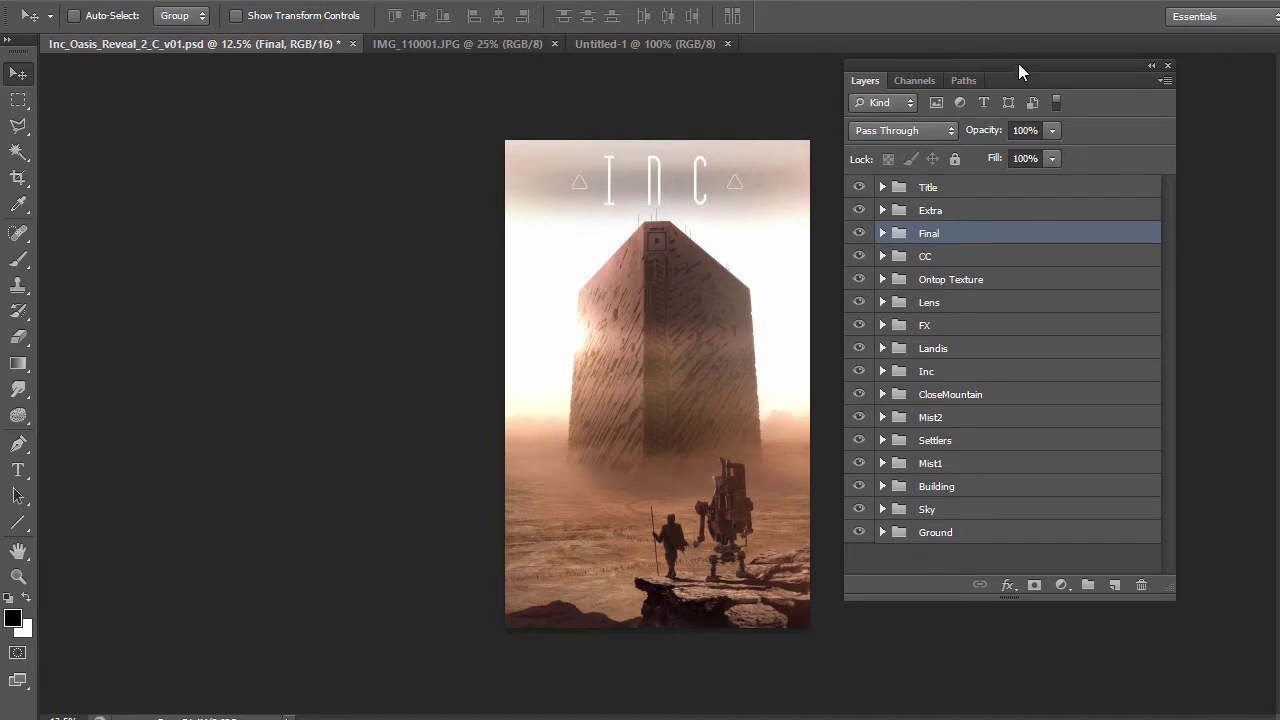
# Hide every layer group except Ground, expand the Ground group, and enlarge the layer list to show its layers
pyautogui.moveTo(1018, 63); pyautogui.dragTo(1113, 64)
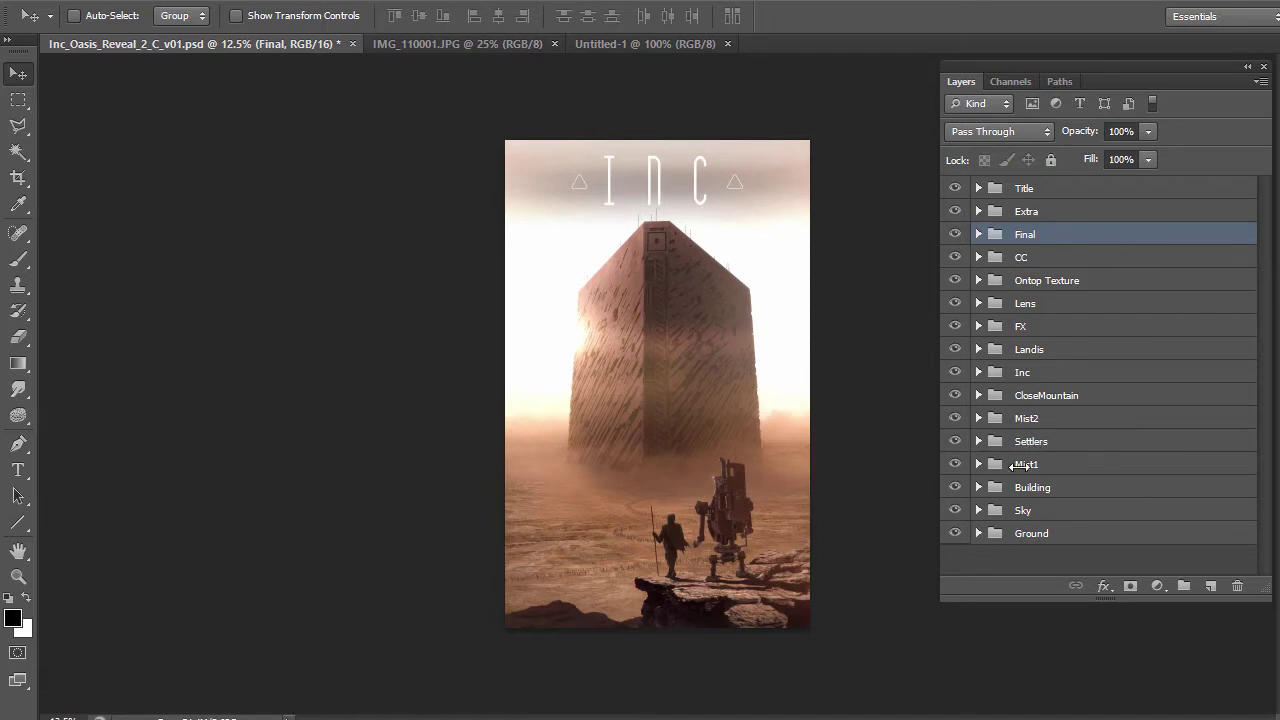
pyautogui.moveTo(958, 509); pyautogui.dragTo(956, 190)
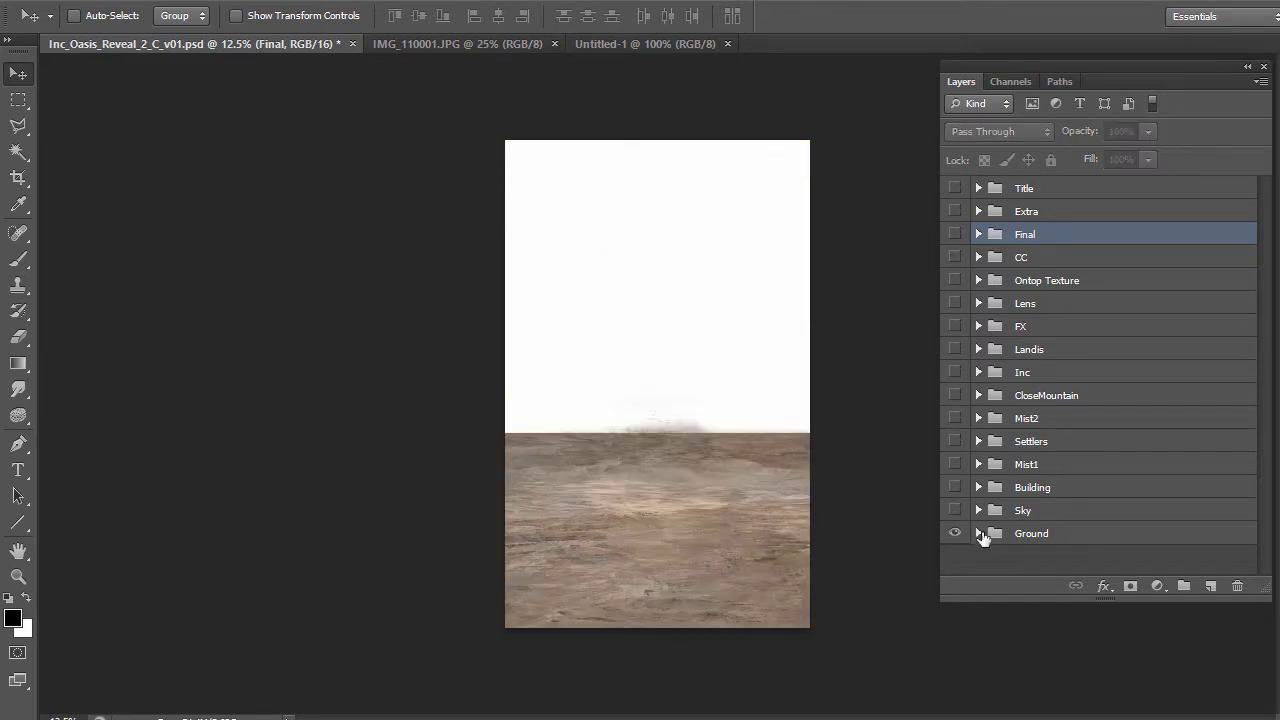
pyautogui.click(980, 535)
pyautogui.scroll(-5, 1049, 457)
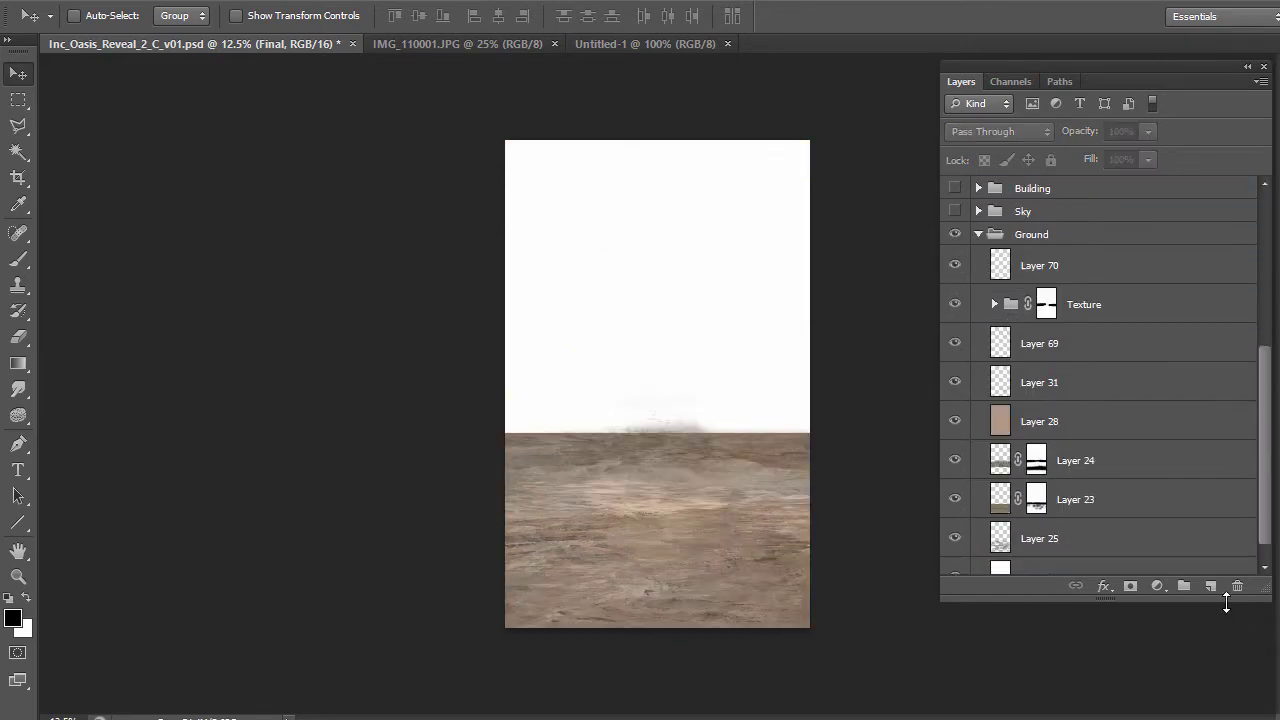
pyautogui.moveTo(1226, 600); pyautogui.dragTo(1222, 708)
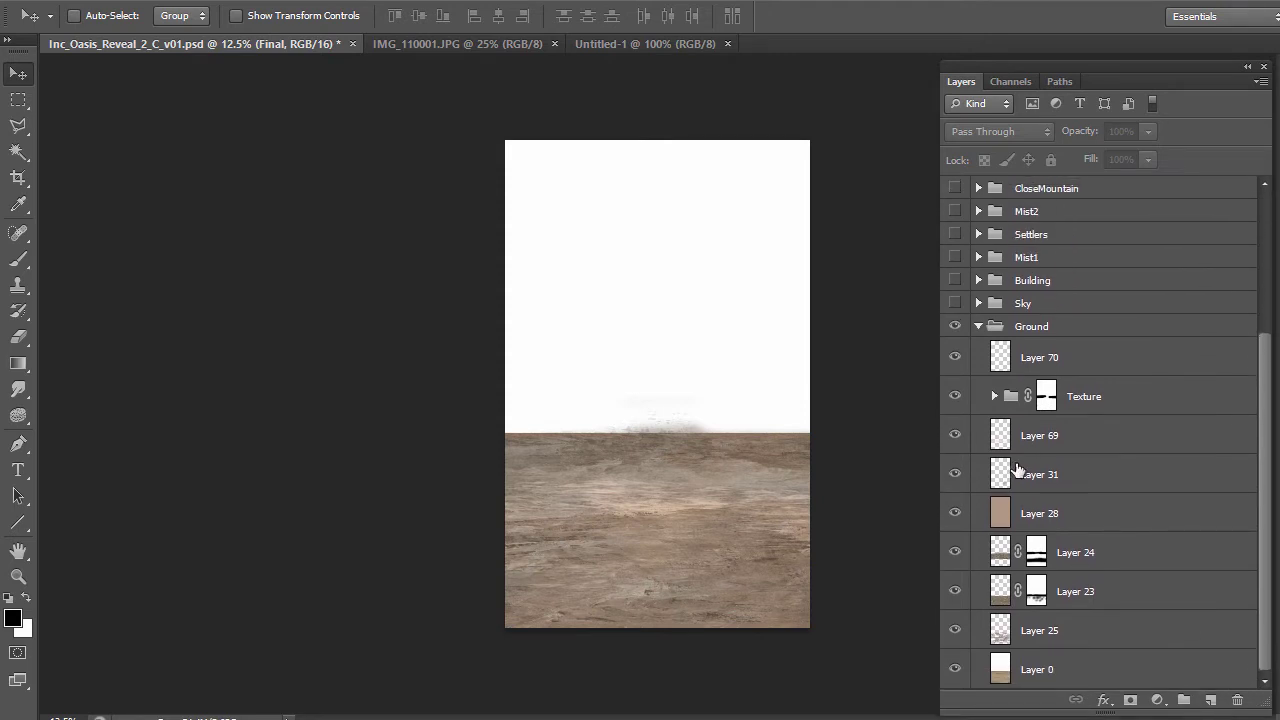
# Hide all Ground layers above Layer 0 and enlarge the painted base ground to 25% for a closer look
pyautogui.moveTo(955, 357); pyautogui.dragTo(958, 632)
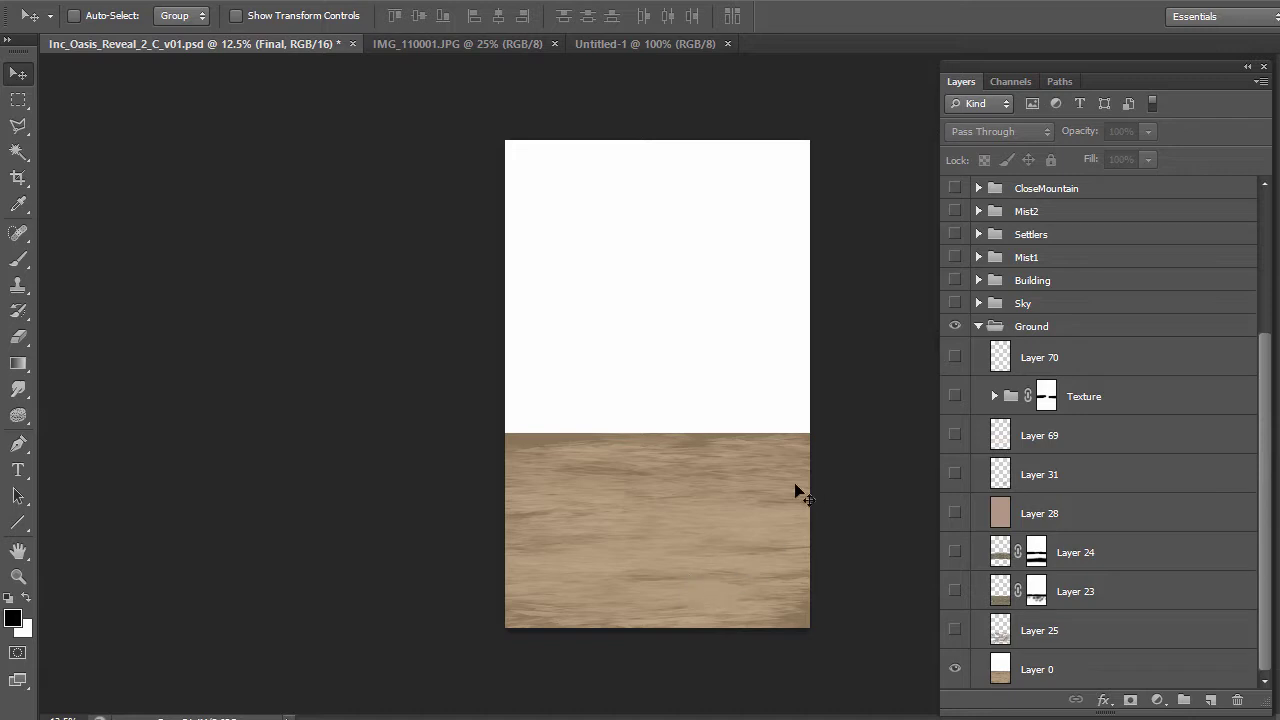
pyautogui.click(18, 578)
pyautogui.click(734, 530)
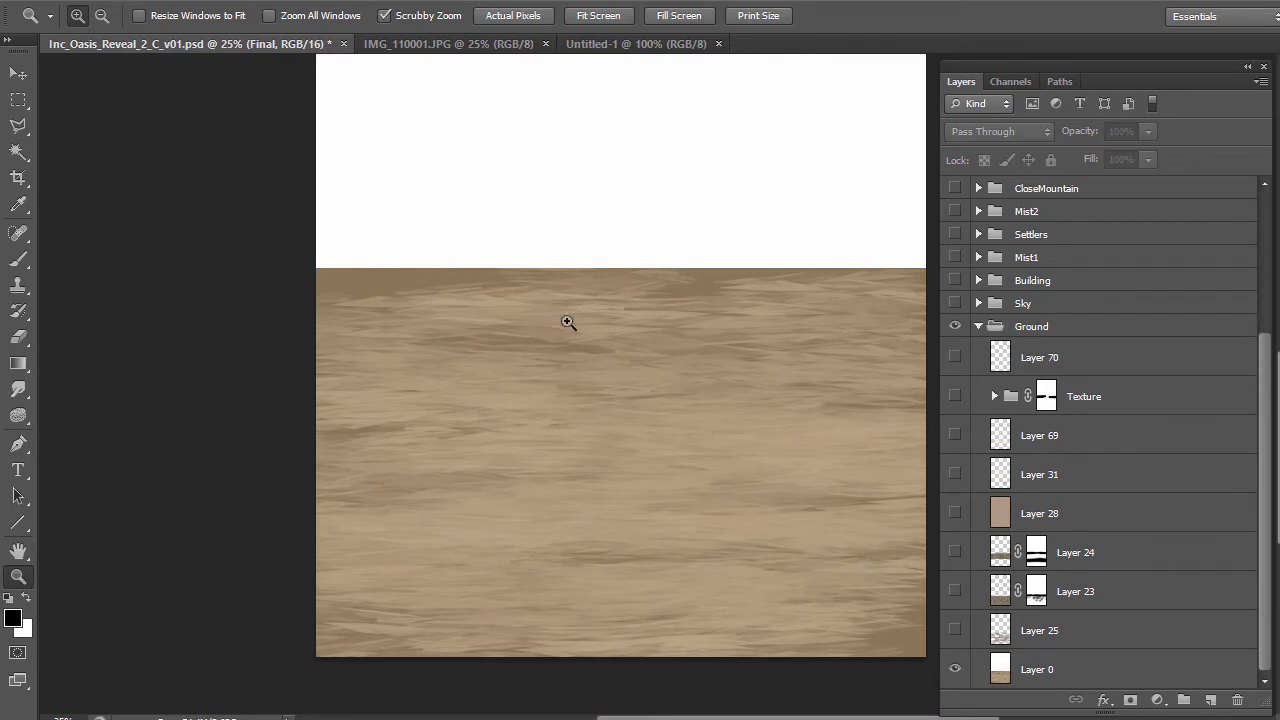
# In the Untitled-1 document, choose the 794 px streaky brush, try one stroke on the canvas, and undo it
pyautogui.click(18, 258)
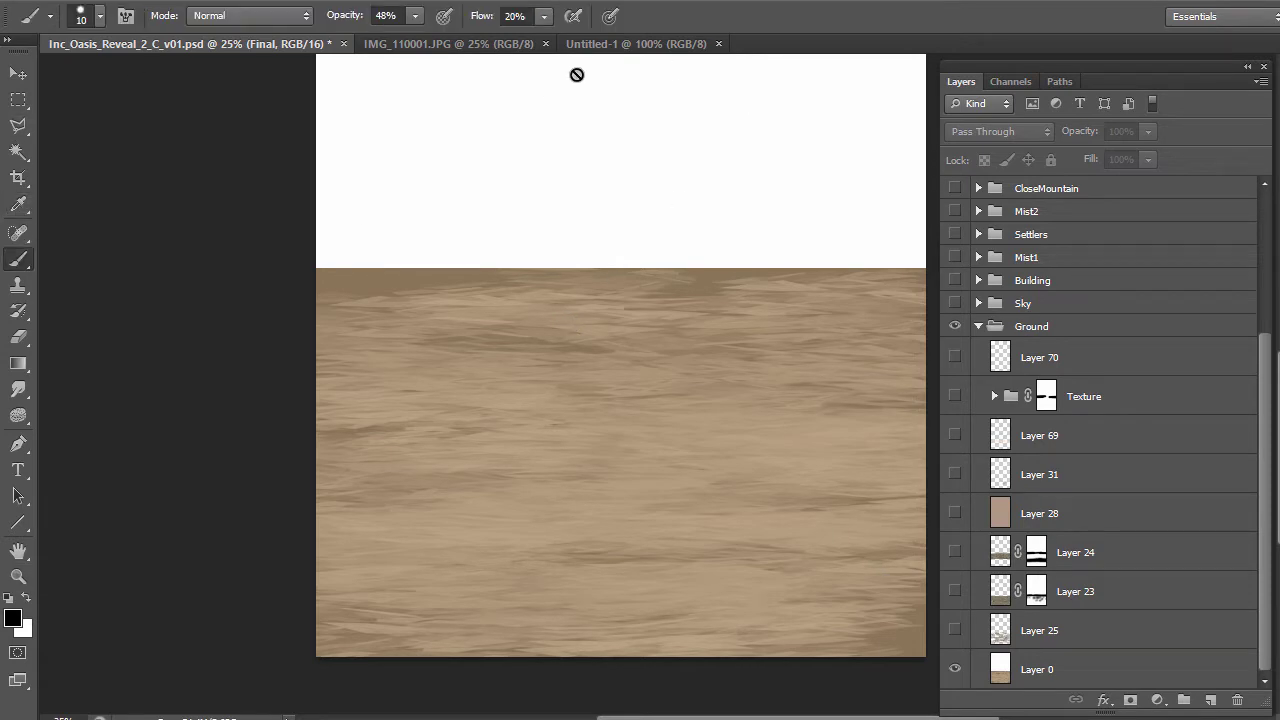
pyautogui.click(634, 45)
pyautogui.click(101, 17)
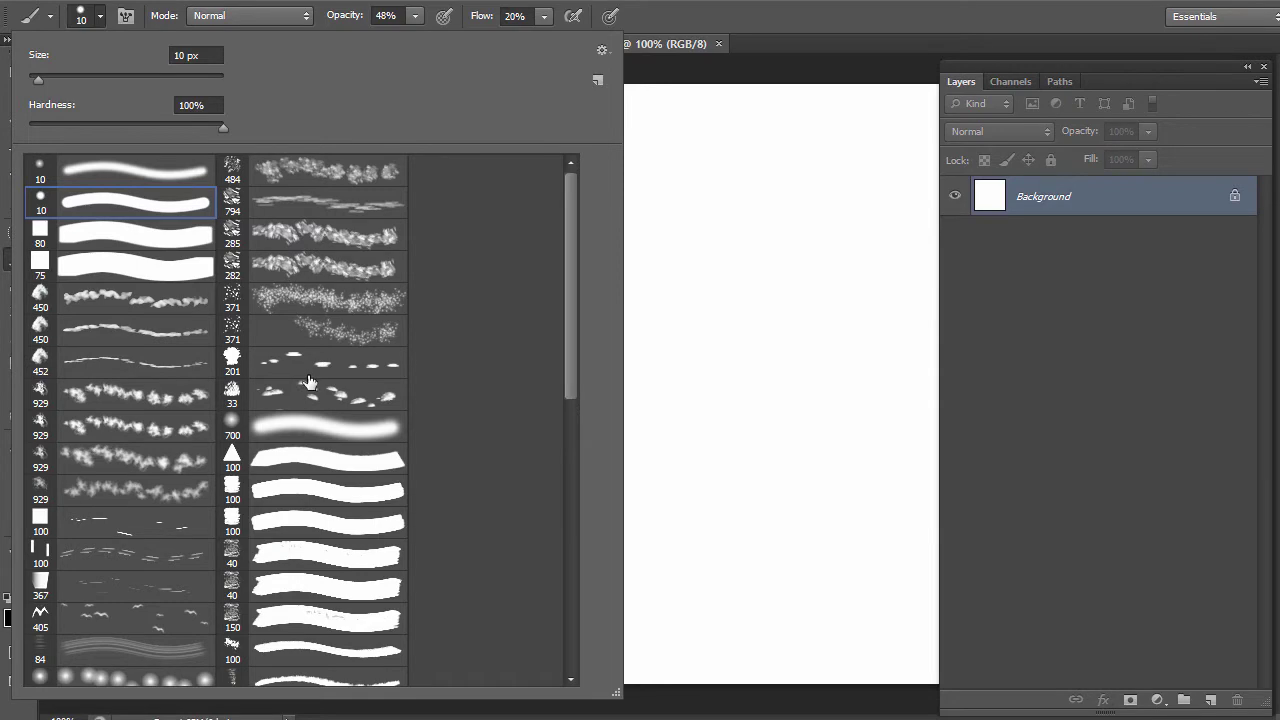
pyautogui.click(314, 216)
pyautogui.click(806, 16)
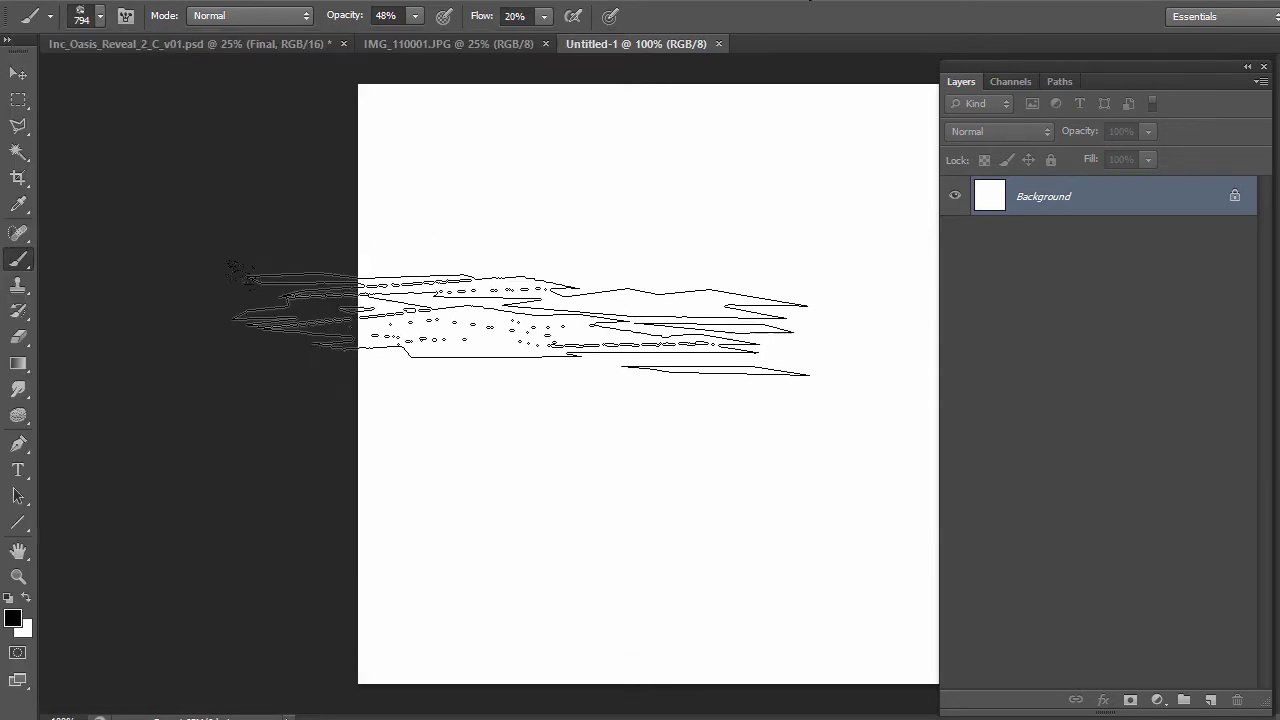
pyautogui.moveTo(653, 307); pyautogui.dragTo(464, 310)
pyautogui.hotkey('ctrl', 'z')
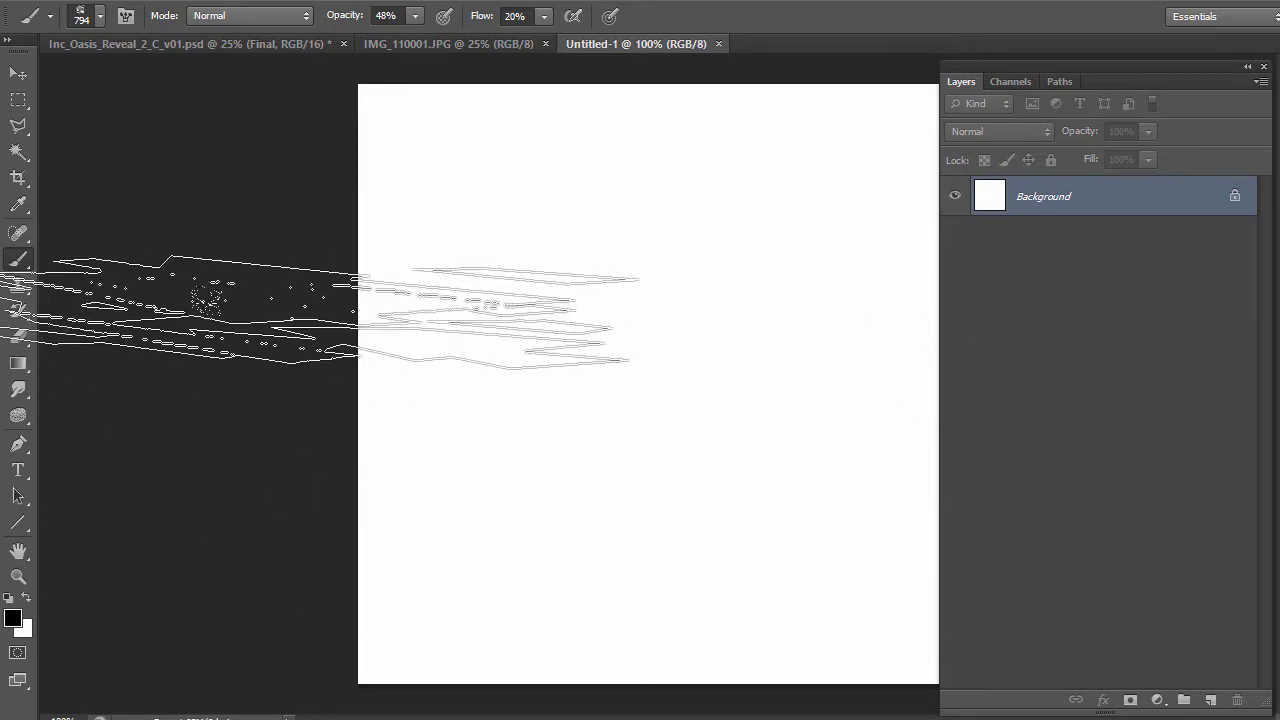
# Reduce the brush size to 200 px, set its opacity to 100%, and paint a short horizontal test stroke near the canvas top
pyautogui.press('[')
pyautogui.press('[')
pyautogui.press('[')
pyautogui.press('[')
pyautogui.press('[')
pyautogui.press('[')
pyautogui.moveTo(415, 16)
pyautogui.mouseDown()
pyautogui.moveTo(443, 44)
pyautogui.moveTo(478, 40)
pyautogui.mouseUp()
pyautogui.moveTo(486, 174); pyautogui.dragTo(612, 176)
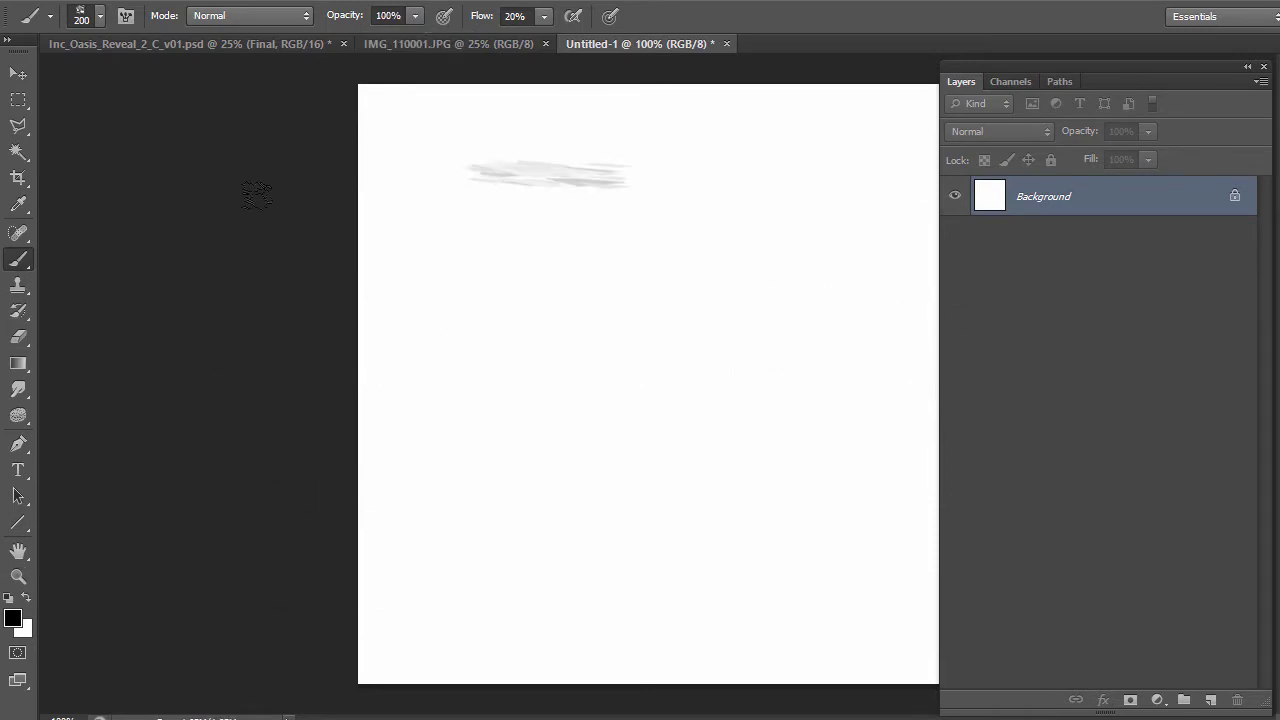
# Set the brush flow to 100% and paint overlapping horizontal black streaks across the upper and middle canvas
pyautogui.moveTo(544, 16); pyautogui.dragTo(711, 3)
pyautogui.moveTo(534, 331); pyautogui.dragTo(702, 330)
pyautogui.moveTo(442, 496); pyautogui.dragTo(622, 491)
pyautogui.moveTo(420, 360); pyautogui.dragTo(576, 349)
pyautogui.moveTo(728, 432)
pyautogui.mouseDown()
pyautogui.moveTo(361, 415)
pyautogui.moveTo(407, 379)
pyautogui.moveTo(628, 375)
pyautogui.moveTo(680, 351)
pyautogui.mouseUp()
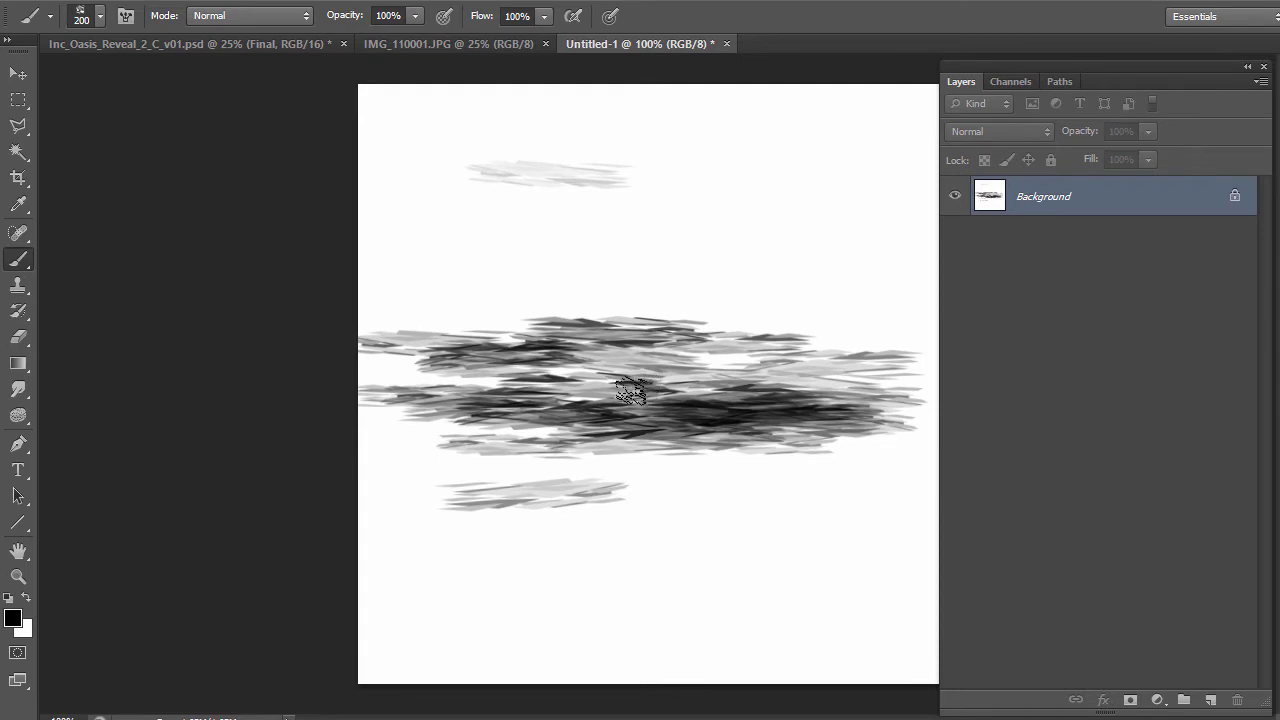
pyautogui.moveTo(489, 311)
pyautogui.mouseDown()
pyautogui.moveTo(680, 299)
pyautogui.moveTo(445, 284)
pyautogui.moveTo(761, 326)
pyautogui.moveTo(677, 310)
pyautogui.moveTo(284, 298)
pyautogui.moveTo(392, 256)
pyautogui.moveTo(745, 259)
pyautogui.moveTo(401, 251)
pyautogui.moveTo(421, 222)
pyautogui.moveTo(670, 175)
pyautogui.mouseUp()
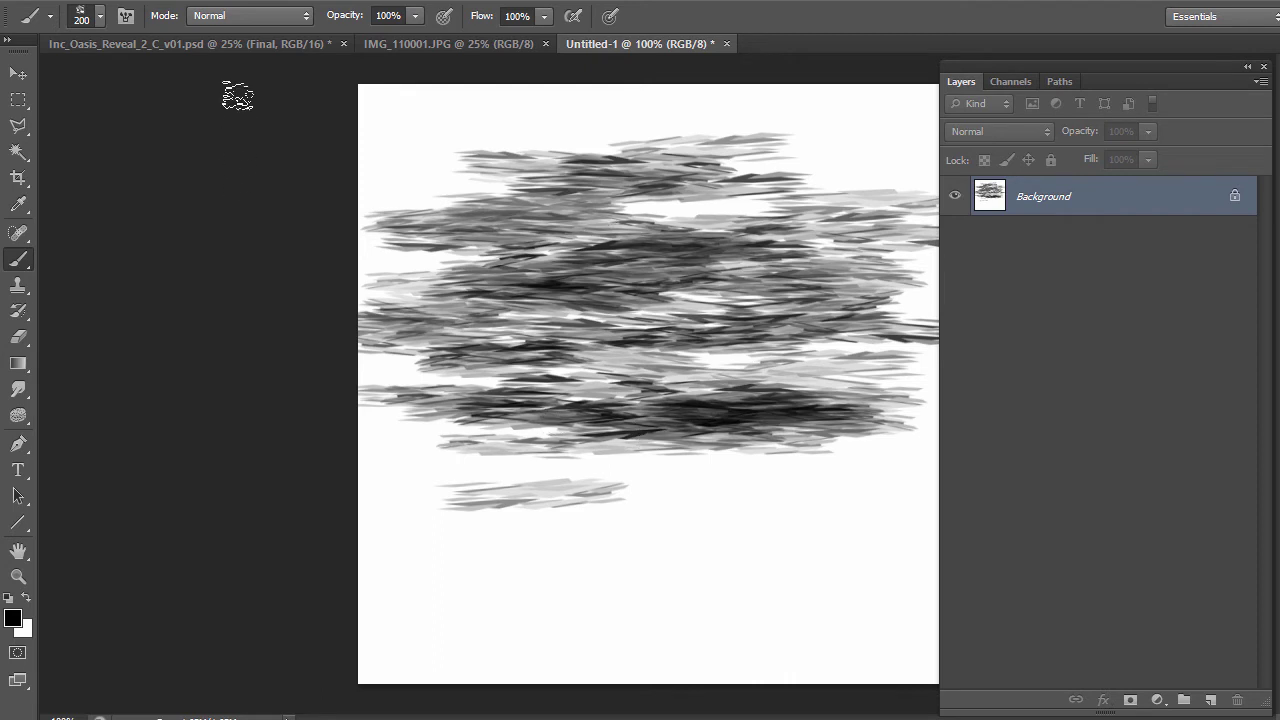
# Return to Inc_Oasis_Reveal_2_C_v01.psd, show Layer 25 and Layer 23 in the Ground group, and select Layer 23
pyautogui.click(249, 43)
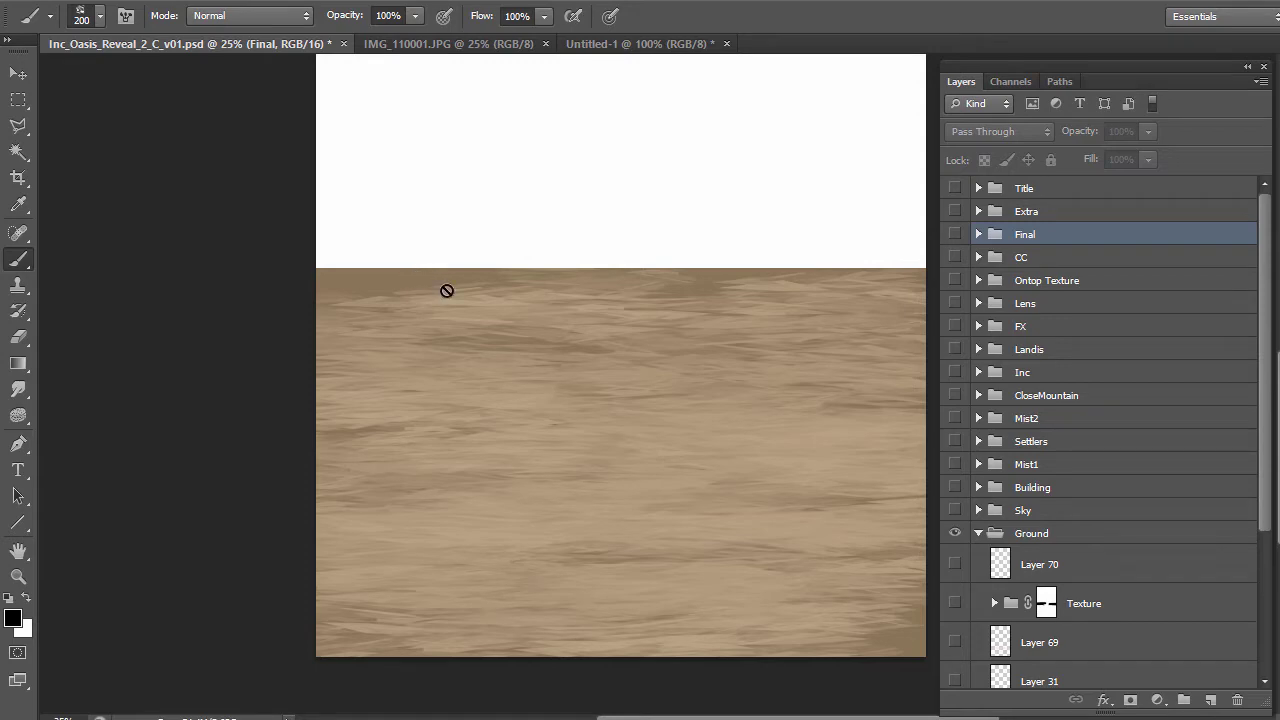
pyautogui.scroll(-3, 1134, 606)
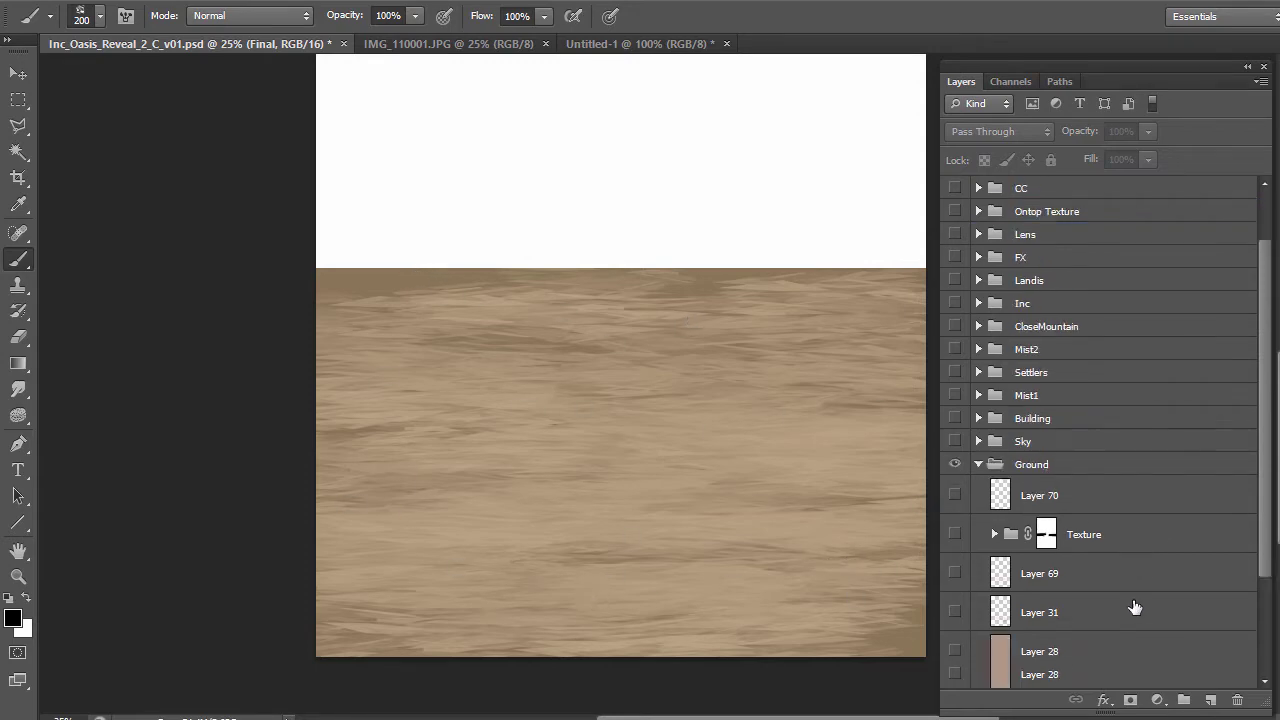
pyautogui.click(955, 628)
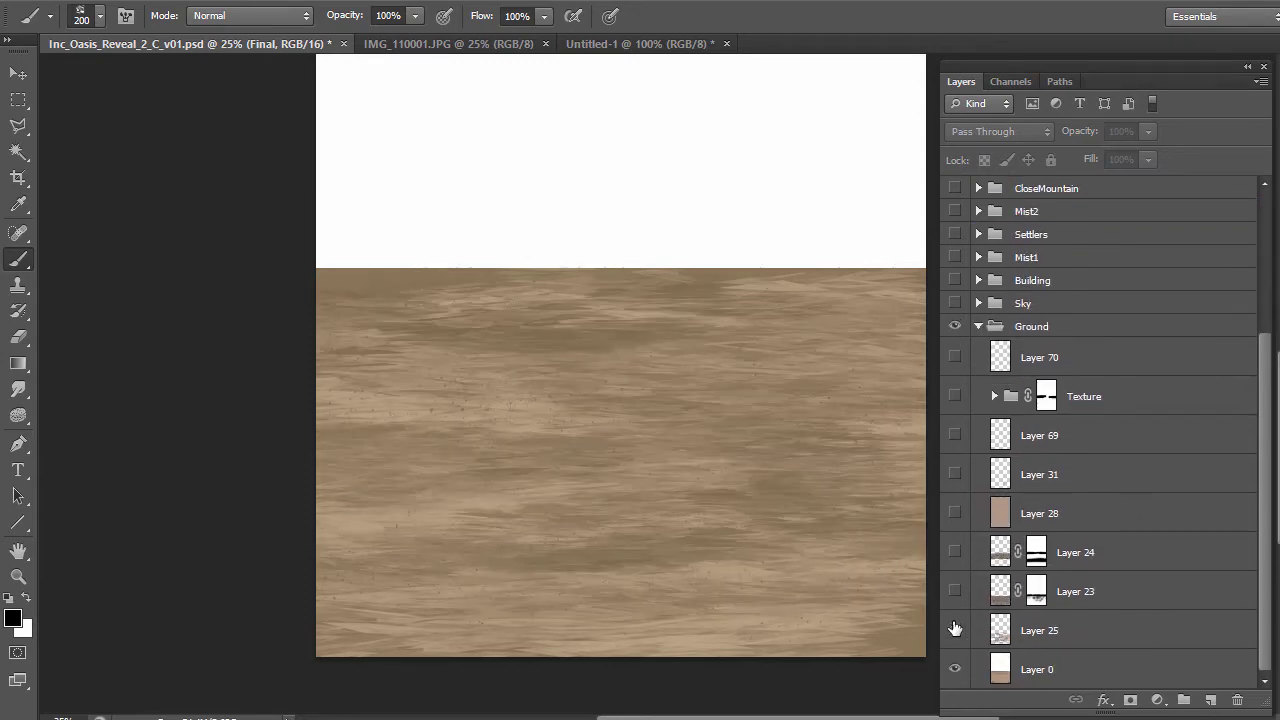
pyautogui.click(1003, 636)
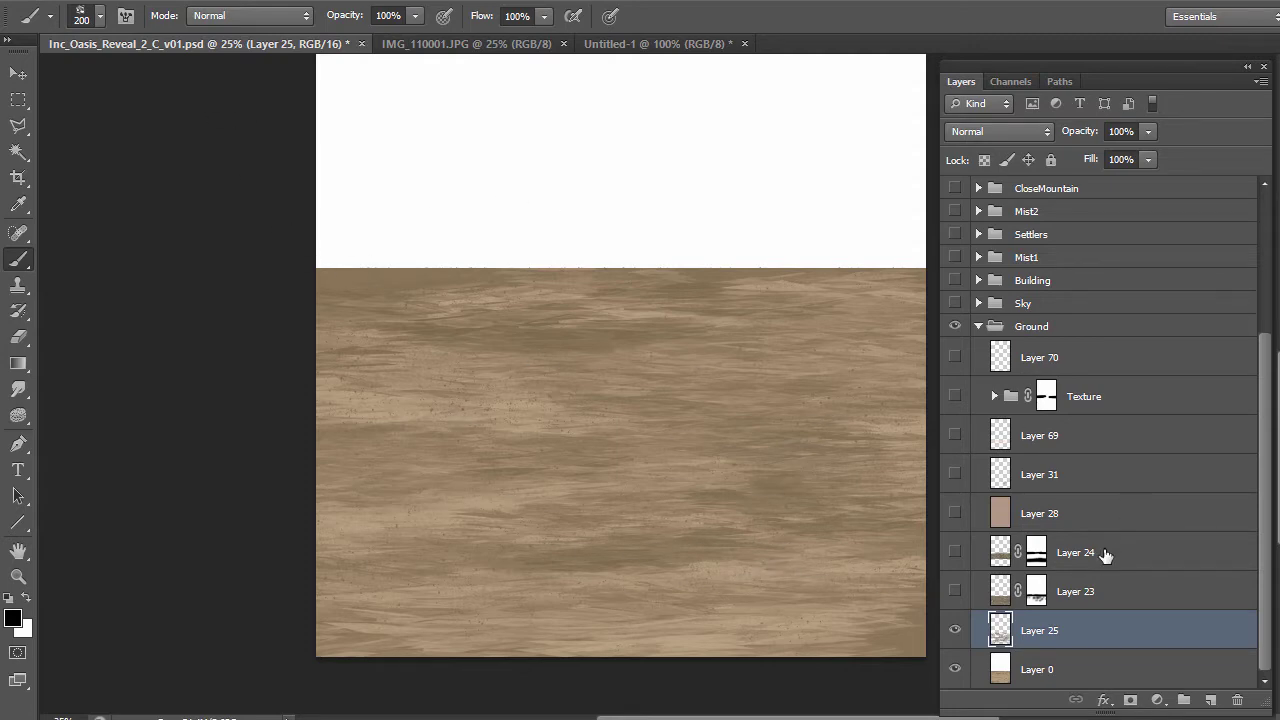
pyautogui.click(955, 591)
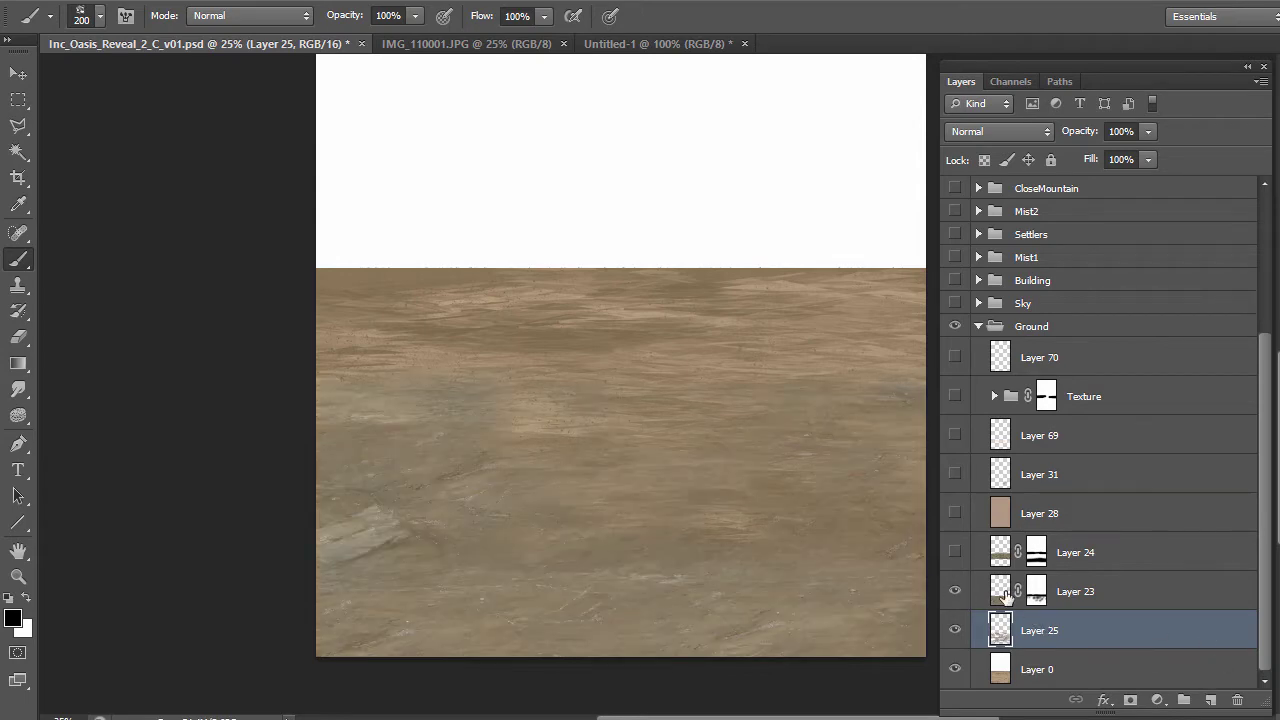
pyautogui.click(1003, 594)
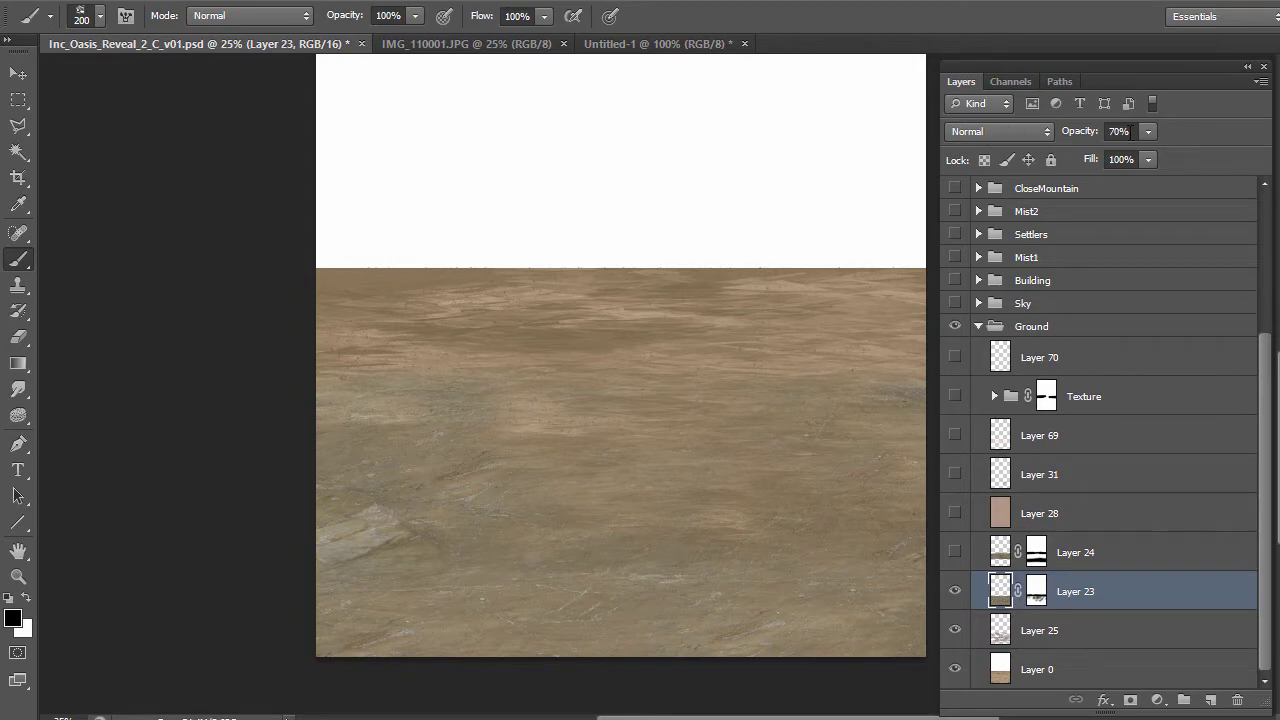
# Preview Layer 23's rock texture with its mask disabled and opacity at 100%, and revert both changes
pyautogui.rightClick(1042, 590)
pyautogui.click(1083, 598)
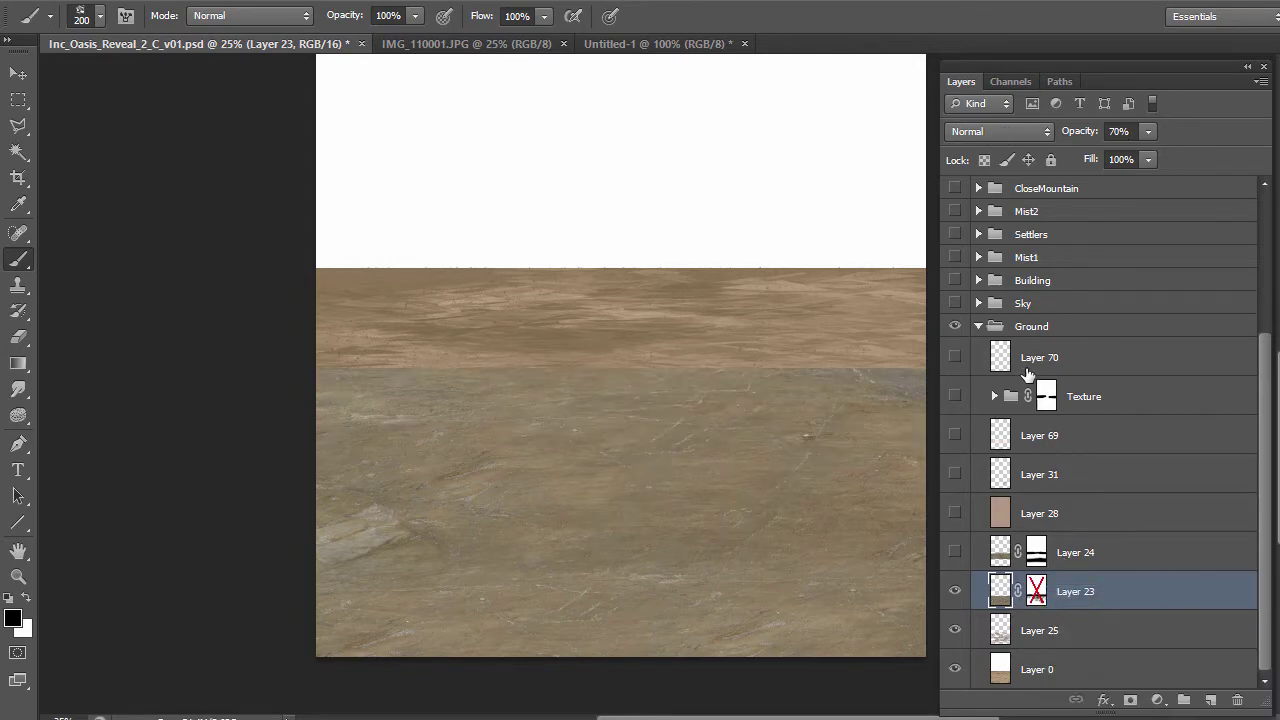
pyautogui.click(1147, 131)
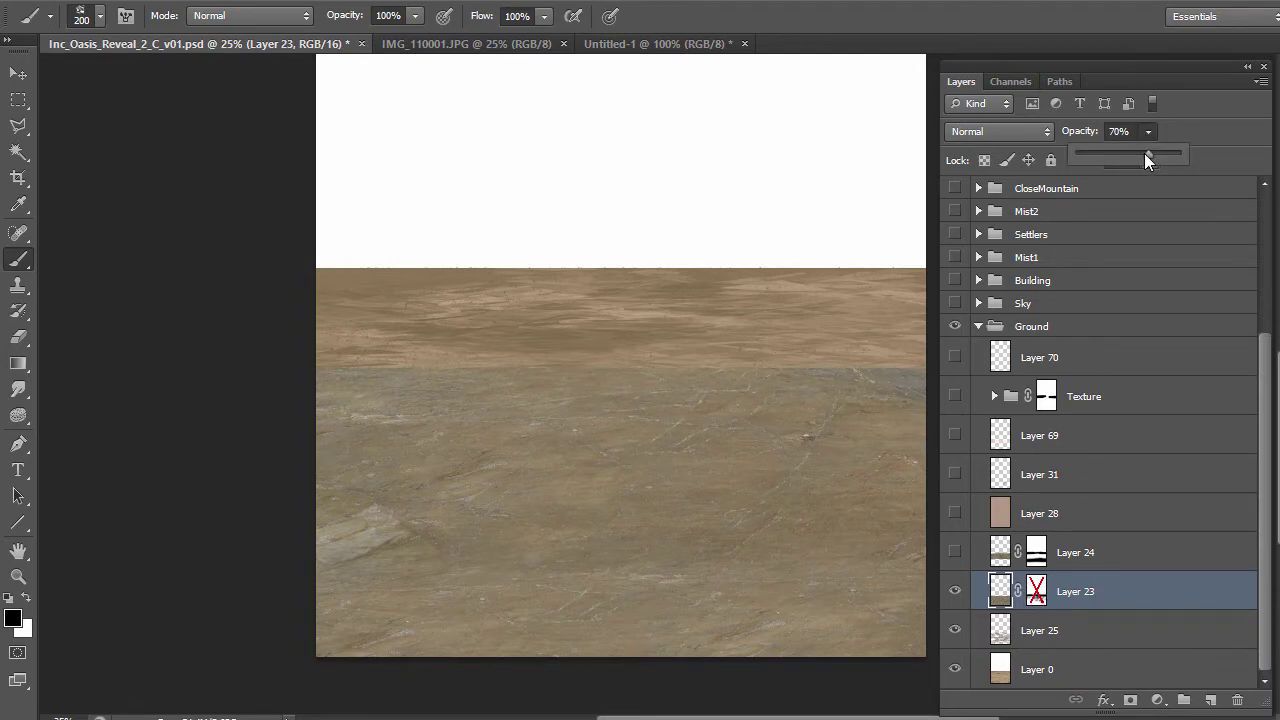
pyautogui.moveTo(1147, 160); pyautogui.dragTo(1249, 152)
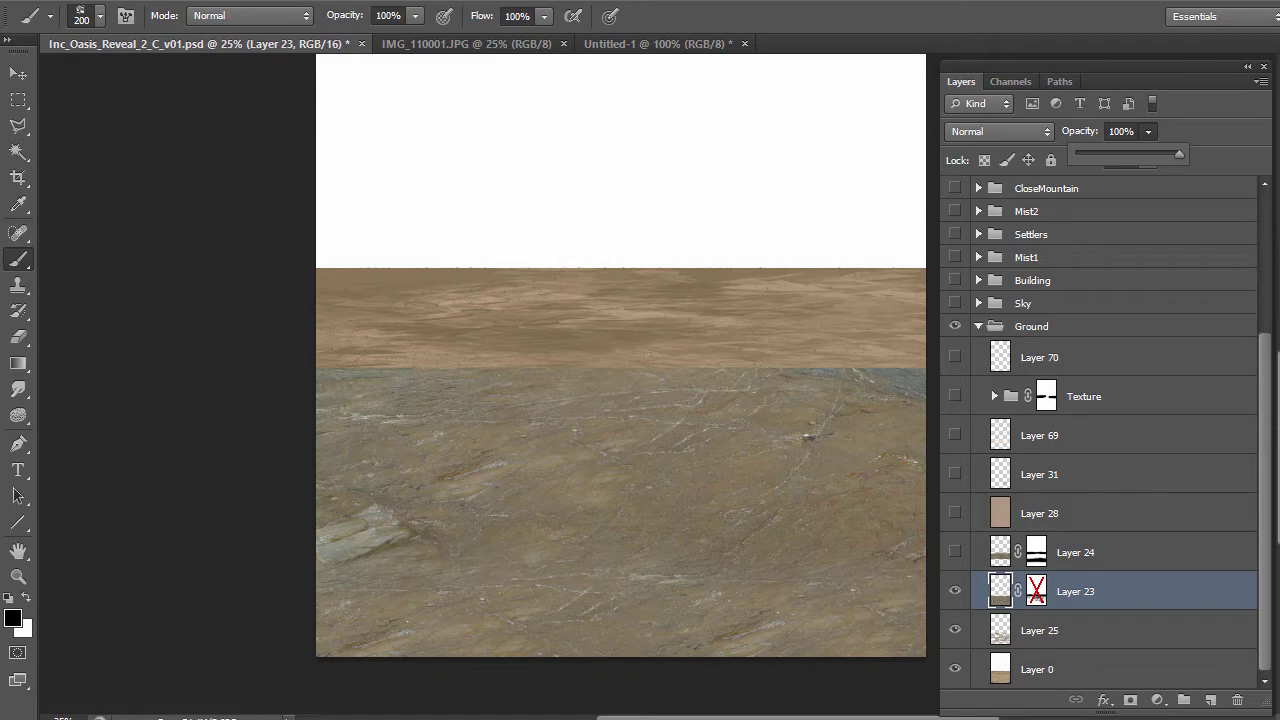
pyautogui.hotkey('alt', '.')
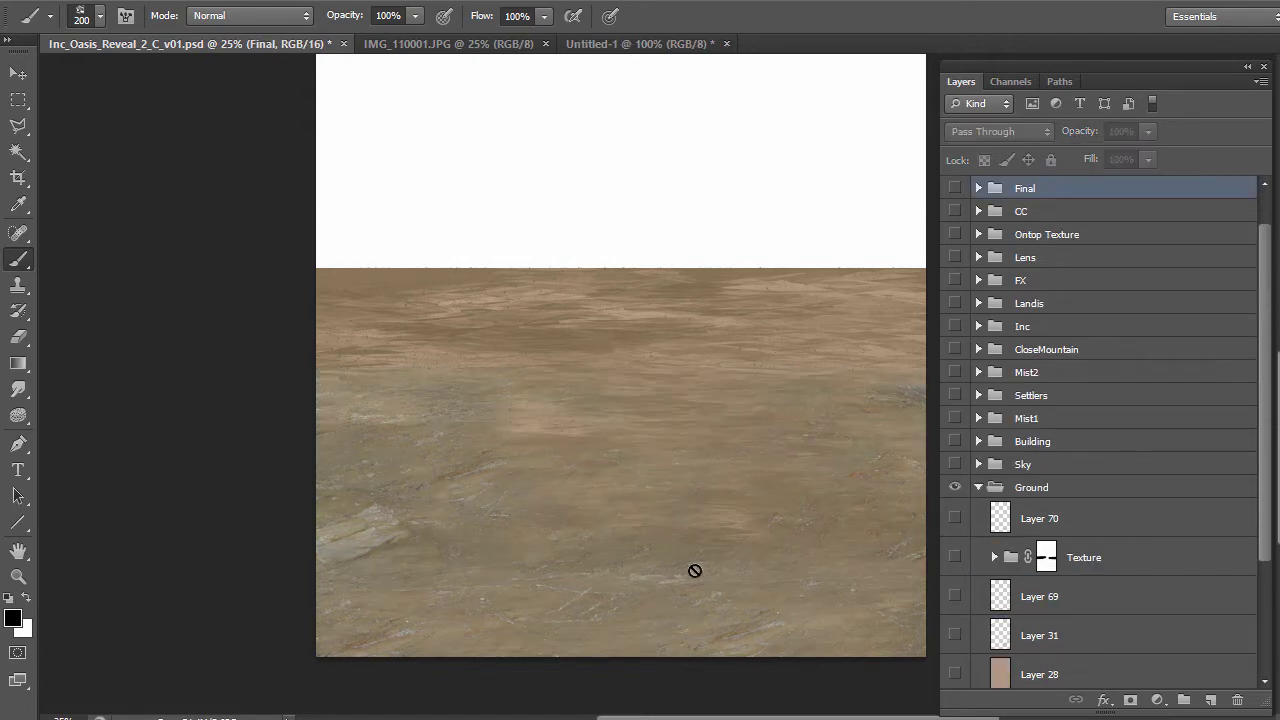
# Show Layer 24 in the Ground group and compare it with its layer mask disabled and enabled again
pyautogui.scroll(-3, 966, 612)
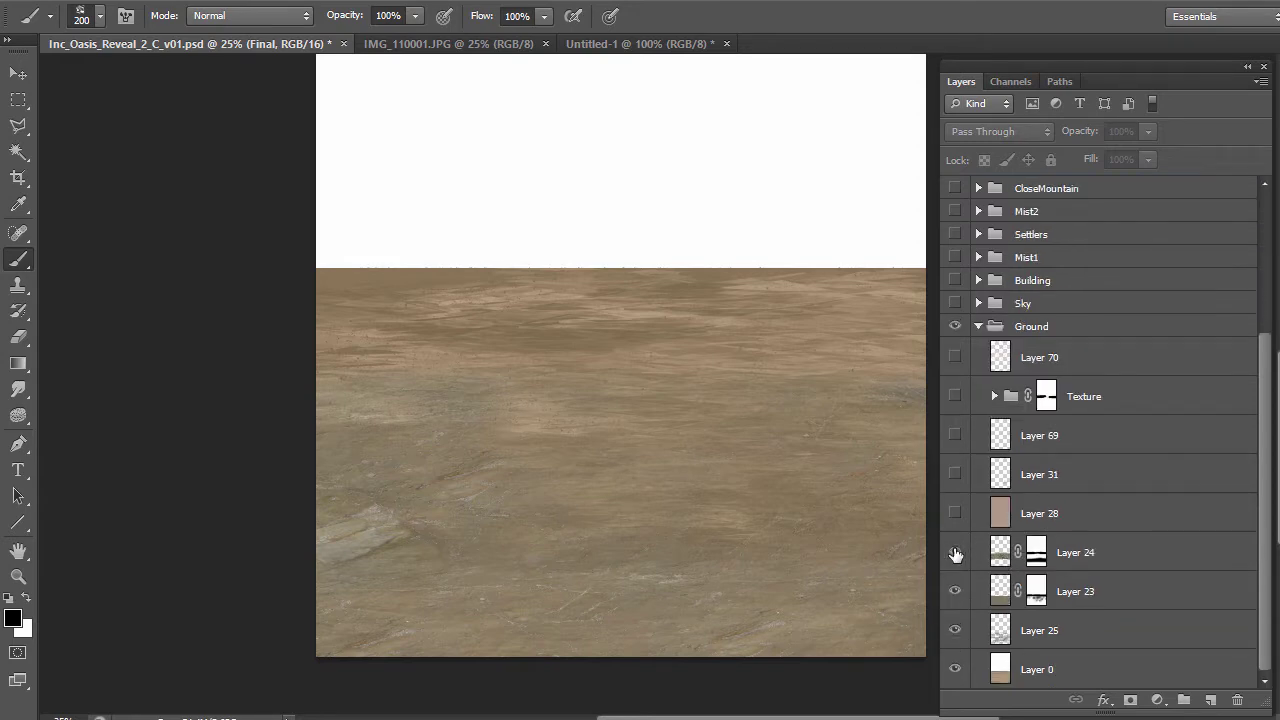
pyautogui.click(955, 554)
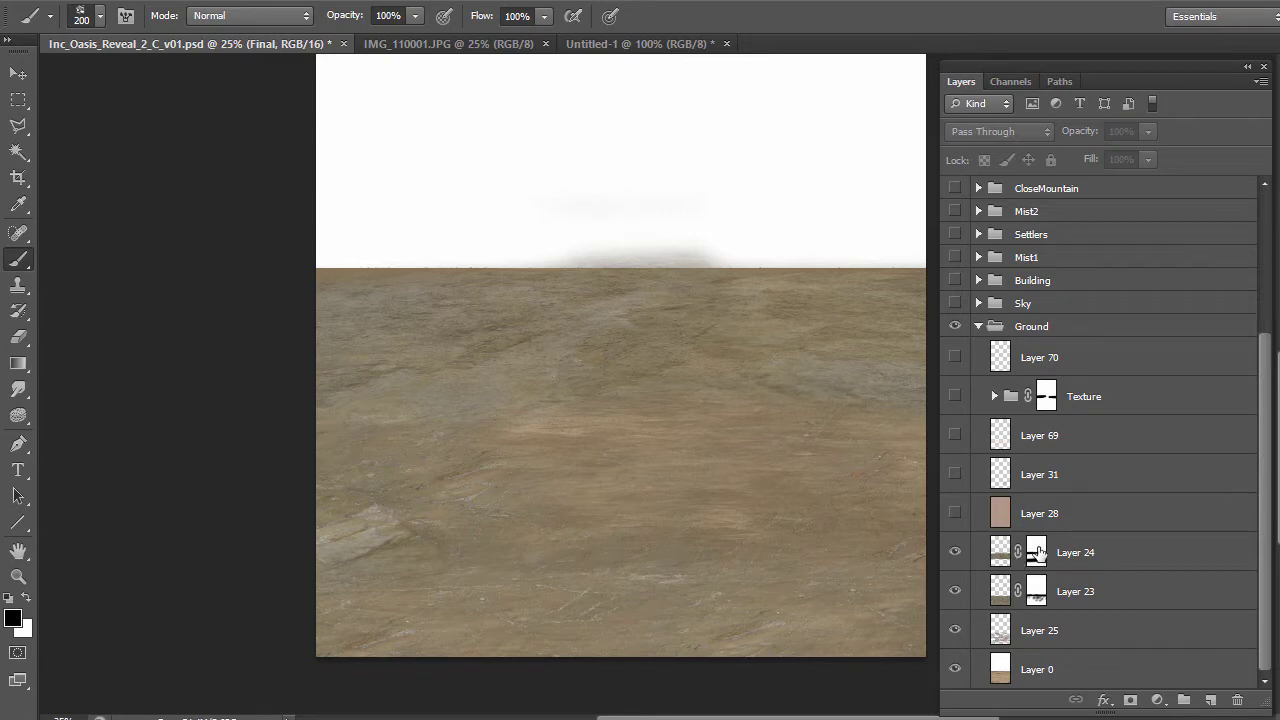
pyautogui.rightClick(1037, 552)
pyautogui.click(1082, 560)
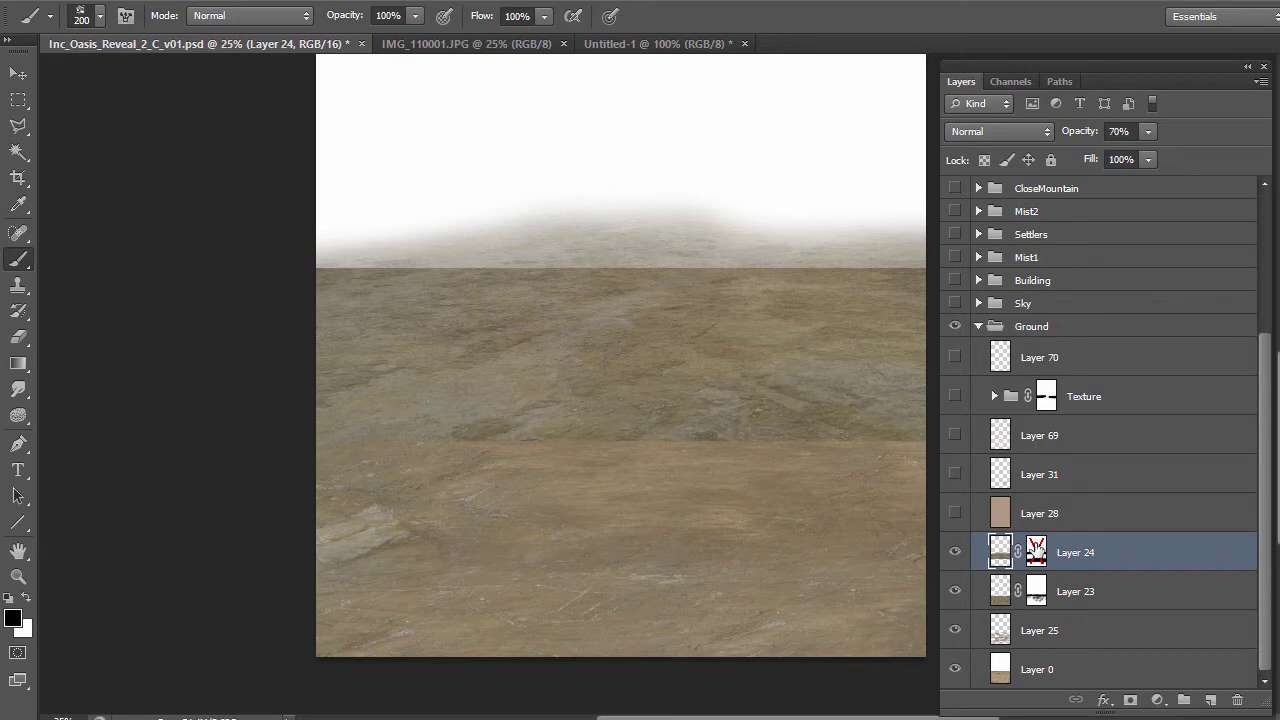
pyautogui.rightClick(1036, 548)
pyautogui.click(1066, 558)
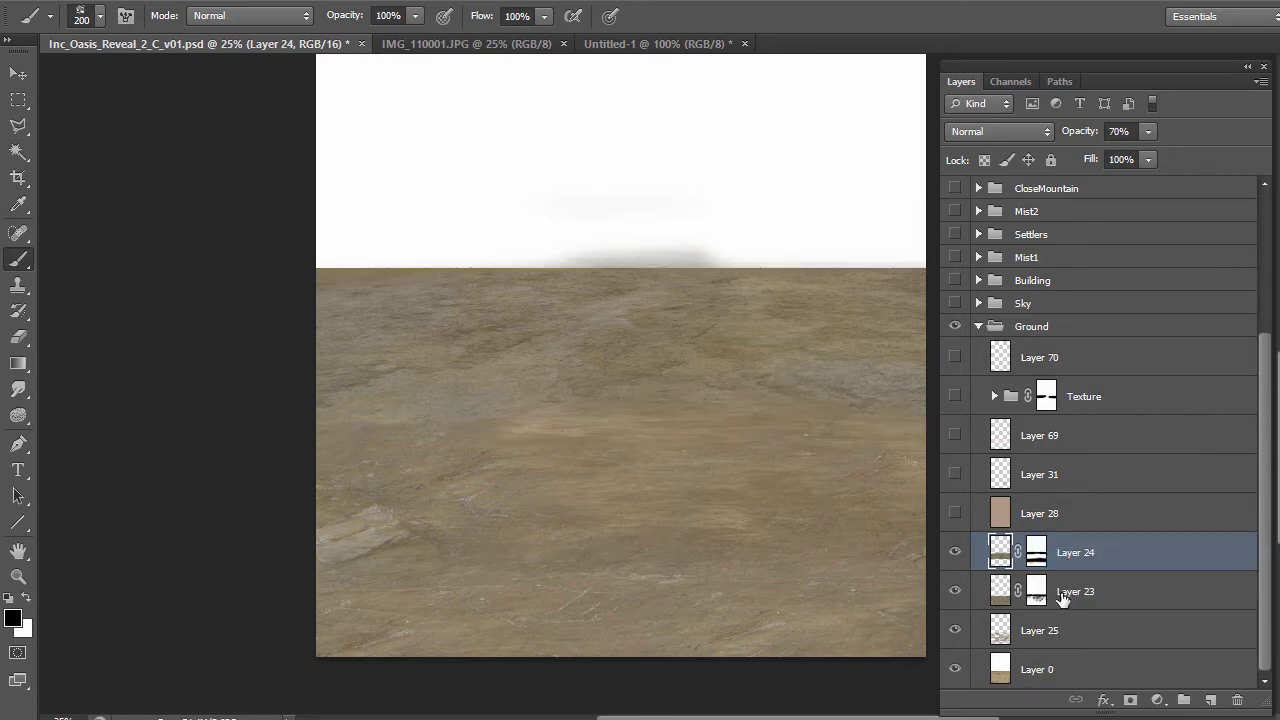
# Show Layer 28, the hue overlay in the Ground group, and compare the ground with and without it
pyautogui.click(1036, 596)
pyautogui.press('x')
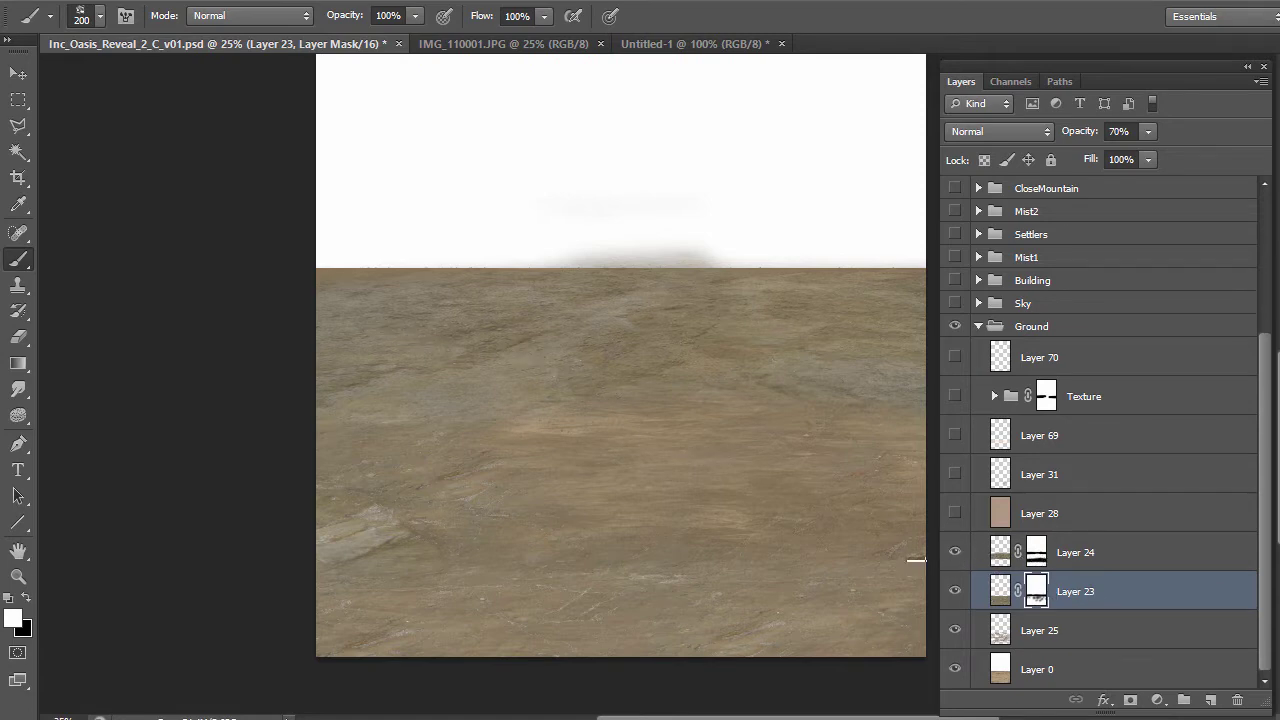
pyautogui.click(954, 517)
pyautogui.click(1004, 513)
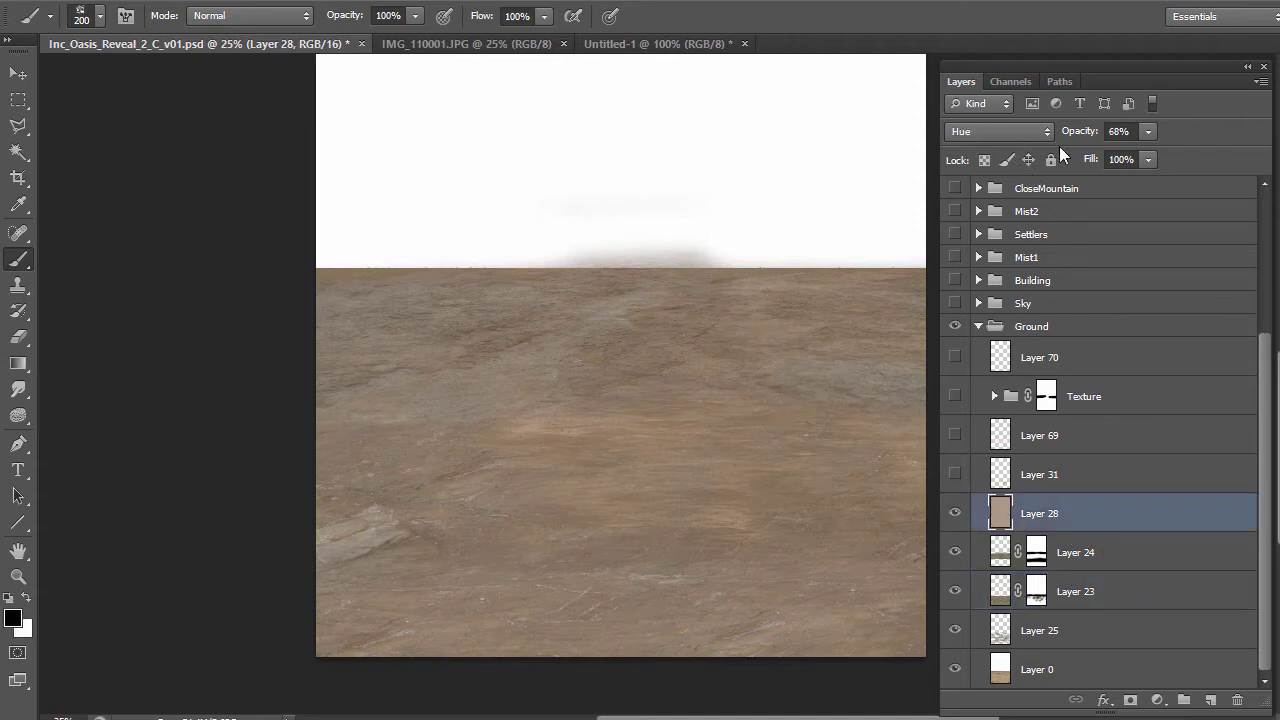
pyautogui.click(954, 513)
pyautogui.click(954, 513)
# Show Layer 31 and Layer 69 in the Ground group and look back at the brush test in Untitled-1
pyautogui.click(955, 474)
pyautogui.click(955, 474)
pyautogui.click(955, 436)
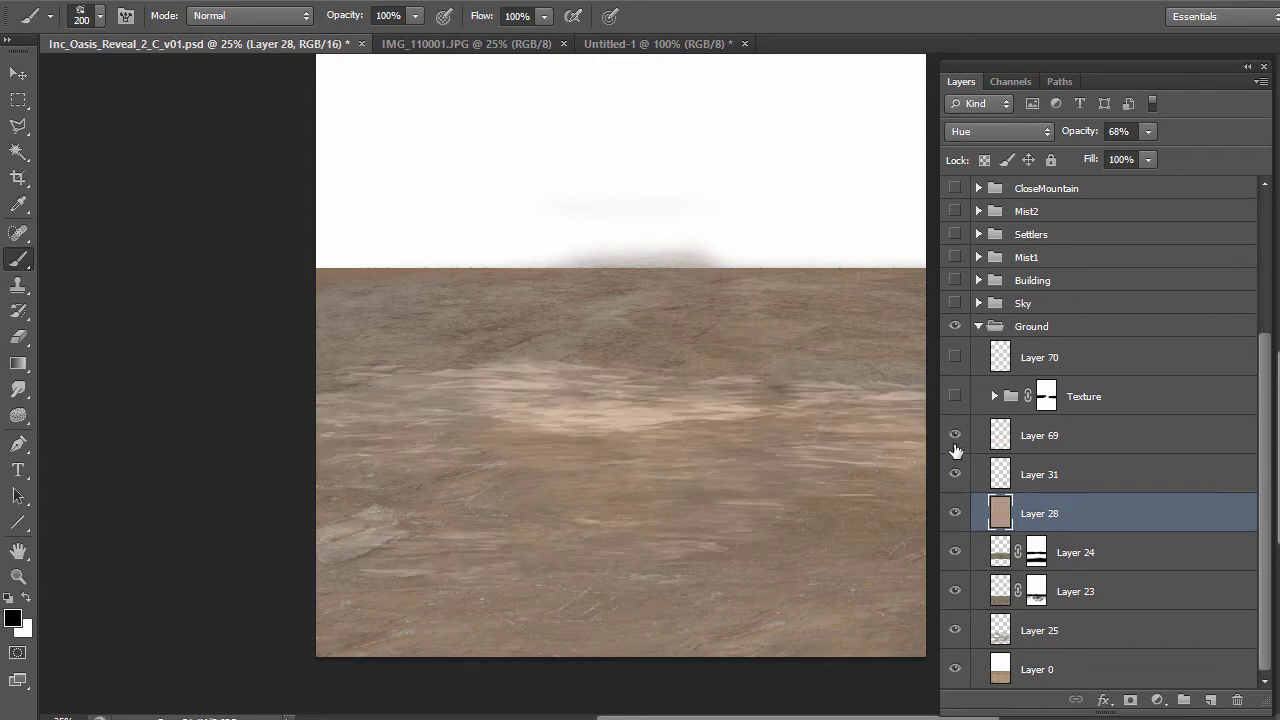
pyautogui.click(650, 46)
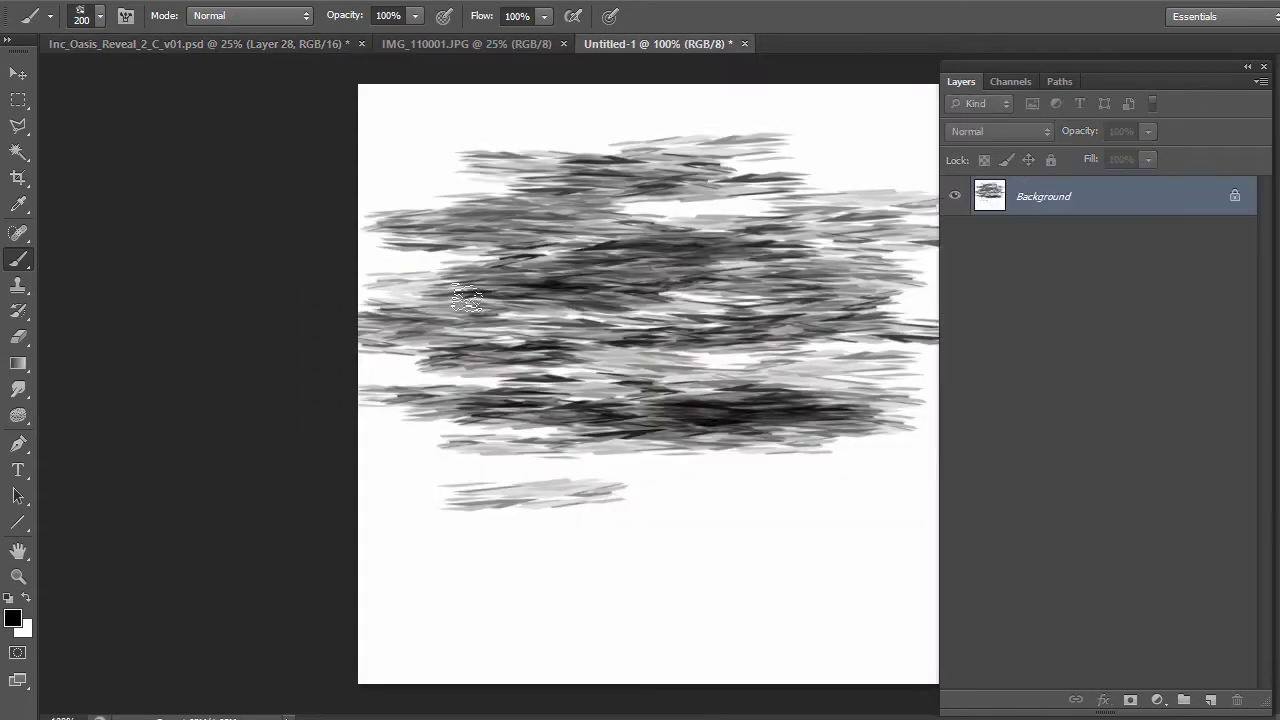
pyautogui.click(155, 46)
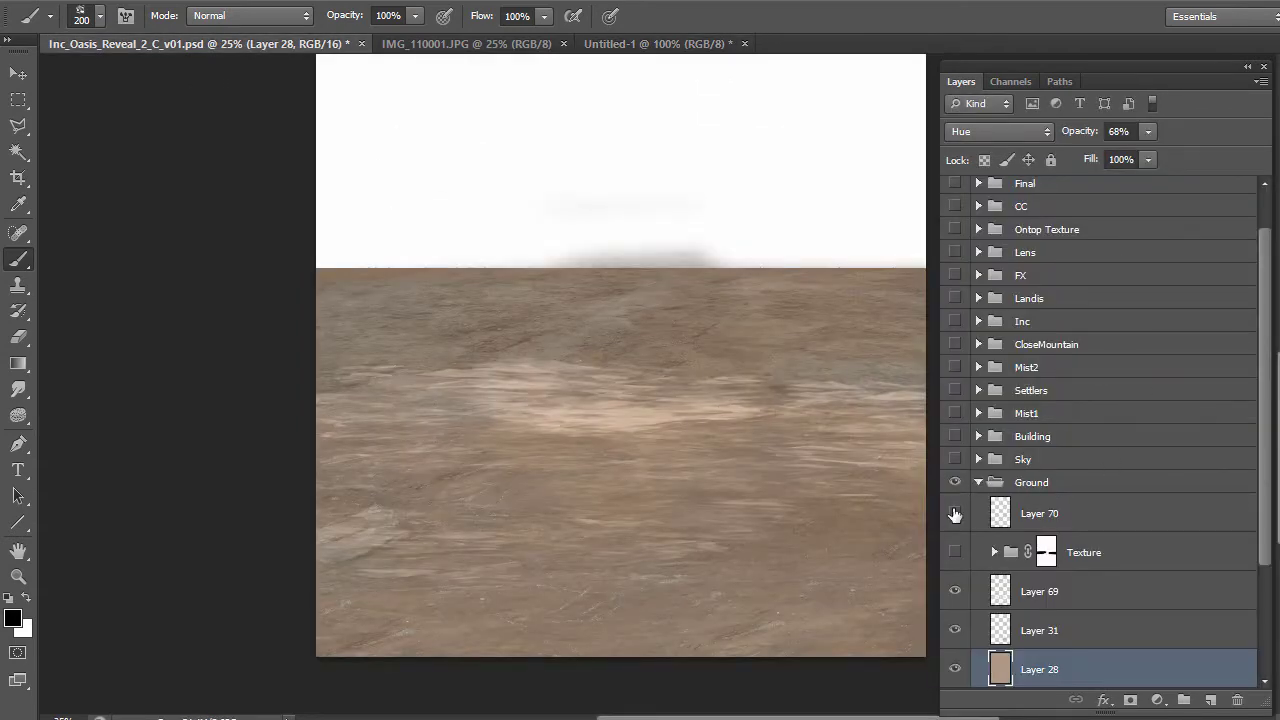
# Show the Texture group inside Ground, expand it to inspect its layers, and collapse it again
pyautogui.click(957, 553)
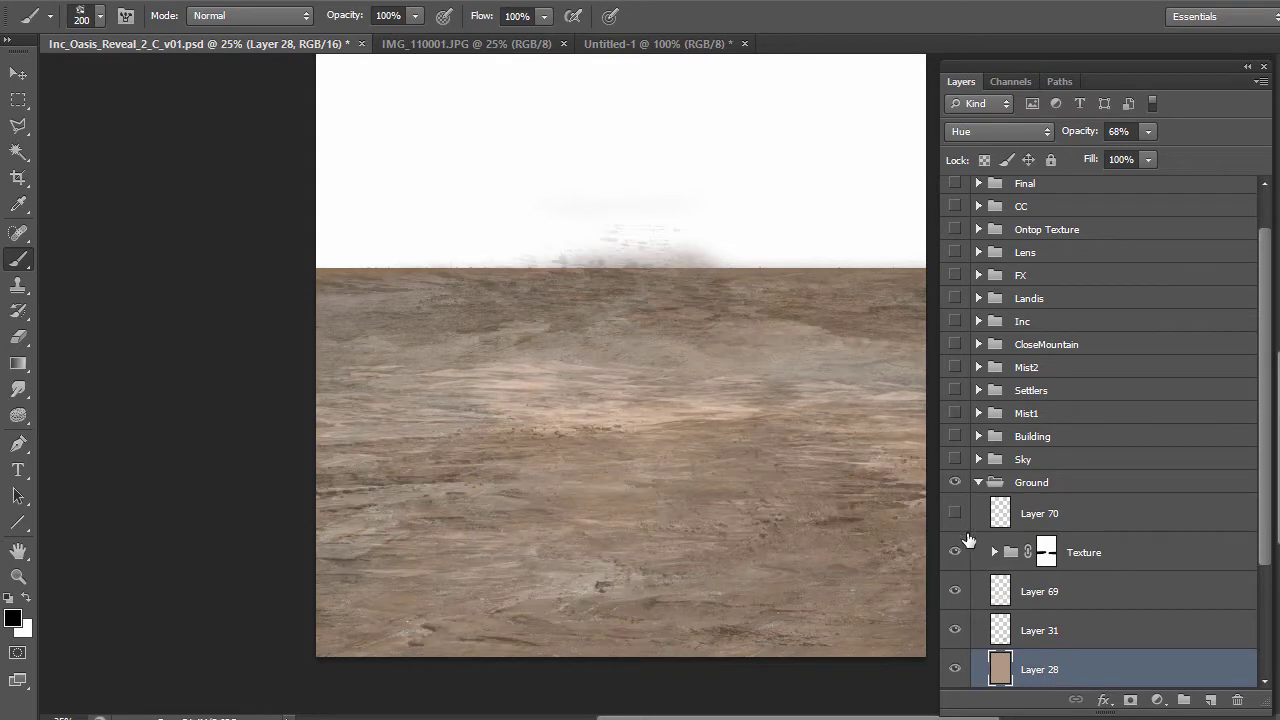
pyautogui.scroll(-2, 965, 540)
pyautogui.click(995, 440)
pyautogui.scroll(-2, 995, 443)
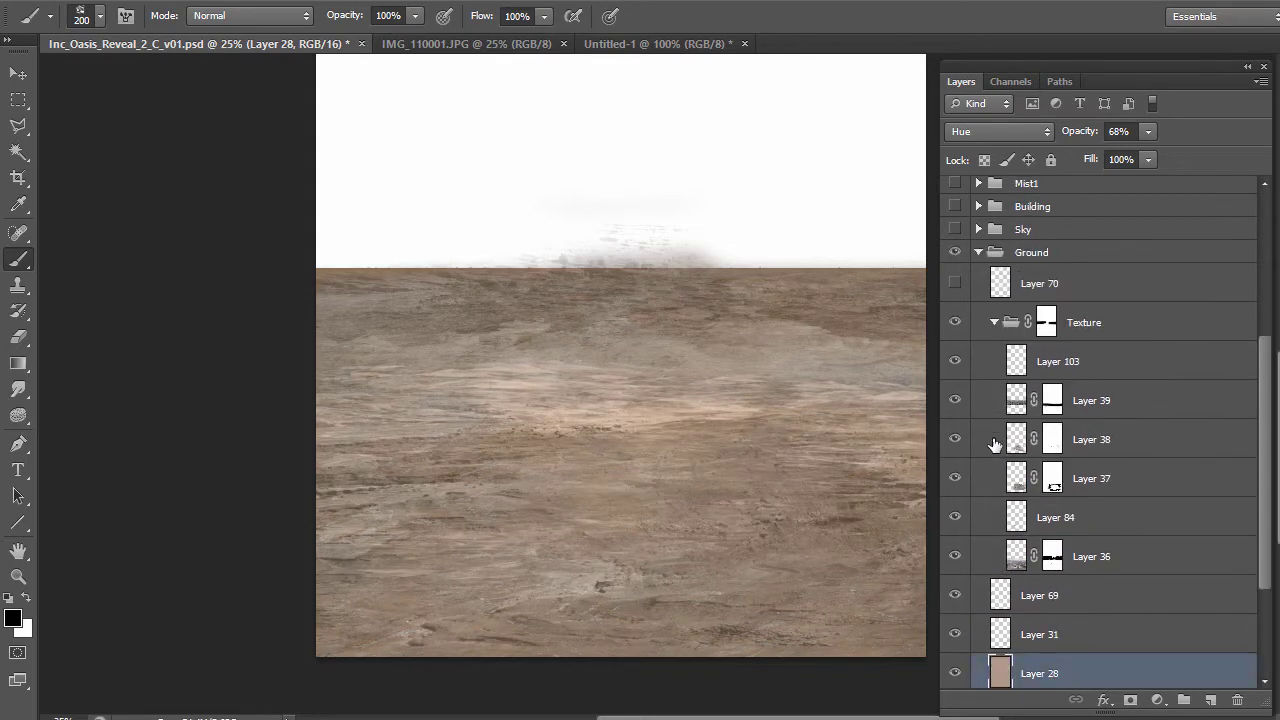
pyautogui.click(993, 325)
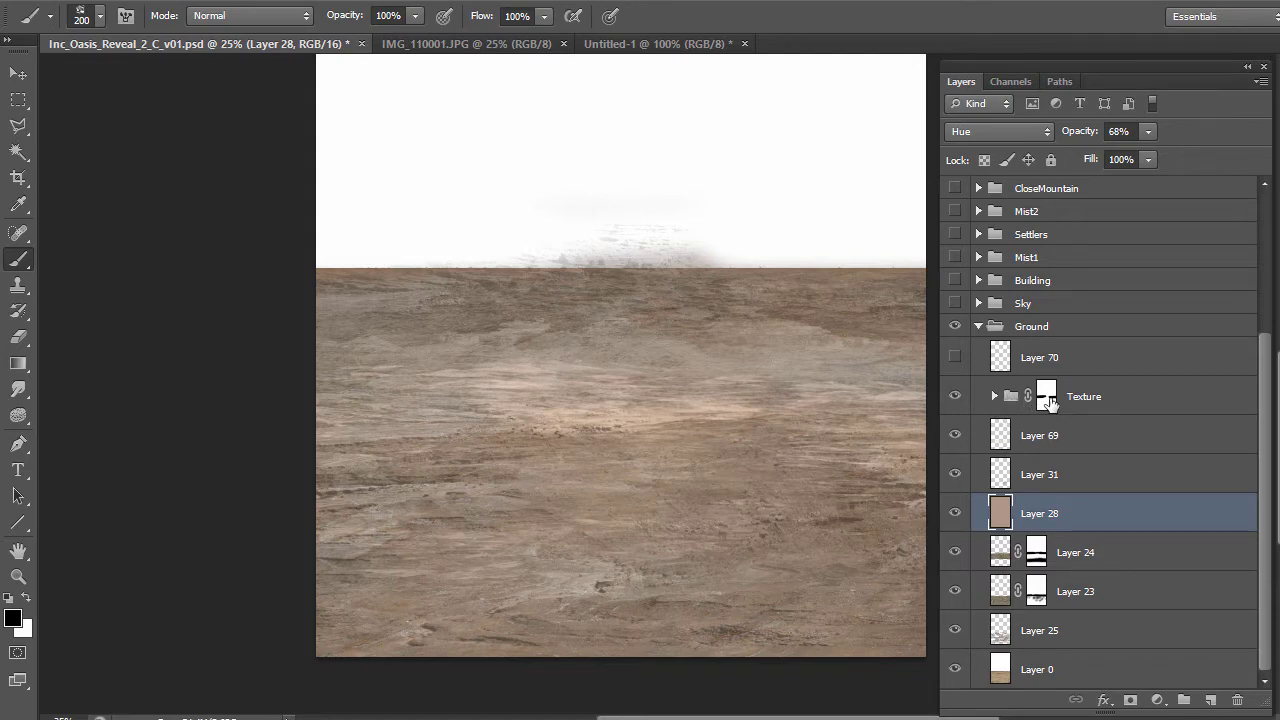
# Expand the Texture group inside Ground, load its layer mask as a selection to view the masked area, and deselect it
pyautogui.click(994, 396)
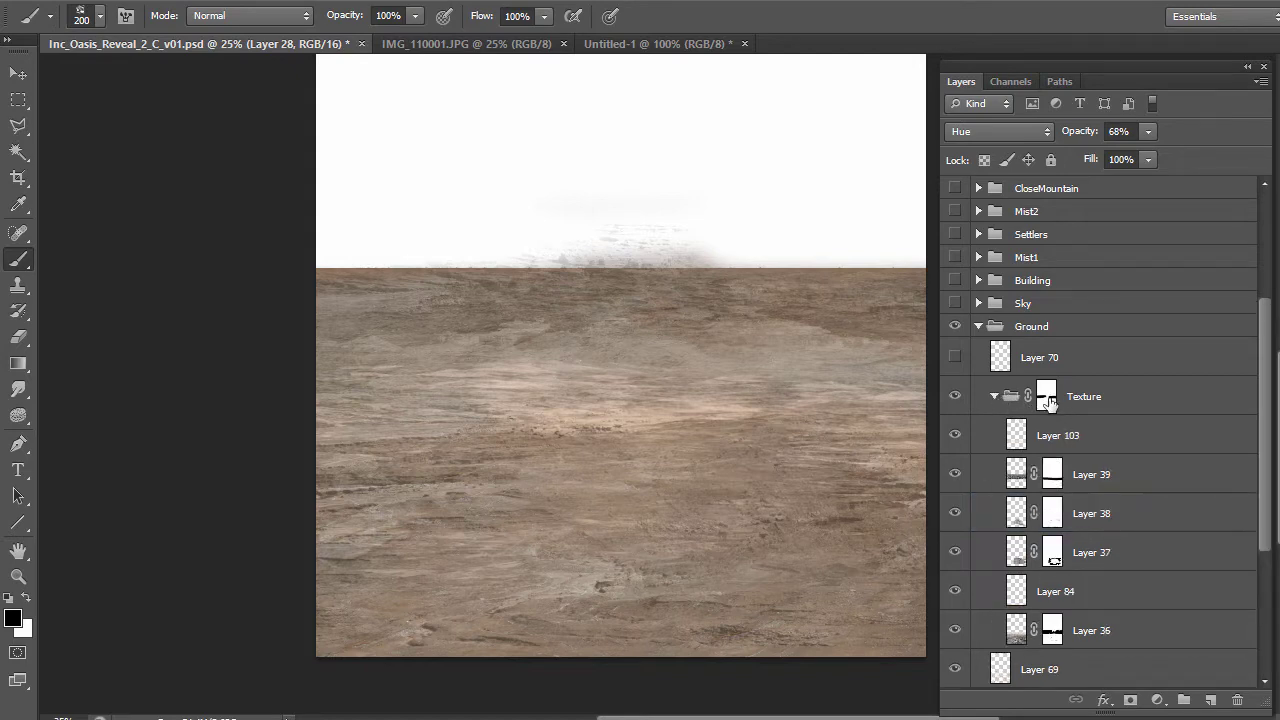
pyautogui.scroll(-1, 1043, 380)
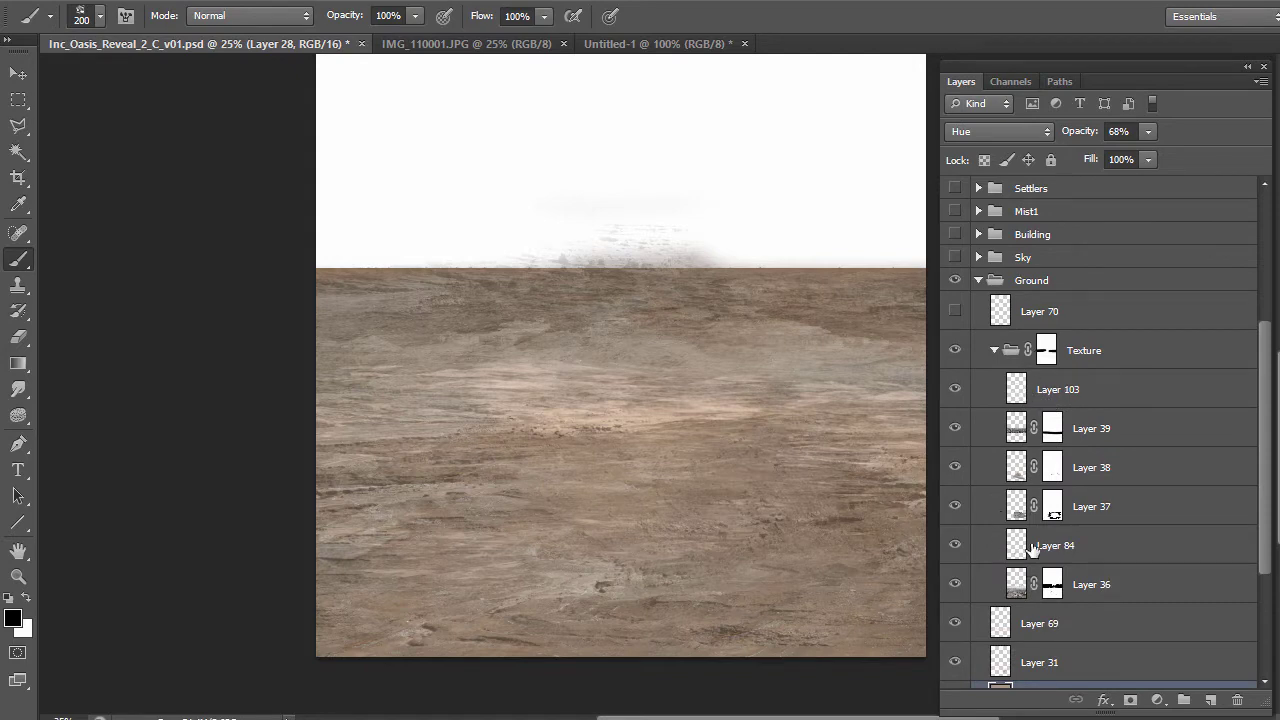
pyautogui.click(1047, 355)
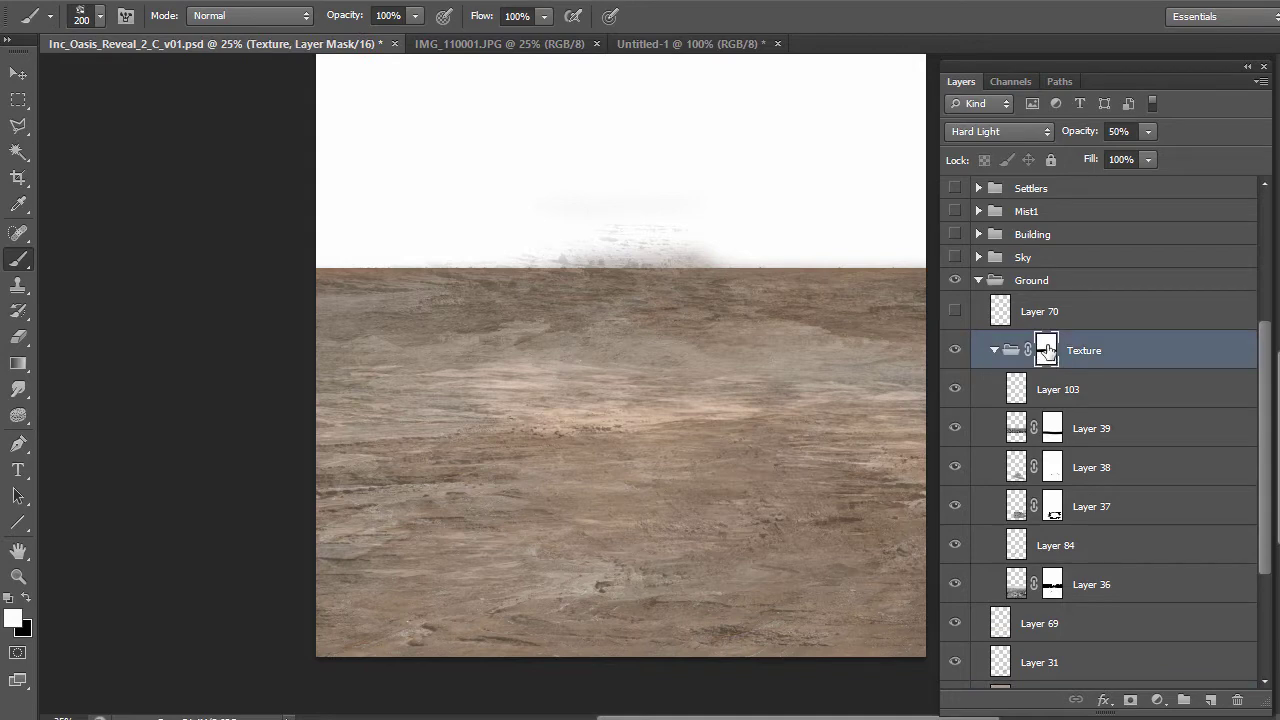
pyautogui.keyDown('ctrl'); pyautogui.click(1048, 352); pyautogui.keyUp('ctrl')
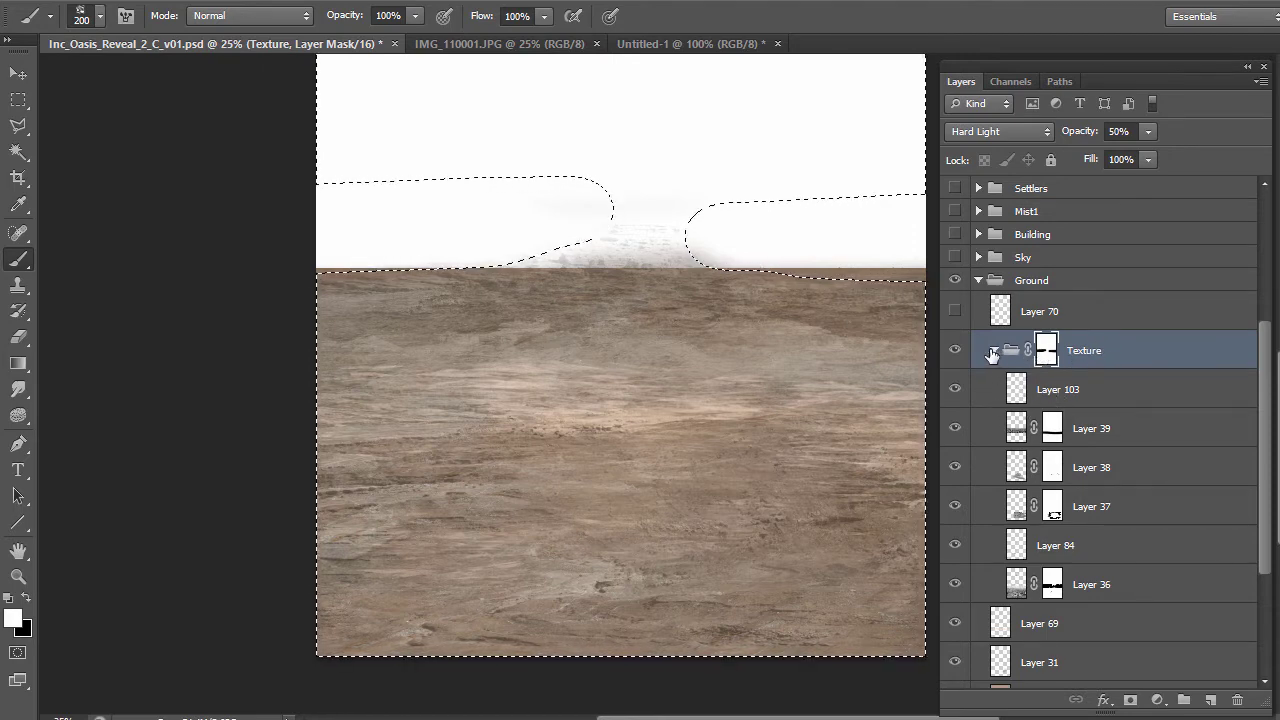
pyautogui.hotkey('ctrl', 'd')
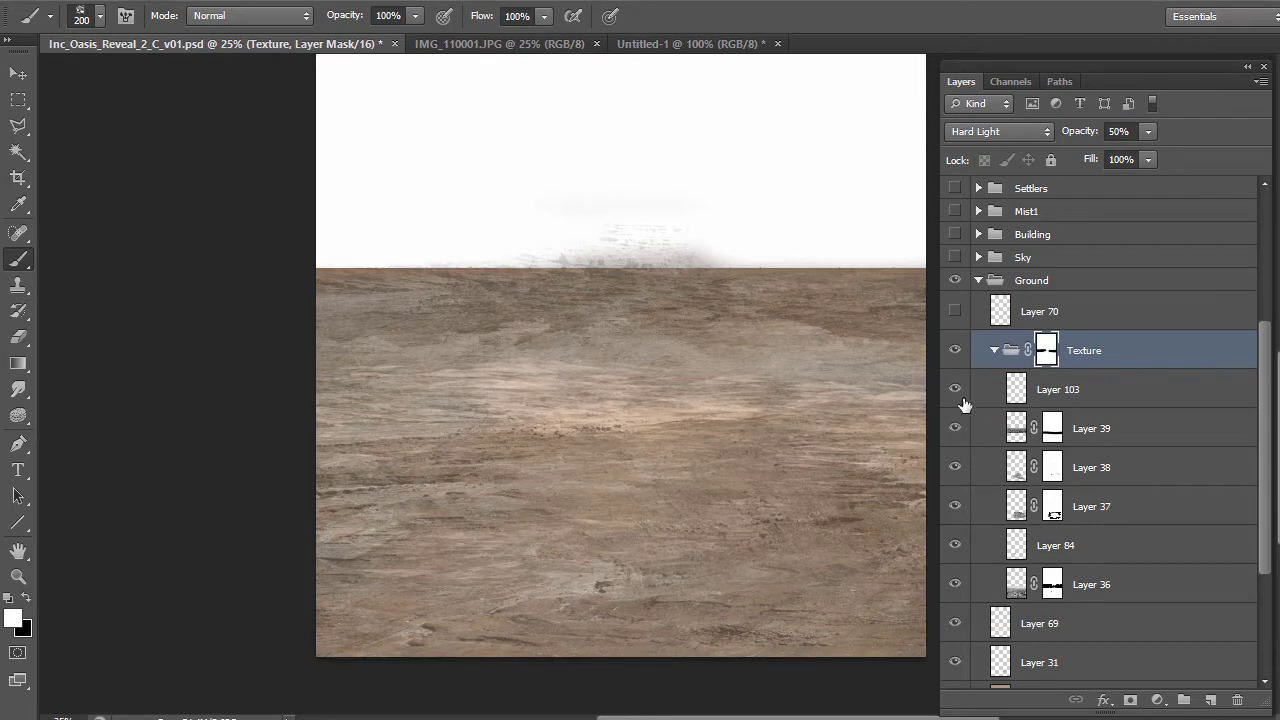
# Hide Layers 103, 39, 38, 37 and 84 in the Texture group and compare the ground with and without Layer 36
pyautogui.moveTo(955, 390); pyautogui.dragTo(956, 544)
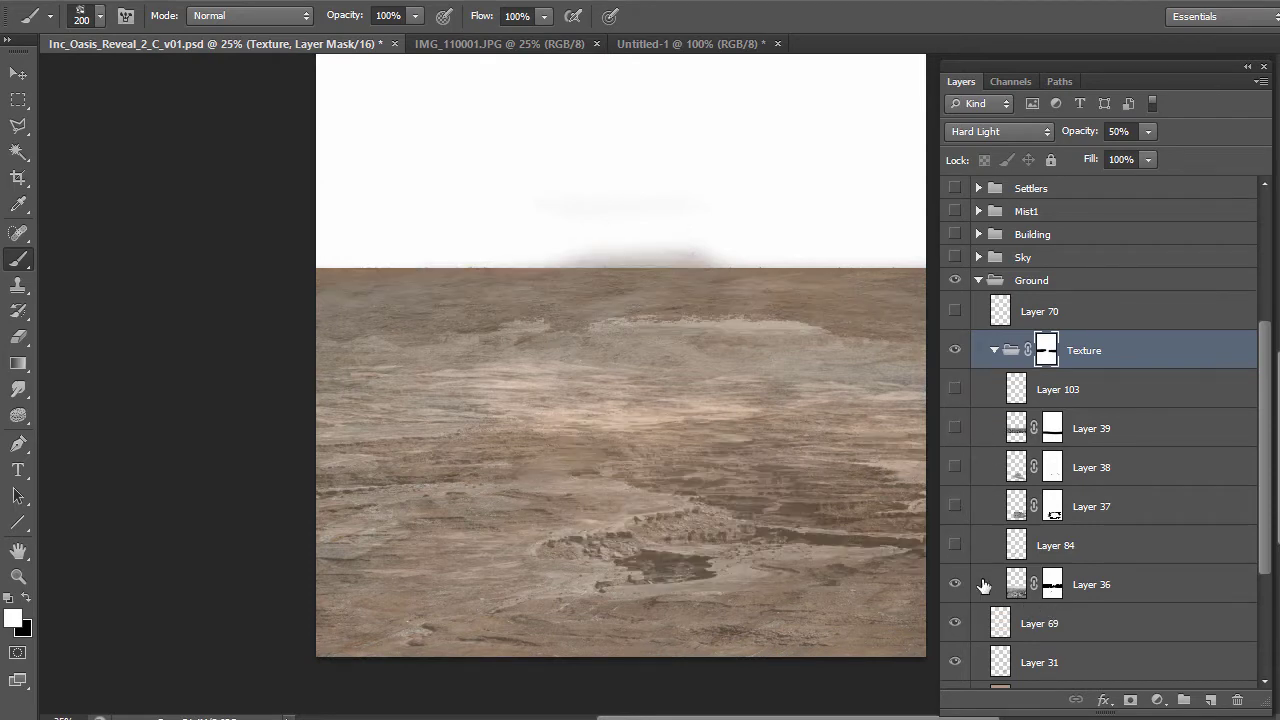
pyautogui.click(955, 584)
pyautogui.click(955, 584)
pyautogui.click(1027, 590)
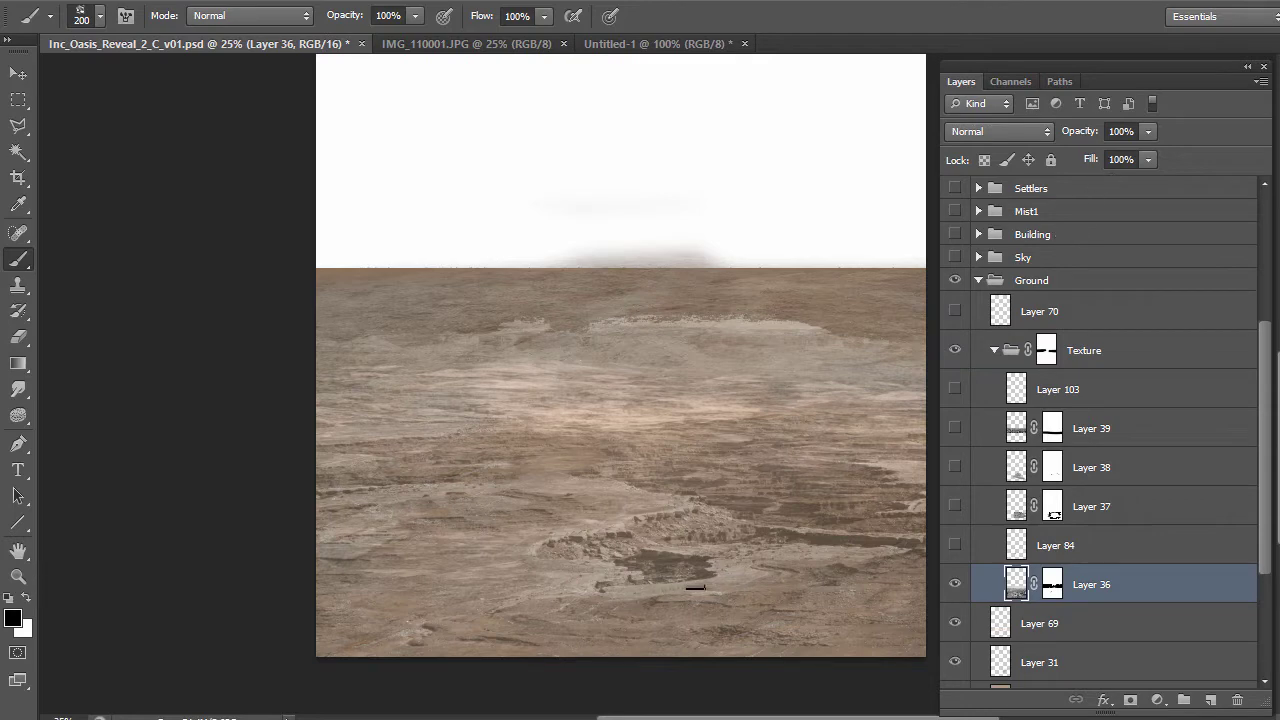
pyautogui.click(955, 588)
pyautogui.click(955, 588)
pyautogui.click(1010, 356)
pyautogui.click(955, 588)
pyautogui.click(955, 588)
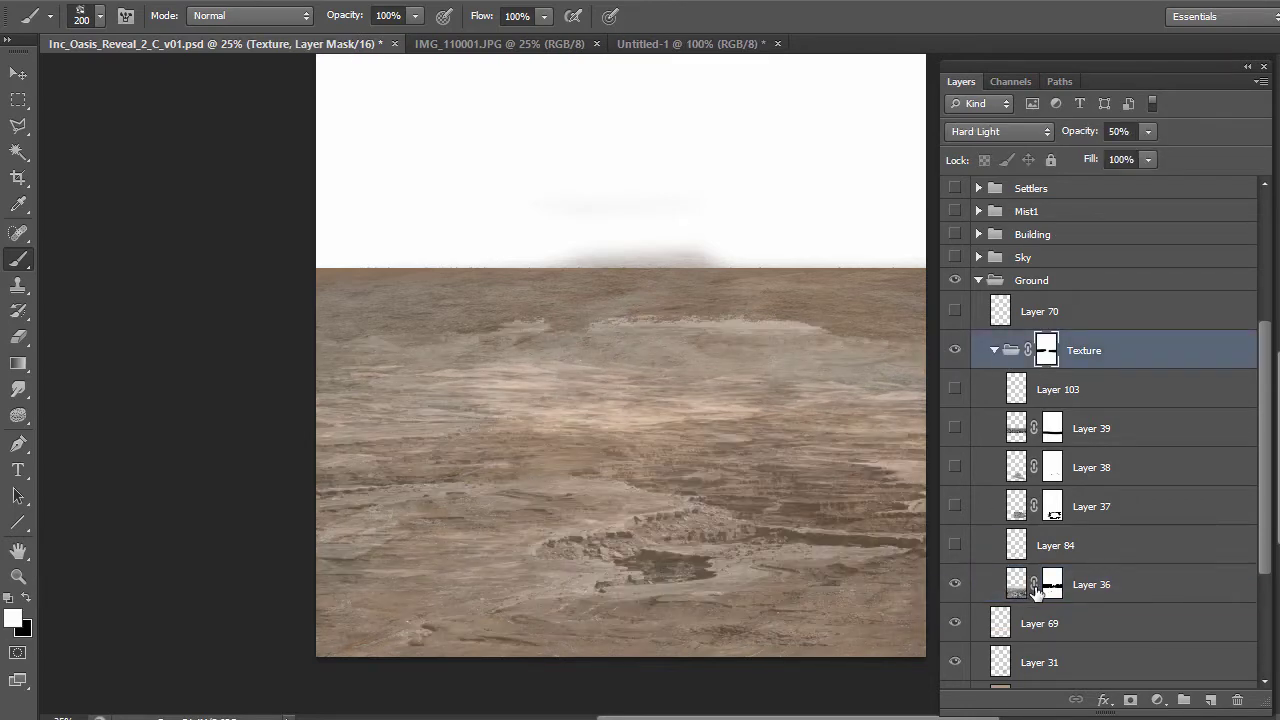
# Compare the blending mode and opacity of Layer 36 with those of its parent Texture group
pyautogui.click(1016, 588)
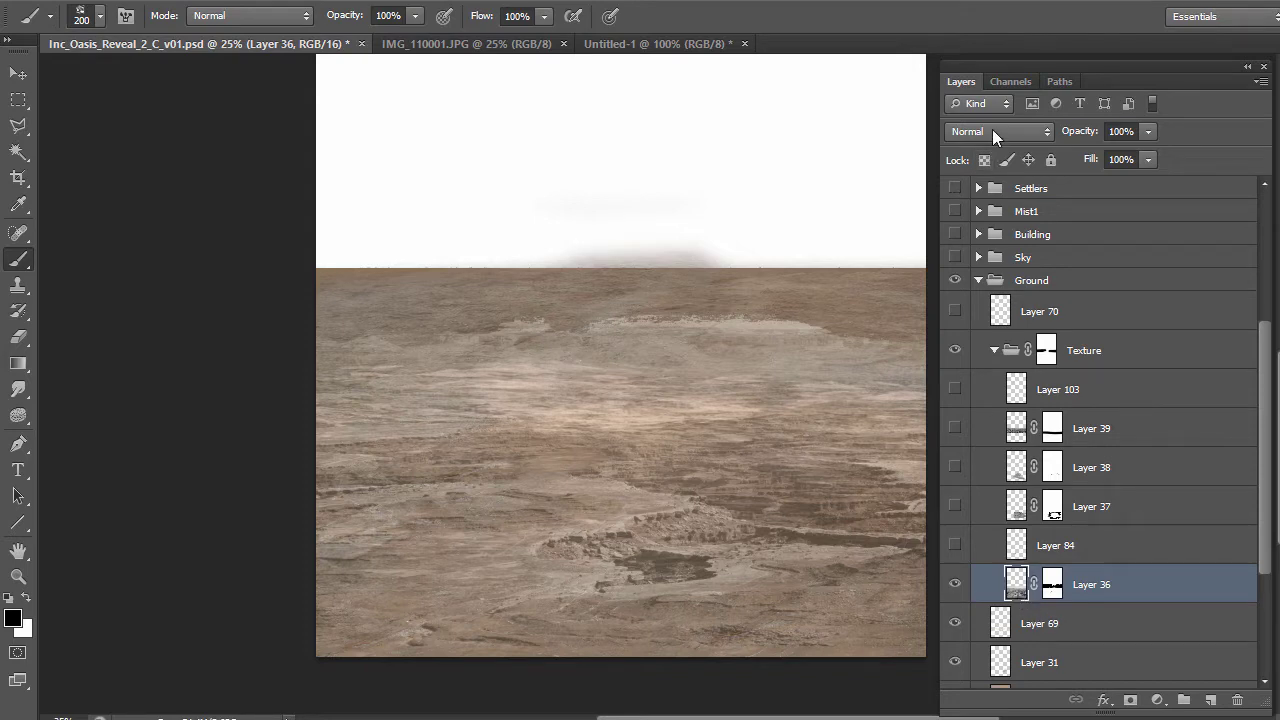
pyautogui.click(1013, 356)
pyautogui.press('x')
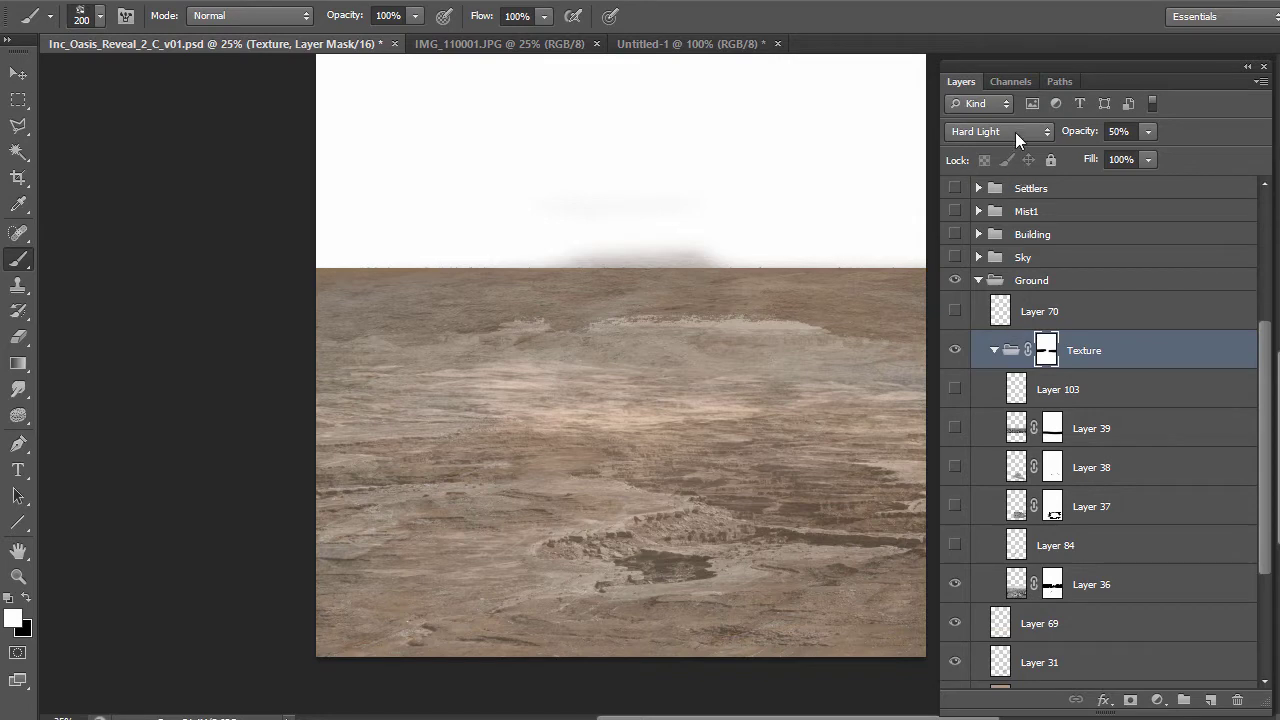
pyautogui.scroll(-3, 985, 560)
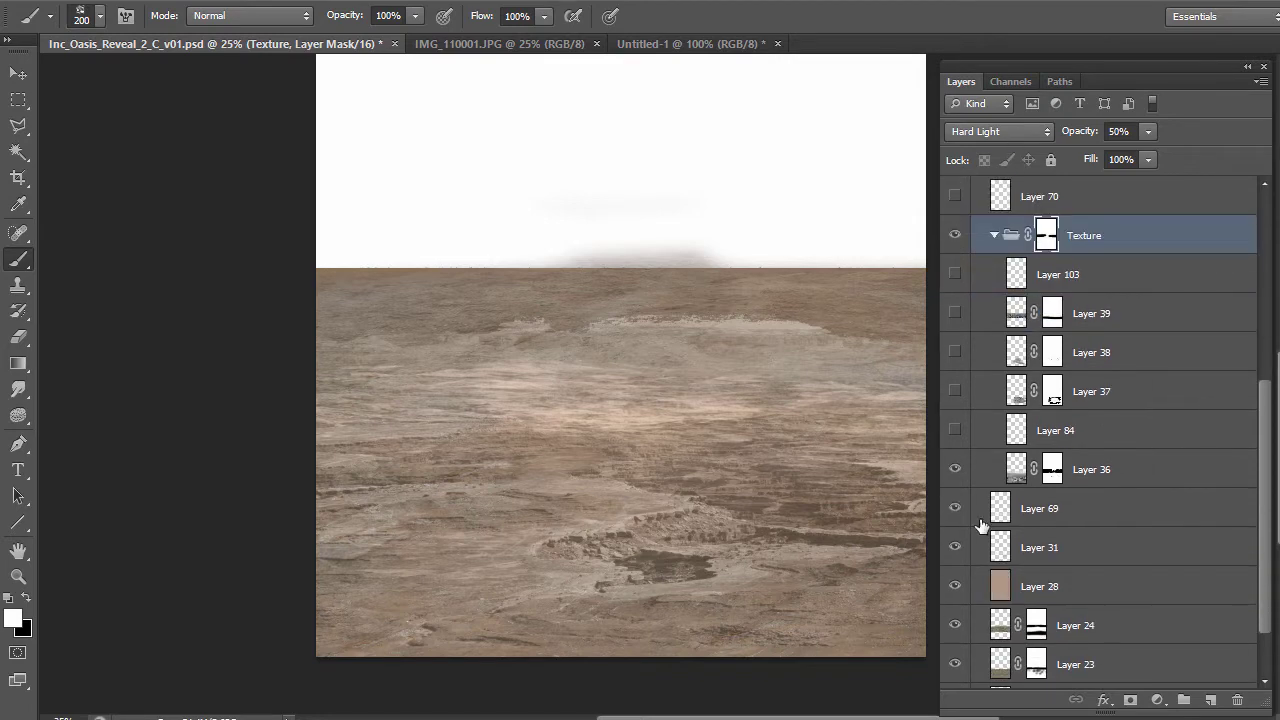
pyautogui.scroll(3, 1015, 515)
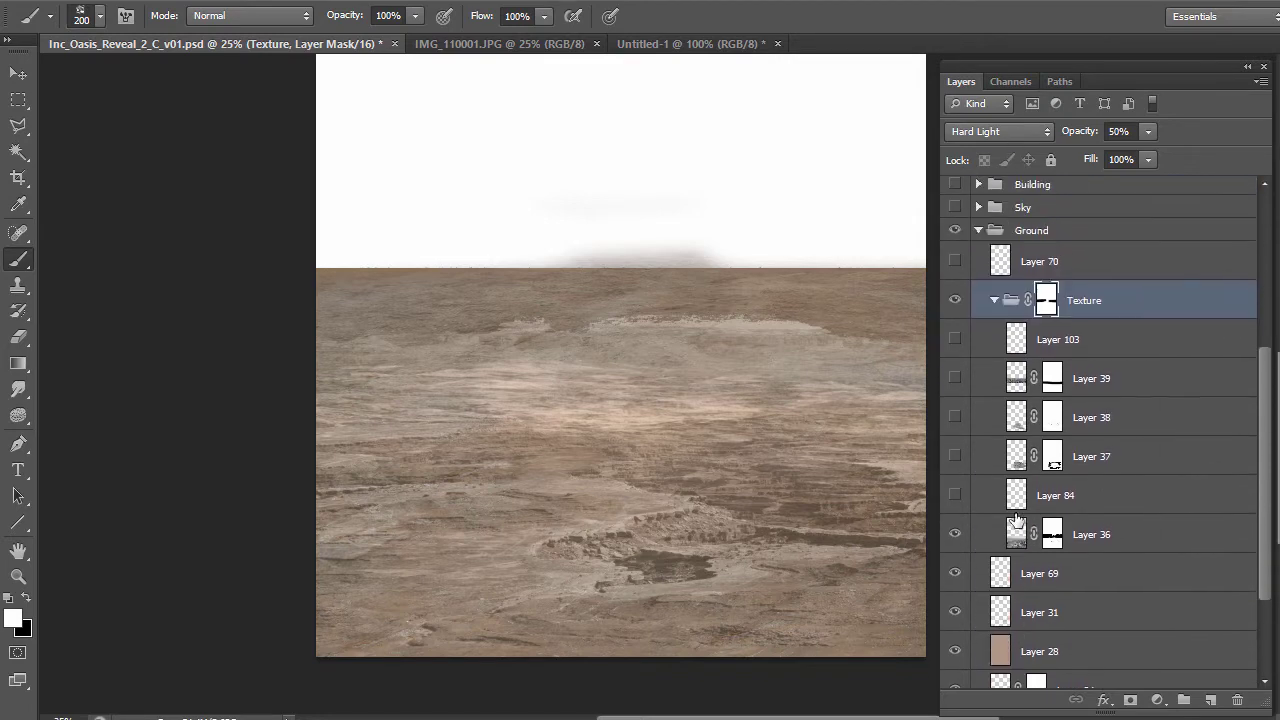
pyautogui.click(1014, 558)
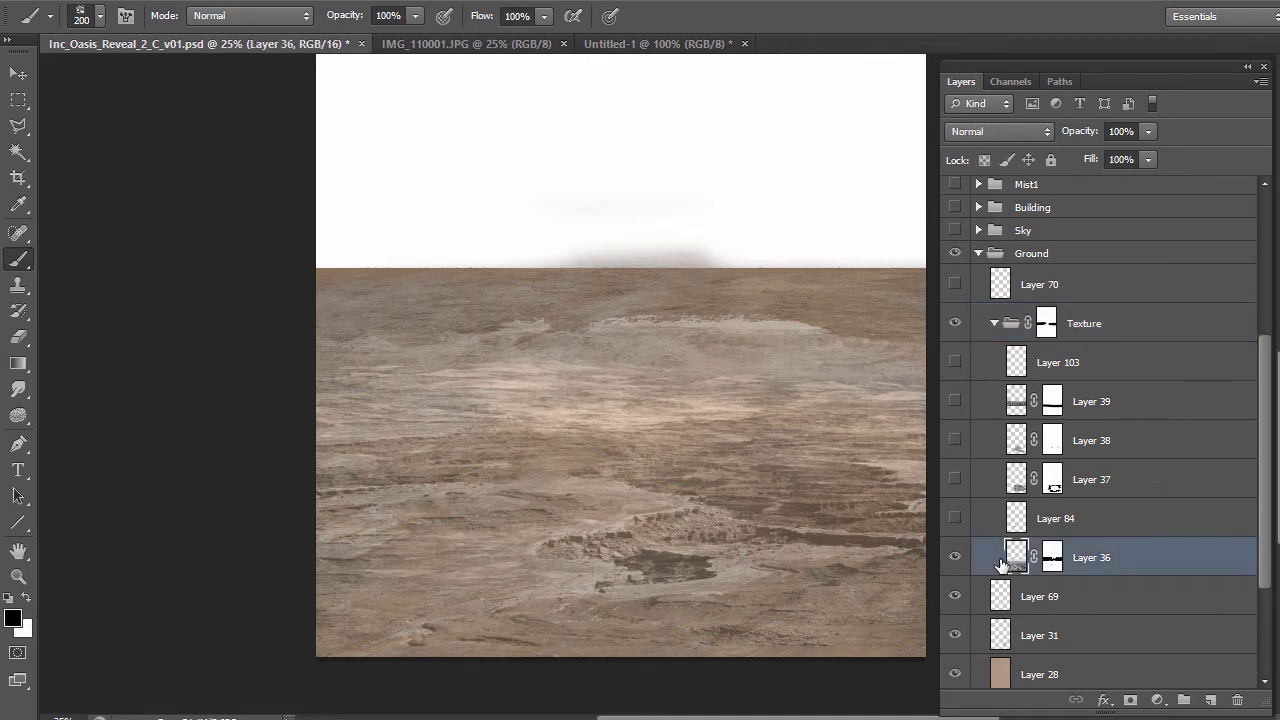
# Show Layer 84 and Layer 37 in the Texture group, comparing the ground with and without each of them
pyautogui.click(955, 519)
pyautogui.click(955, 519)
pyautogui.click(955, 519)
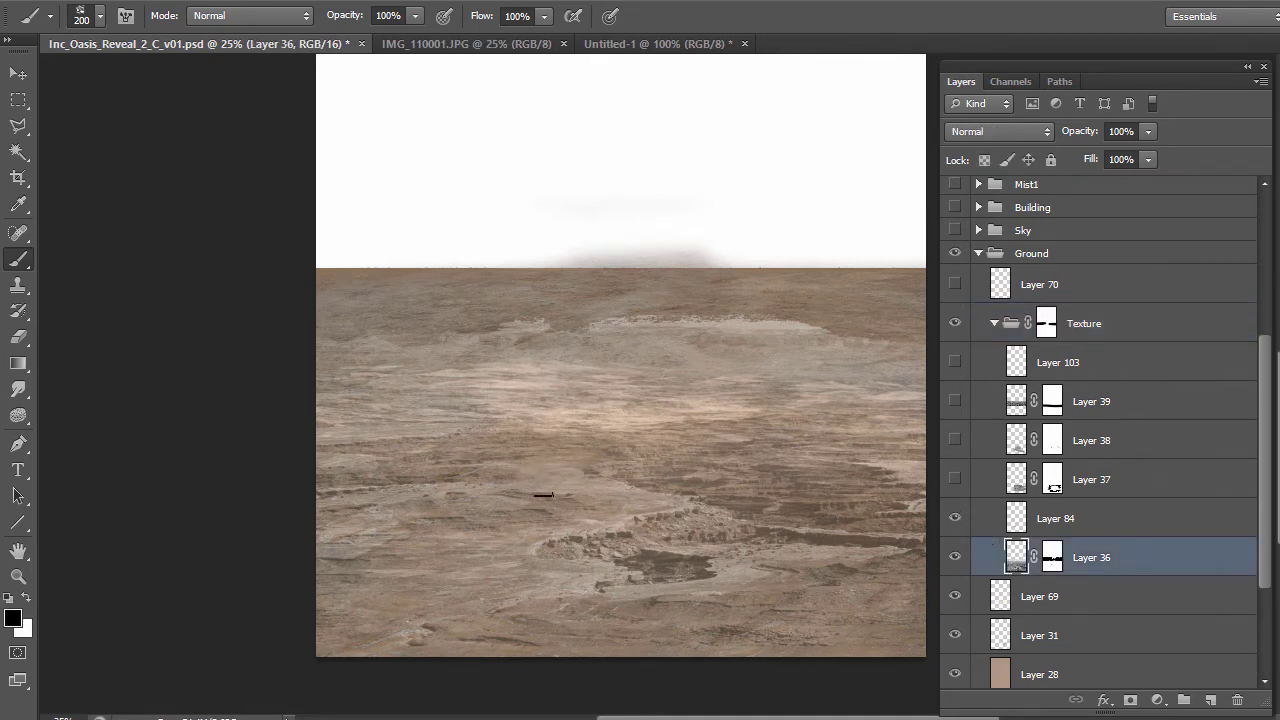
pyautogui.click(955, 480)
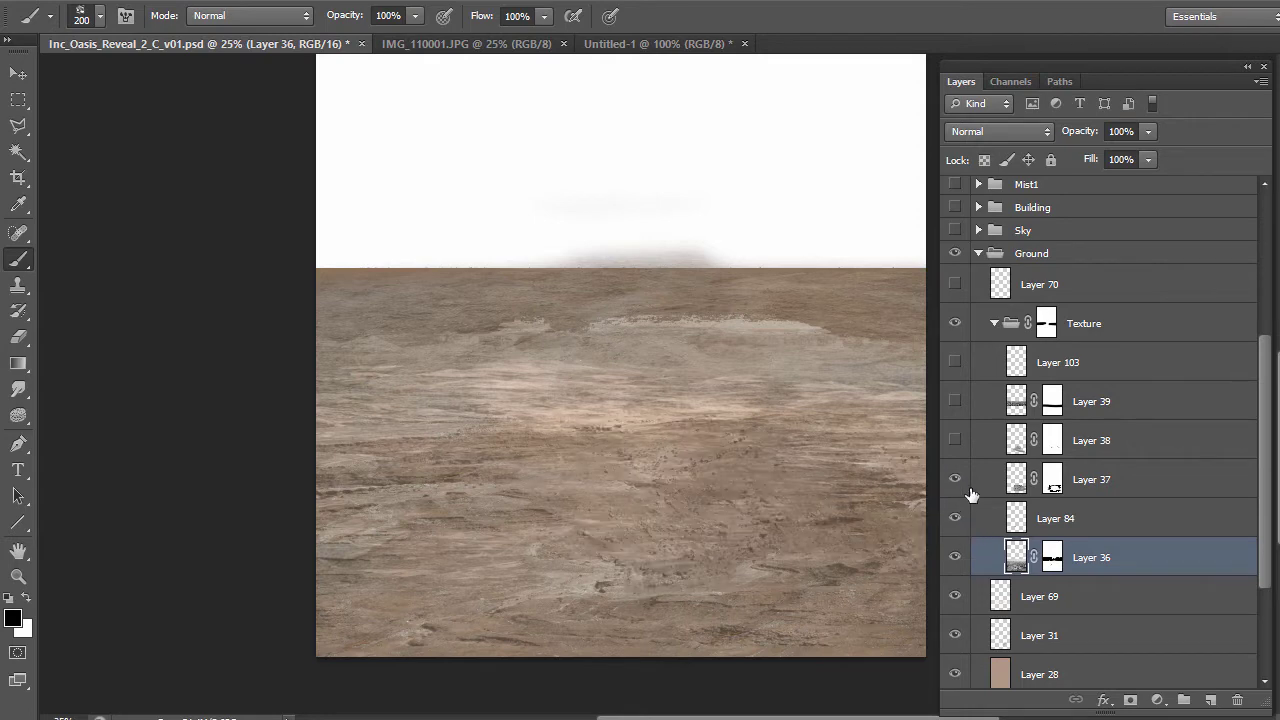
pyautogui.click(1016, 484)
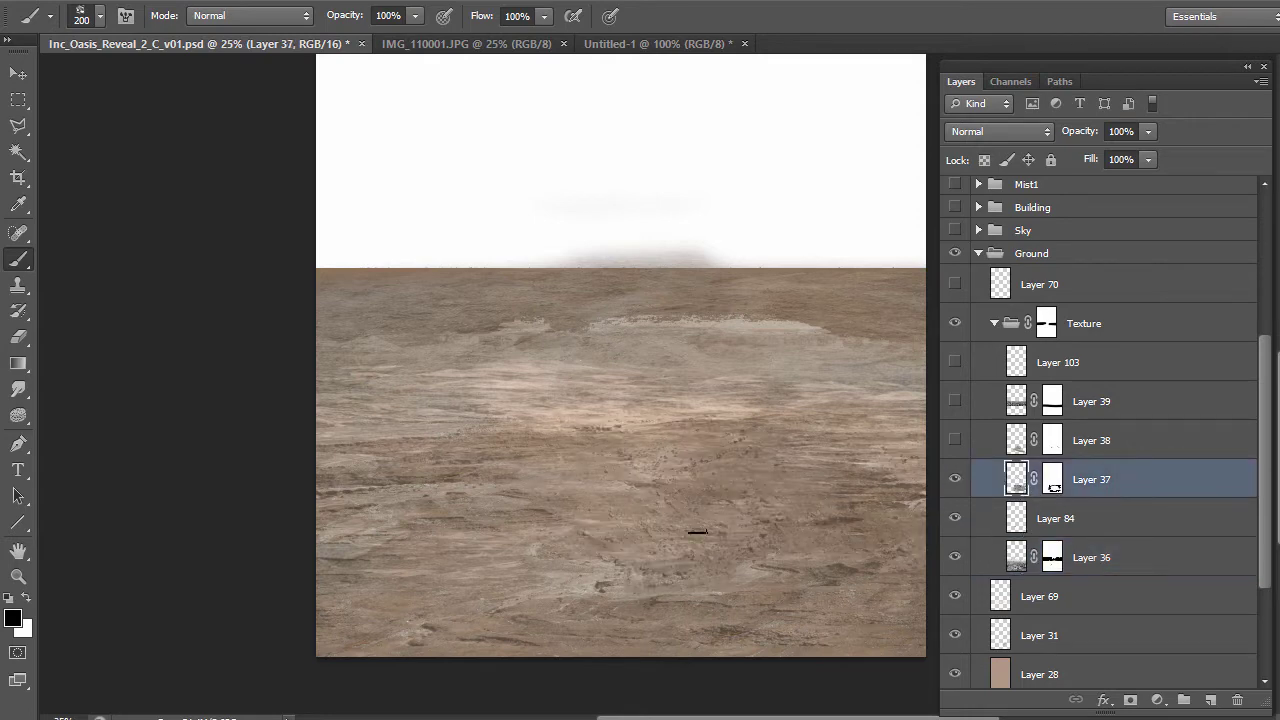
pyautogui.click(955, 480)
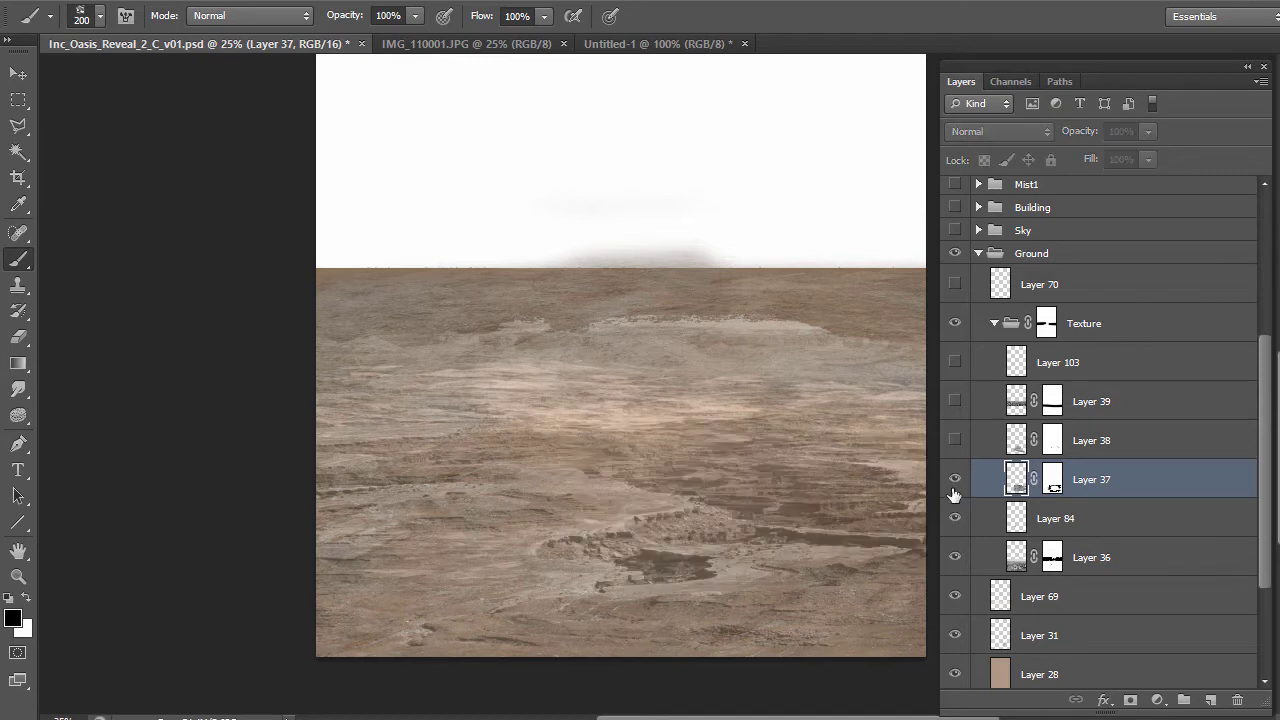
pyautogui.click(955, 480)
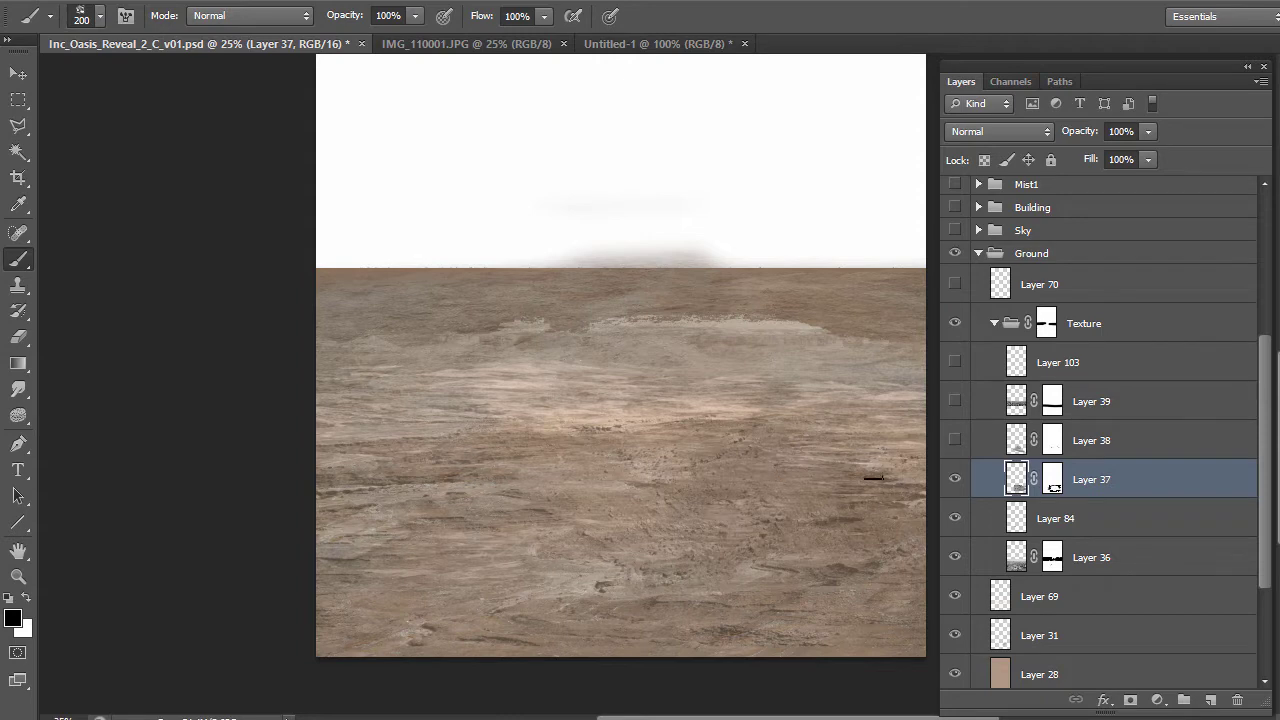
# Show Layer 38, Layer 39 and Layer 103 in the Texture group and collapse the group
pyautogui.click(956, 440)
pyautogui.click(1015, 442)
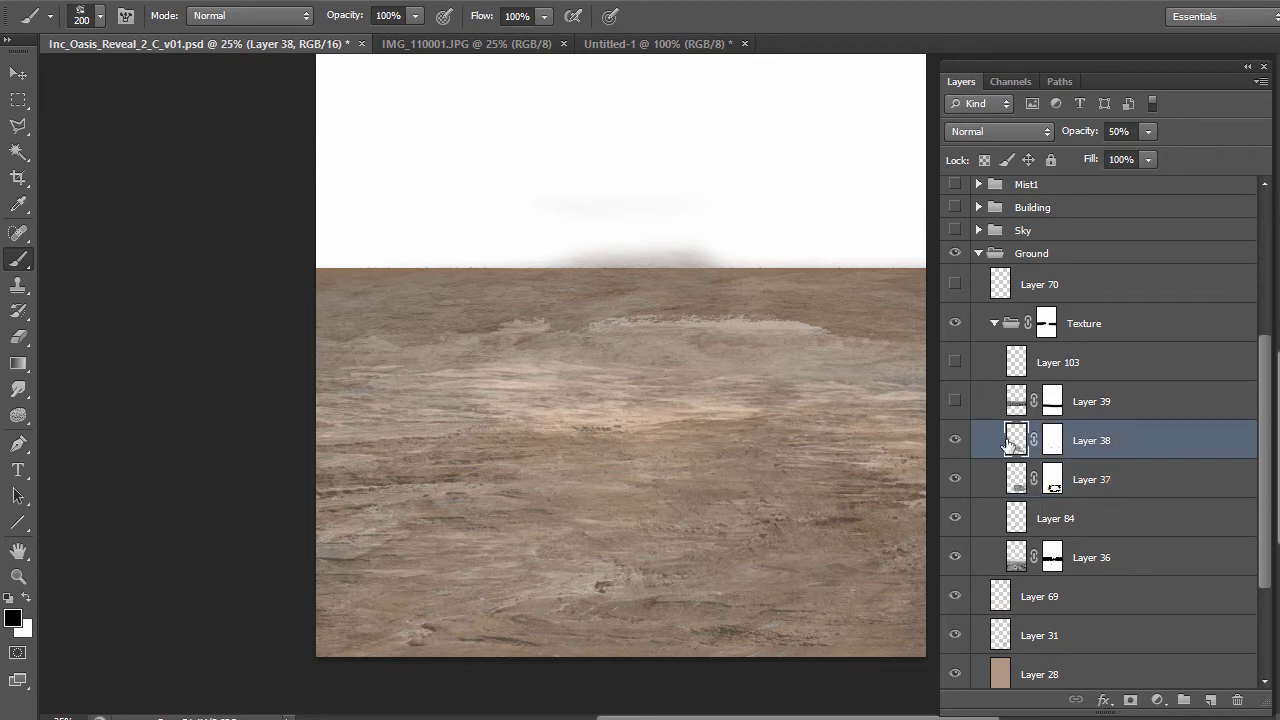
pyautogui.click(956, 401)
pyautogui.click(956, 401)
pyautogui.click(956, 401)
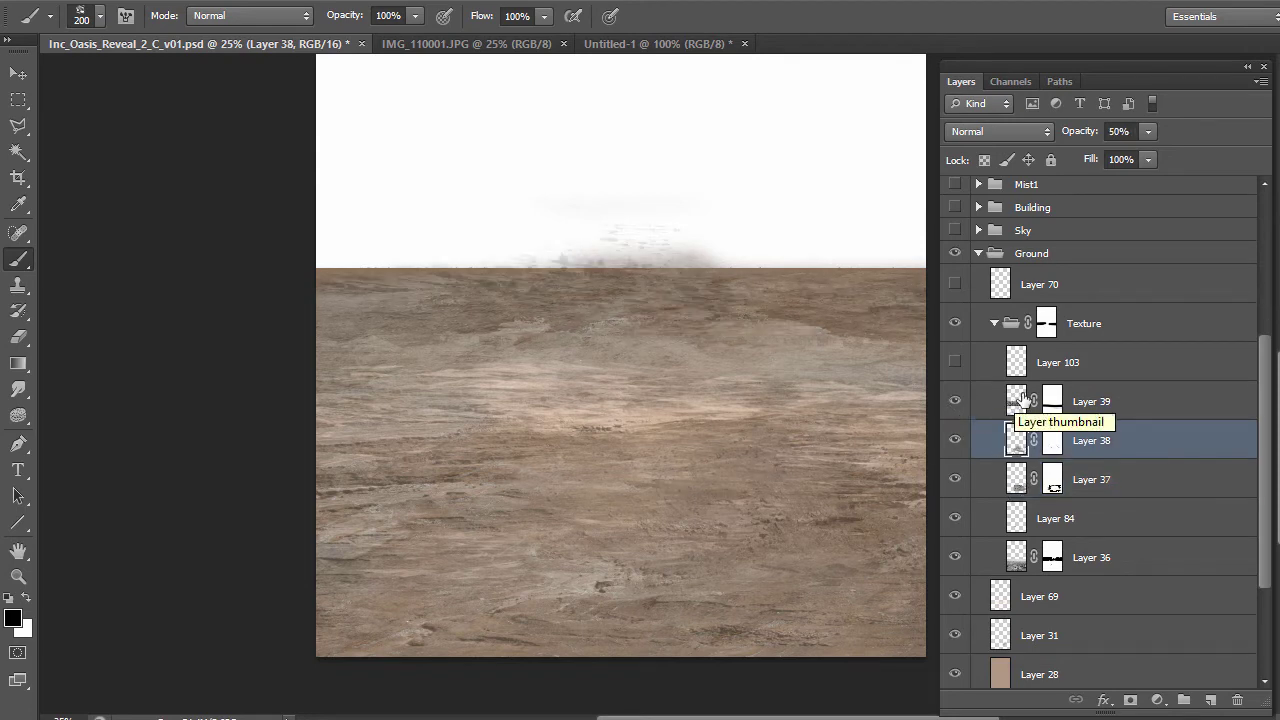
pyautogui.click(1012, 400)
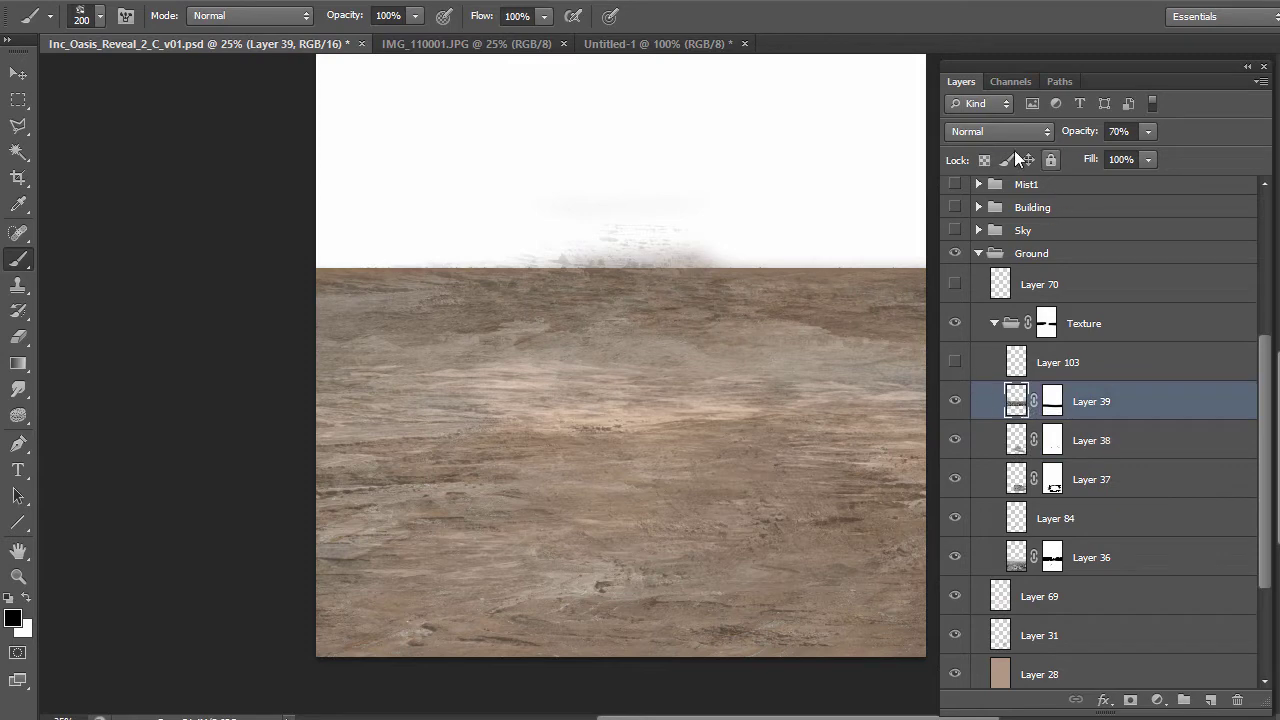
pyautogui.click(956, 362)
pyautogui.click(994, 323)
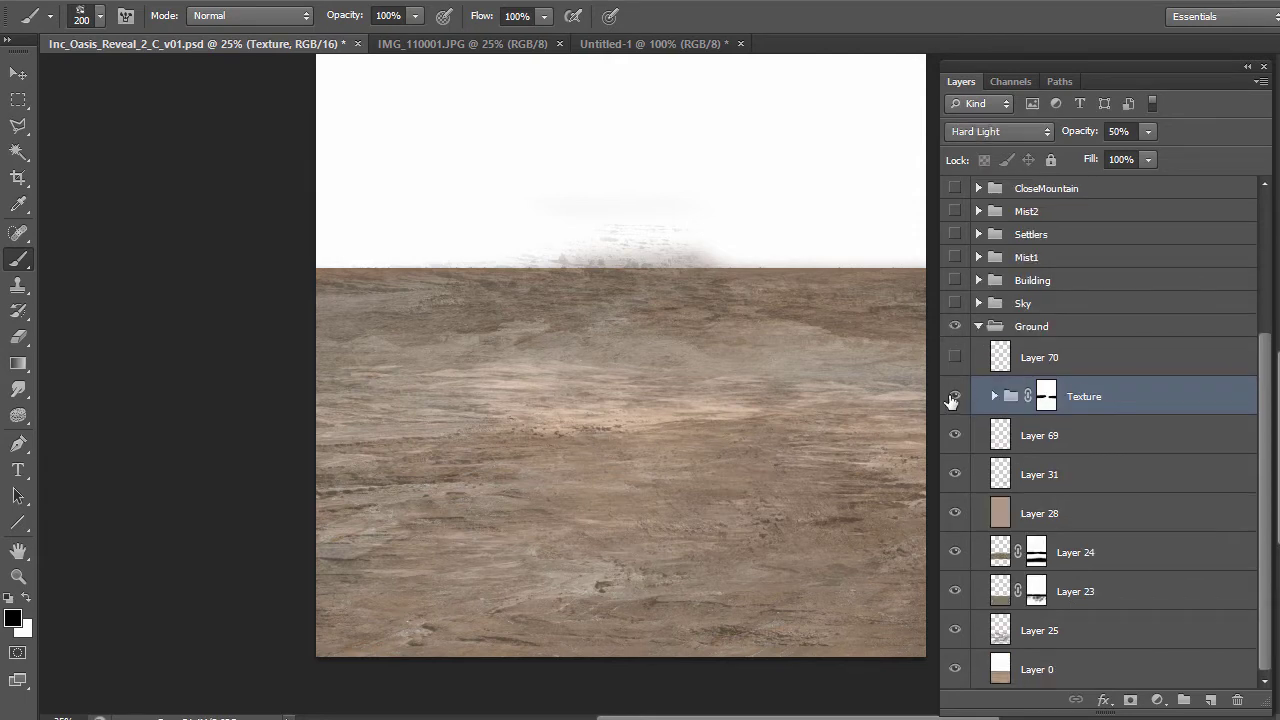
# Try the Pass Through blending mode on the Texture group and undo the change
pyautogui.click(955, 397)
pyautogui.click(1022, 131)
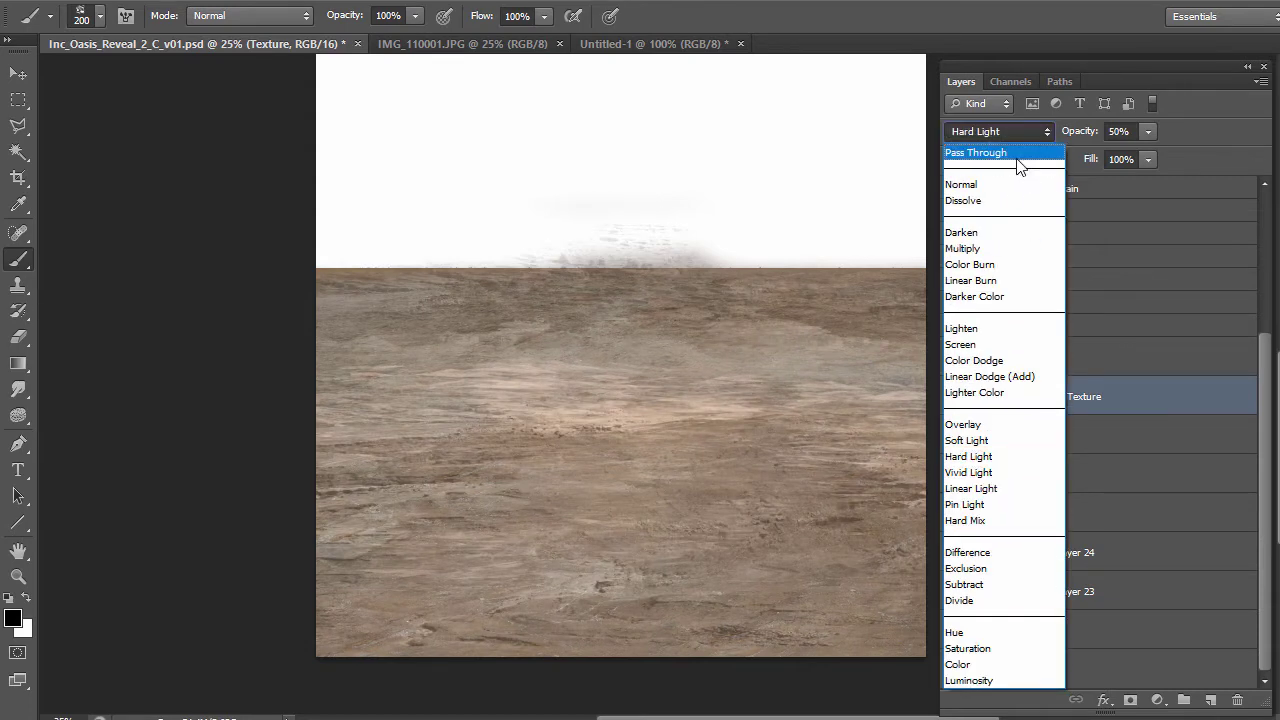
pyautogui.click(1016, 156)
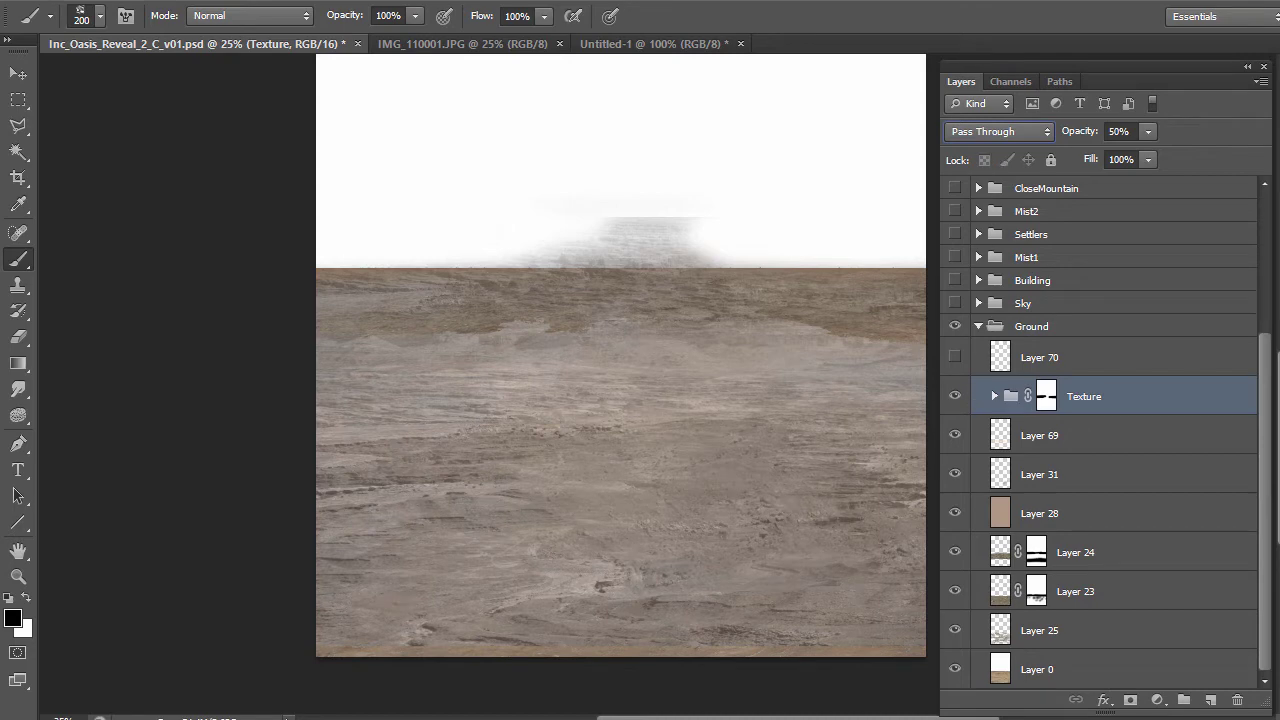
pyautogui.hotkey('ctrl', 'z')
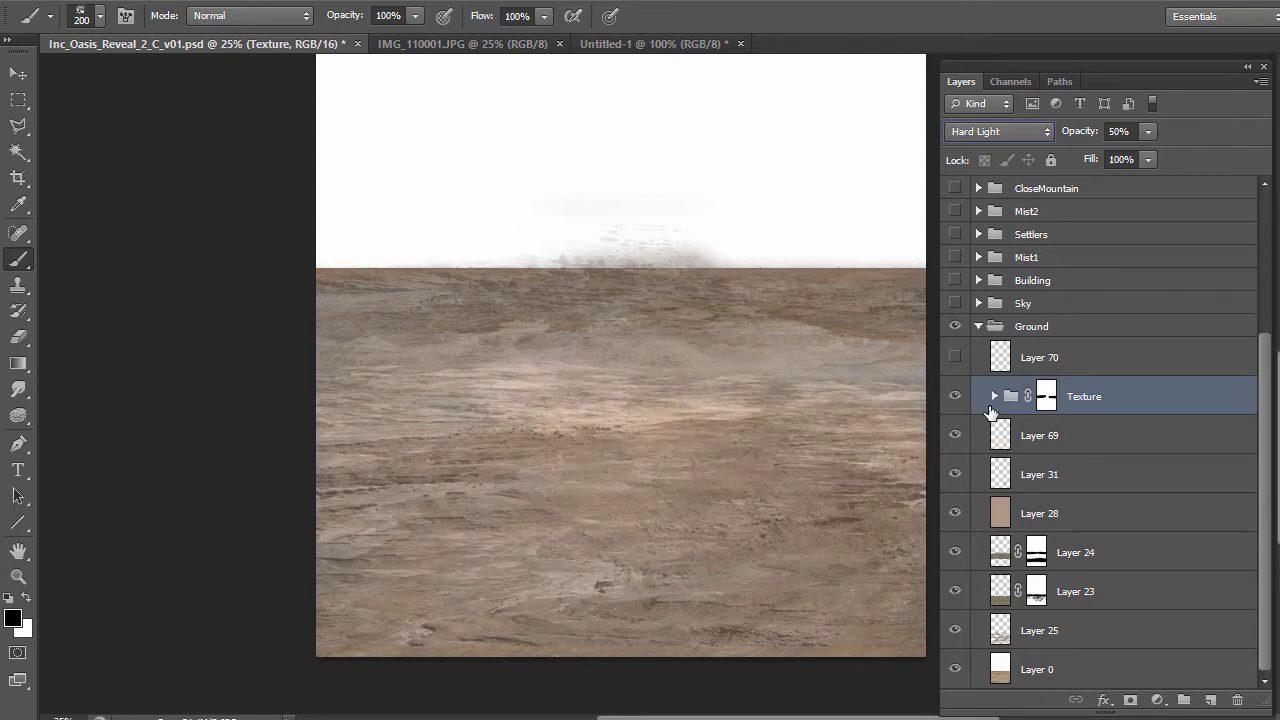
# Show Layer 70 in the Ground group, look at the group's contents once more, and collapse it
pyautogui.click(956, 357)
pyautogui.click(978, 326)
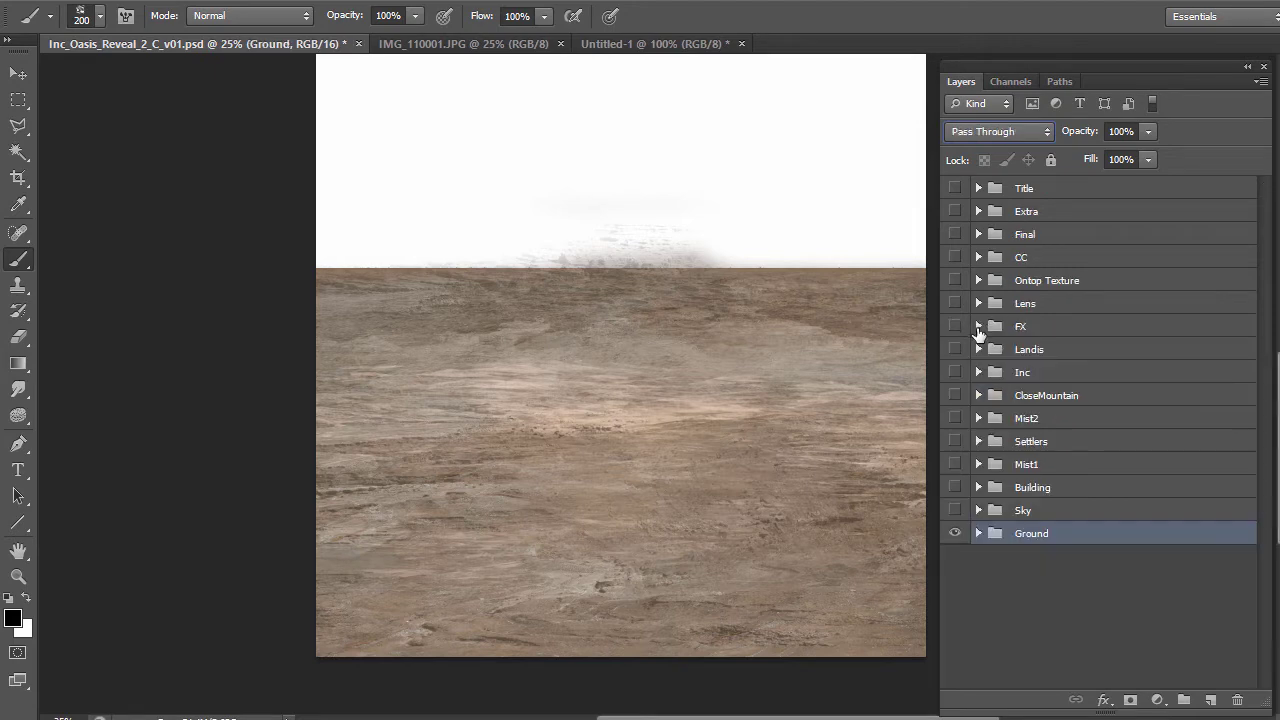
pyautogui.click(978, 534)
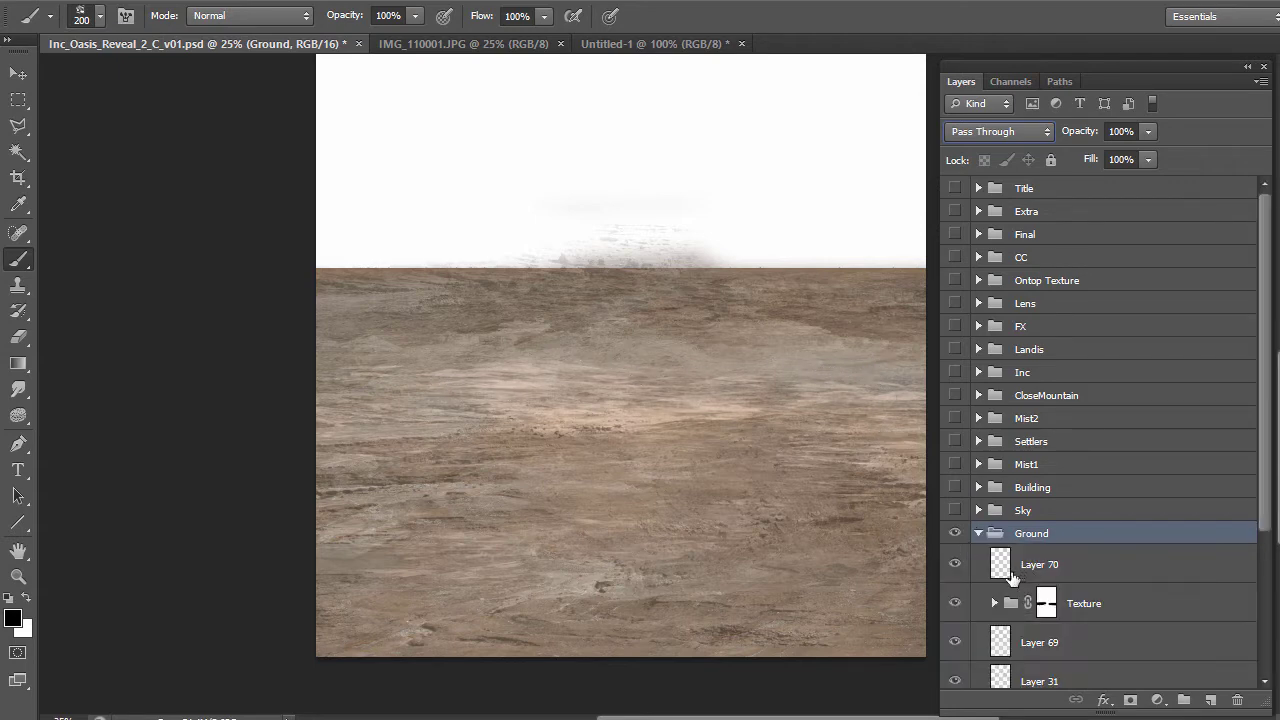
pyautogui.scroll(-1, 1012, 575)
pyautogui.click(1010, 536)
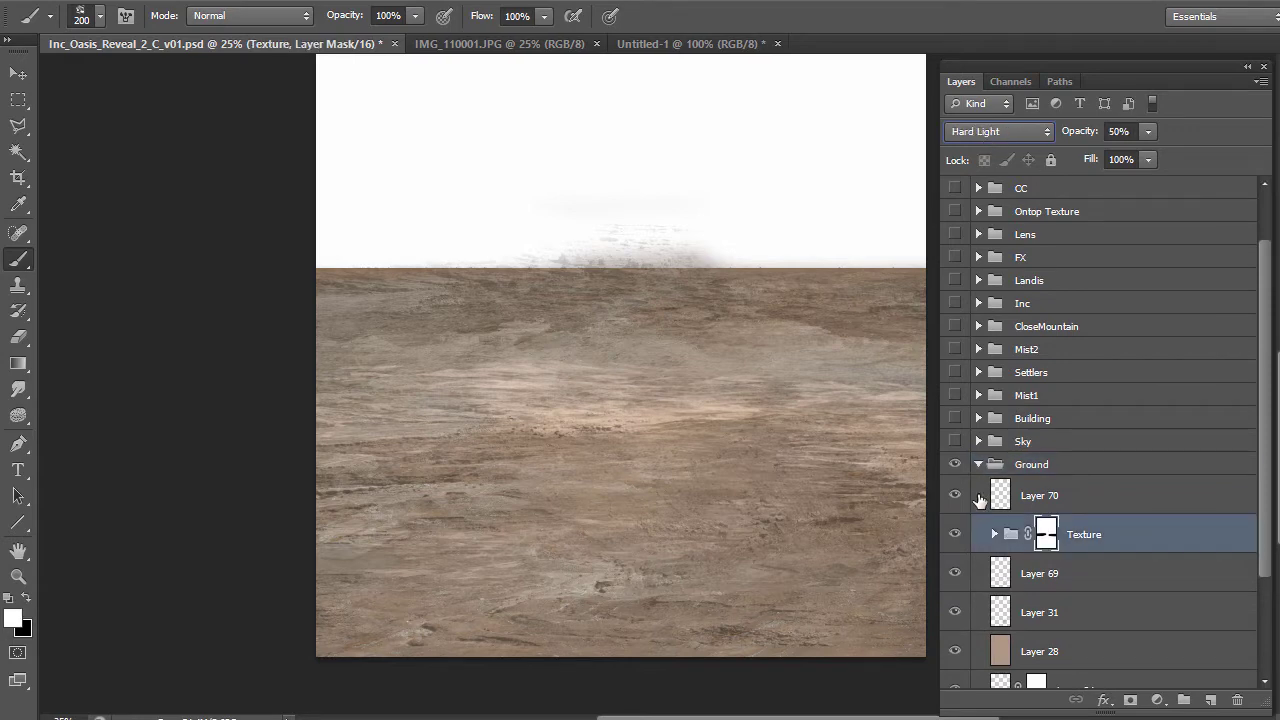
pyautogui.click(978, 464)
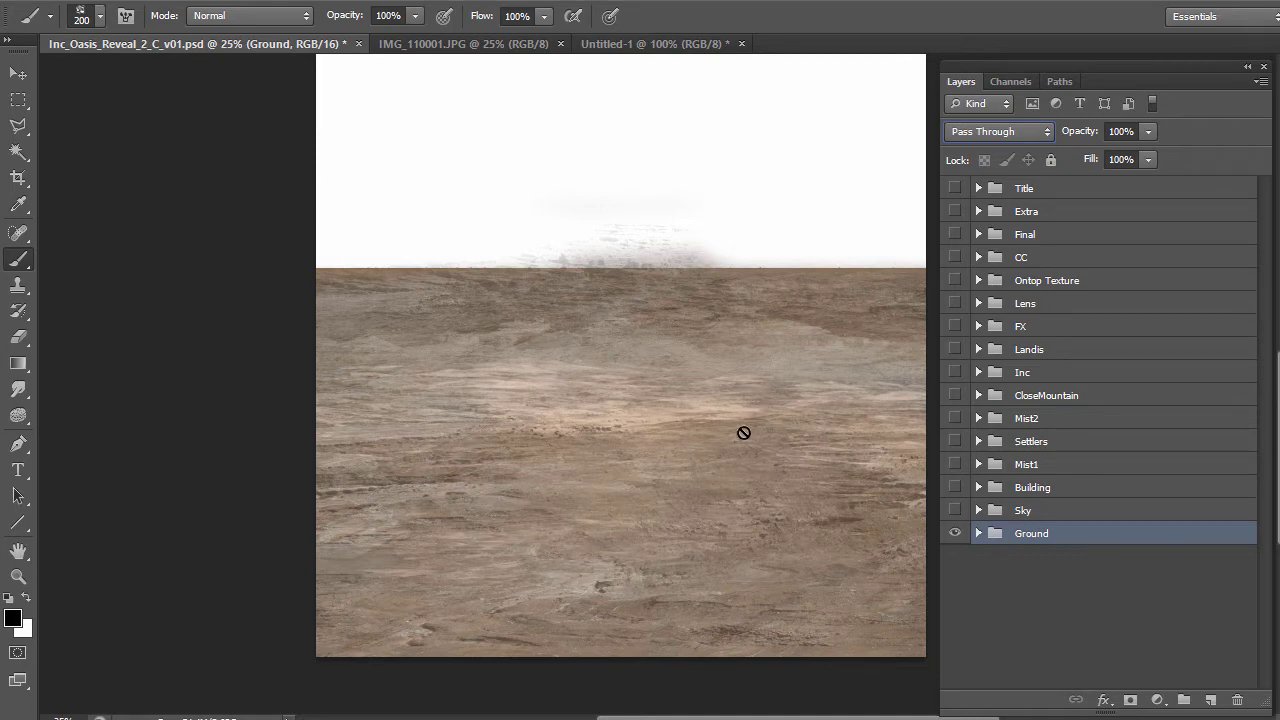
# Show the Sky group, hide its Layer 43, Layer 26 and Noise layers, and examine the Layer 5 gradient against the ground
pyautogui.click(955, 510)
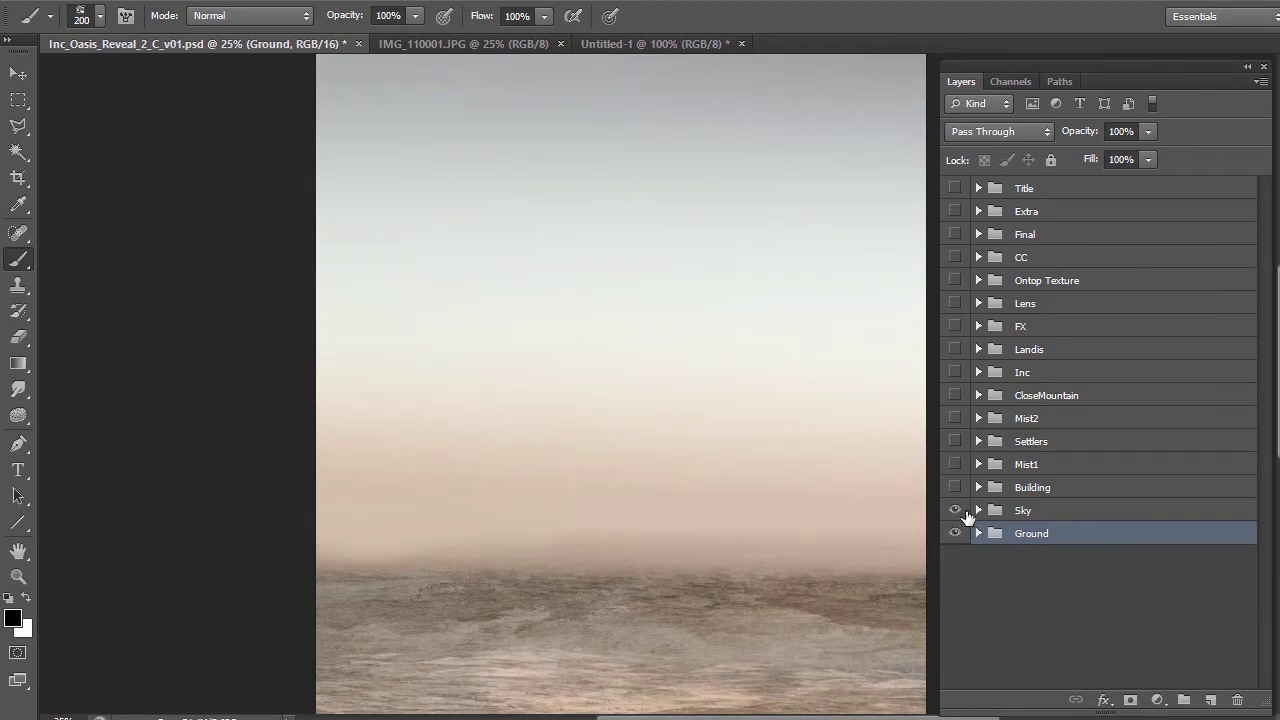
pyautogui.click(978, 510)
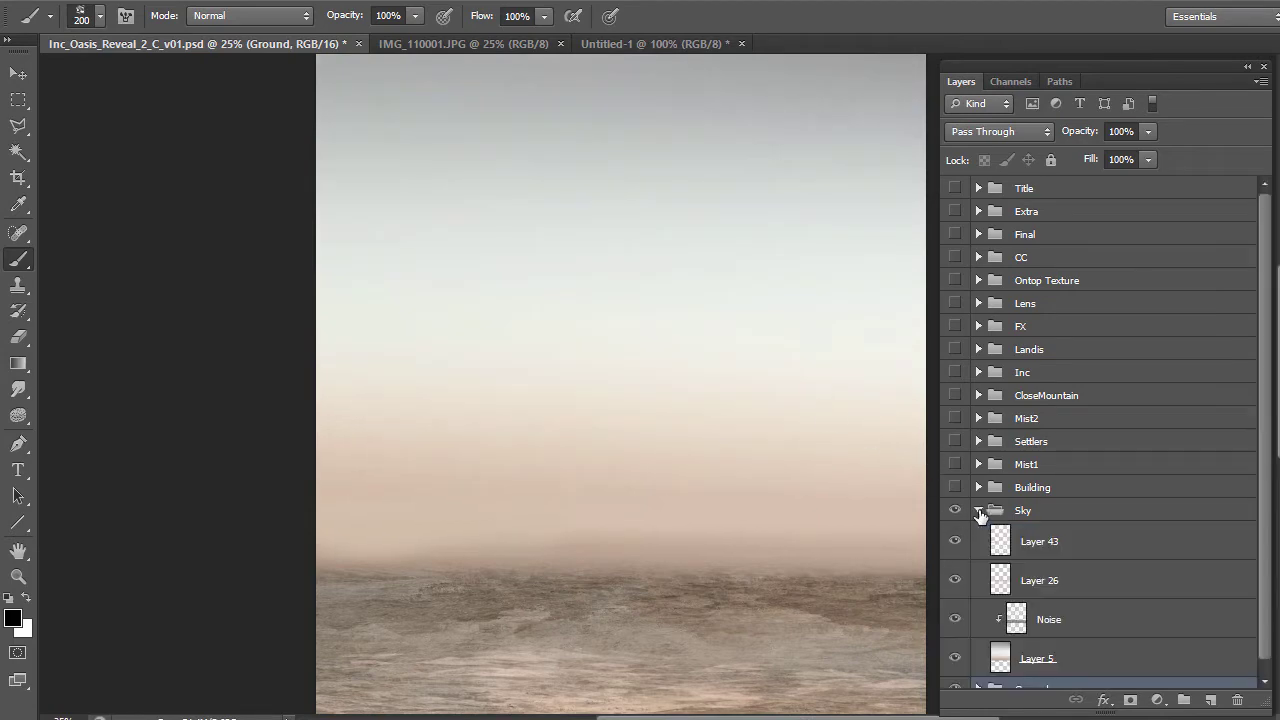
pyautogui.moveTo(962, 605); pyautogui.dragTo(957, 522)
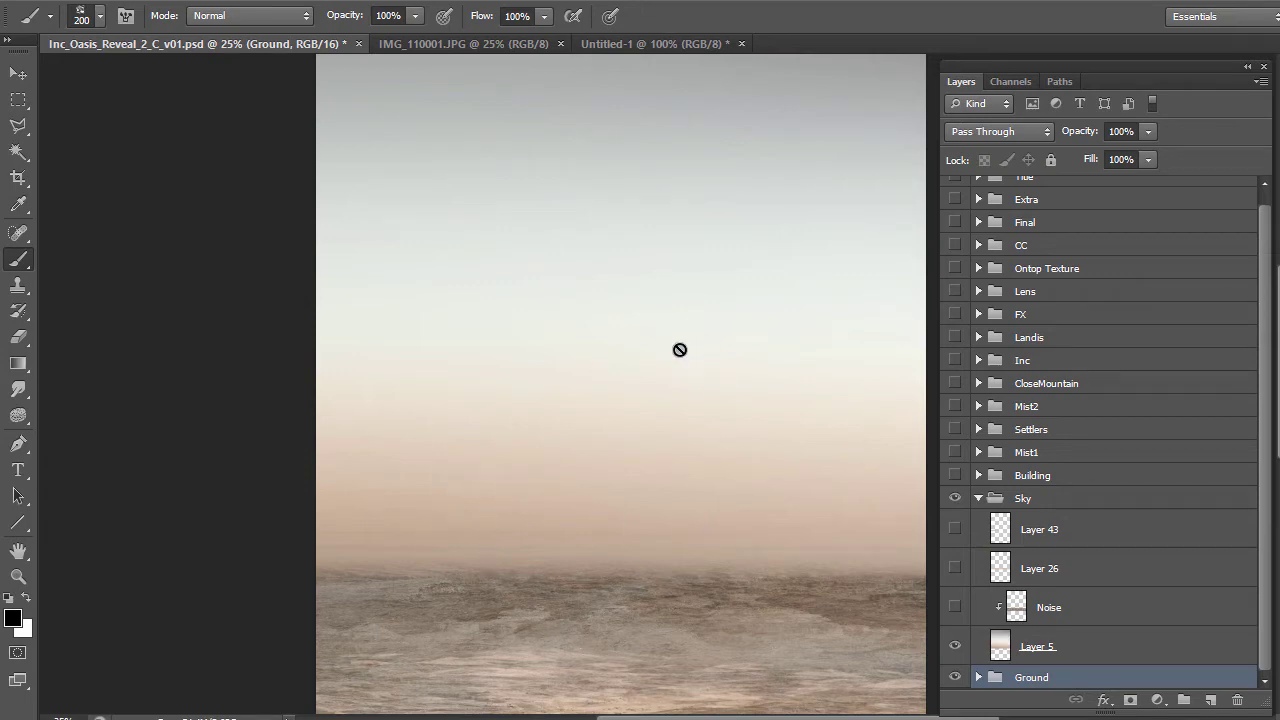
pyautogui.scroll(1, 648, 356)
pyautogui.scroll(1, 648, 356)
pyautogui.scroll(-1, 648, 356)
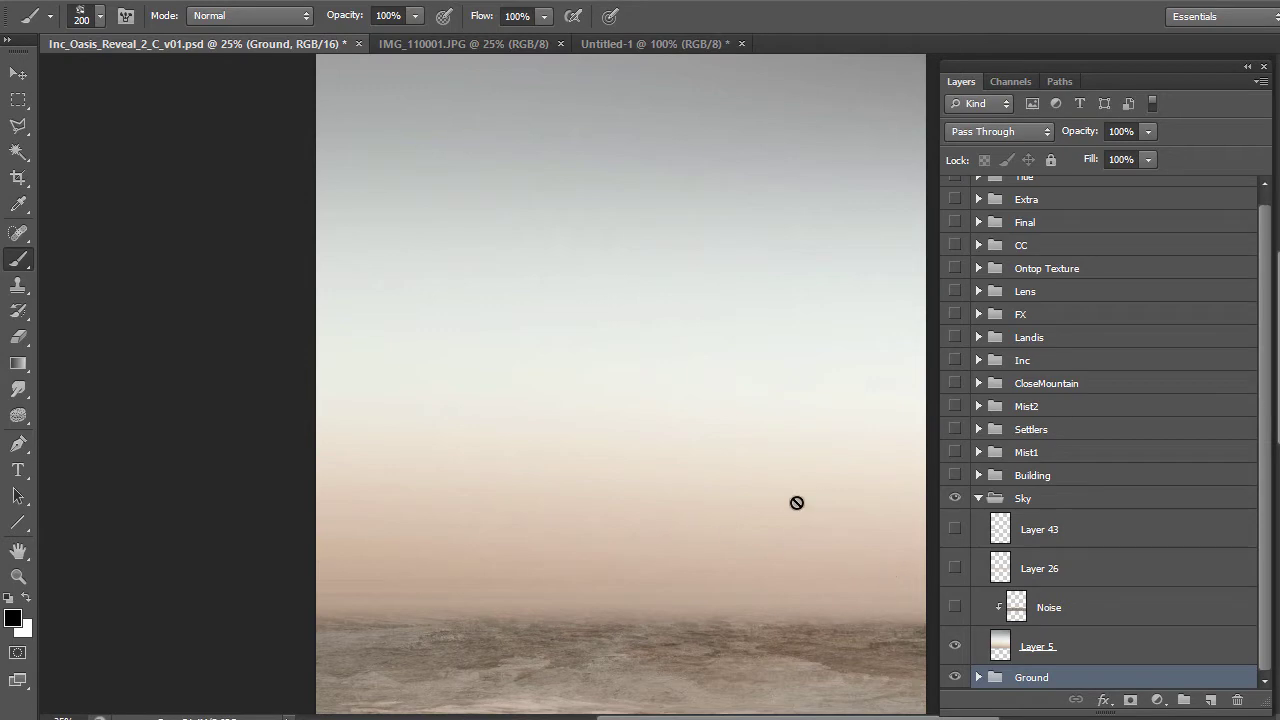
pyautogui.scroll(-2, 549, 583)
pyautogui.scroll(-1, 649, 523)
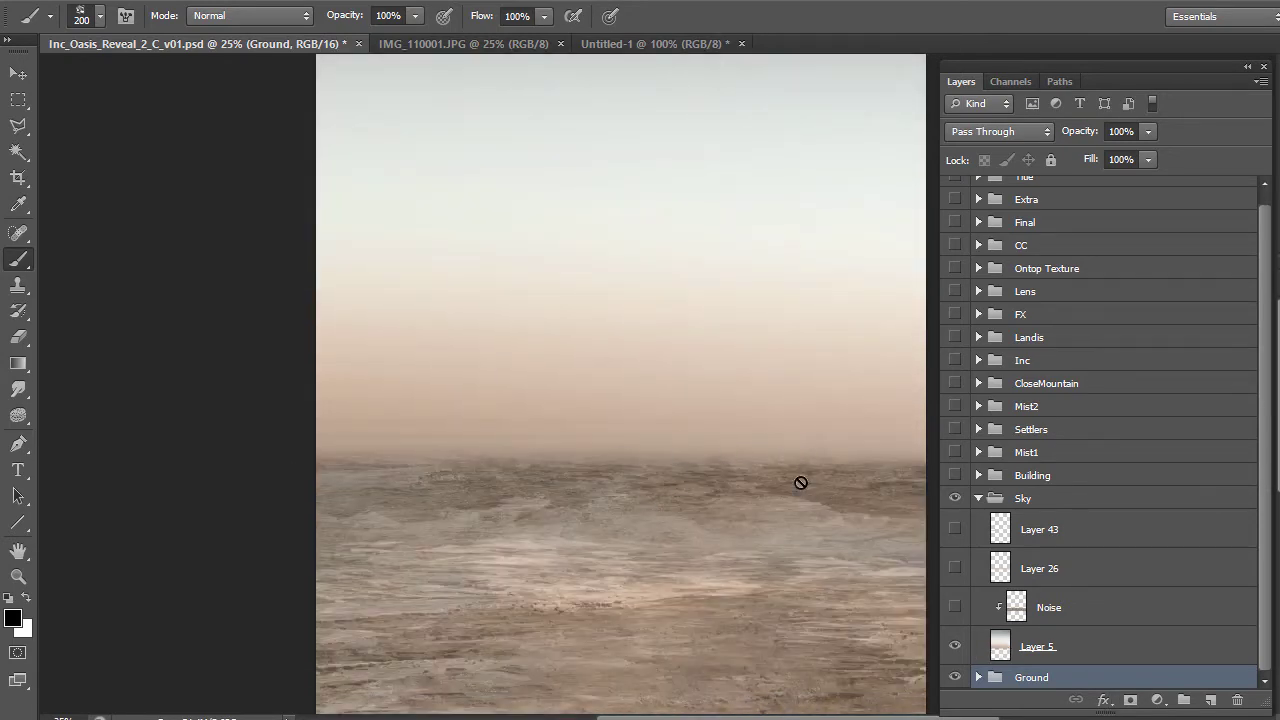
pyautogui.scroll(3, 737, 345)
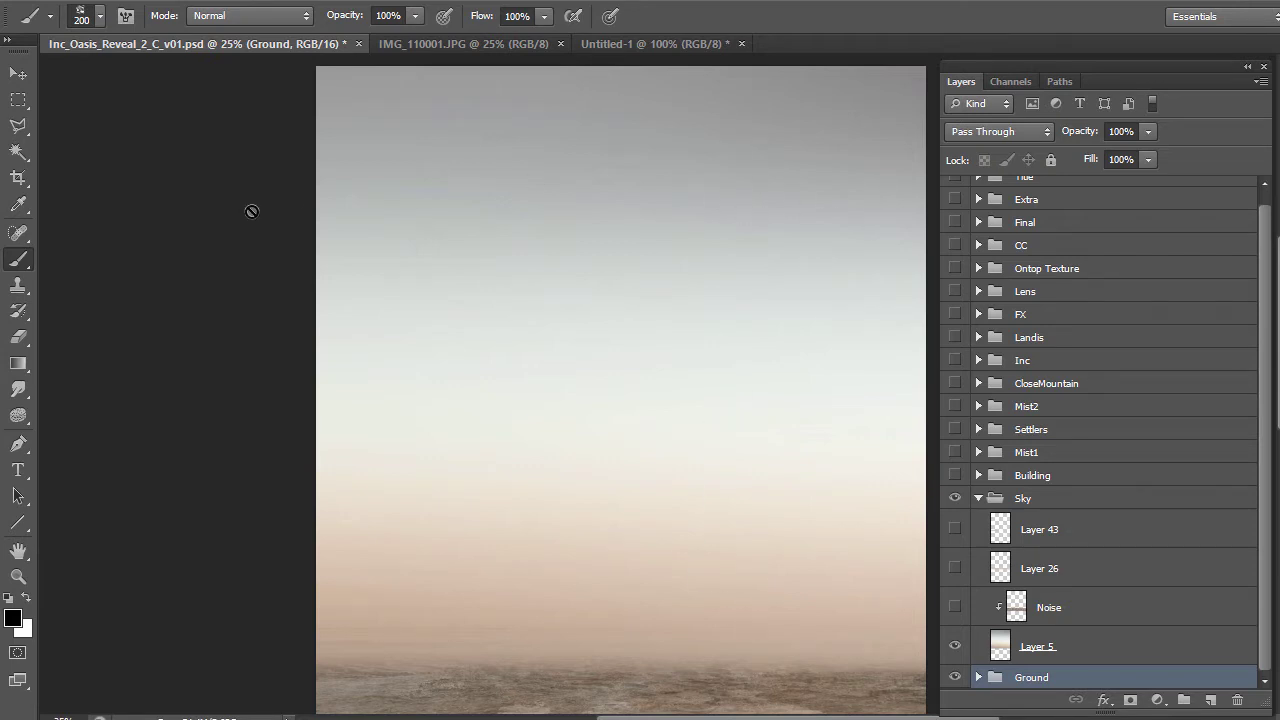
# Show and select the Noise layer in the Sky group and examine its grain in the horizon gradient at close range
pyautogui.scroll(-1, 718, 497)
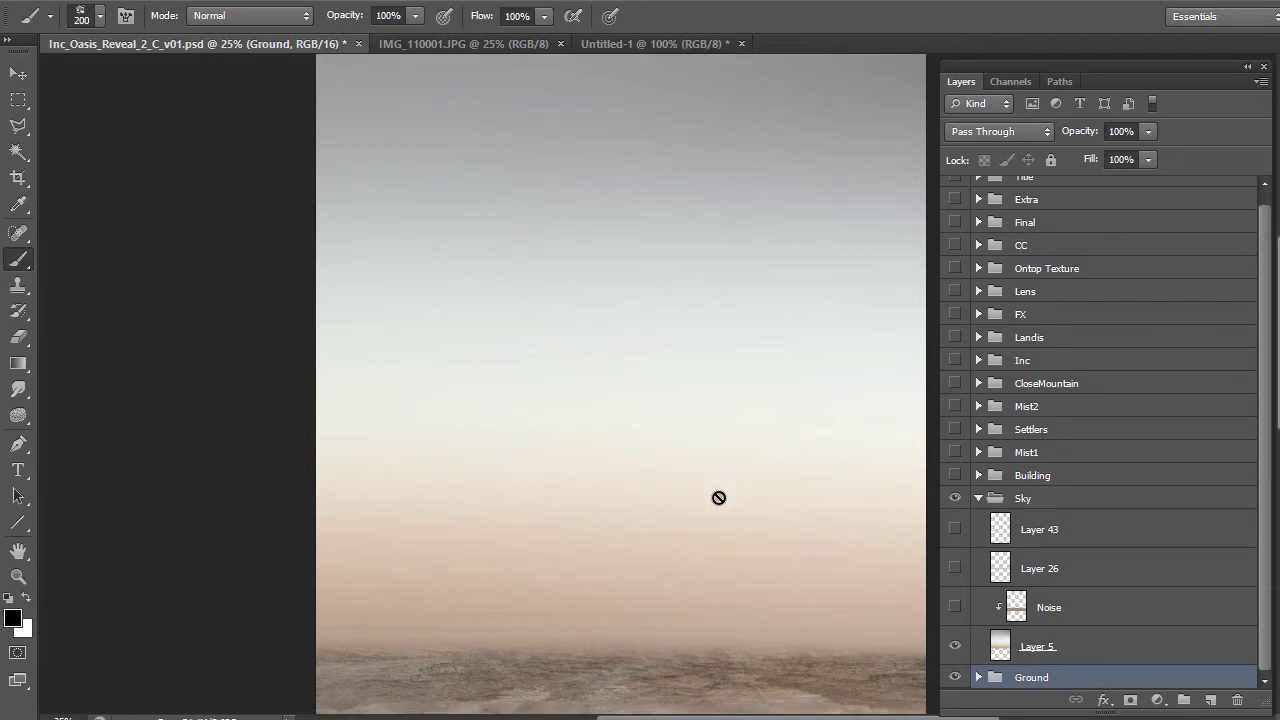
pyautogui.scroll(-3, 718, 497)
pyautogui.scroll(2, 674, 343)
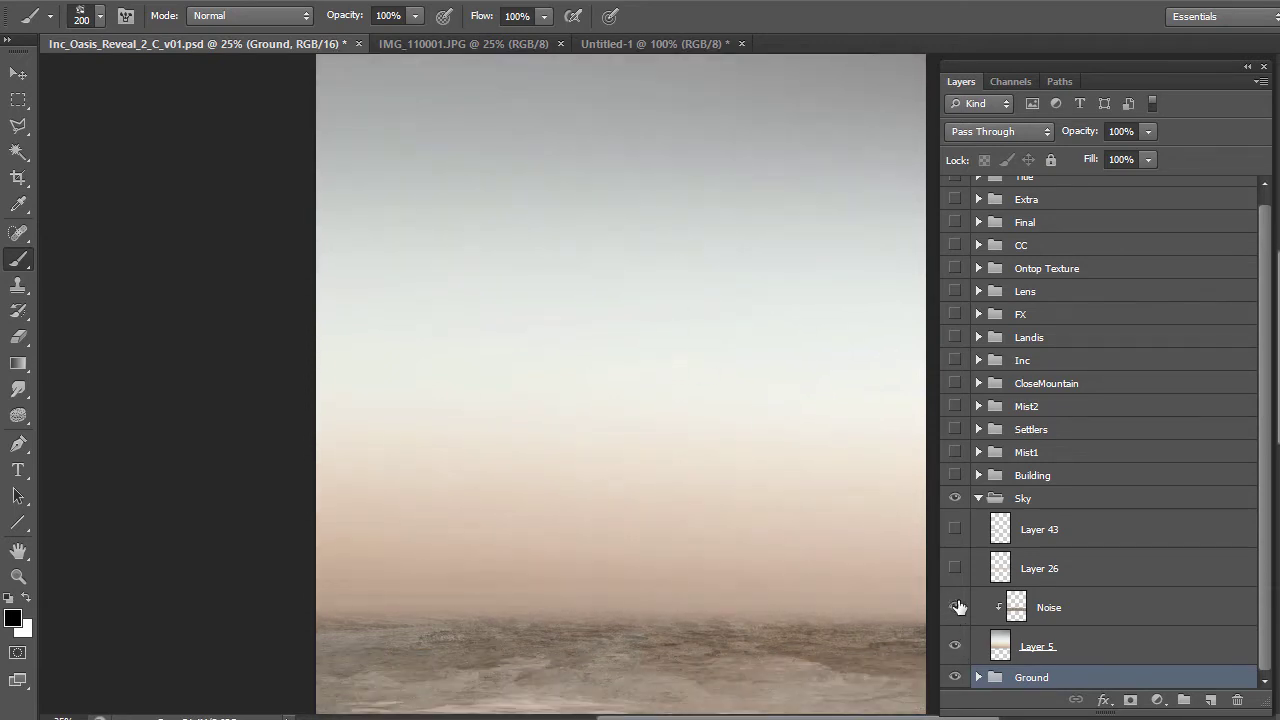
pyautogui.click(1038, 611)
pyautogui.click(36, 559)
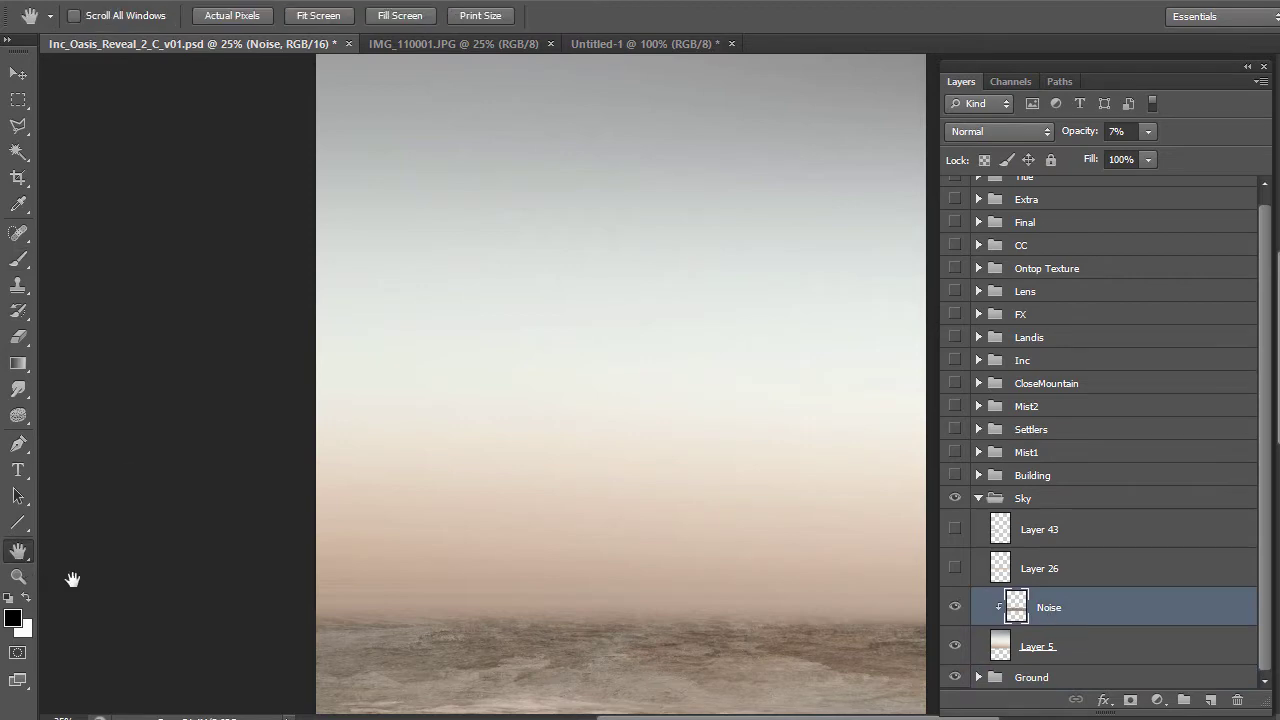
pyautogui.press('z')
pyautogui.moveTo(362, 598); pyautogui.dragTo(920, 567)
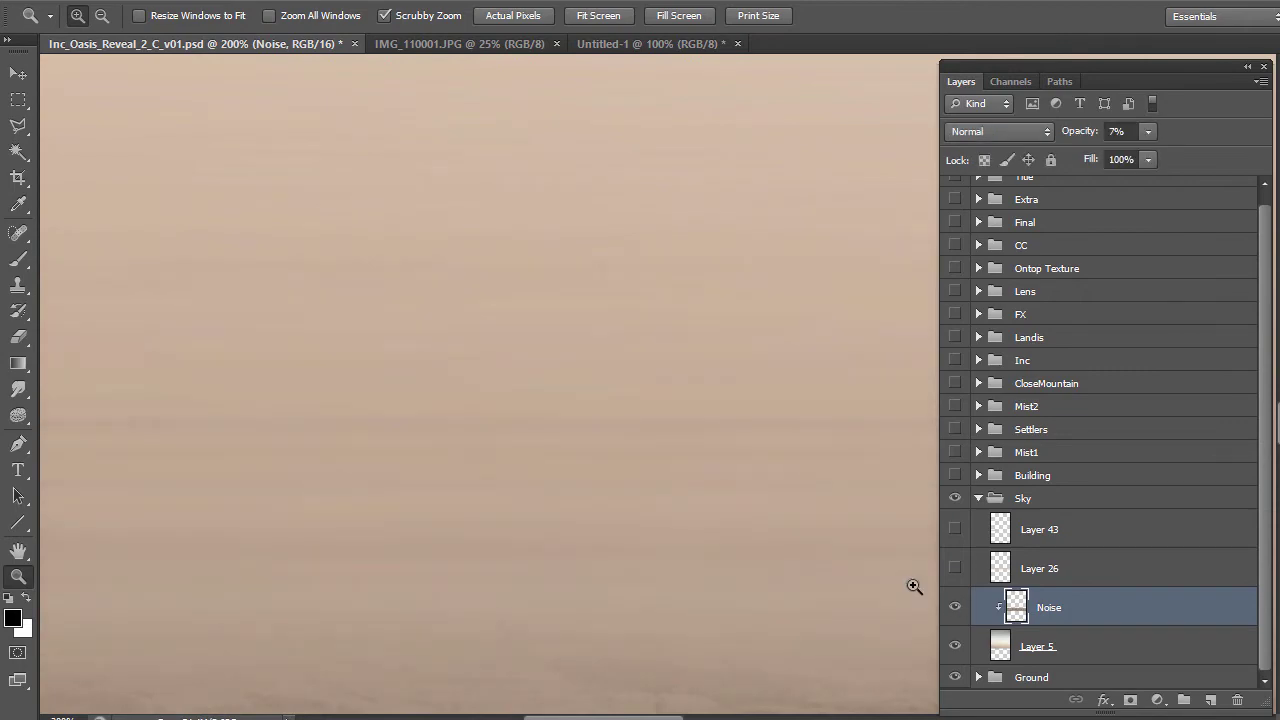
pyautogui.keyDown('alt'); pyautogui.click(417, 391); pyautogui.keyUp('alt')
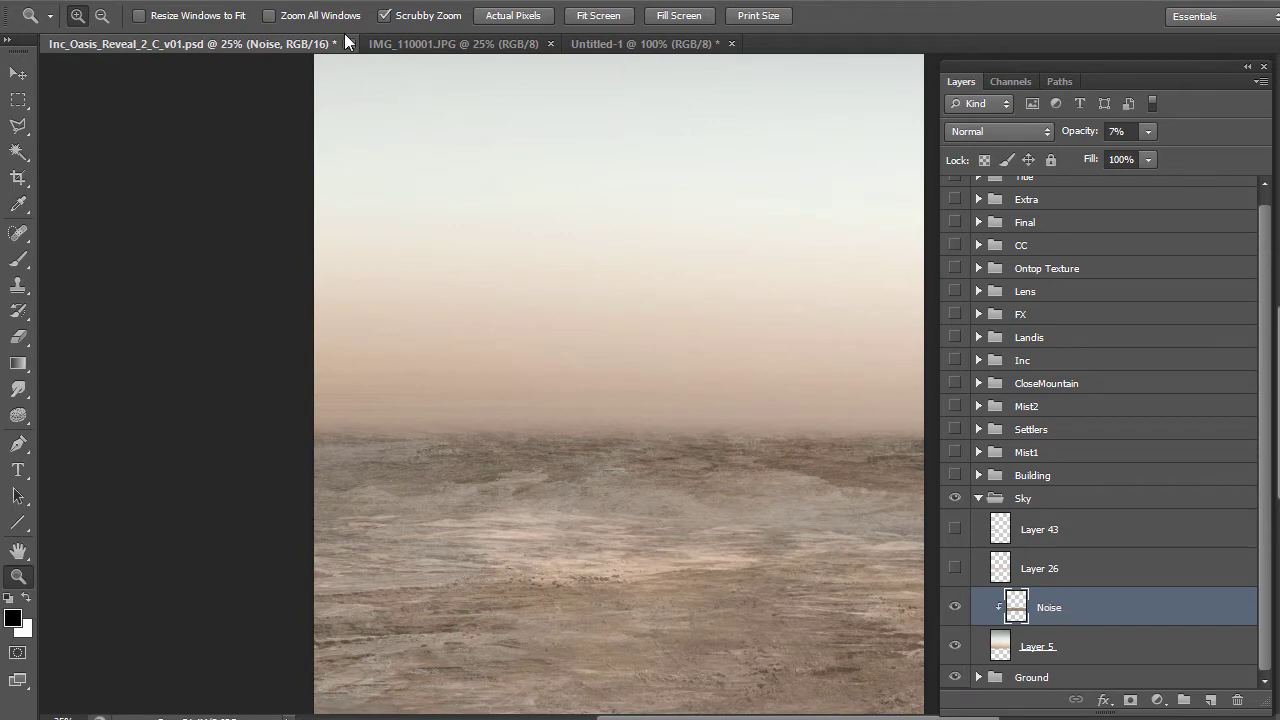
# Look up the available Noise filters, including Add Noise, without applying one
pyautogui.click(322, 2)
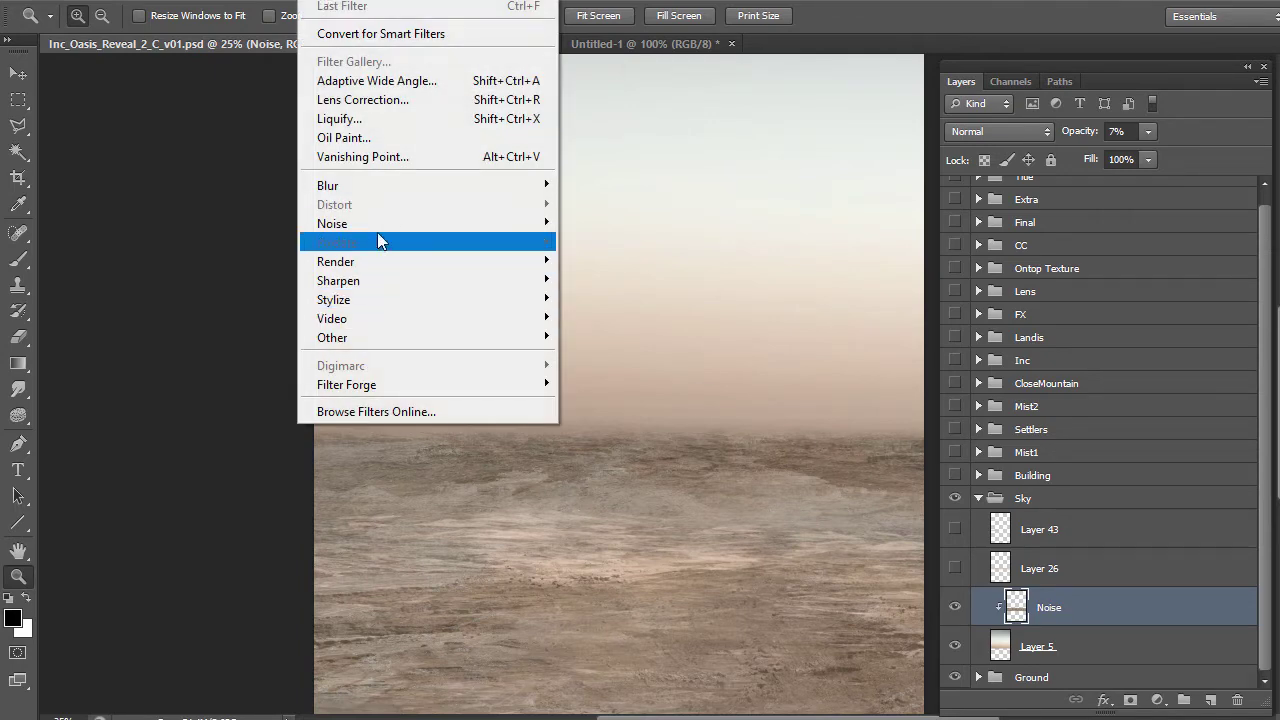
pyautogui.moveTo(377, 224)
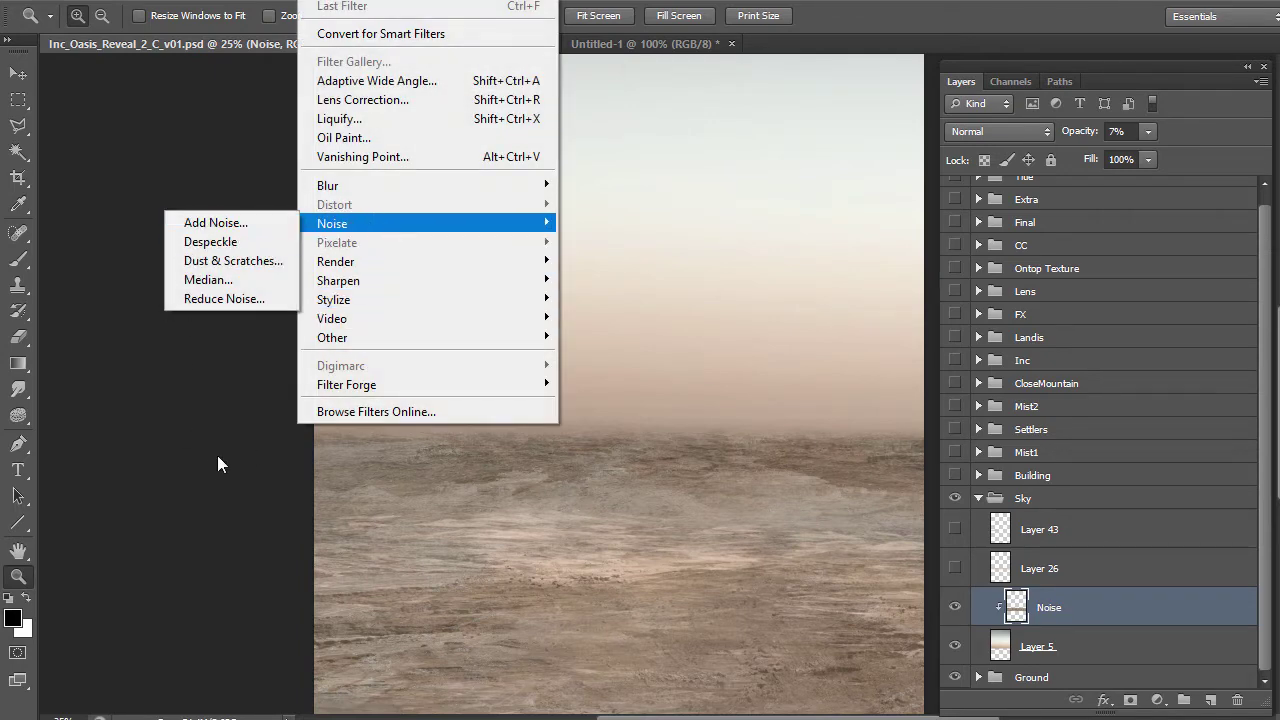
pyautogui.click(879, 17)
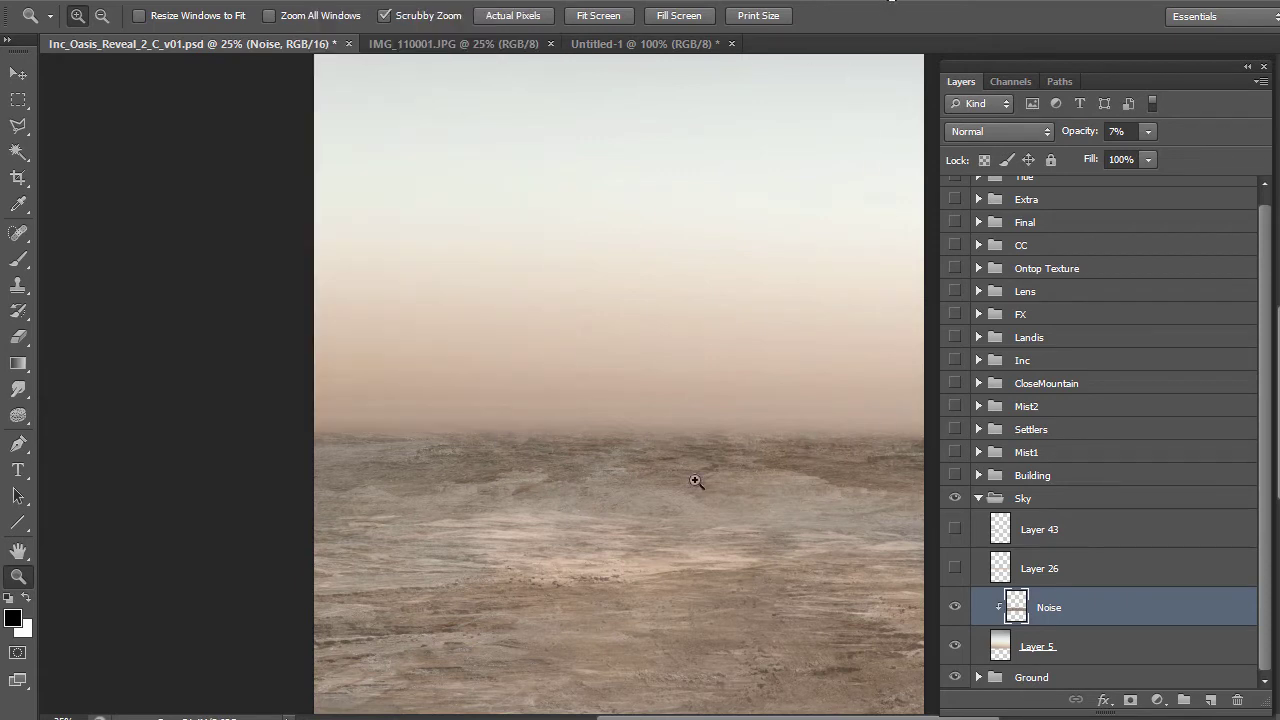
# Show Layer 26 and Layer 43 in the Sky group, comparing the horizon with and without Layer 43
pyautogui.click(955, 568)
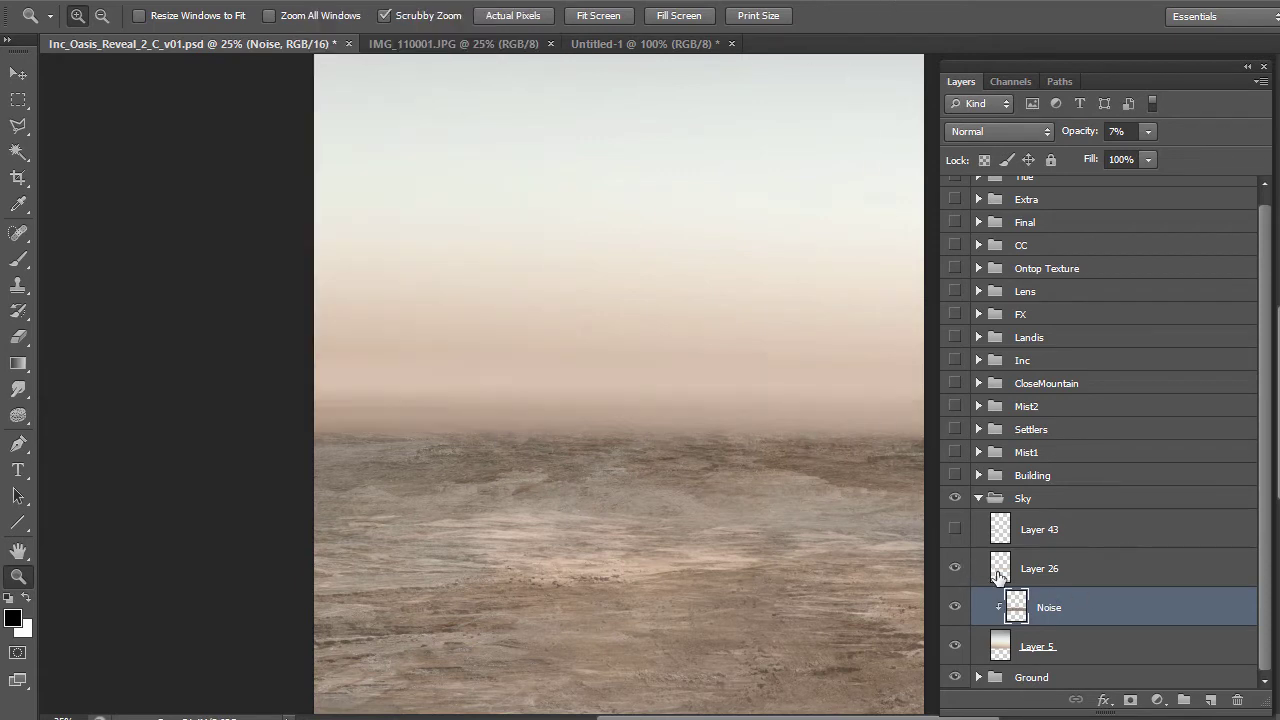
pyautogui.click(997, 571)
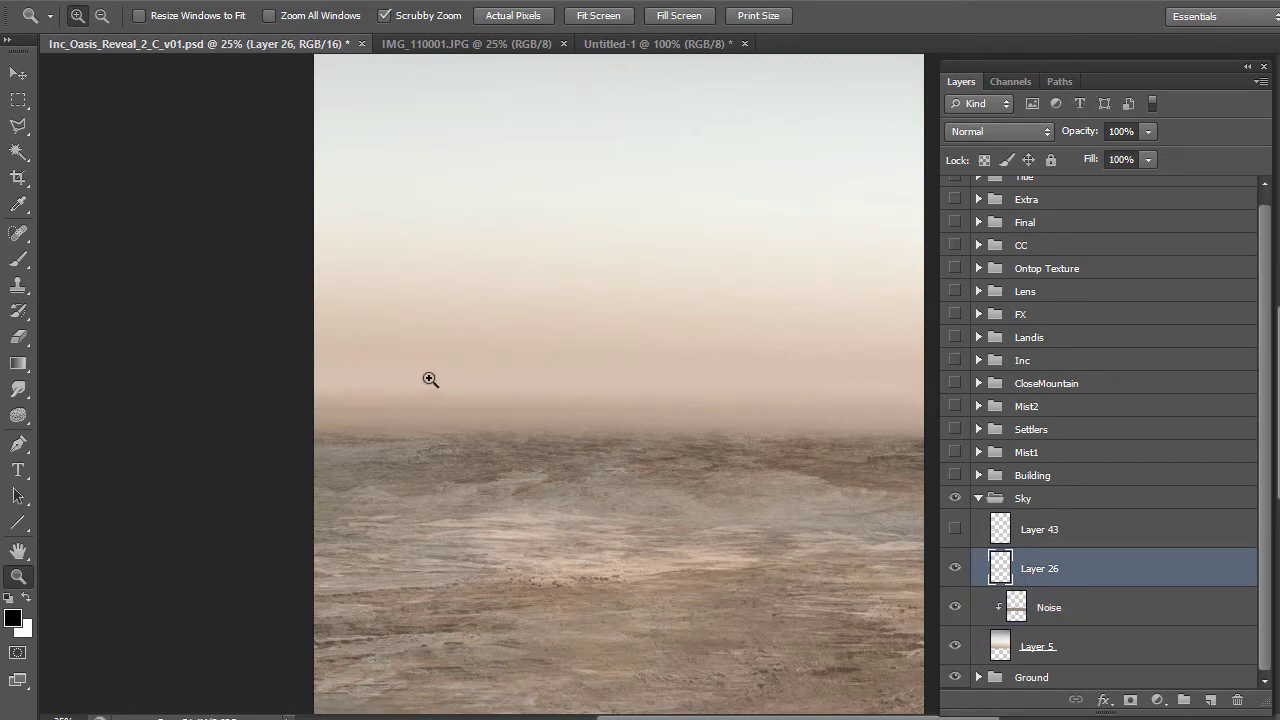
pyautogui.click(955, 530)
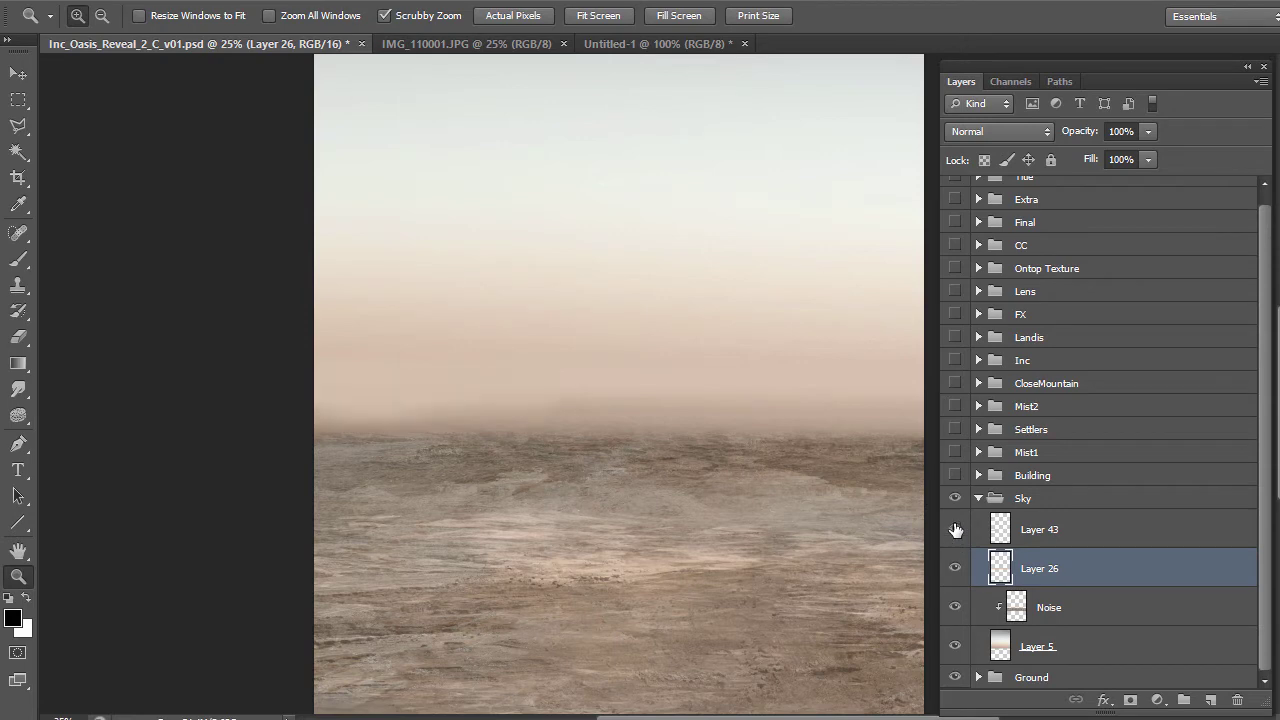
pyautogui.click(955, 530)
pyautogui.click(955, 530)
pyautogui.click(955, 530)
pyautogui.click(955, 530)
# Temporarily show the groups from Building up to Lens to compare the composite with and without Layer 43, and hide them again
pyautogui.moveTo(957, 475); pyautogui.dragTo(953, 292)
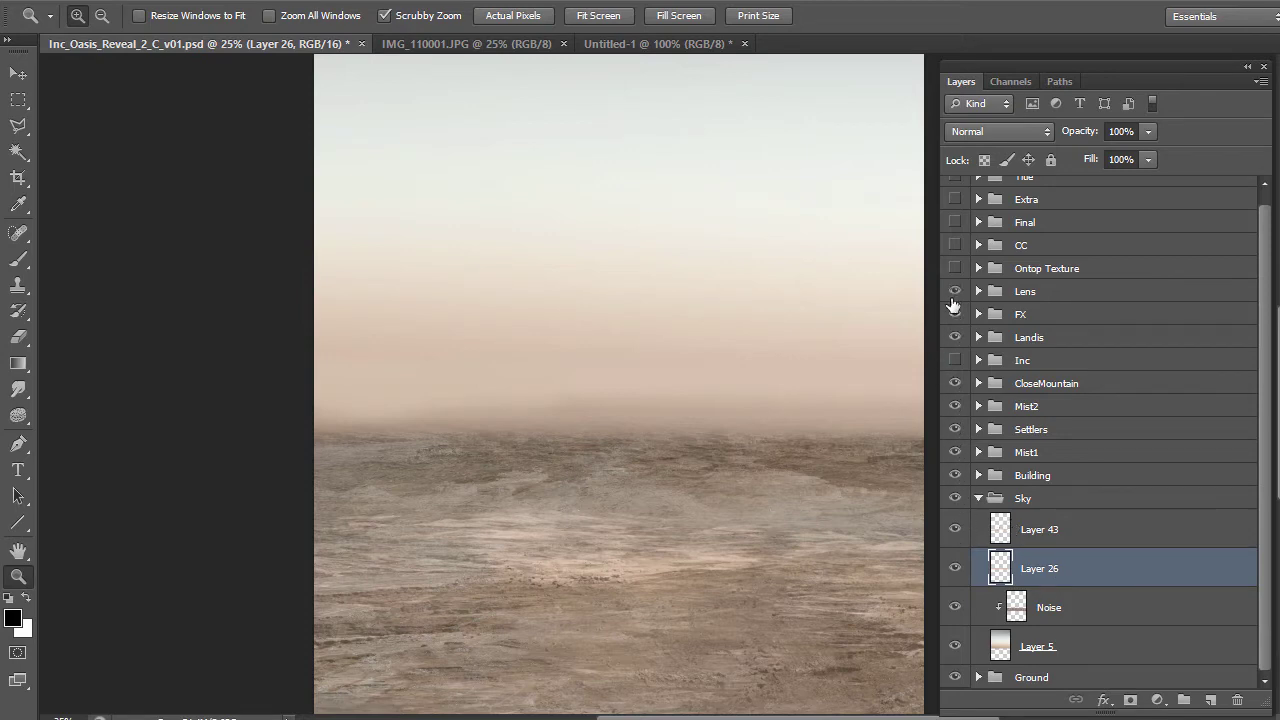
pyautogui.click(956, 530)
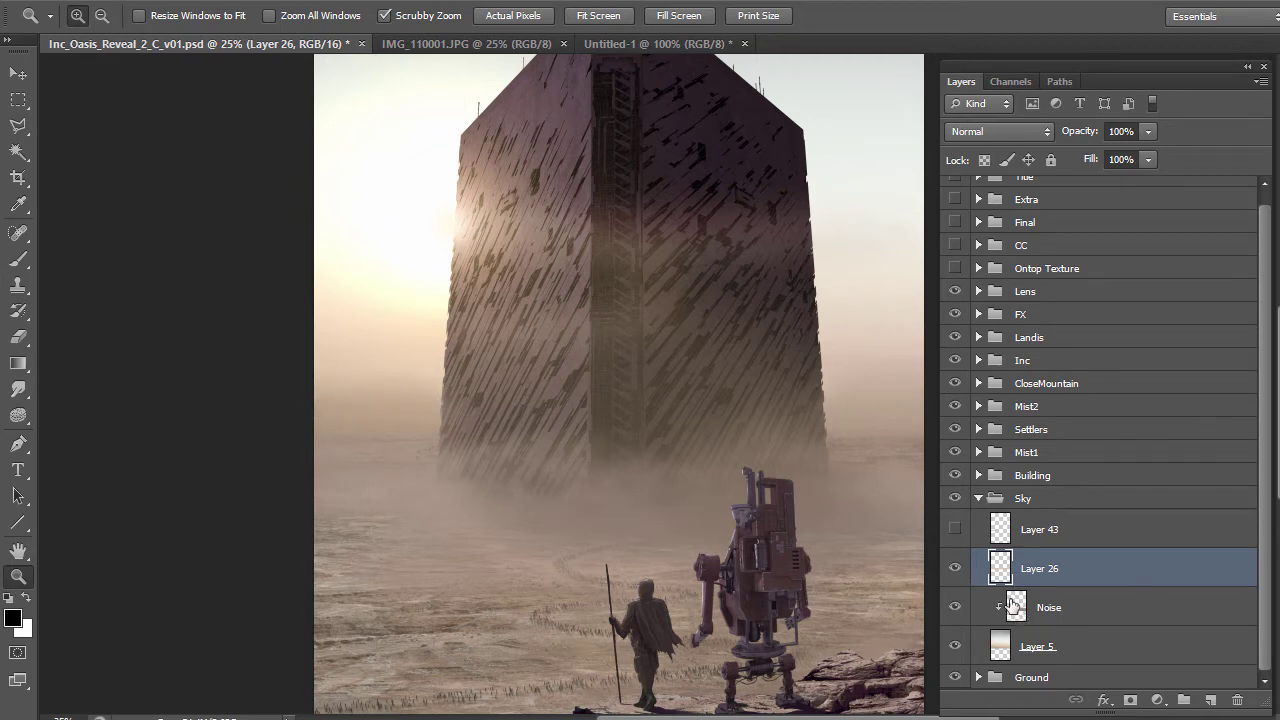
pyautogui.click(1001, 537)
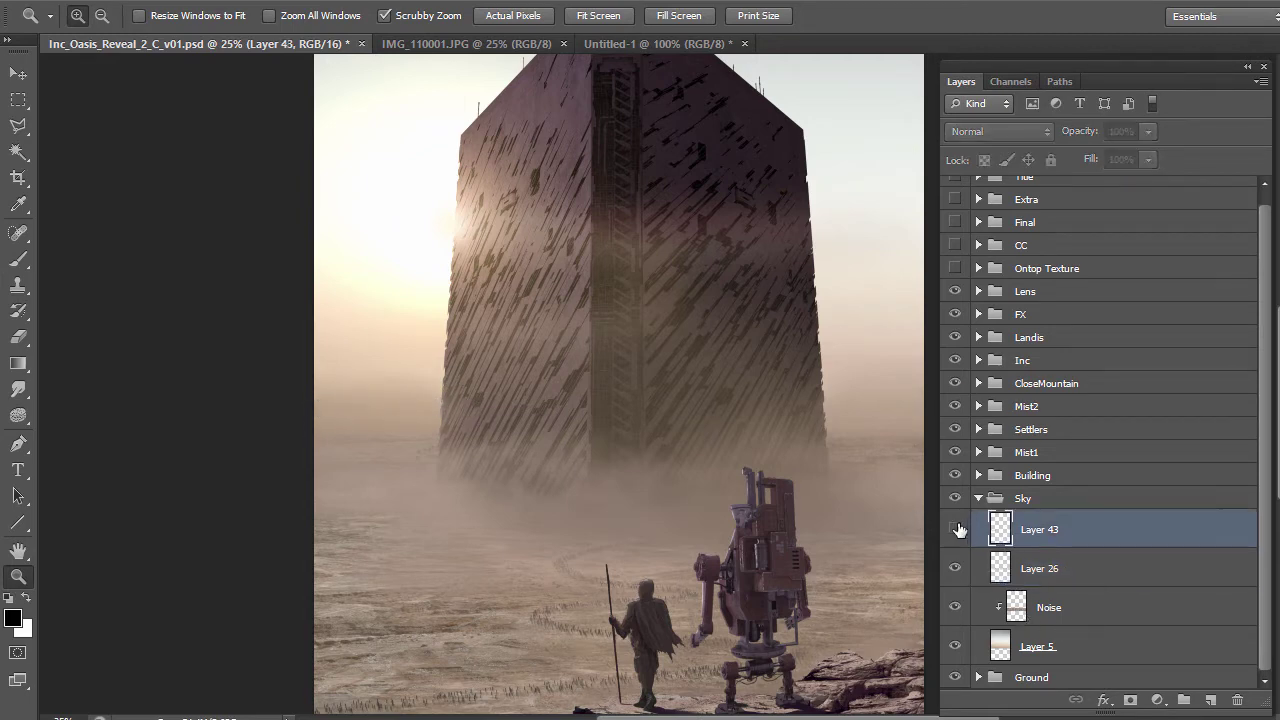
pyautogui.click(956, 529)
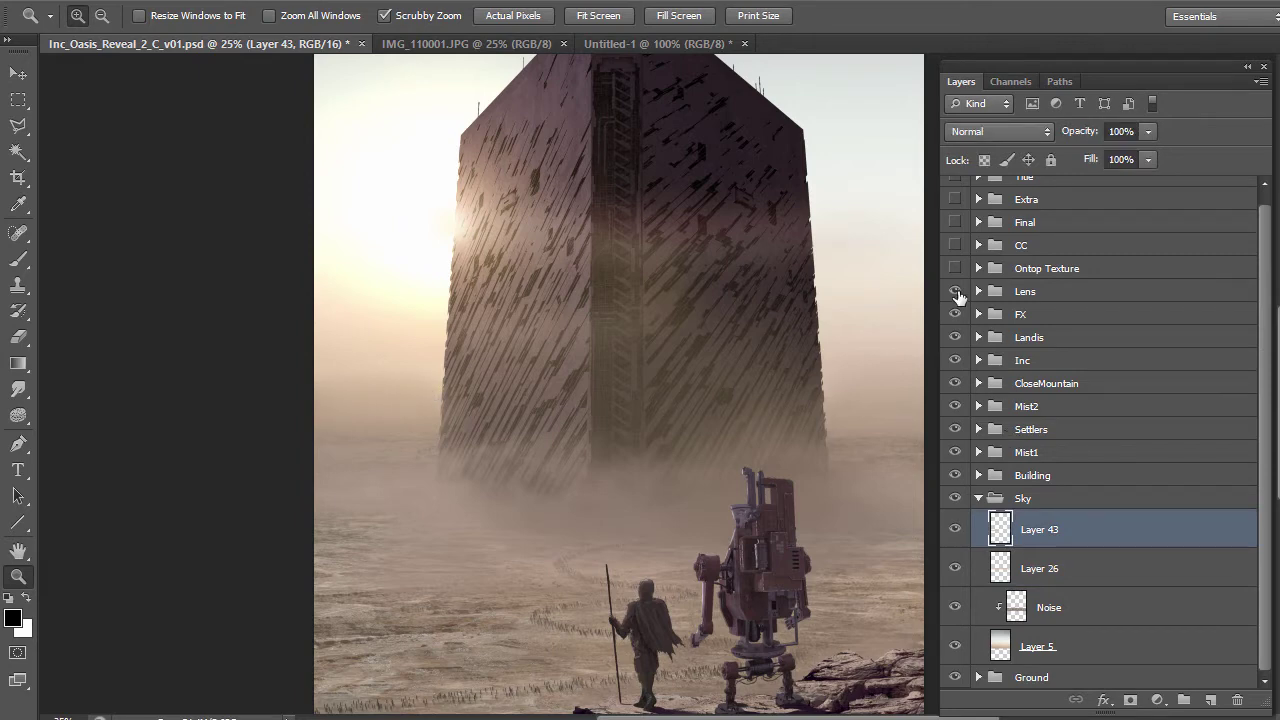
pyautogui.moveTo(956, 291); pyautogui.dragTo(960, 478)
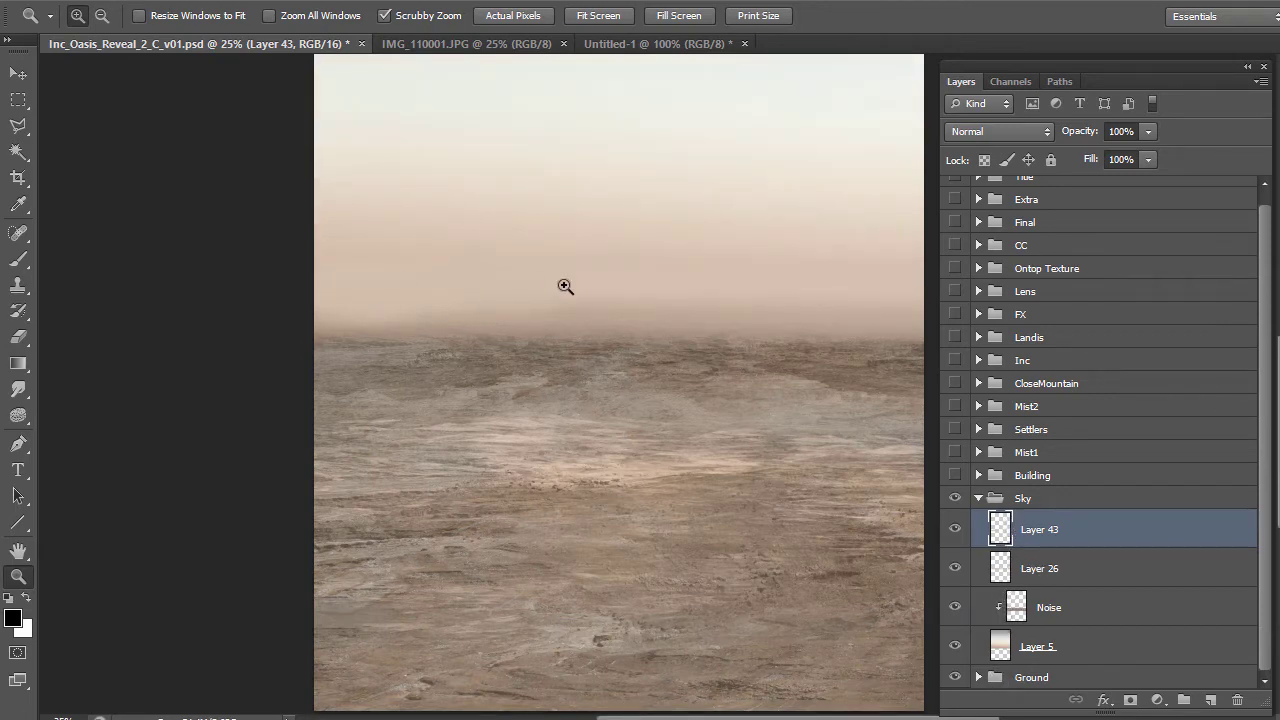
# Collapse the Sky group, show the Building group, and expand its layers
pyautogui.scroll(3, 634, 327)
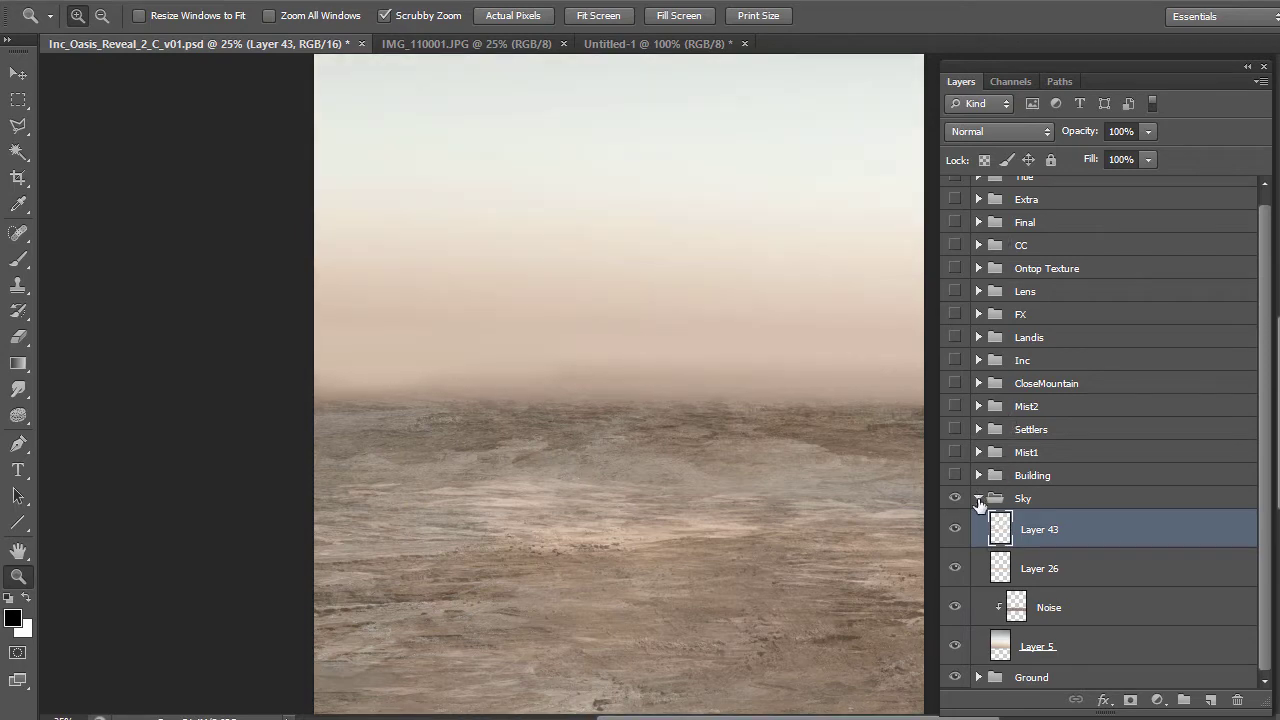
pyautogui.click(979, 499)
pyautogui.click(955, 487)
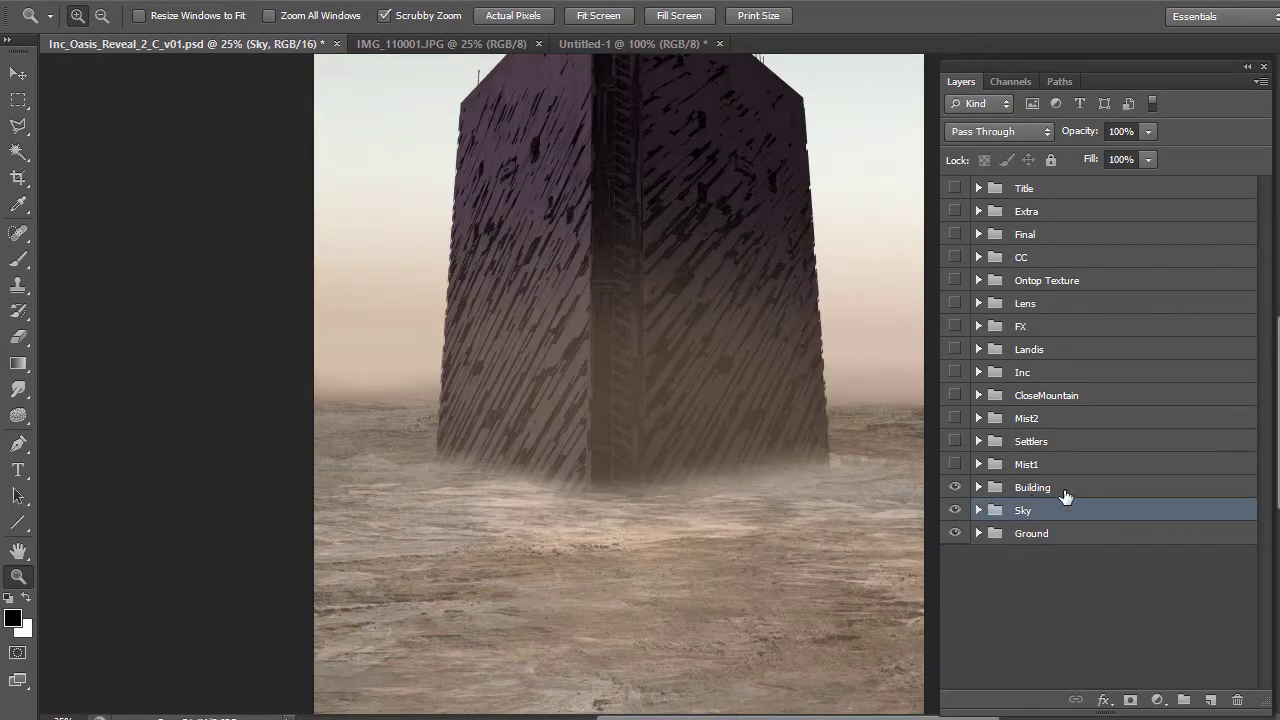
pyautogui.click(978, 487)
pyautogui.scroll(-1, 980, 515)
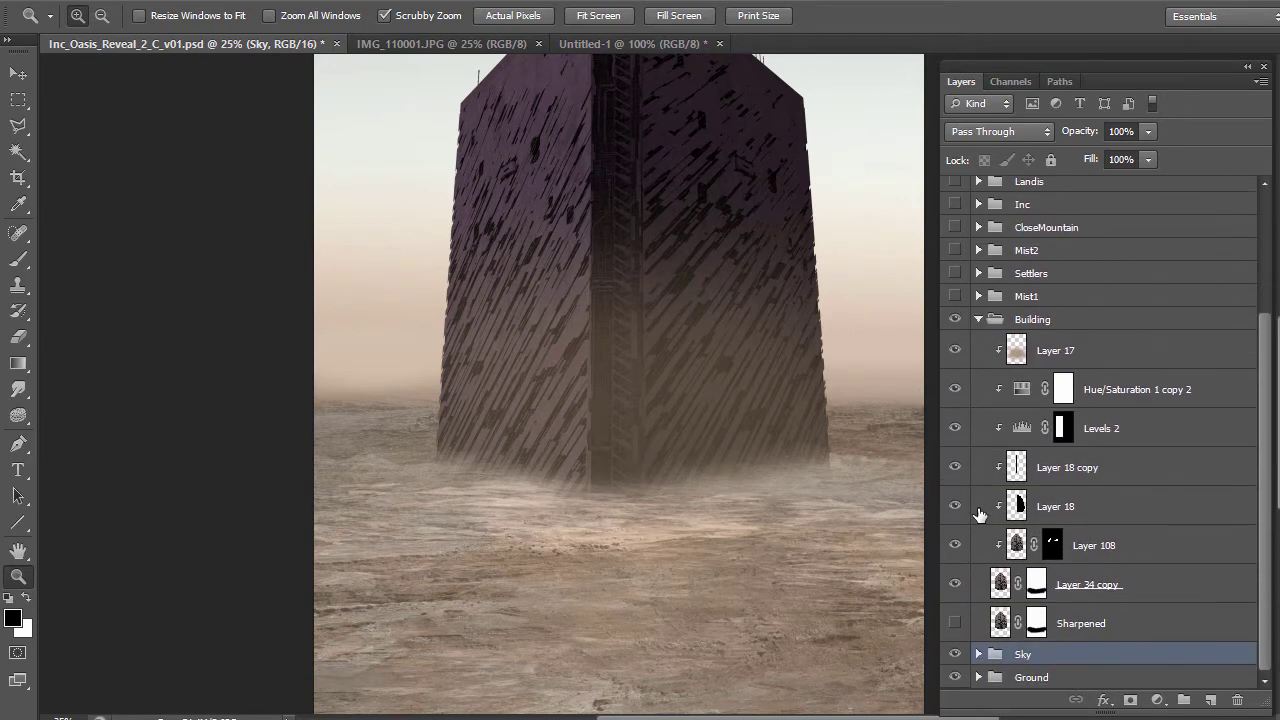
# Hide all visible layers in the Building group, show only Layer 34 copy, and examine the base building from top to ground
pyautogui.moveTo(954, 586); pyautogui.dragTo(954, 350)
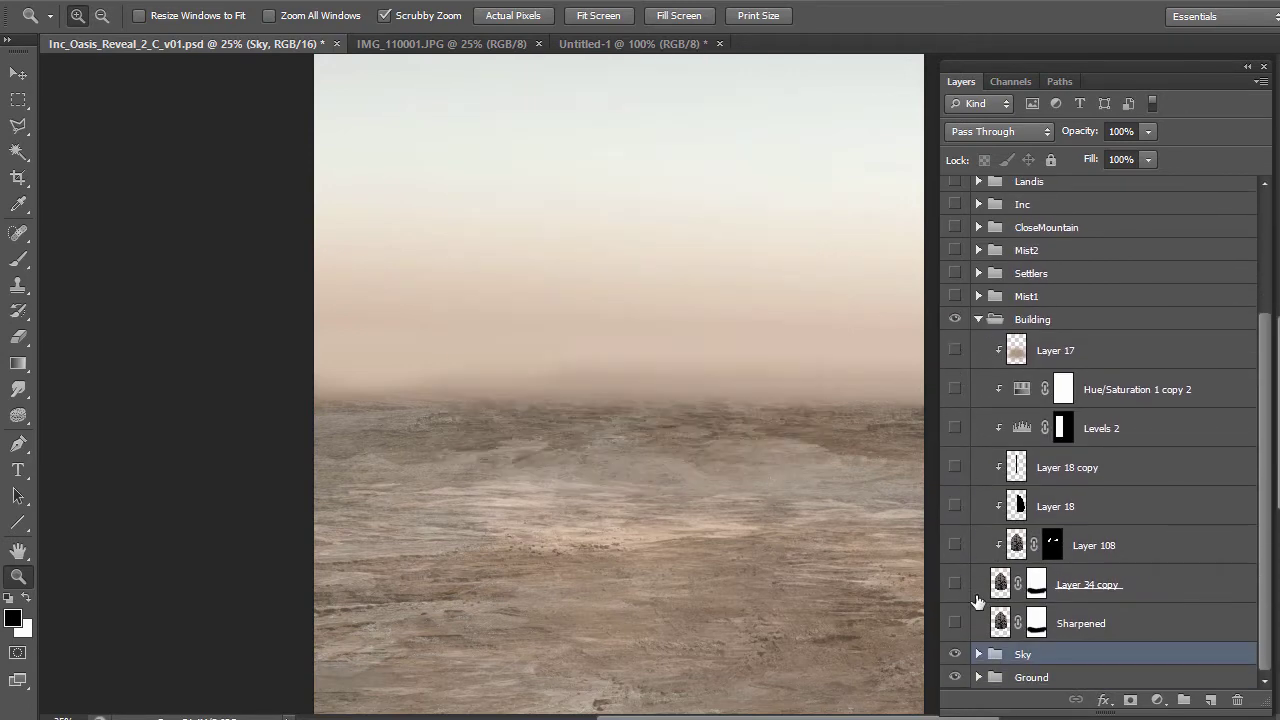
pyautogui.click(954, 584)
pyautogui.scroll(3, 696, 442)
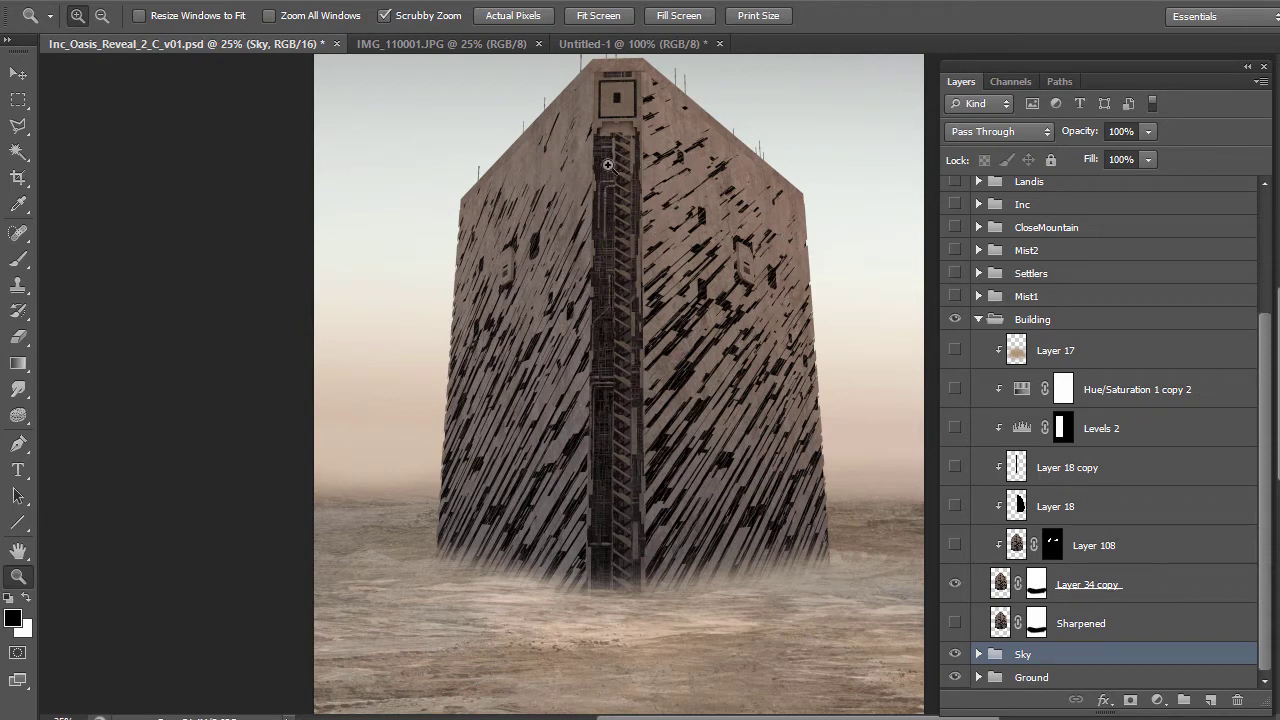
pyautogui.scroll(1, 561, 202)
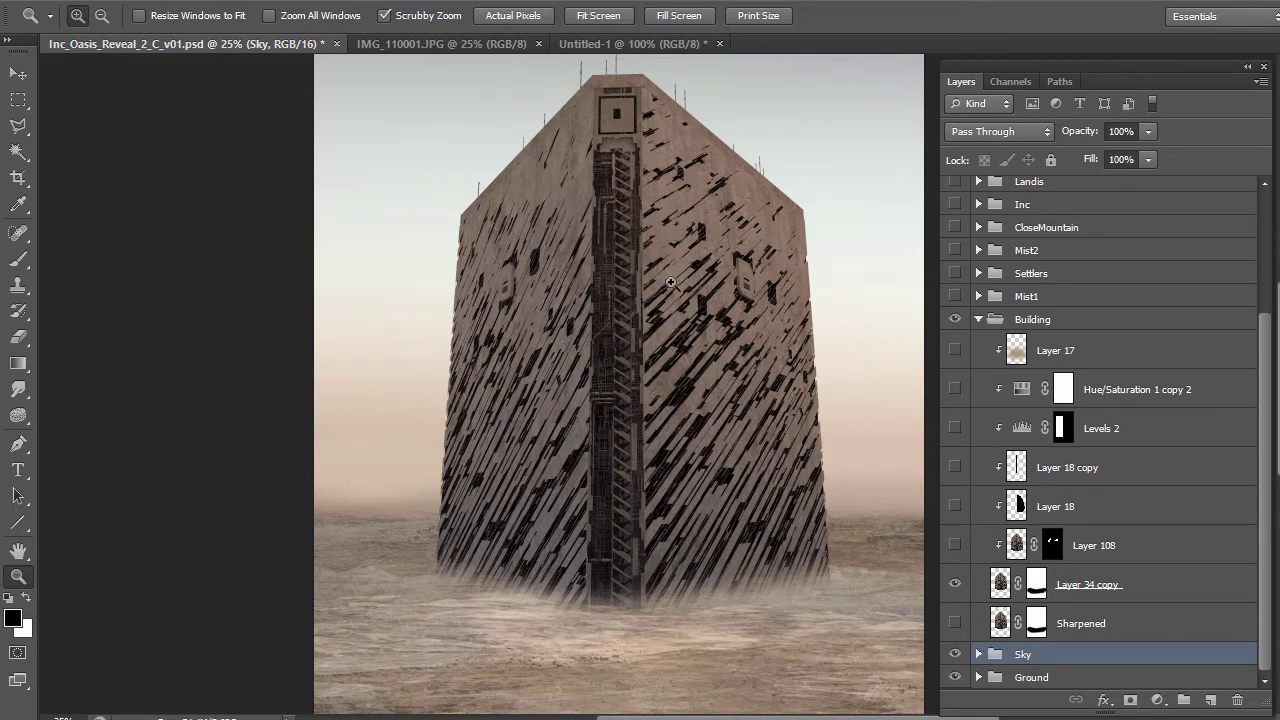
pyautogui.scroll(2, 670, 282)
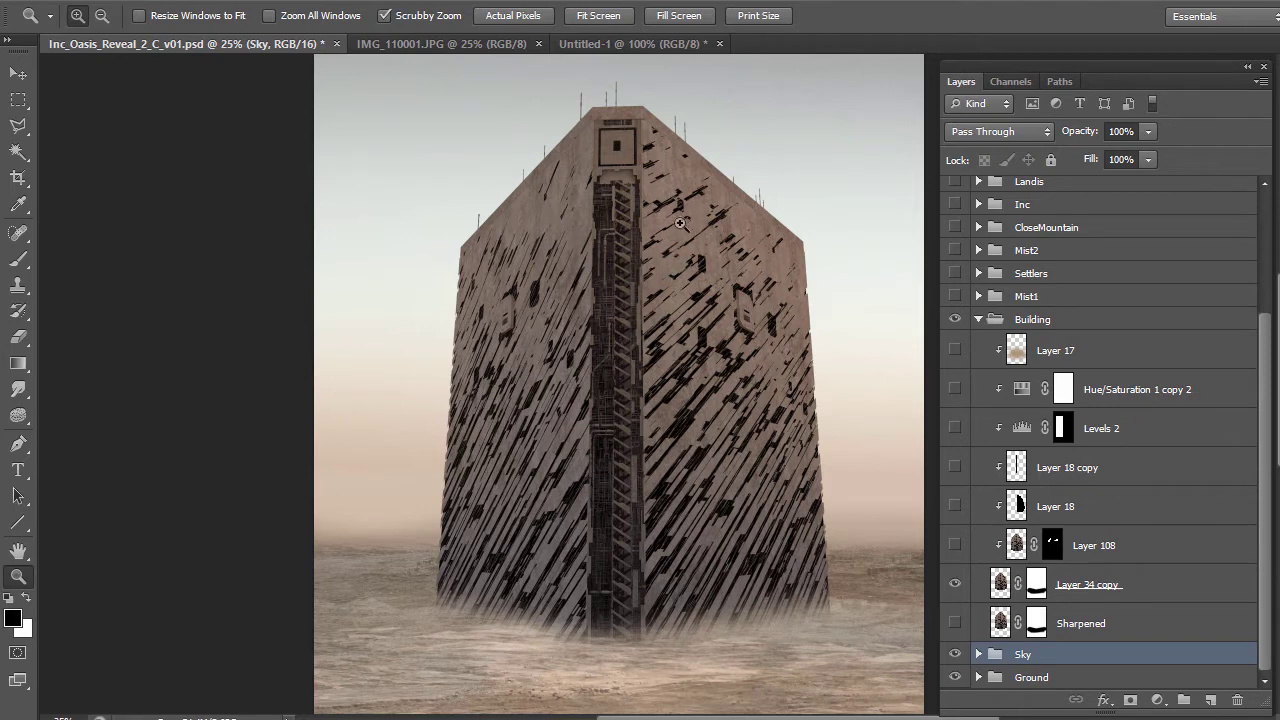
pyautogui.scroll(-3, 632, 300)
pyautogui.scroll(4, 631, 297)
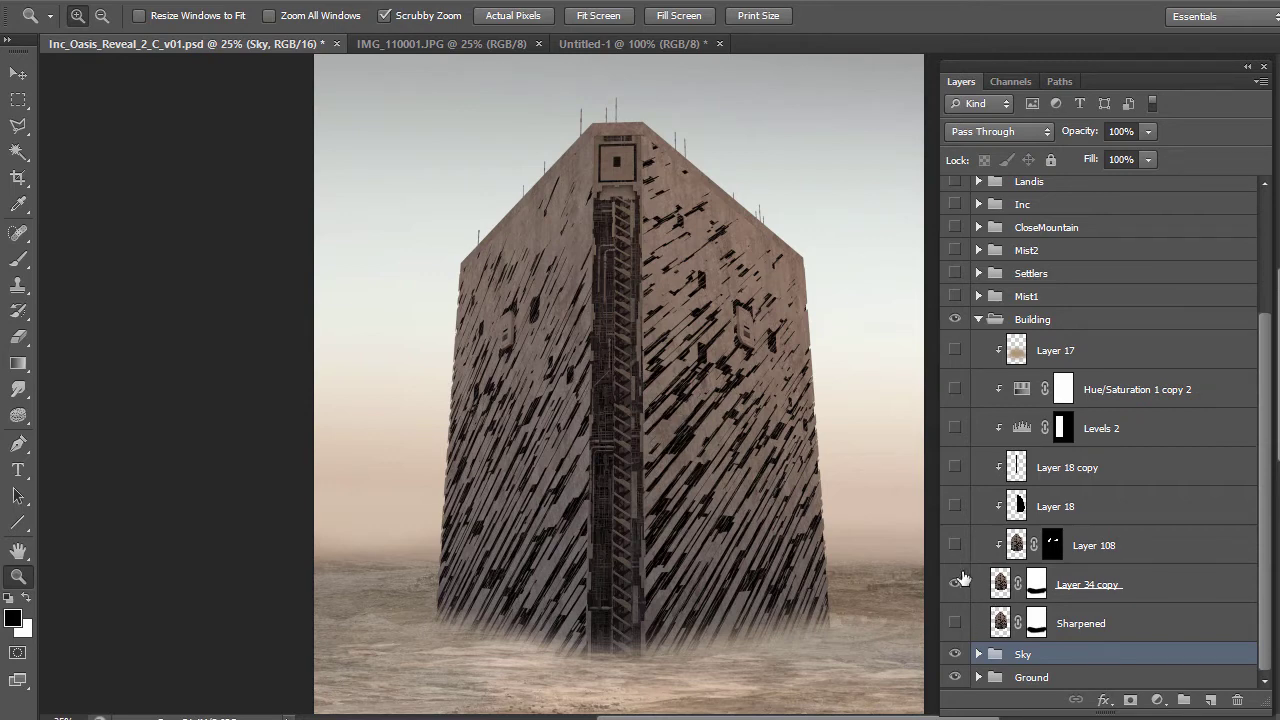
pyautogui.scroll(-3, 742, 492)
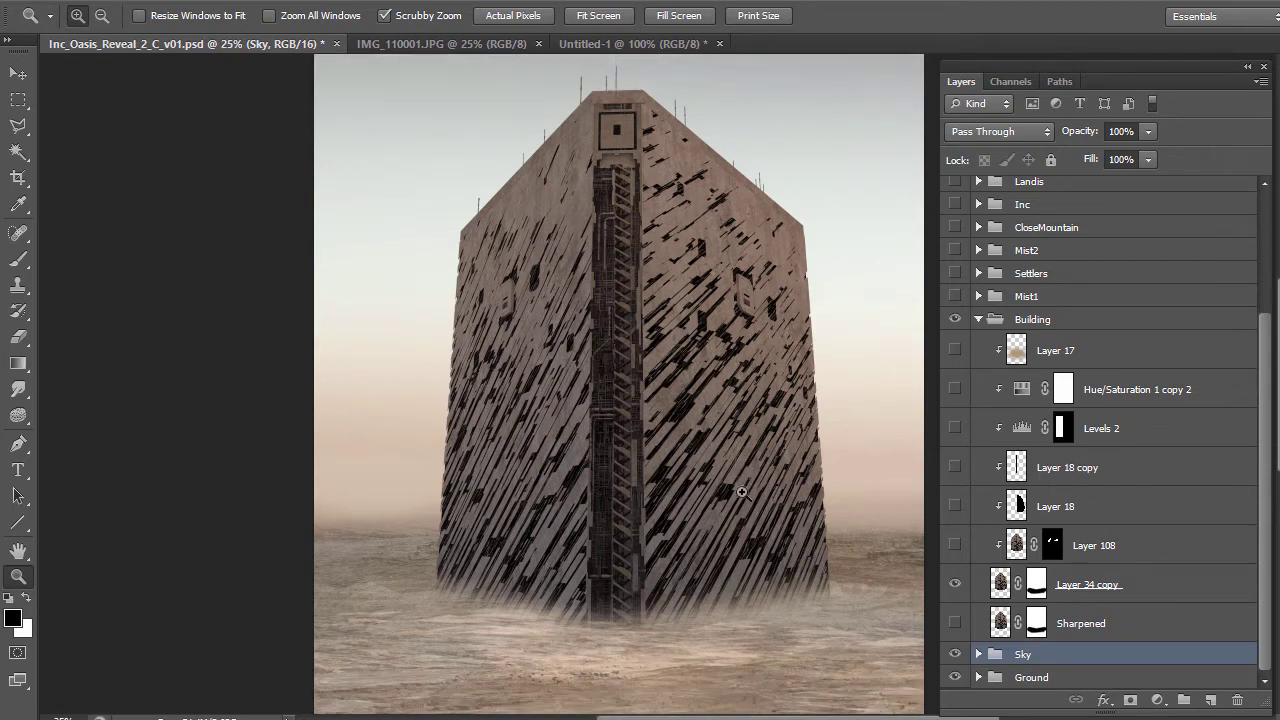
pyautogui.scroll(-3, 773, 592)
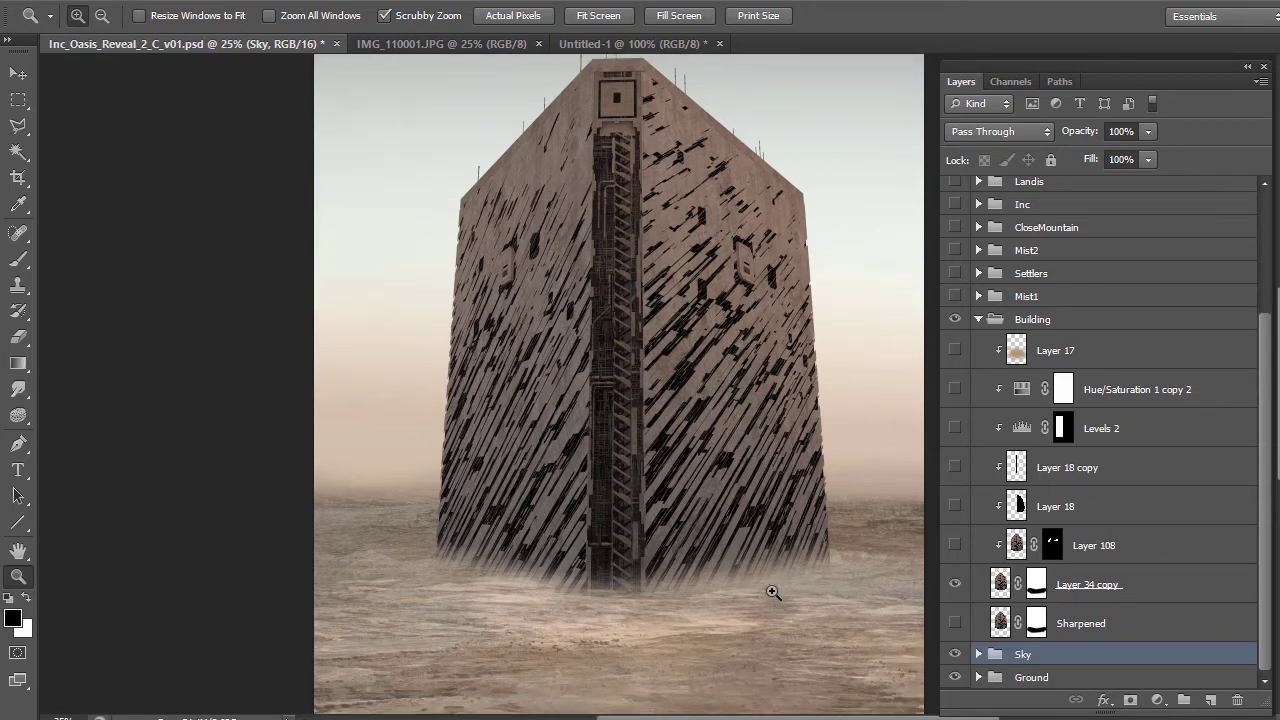
# Disable the layer mask on Layer 34 copy to inspect the building's unmasked base, and enable the mask again
pyautogui.click(1038, 594)
pyautogui.rightClick(1040, 592)
pyautogui.click(1085, 590)
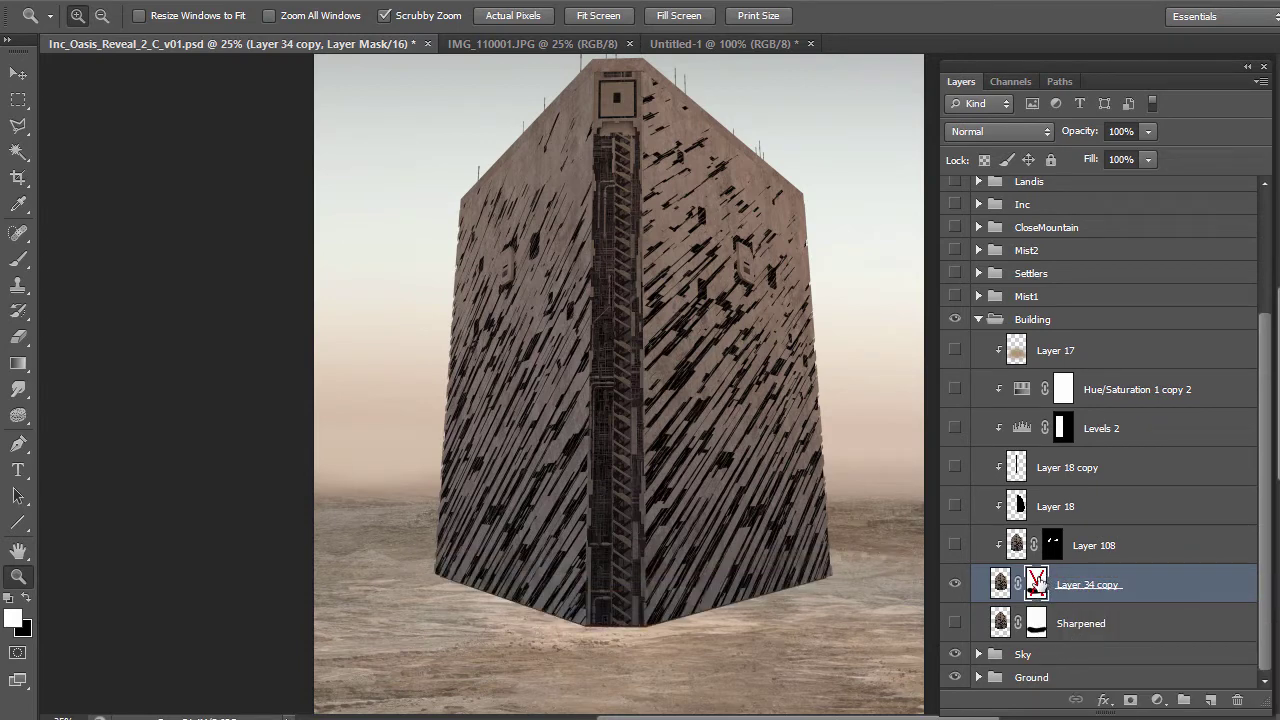
pyautogui.rightClick(1037, 580)
pyautogui.click(1075, 592)
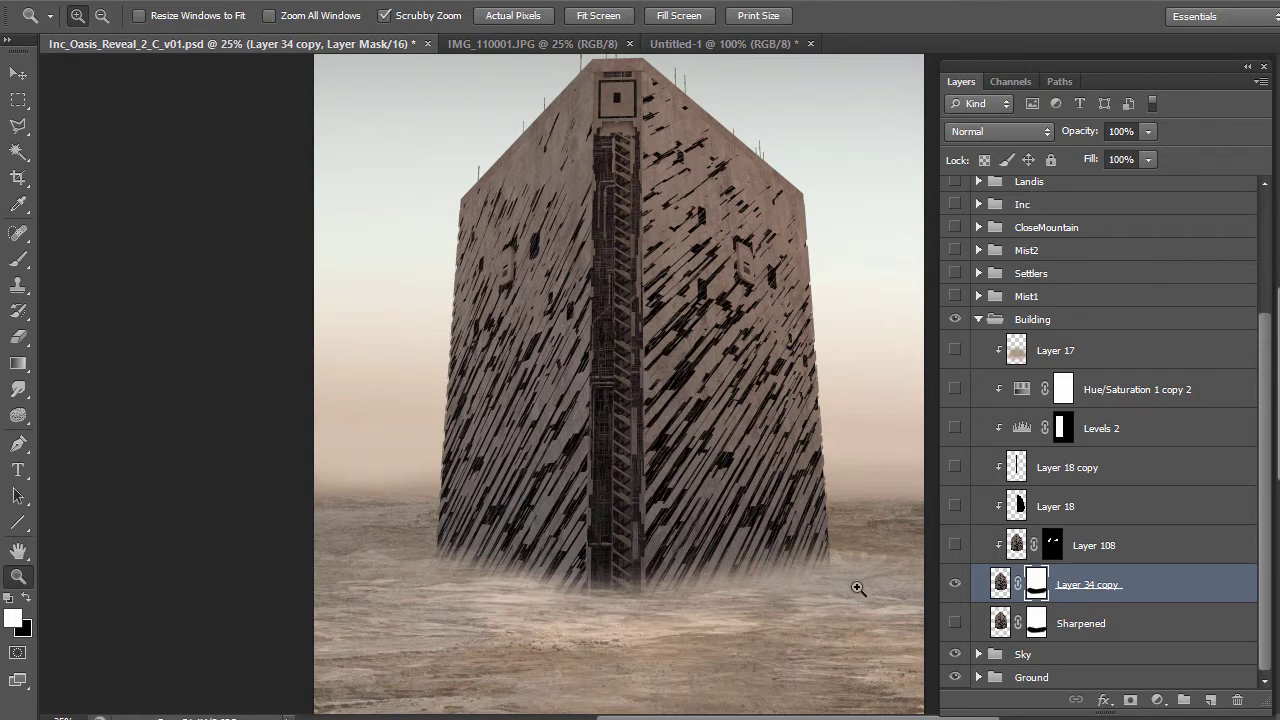
# Show Layer 108 above Layer 34 copy, compare the building with and without it, and select the layer
pyautogui.click(955, 545)
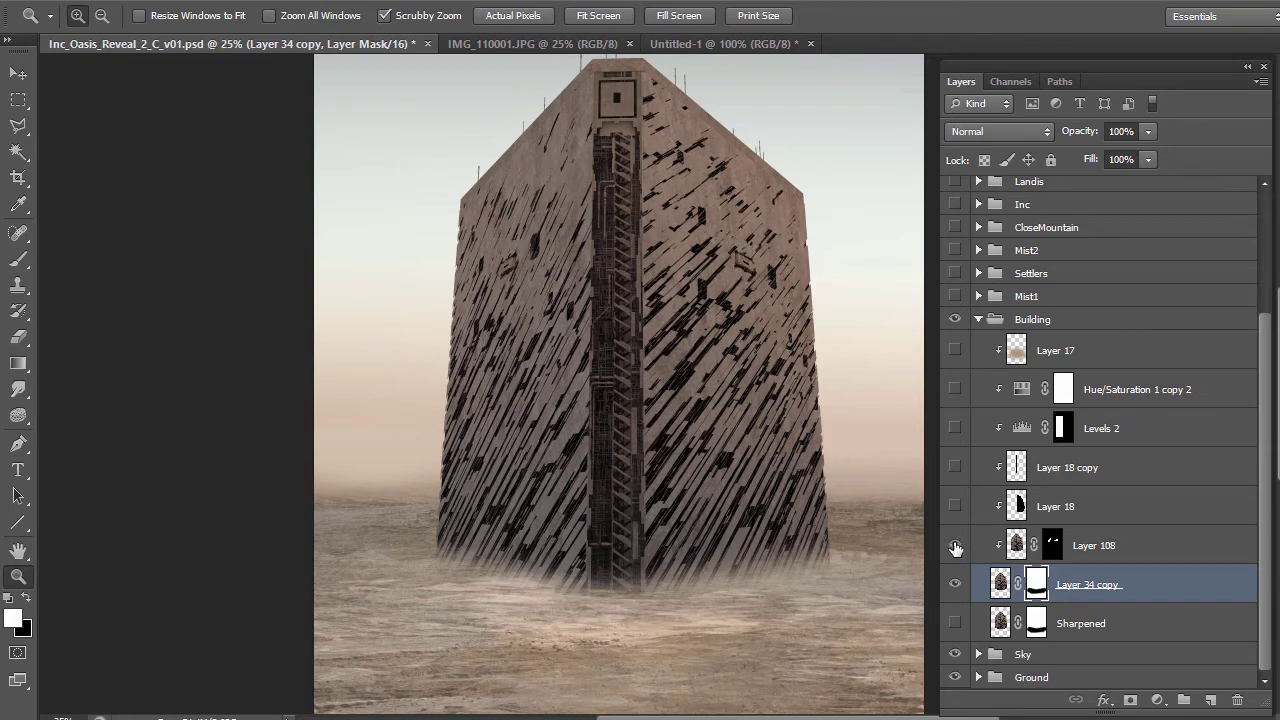
pyautogui.click(955, 545)
pyautogui.click(955, 545)
pyautogui.click(1016, 558)
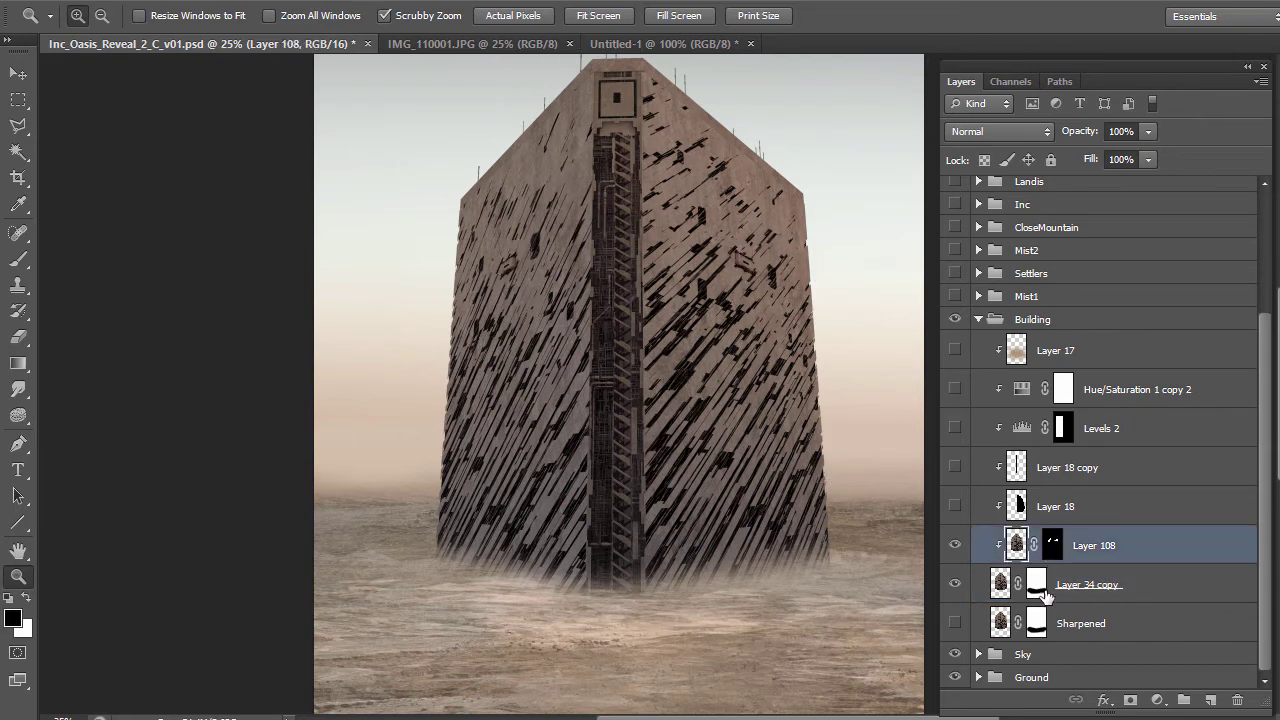
# Hide Layer 108, examine the panel details on the building's walls up close, and show the layer again
pyautogui.click(955, 545)
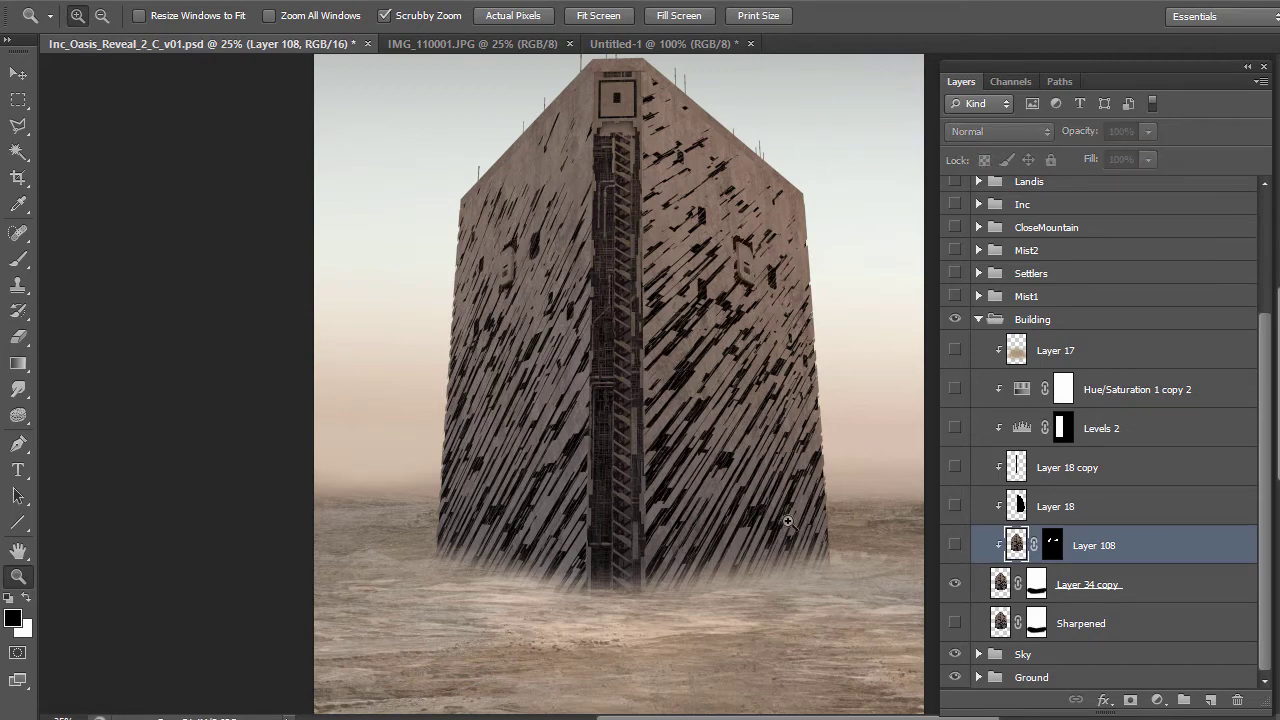
pyautogui.moveTo(753, 266); pyautogui.dragTo(762, 262)
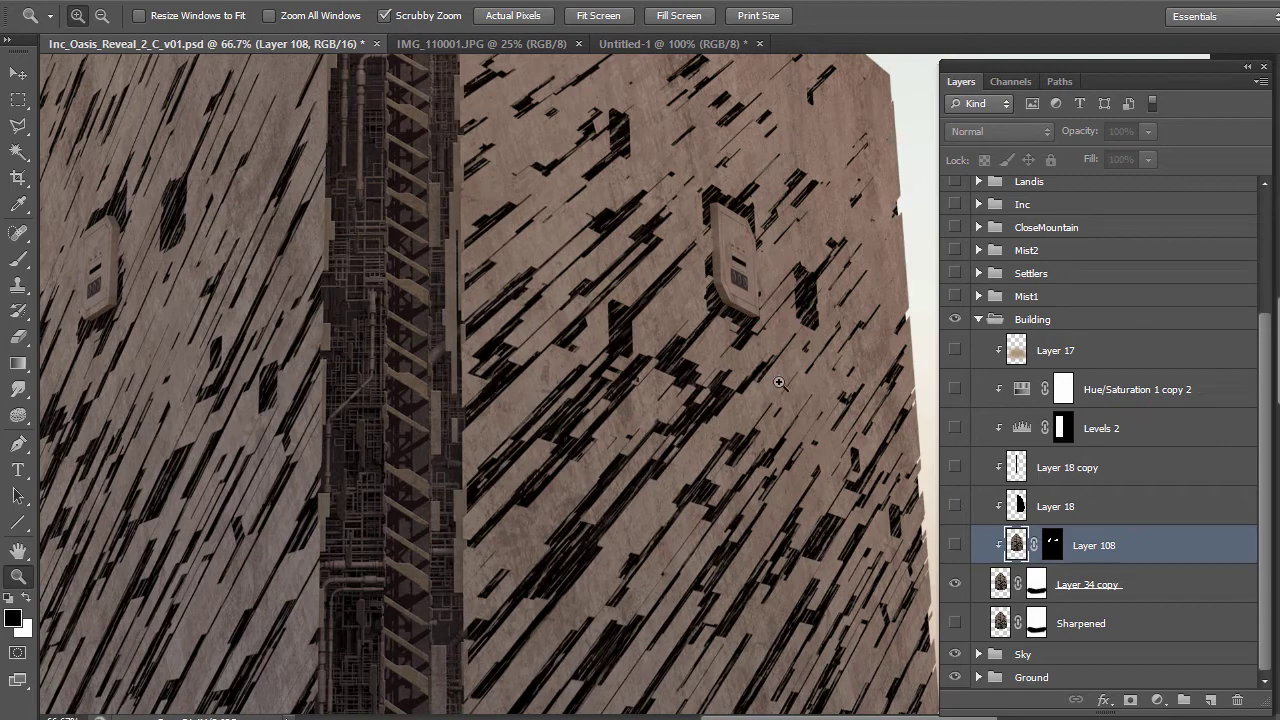
pyautogui.click(956, 545)
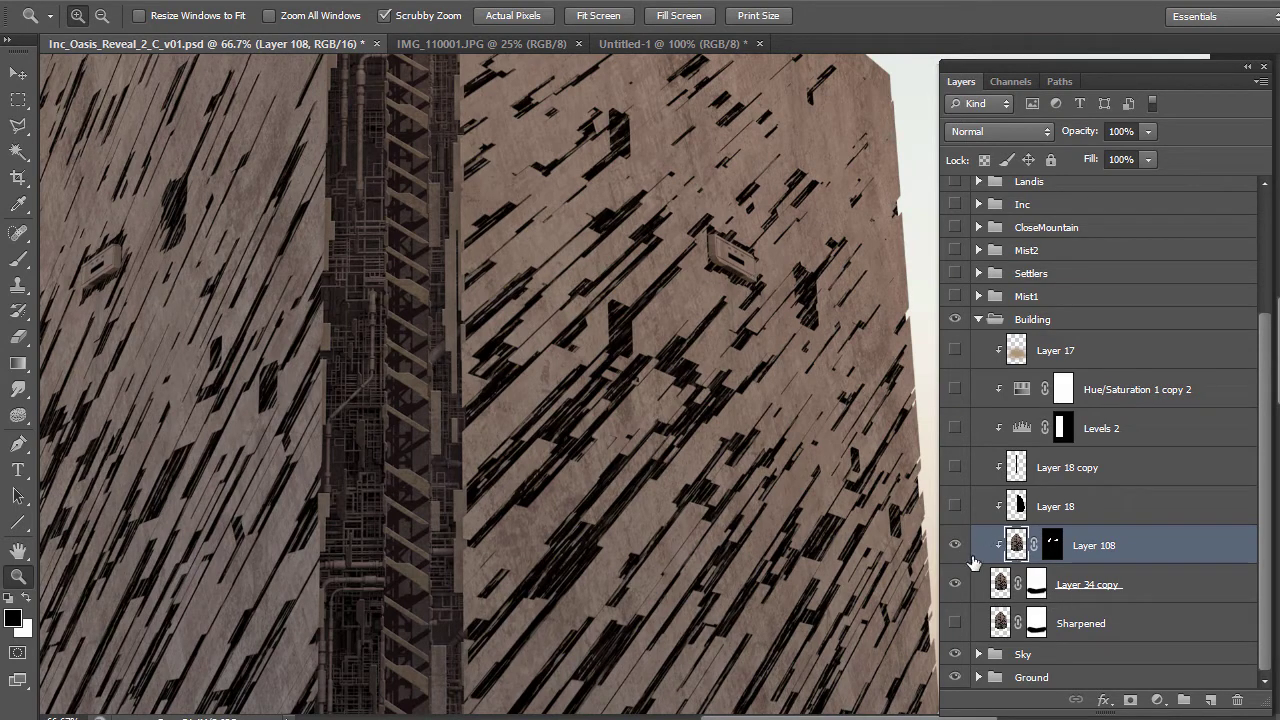
pyautogui.keyDown('alt'); pyautogui.click(653, 402); pyautogui.keyUp('alt')
pyautogui.keyDown('alt'); pyautogui.click(653, 402); pyautogui.keyUp('alt')
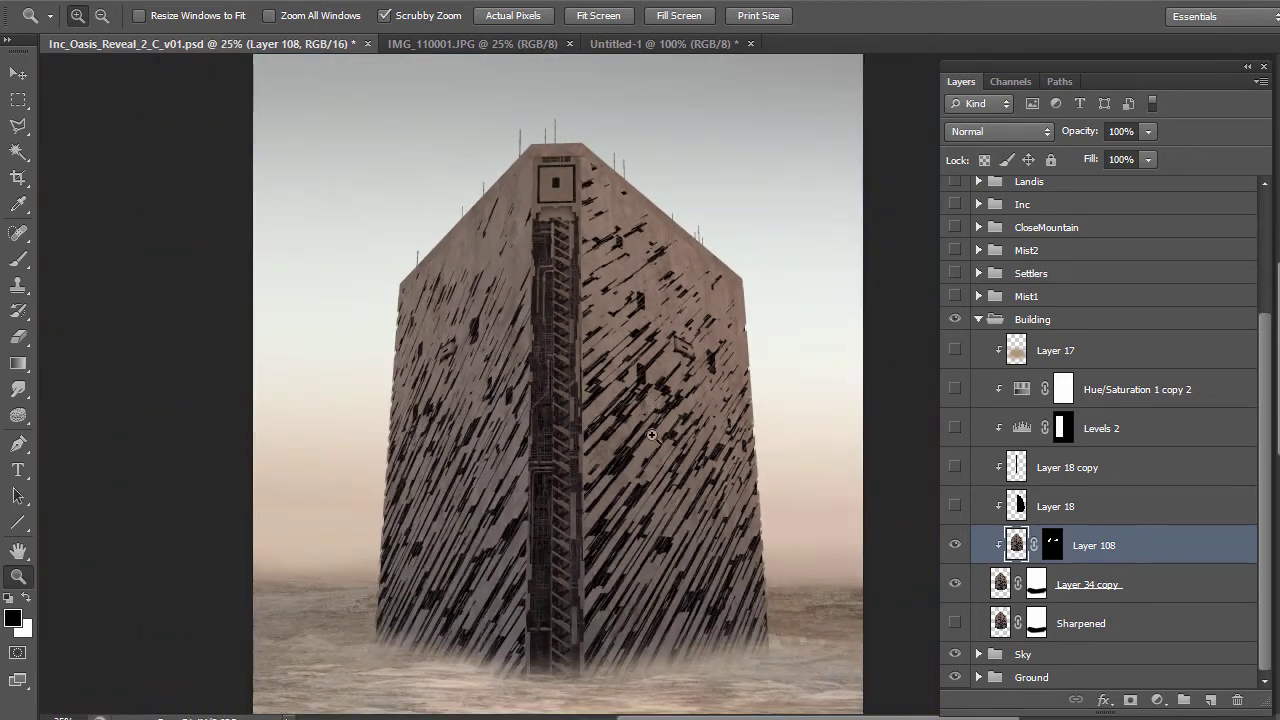
pyautogui.click(628, 371)
pyautogui.scroll(-2, 662, 460)
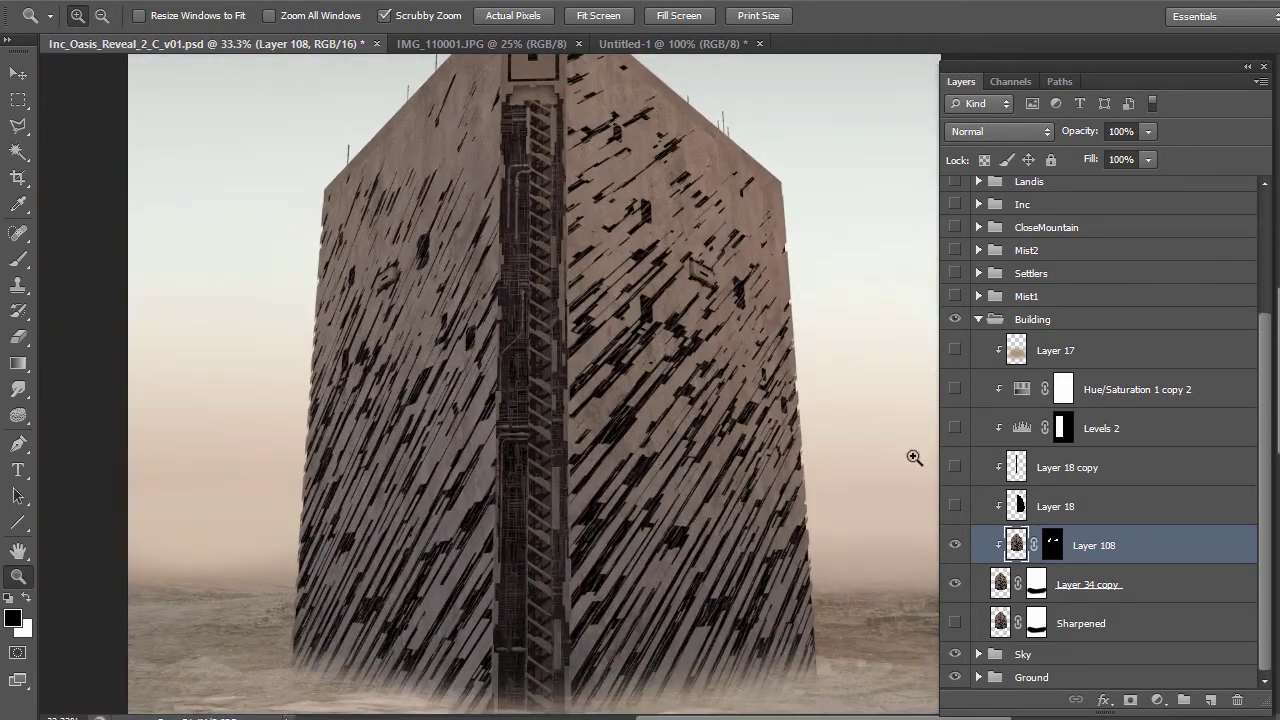
# Compare the building's walls with and without Layer 108, and show Layer 18 clipped above it
pyautogui.click(955, 545)
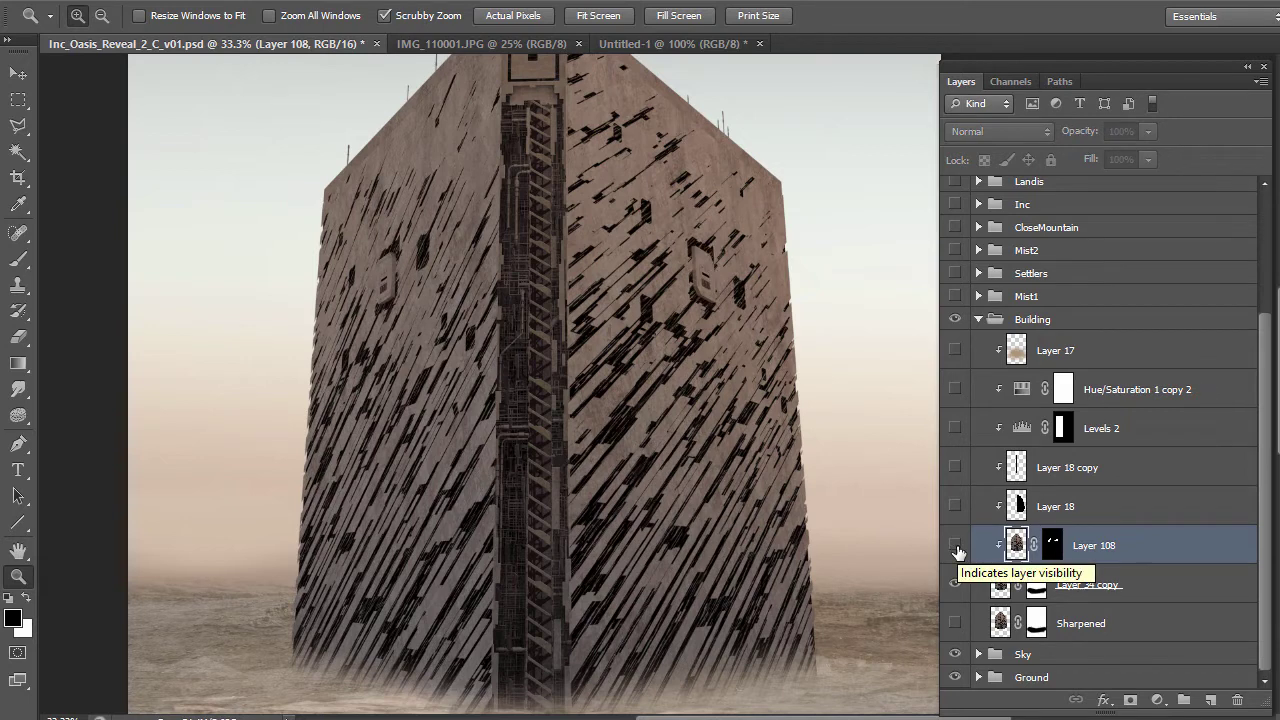
pyautogui.click(955, 545)
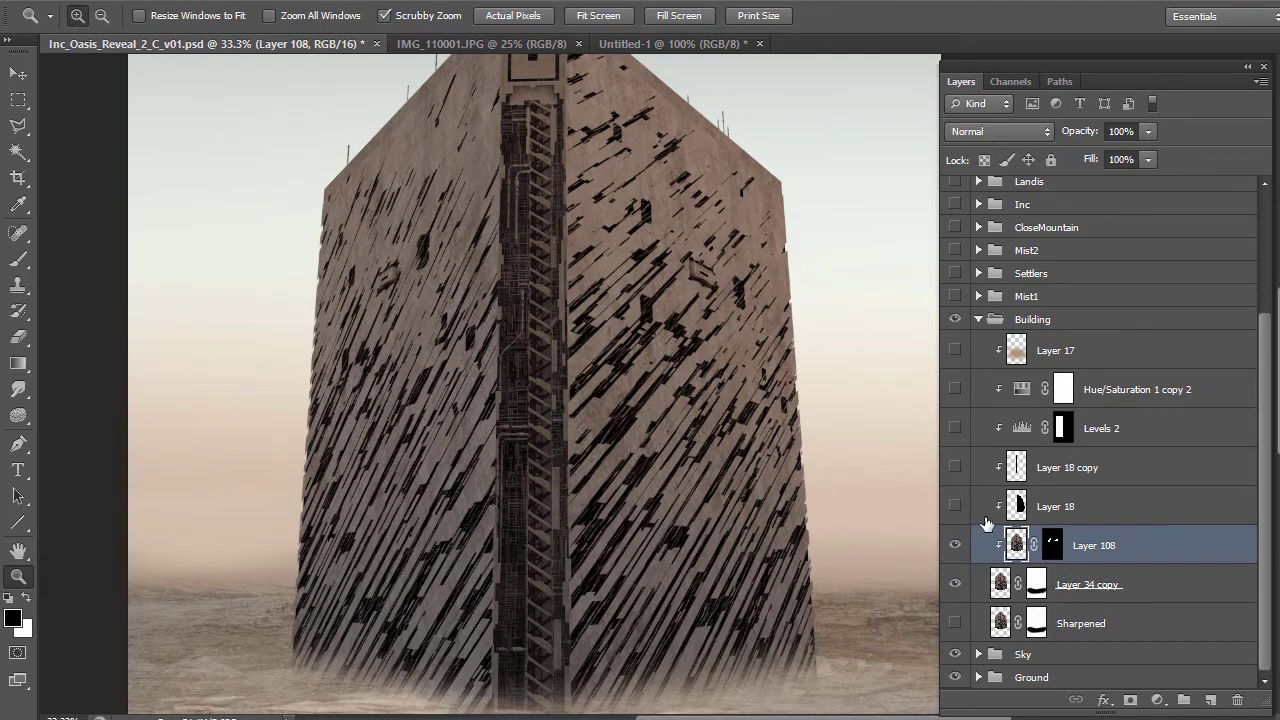
pyautogui.click(955, 506)
pyautogui.keyDown('alt'); pyautogui.click(548, 348); pyautogui.keyUp('alt')
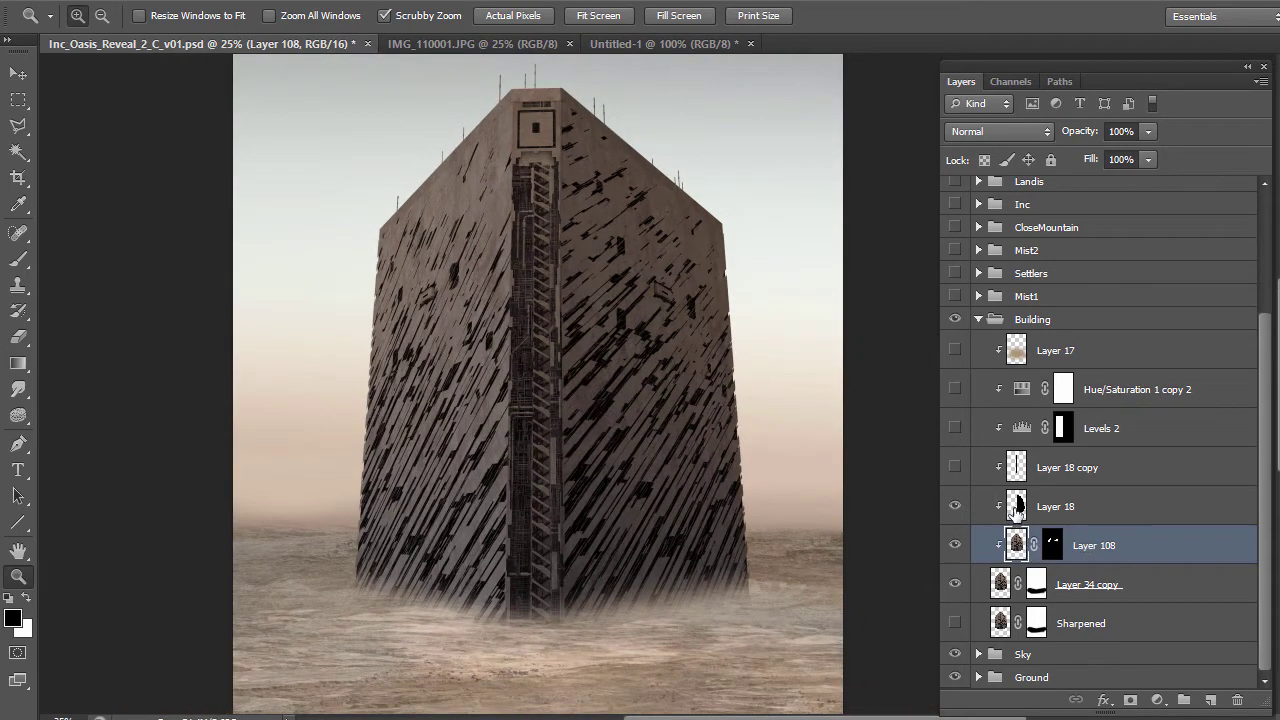
# Select Layer 18, check it against the base Layer 34 copy, and examine its shading on the whole building
pyautogui.click(1014, 512)
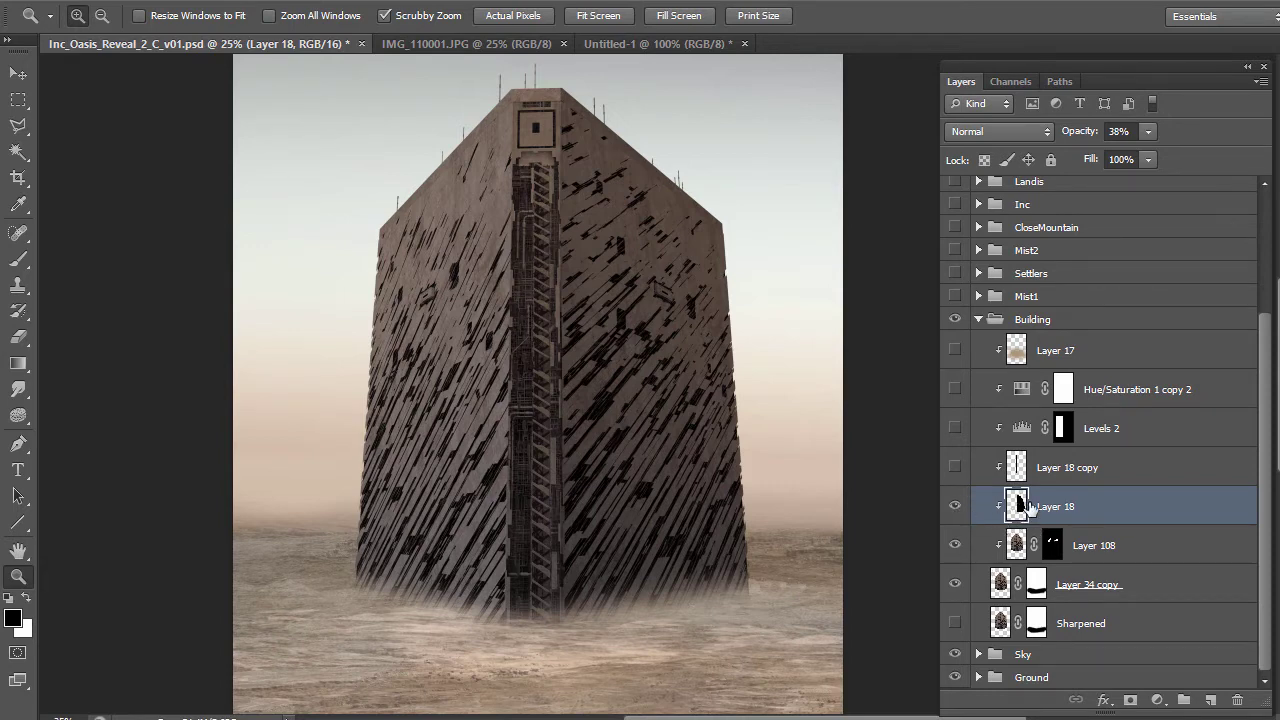
pyautogui.click(1001, 586)
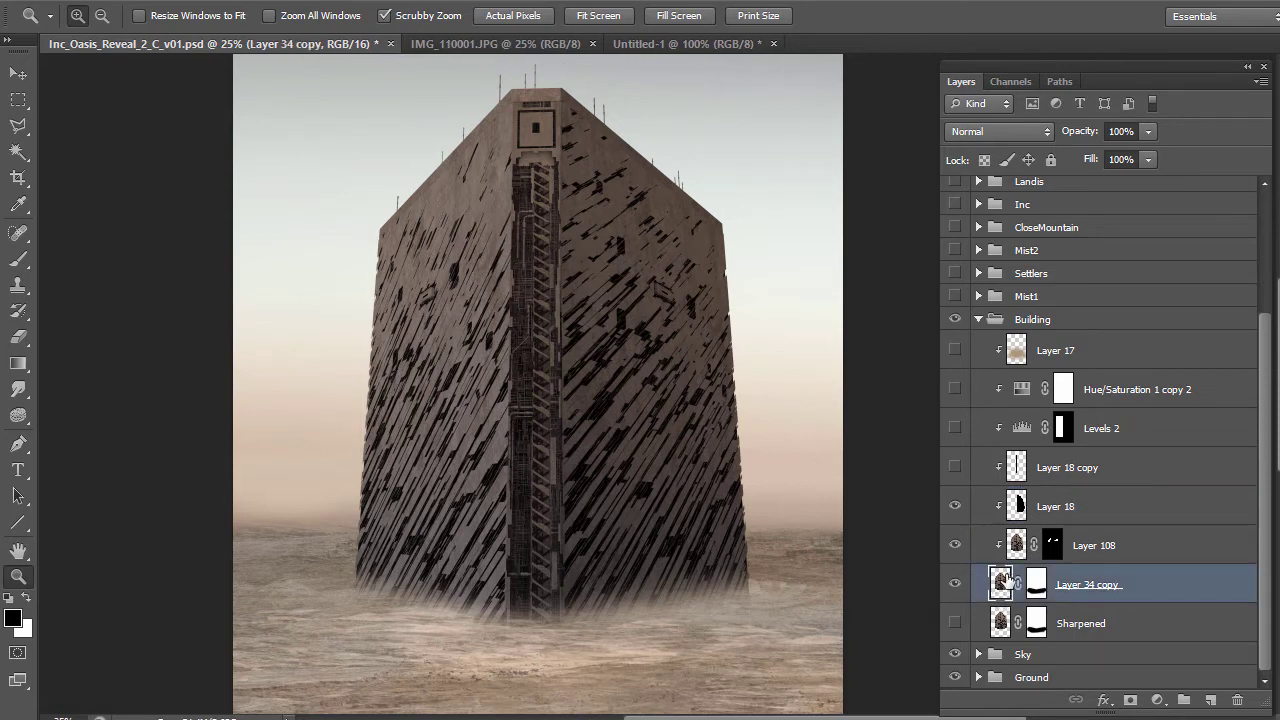
pyautogui.click(1016, 506)
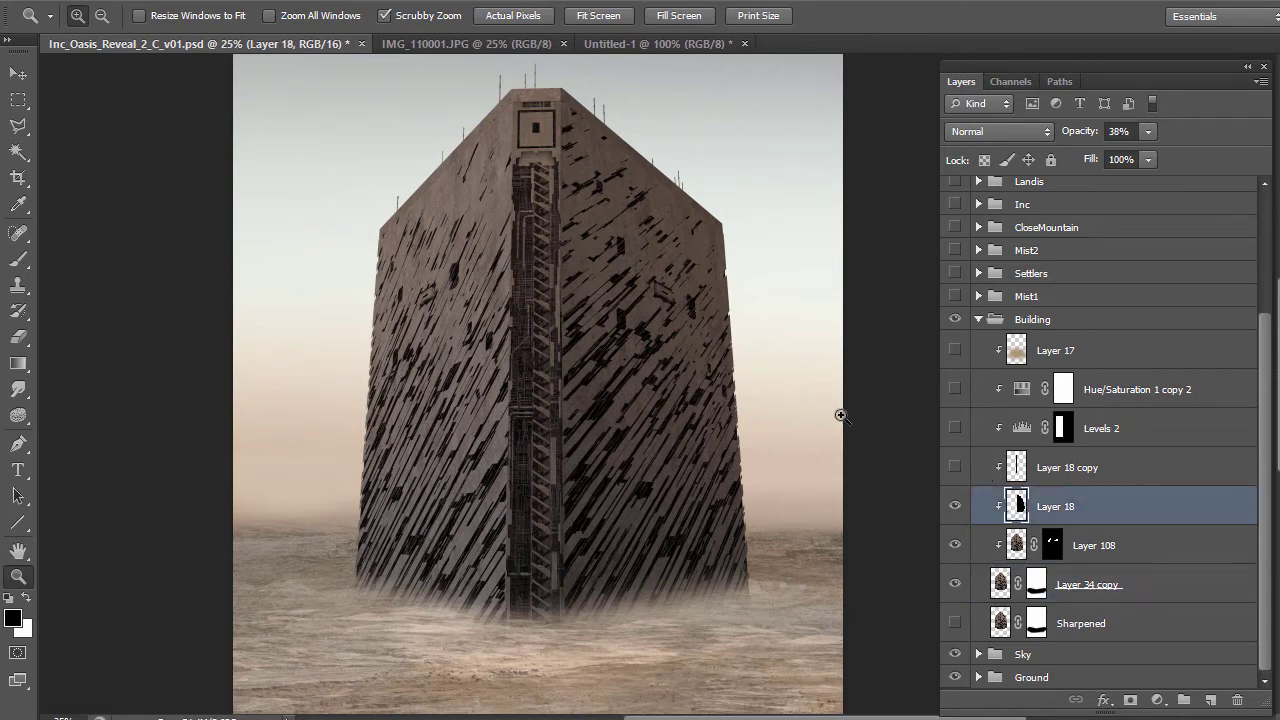
pyautogui.scroll(1, 837, 414)
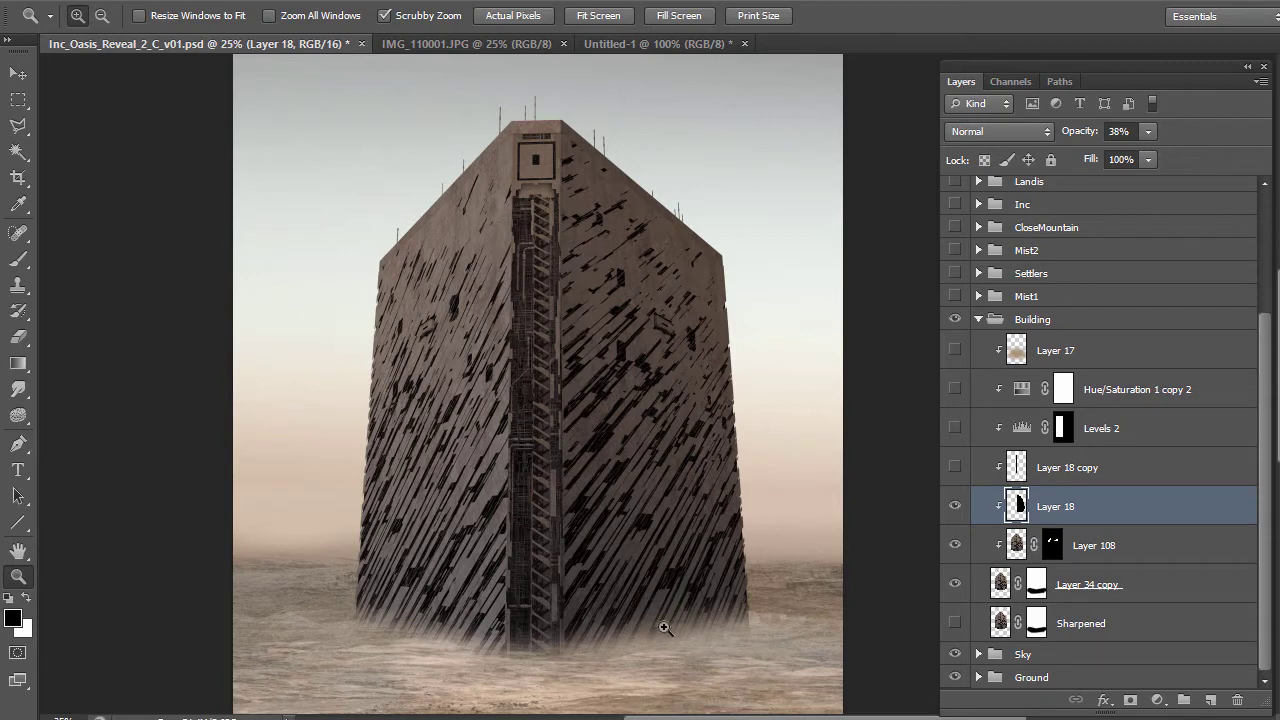
# Show Layer 18 copy and the Levels 2 adjustment above it, selecting each to inspect its effect on the building
pyautogui.click(955, 467)
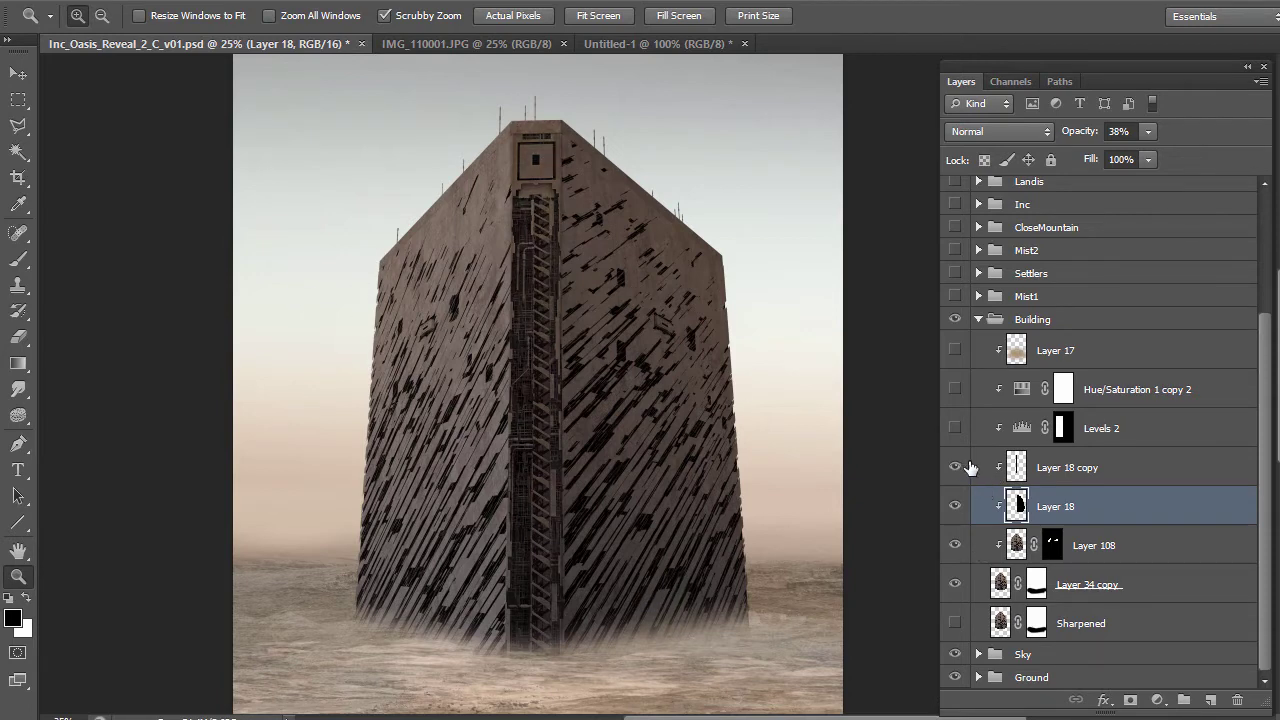
pyautogui.click(1025, 470)
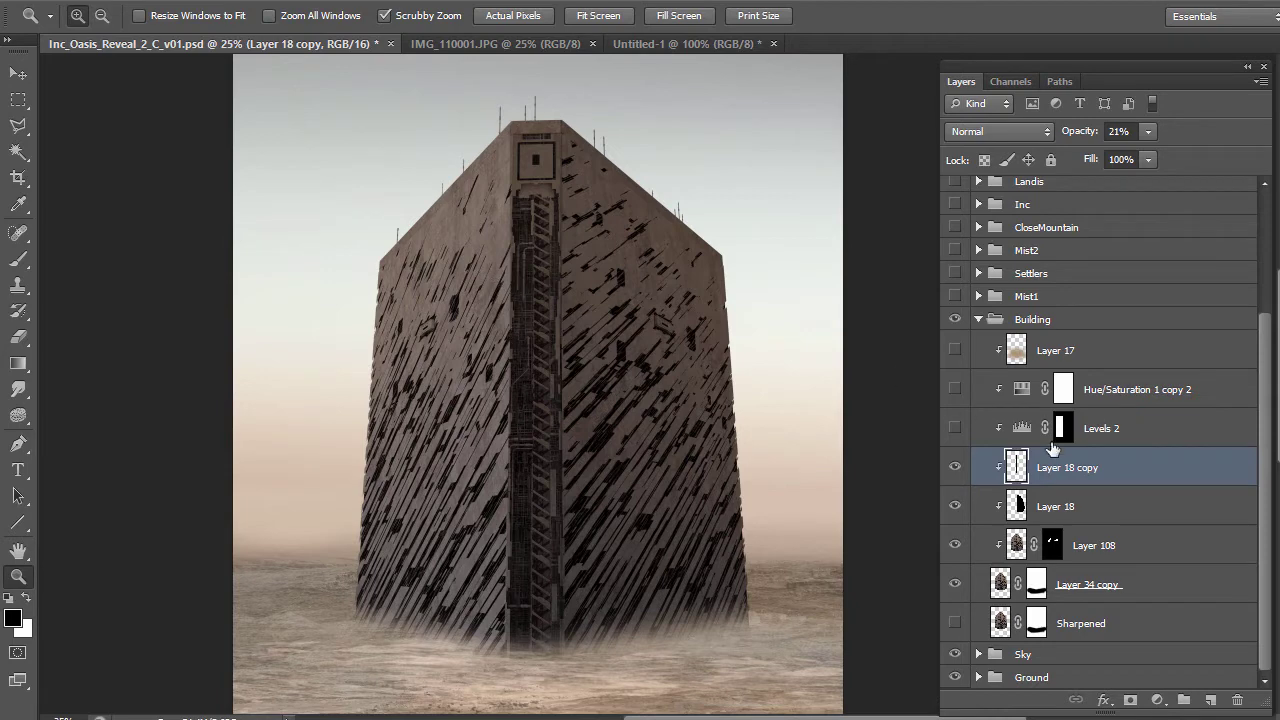
pyautogui.click(955, 428)
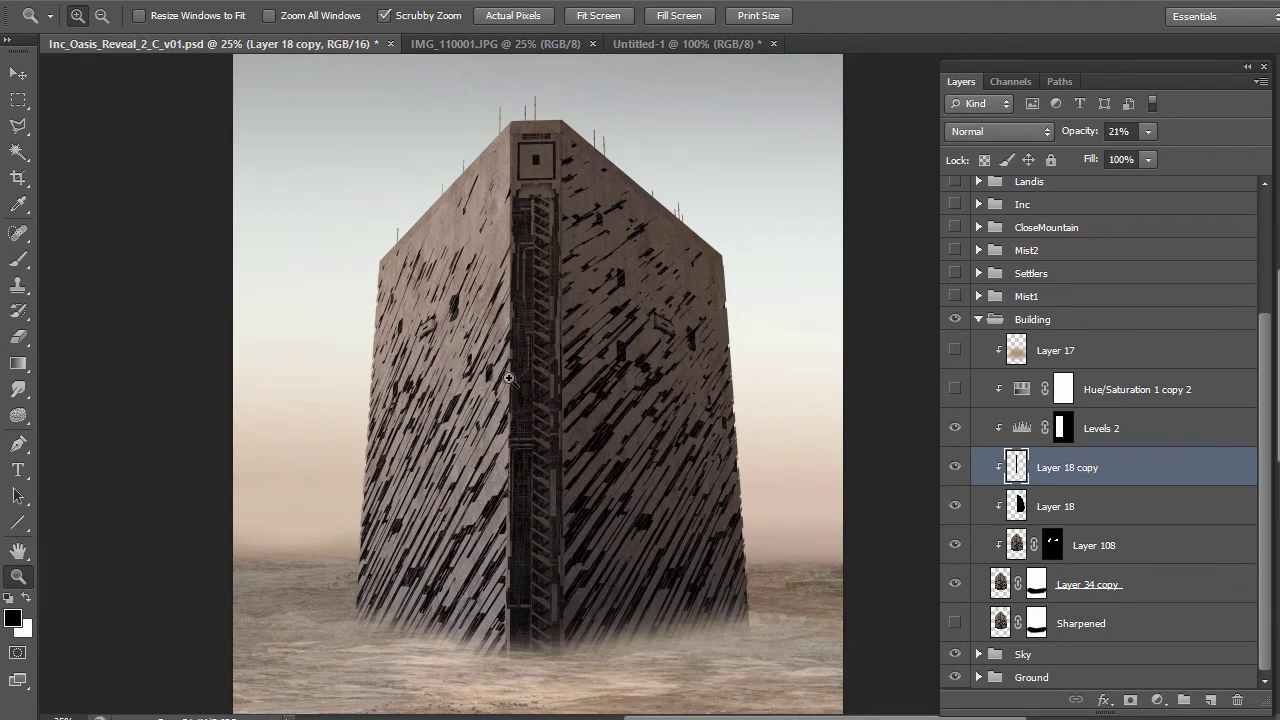
pyautogui.click(1020, 428)
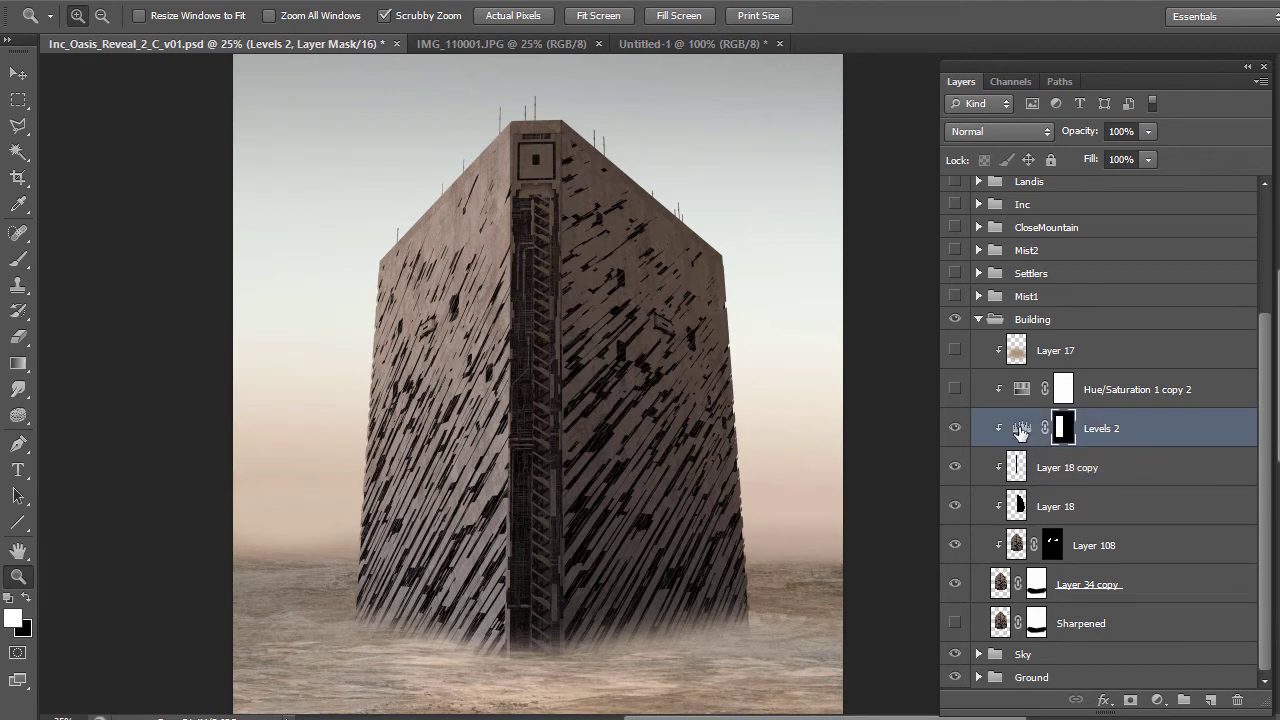
# Open the settings of the Levels 2 adjustment, examine its white input level, and close them
pyautogui.press('x')
pyautogui.doubleClick(1022, 428)
pyautogui.moveTo(600, 205); pyautogui.dragTo(292, 149)
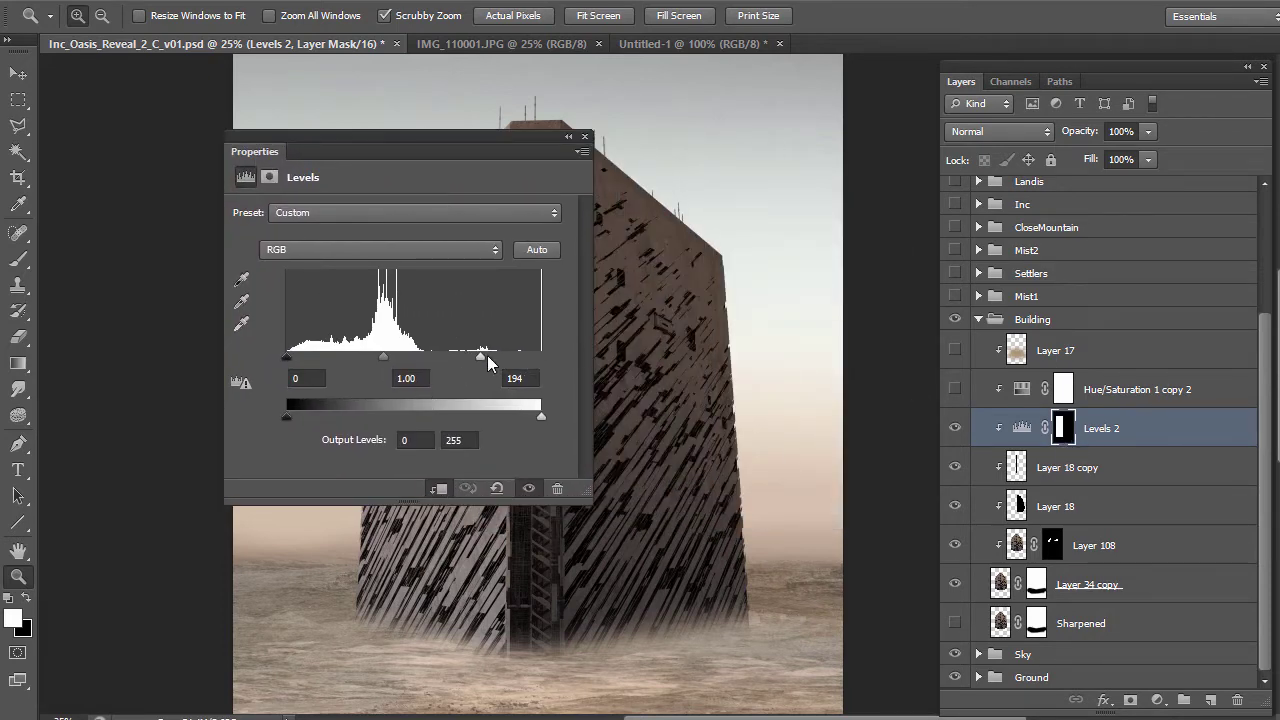
pyautogui.moveTo(482, 362)
pyautogui.mouseDown()
pyautogui.moveTo(540, 366)
pyautogui.moveTo(478, 368)
pyautogui.mouseUp()
pyautogui.press('Escape')
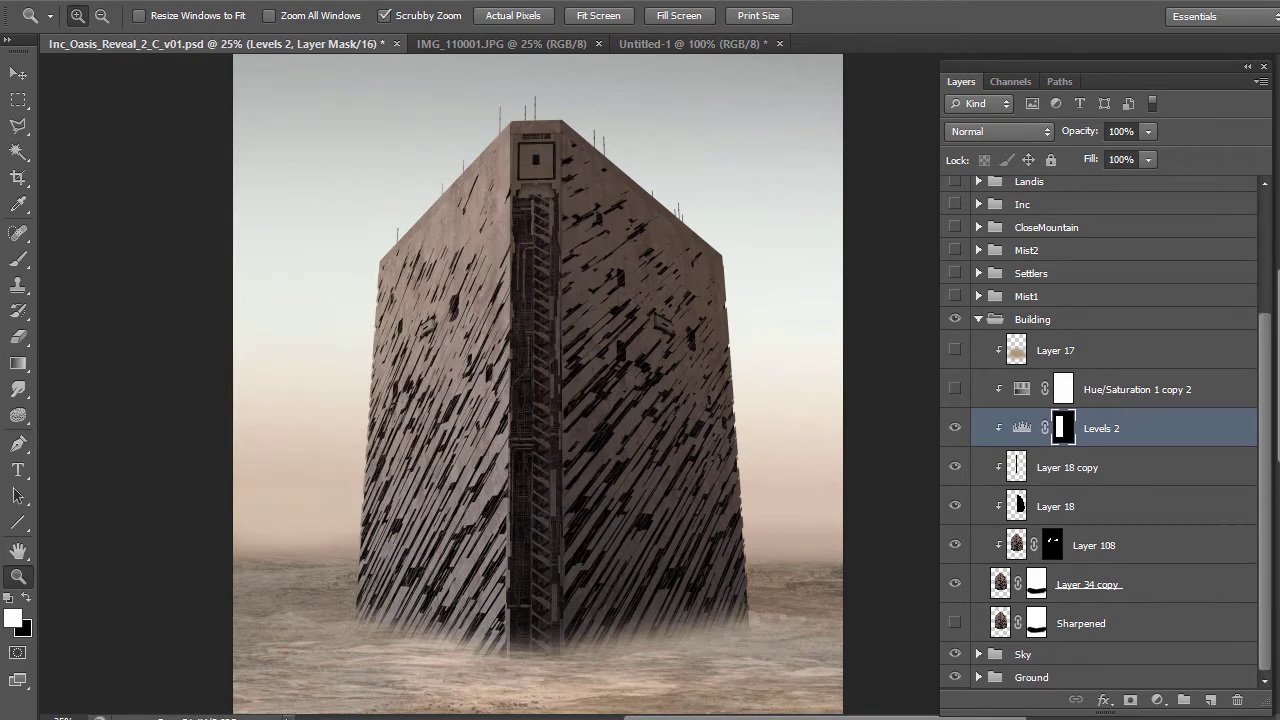
# Show the Hue/Saturation 1 copy 2 adjustment over the building, inspect its colorize settings, and close them
pyautogui.click(956, 389)
pyautogui.click(1018, 392)
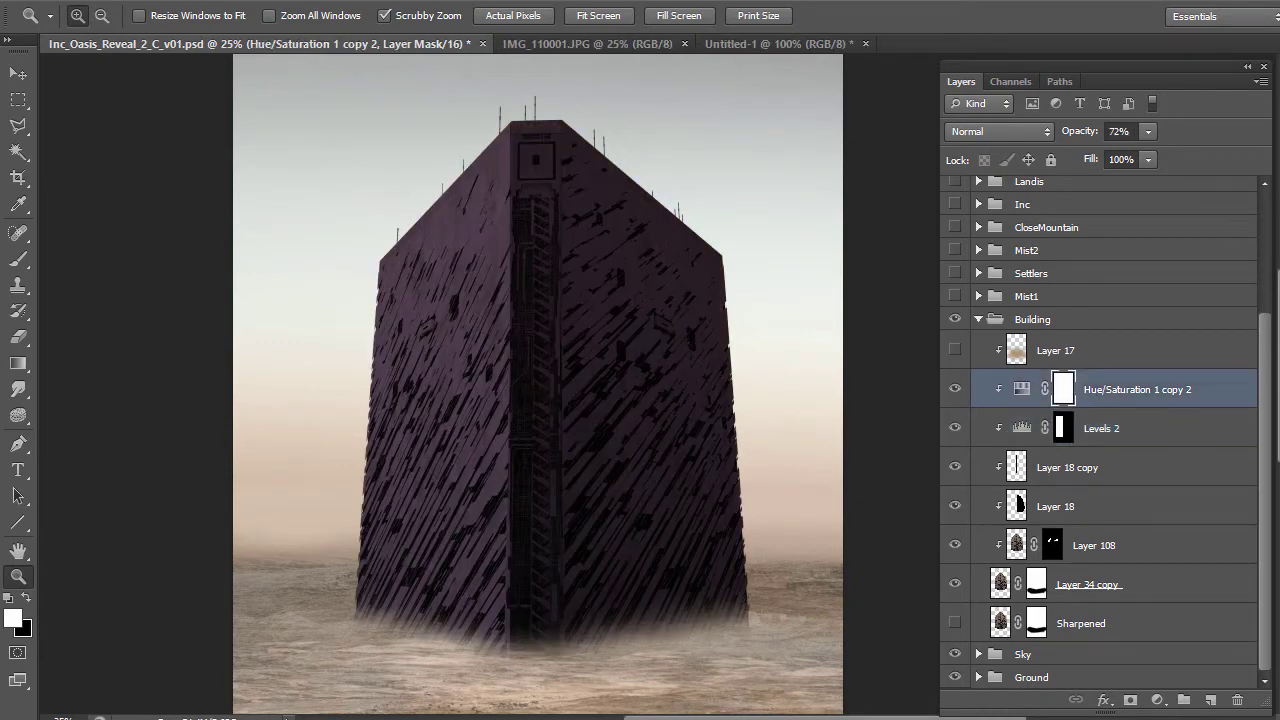
pyautogui.doubleClick(1021, 389)
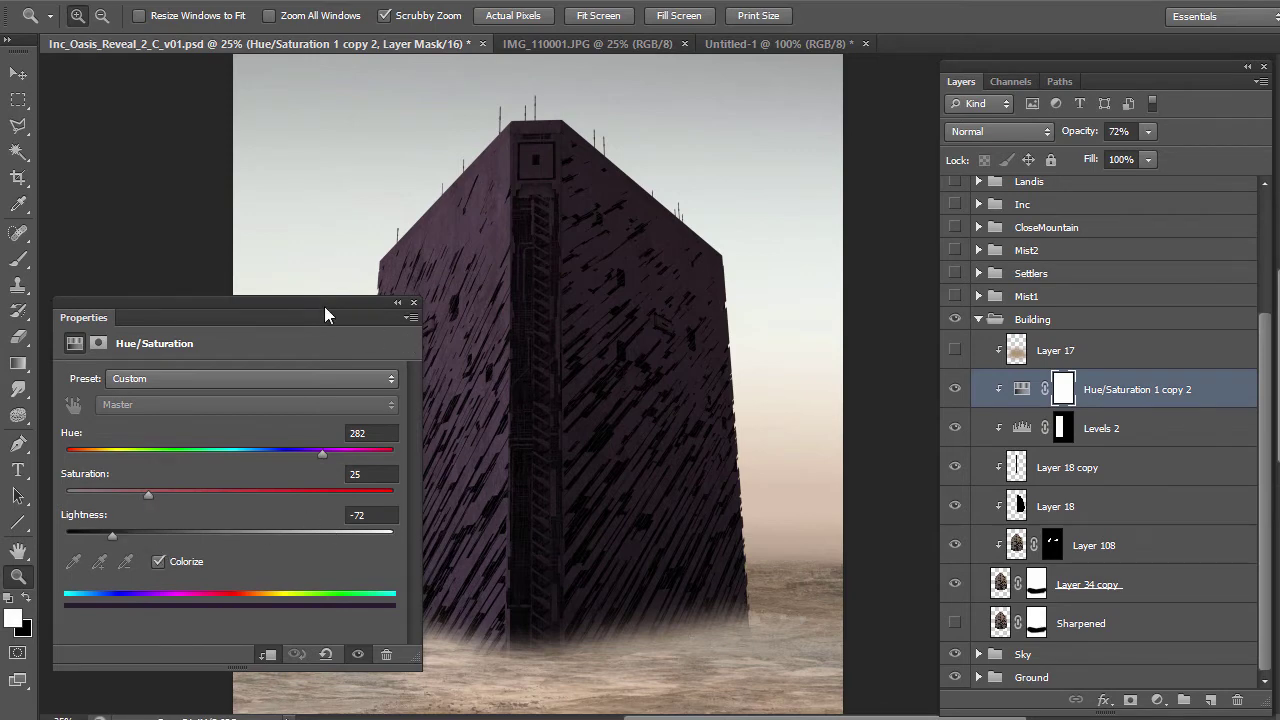
pyautogui.click(413, 302)
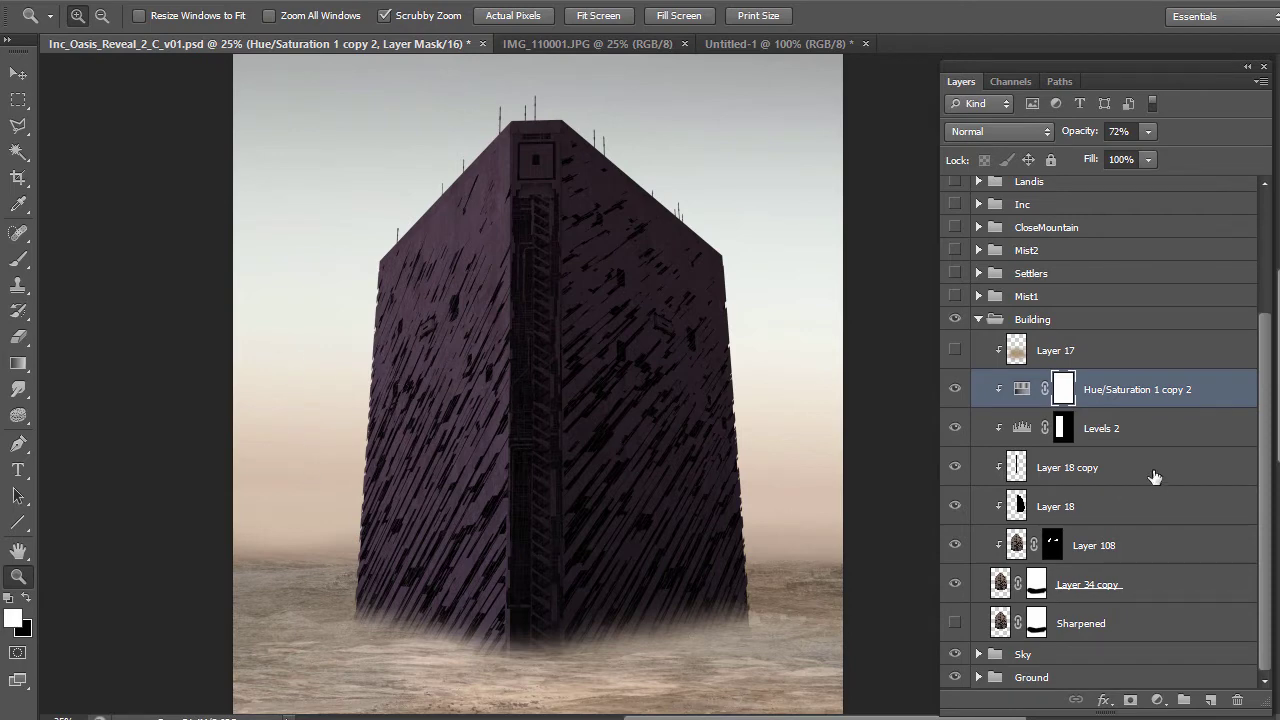
# Show and select Layer 17 to haze the building's lower part, and collapse the Building group
pyautogui.click(955, 350)
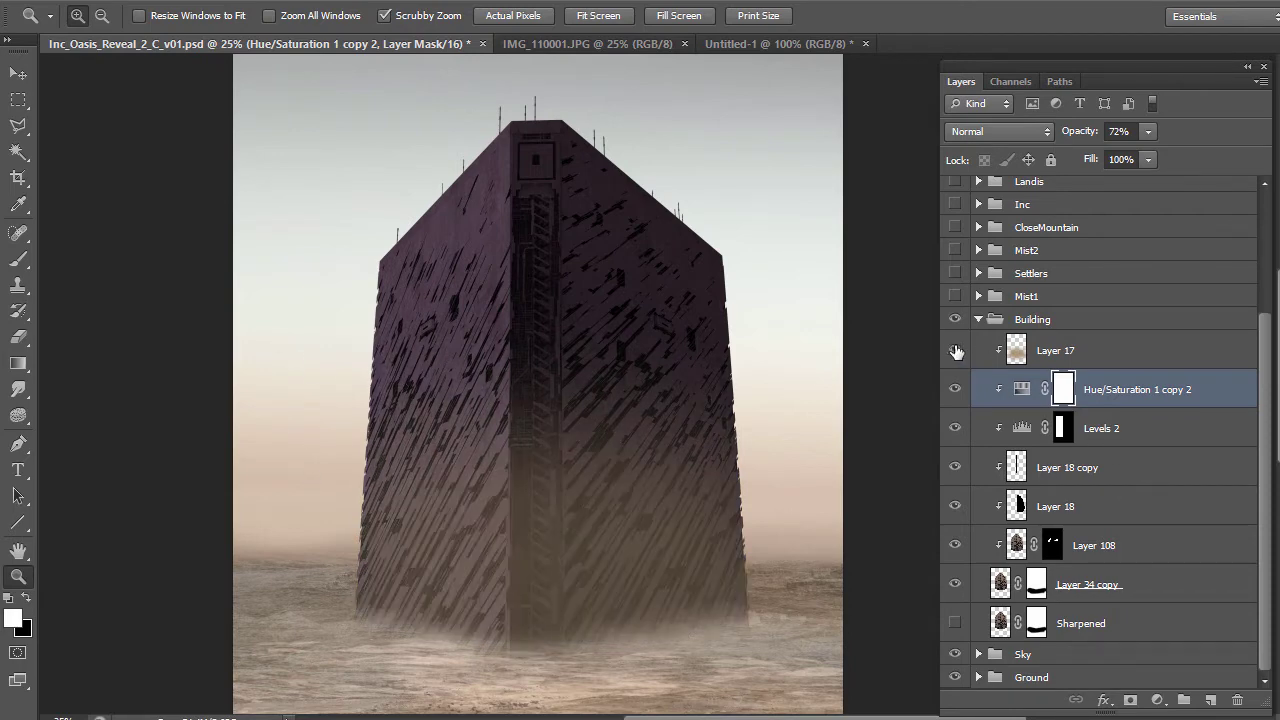
pyautogui.click(1016, 352)
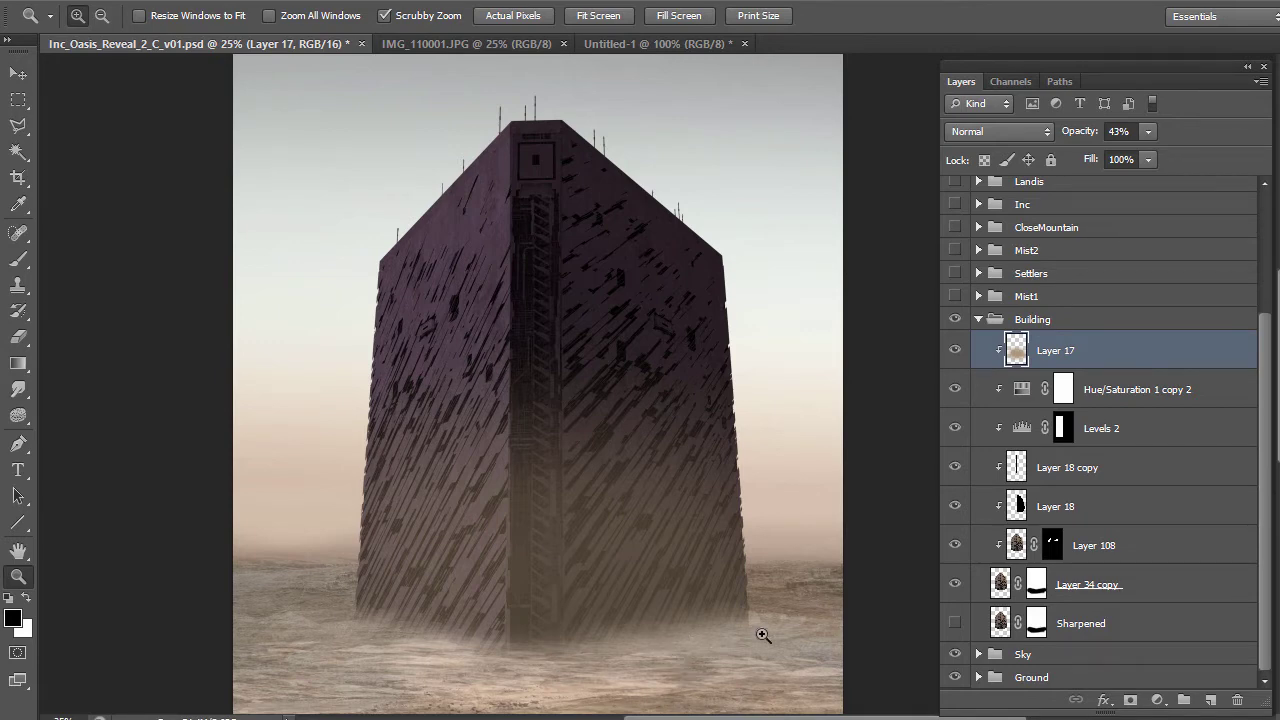
pyautogui.click(979, 320)
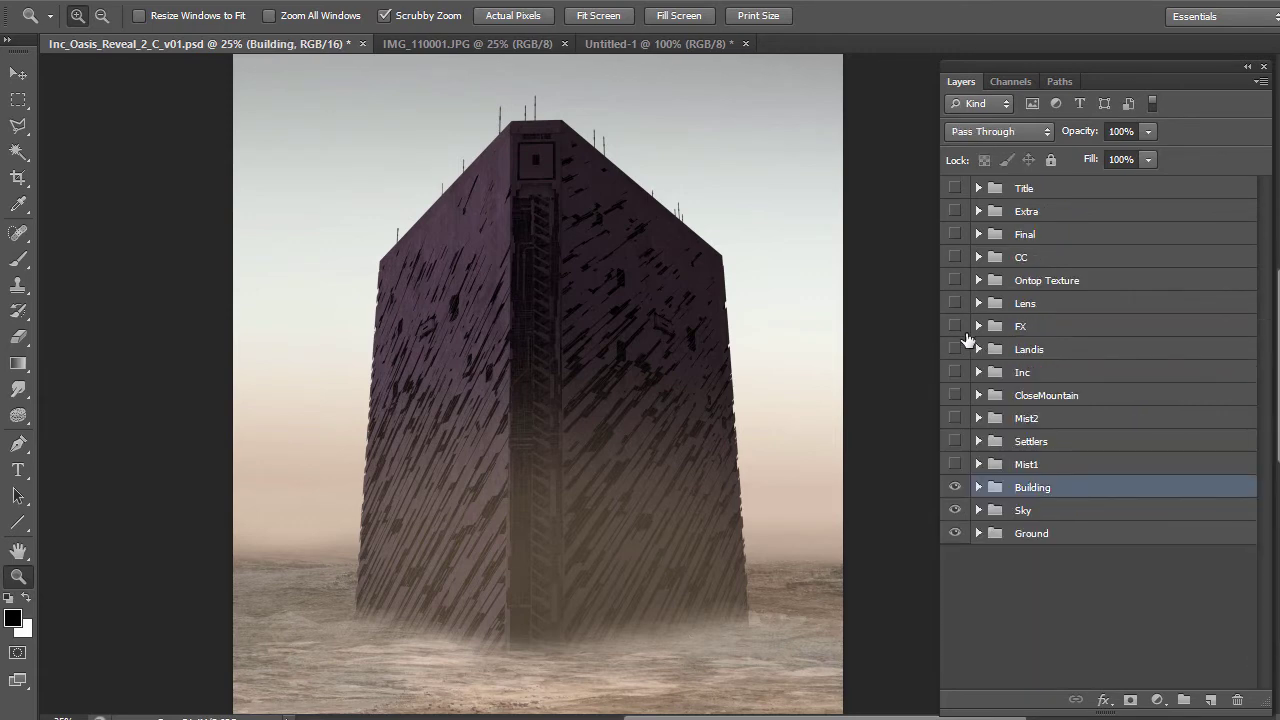
# Show the Mist1 group, expand it, and hide all its layers except Layer 6 at the building's base
pyautogui.click(956, 464)
pyautogui.scroll(-3, 774, 437)
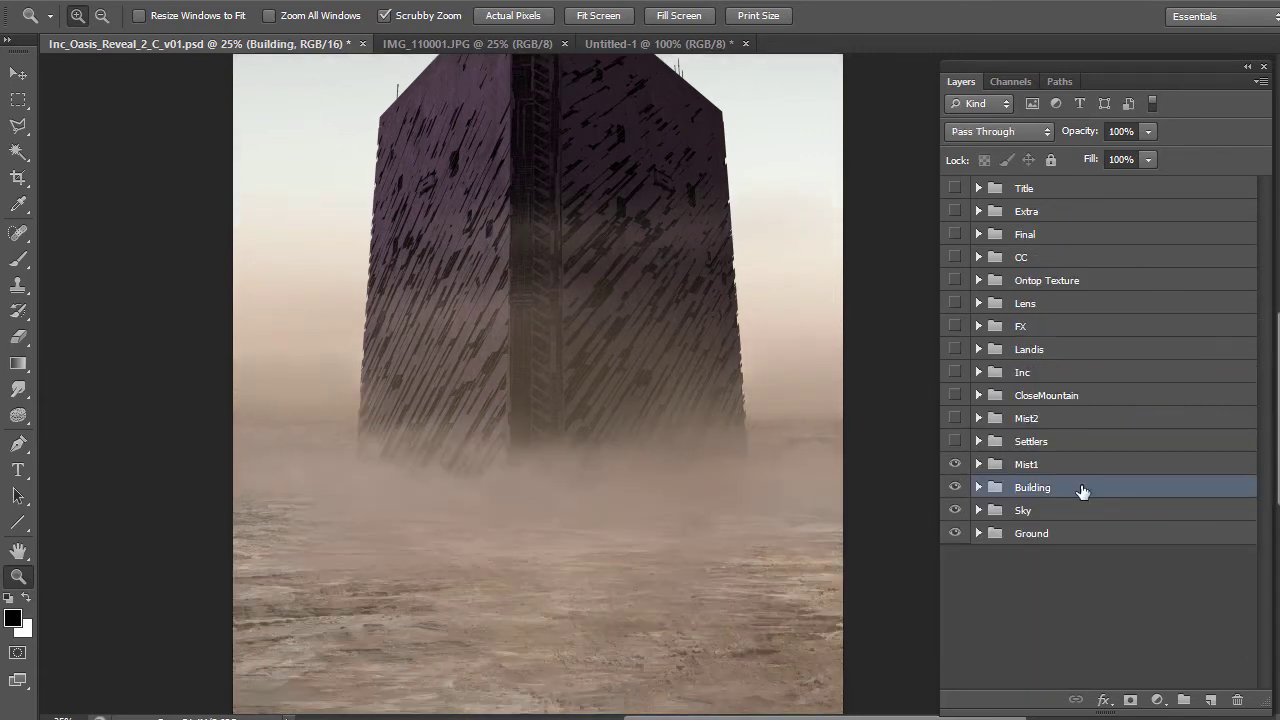
pyautogui.click(978, 464)
pyautogui.scroll(-3, 980, 490)
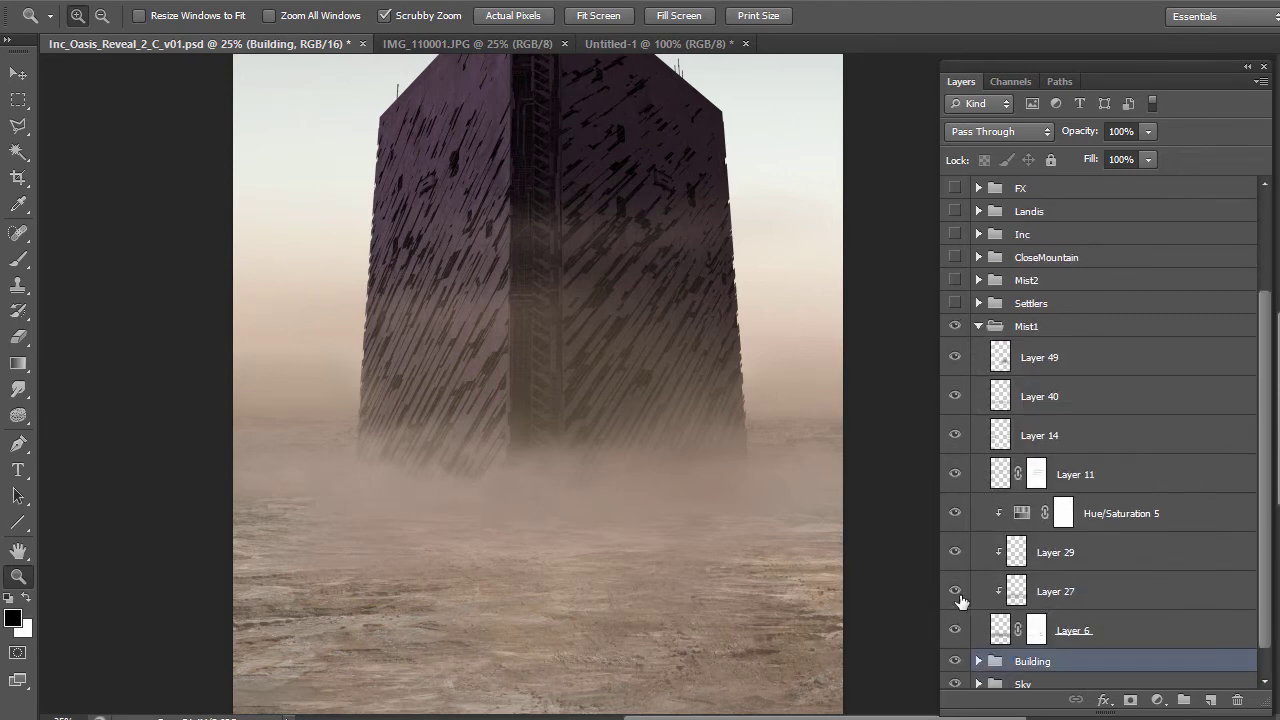
pyautogui.moveTo(958, 474); pyautogui.dragTo(957, 363)
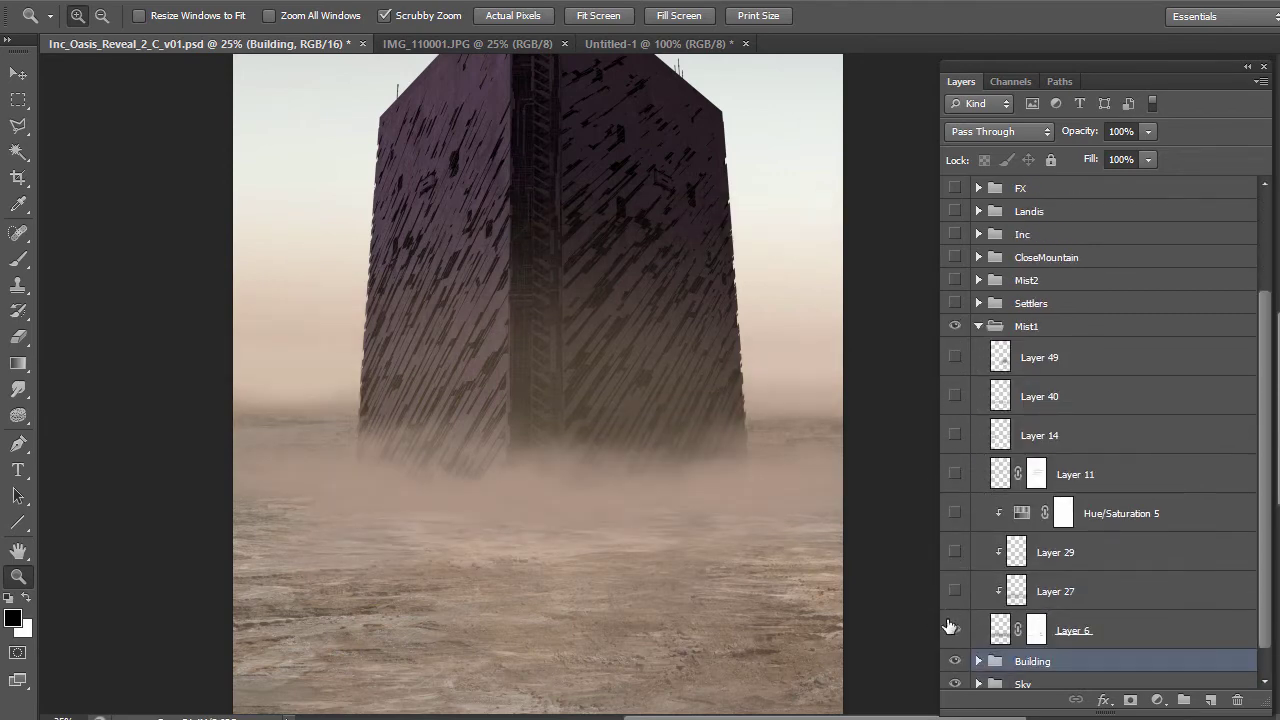
pyautogui.scroll(2, 579, 376)
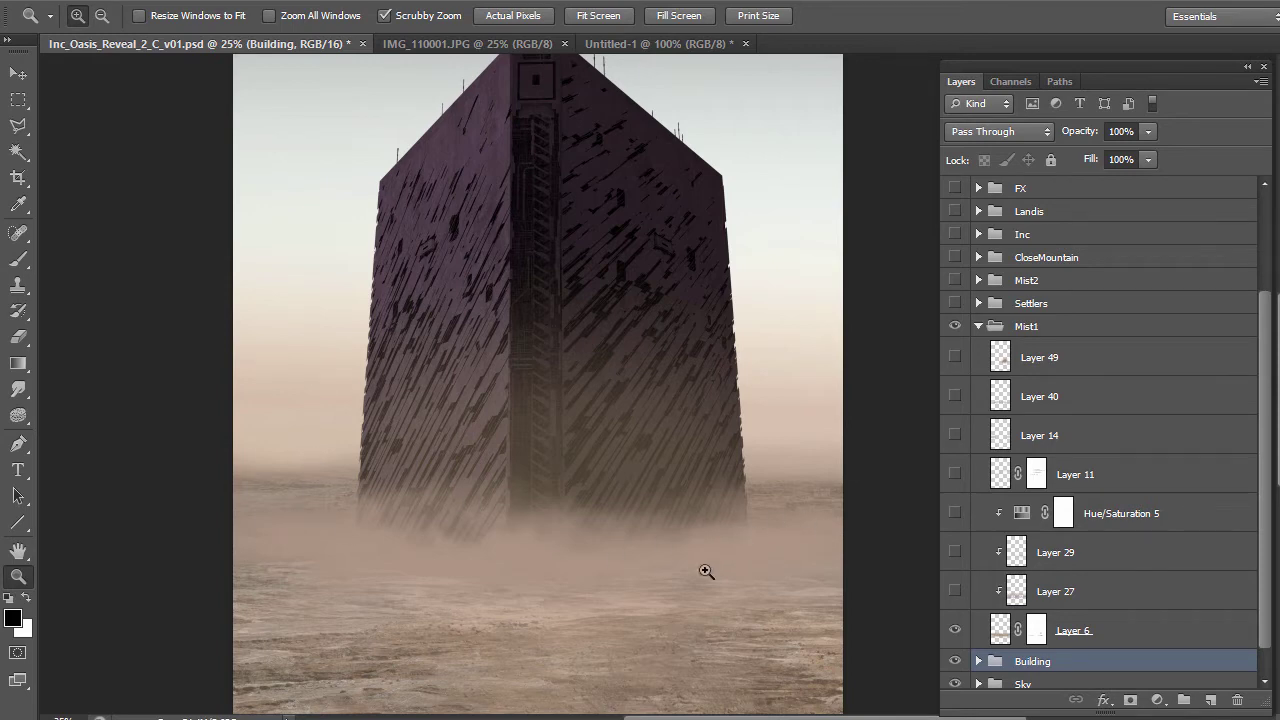
# Select Layer 27 in the Mist1 group and compare the mist with and without it up close, leaving it shown
pyautogui.click(1022, 593)
pyautogui.click(517, 562)
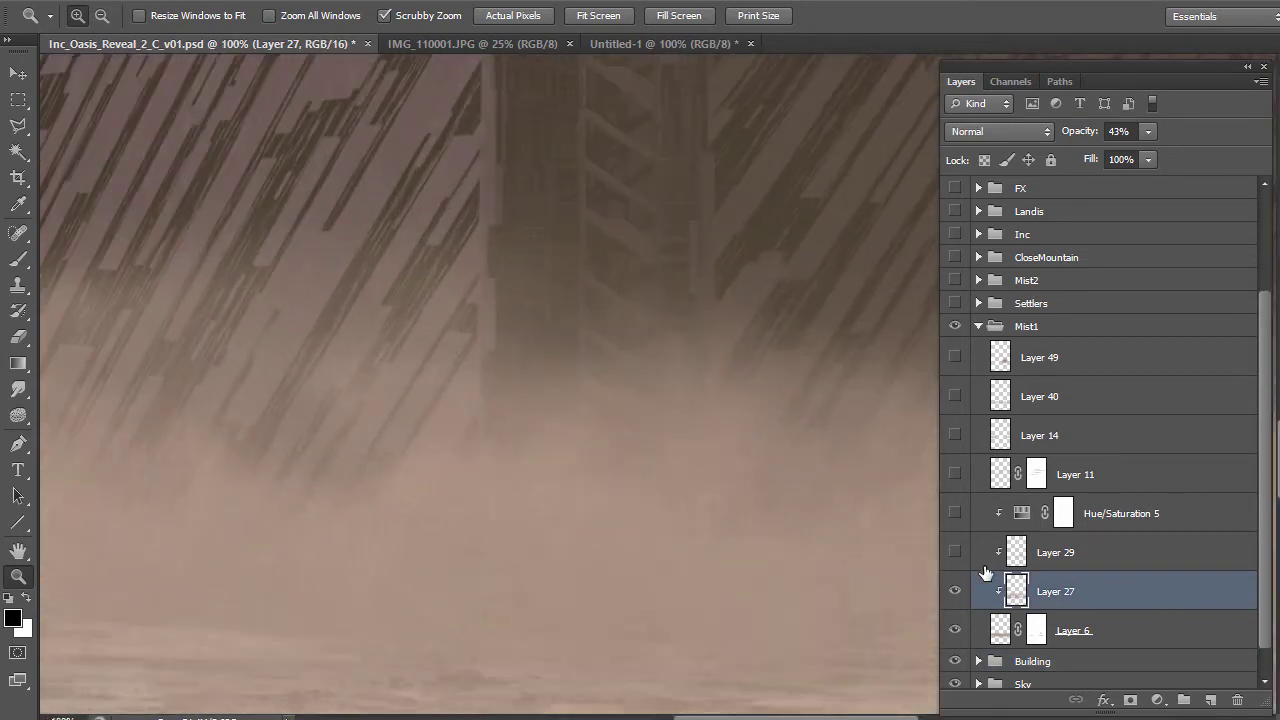
pyautogui.click(956, 591)
pyautogui.click(958, 591)
pyautogui.click(958, 591)
pyautogui.click(958, 591)
pyautogui.click(958, 591)
pyautogui.click(956, 591)
pyautogui.keyDown('alt'); pyautogui.click(559, 525); pyautogui.keyUp('alt')
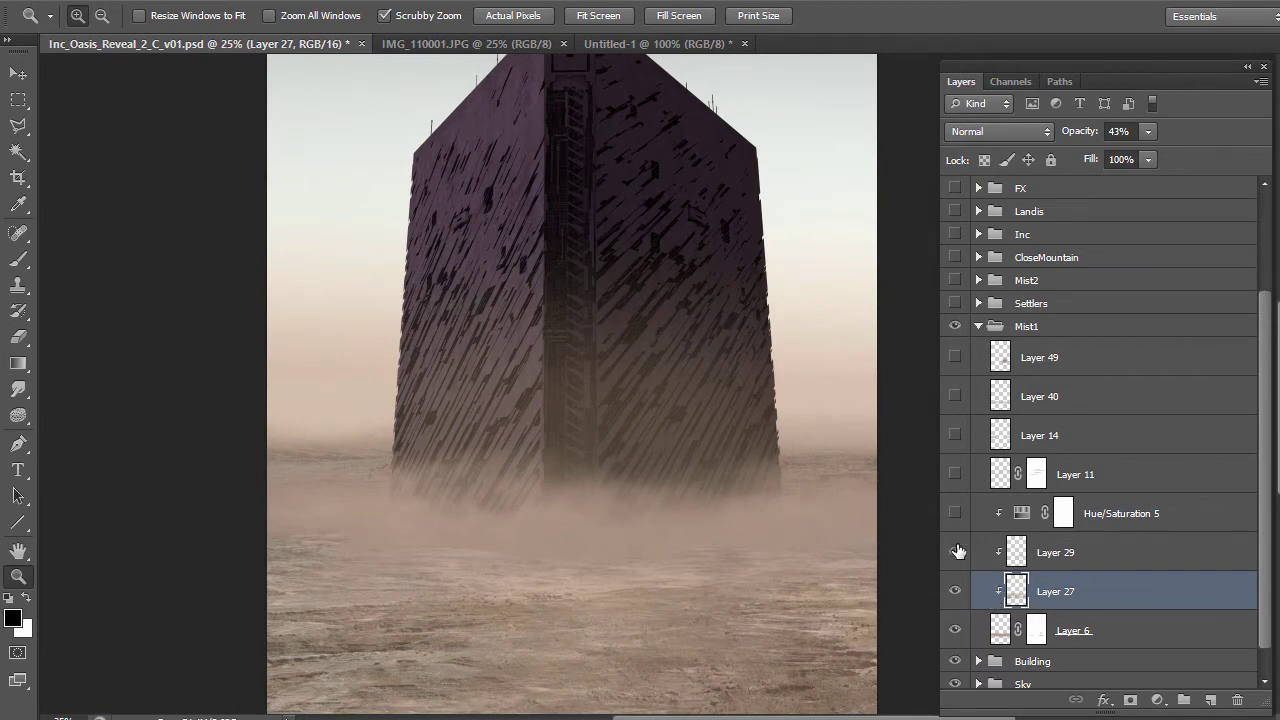
# Show Layer 29 and the Hue/Saturation 5 adjustment in the Mist1 group, and select the adjustment to examine the mist
pyautogui.click(955, 552)
pyautogui.keyDown('alt'); pyautogui.click(826, 547); pyautogui.keyUp('alt')
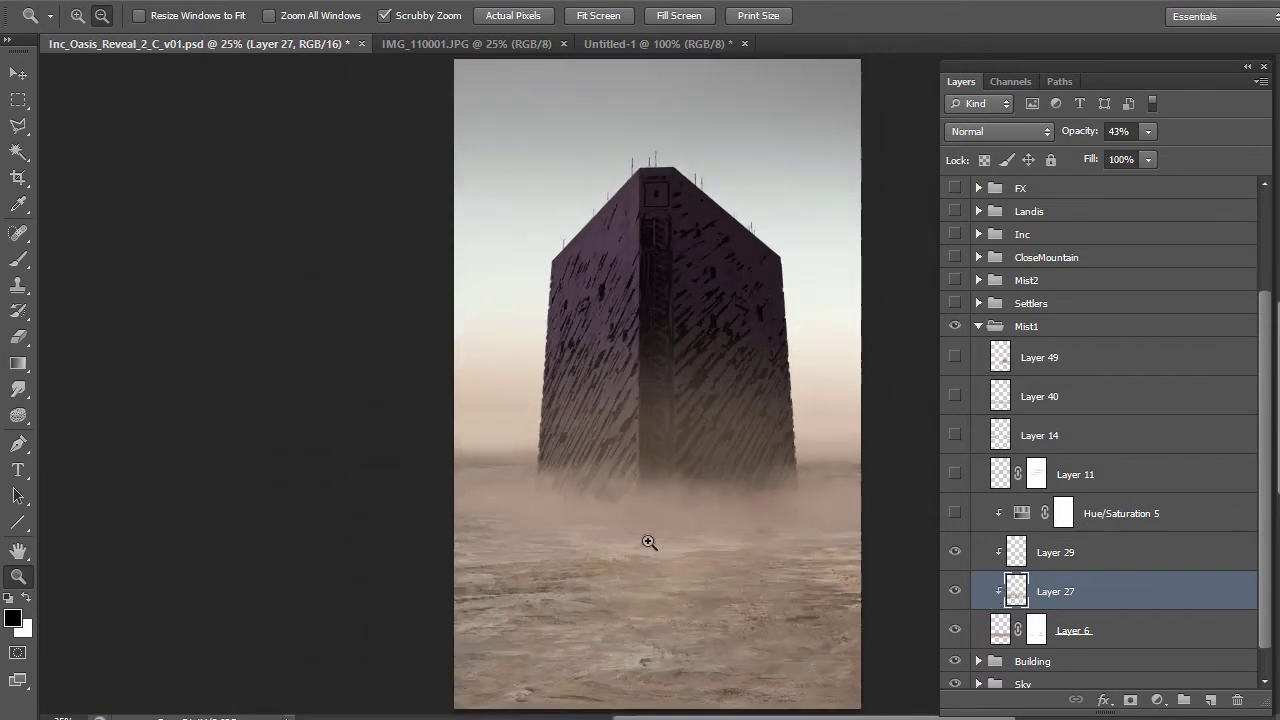
pyautogui.click(778, 505)
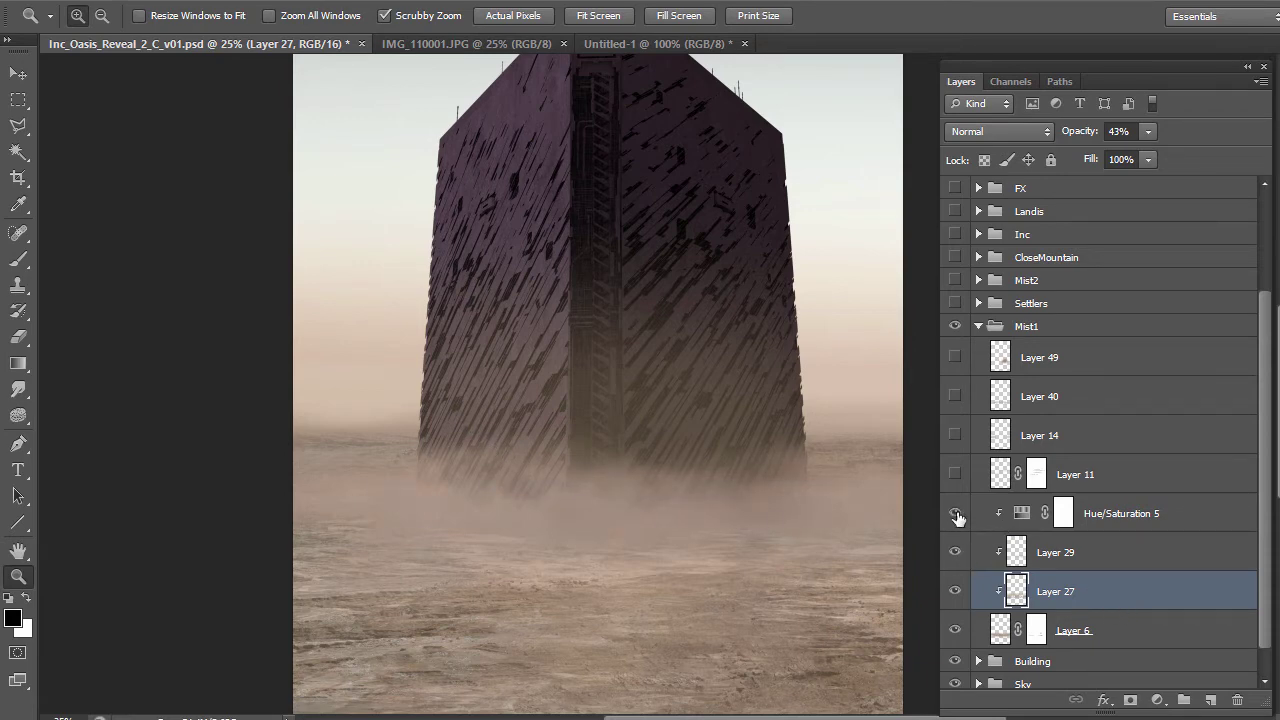
pyautogui.click(1021, 516)
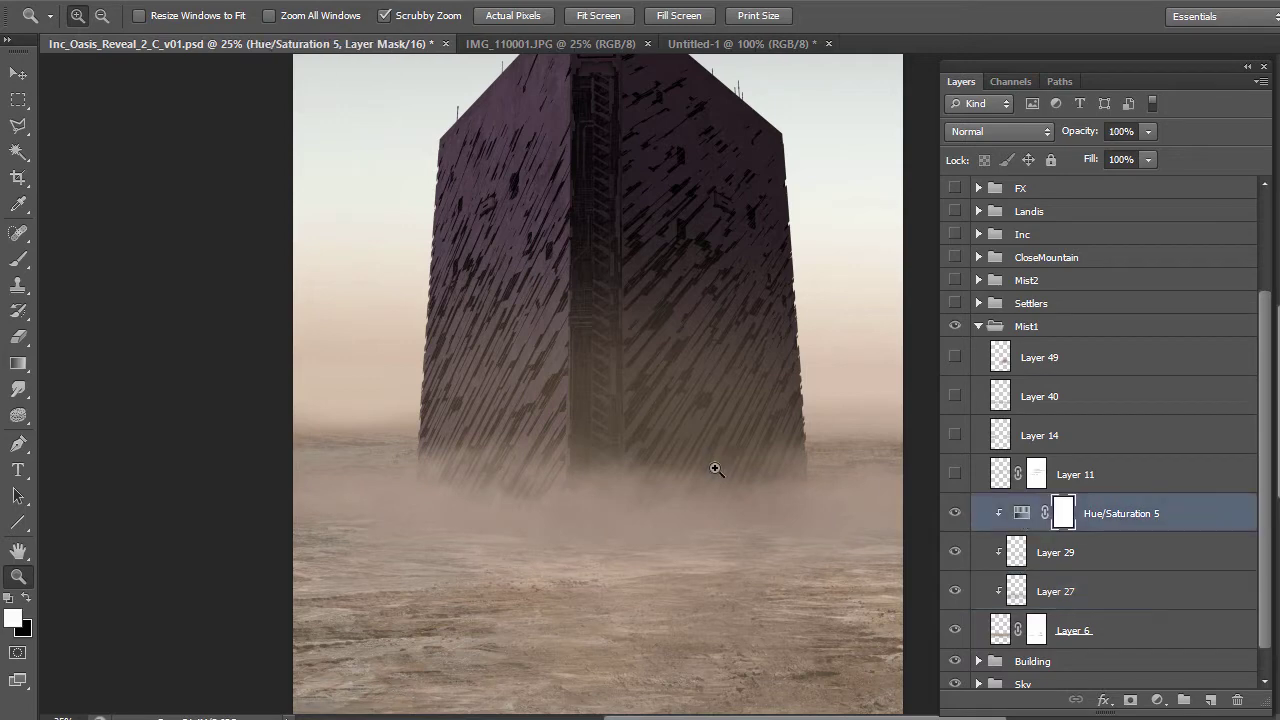
pyautogui.scroll(3, 783, 485)
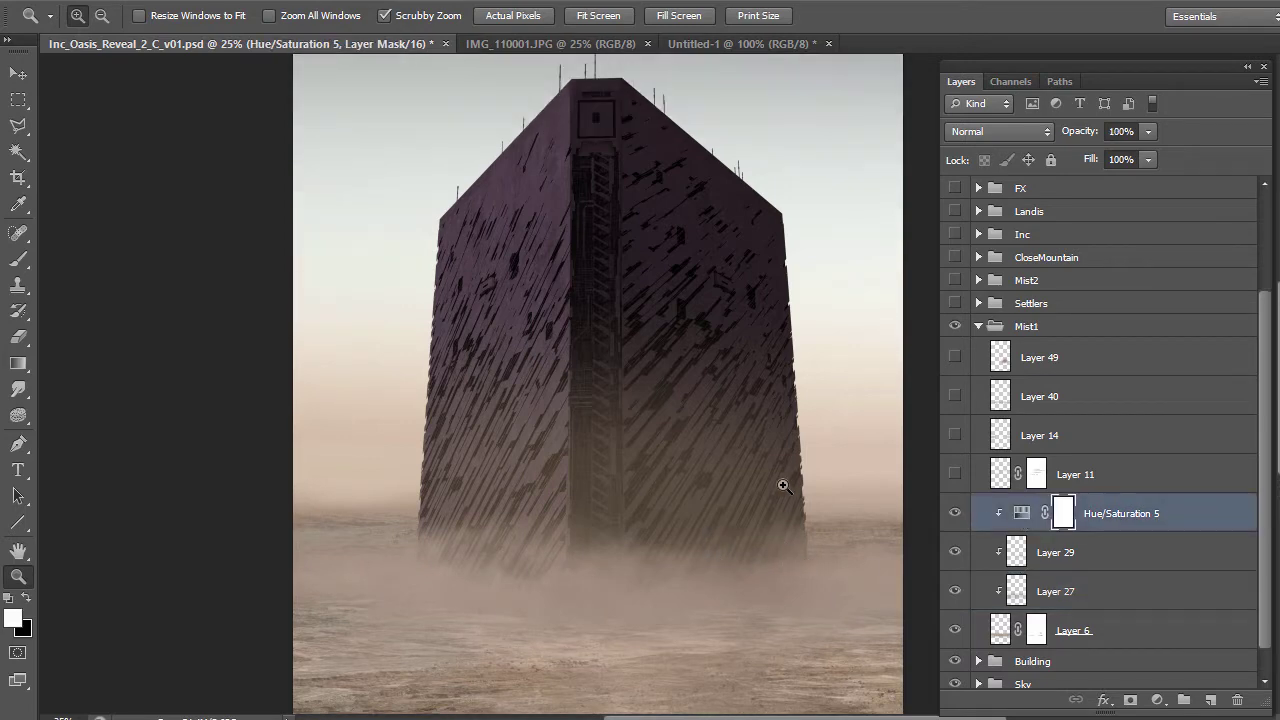
pyautogui.scroll(-1, 783, 485)
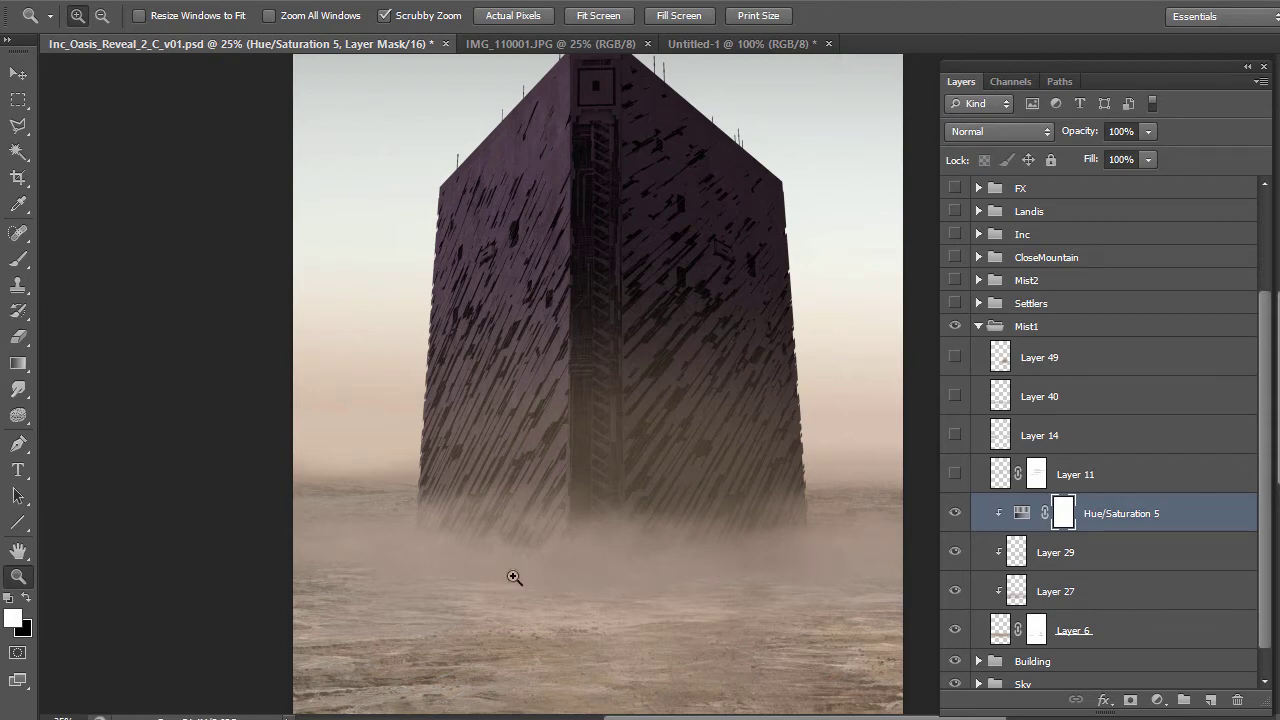
# Show Layer 11 in the Mist1 group and compare the building with and without its mist, leaving it shown
pyautogui.click(956, 474)
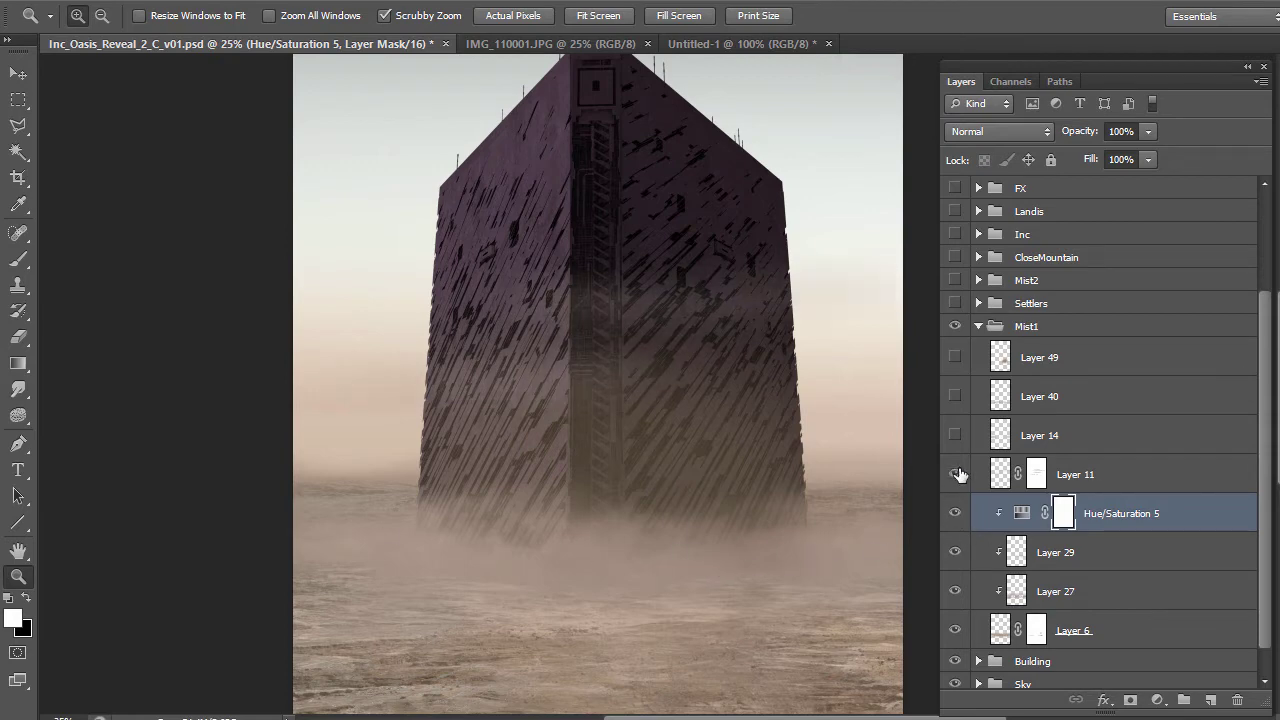
pyautogui.scroll(2, 961, 475)
pyautogui.scroll(3, 621, 366)
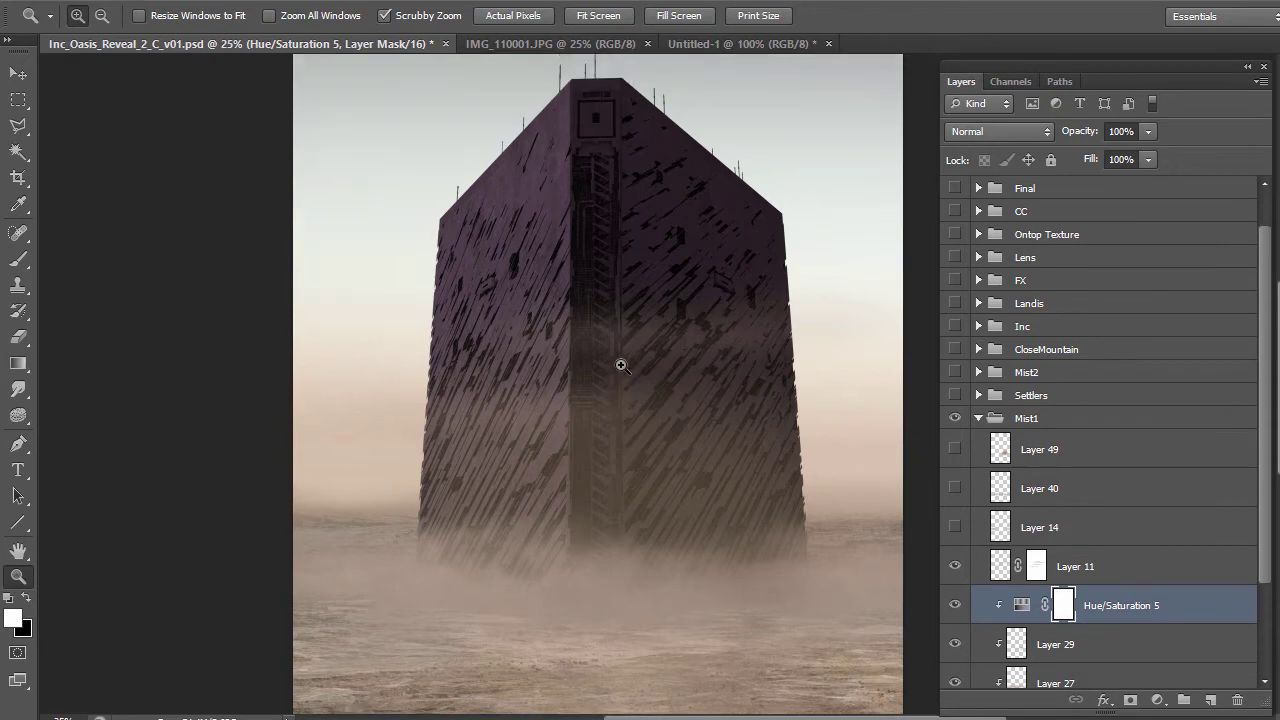
pyautogui.scroll(-2, 621, 366)
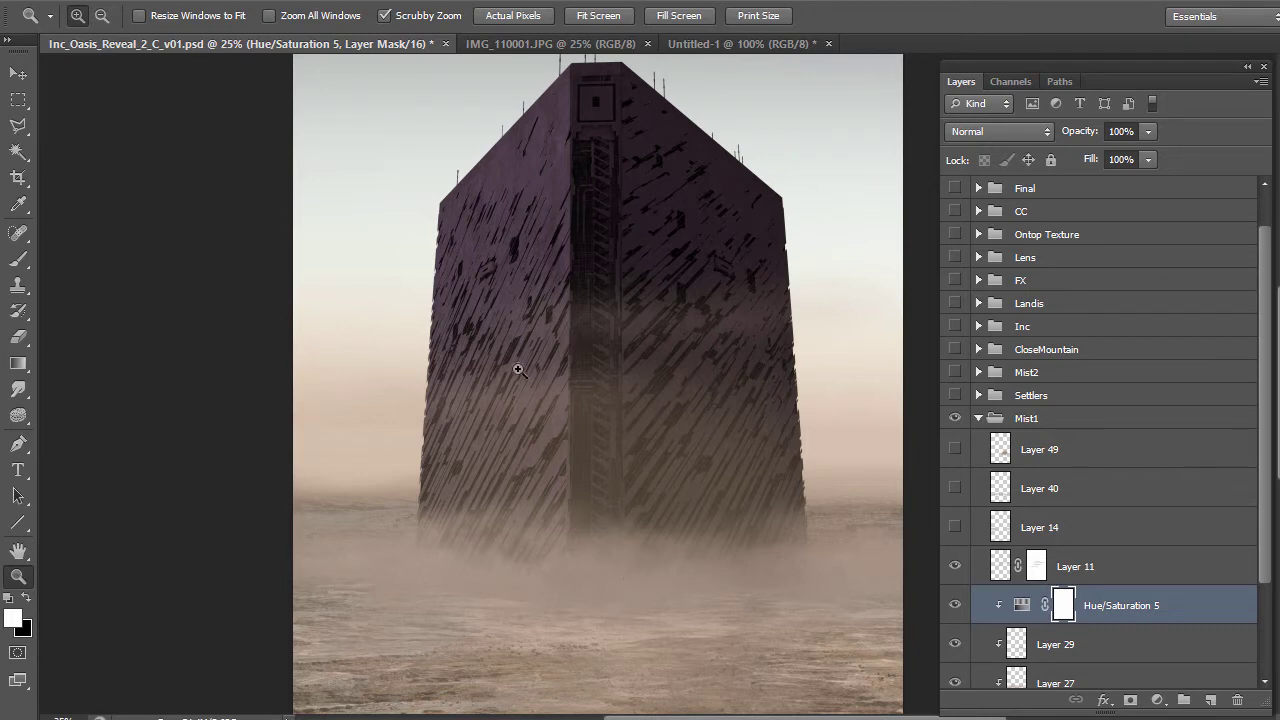
pyautogui.click(955, 566)
pyautogui.click(955, 566)
pyautogui.scroll(1, 595, 403)
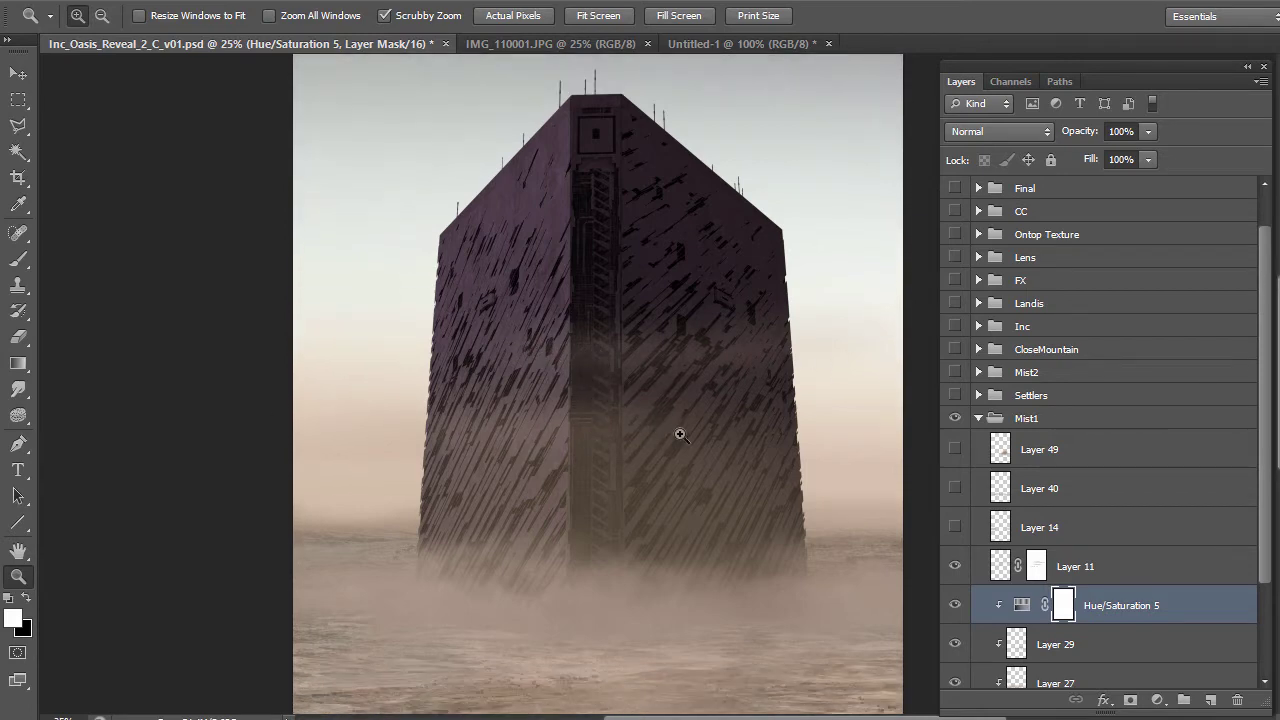
# Show Layer 14 in the Mist1 group, comparing the scene with and without it
pyautogui.click(955, 527)
pyautogui.click(955, 527)
pyautogui.click(955, 527)
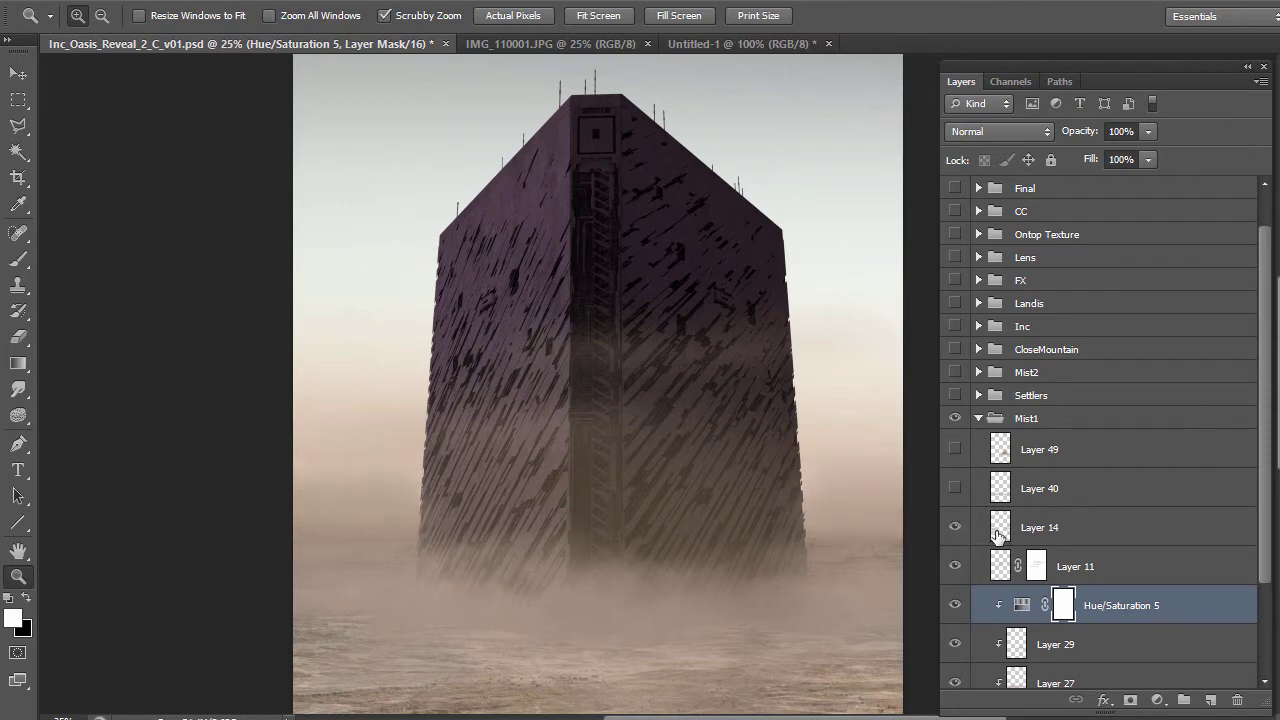
# Select Layer 14 and show Layer 40 and Layer 49 in the Mist1 group, examining the mist at the building's base
pyautogui.click(991, 529)
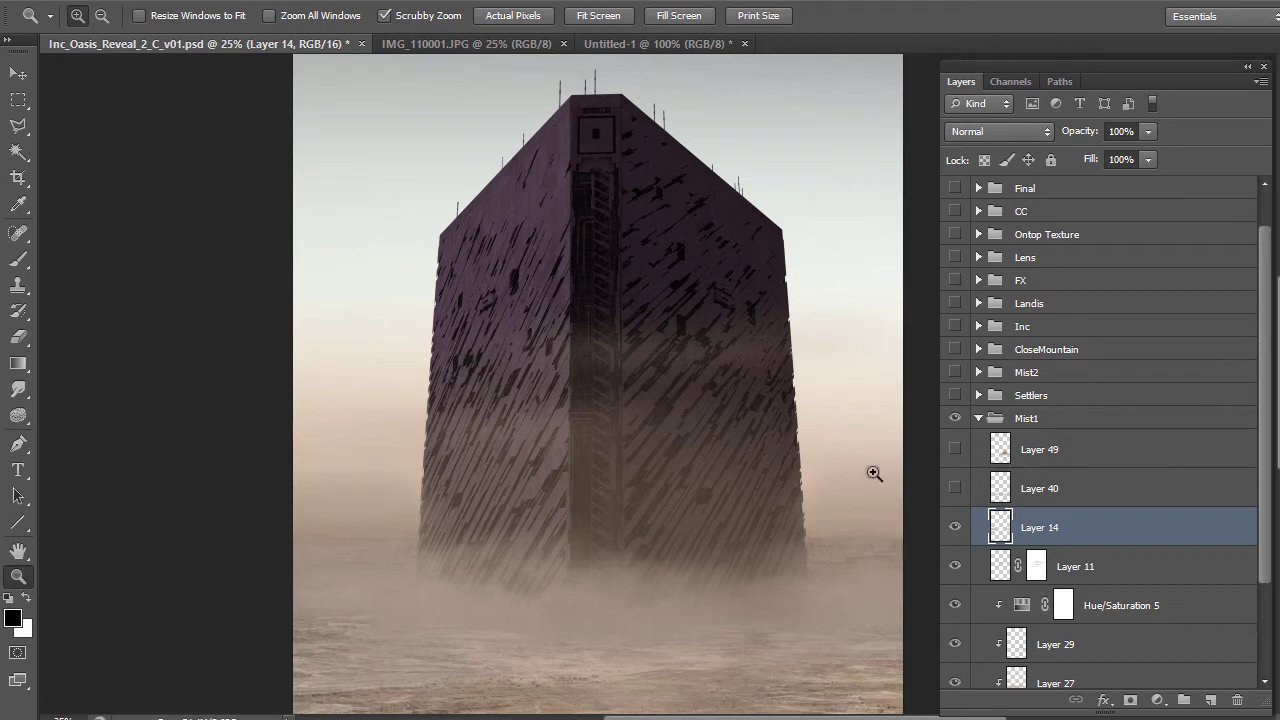
pyautogui.scroll(-1, 979, 501)
pyautogui.click(955, 465)
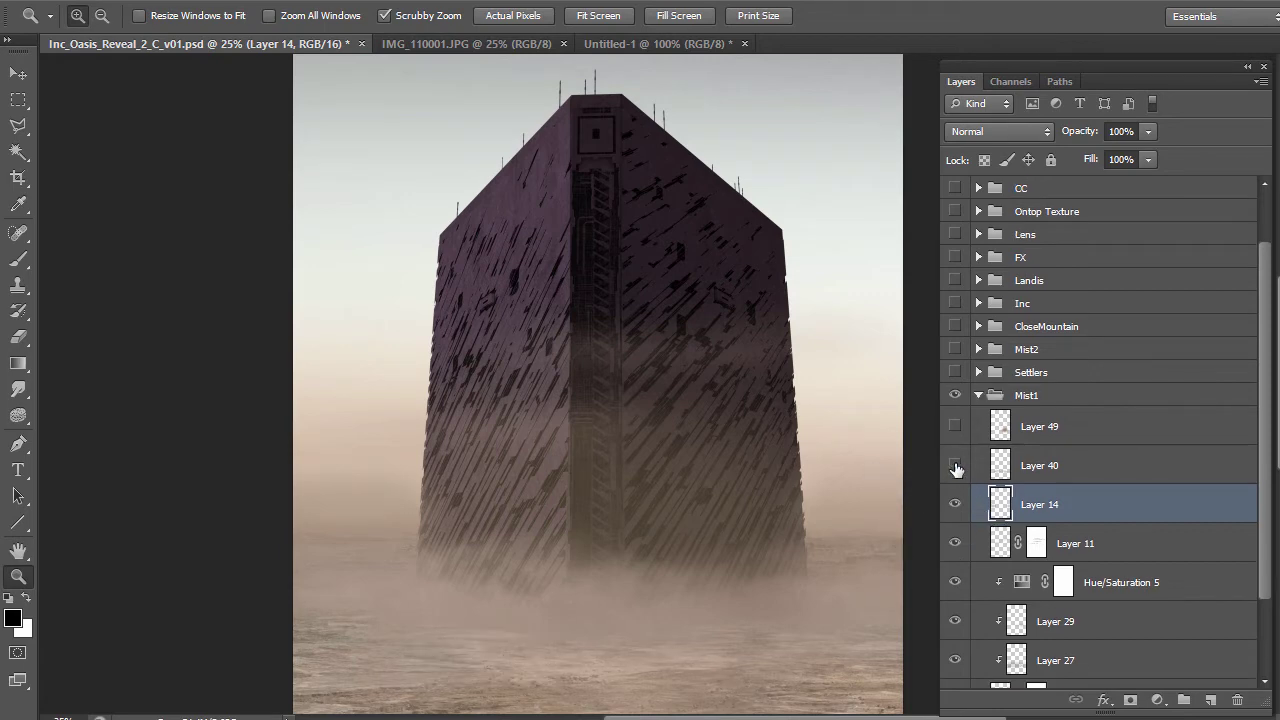
pyautogui.scroll(-2, 689, 557)
pyautogui.scroll(-1, 689, 560)
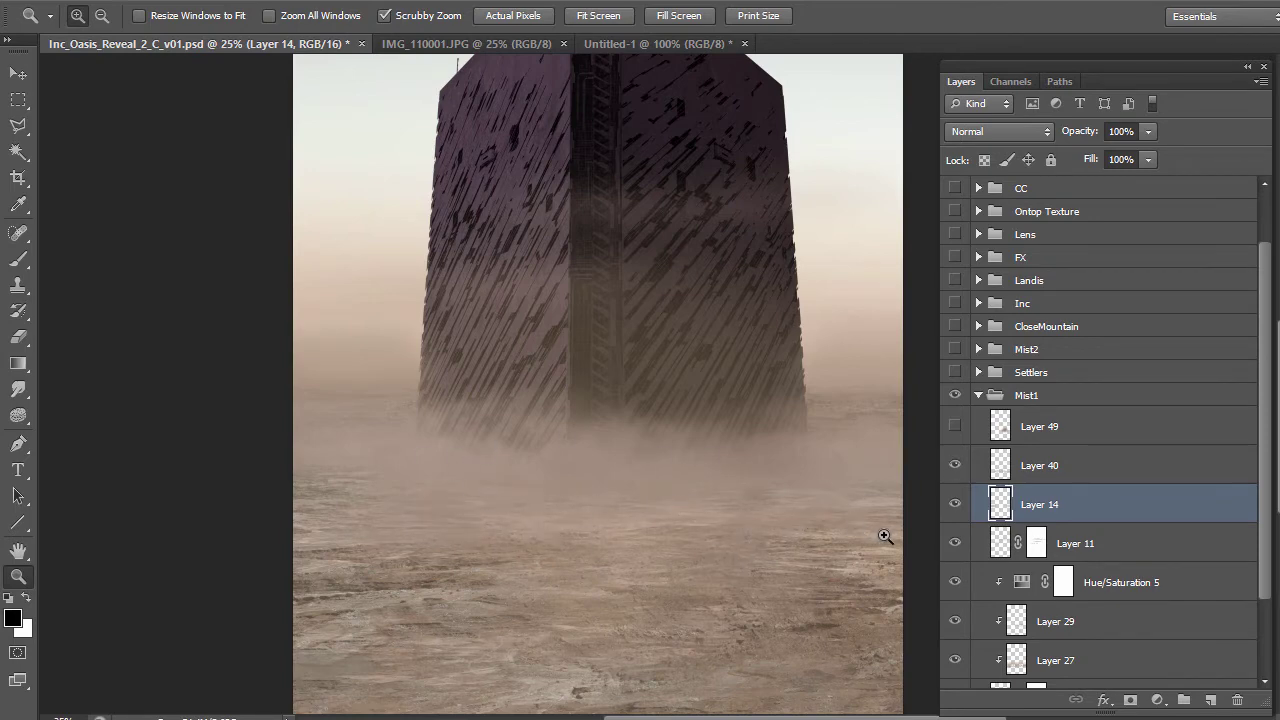
pyautogui.scroll(-1, 1022, 634)
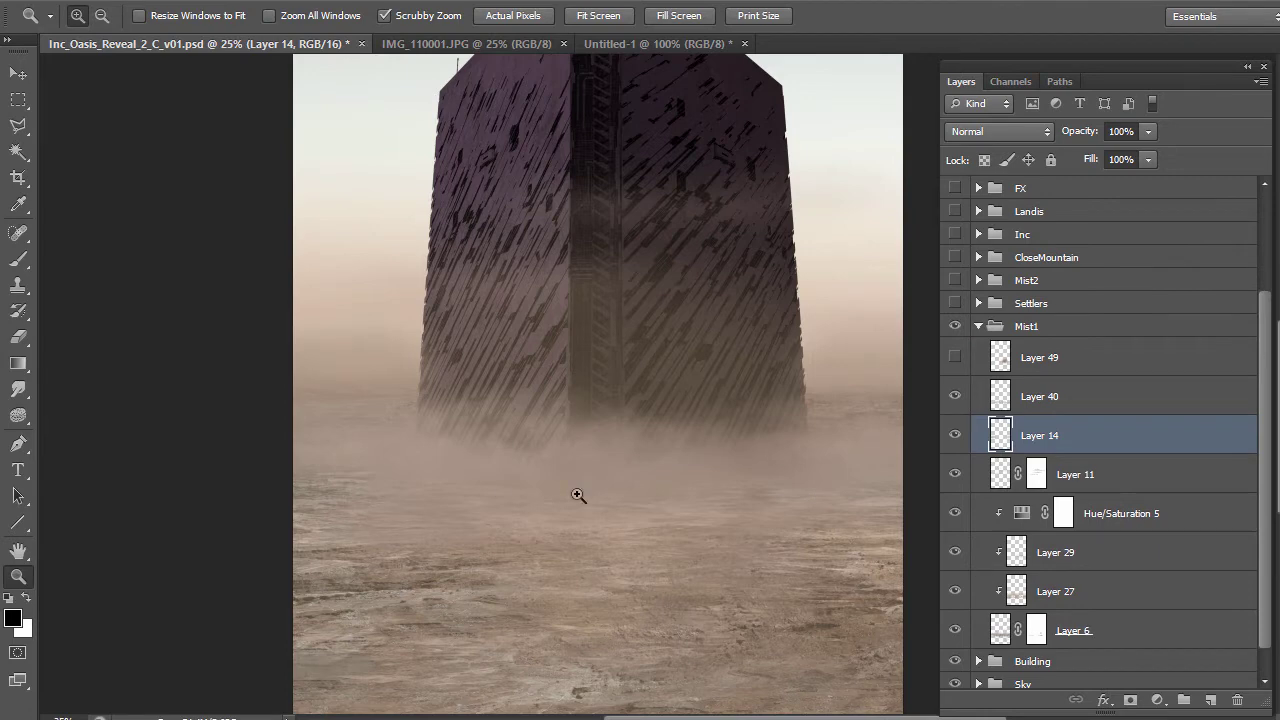
pyautogui.click(954, 357)
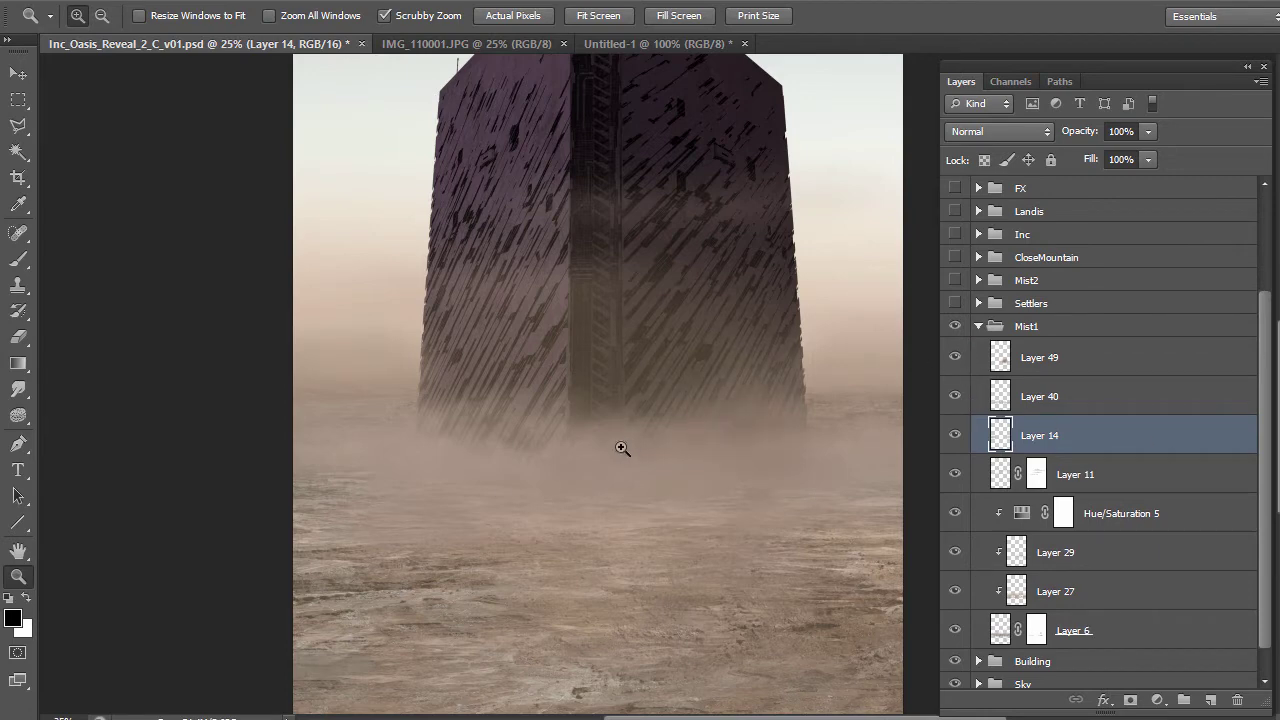
pyautogui.scroll(3, 622, 449)
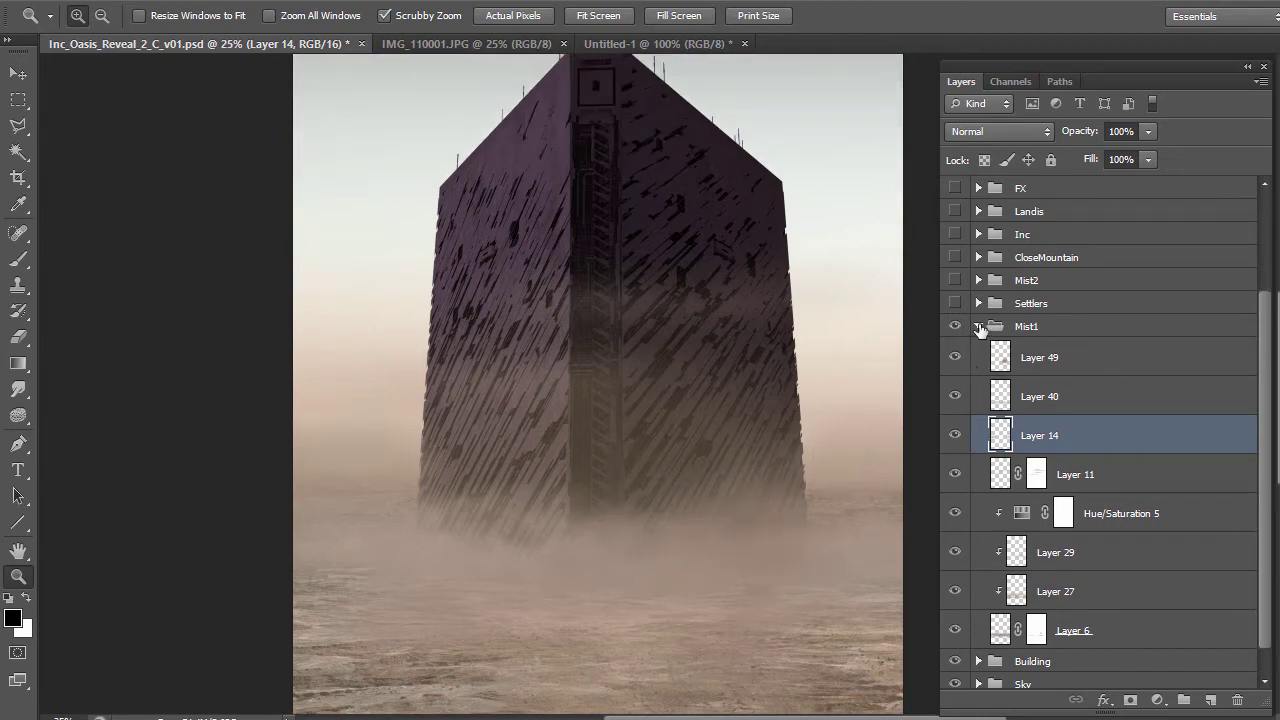
# Collapse the Mist1 group and compare the scene with and without it, leaving it shown
pyautogui.click(979, 327)
pyautogui.click(955, 464)
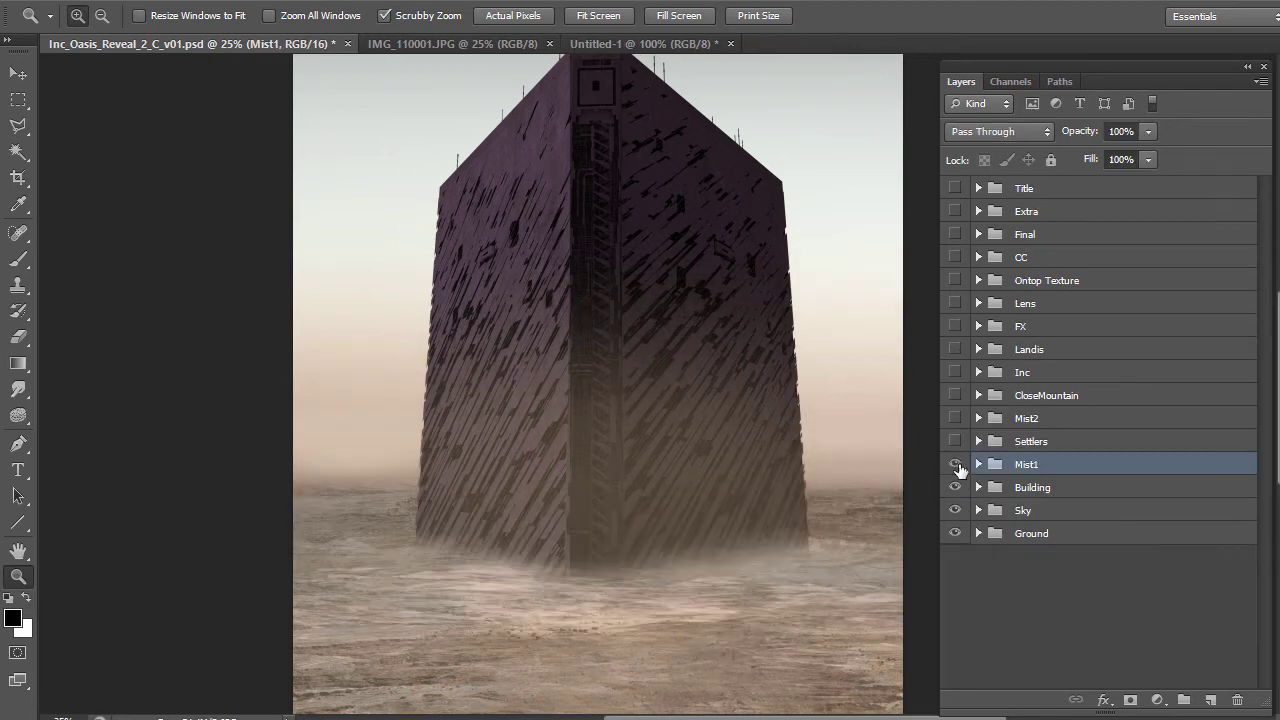
pyautogui.click(955, 464)
pyautogui.click(955, 464)
pyautogui.click(955, 464)
# Show and expand the Settlers group, and hide its Fog2 and Fog layers
pyautogui.click(955, 441)
pyautogui.click(978, 441)
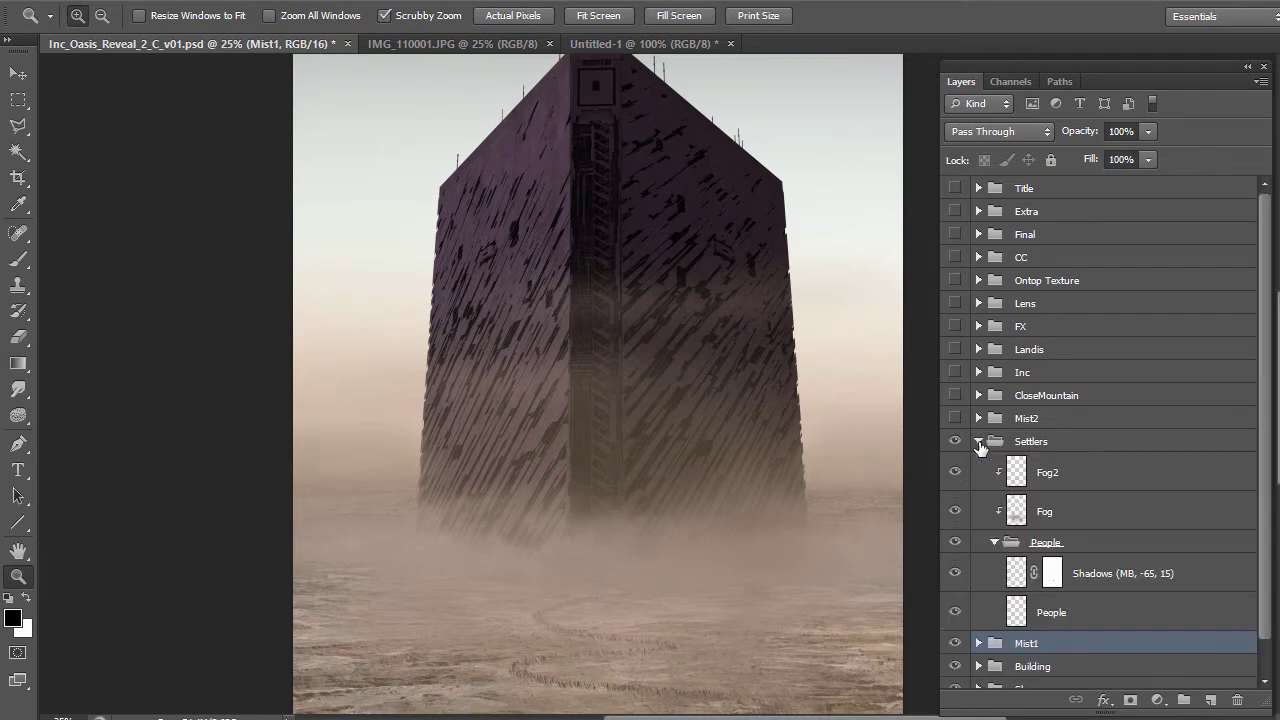
pyautogui.scroll(-1, 967, 541)
pyautogui.moveTo(955, 437); pyautogui.dragTo(955, 476)
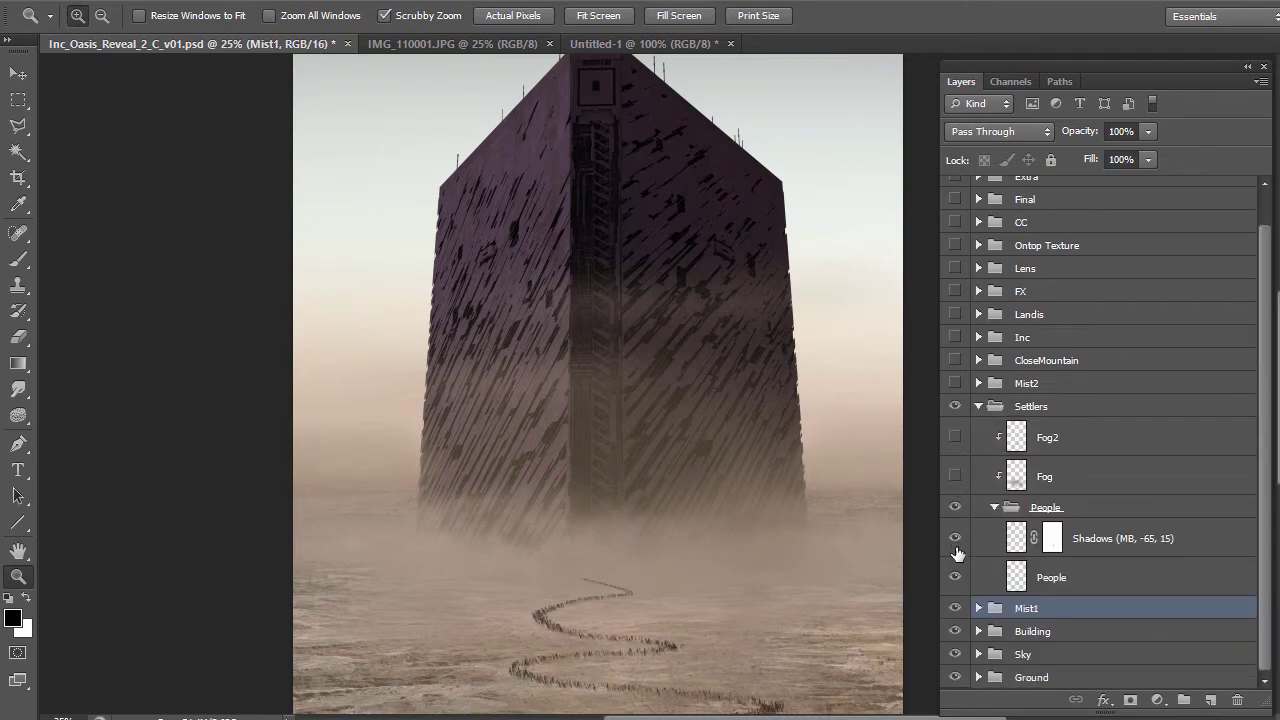
# Compare the line of people up close with and without the Shadows layer, leaving it shown
pyautogui.click(955, 538)
pyautogui.moveTo(670, 608); pyautogui.dragTo(738, 459)
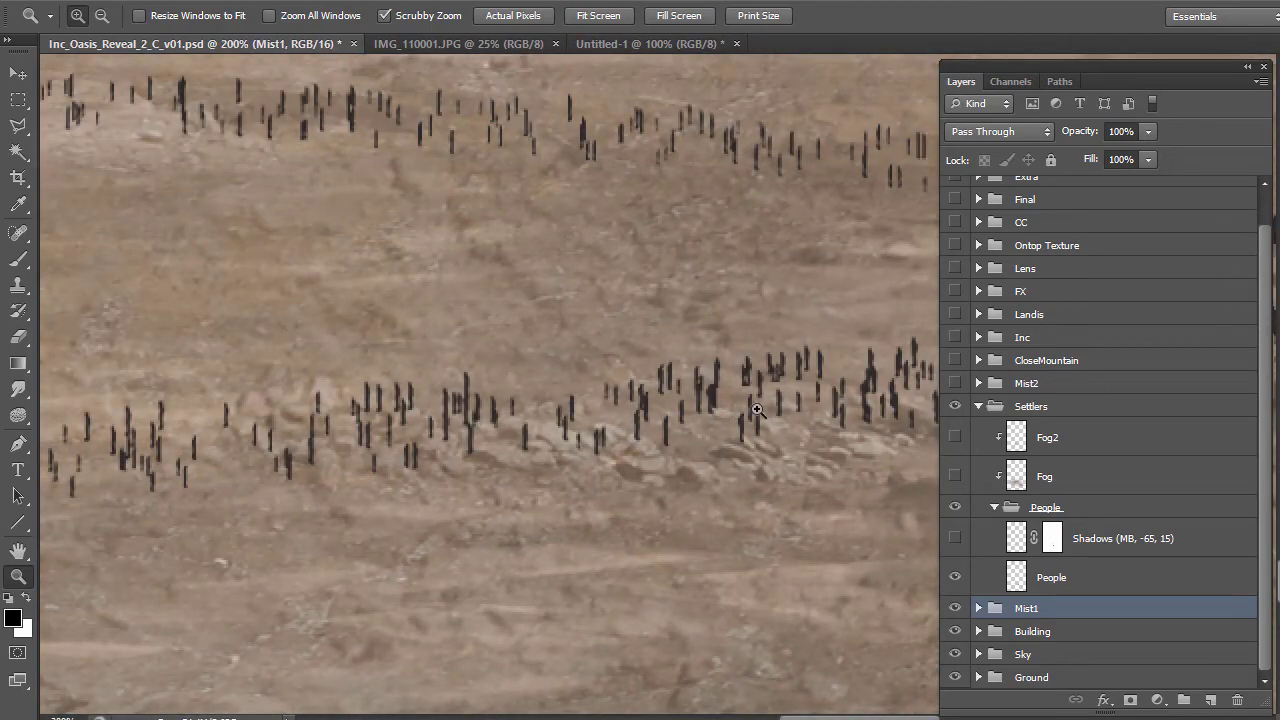
pyautogui.moveTo(580, 427); pyautogui.dragTo(578, 428)
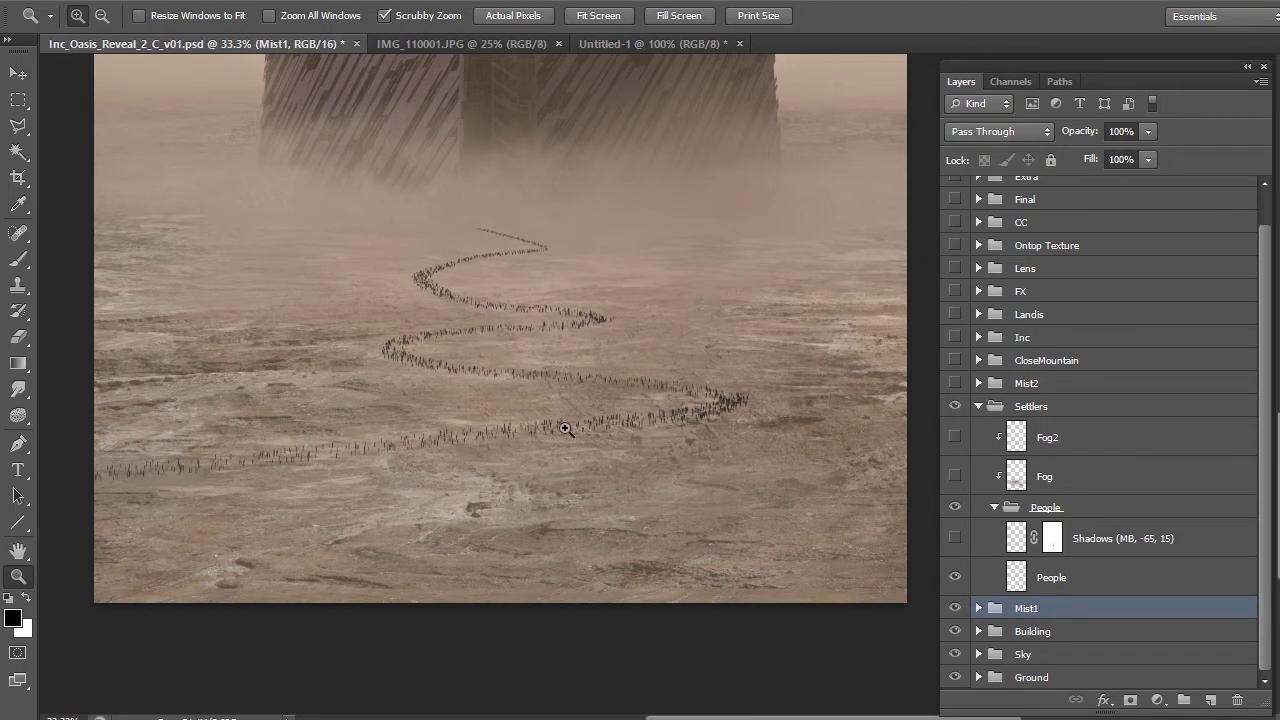
pyautogui.moveTo(565, 428); pyautogui.dragTo(565, 428)
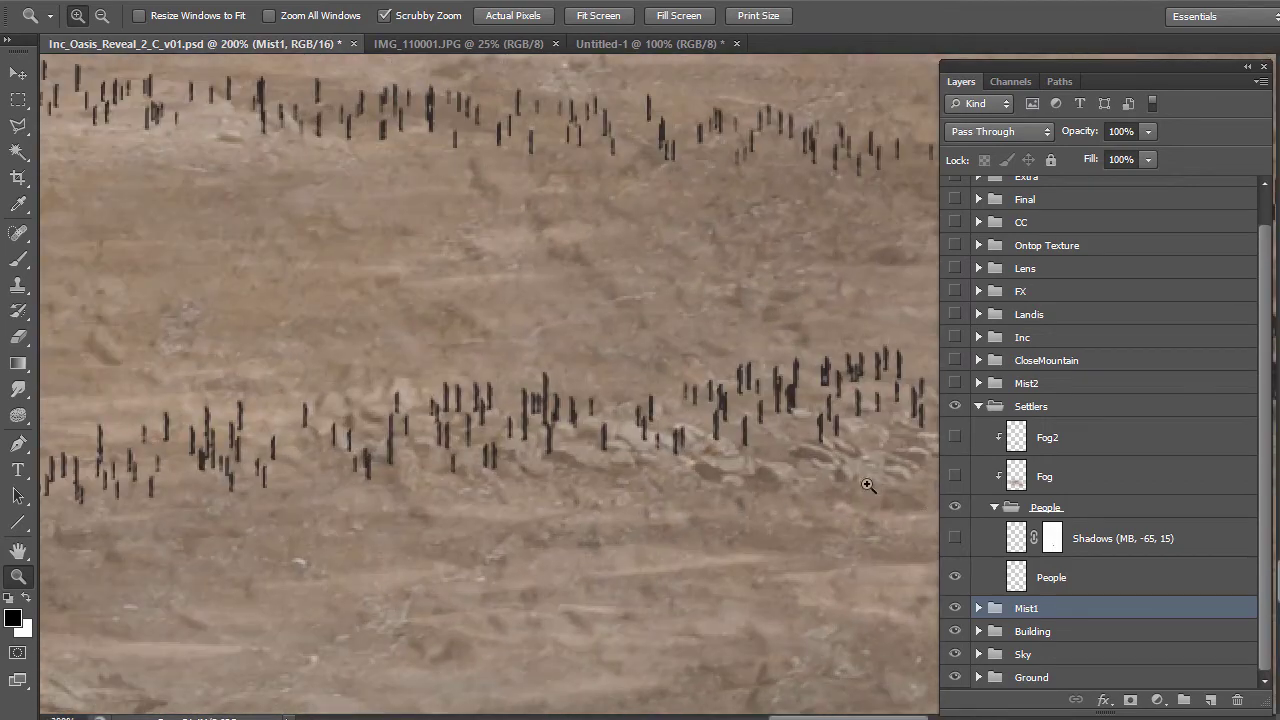
pyautogui.click(955, 538)
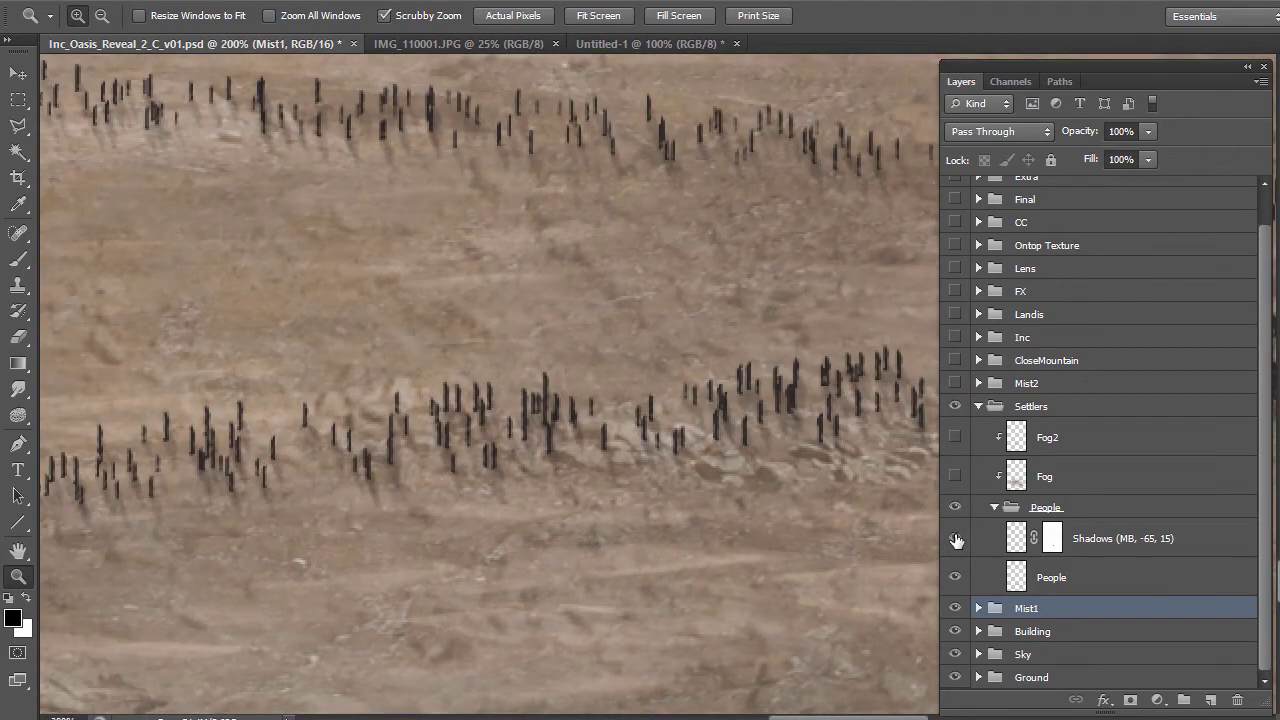
pyautogui.keyDown('alt'); pyautogui.click(562, 467); pyautogui.keyUp('alt')
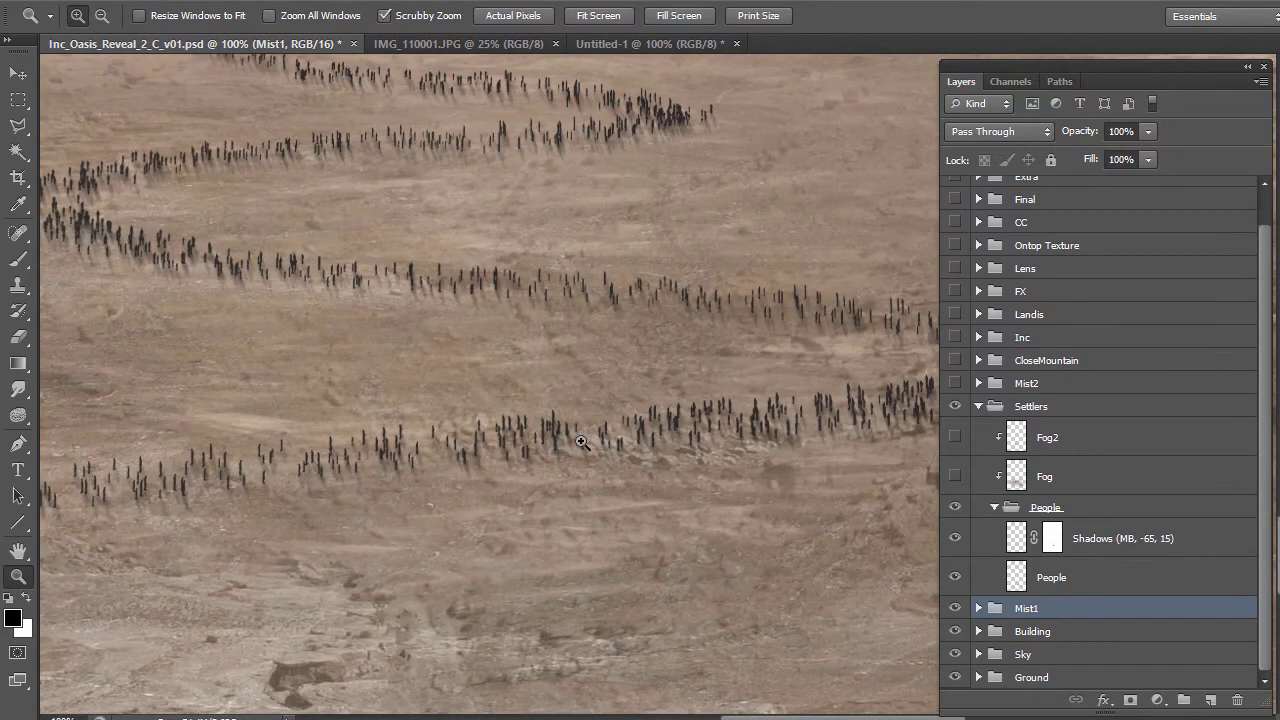
pyautogui.click(956, 539)
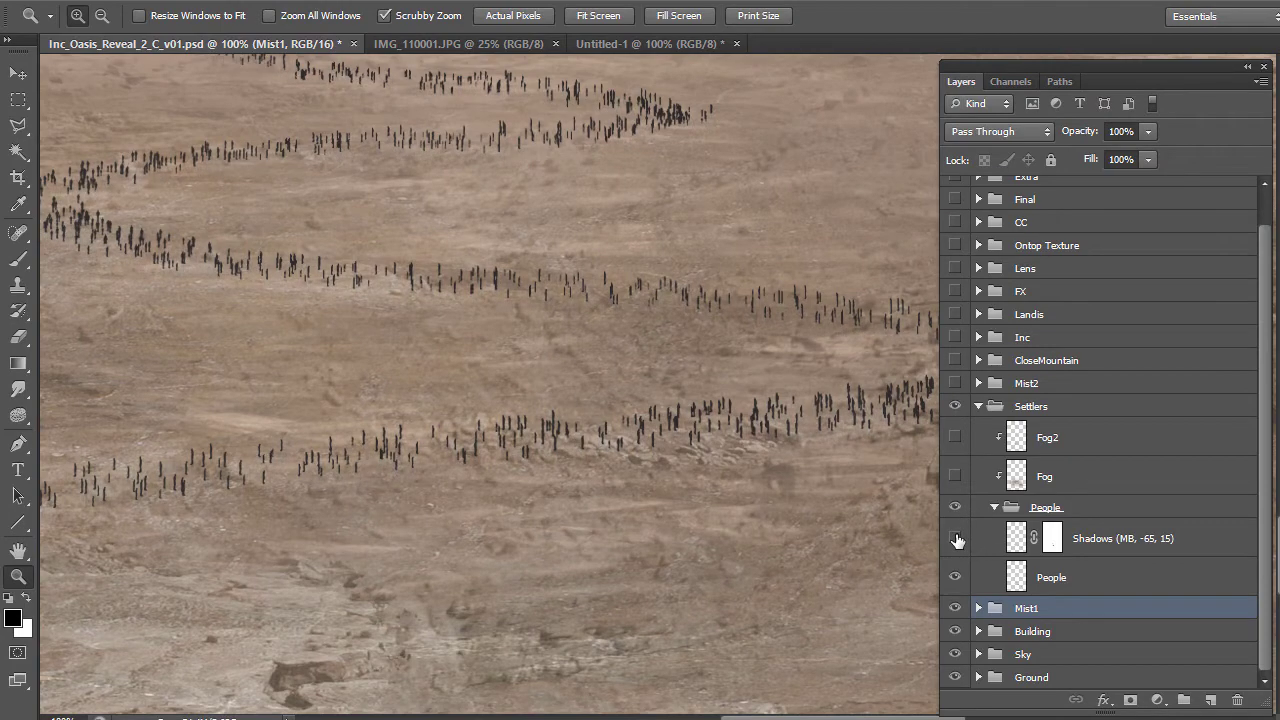
pyautogui.click(956, 539)
# Select the People layer, compare the figures at 200% with and without their shadows, and select the Shadows layer
pyautogui.click(1016, 577)
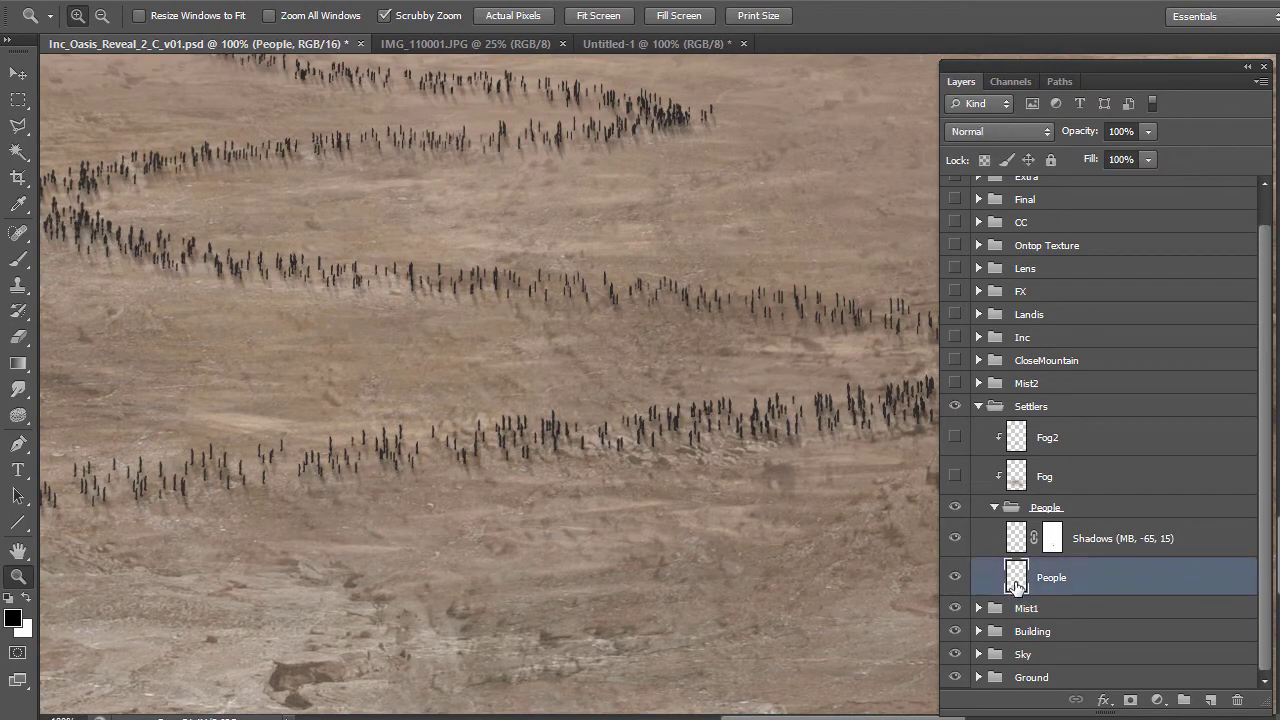
pyautogui.click(673, 425)
pyautogui.click(956, 538)
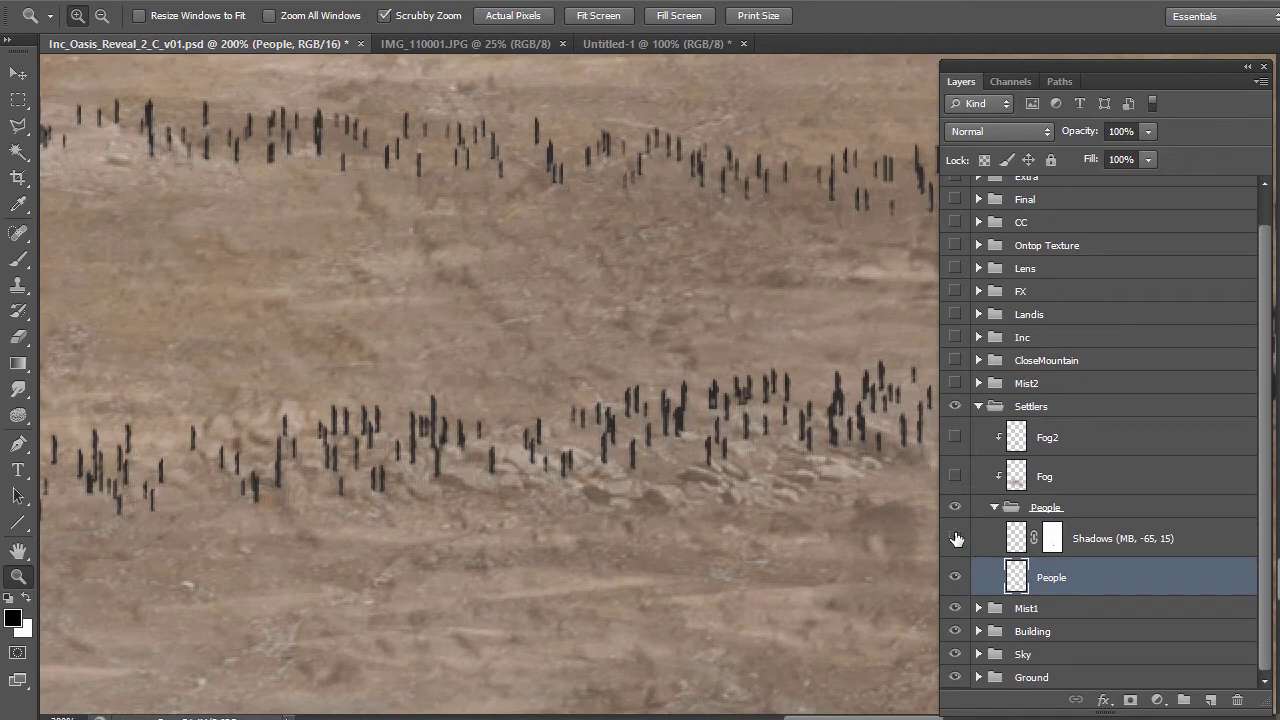
pyautogui.click(956, 538)
pyautogui.click(1016, 538)
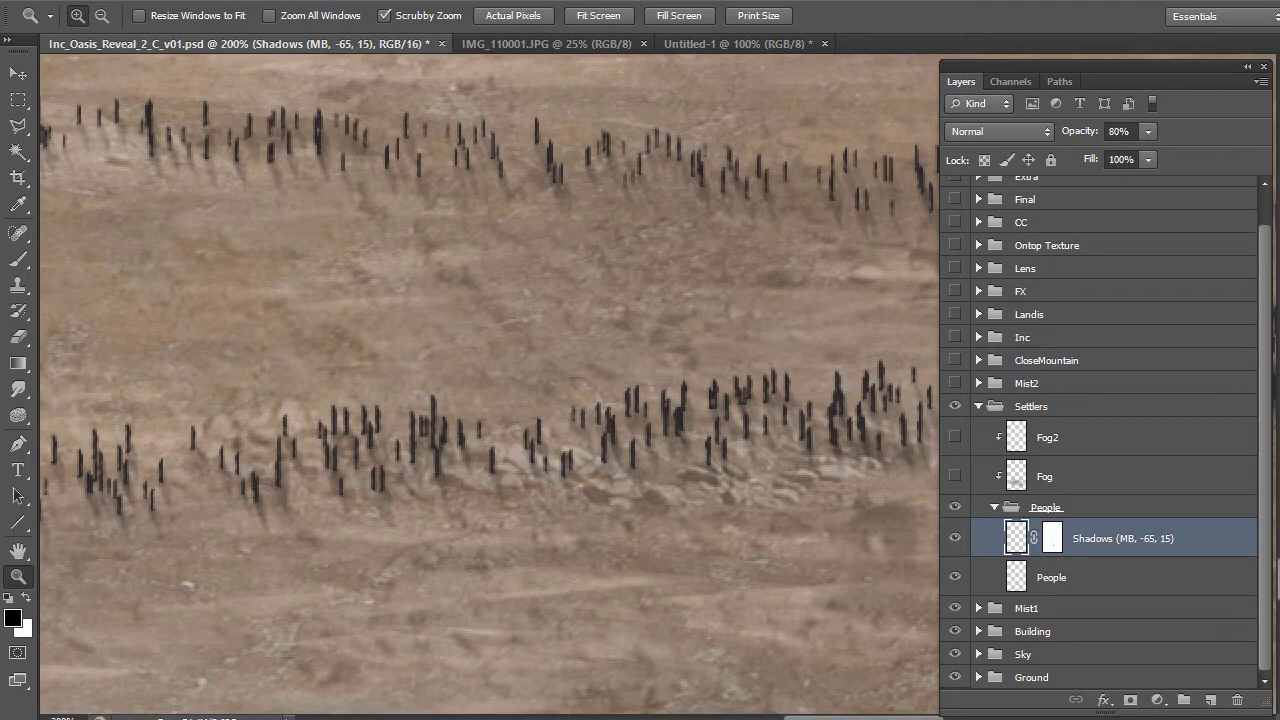
# Preview a Motion Blur on the Shadows layer at an angle of -45° and a distance of 30 pixels without applying it
pyautogui.hotkey('alt', 't')
pyautogui.moveTo(378, 188)
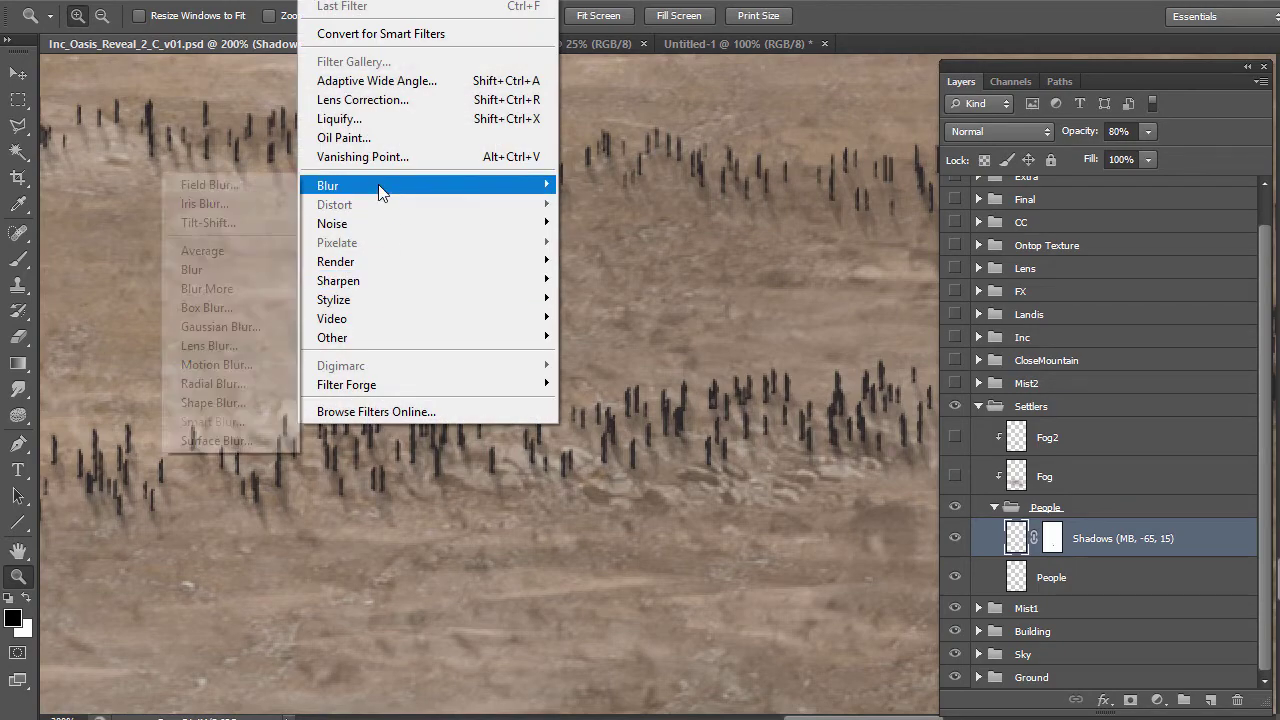
pyautogui.click(242, 363)
pyautogui.moveTo(94, 120); pyautogui.dragTo(550, 117)
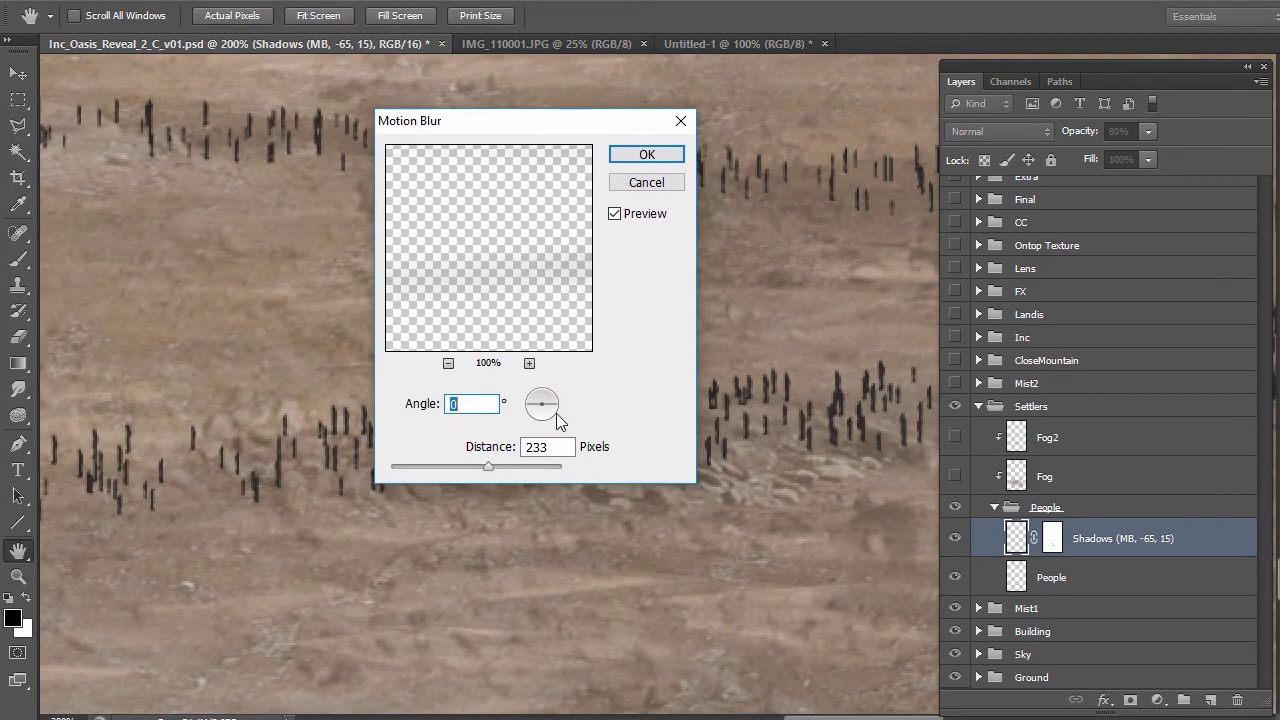
pyautogui.click(550, 414)
pyautogui.moveTo(555, 420); pyautogui.dragTo(556, 418)
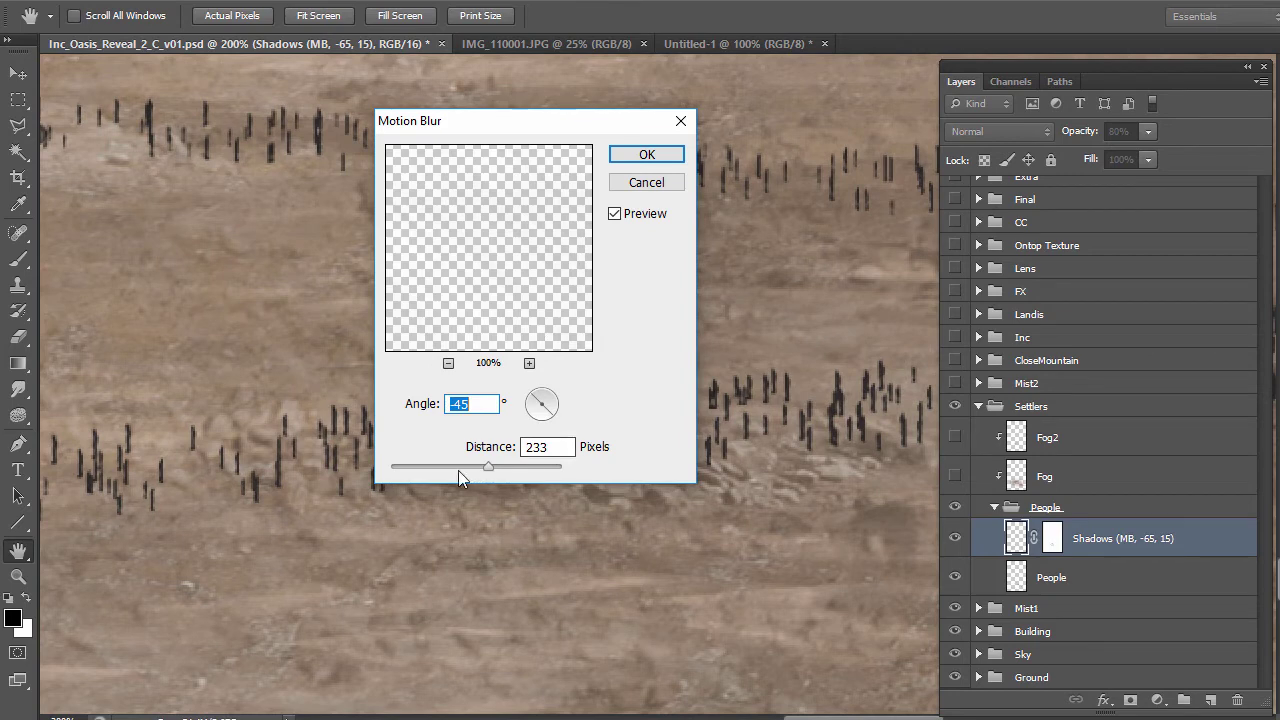
pyautogui.moveTo(458, 470); pyautogui.dragTo(418, 469)
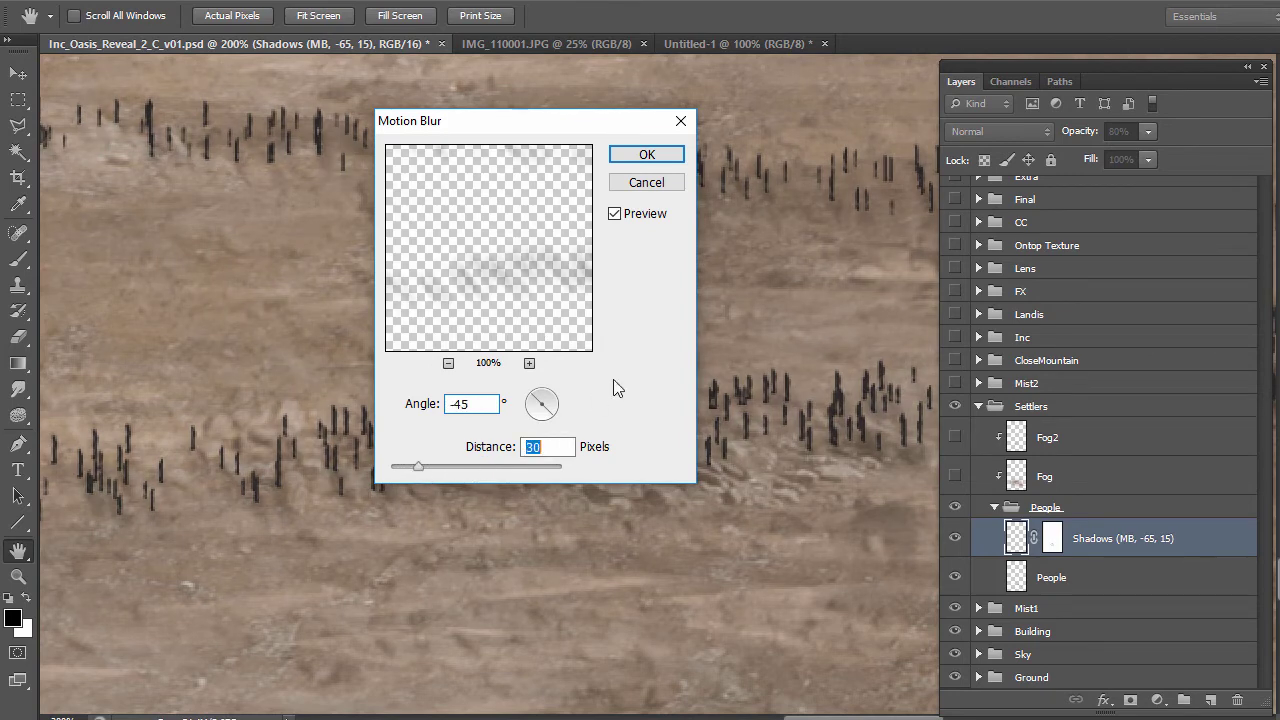
pyautogui.click(636, 184)
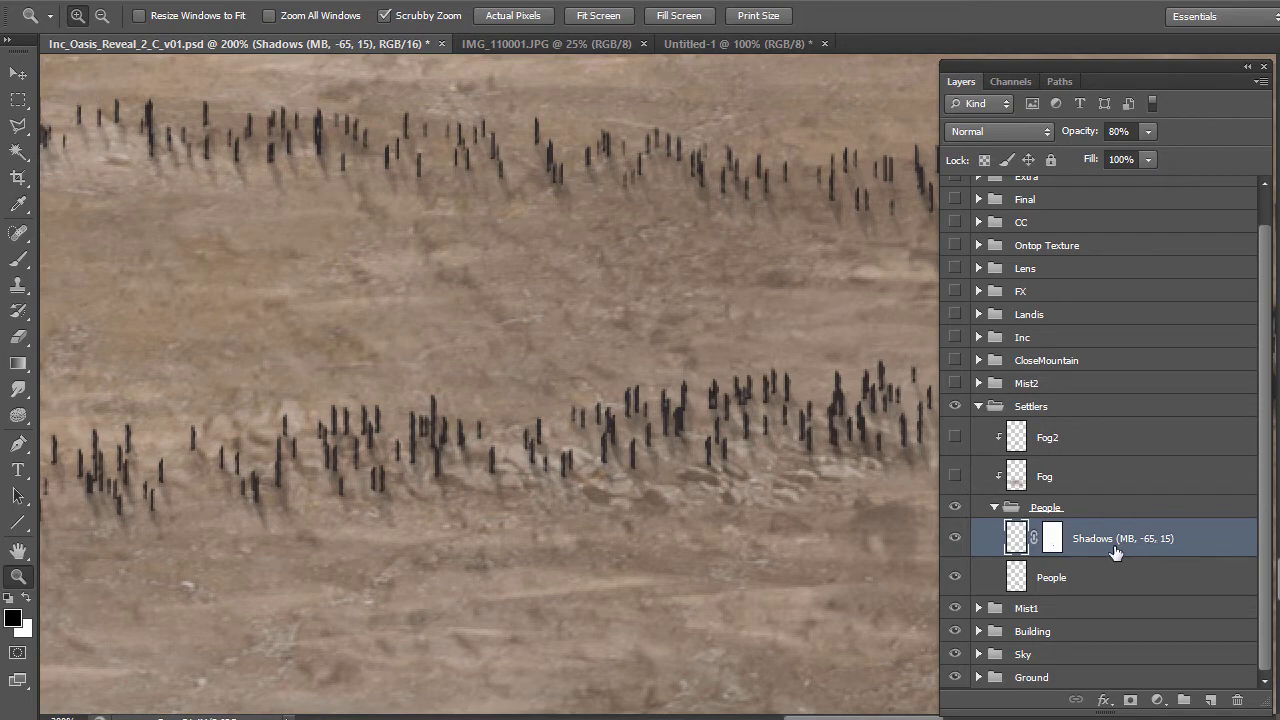
# Select the People layer and the Shadows layer in turn, and examine the winding line of settlers up close and from afar
pyautogui.click(1018, 578)
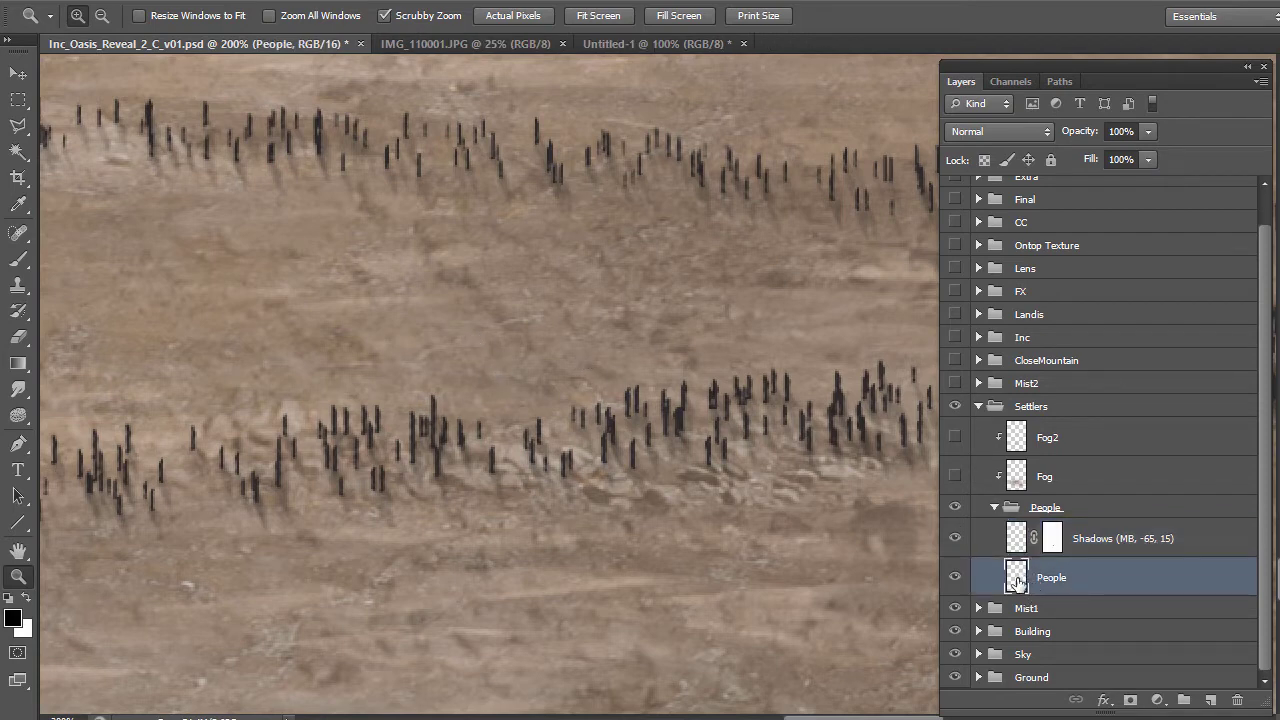
pyautogui.click(1130, 543)
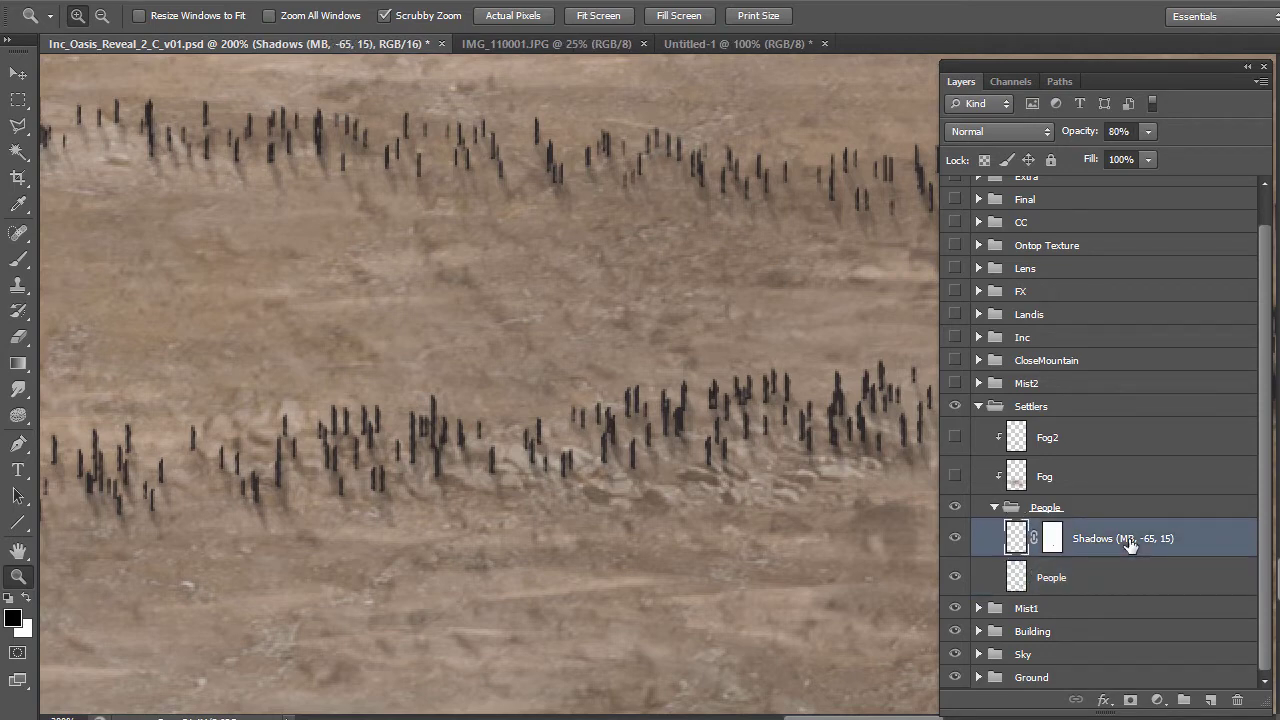
pyautogui.keyDown('alt'); pyautogui.click(550, 432); pyautogui.keyUp('alt')
pyautogui.keyDown('alt'); pyautogui.click(550, 432); pyautogui.keyUp('alt')
pyautogui.keyDown('alt'); pyautogui.click(550, 432); pyautogui.keyUp('alt')
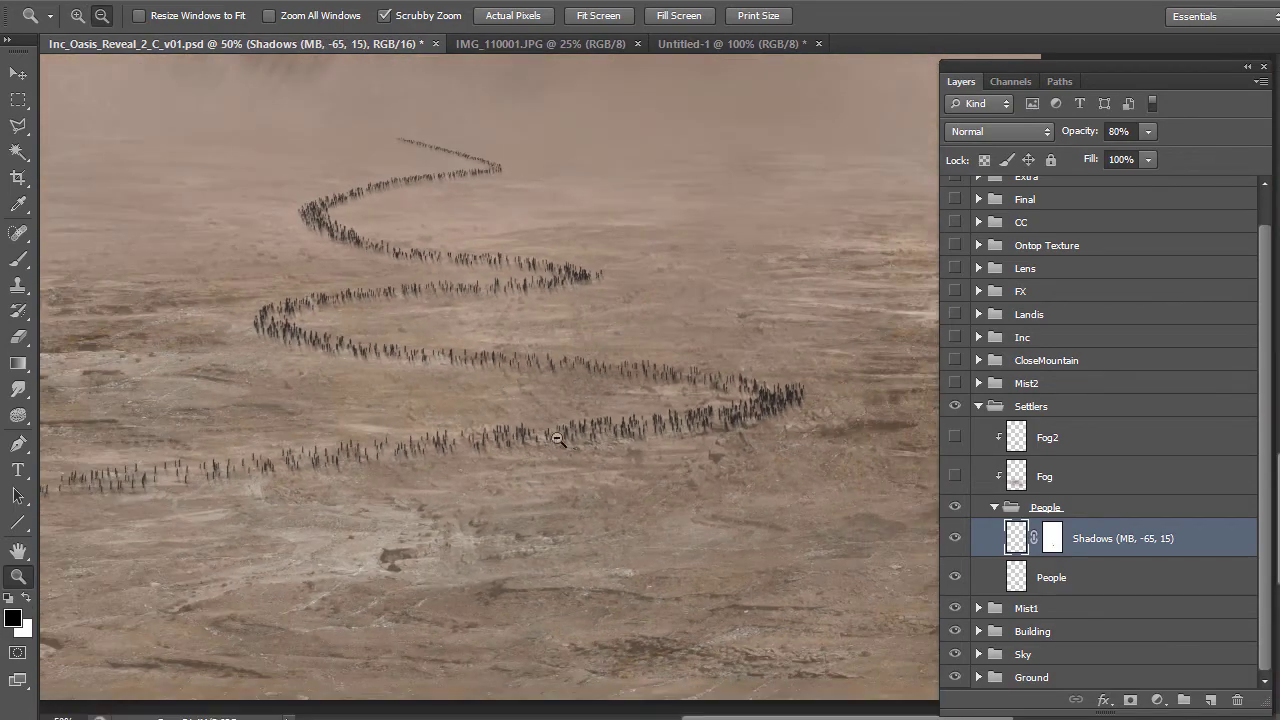
pyautogui.keyDown('alt'); pyautogui.click(422, 425); pyautogui.keyUp('alt')
pyautogui.click(401, 313)
pyautogui.click(405, 304)
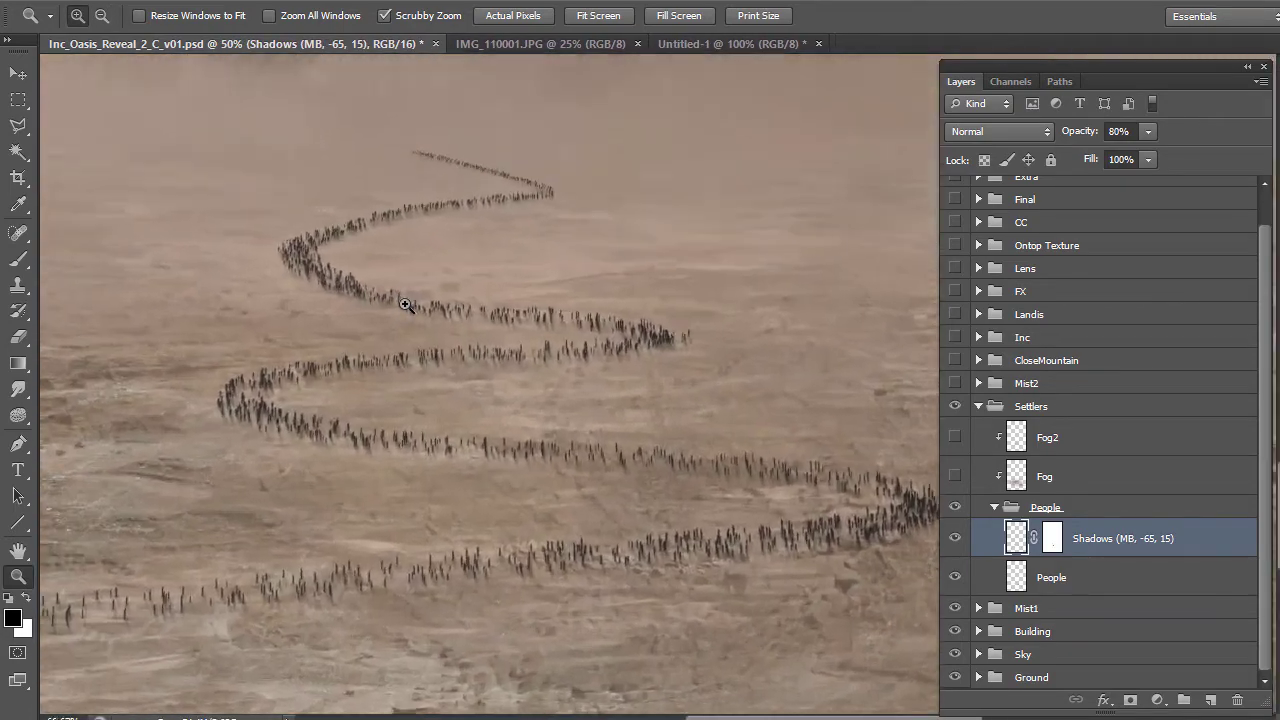
pyautogui.click(405, 304)
pyautogui.click(405, 304)
pyautogui.keyDown('alt'); pyautogui.click(540, 388); pyautogui.keyUp('alt')
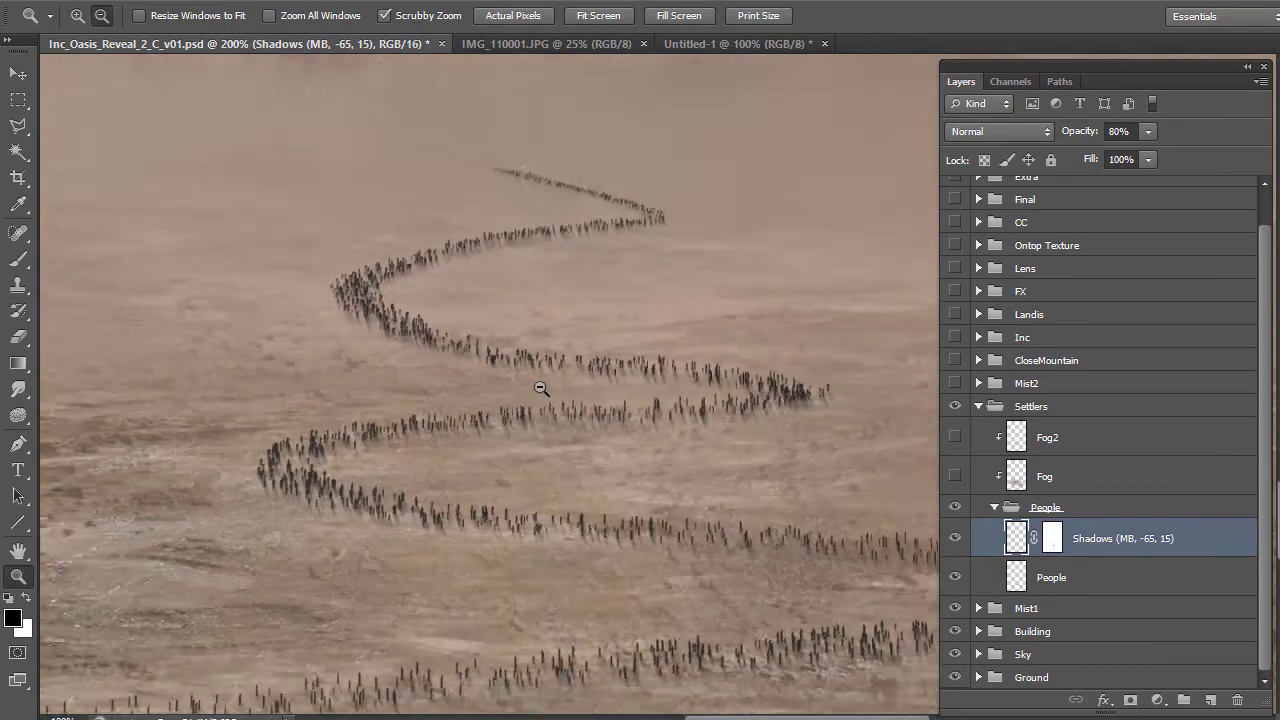
pyautogui.keyDown('alt'); pyautogui.click(540, 388); pyautogui.keyUp('alt')
pyautogui.keyDown('alt'); pyautogui.click(540, 388); pyautogui.keyUp('alt')
pyautogui.keyDown('alt'); pyautogui.click(540, 388); pyautogui.keyUp('alt')
pyautogui.keyDown('alt'); pyautogui.click(527, 475); pyautogui.keyUp('alt')
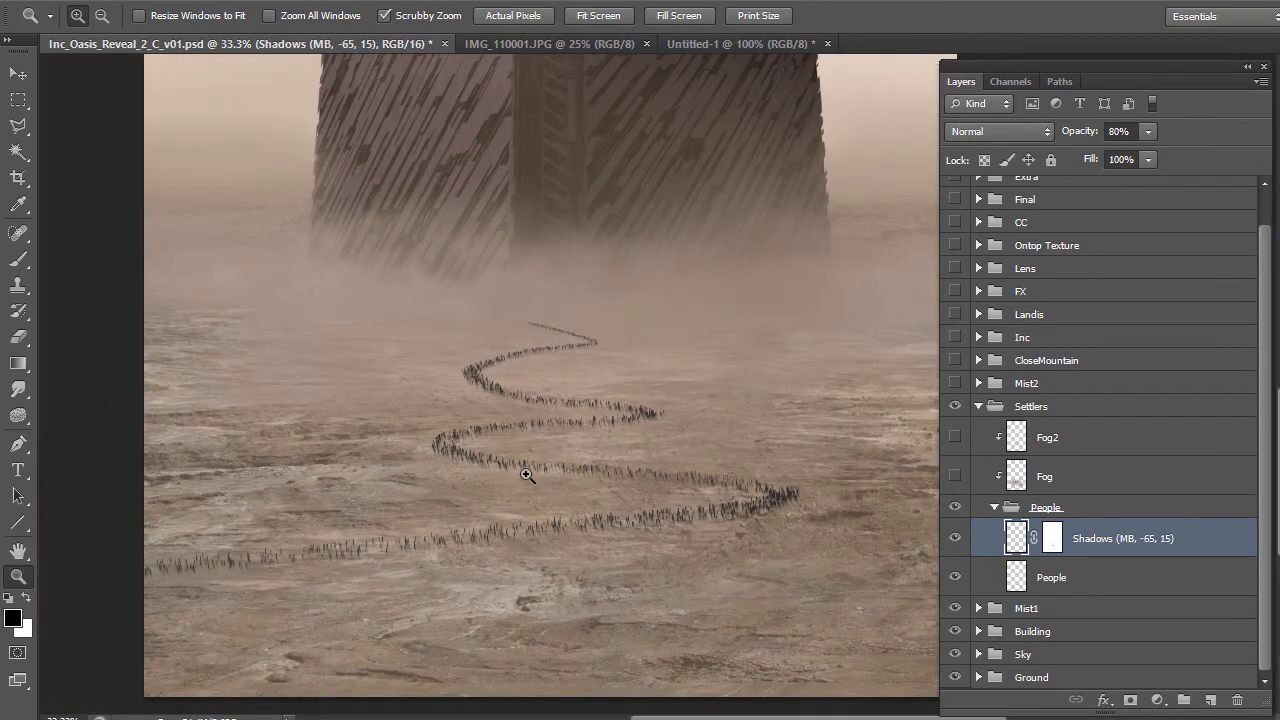
# Show the Fog and Fog2 layers in the Settlers group and select Fog2
pyautogui.click(955, 477)
pyautogui.click(955, 477)
pyautogui.click(1016, 477)
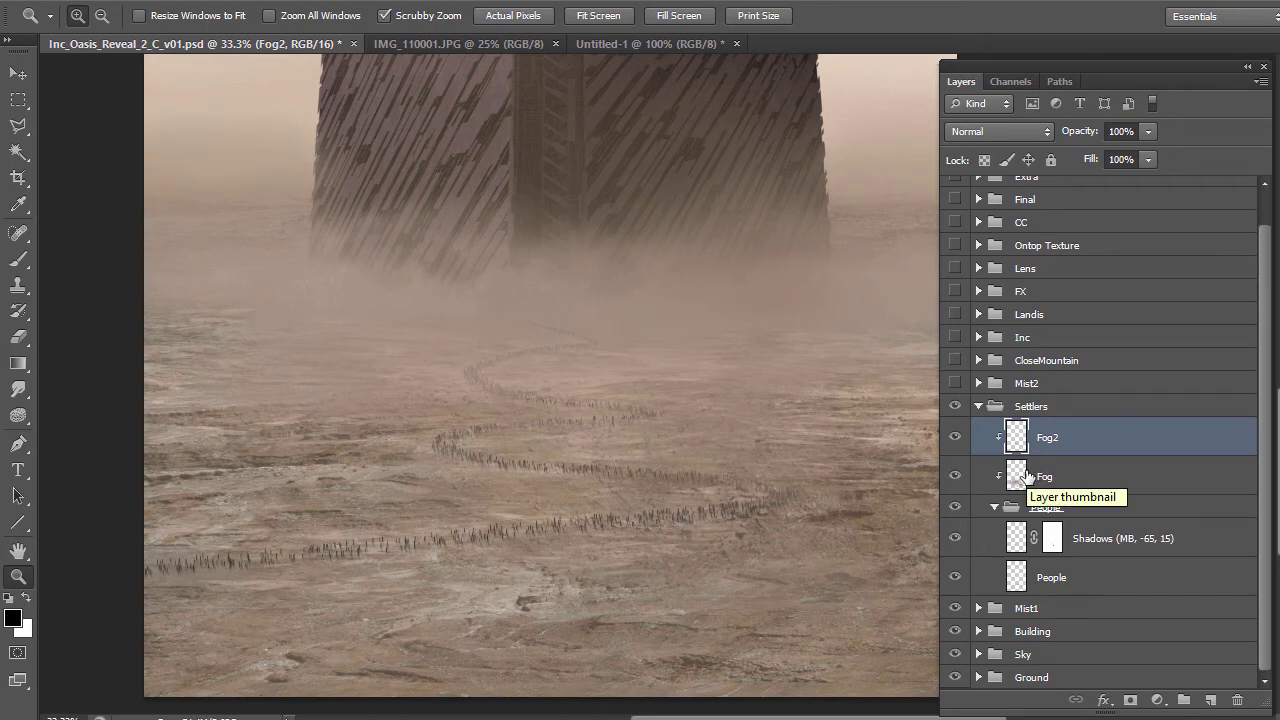
# Compare the settlers with and without the Fog2 layer, leaving it shown
pyautogui.click(956, 436)
pyautogui.click(956, 436)
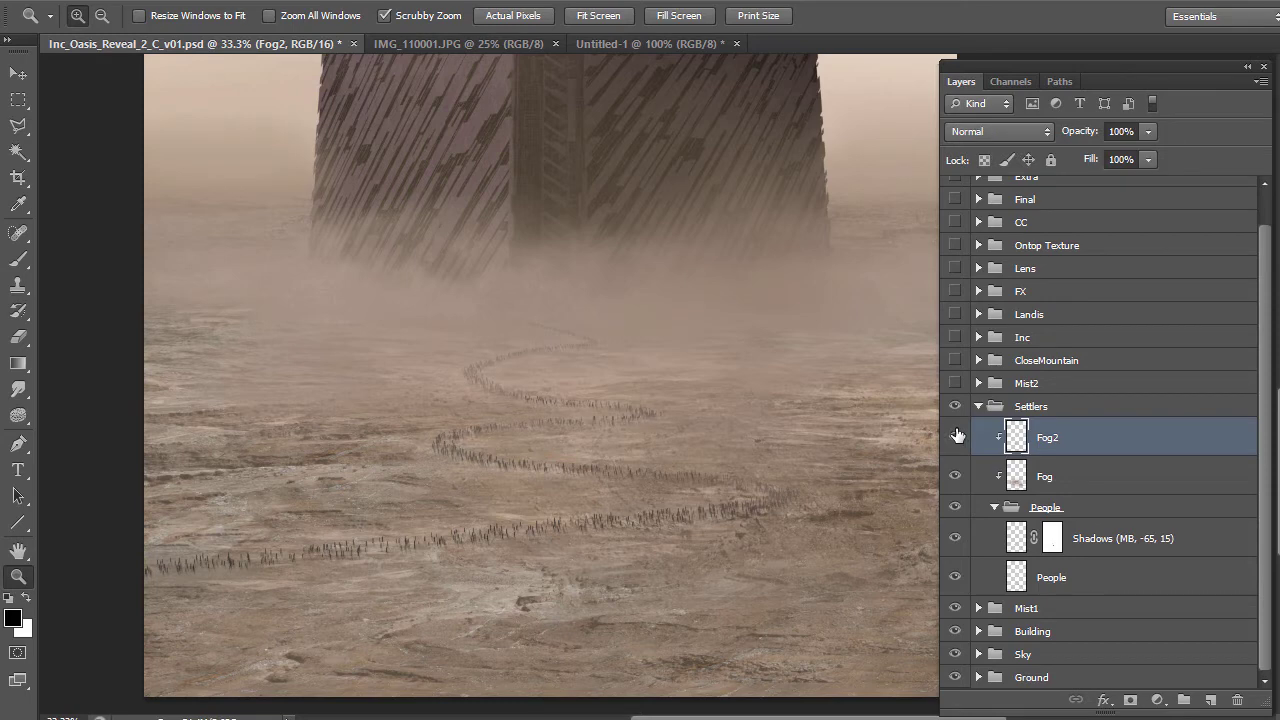
pyautogui.click(956, 436)
pyautogui.click(956, 436)
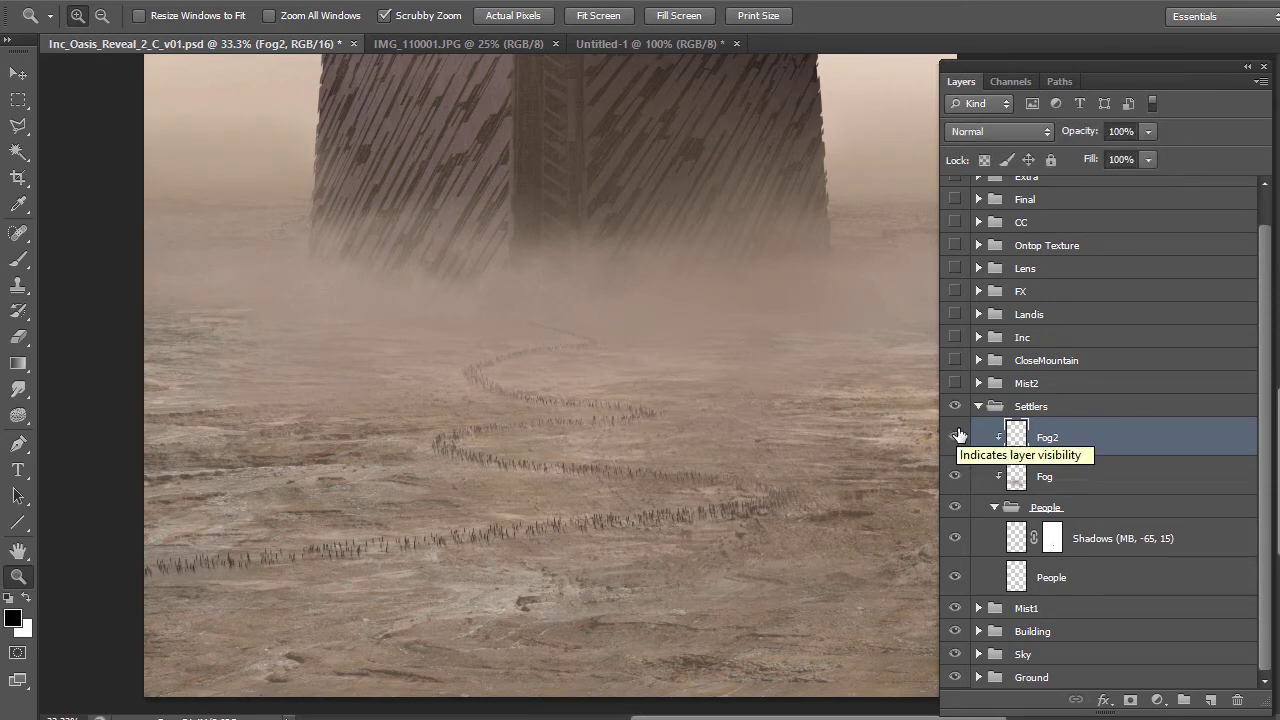
pyautogui.click(955, 440)
pyautogui.click(955, 440)
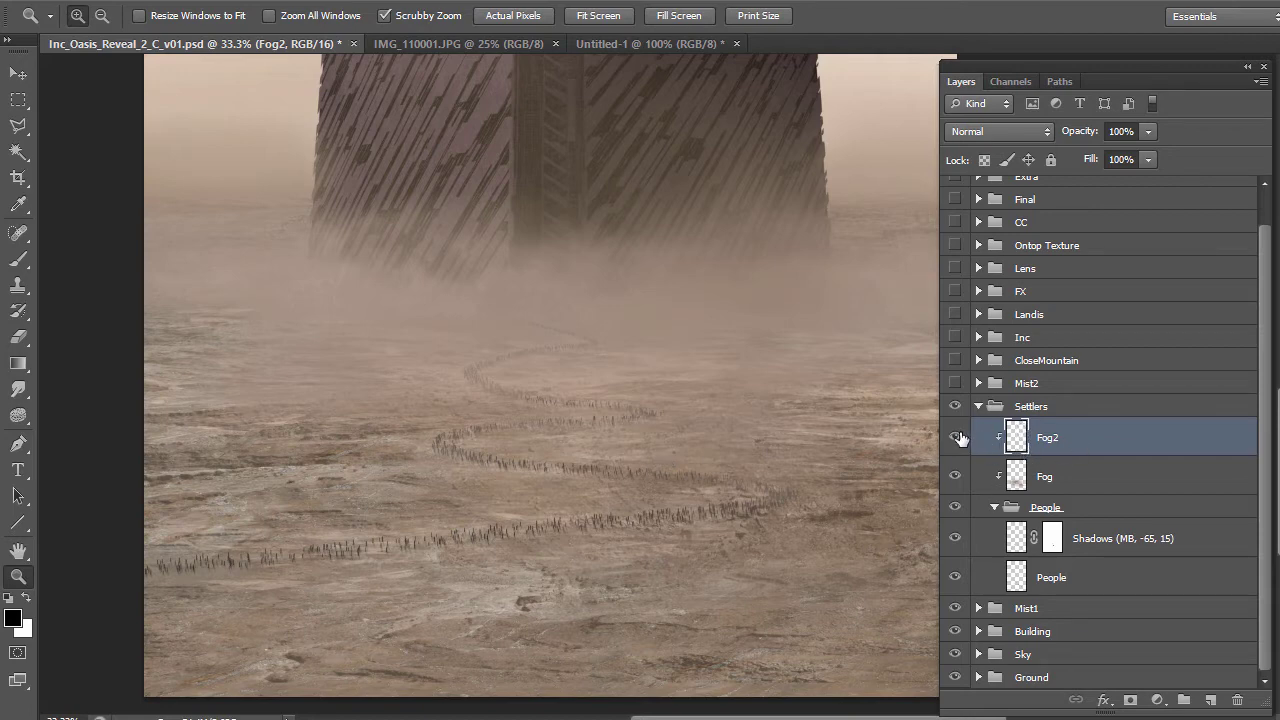
pyautogui.click(958, 438)
pyautogui.click(958, 438)
# Collapse the Settlers group and show the Mist2 and CloseMountain groups
pyautogui.click(979, 408)
pyautogui.click(956, 418)
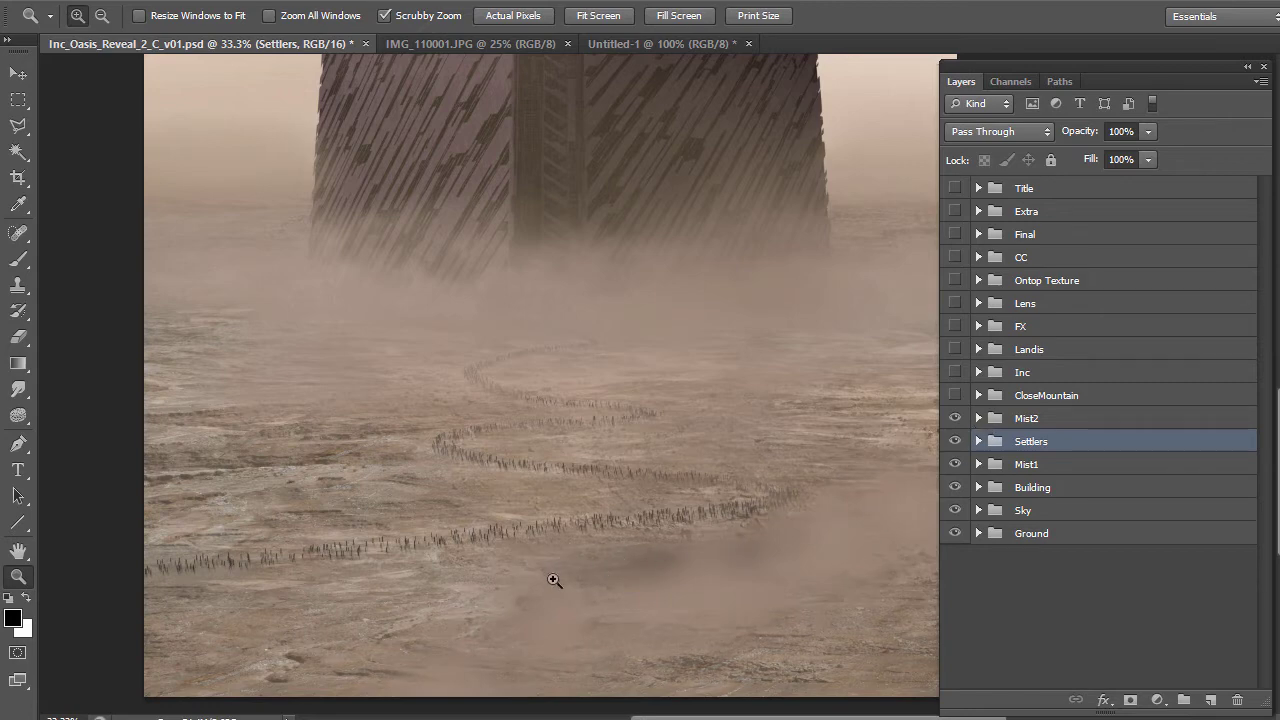
pyautogui.click(956, 395)
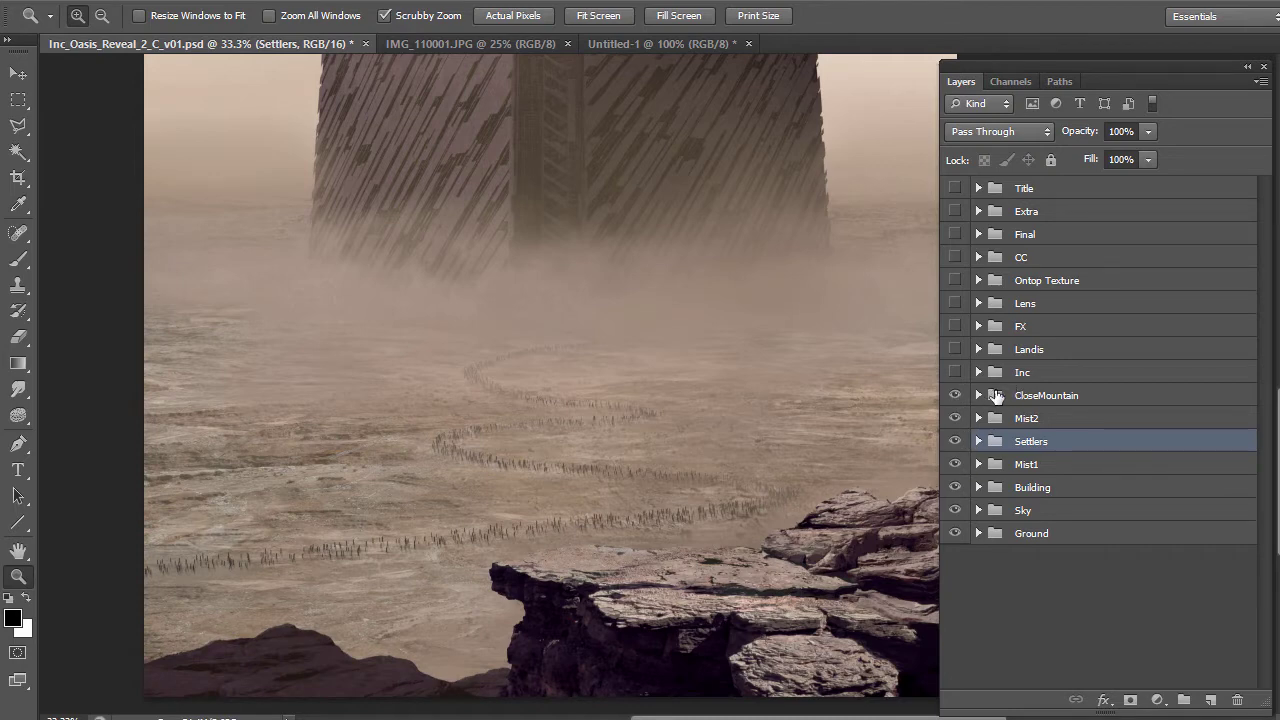
# Select the CloseMountain group, then hide the Mist2 group and examine the ground behind the rock ledge without it
pyautogui.click(1006, 395)
pyautogui.click(956, 419)
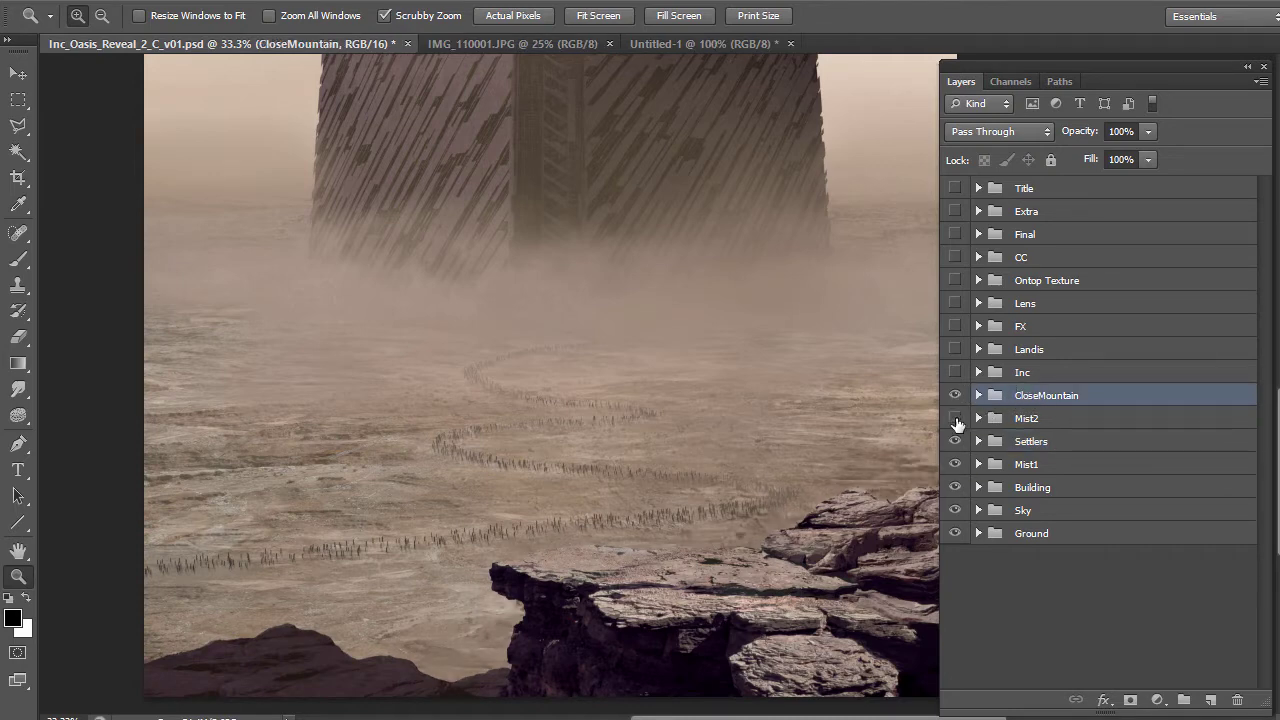
pyautogui.click(956, 422)
pyautogui.click(956, 422)
pyautogui.moveTo(822, 531); pyautogui.dragTo(890, 565)
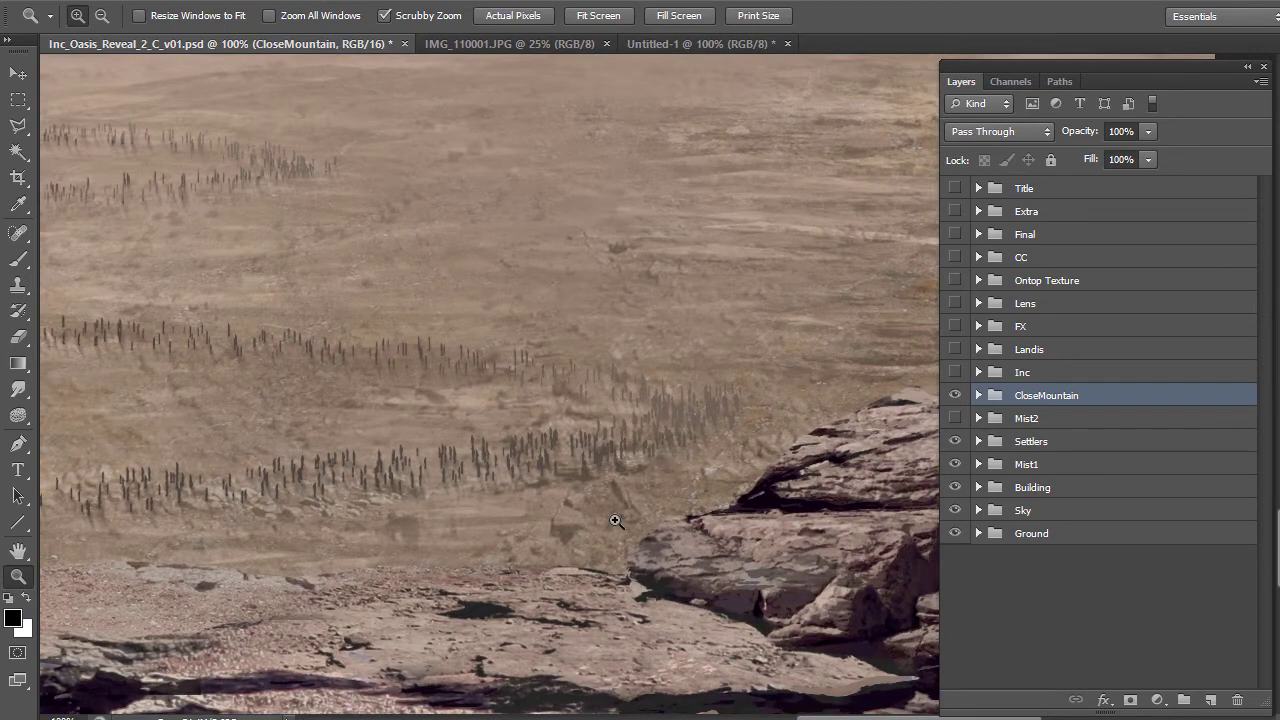
pyautogui.moveTo(538, 542); pyautogui.dragTo(766, 574)
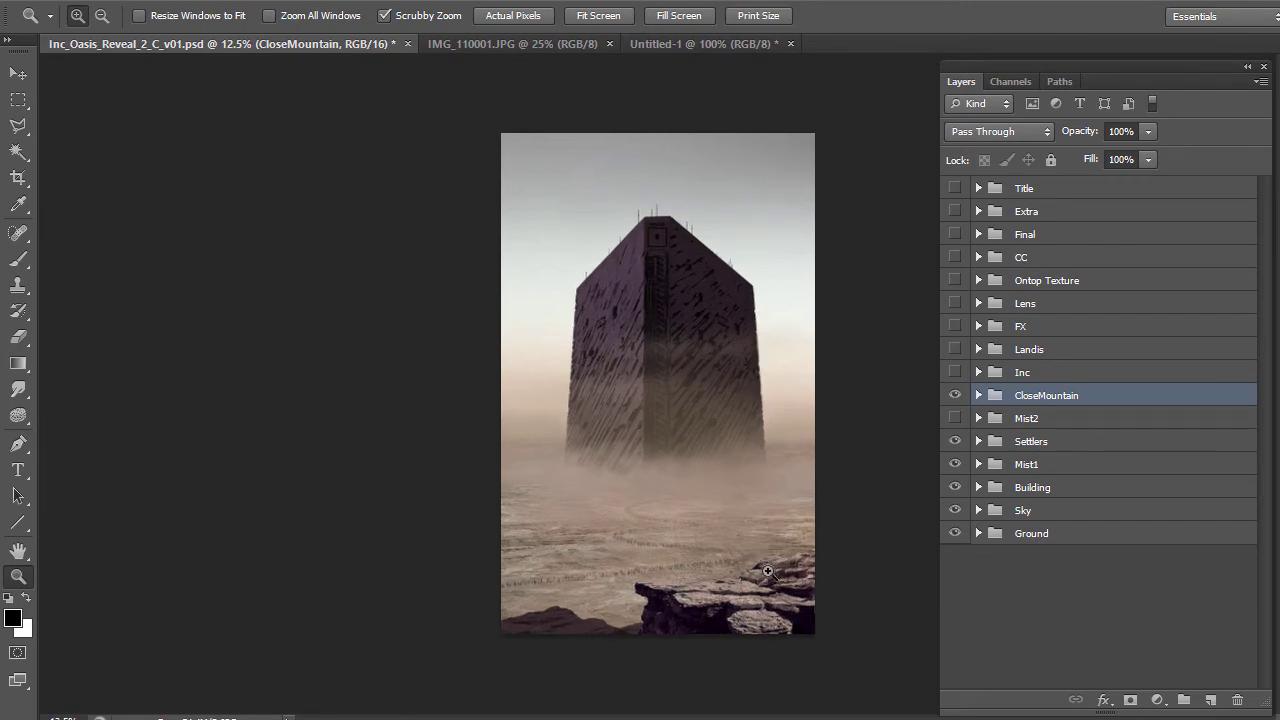
pyautogui.moveTo(768, 571); pyautogui.dragTo(811, 494)
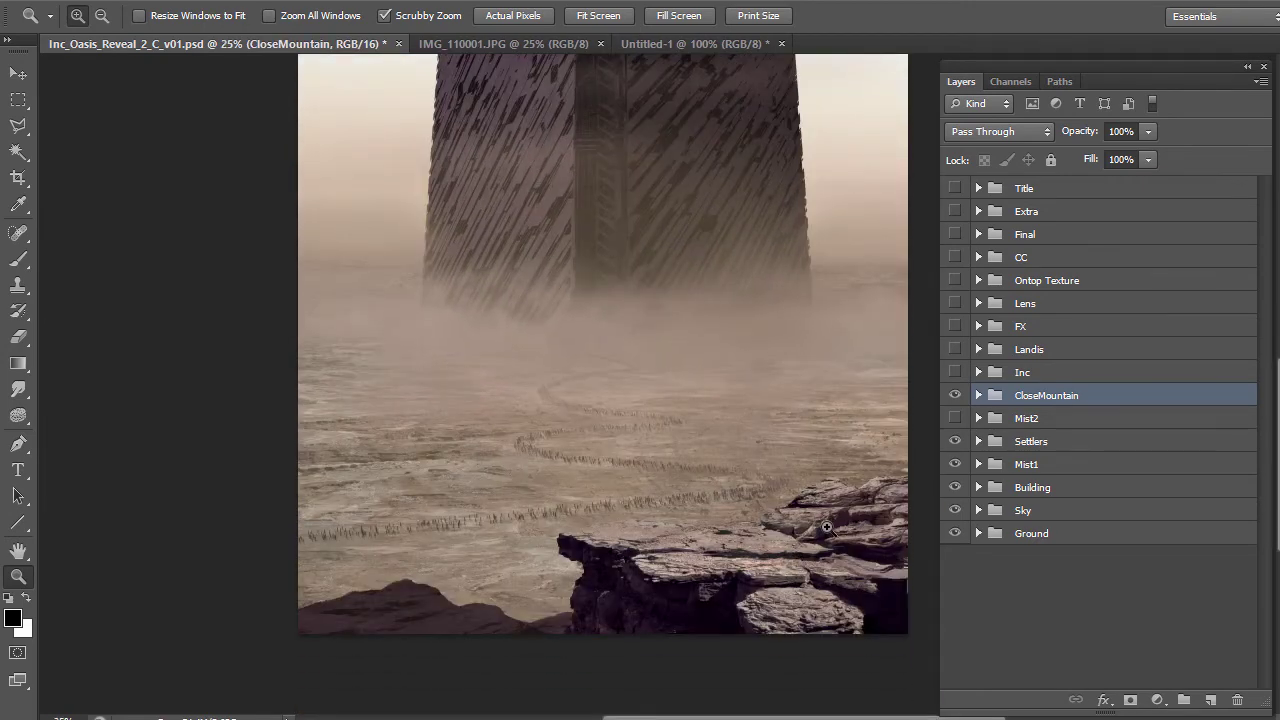
pyautogui.click(831, 515)
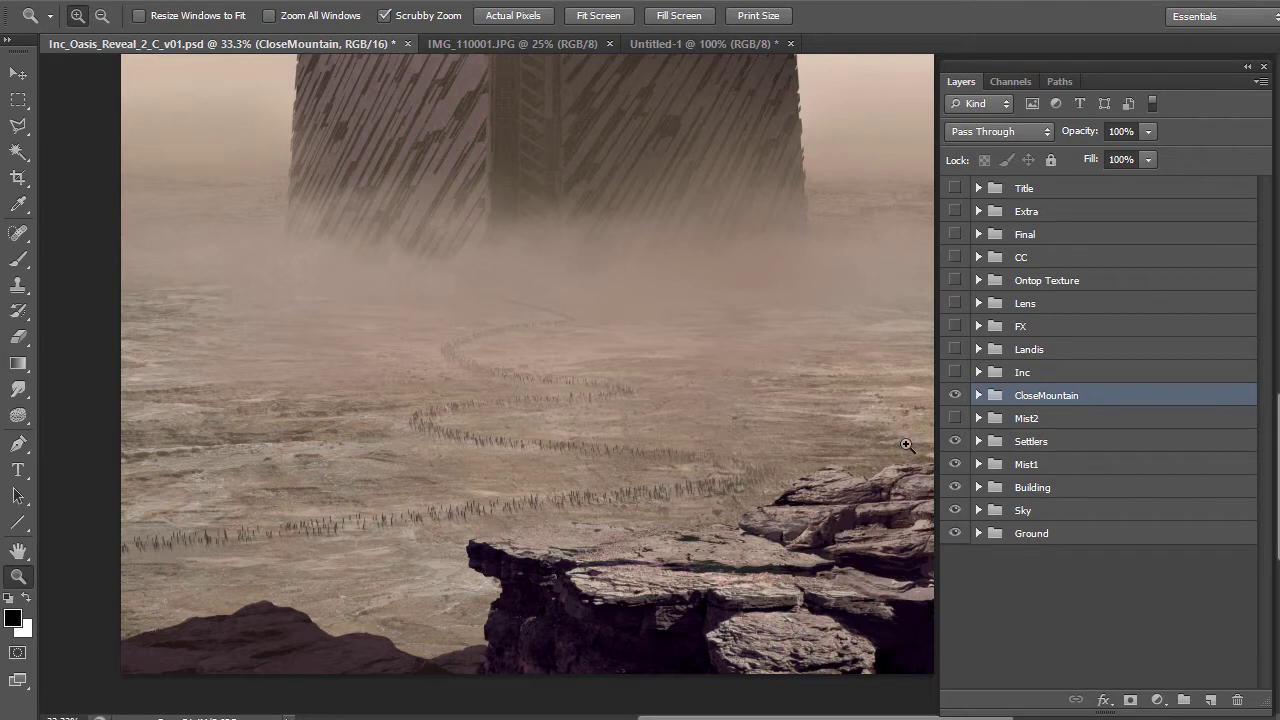
# Show the Mist2 group again and look at the layers it contains, leaving it collapsed
pyautogui.click(955, 419)
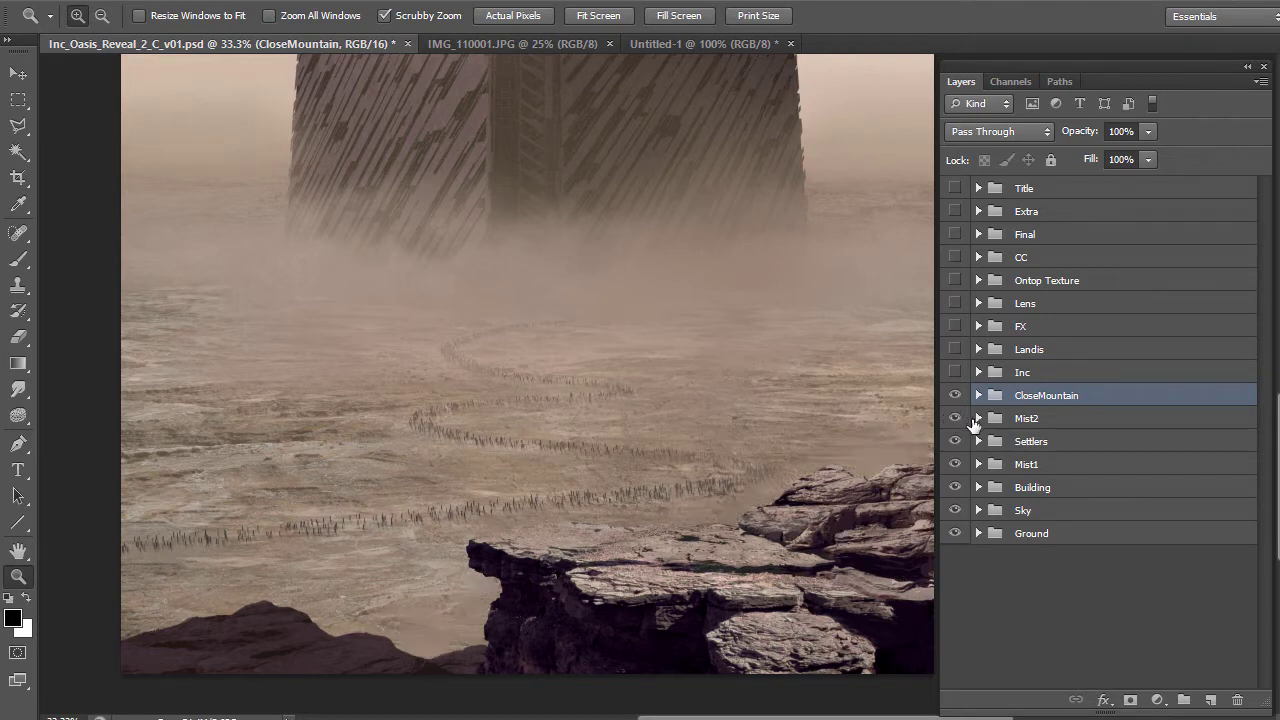
pyautogui.click(978, 419)
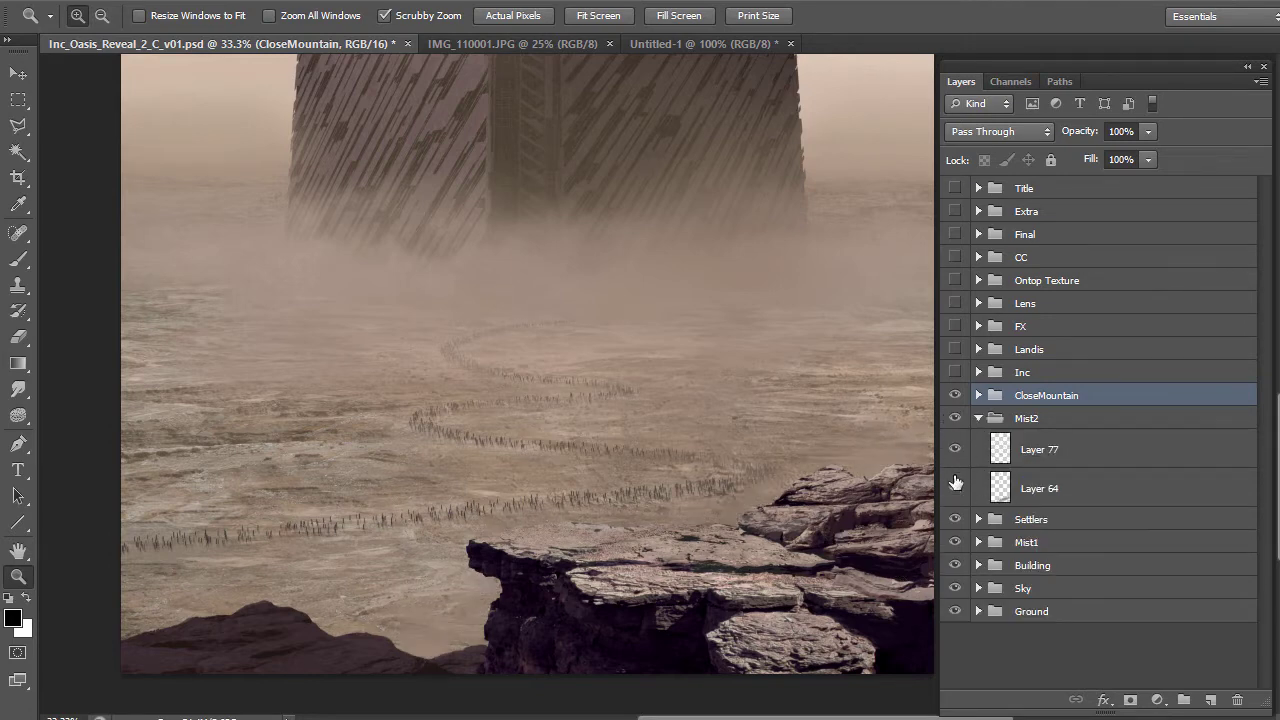
pyautogui.click(978, 419)
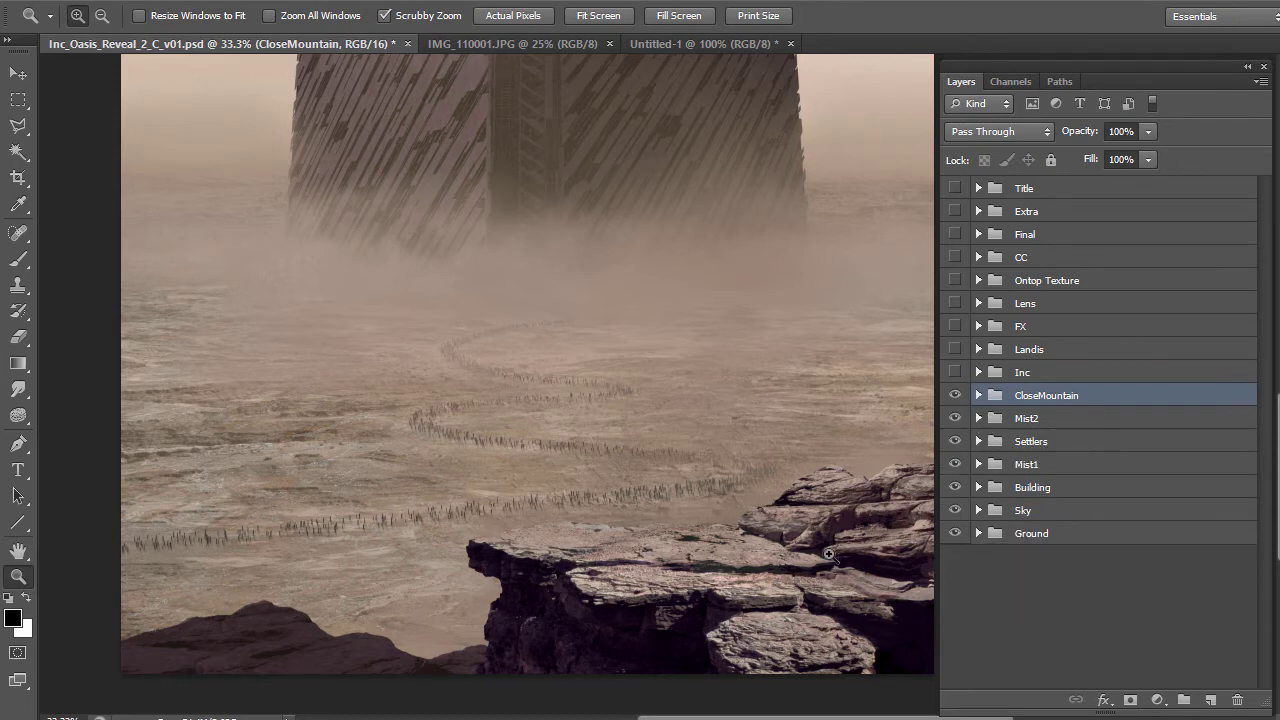
# Examine the painting from the foreground rock ledge up to the building, both close up and as a whole
pyautogui.scroll(2, 820, 545)
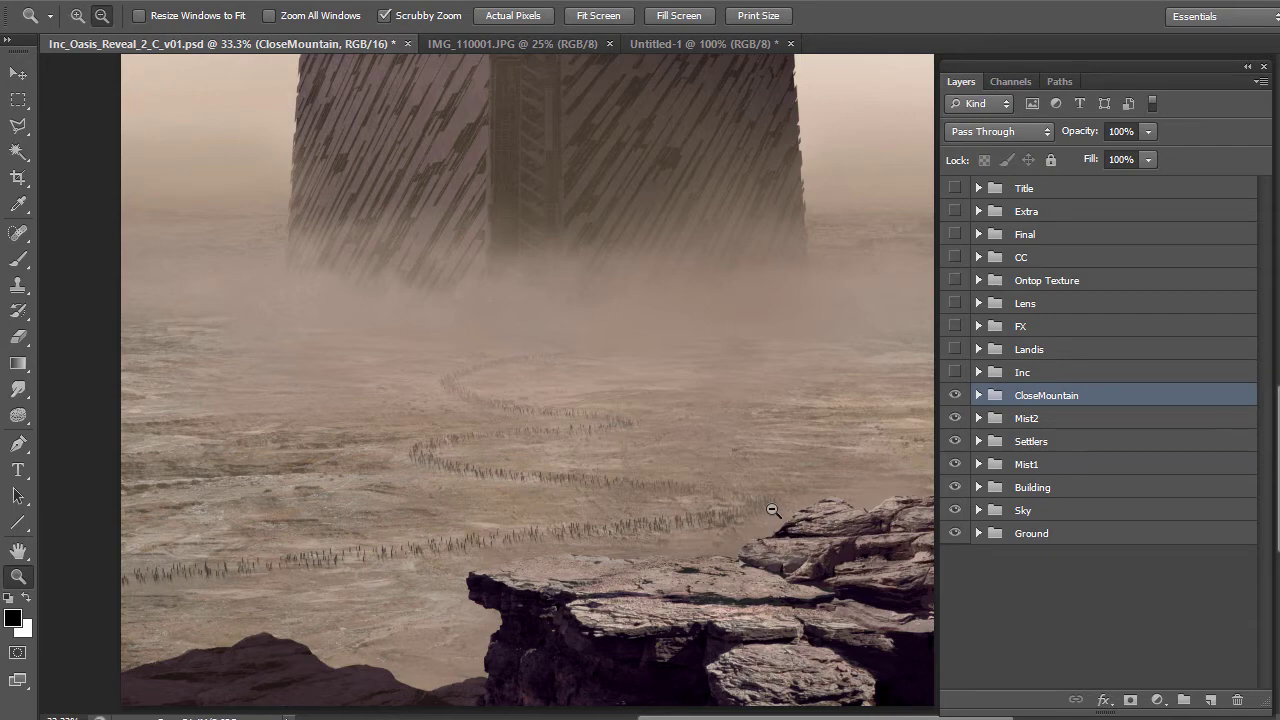
pyautogui.keyDown('alt'); pyautogui.click(774, 511); pyautogui.keyUp('alt')
pyautogui.keyDown('alt'); pyautogui.click(772, 510); pyautogui.keyUp('alt')
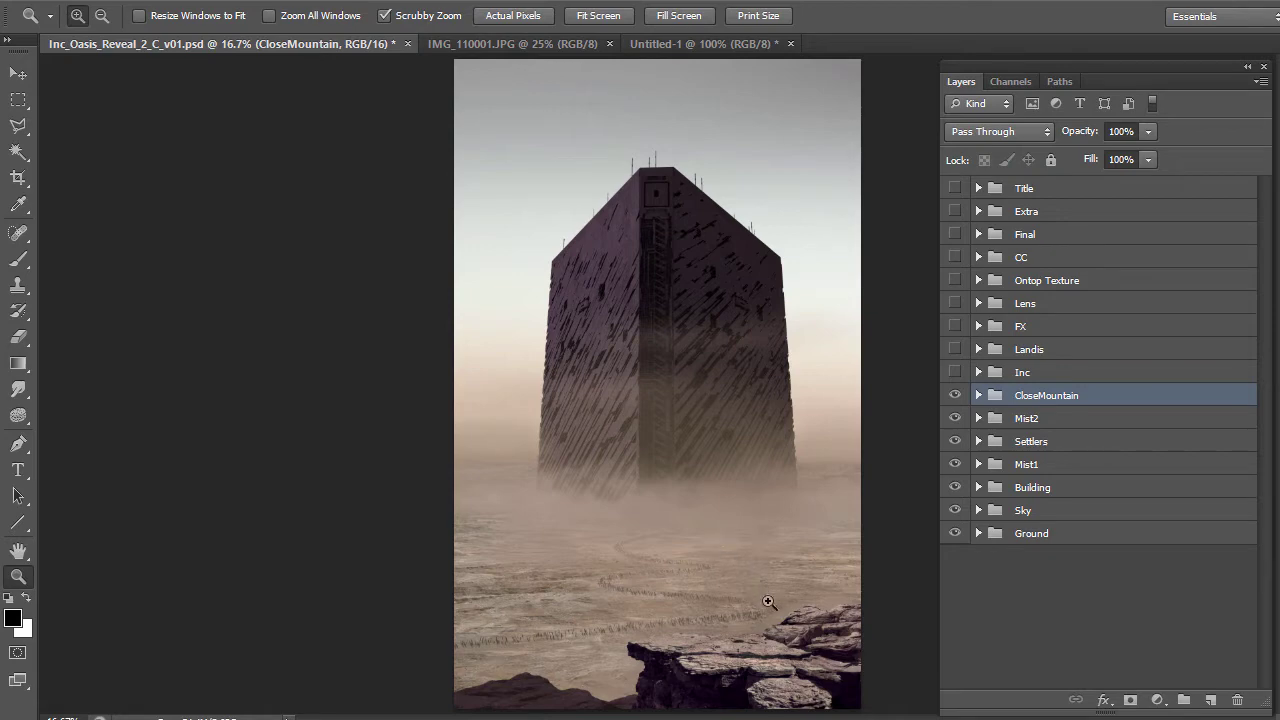
pyautogui.click(802, 642)
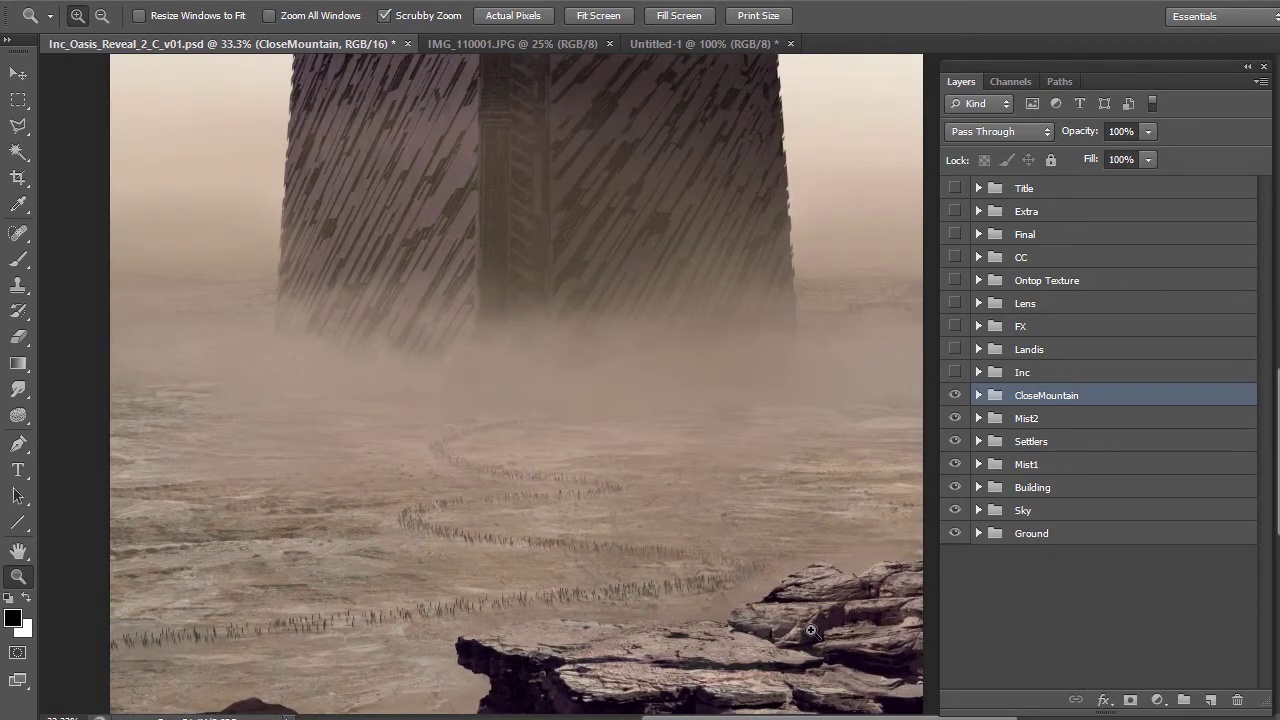
pyautogui.scroll(-5, 910, 495)
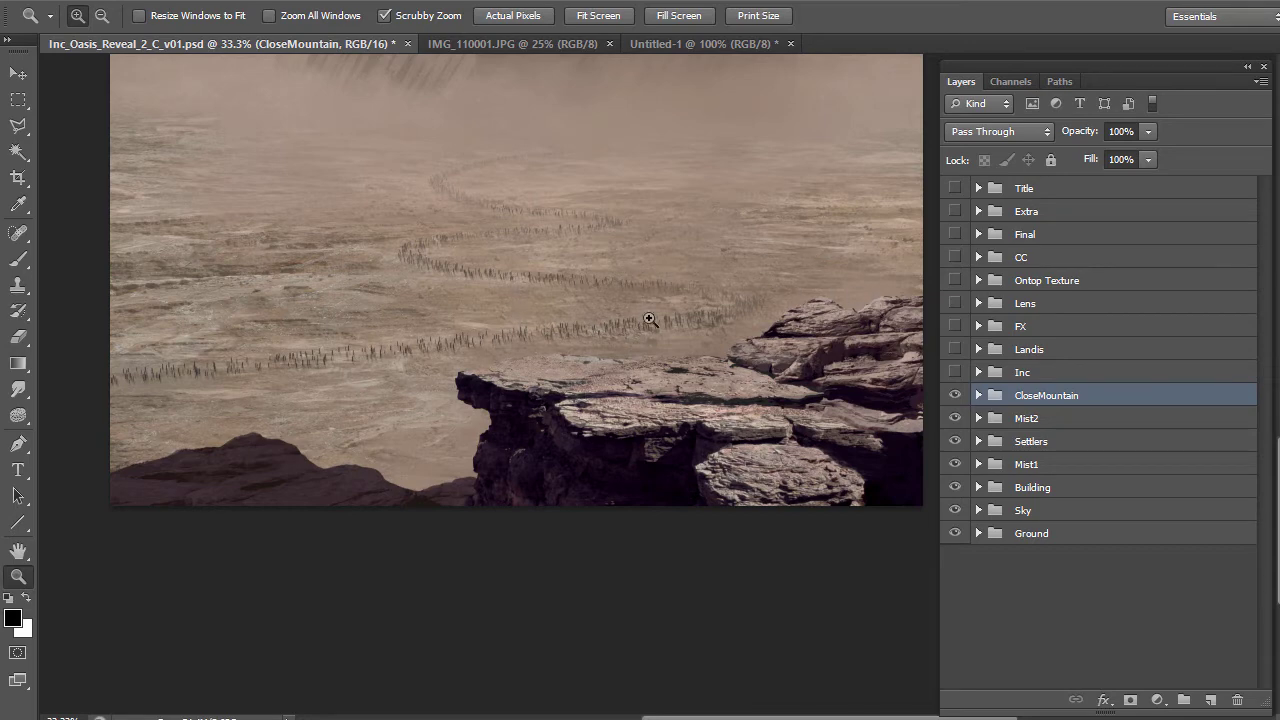
pyautogui.scroll(6, 660, 265)
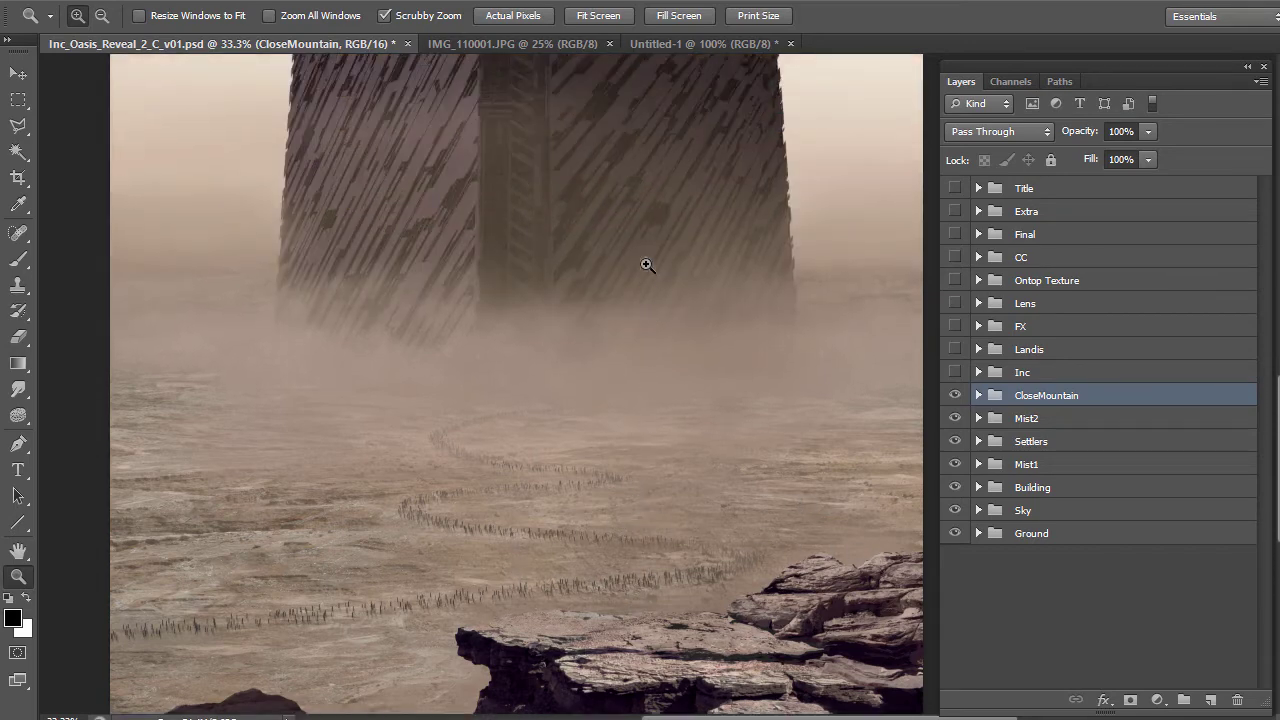
pyautogui.scroll(2, 740, 427)
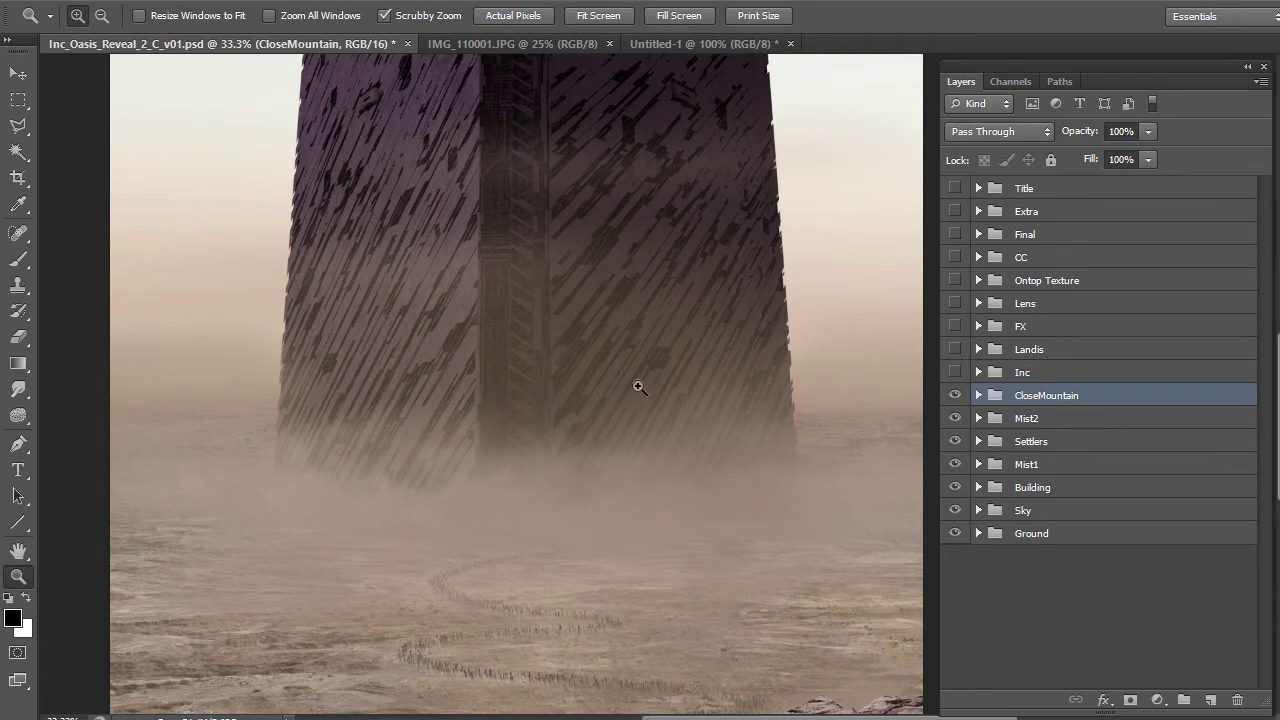
pyautogui.scroll(4, 637, 386)
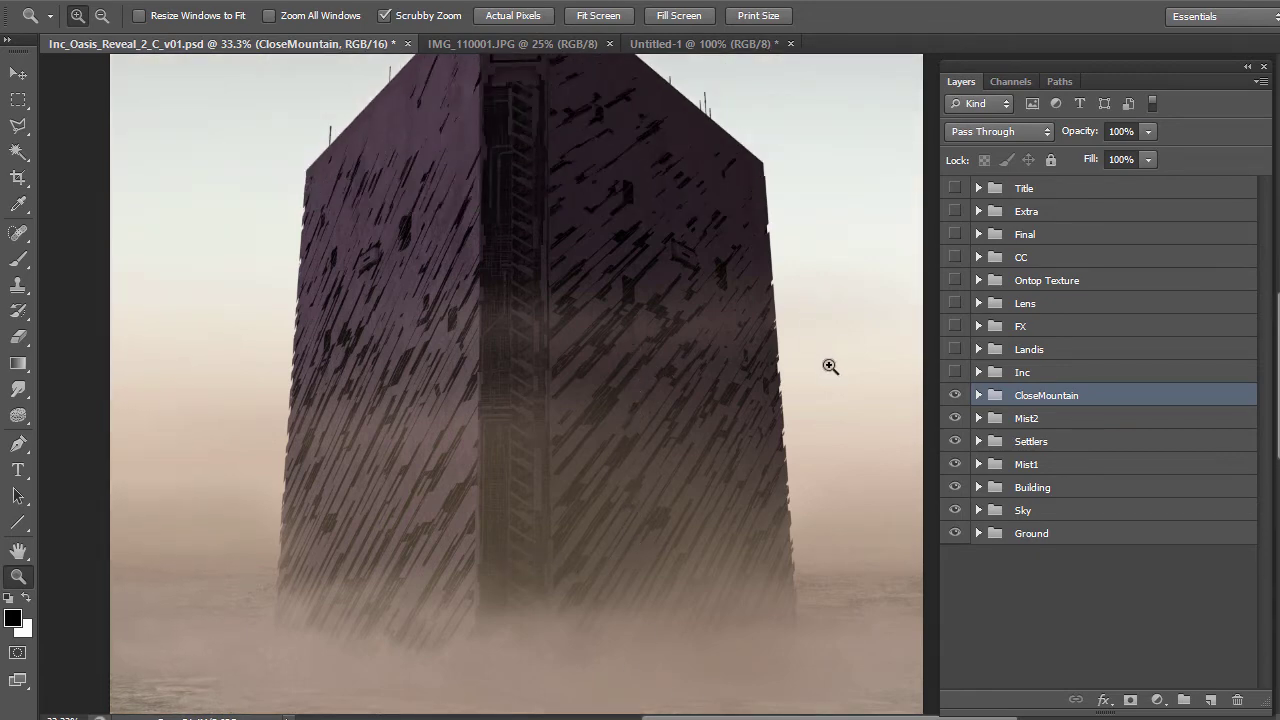
pyautogui.keyDown('alt'); pyautogui.click(600, 411); pyautogui.keyUp('alt')
pyautogui.keyDown('alt'); pyautogui.click(600, 428); pyautogui.keyUp('alt')
pyautogui.click(786, 618)
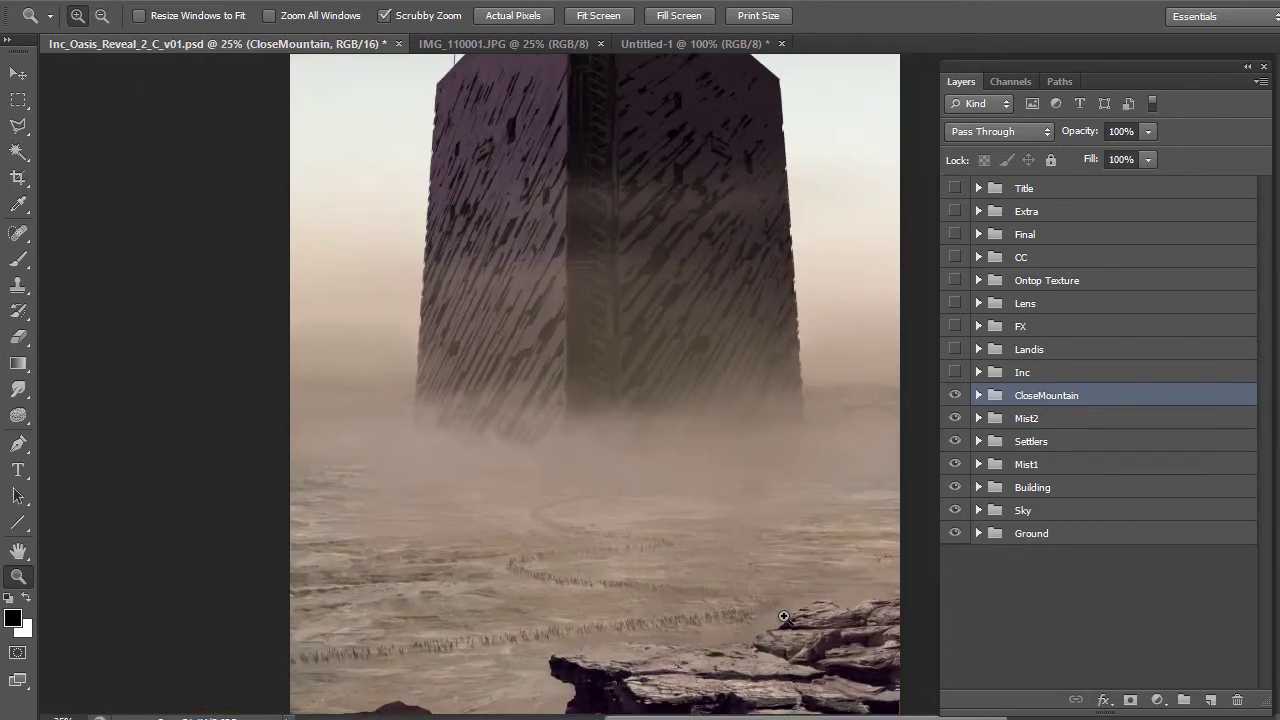
pyautogui.scroll(-2, 786, 618)
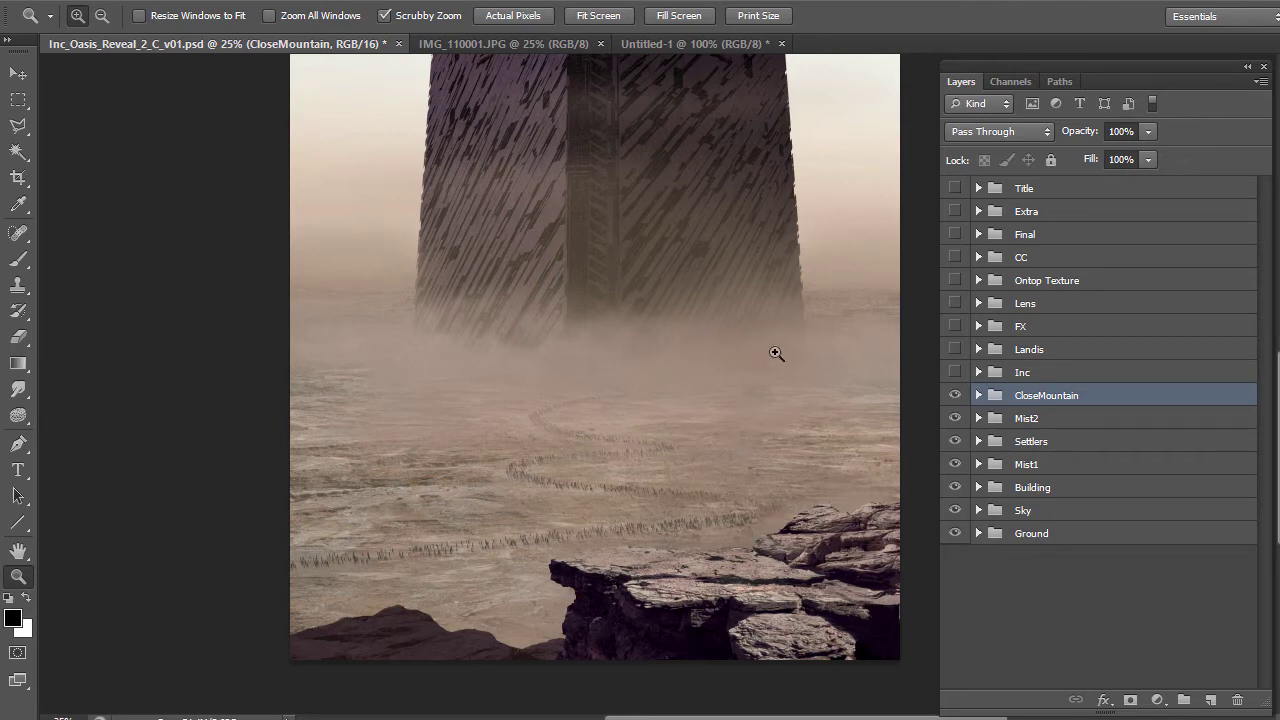
pyautogui.scroll(3, 765, 220)
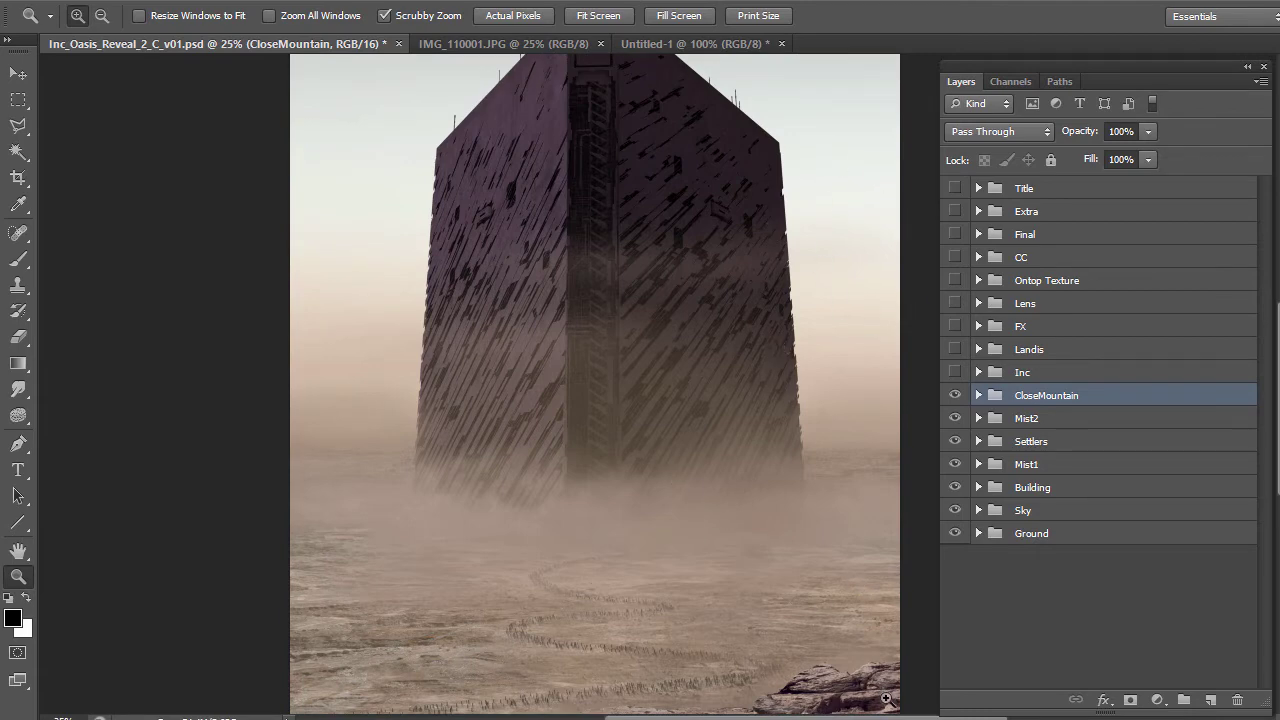
pyautogui.keyDown('alt'); pyautogui.click(652, 380); pyautogui.keyUp('alt')
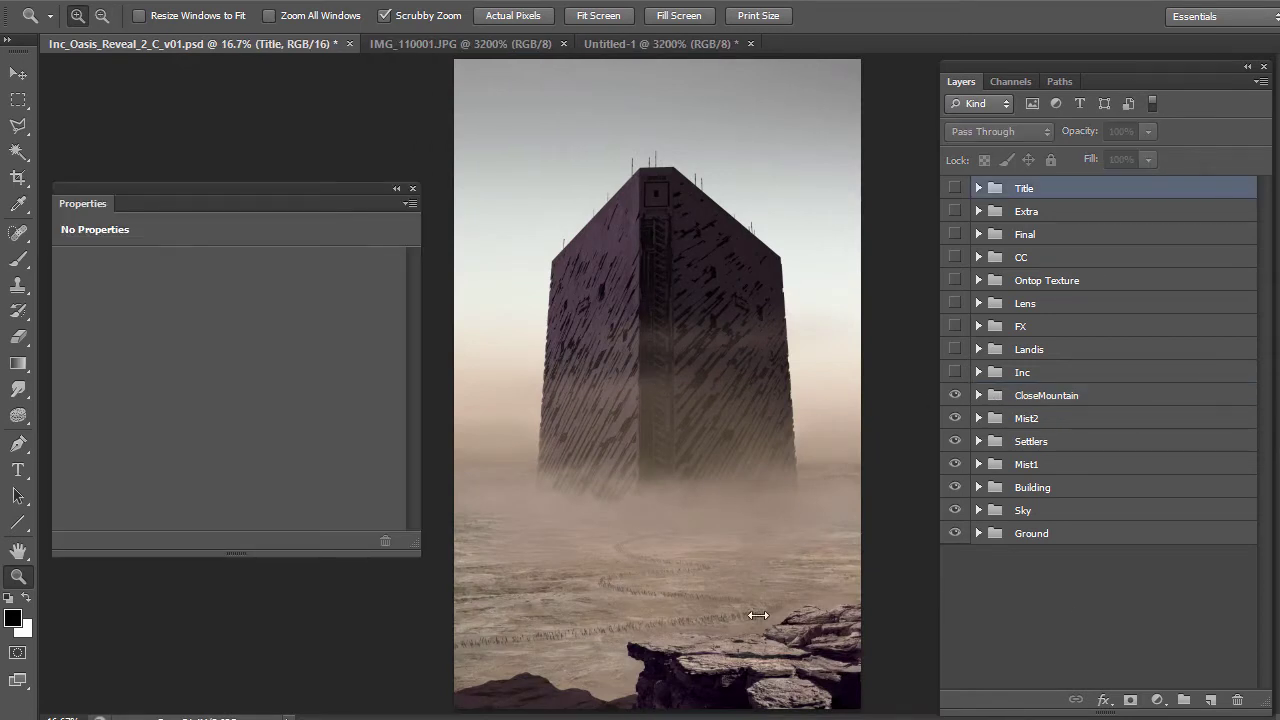
# Expand the CloseMountain group and preview the Inc and Landis groups on the ledge, leaving both hidden
pyautogui.click(802, 679)
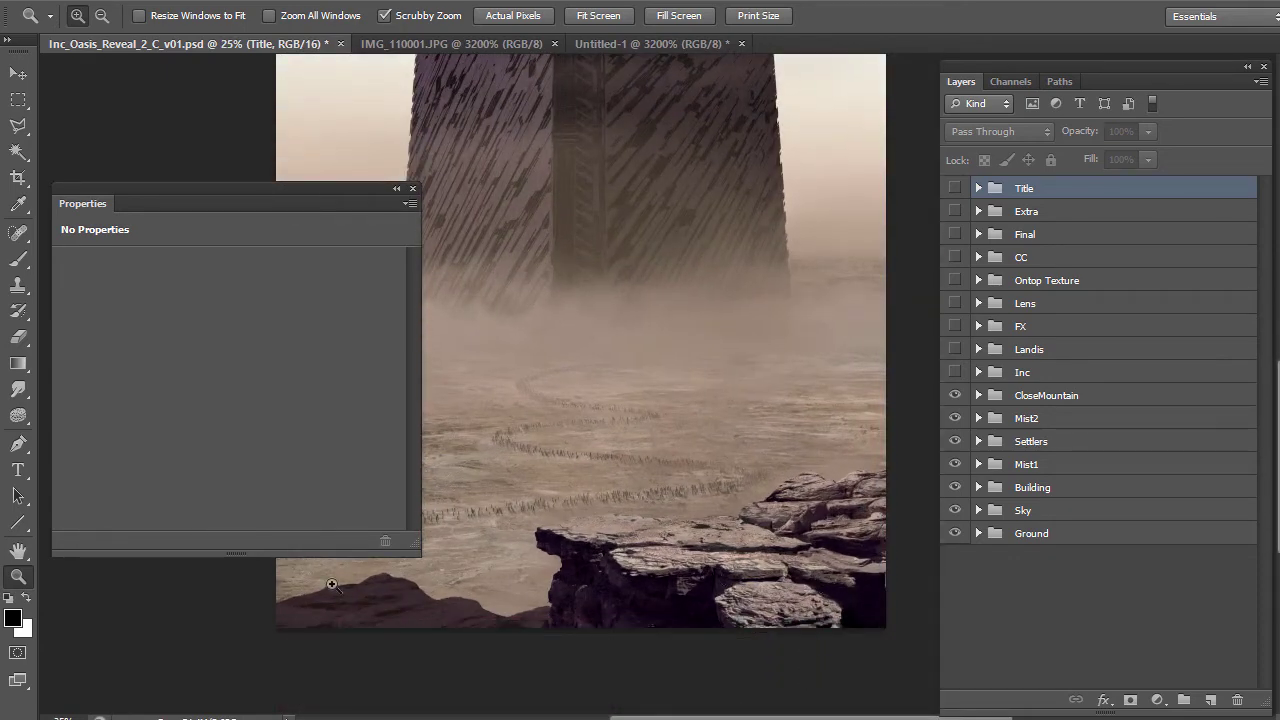
pyautogui.click(978, 395)
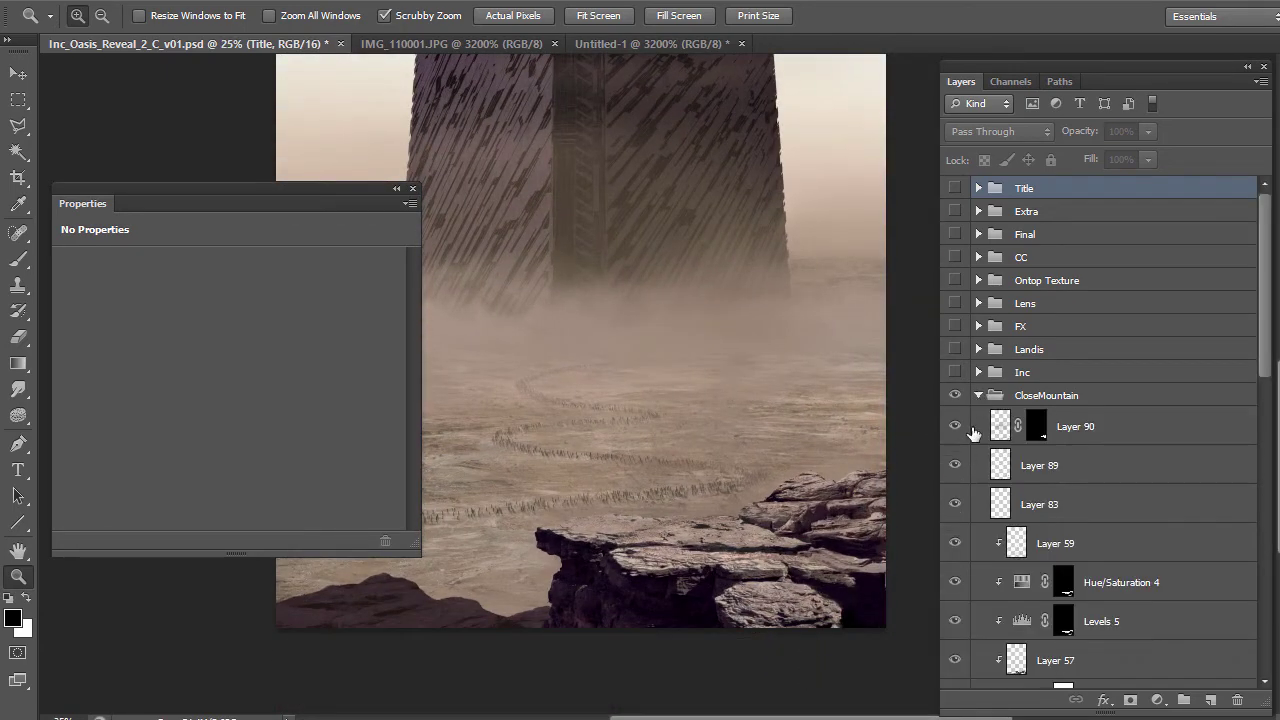
pyautogui.click(955, 372)
pyautogui.click(955, 349)
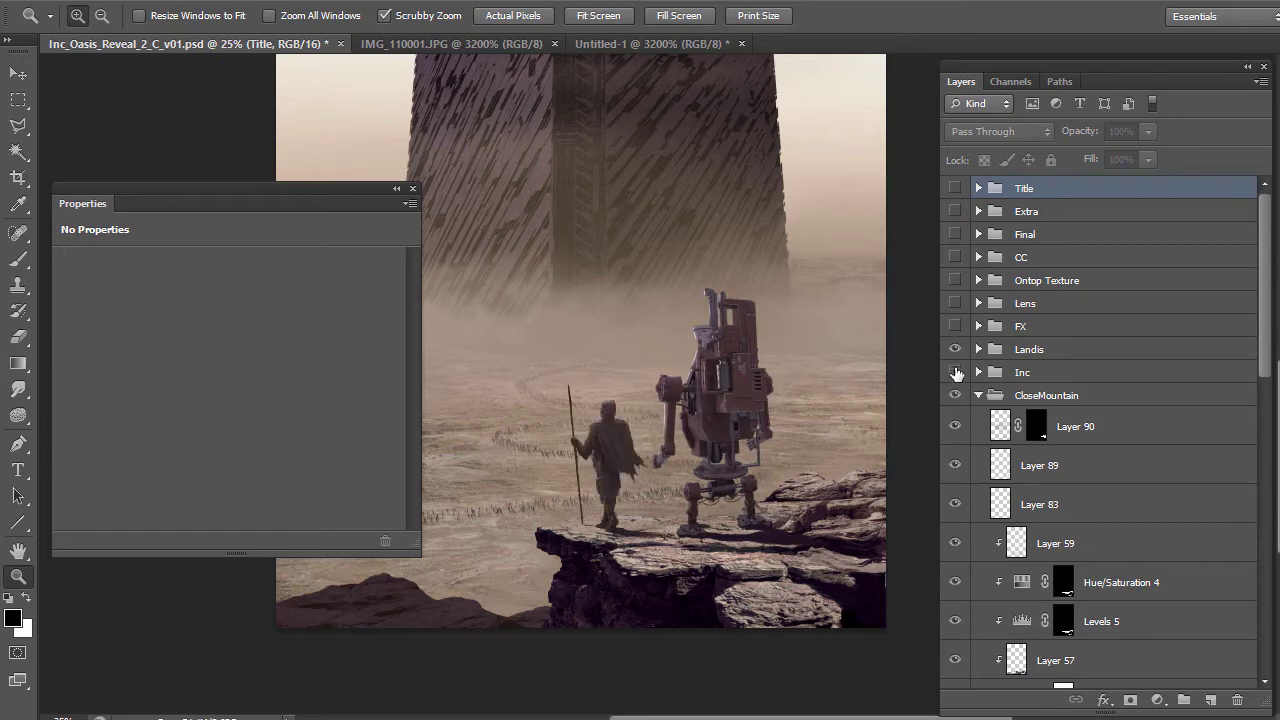
pyautogui.click(955, 372)
# Hide the CloseMountain layers from Layer 90 down to Layer 53, keeping Rock1 shown, and compare the view with and without the Low group
pyautogui.scroll(-2, 966, 434)
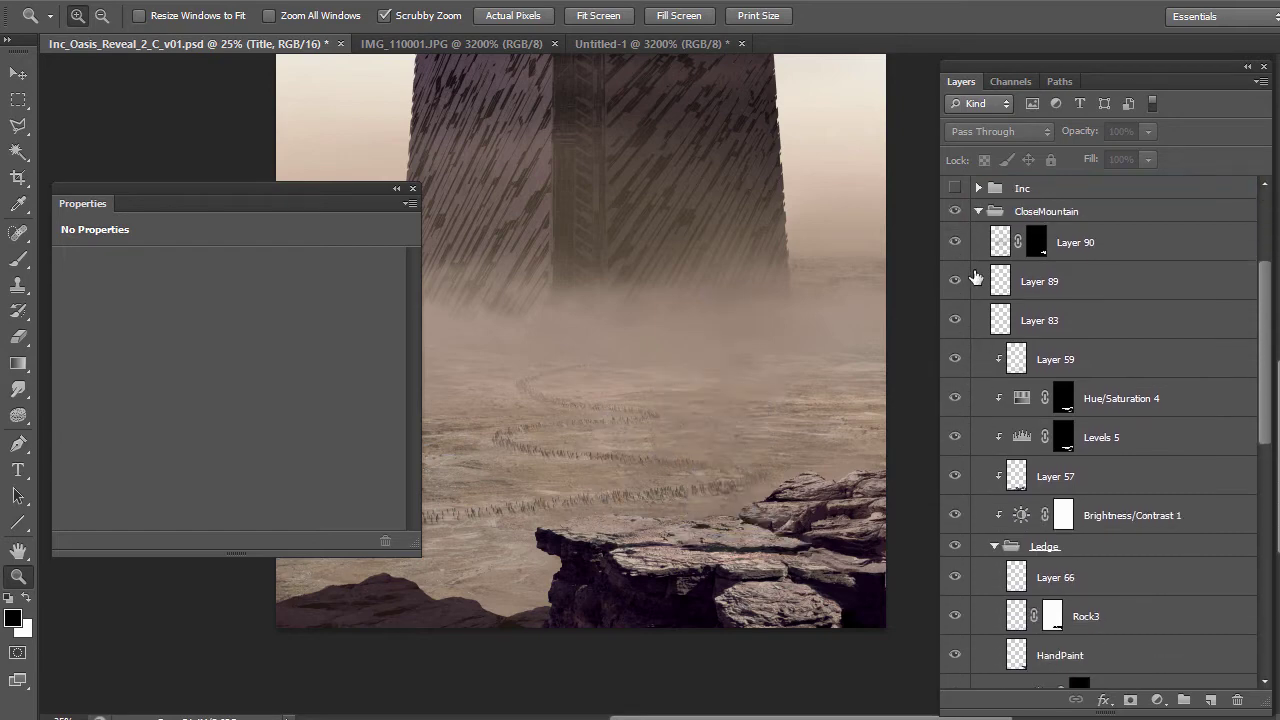
pyautogui.moveTo(955, 245); pyautogui.dragTo(957, 583)
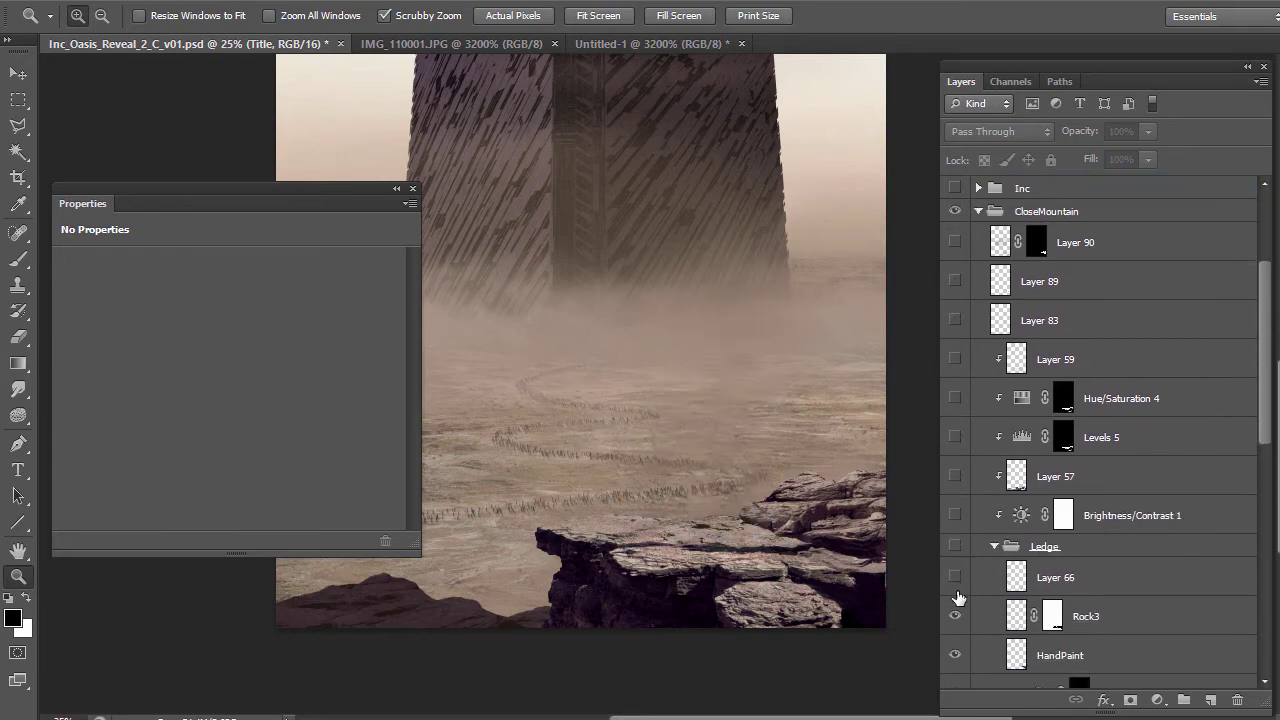
pyautogui.scroll(-5, 957, 597)
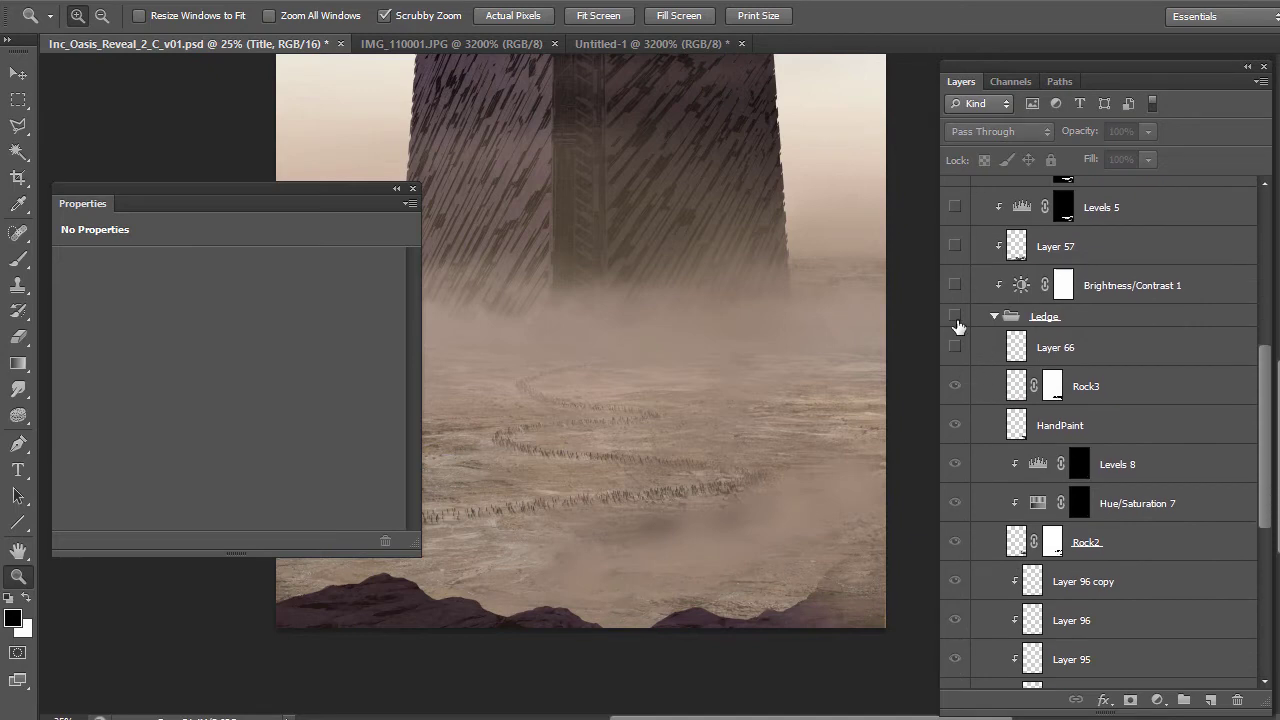
pyautogui.moveTo(957, 347); pyautogui.dragTo(955, 662)
pyautogui.scroll(-7, 1006, 537)
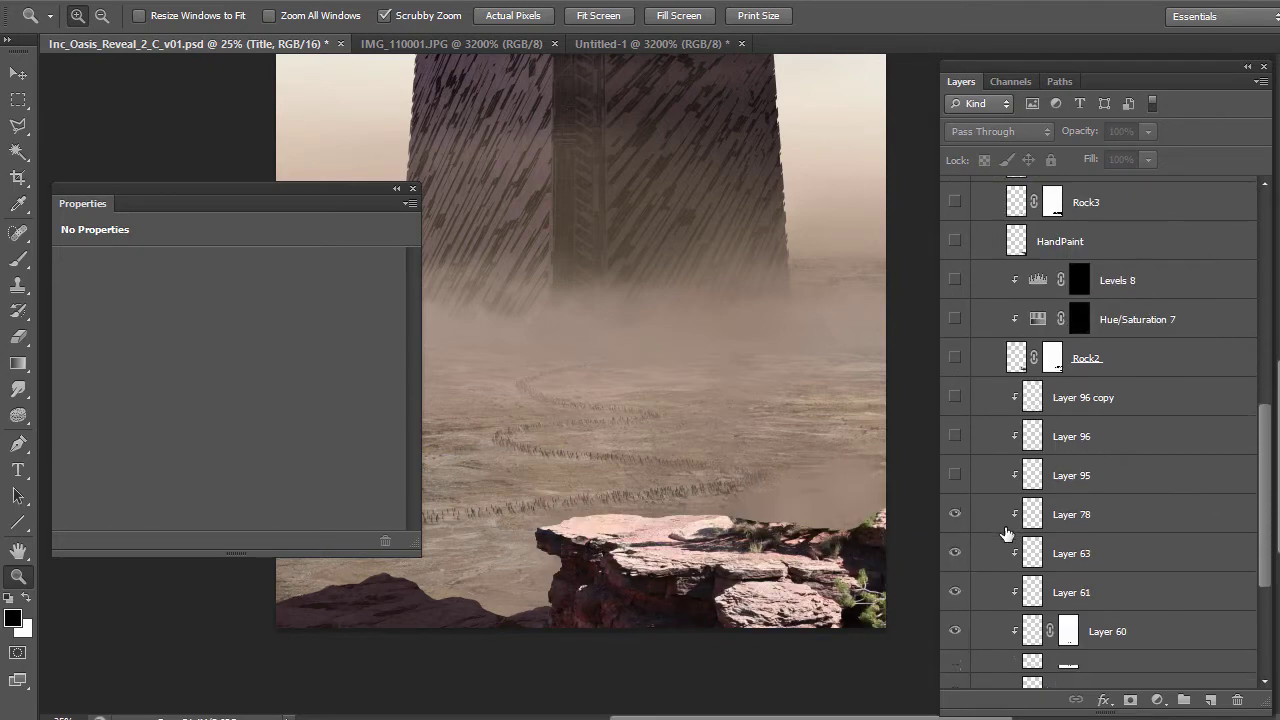
pyautogui.moveTo(956, 421); pyautogui.dragTo(958, 617)
pyautogui.click(957, 617)
pyautogui.scroll(-3, 1030, 530)
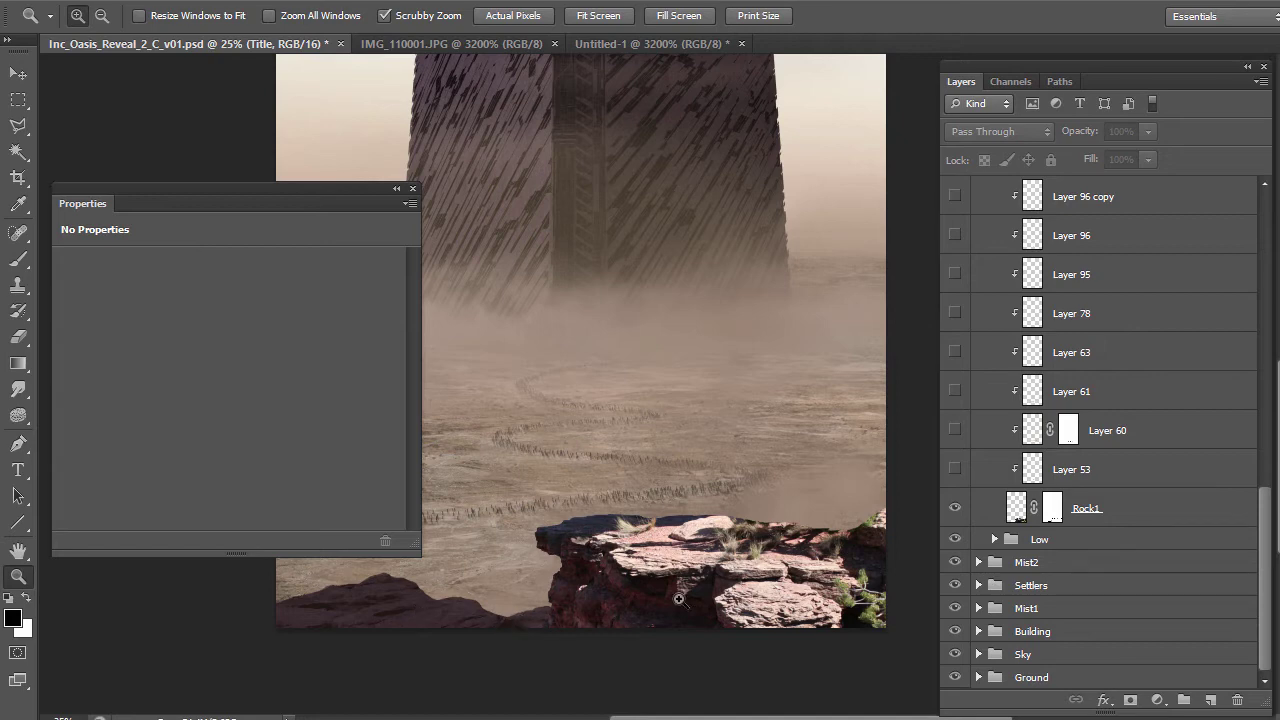
pyautogui.click(956, 539)
pyautogui.click(956, 539)
# Switch to the IMG_110001.JPG reference photo, bring the whole picture into view at 16.7% and close the Properties panel
pyautogui.click(485, 44)
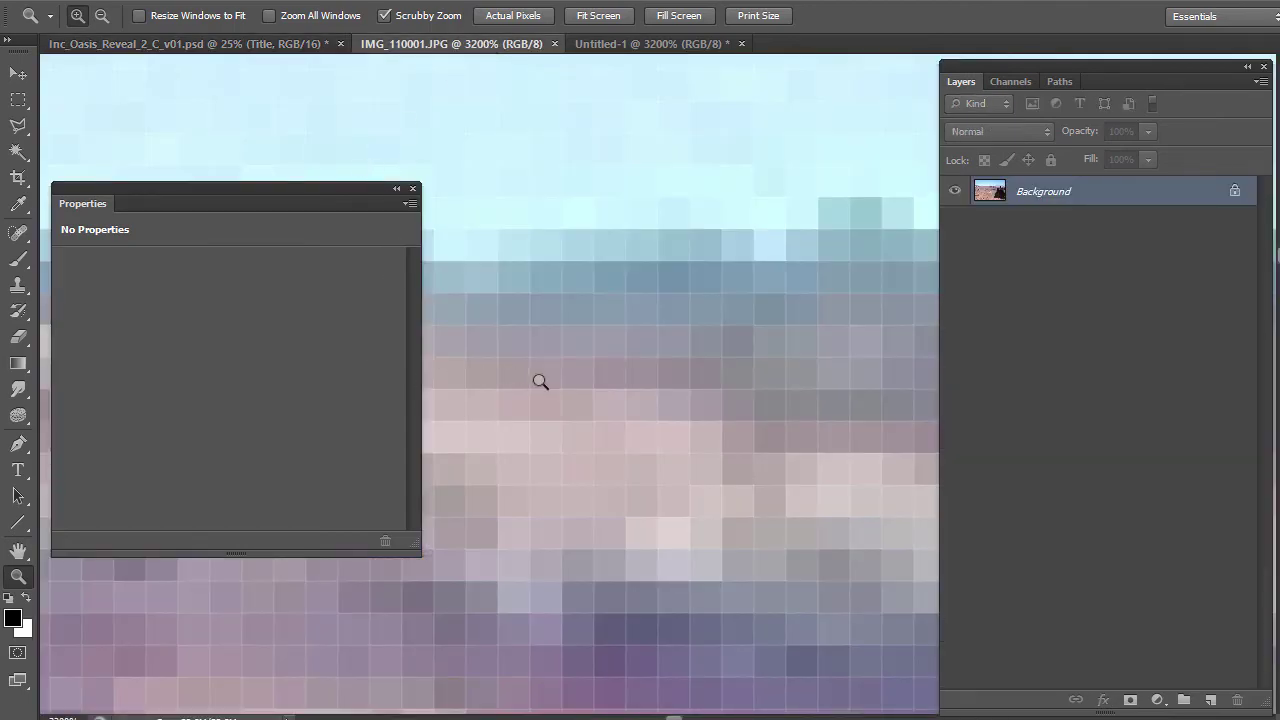
pyautogui.keyDown('alt'); pyautogui.click(629, 427); pyautogui.keyUp('alt')
pyautogui.moveTo(629, 427); pyautogui.dragTo(629, 427)
pyautogui.click(412, 188)
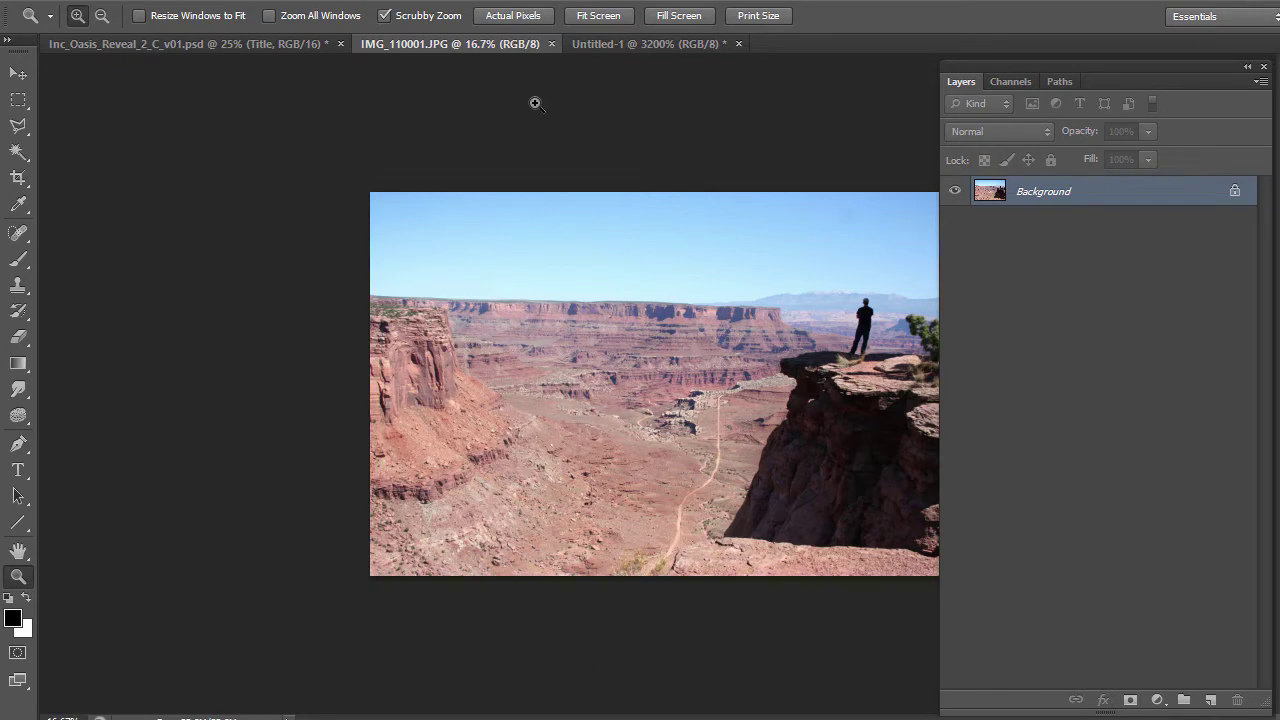
# Float the IMG_110001.JPG photo in its own enlarged window over the painting and examine its cliff ledge at 33.3%
pyautogui.moveTo(514, 48); pyautogui.dragTo(734, 185)
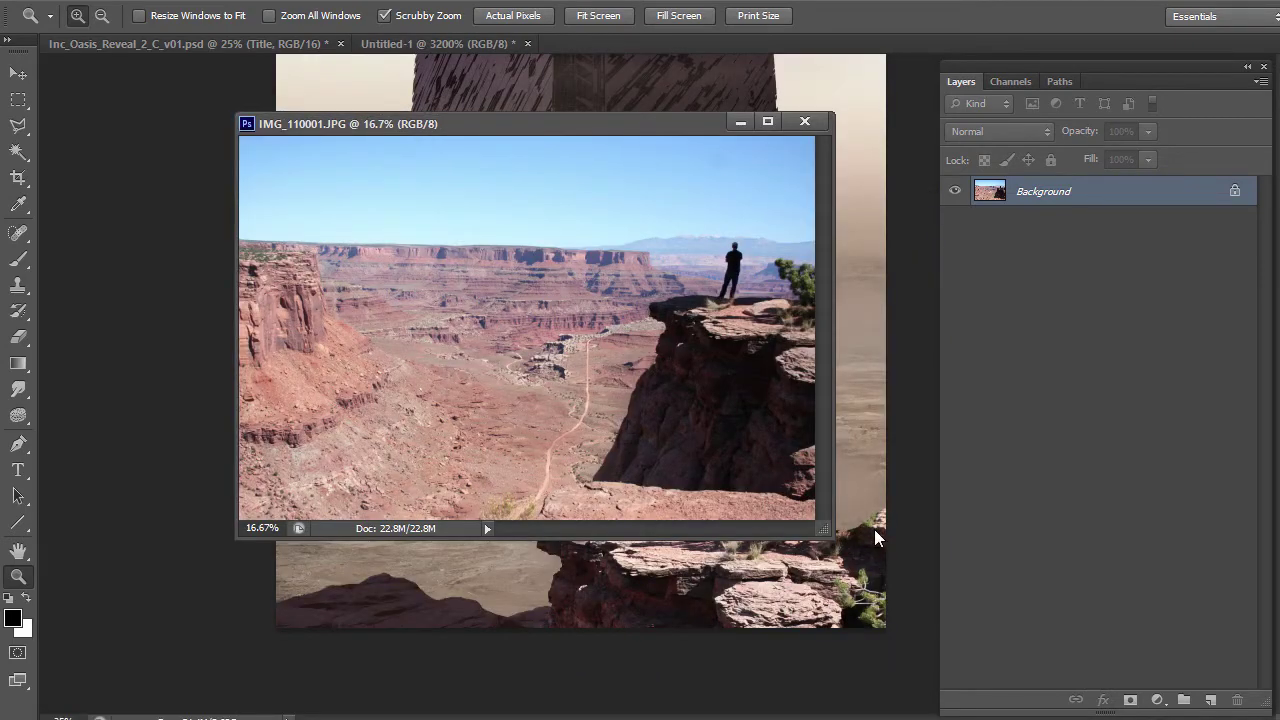
pyautogui.moveTo(830, 533); pyautogui.dragTo(890, 597)
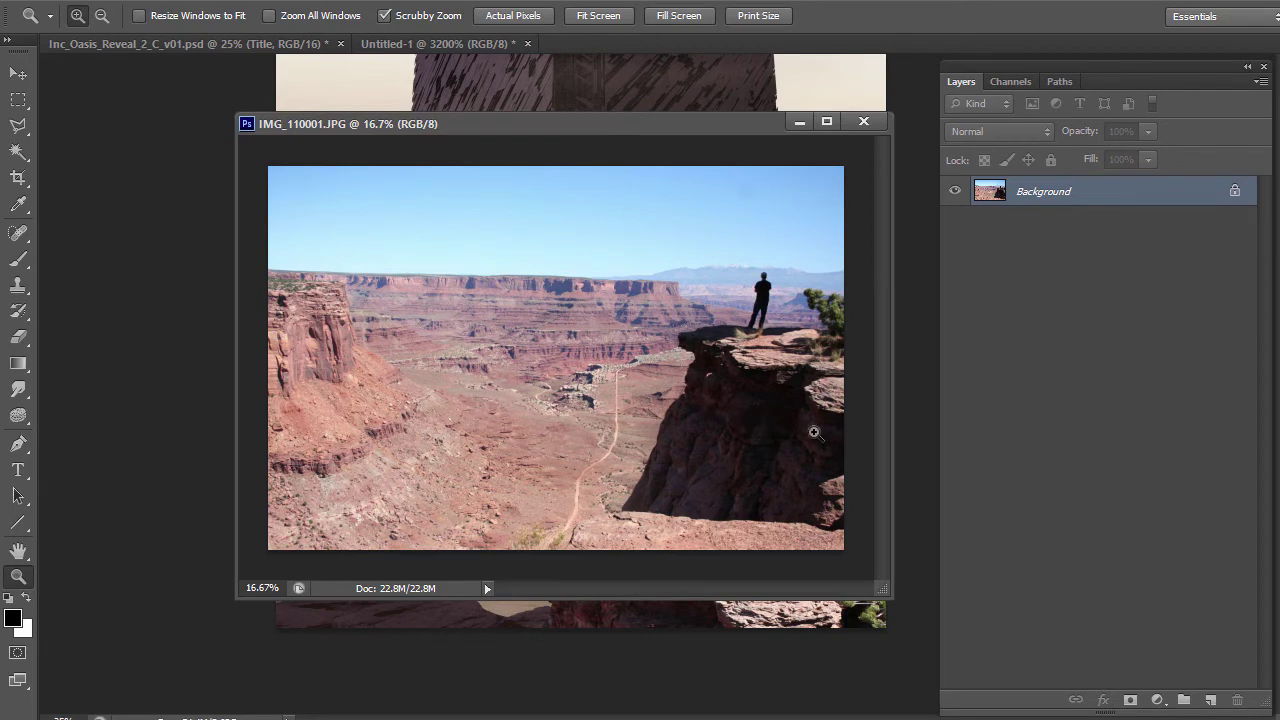
pyautogui.click(795, 342)
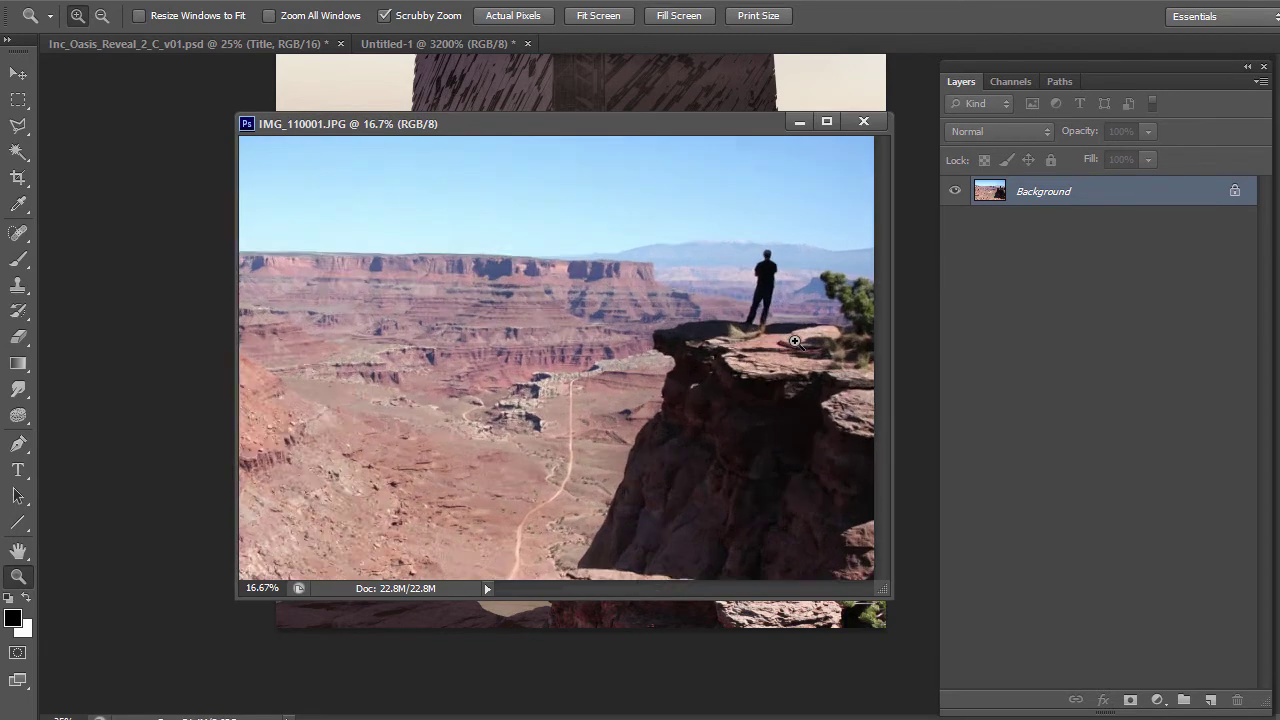
pyautogui.click(795, 342)
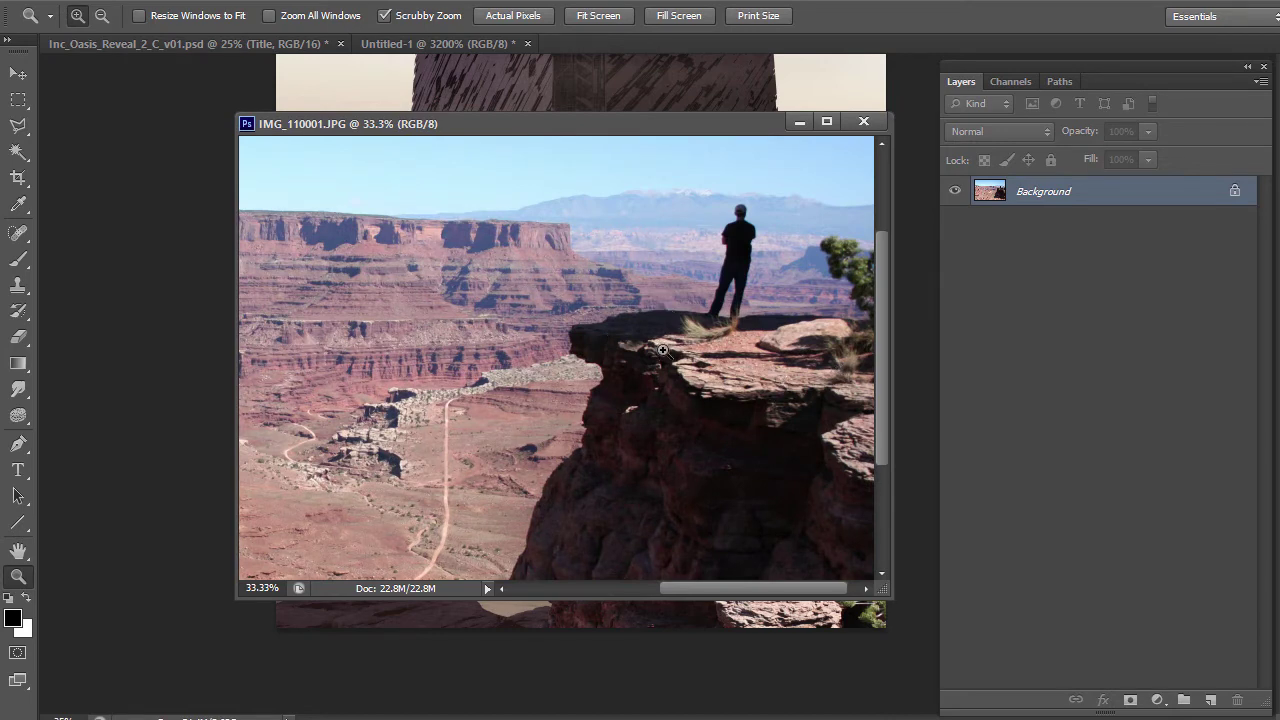
pyautogui.moveTo(667, 131); pyautogui.dragTo(523, 194)
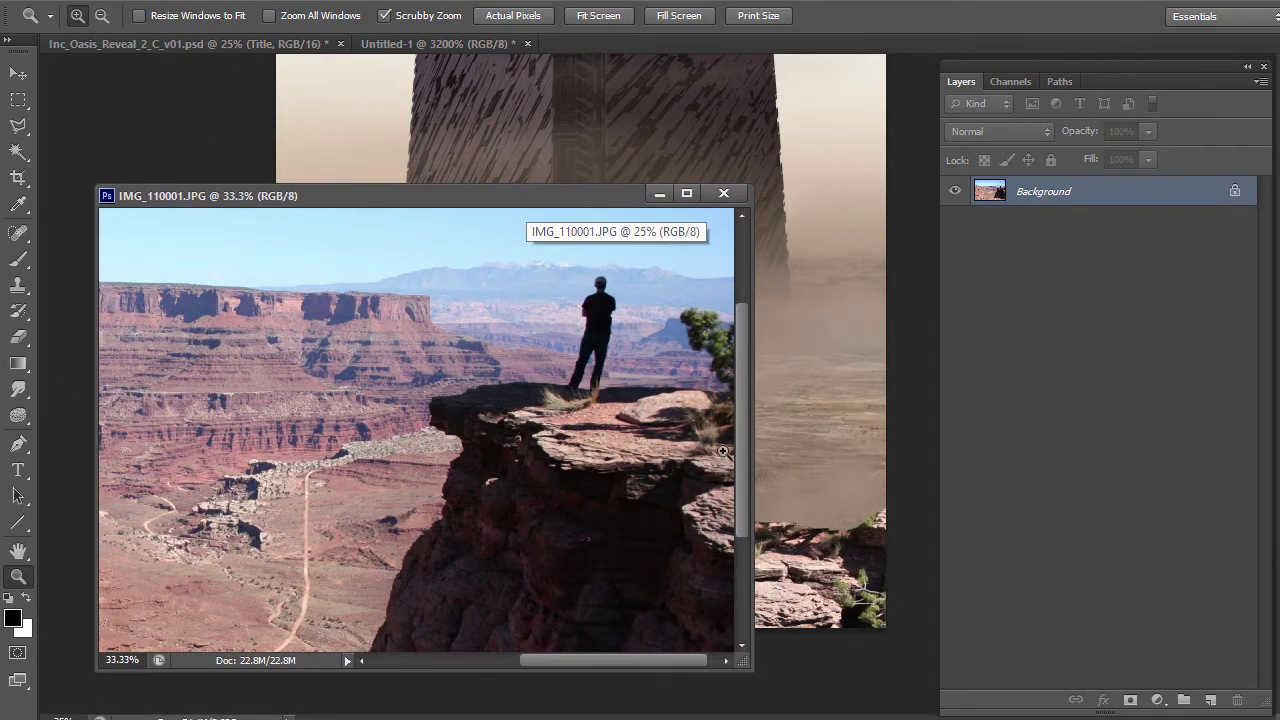
pyautogui.moveTo(750, 442); pyautogui.dragTo(876, 445)
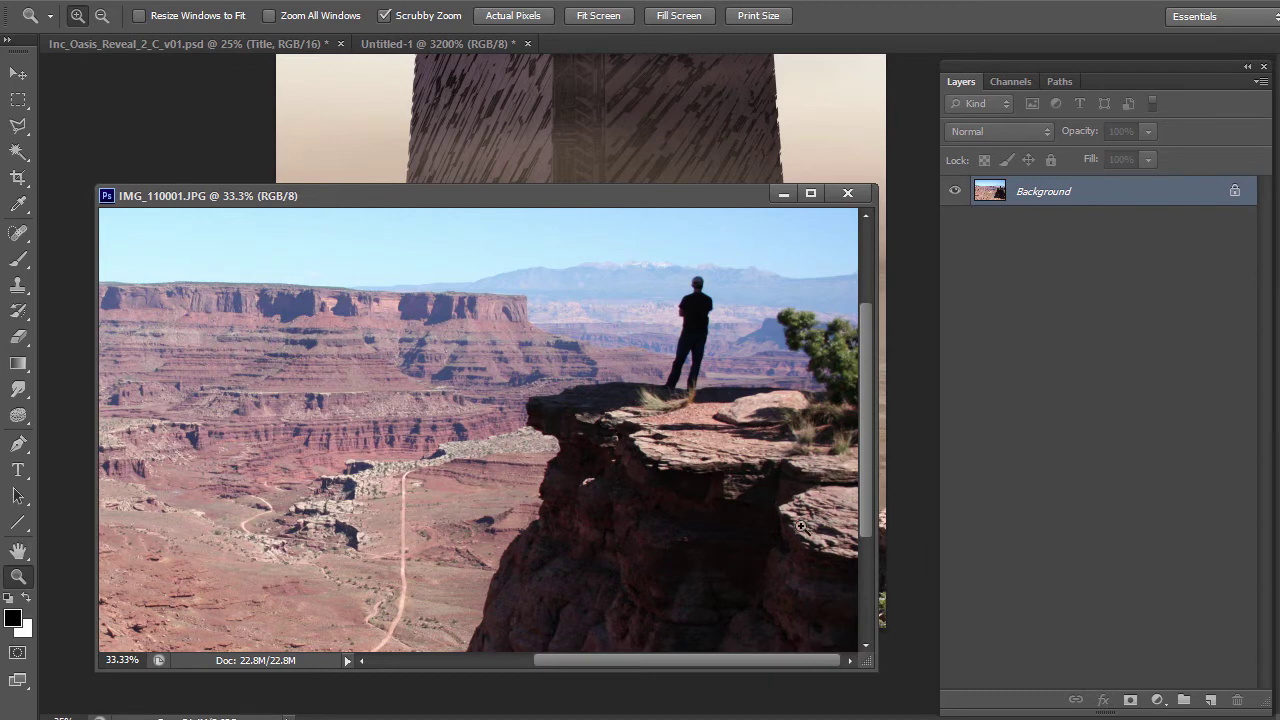
# Compare the IMG_110001.JPG cliff with the painted ledge, dock the photo as a tab and view the painting's ledge at 33.3%
pyautogui.moveTo(726, 207); pyautogui.dragTo(387, 324)
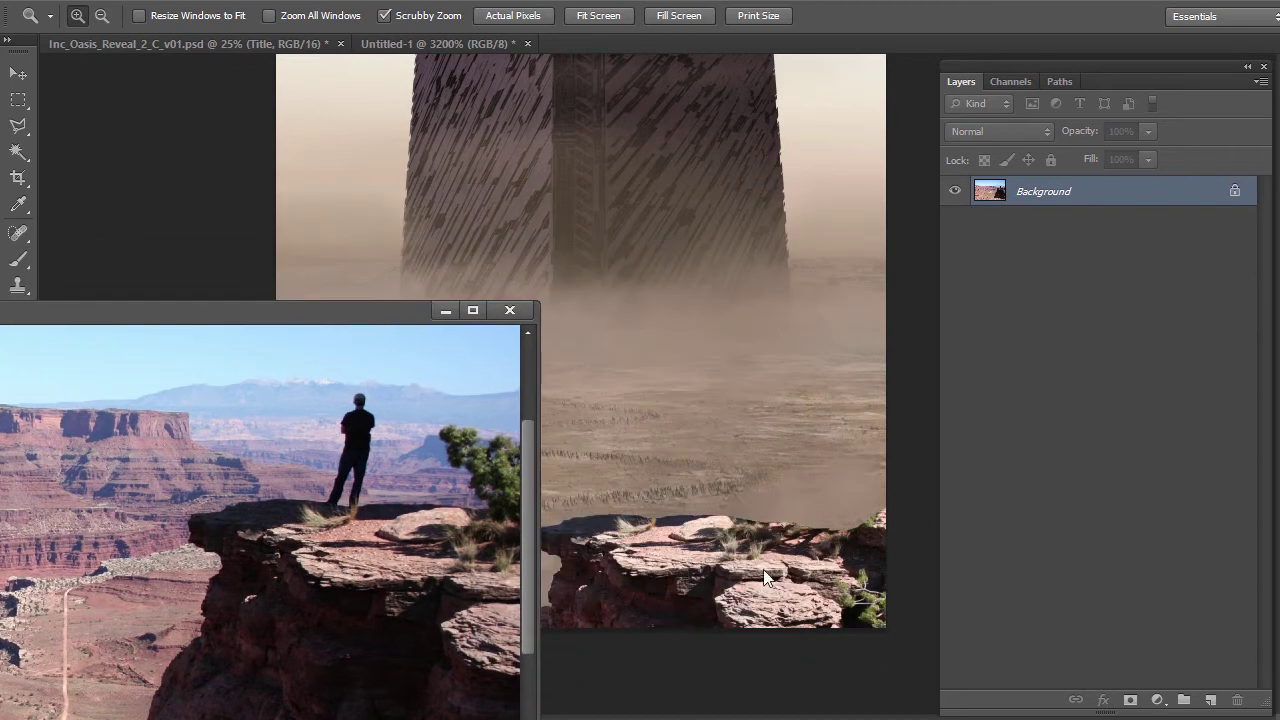
pyautogui.moveTo(284, 316); pyautogui.dragTo(347, 269)
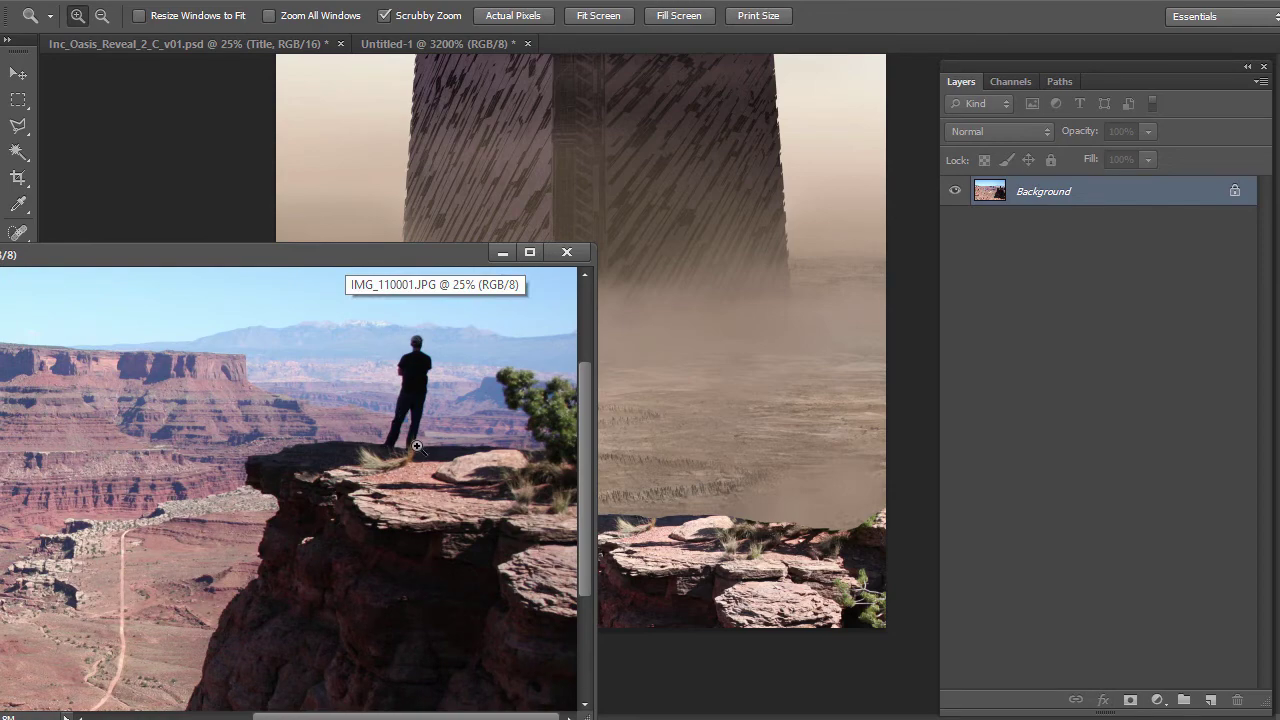
pyautogui.moveTo(425, 251); pyautogui.dragTo(774, 43)
pyautogui.click(227, 45)
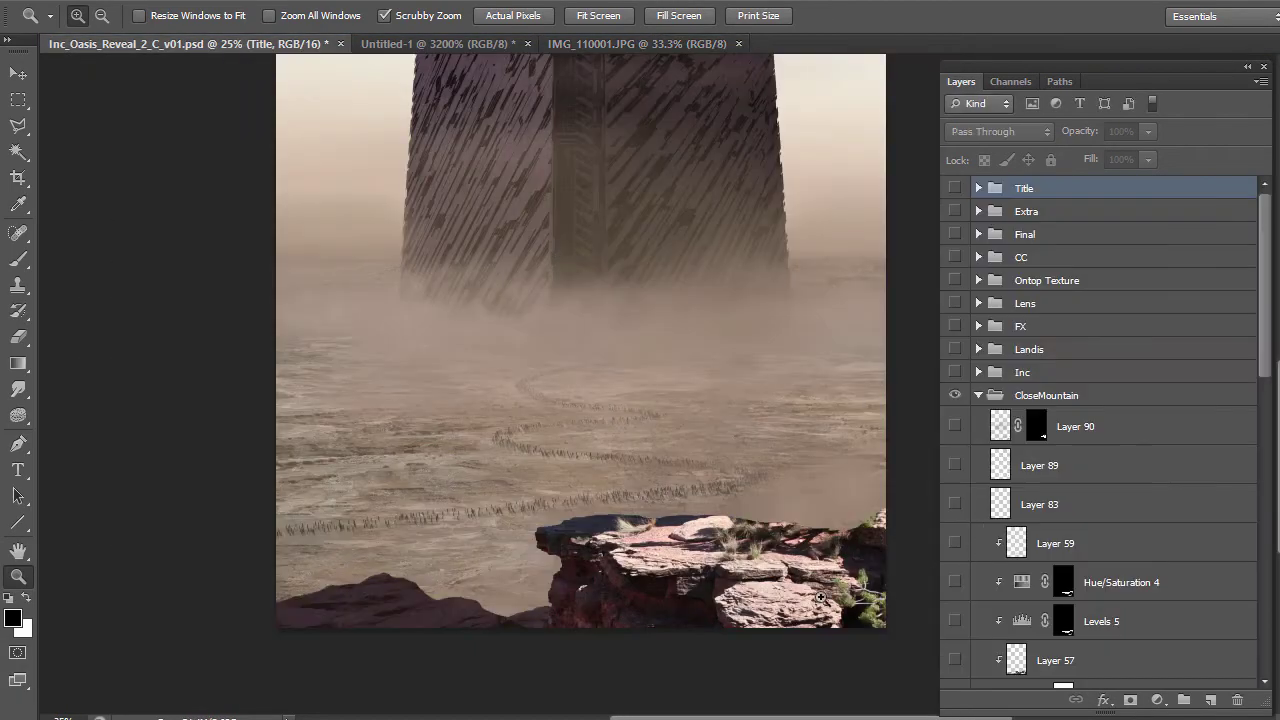
pyautogui.click(787, 591)
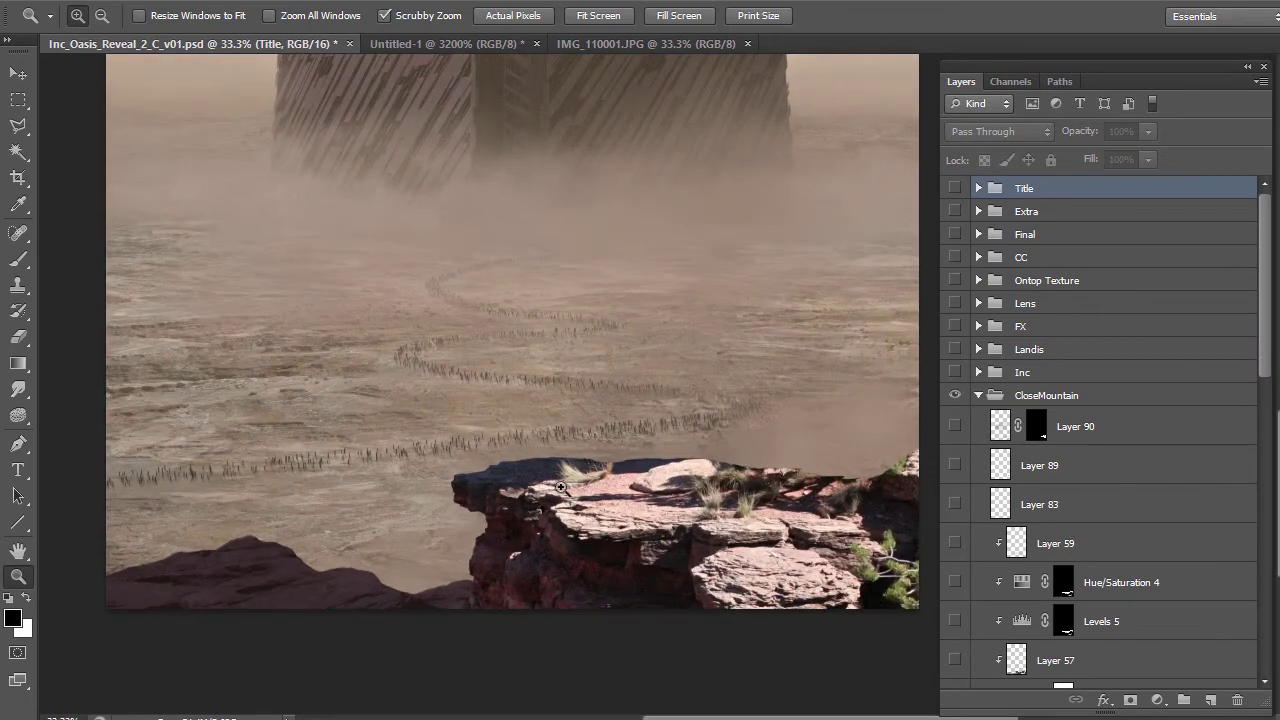
# Compare the ledge with and without Layer 53 above Rock1, leaving Layer 53 shown
pyautogui.scroll(-10, 1030, 558)
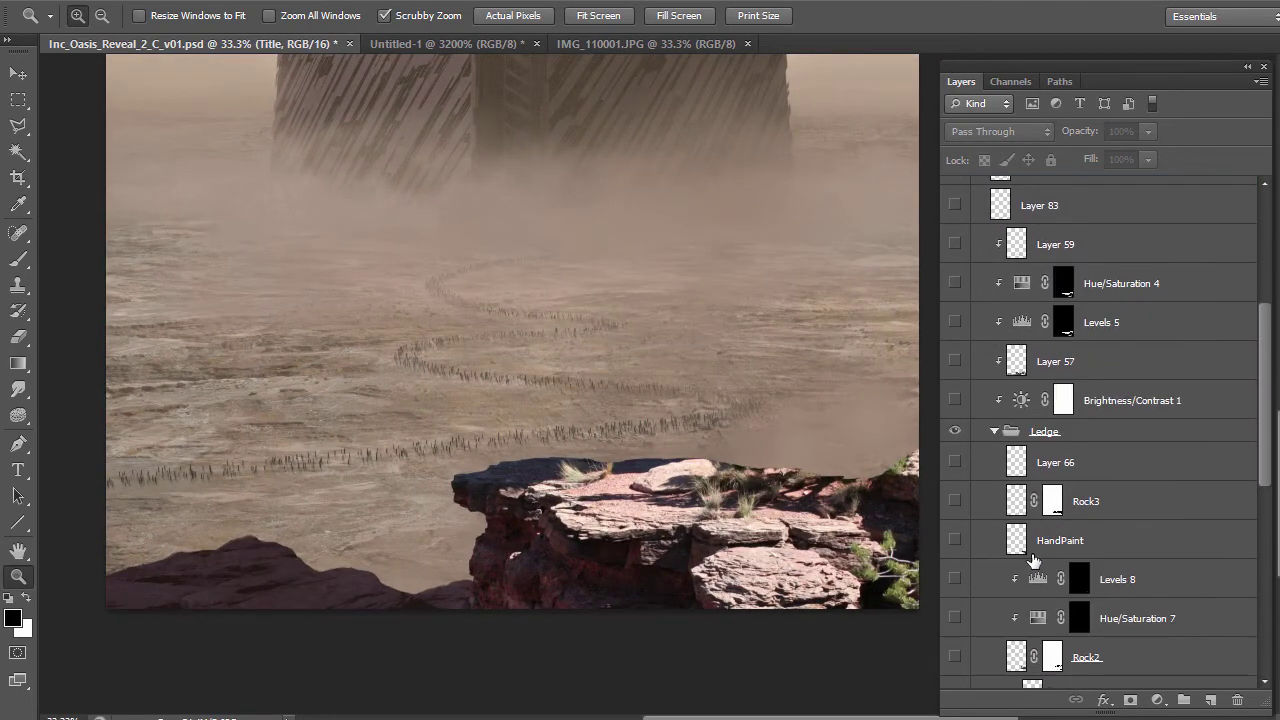
pyautogui.scroll(-1, 1030, 558)
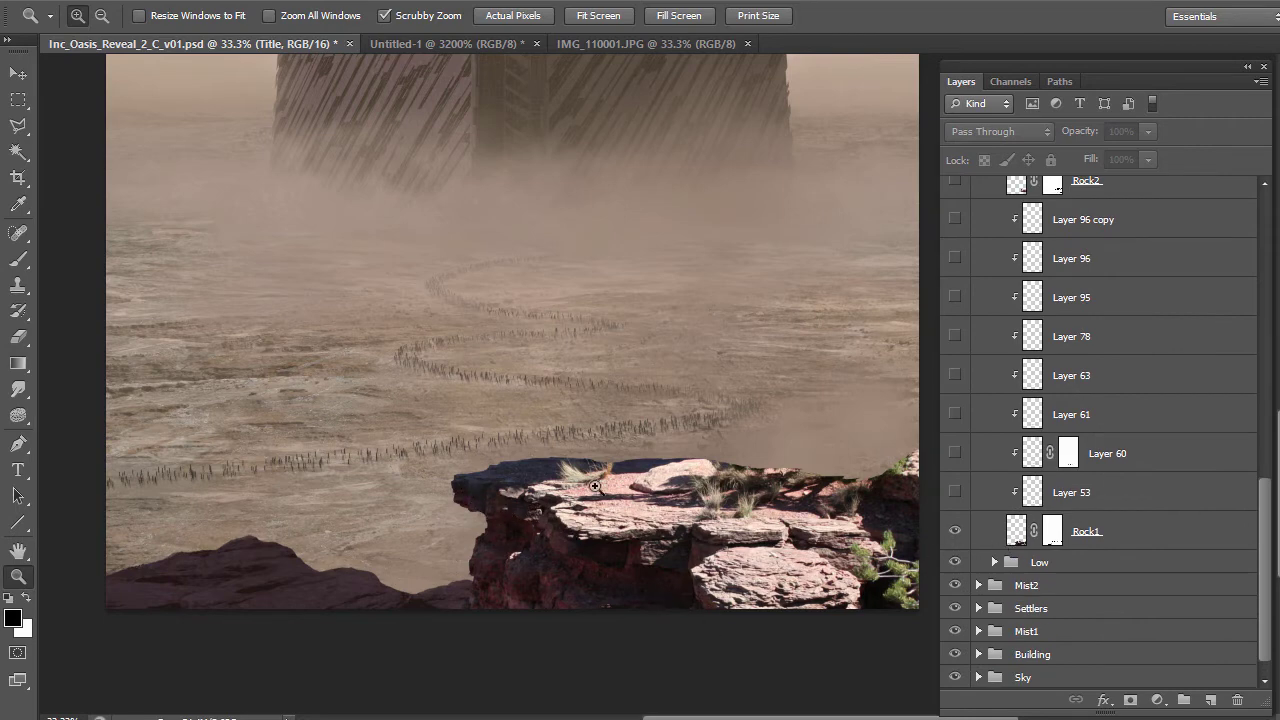
pyautogui.click(955, 491)
pyautogui.click(955, 491)
pyautogui.click(955, 491)
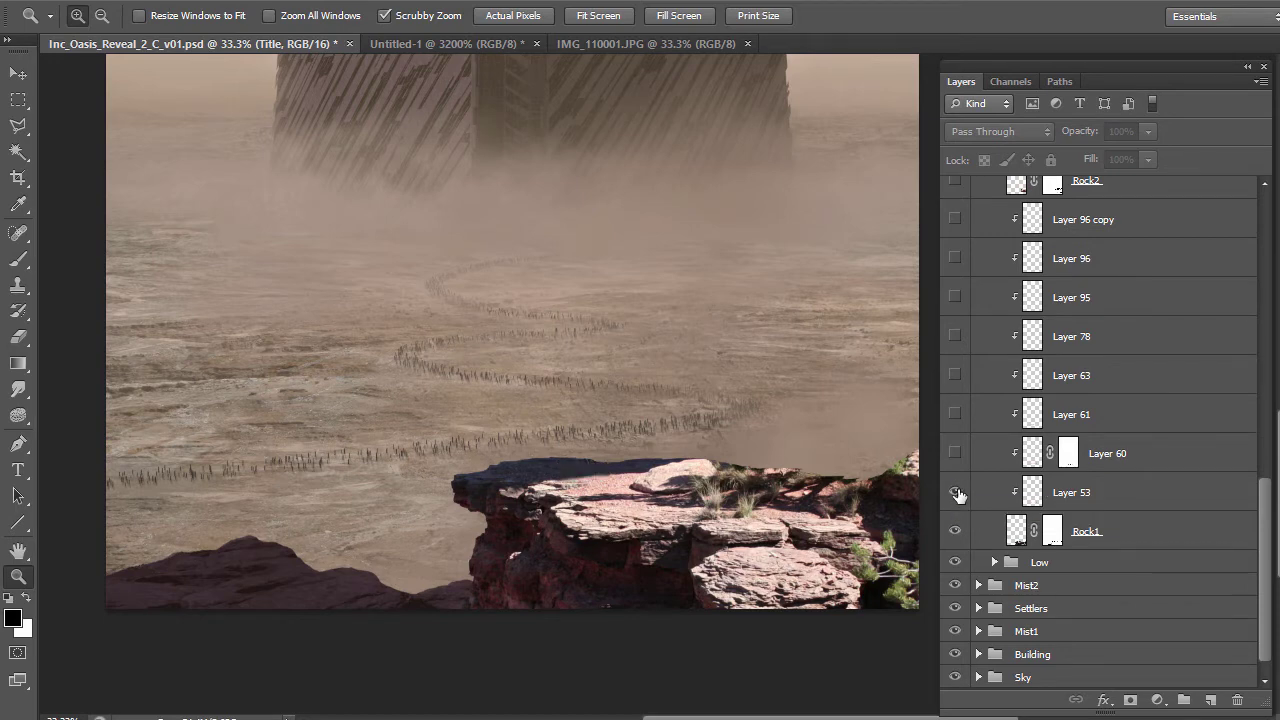
# Examine the grass removal on the ledge at 66.7% with and without Layer 53, selecting that layer and keeping it shown
pyautogui.scroll(1, 887, 563)
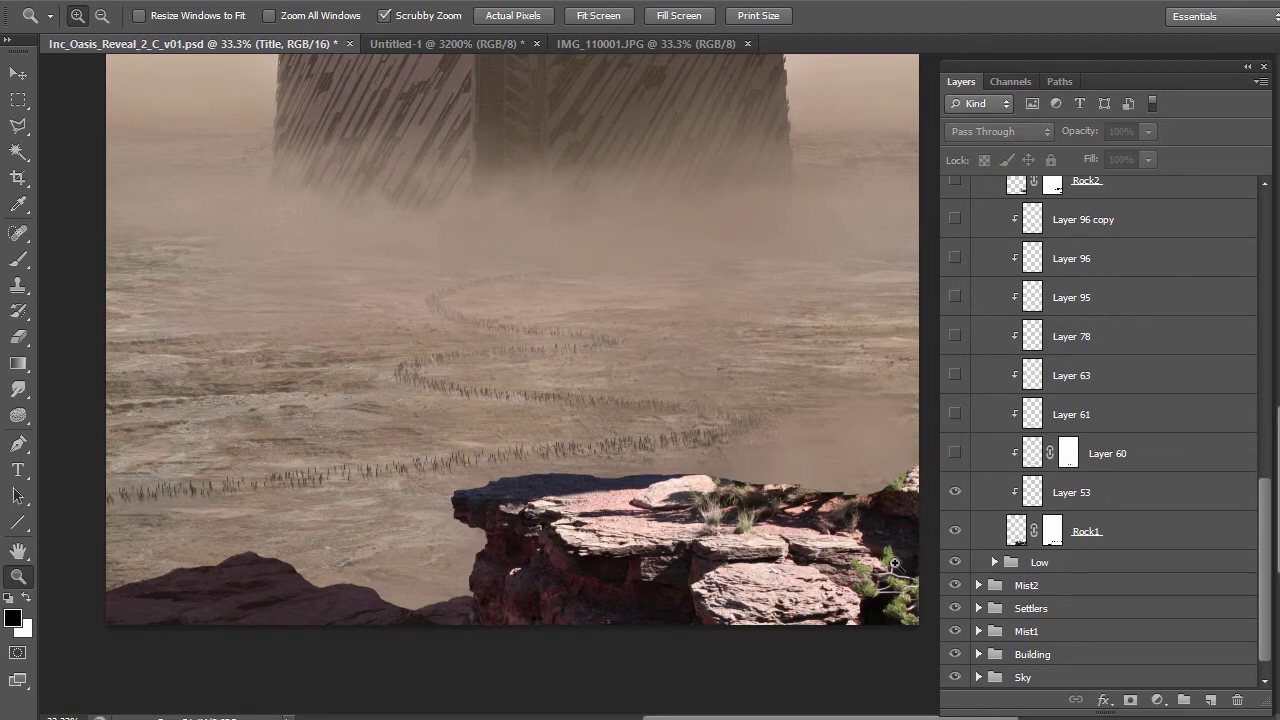
pyautogui.click(578, 489)
pyautogui.click(578, 489)
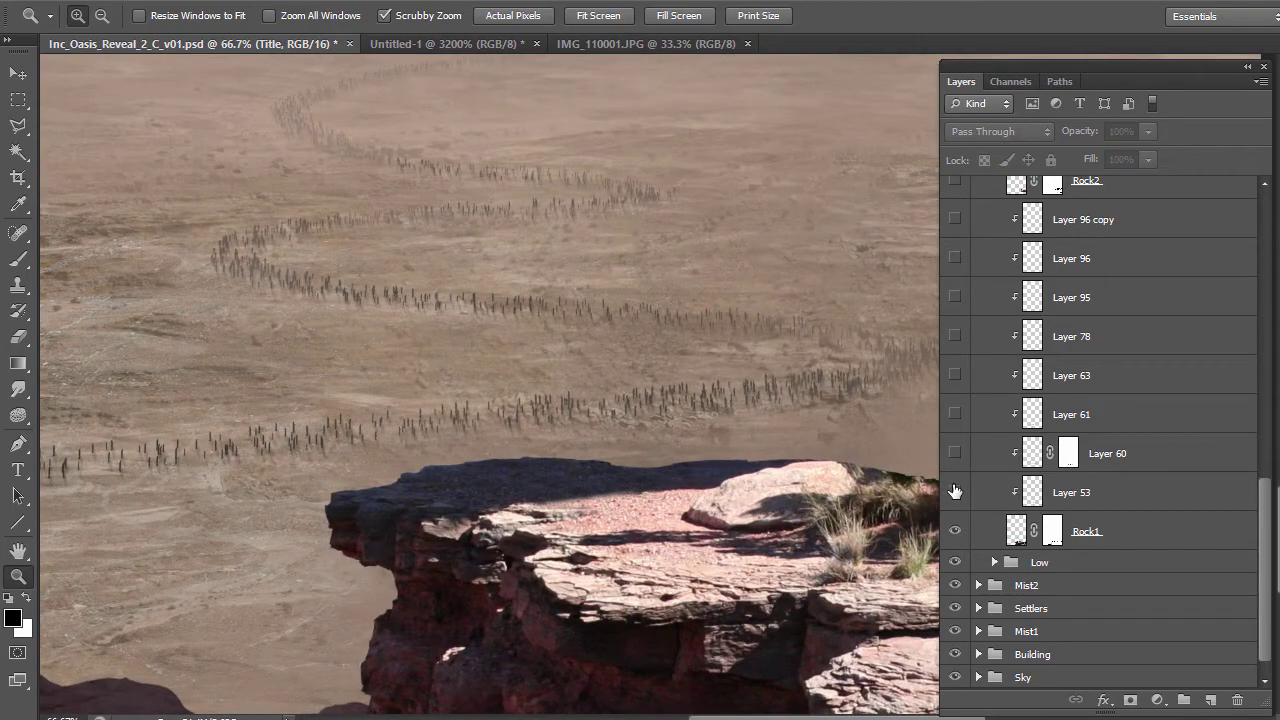
pyautogui.click(955, 492)
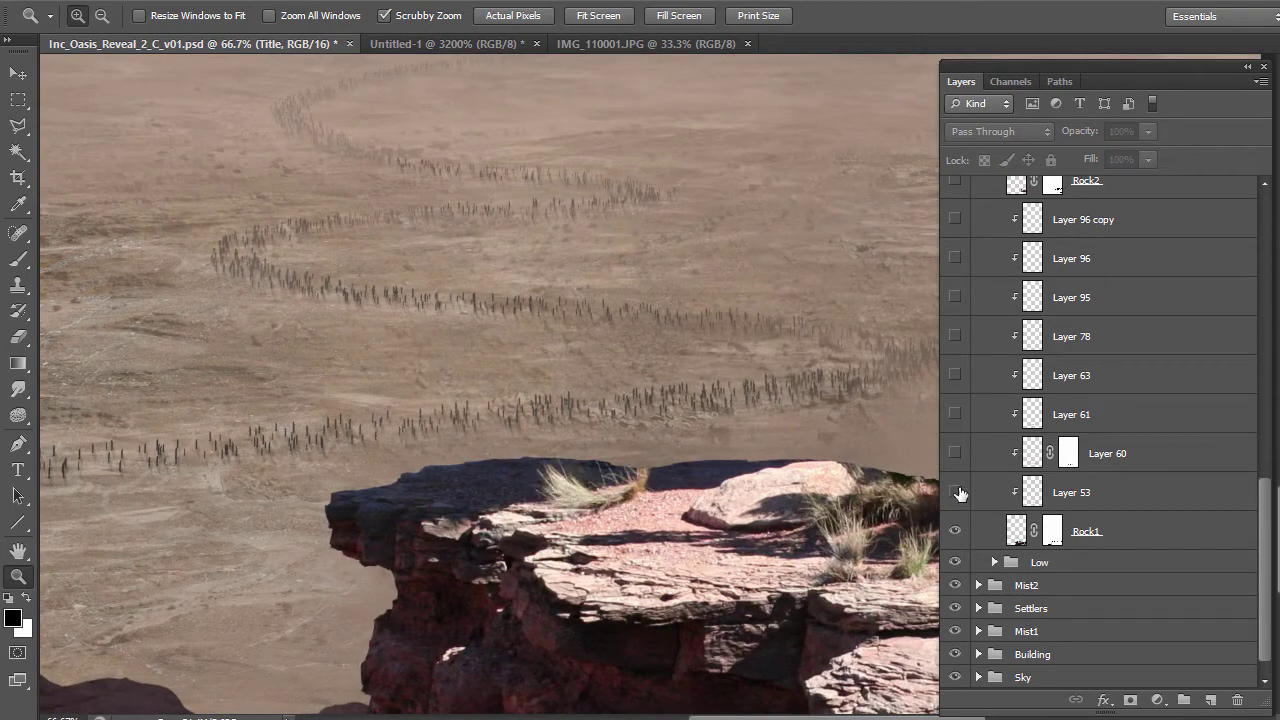
pyautogui.click(1032, 492)
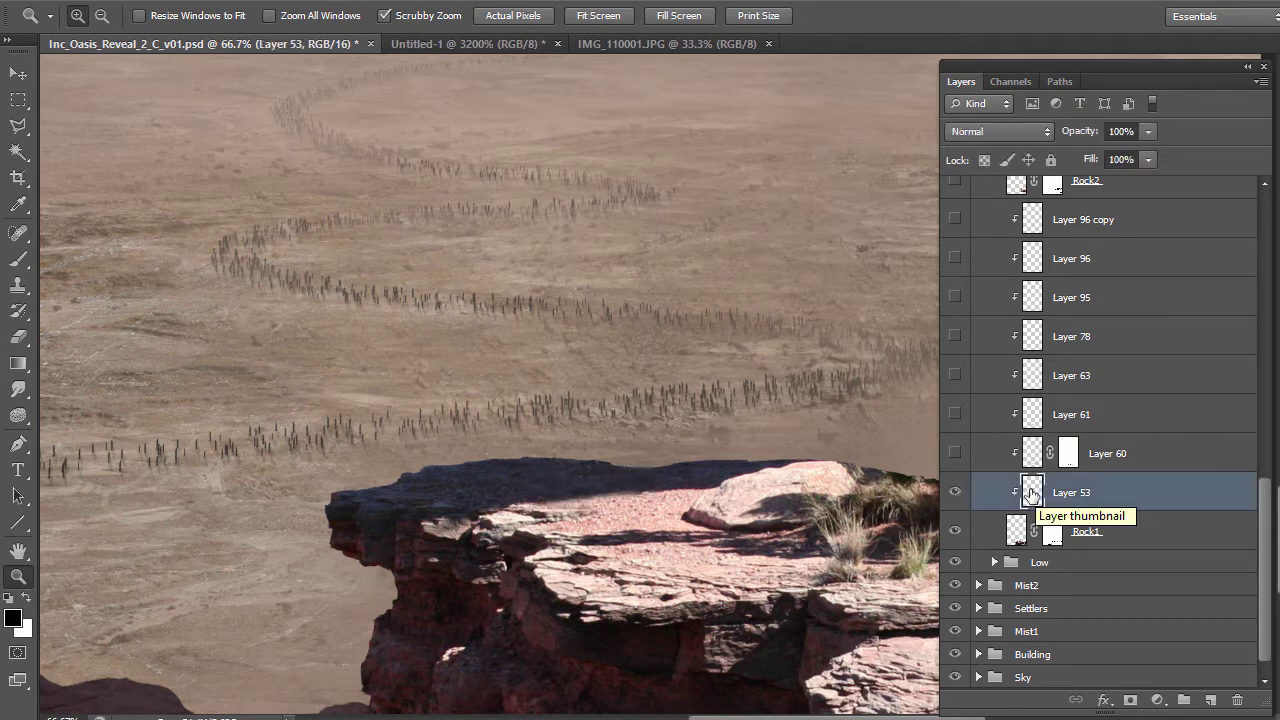
pyautogui.click(18, 285)
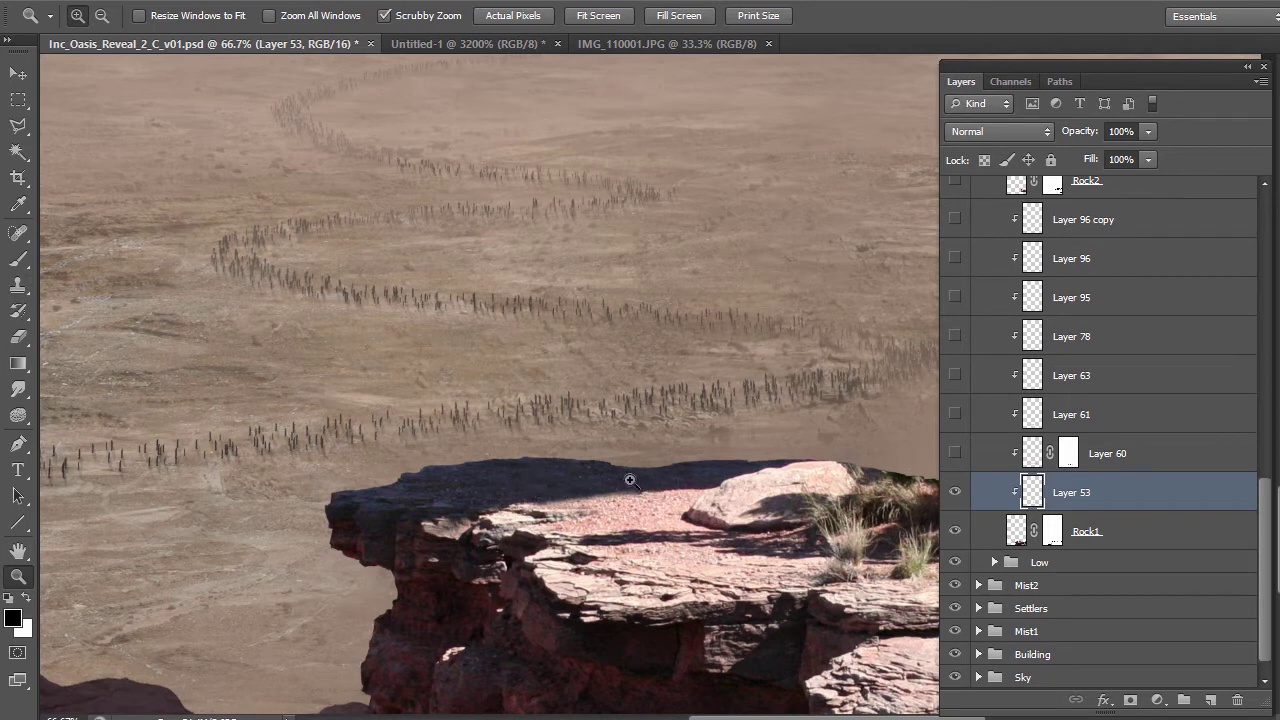
pyautogui.click(956, 494)
pyautogui.click(956, 494)
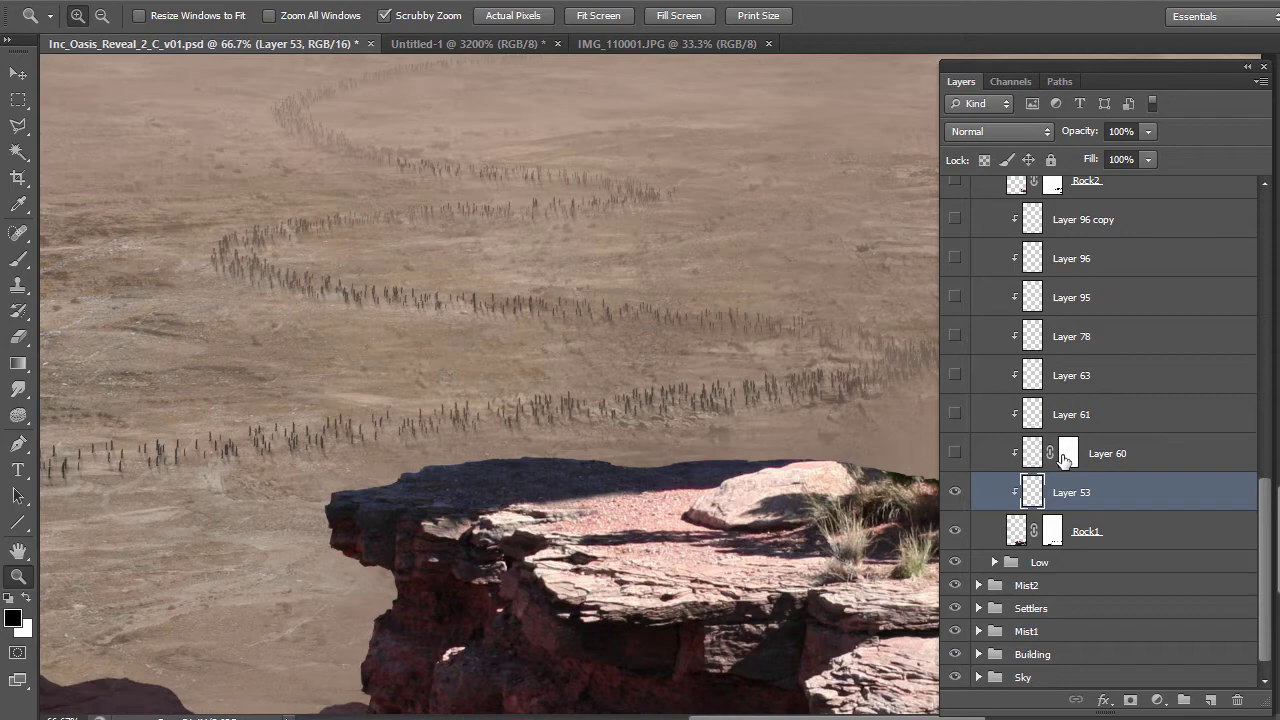
# Show Layer 60 on the ledge top and check the result against the shadowed cliff edge in IMG_110001.JPG
pyautogui.click(956, 453)
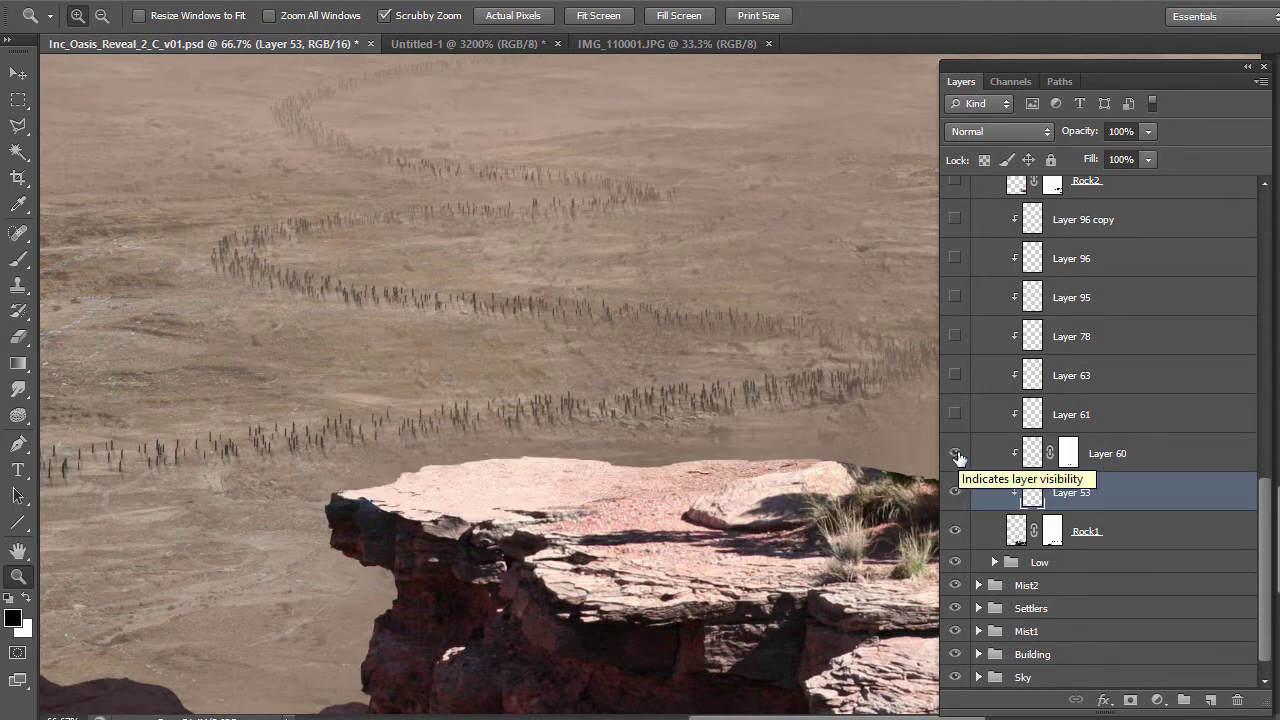
pyautogui.keyDown('alt'); pyautogui.click(664, 500); pyautogui.keyUp('alt')
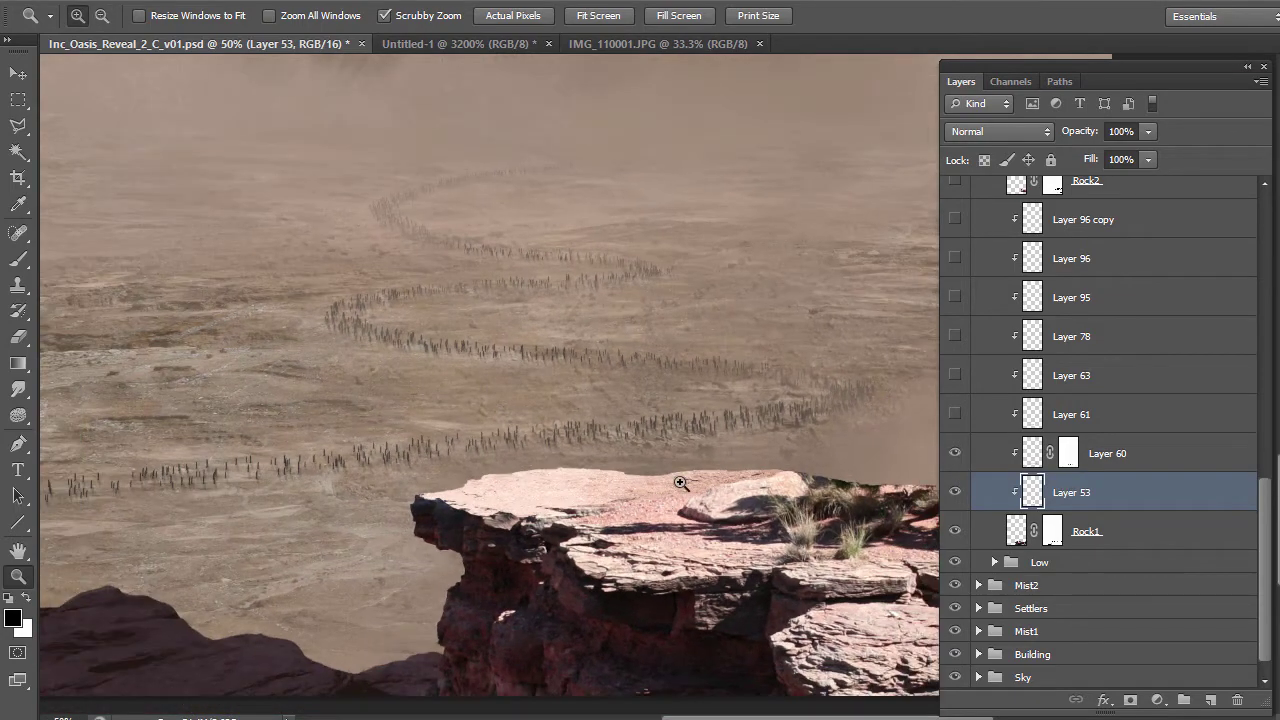
pyautogui.click(676, 46)
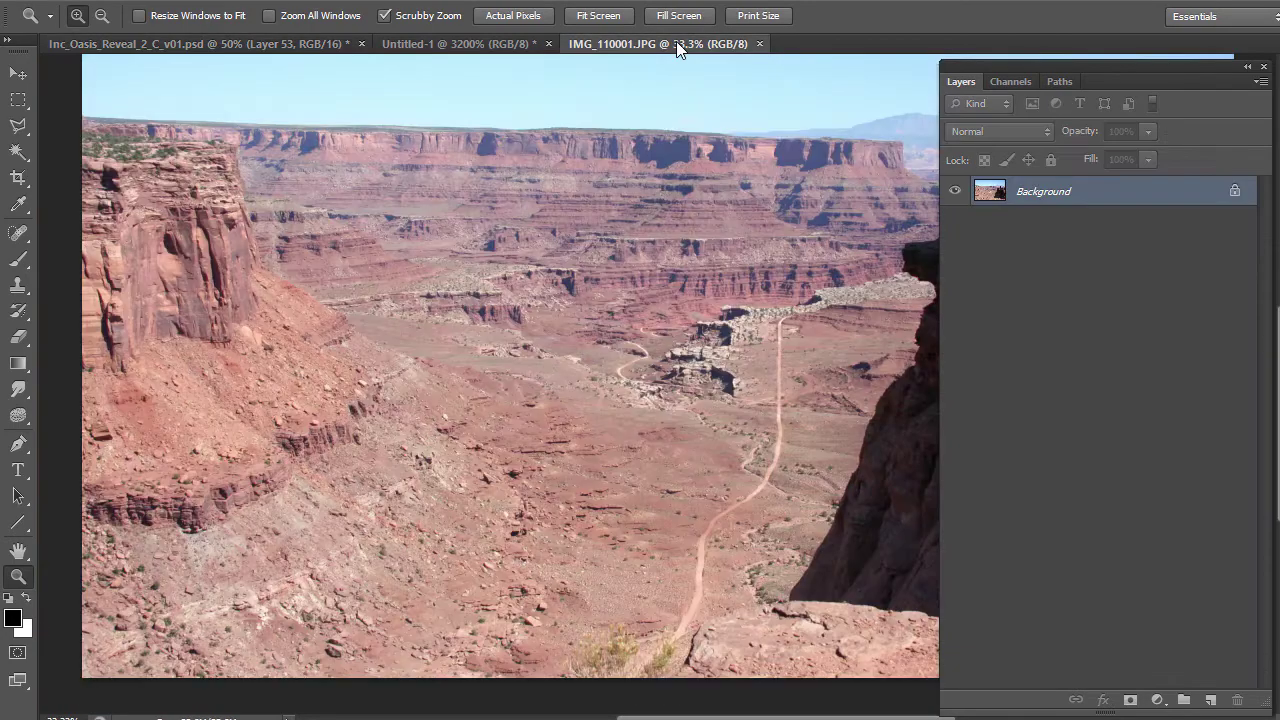
pyautogui.hscroll(5, 655, 246)
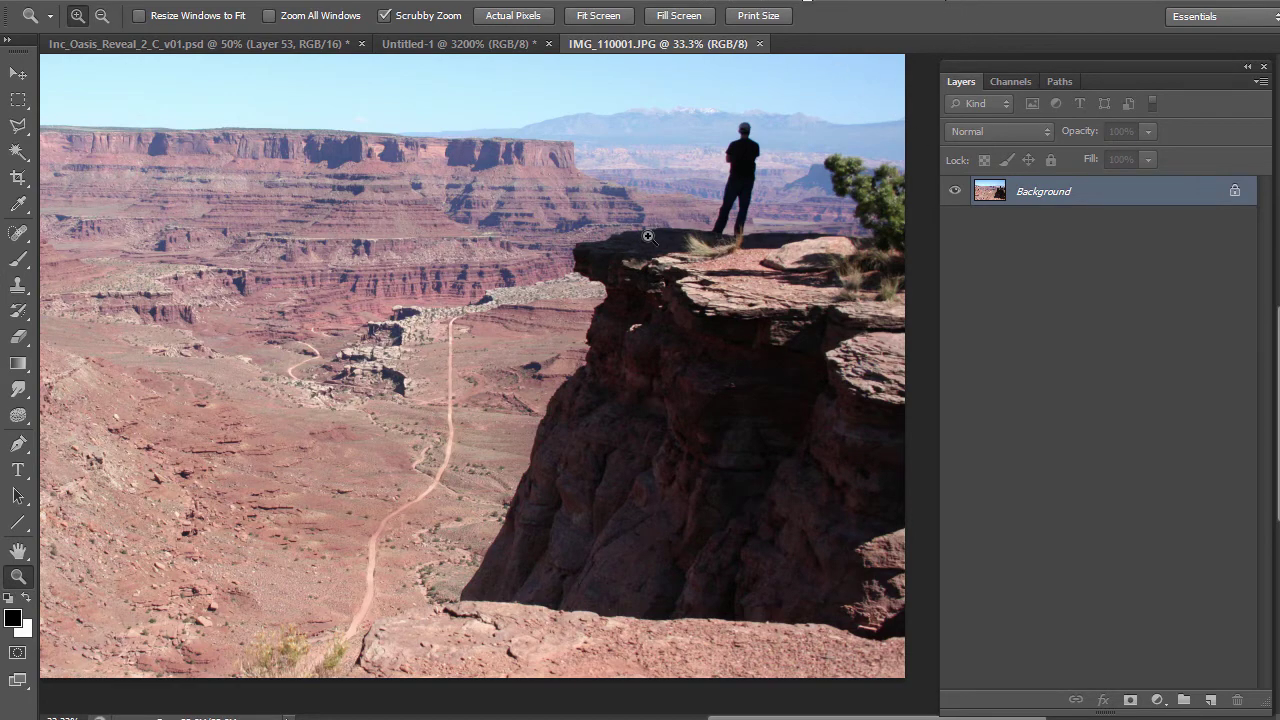
pyautogui.click(312, 45)
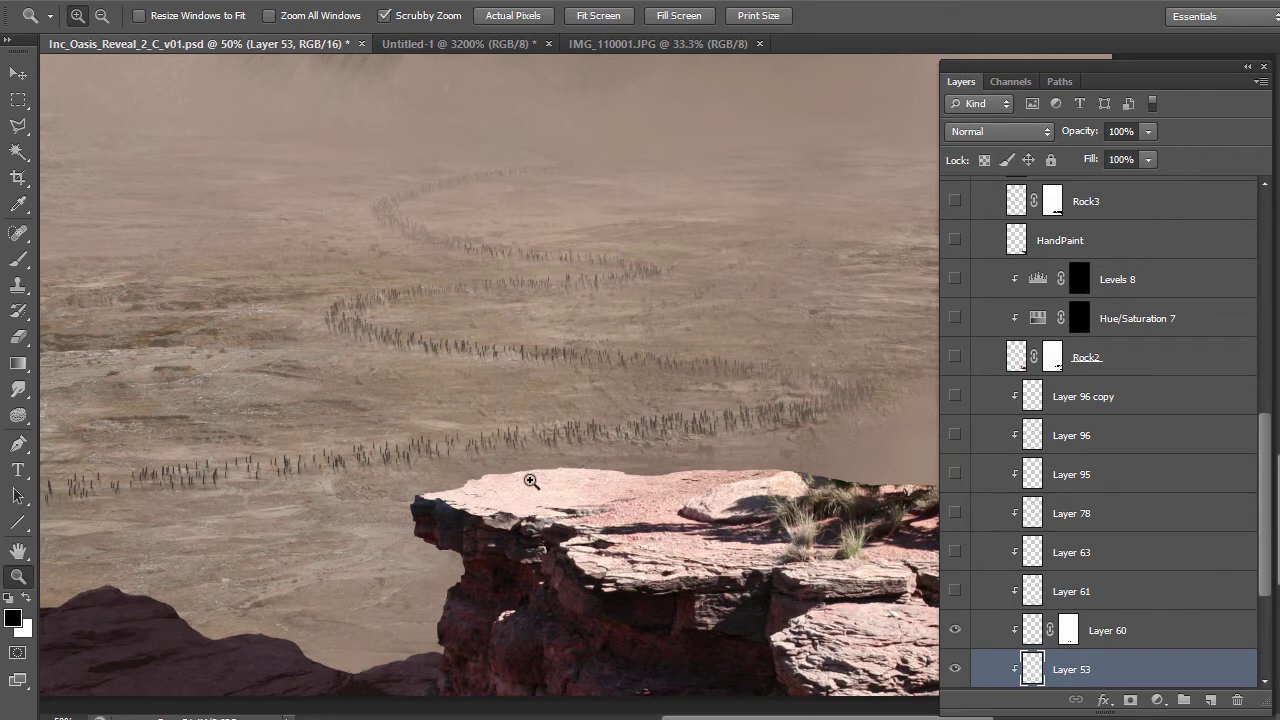
# Preview Layer 61 on and off, leave it shown together with Layer 63, and select Layer 63
pyautogui.click(958, 592)
pyautogui.click(958, 593)
pyautogui.click(958, 593)
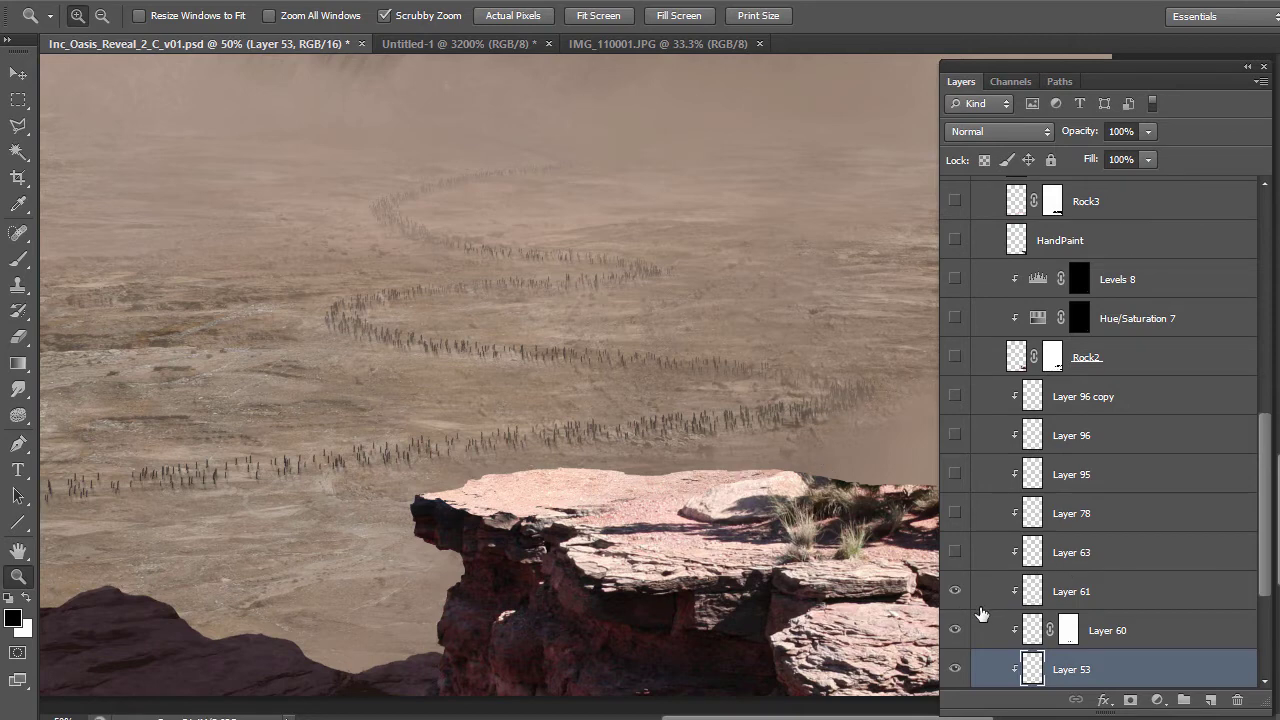
pyautogui.click(956, 553)
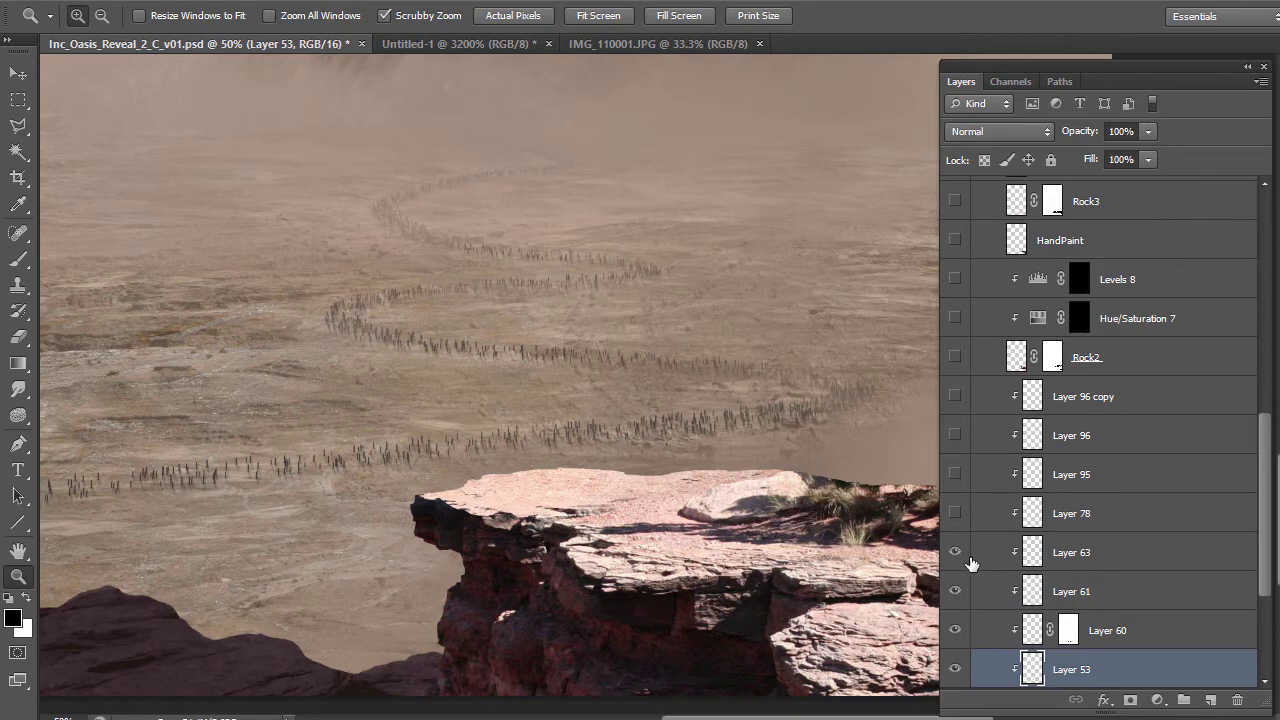
pyautogui.click(1025, 552)
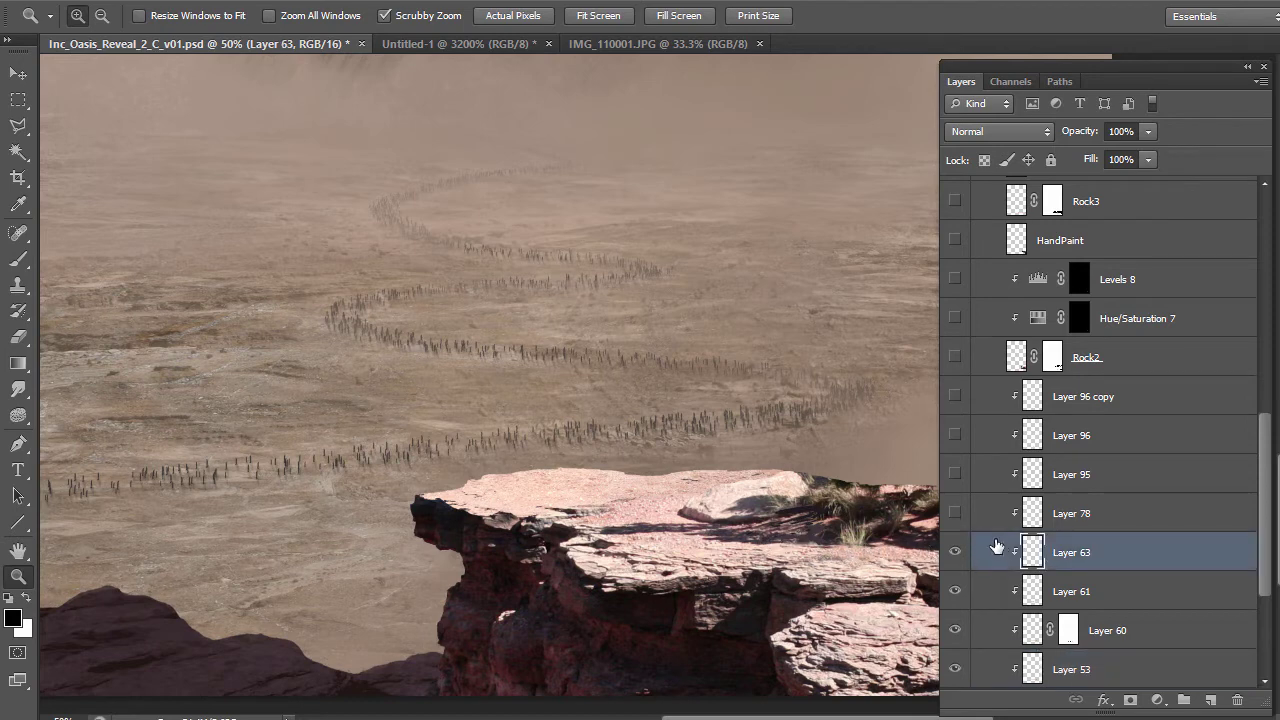
# Compare the ledge with and without Layer 78, leave the layer shown and select it
pyautogui.click(955, 513)
pyautogui.click(955, 513)
pyautogui.click(955, 513)
pyautogui.click(1025, 513)
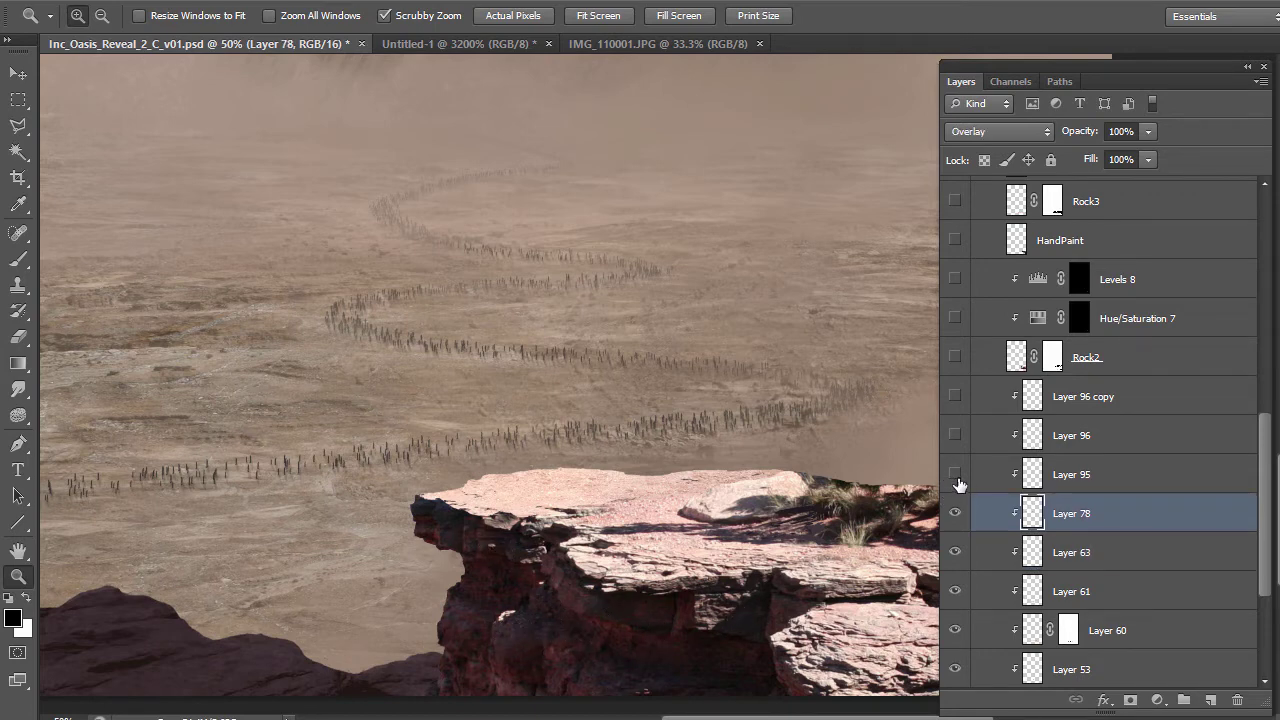
# Select Layer 95, try to load its pixels as a selection, and bring the whole ledge into view at 33.3%
pyautogui.hotkey('ctrl', '-')
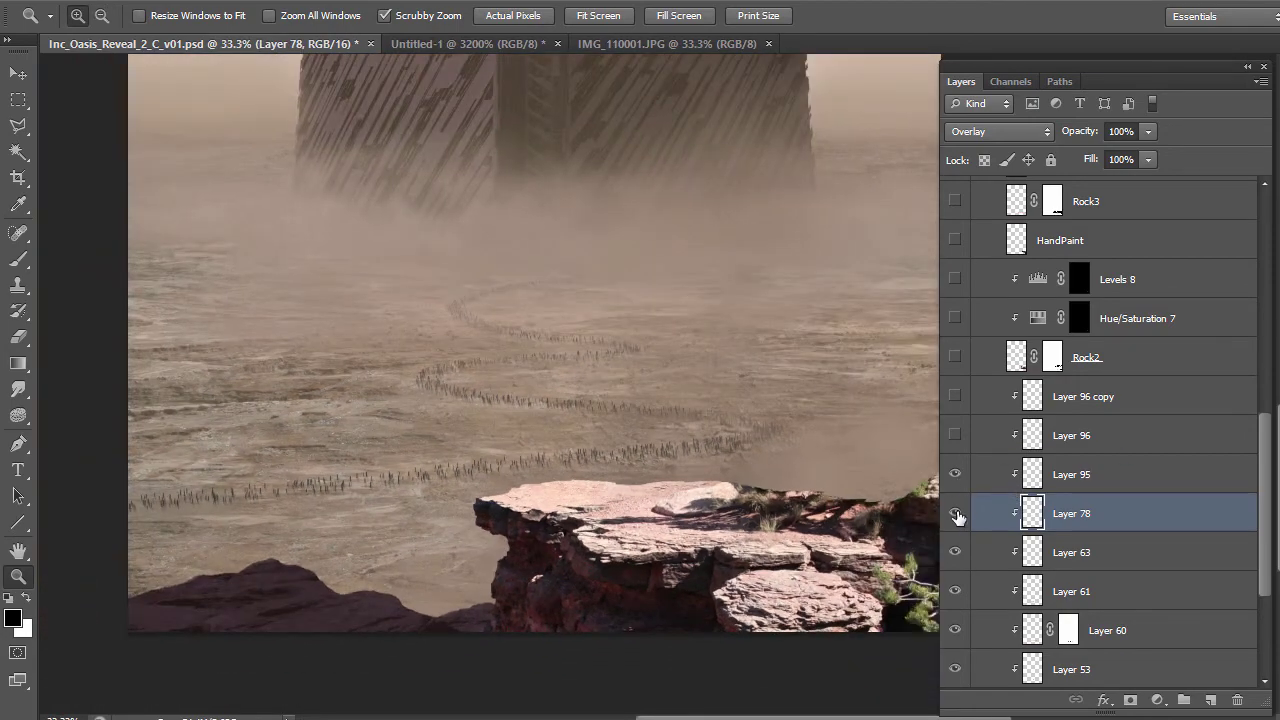
pyautogui.keyDown('ctrl'); pyautogui.click(1033, 476); pyautogui.keyUp('ctrl')
pyautogui.press('Return')
pyautogui.click(1033, 478)
pyautogui.keyDown('ctrl'); pyautogui.click(1031, 476); pyautogui.keyUp('ctrl')
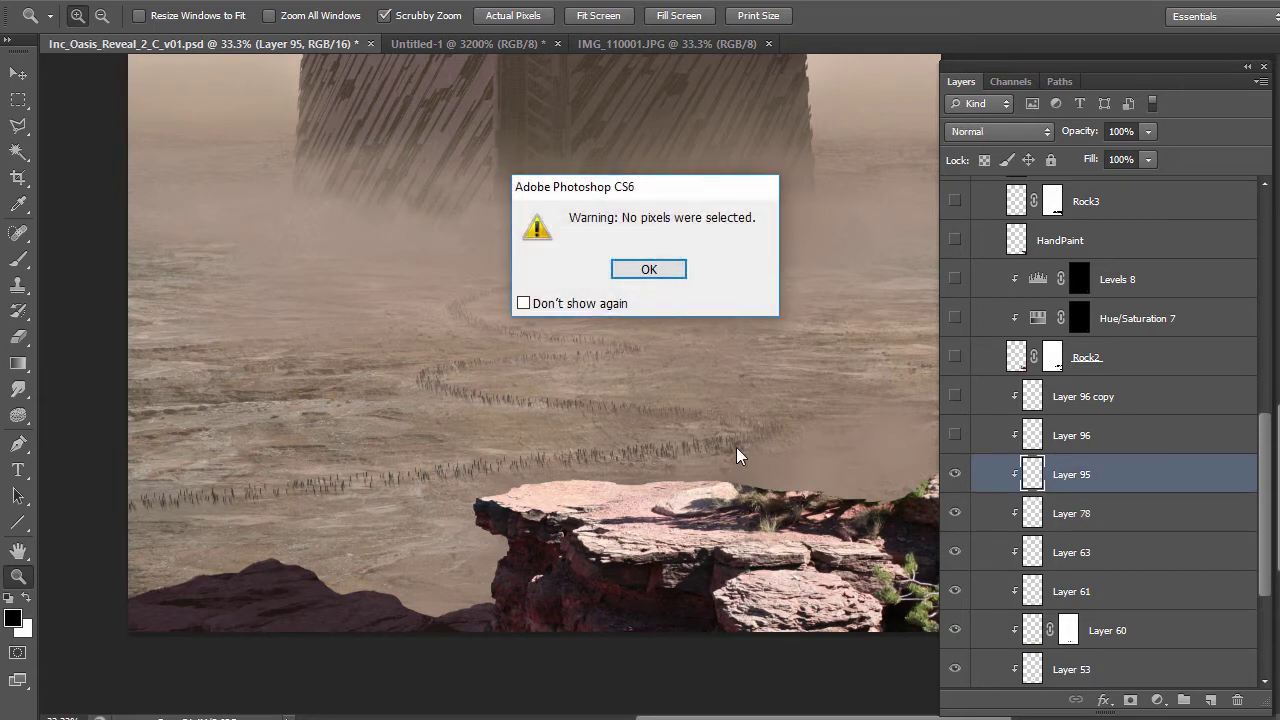
pyautogui.click(649, 269)
pyautogui.hscroll(2, 490, 345)
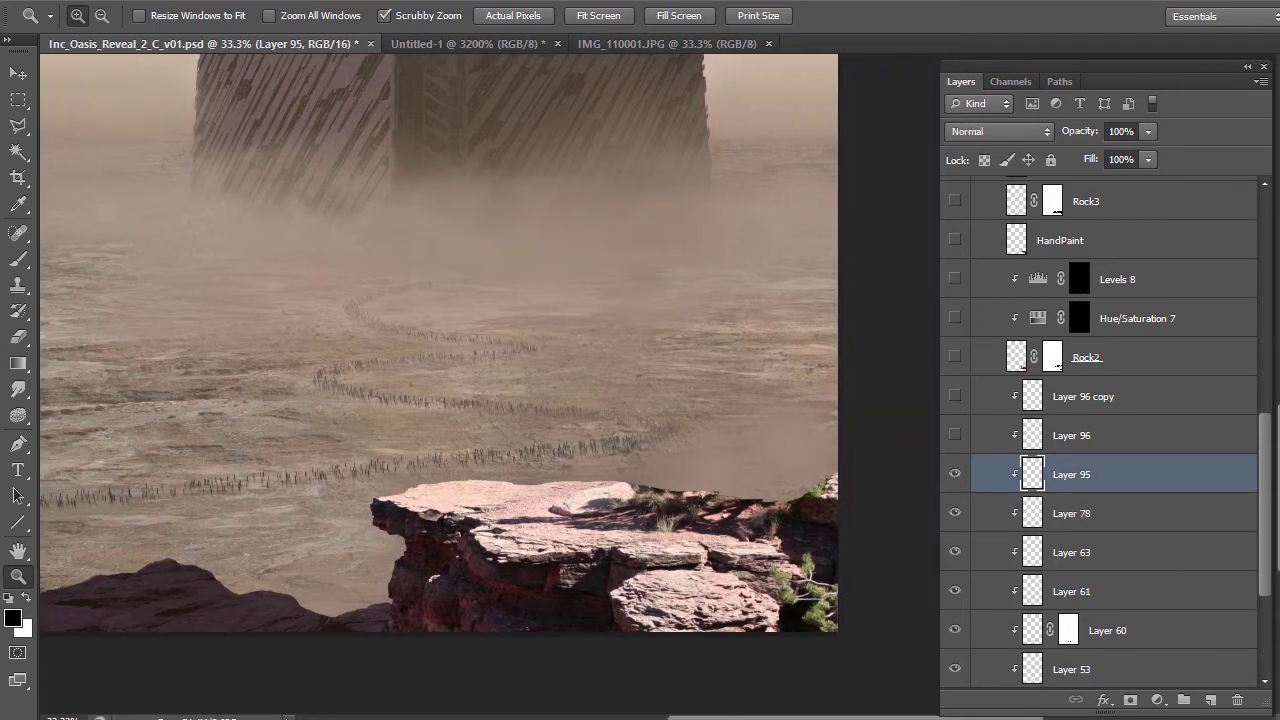
# Compare the ledge with and without Layer 95, leave it shown and show Layer 96 as well
pyautogui.click(955, 474)
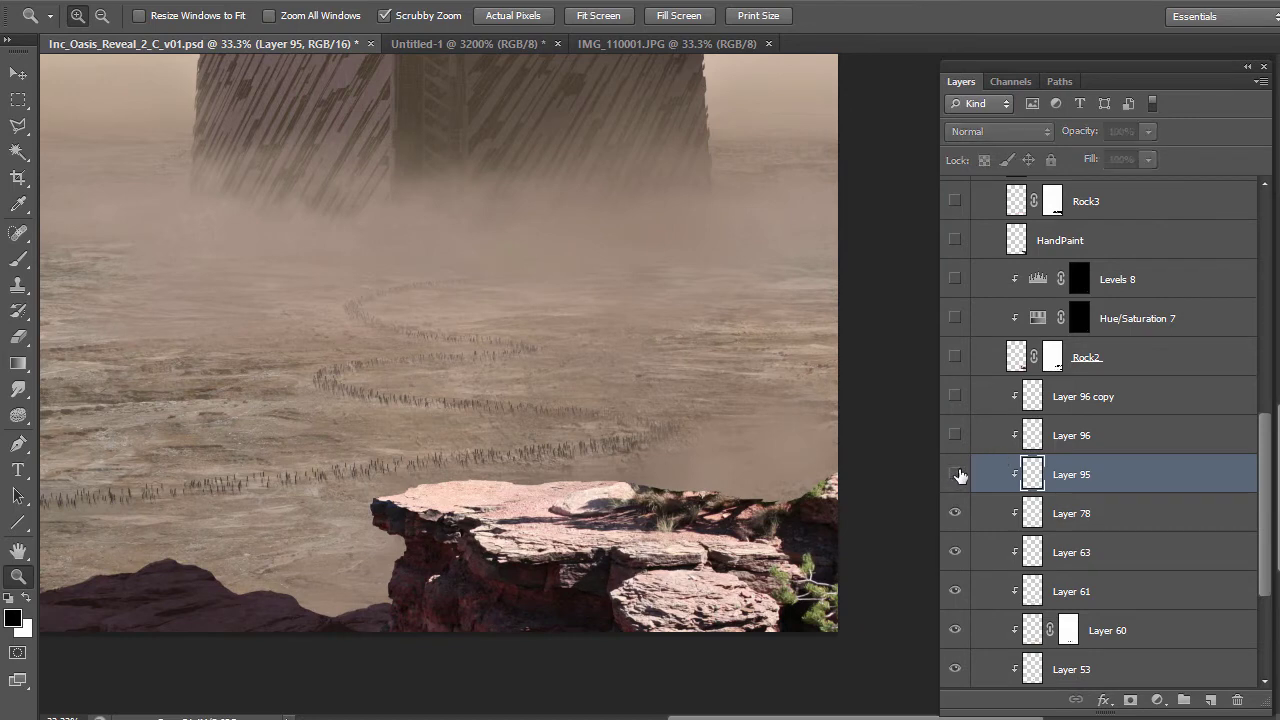
pyautogui.click(955, 474)
pyautogui.click(960, 435)
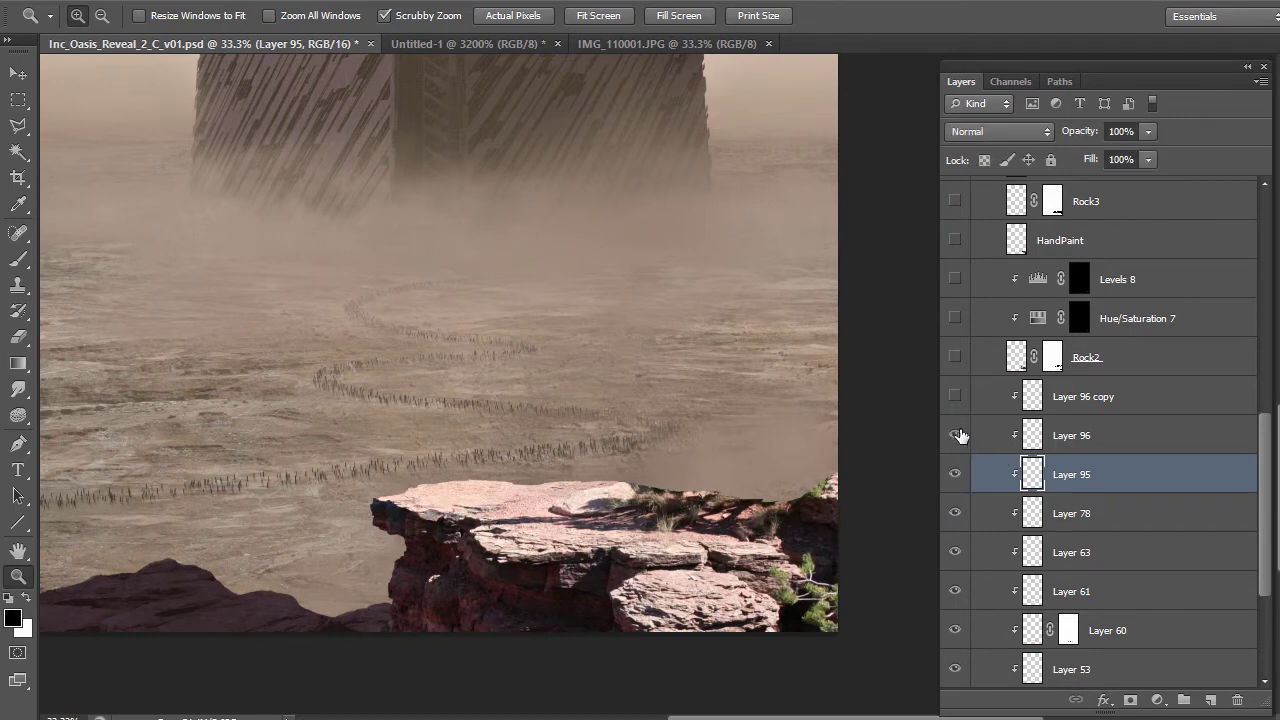
# Compare the rock ledge up close with Layer 96 hidden and shown, and select that layer
pyautogui.keyDown('ctrl'); pyautogui.click(1034, 437); pyautogui.keyUp('ctrl')
pyautogui.hotkey('ctrl', '+')
pyautogui.hotkey('ctrl', '+')
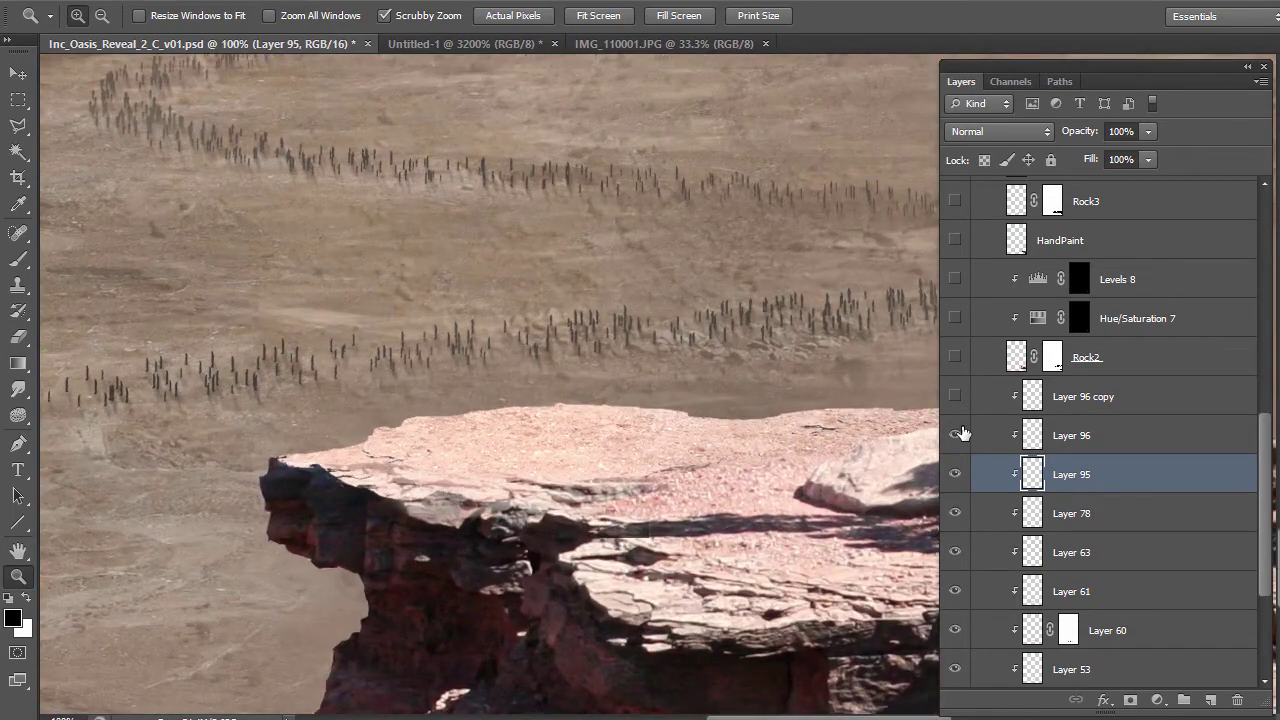
pyautogui.click(955, 435)
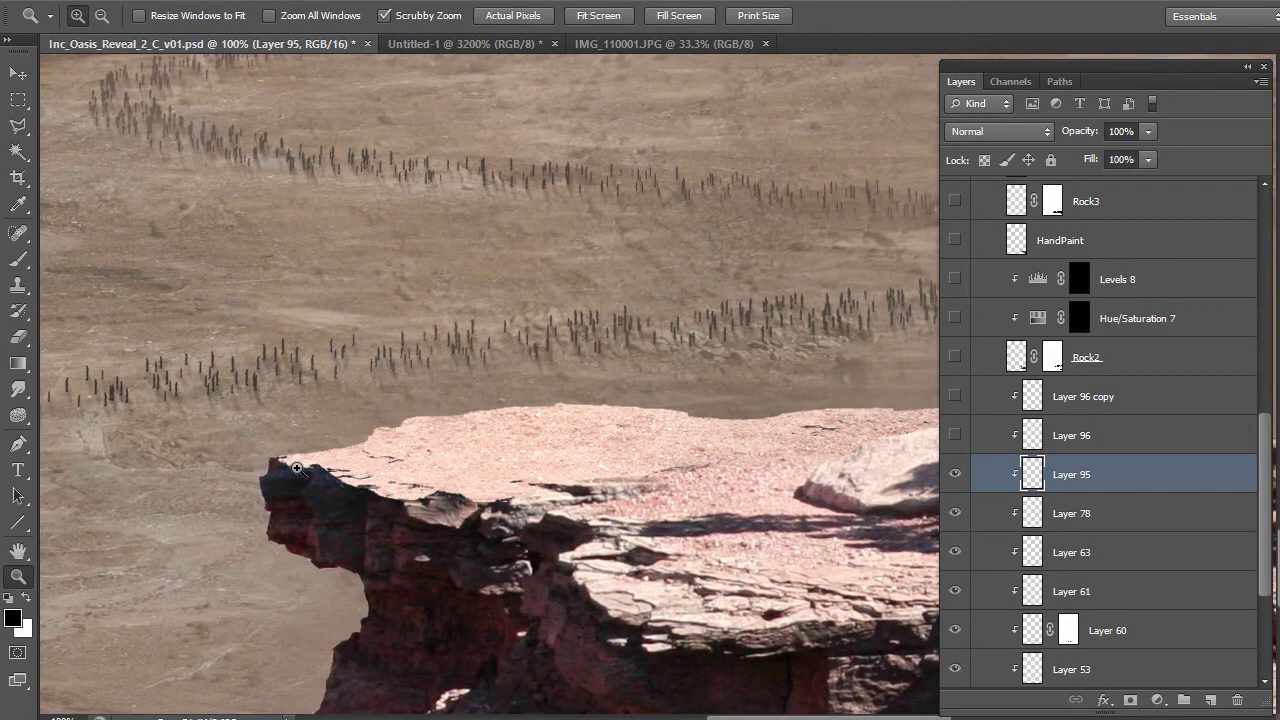
pyautogui.click(955, 436)
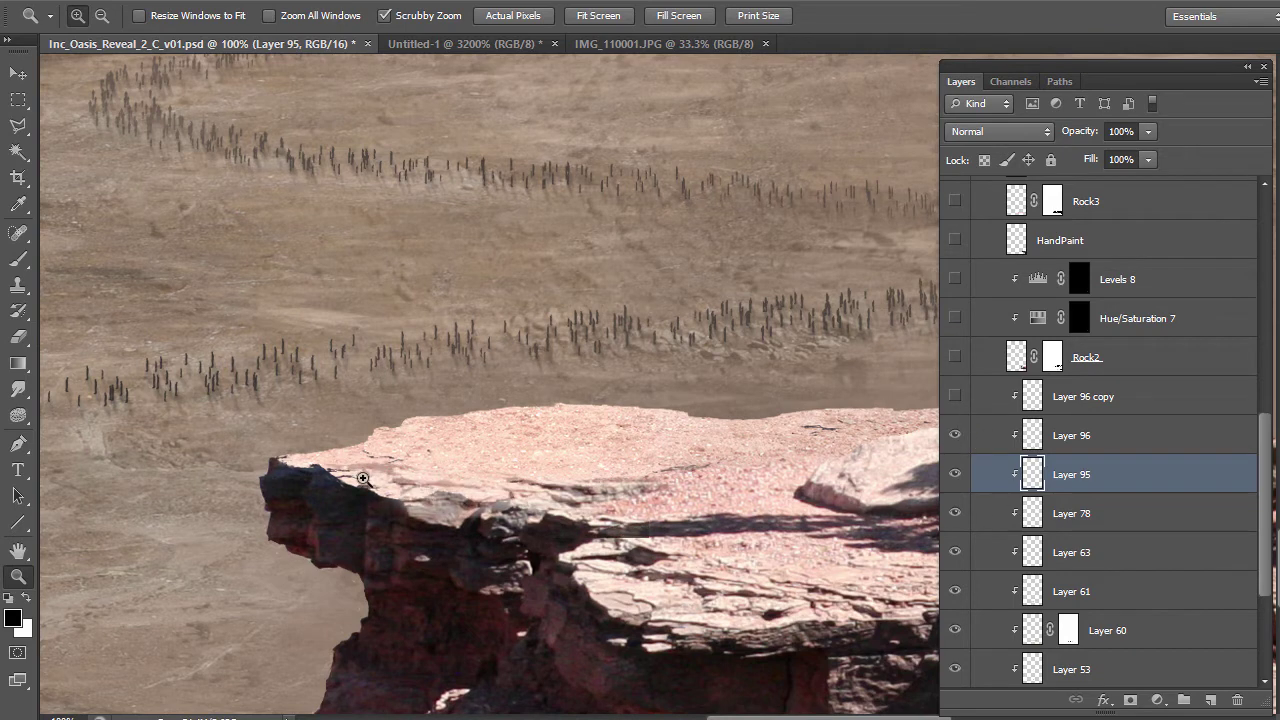
pyautogui.click(997, 438)
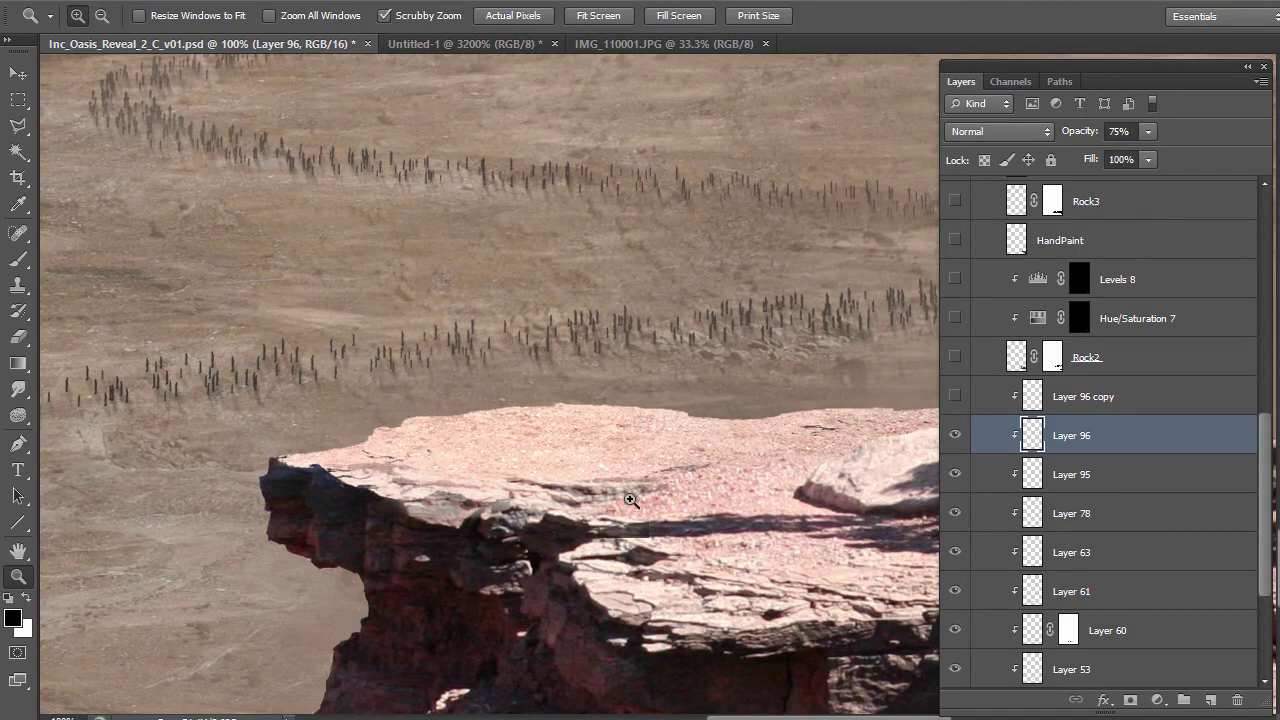
pyautogui.moveTo(649, 494); pyautogui.dragTo(707, 484)
pyautogui.keyDown('alt'); pyautogui.click(549, 510); pyautogui.keyUp('alt')
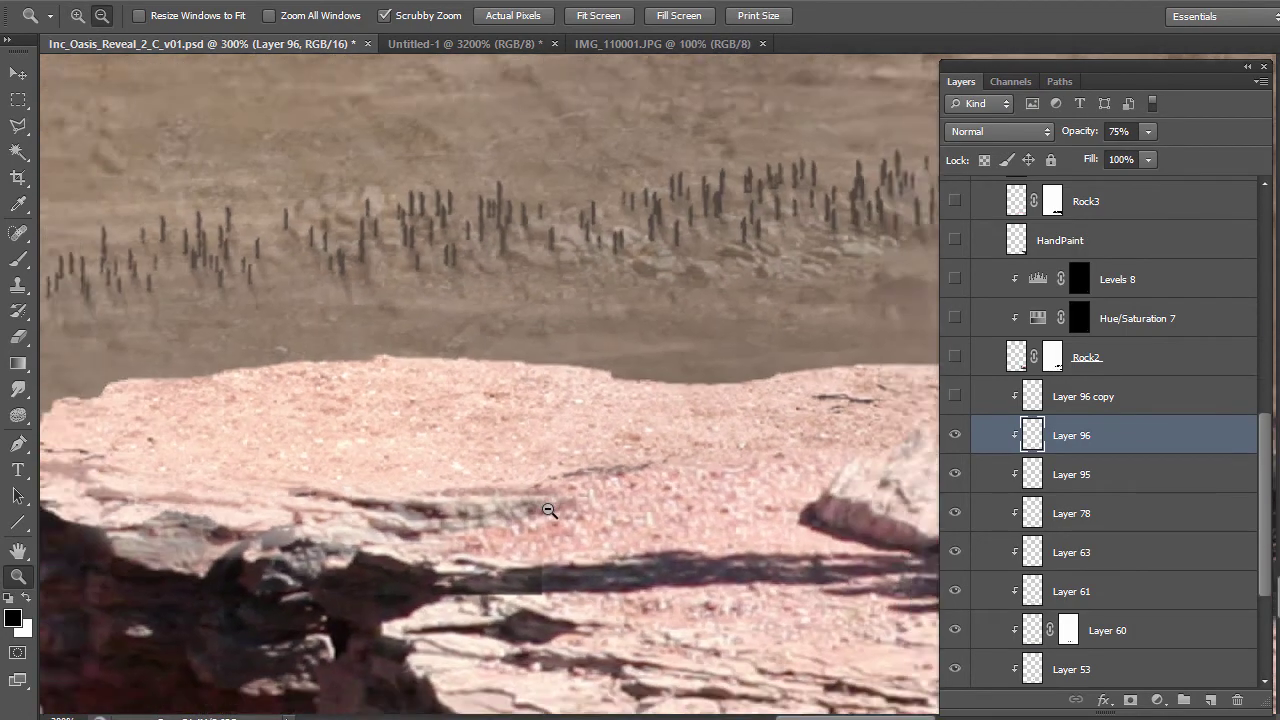
pyautogui.keyDown('alt'); pyautogui.click(549, 510); pyautogui.keyUp('alt')
# Make Layer 96 copy and Rock2 visible, comparing the ledge with and without Rock2
pyautogui.click(955, 397)
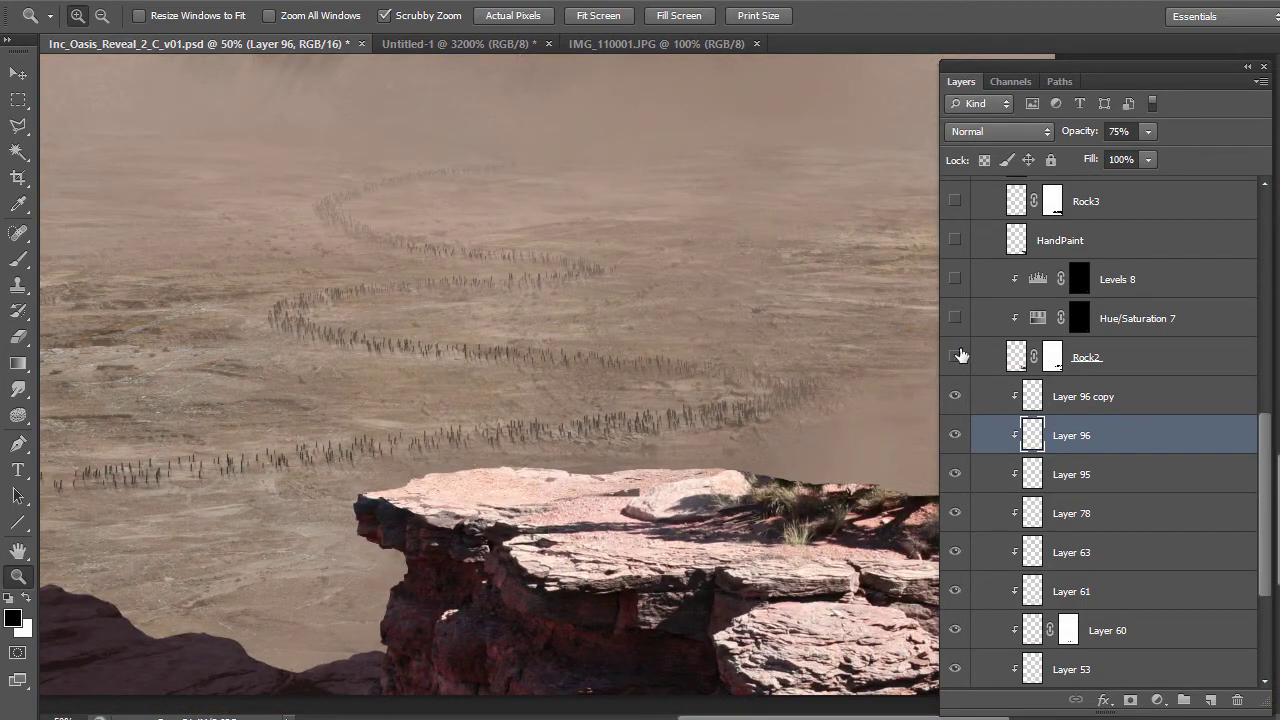
pyautogui.click(955, 357)
pyautogui.keyDown('alt'); pyautogui.click(600, 500); pyautogui.keyUp('alt')
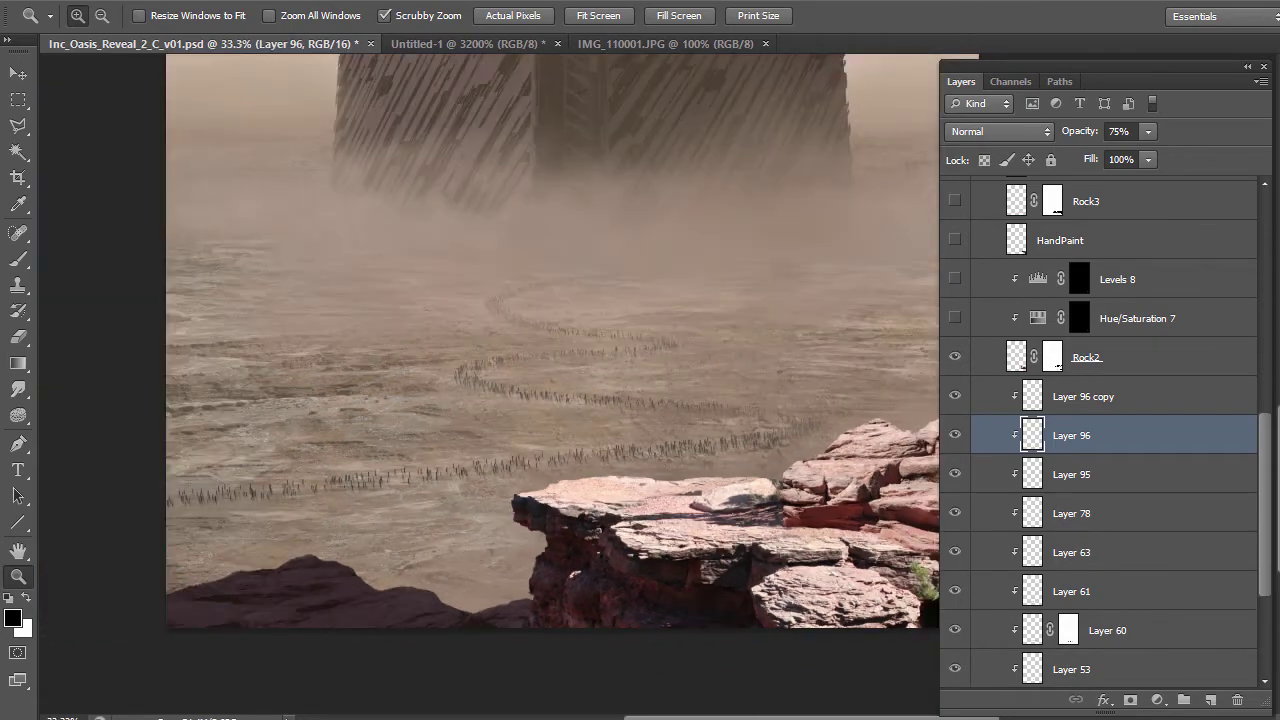
pyautogui.click(955, 357)
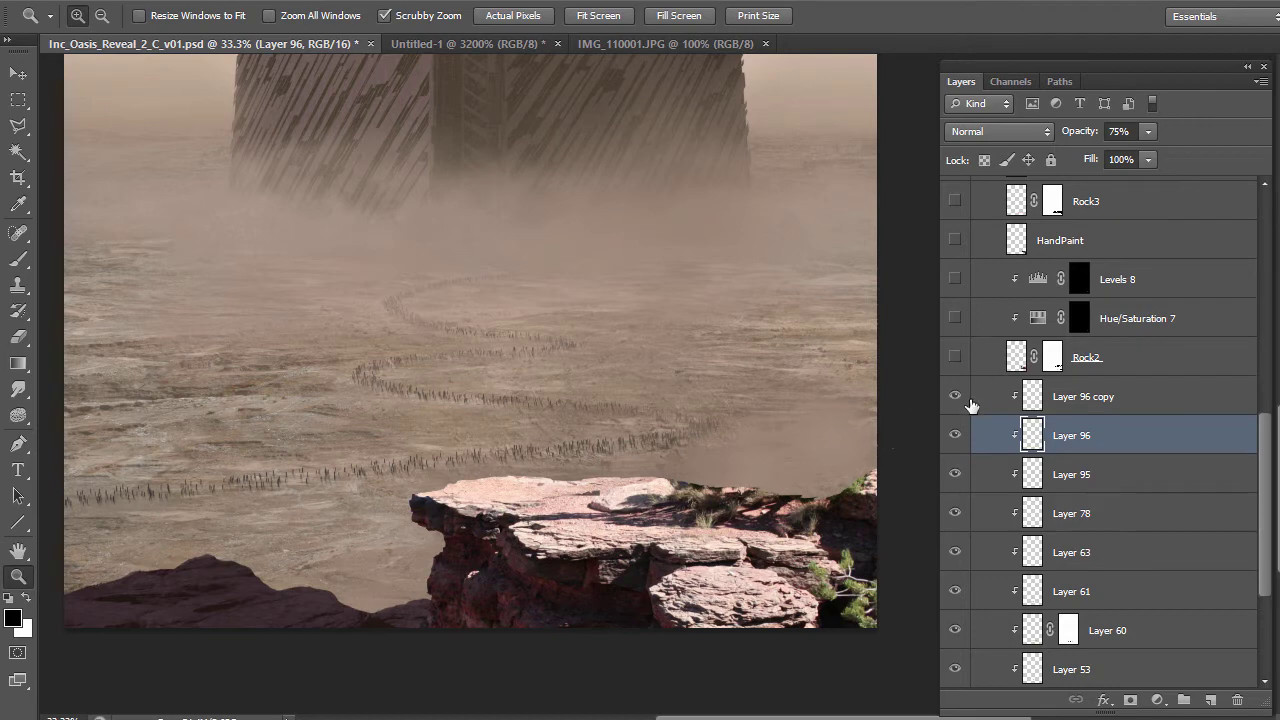
pyautogui.click(955, 357)
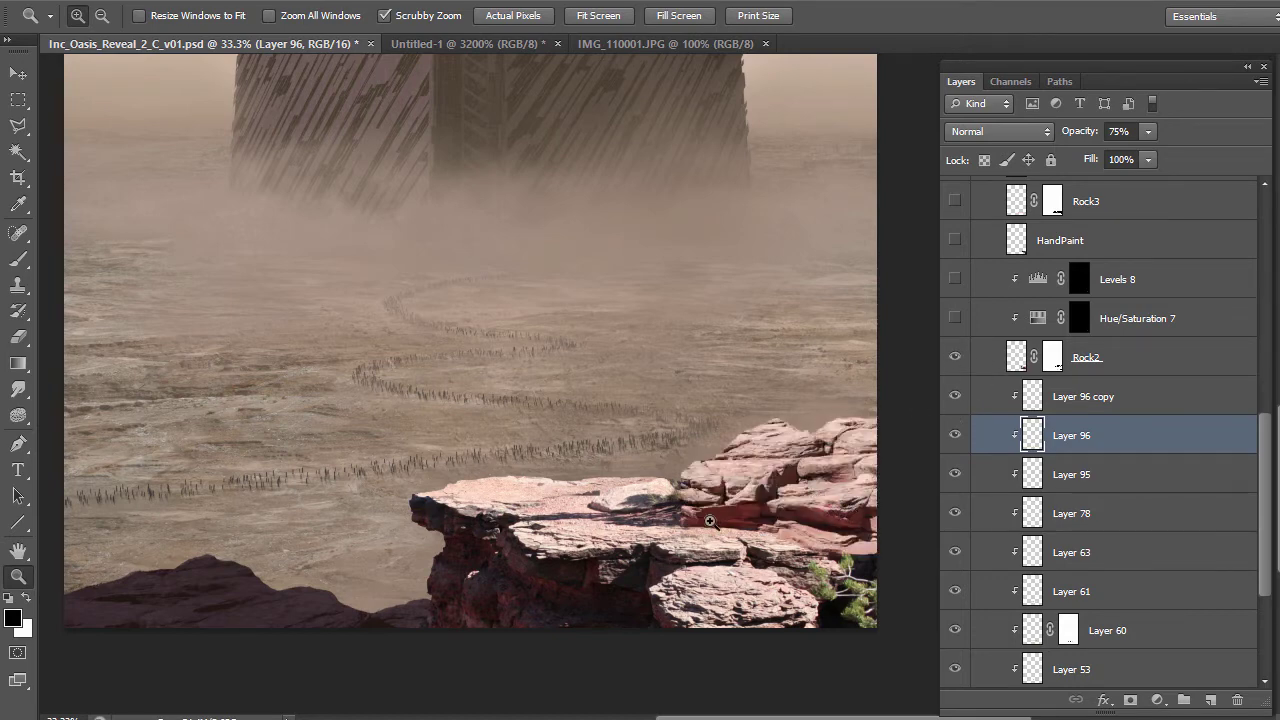
pyautogui.click(955, 358)
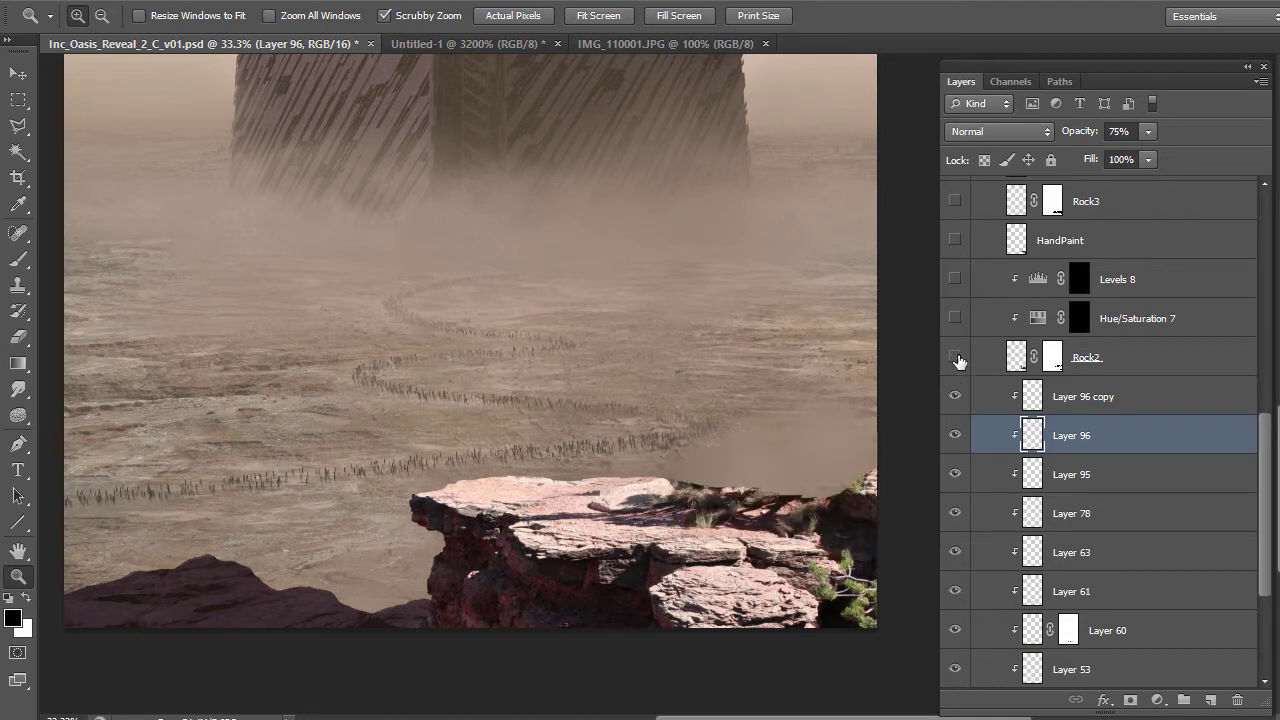
pyautogui.click(956, 358)
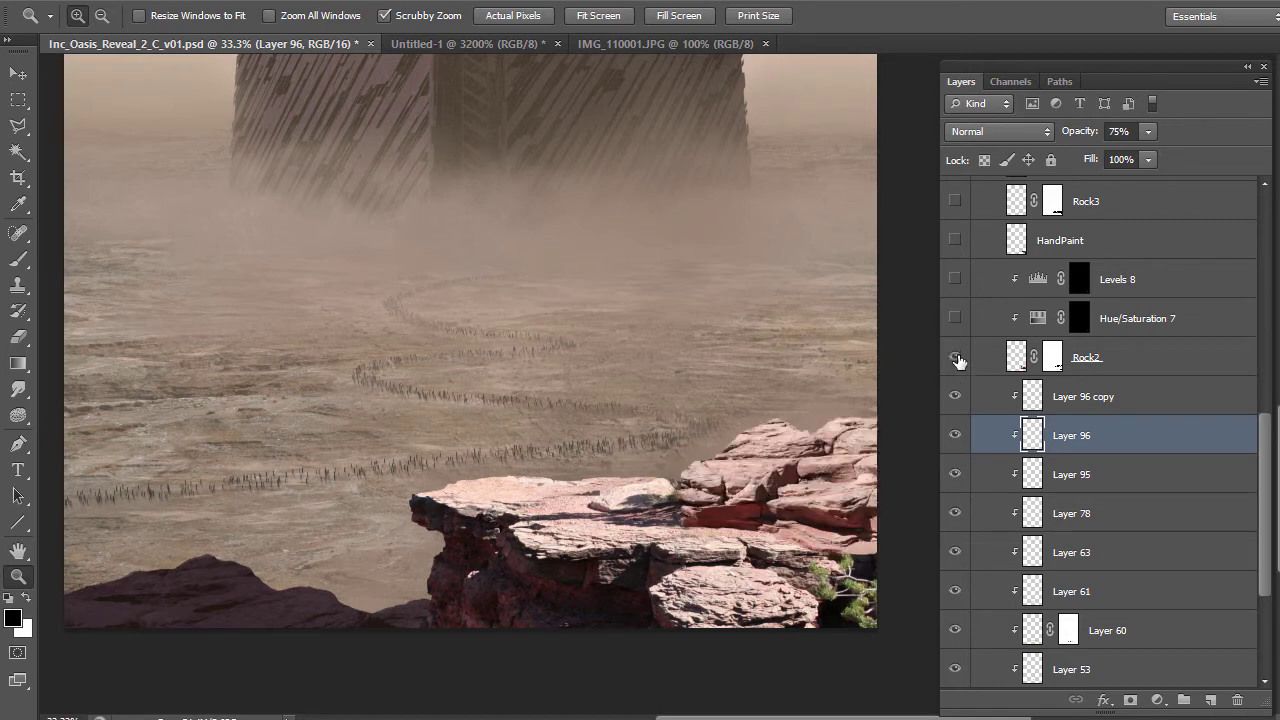
# Turn on the Hue/Saturation 7 and Levels 8 adjustments above Rock2, selecting Hue/Saturation 7
pyautogui.click(833, 505)
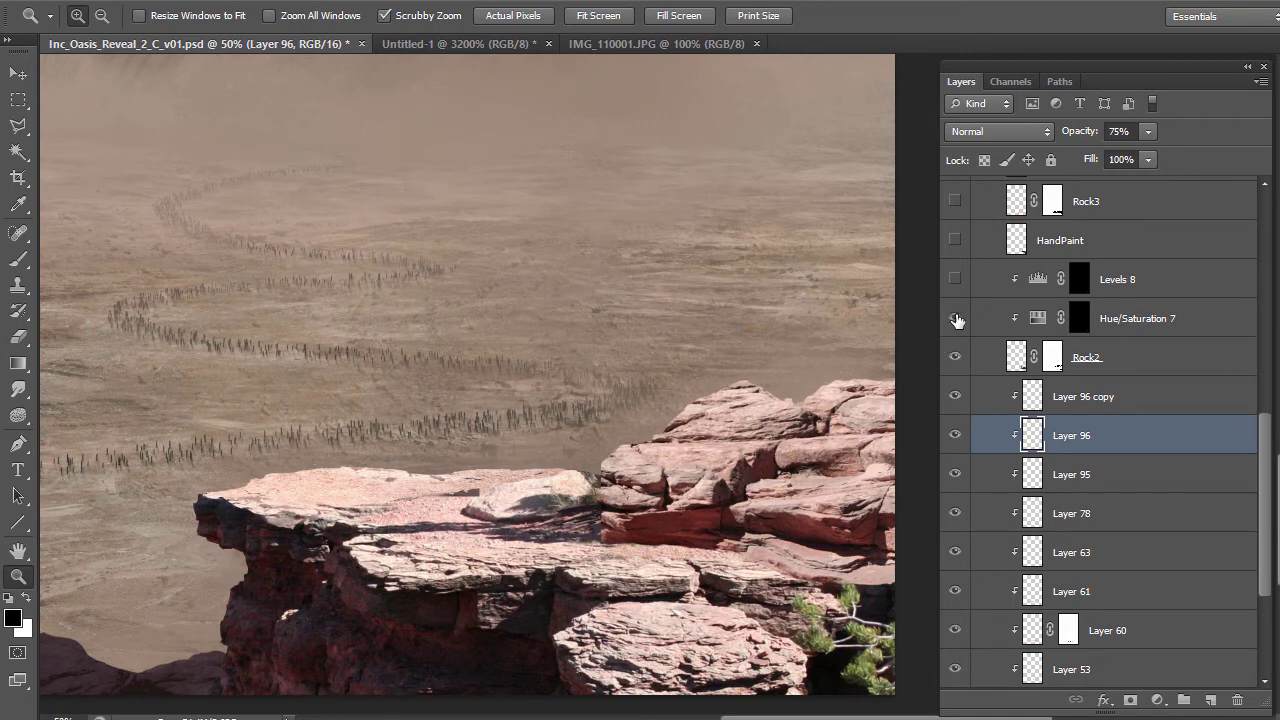
pyautogui.click(1036, 316)
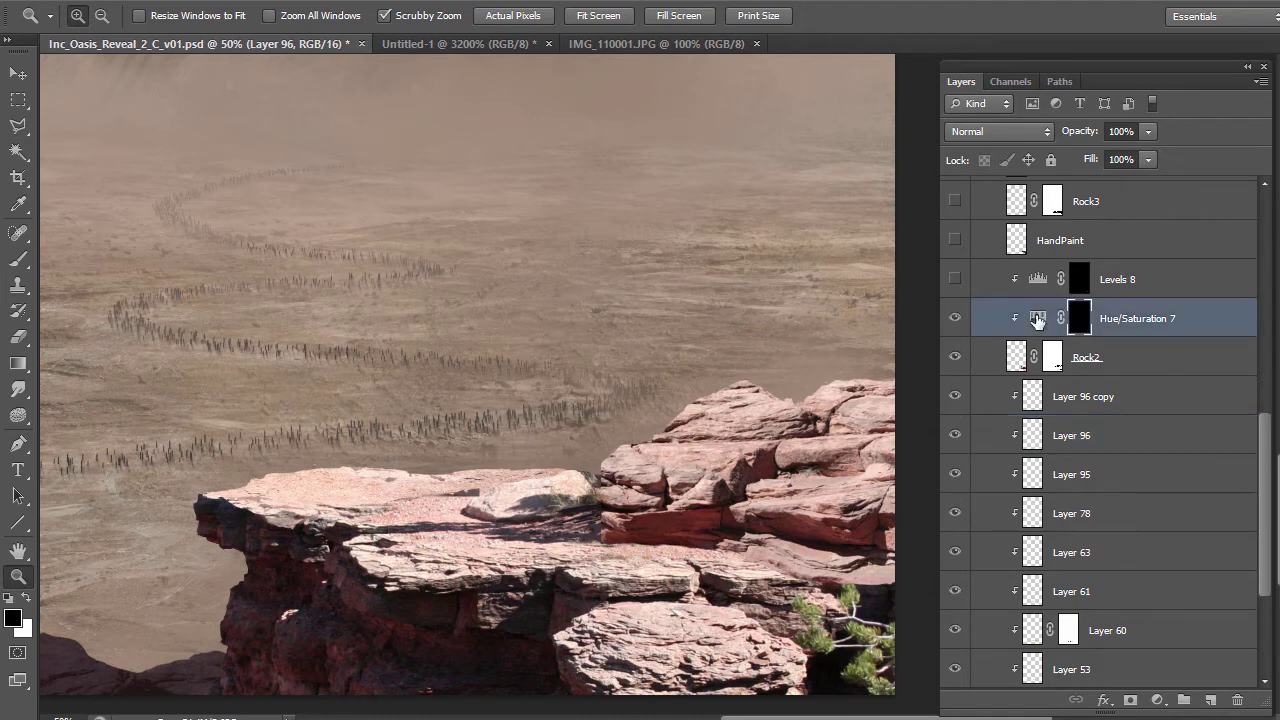
pyautogui.click(955, 279)
pyautogui.click(955, 279)
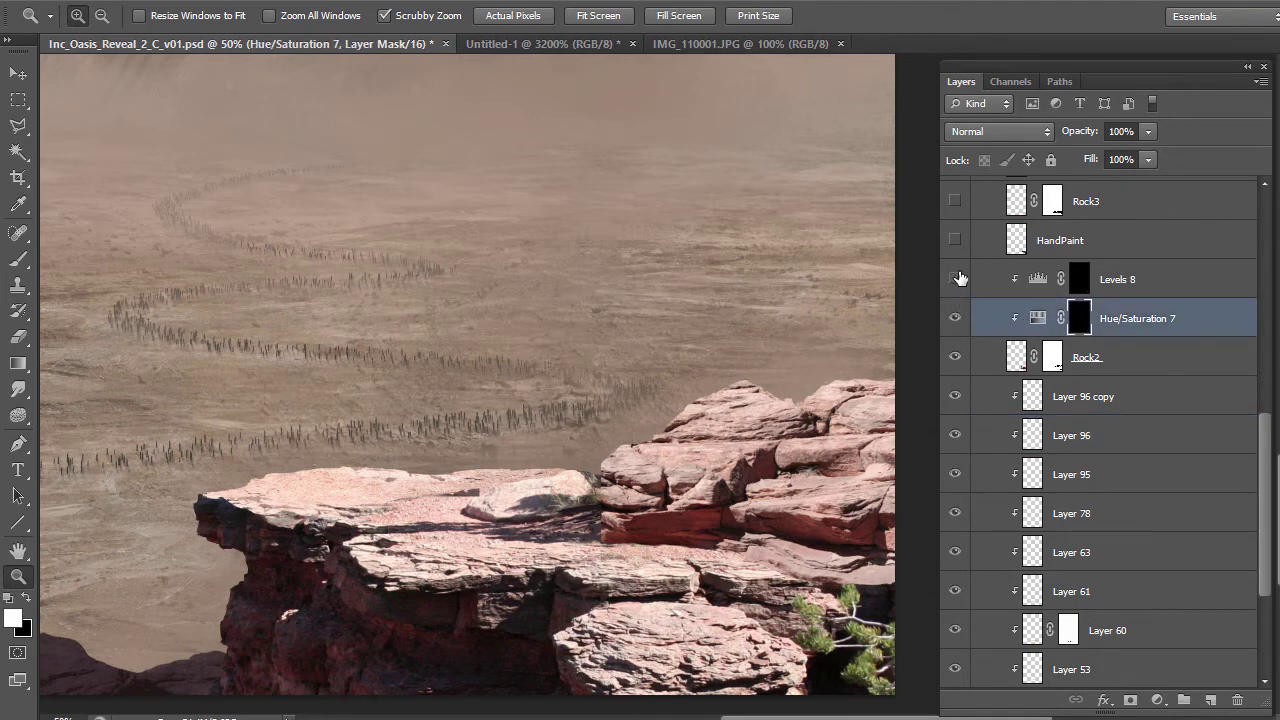
pyautogui.click(955, 279)
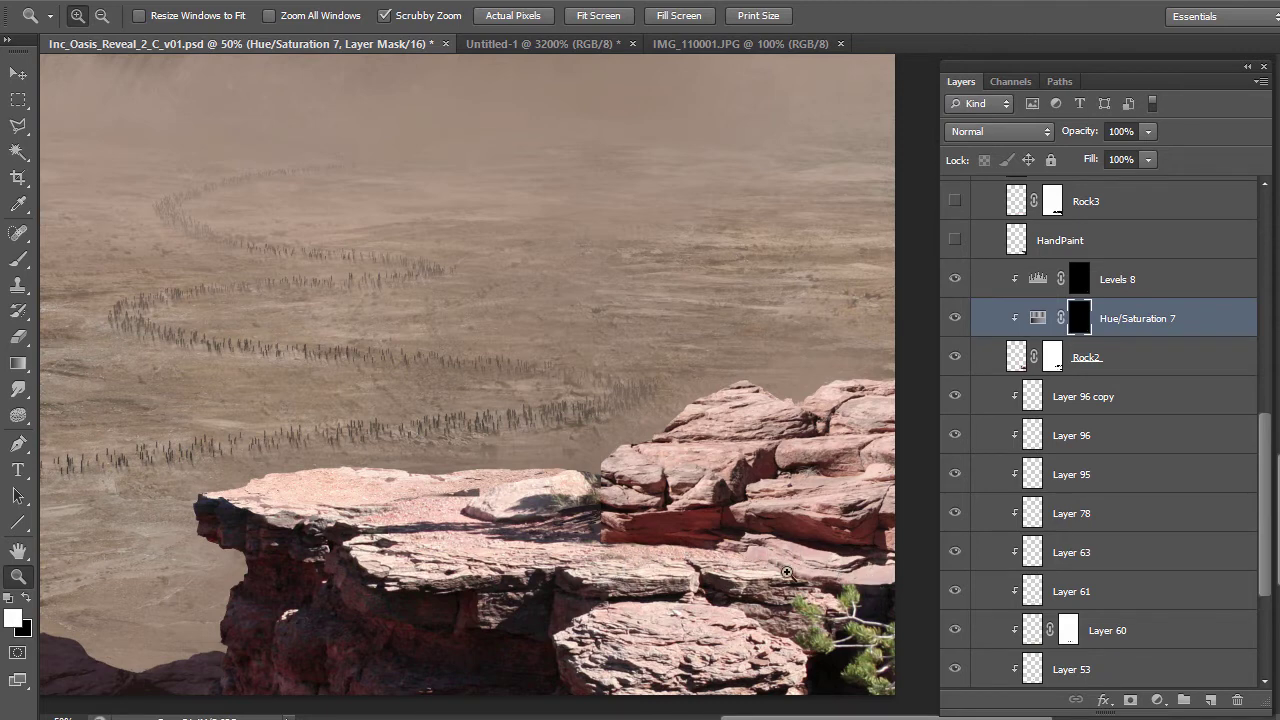
# Show and select the HandPaint layer, comparing the ledge's shadows and vegetation with and without it
pyautogui.click(956, 241)
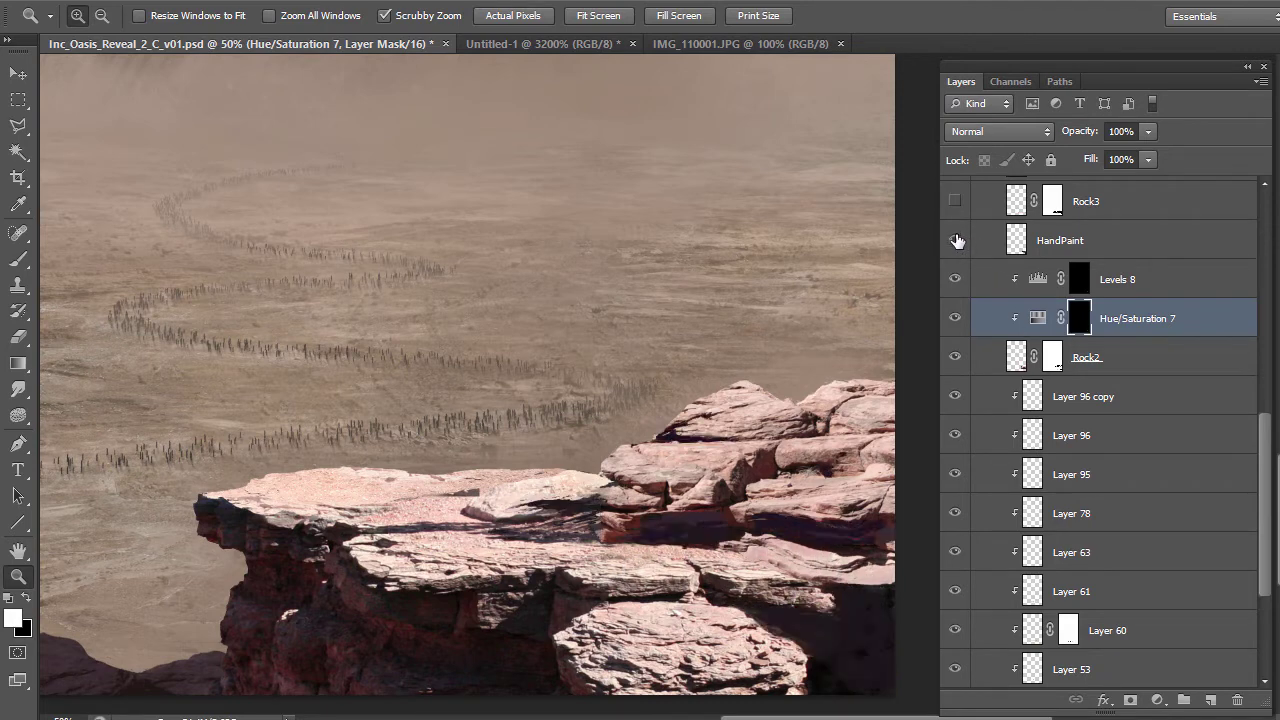
pyautogui.click(956, 241)
pyautogui.click(956, 241)
pyautogui.click(1005, 241)
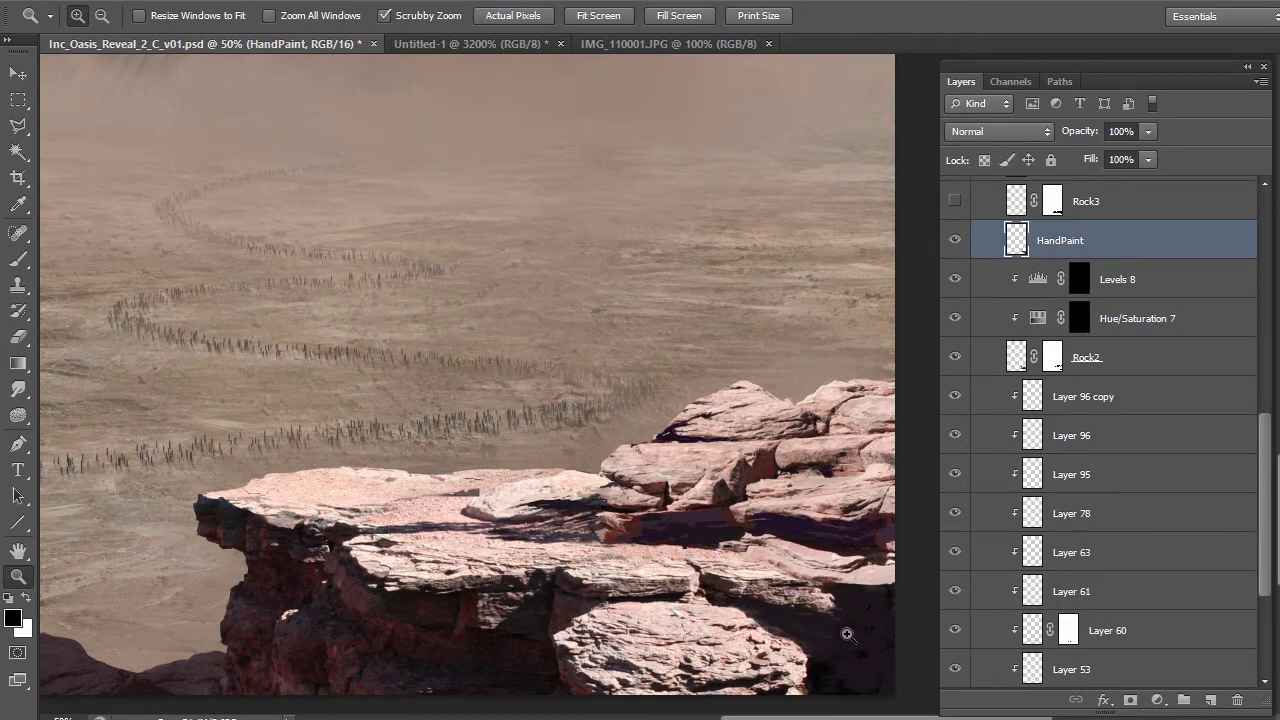
pyautogui.click(955, 240)
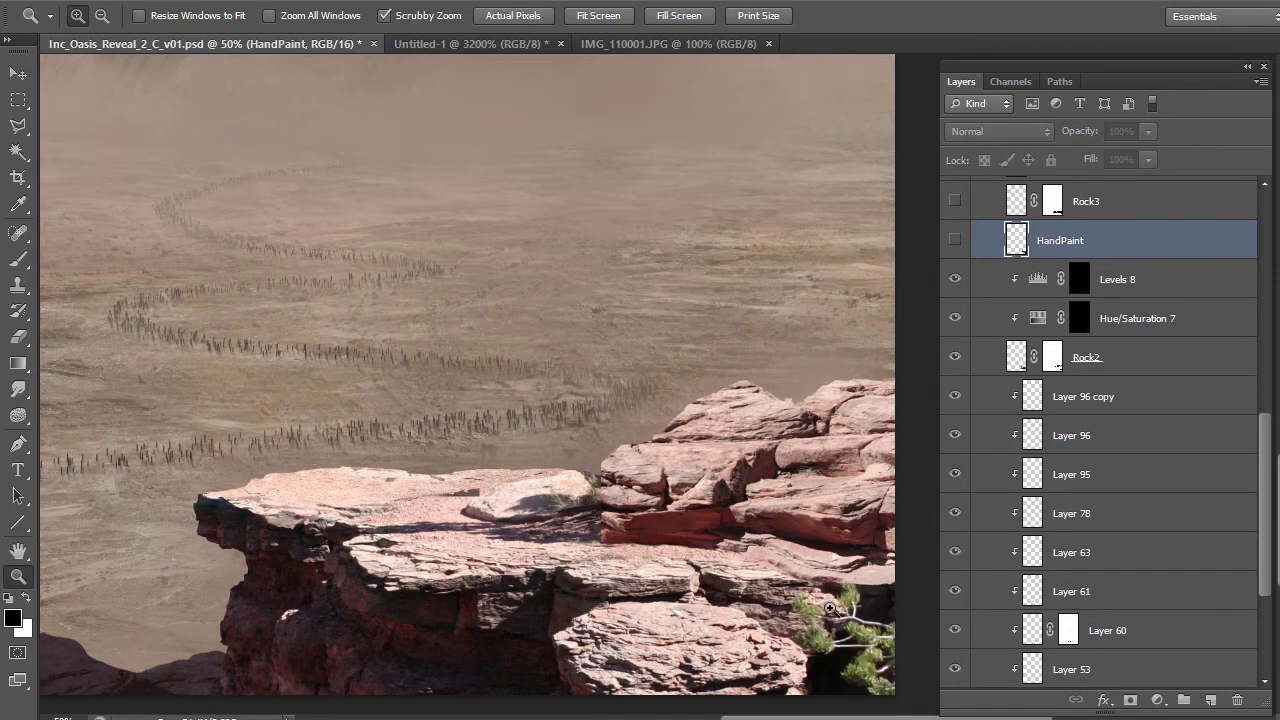
pyautogui.click(955, 241)
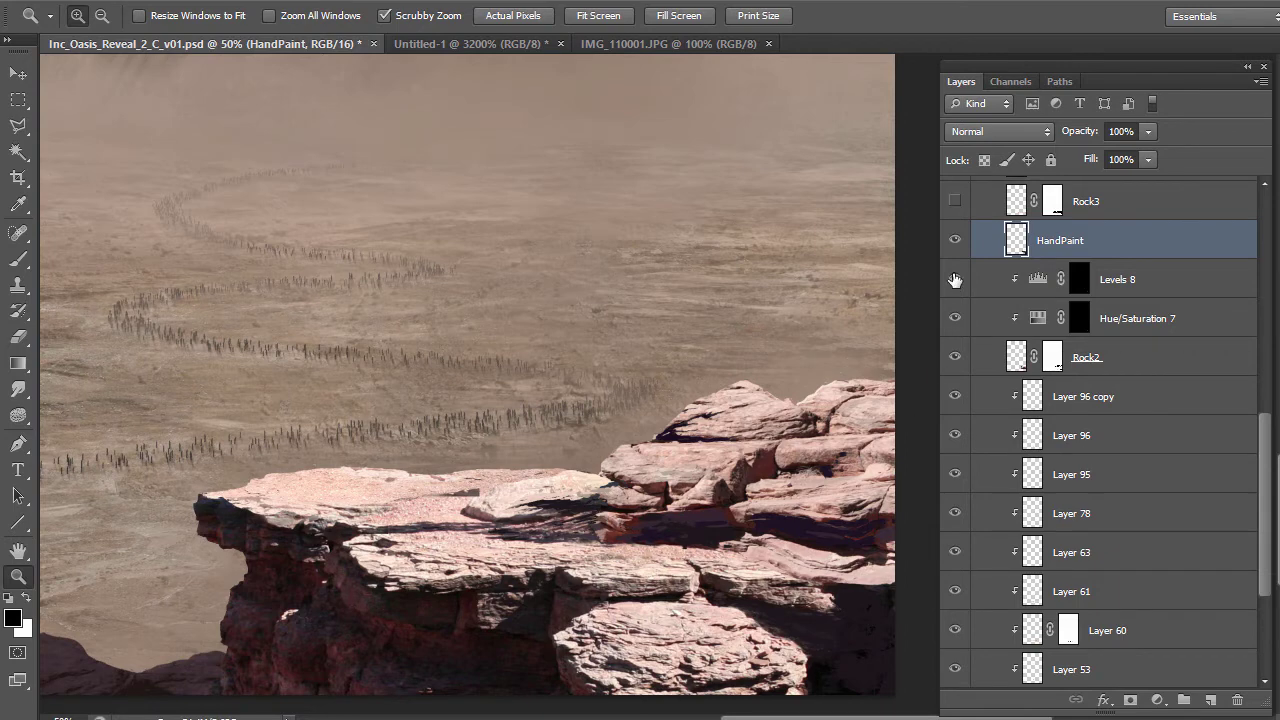
pyautogui.click(955, 240)
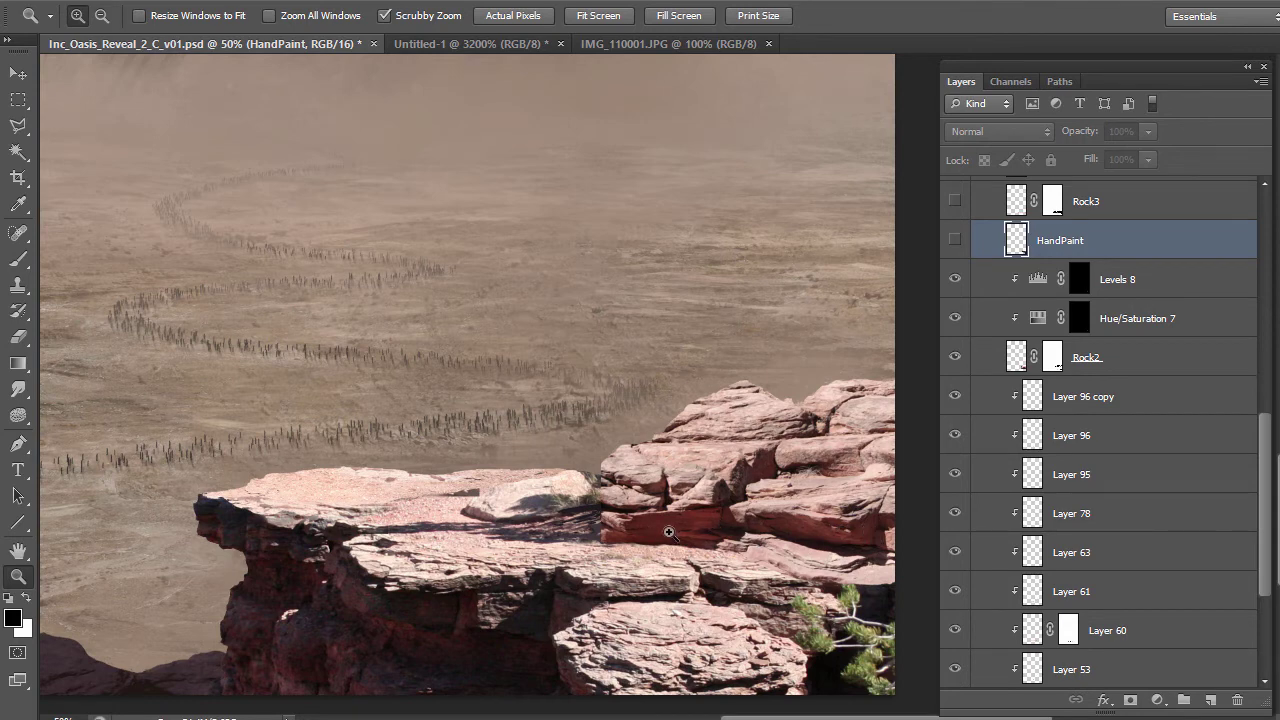
pyautogui.click(955, 238)
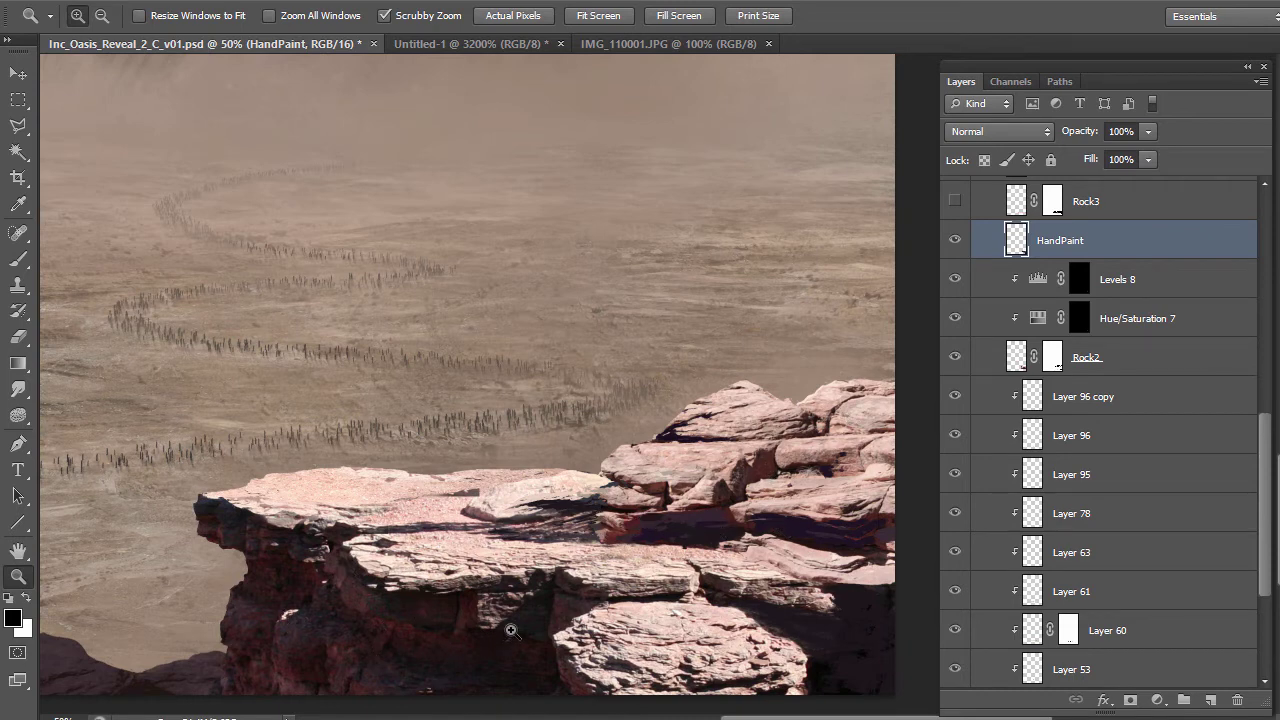
# Make Rock3 and Layer 66 in the Ledge group visible, comparing the ledge with and without Rock3
pyautogui.scroll(3, 971, 263)
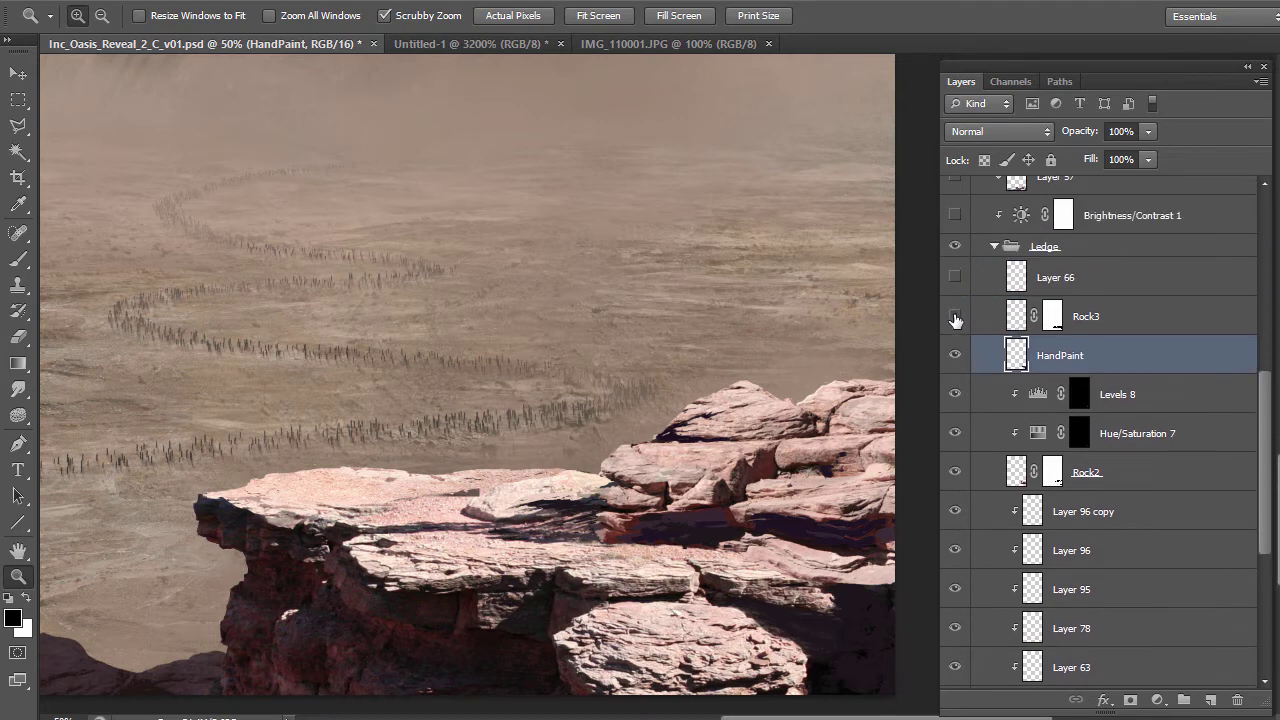
pyautogui.click(955, 317)
pyautogui.click(955, 317)
pyautogui.click(956, 317)
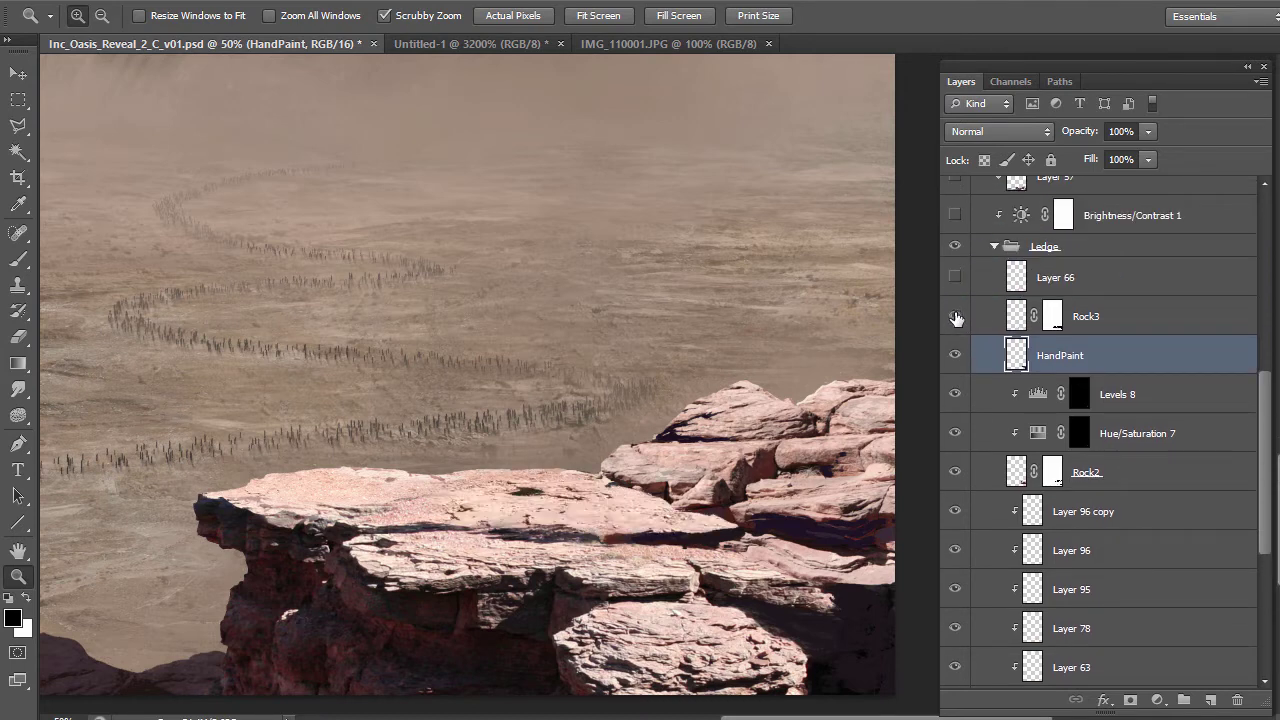
pyautogui.click(955, 317)
pyautogui.click(955, 317)
pyautogui.click(956, 278)
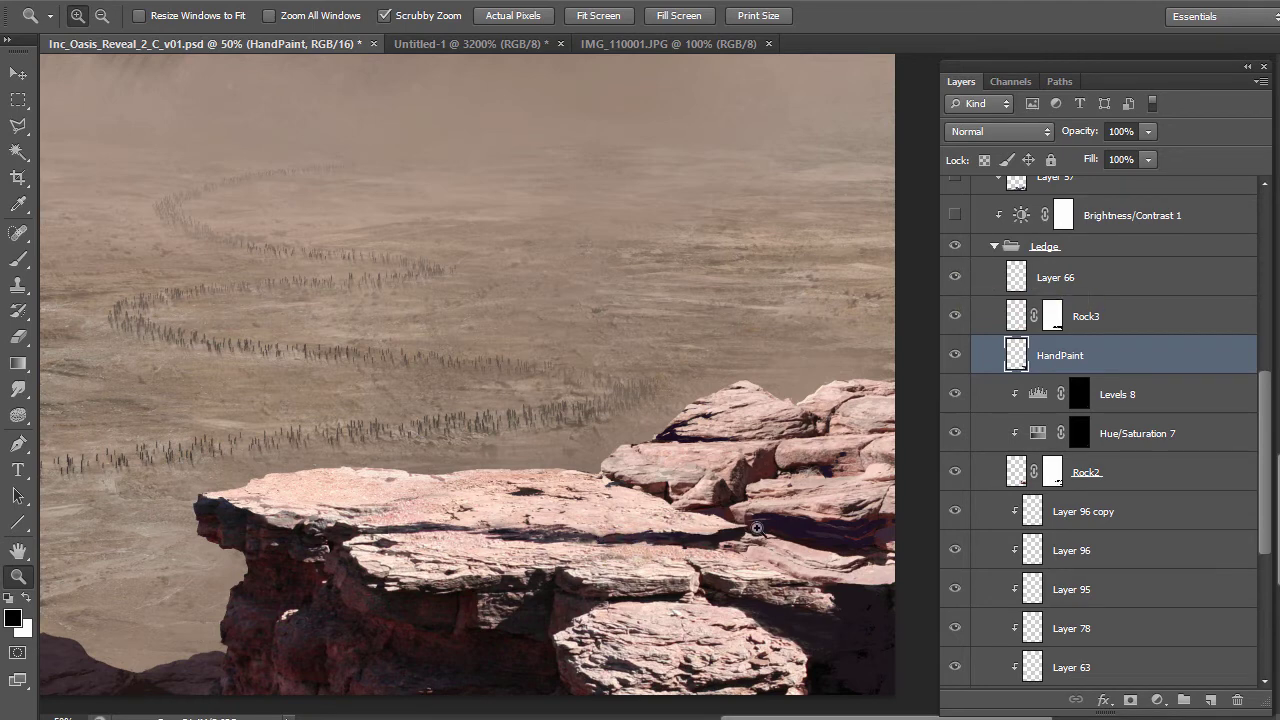
# Collapse the Ledge group and turn on Brightness/Contrast 1, comparing the rocks with and without it
pyautogui.click(993, 248)
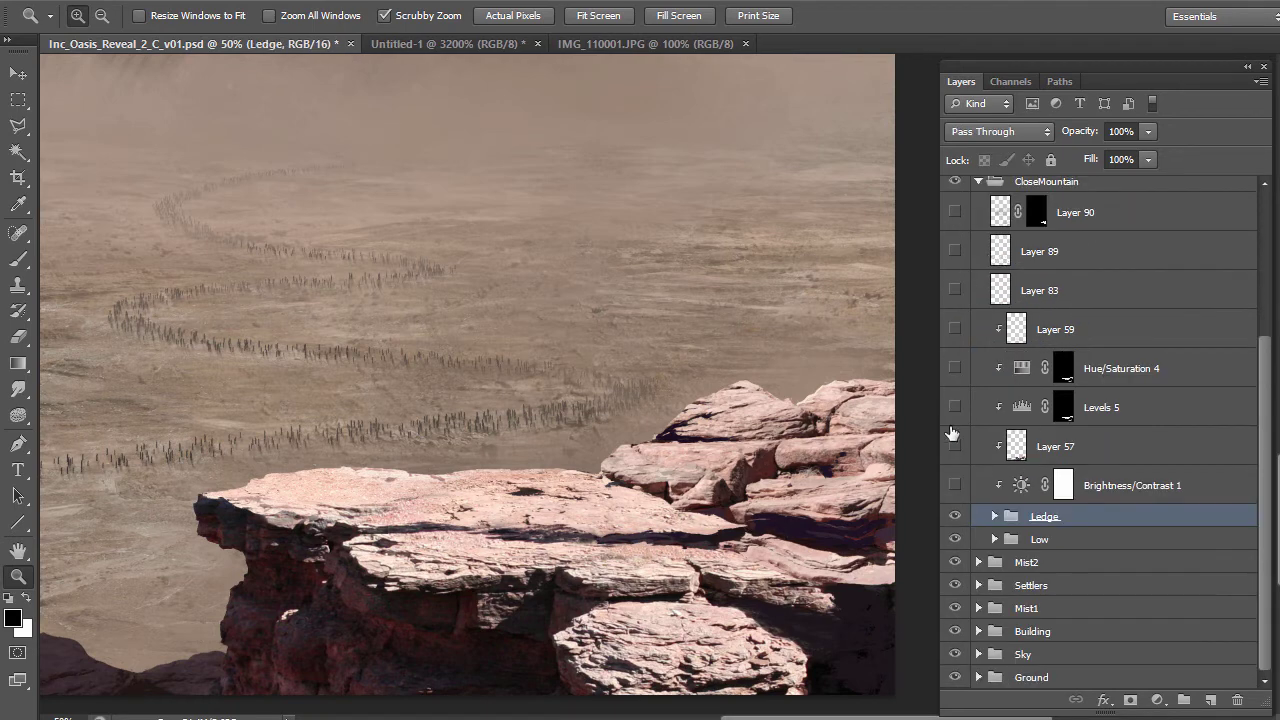
pyautogui.click(955, 485)
pyautogui.click(955, 485)
pyautogui.click(955, 485)
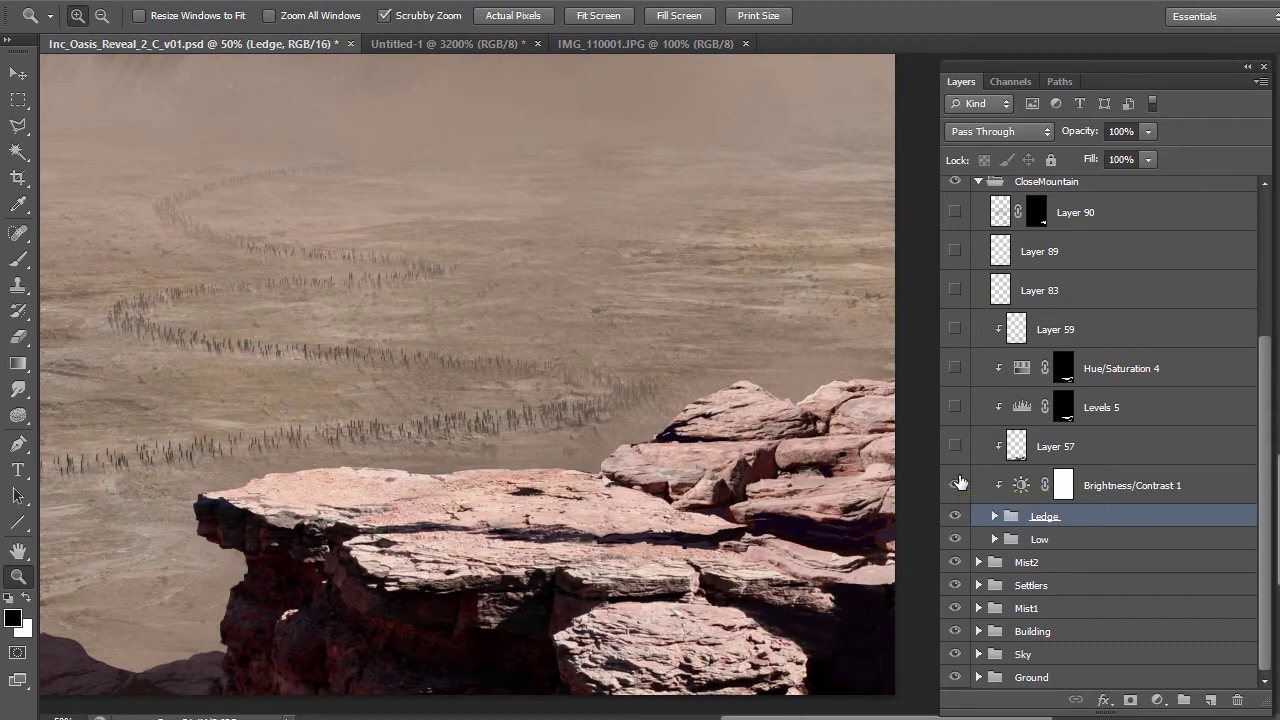
# Show and select Layer 57, comparing the ledge's colour up close with and without it
pyautogui.keyDown('alt'); pyautogui.click(408, 425); pyautogui.keyUp('alt')
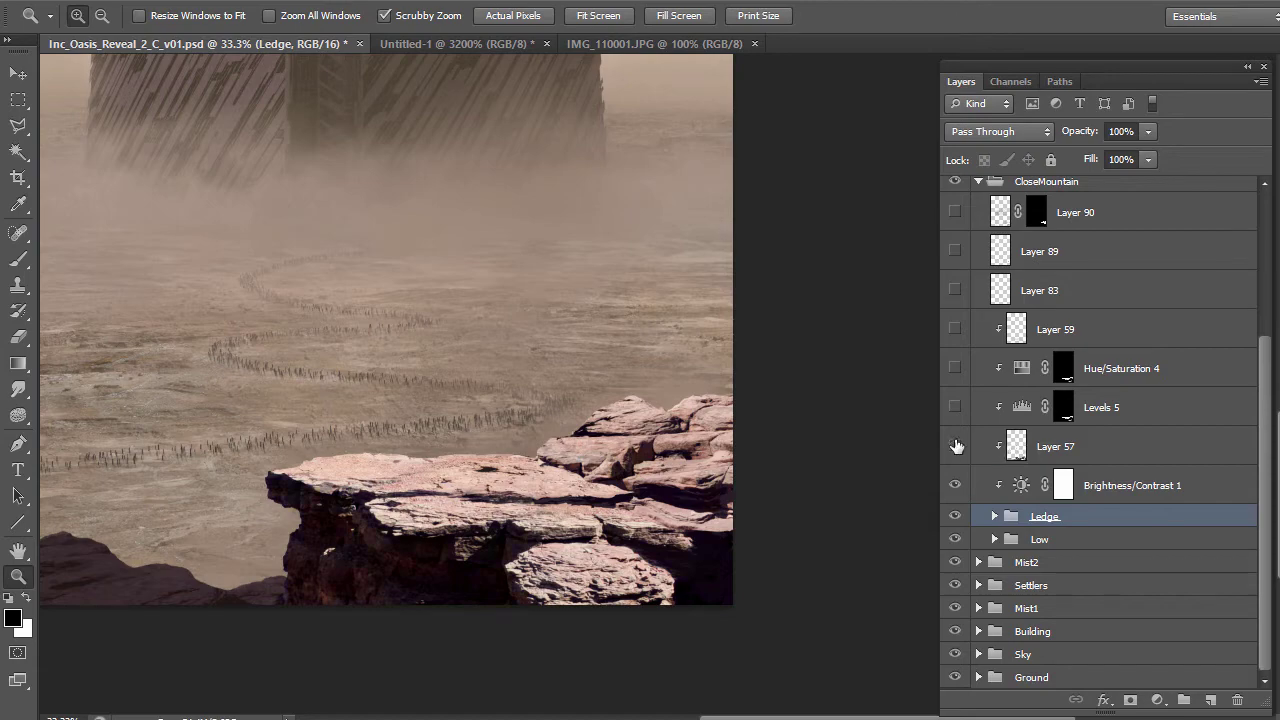
pyautogui.click(374, 586)
pyautogui.click(374, 586)
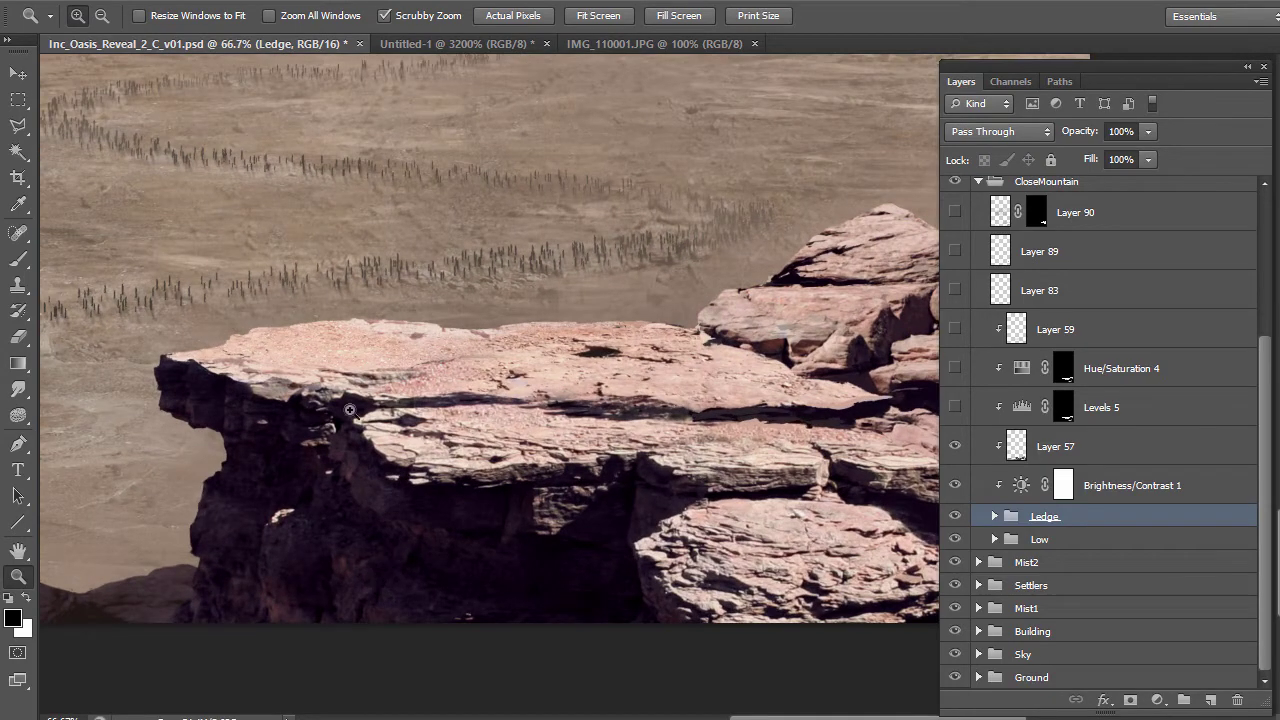
pyautogui.click(954, 447)
pyautogui.click(954, 446)
pyautogui.click(1020, 452)
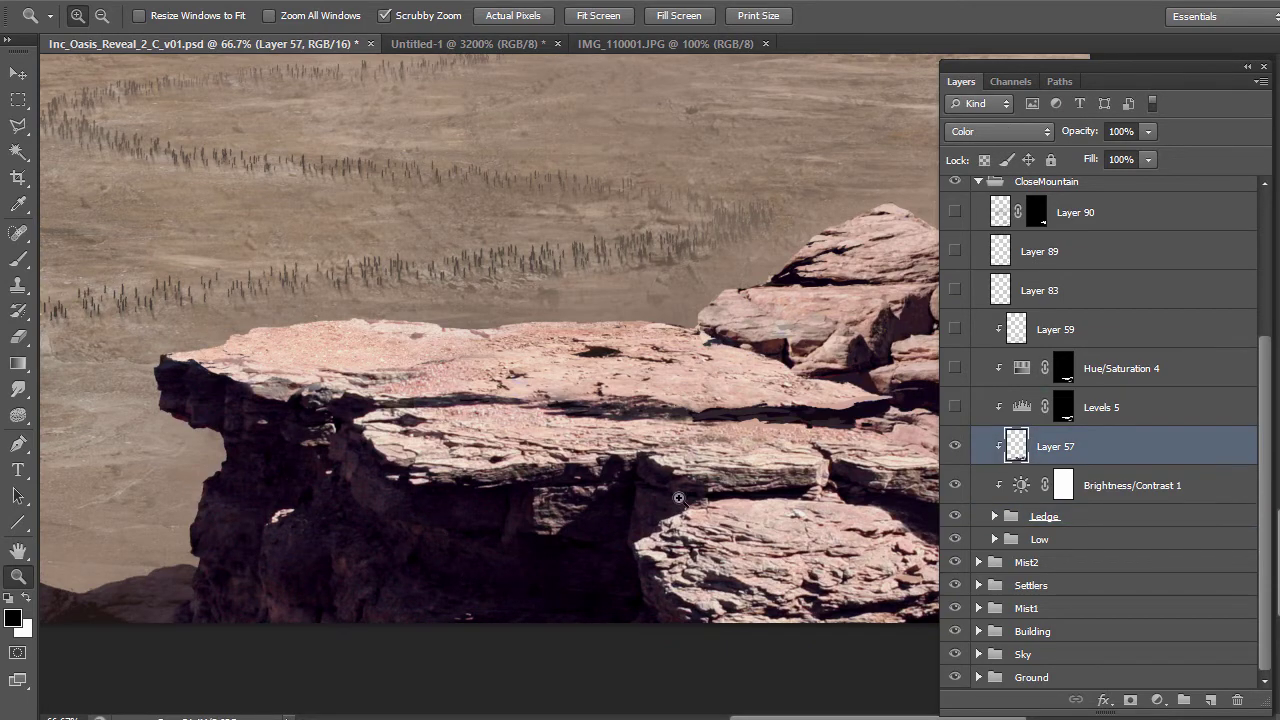
pyautogui.keyDown('alt'); pyautogui.click(620, 514); pyautogui.keyUp('alt')
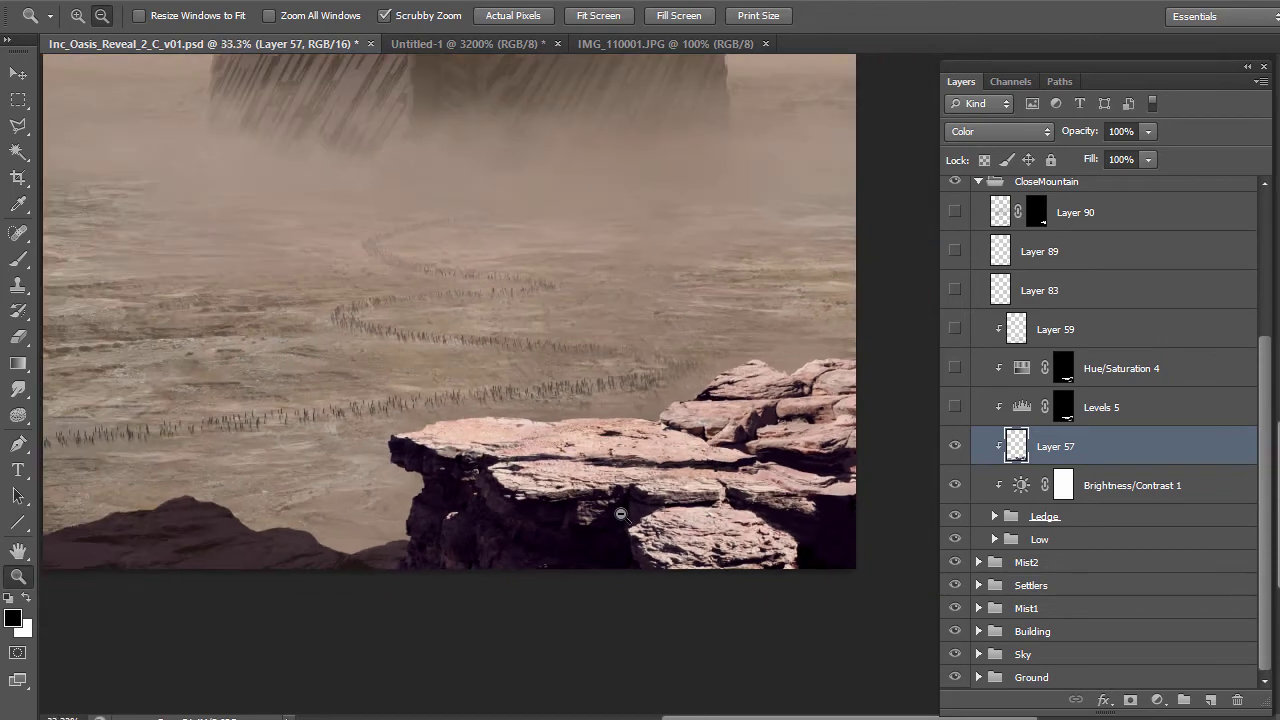
# Turn on the Levels 5 and Hue/Saturation 4 adjustments, and select the Hue/Saturation 4 mask
pyautogui.click(956, 408)
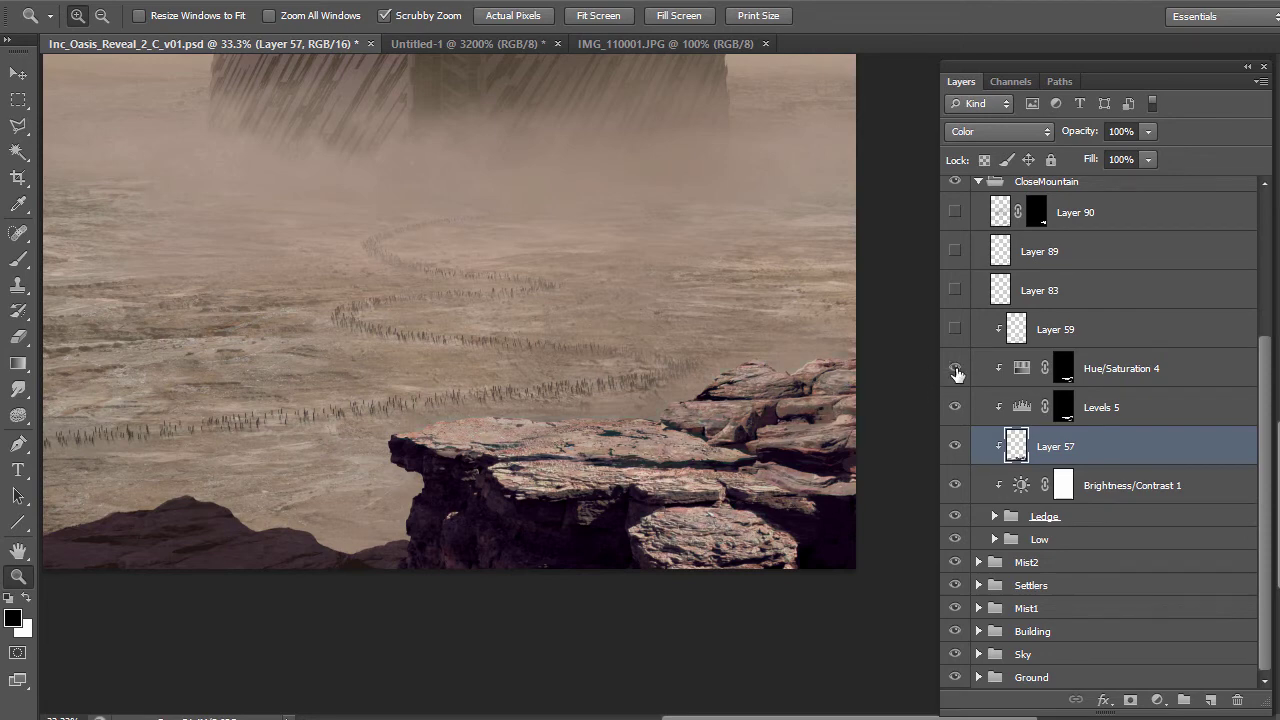
pyautogui.click(1058, 372)
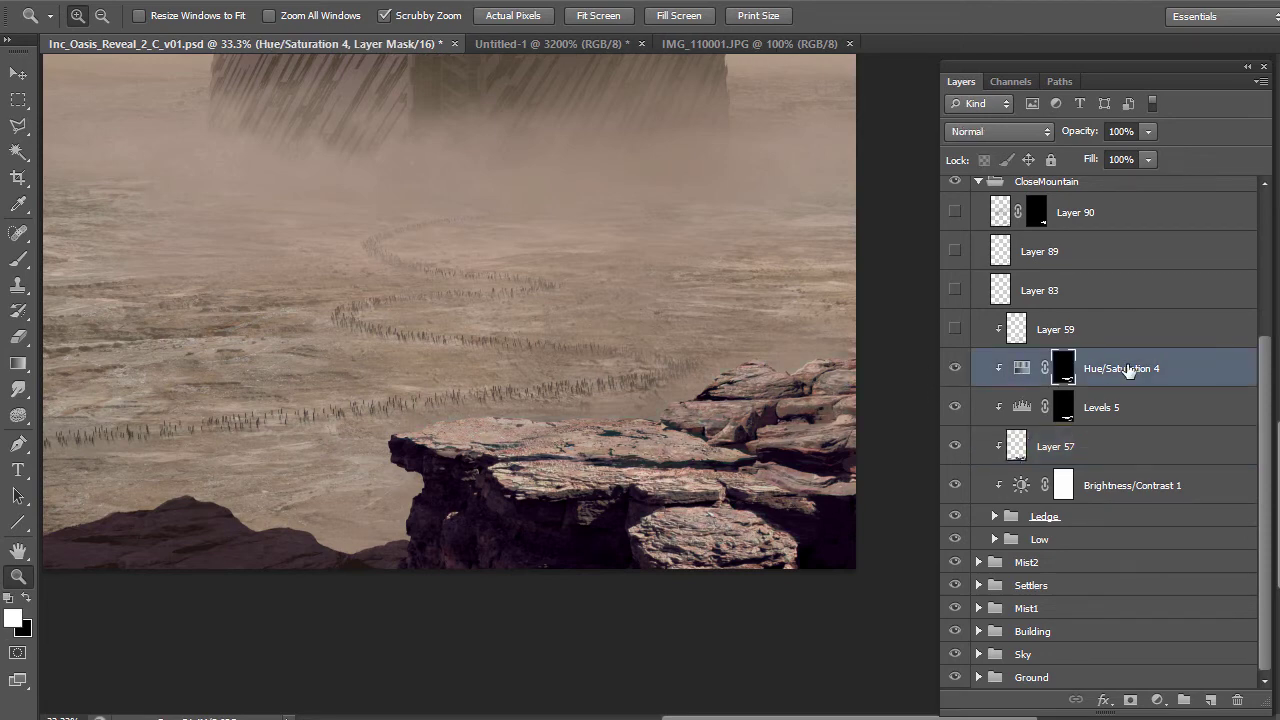
pyautogui.moveTo(764, 398); pyautogui.dragTo(742, 476)
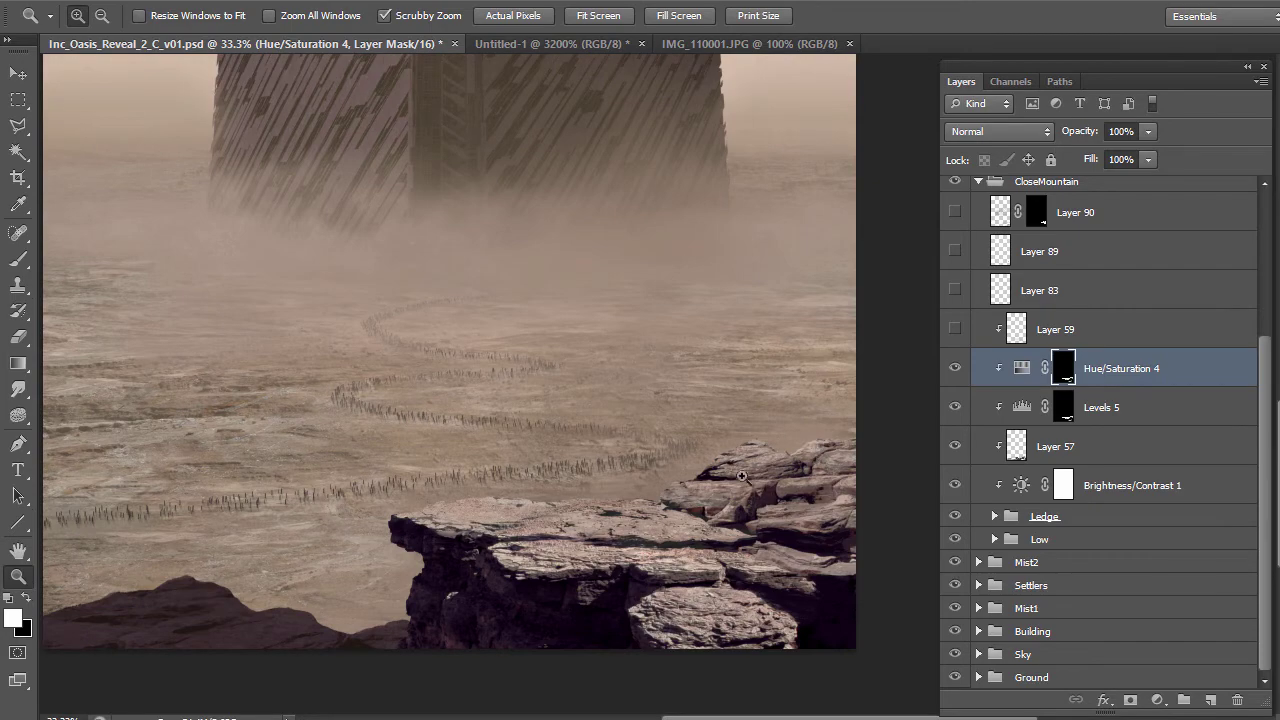
# Hide Hue/Saturation 4 to examine the ledge's colour against the whole composition
pyautogui.click(955, 368)
pyautogui.keyDown('alt'); pyautogui.click(687, 397); pyautogui.keyUp('alt')
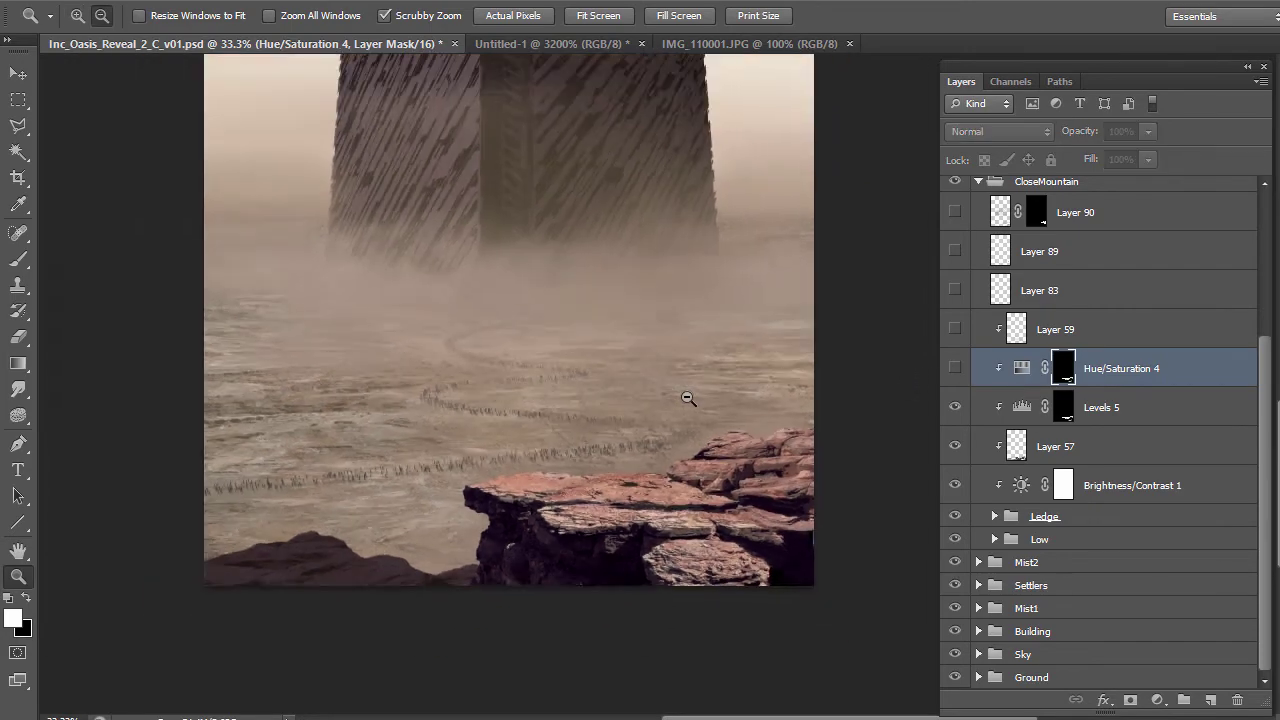
pyautogui.keyDown('alt'); pyautogui.click(687, 397); pyautogui.keyUp('alt')
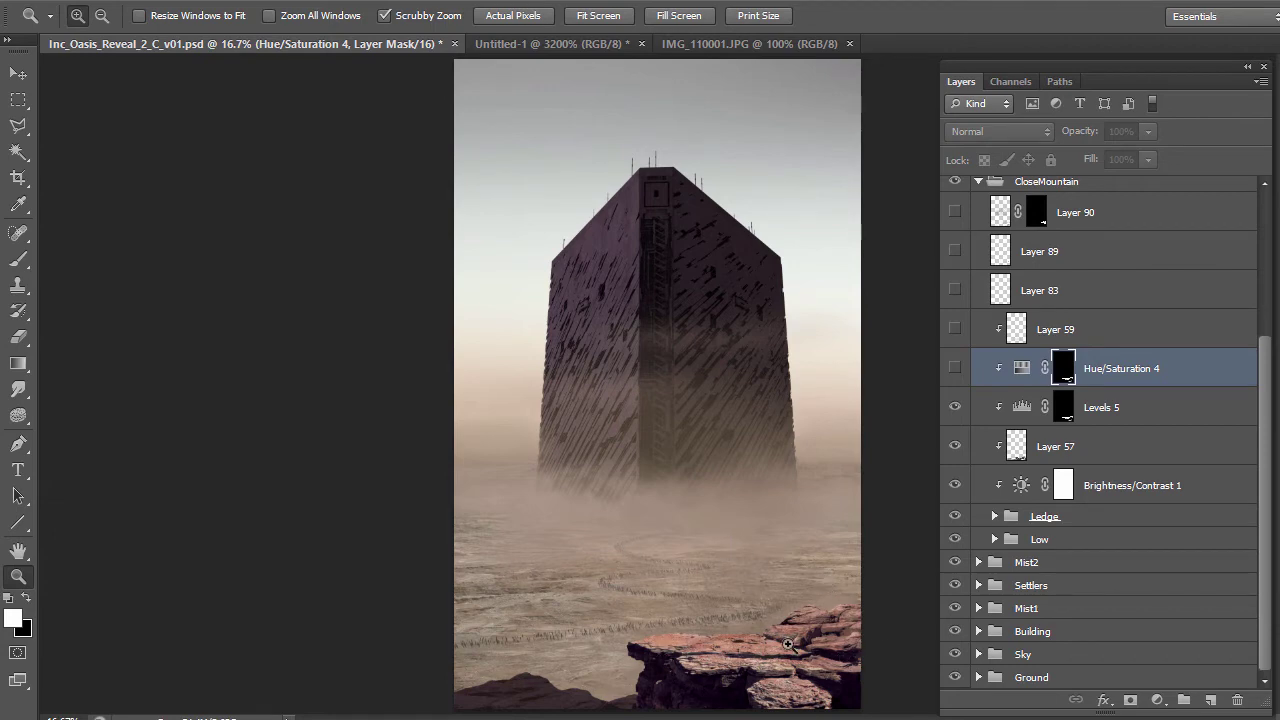
# Turn Hue/Saturation 4 back on, then show and select Layer 59, comparing the ledge with and without it
pyautogui.click(955, 368)
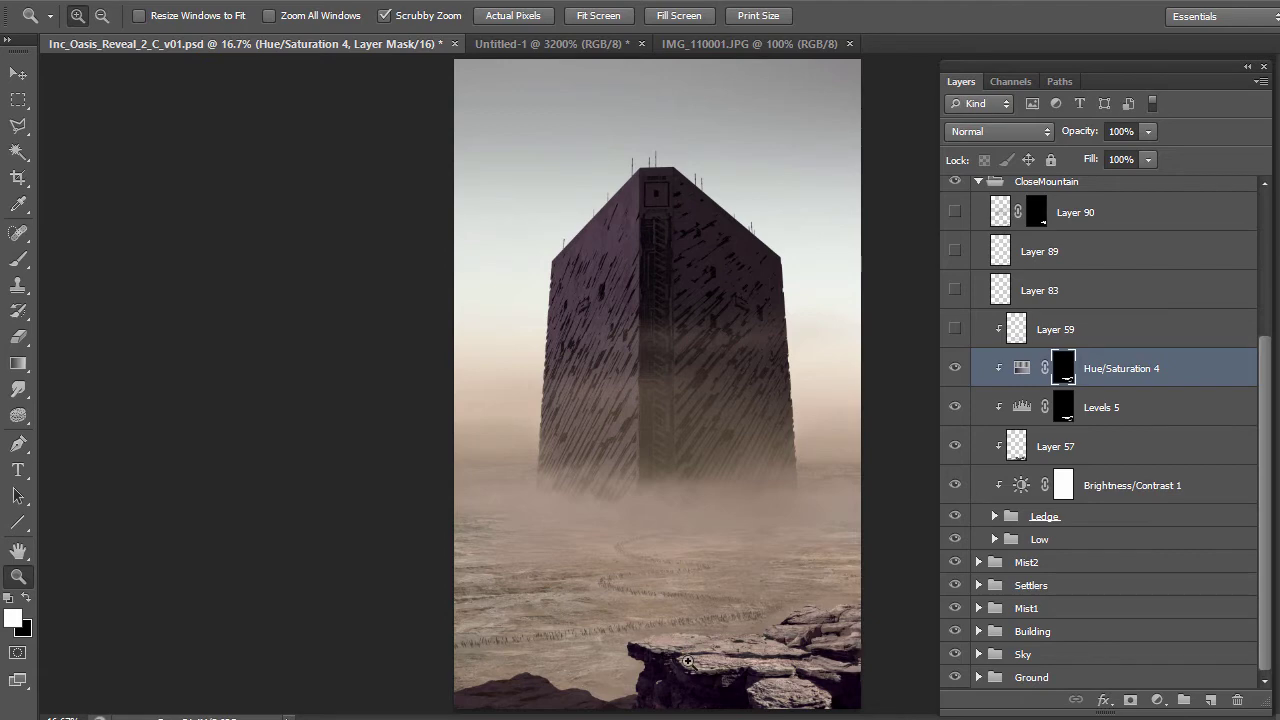
pyautogui.click(955, 329)
pyautogui.click(710, 698)
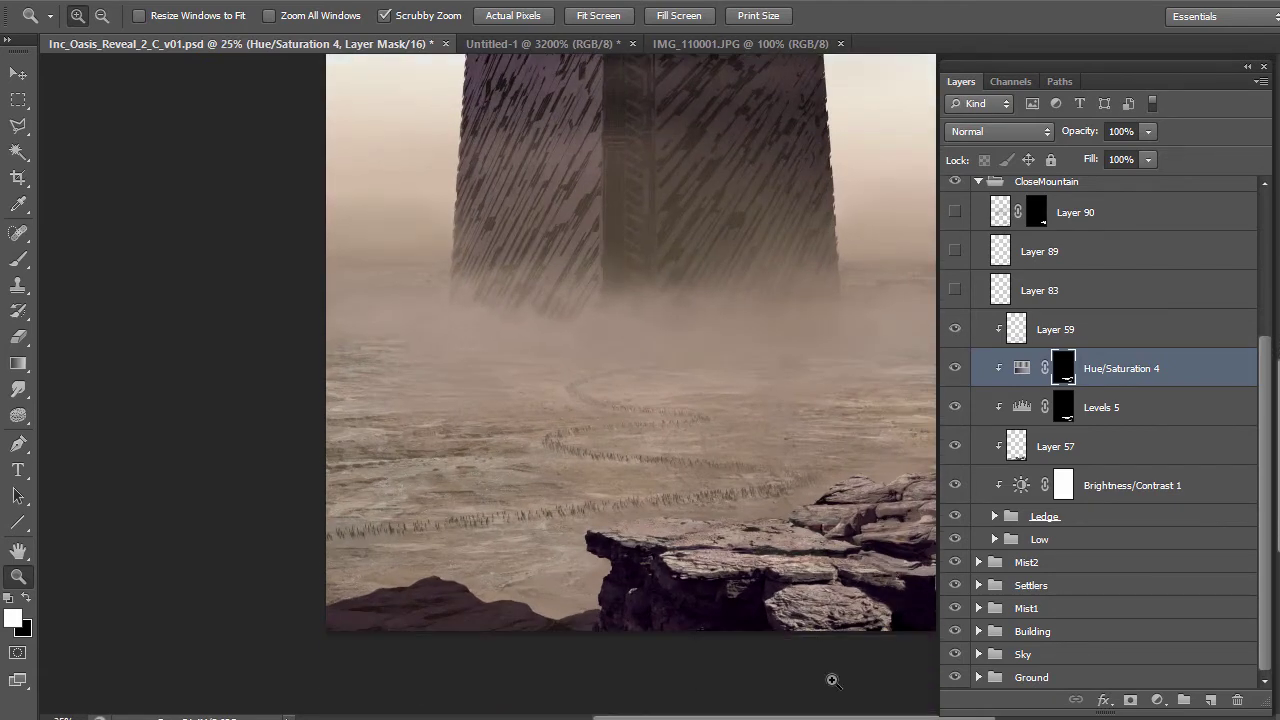
pyautogui.moveTo(748, 718); pyautogui.dragTo(772, 718)
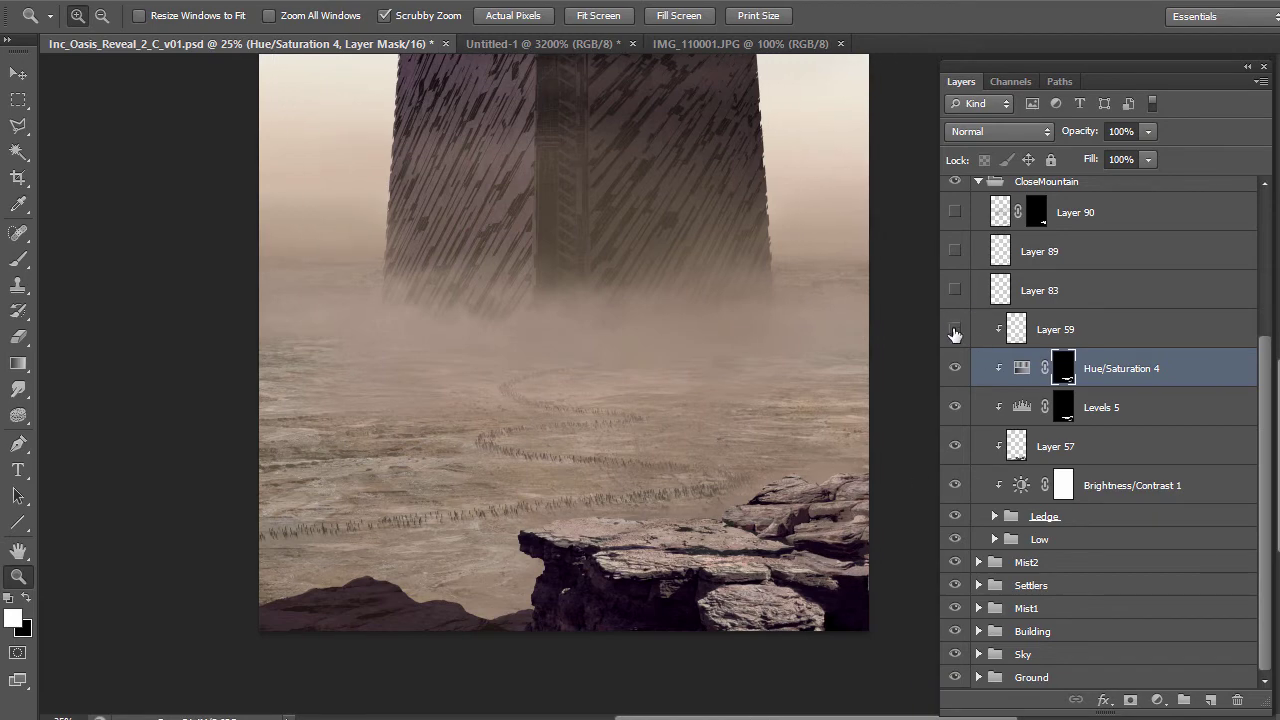
pyautogui.click(1014, 332)
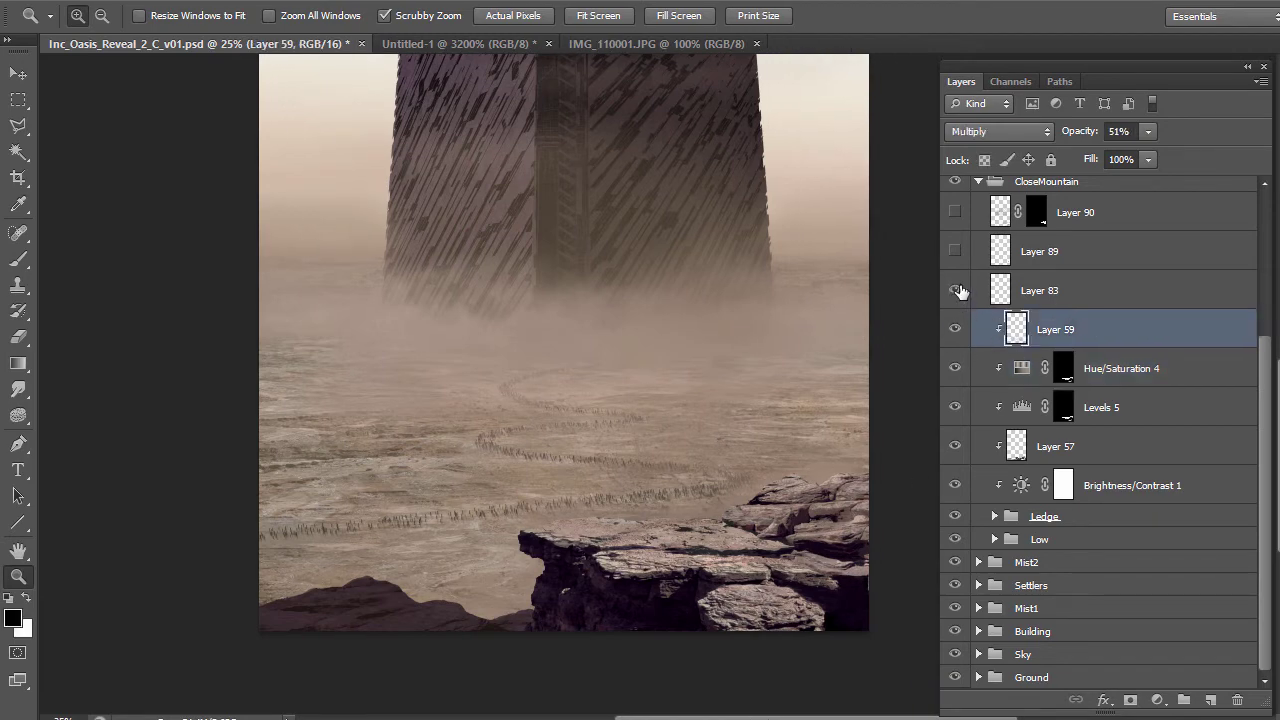
# Show Layer 83, comparing the ledge up close with and without it
pyautogui.click(580, 585)
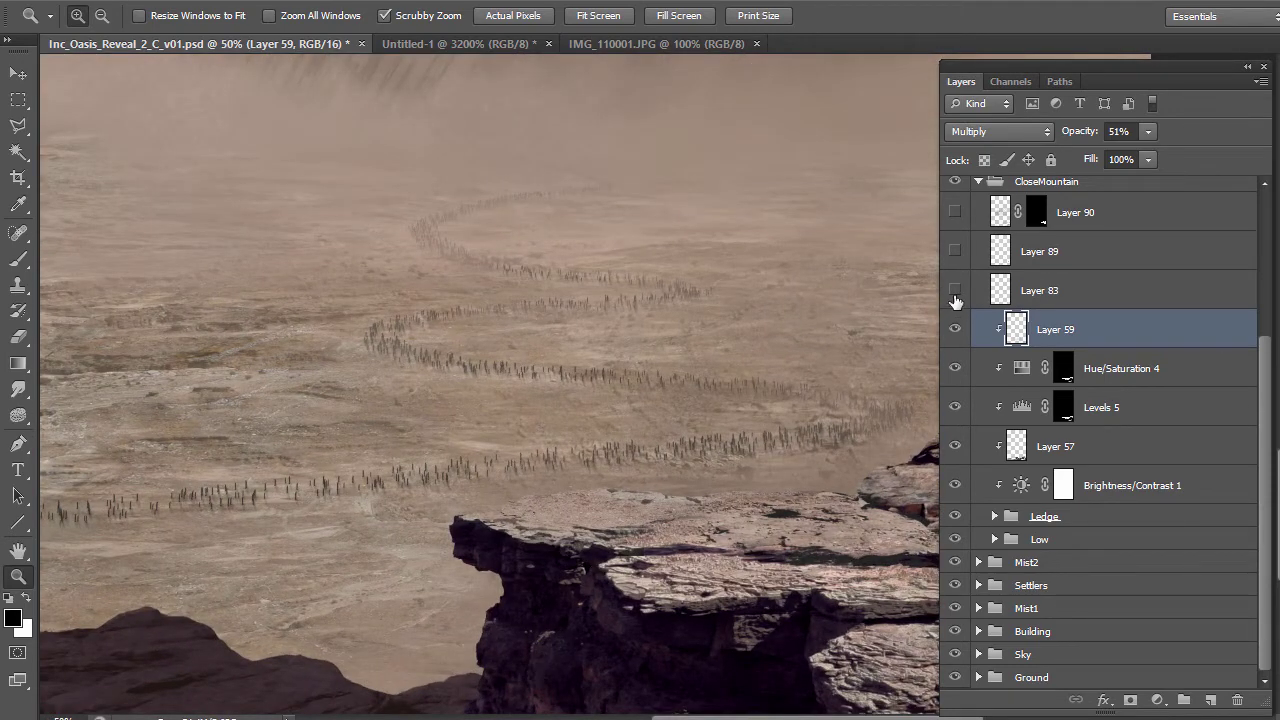
pyautogui.click(954, 290)
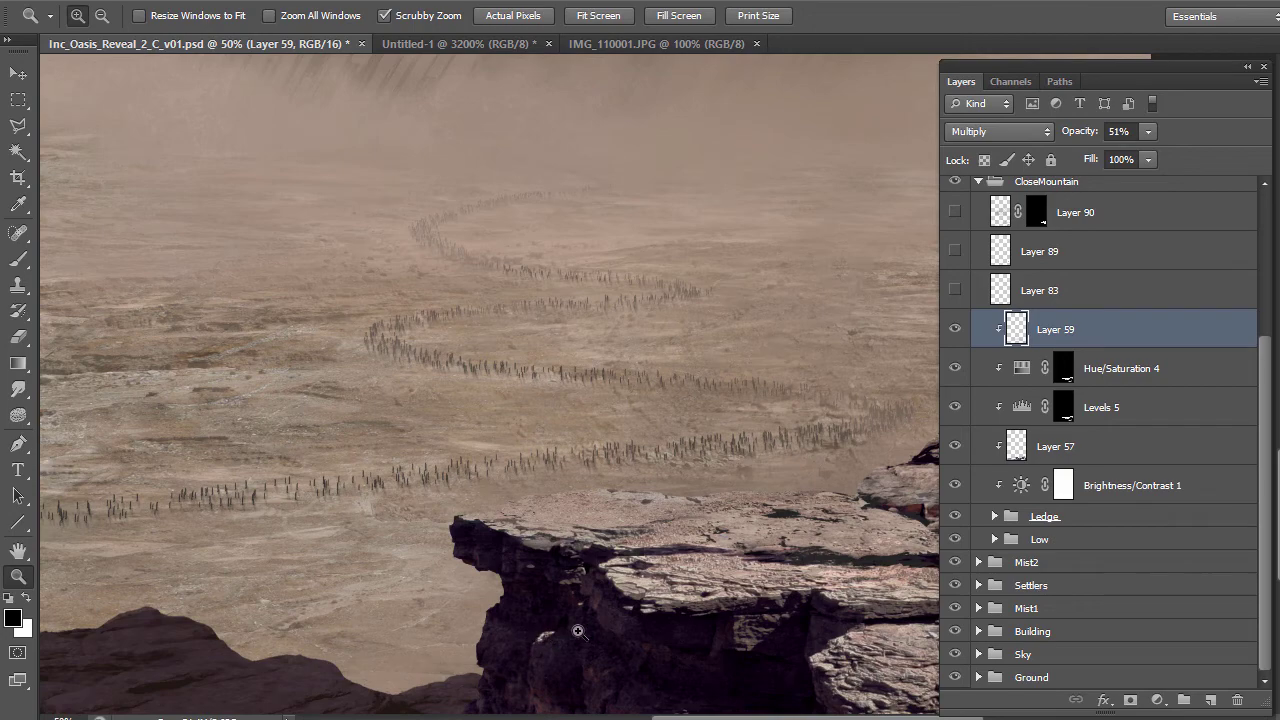
pyautogui.keyDown('alt'); pyautogui.click(635, 587); pyautogui.keyUp('alt')
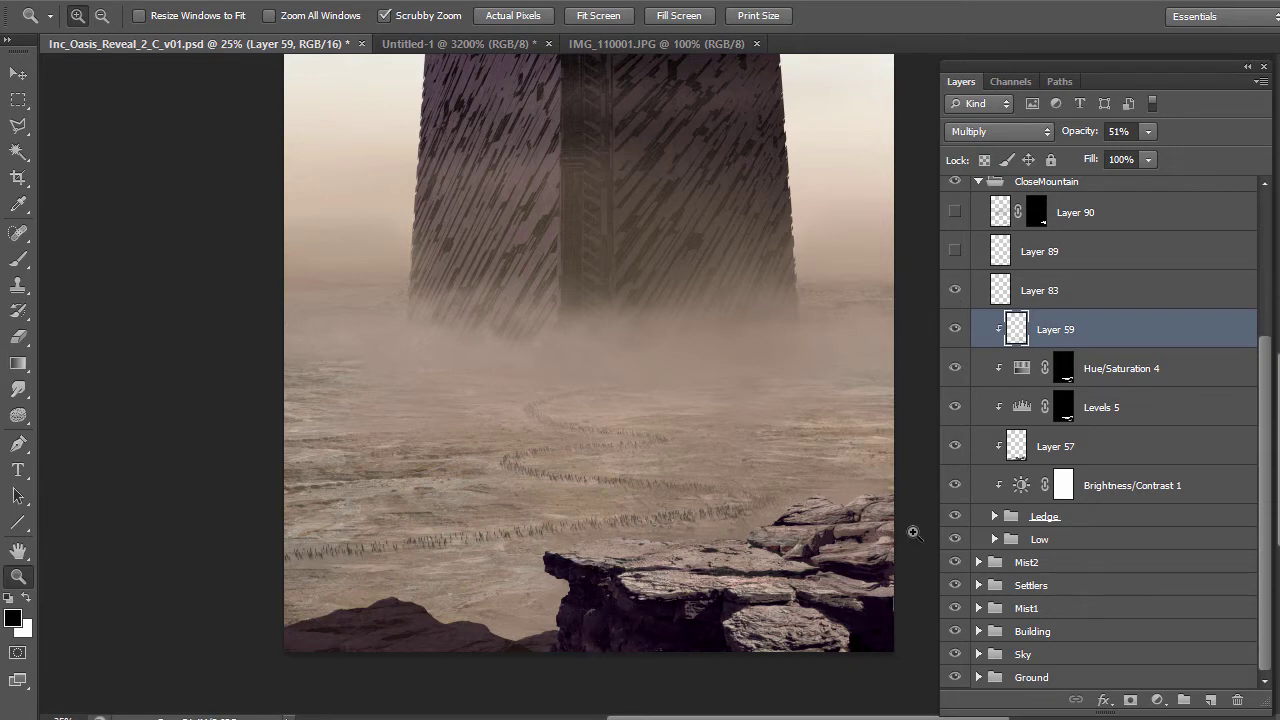
# Show Layer 89 and Layer 90, comparing the rocks at the ledge's far end with and without Layer 90
pyautogui.click(956, 212)
pyautogui.click(956, 212)
pyautogui.click(956, 212)
pyautogui.click(885, 540)
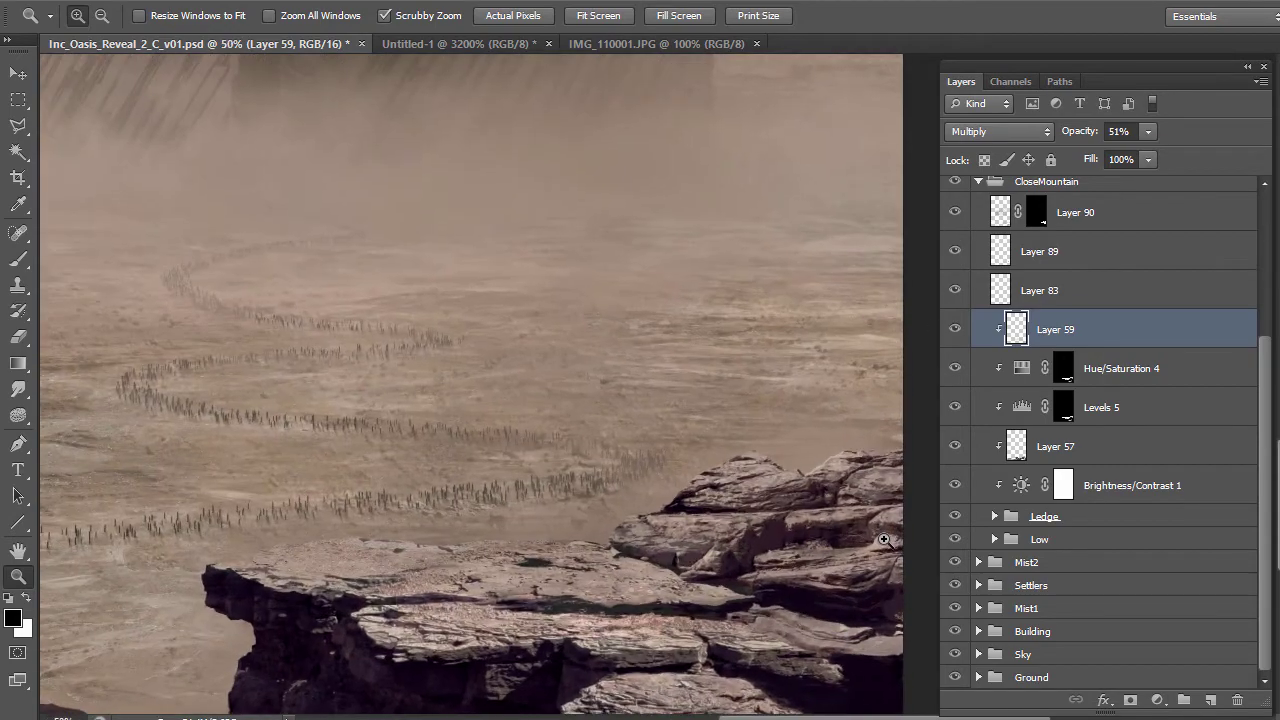
pyautogui.click(955, 212)
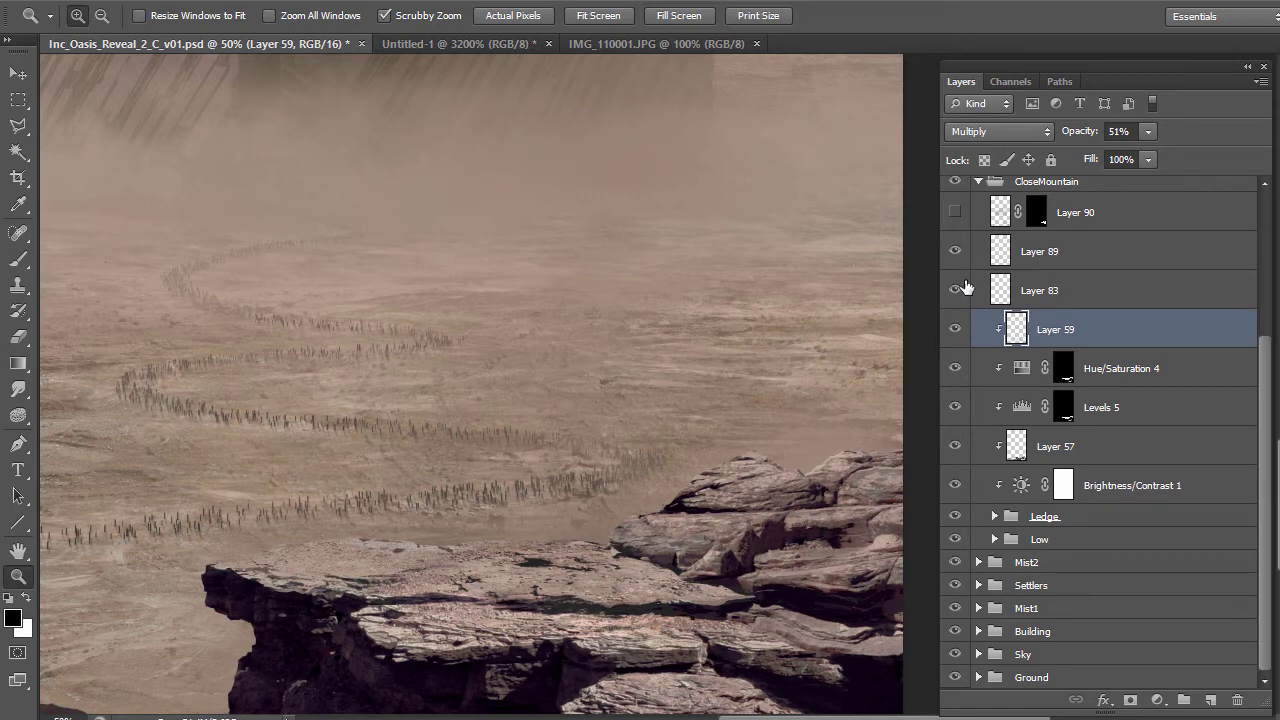
pyautogui.click(955, 212)
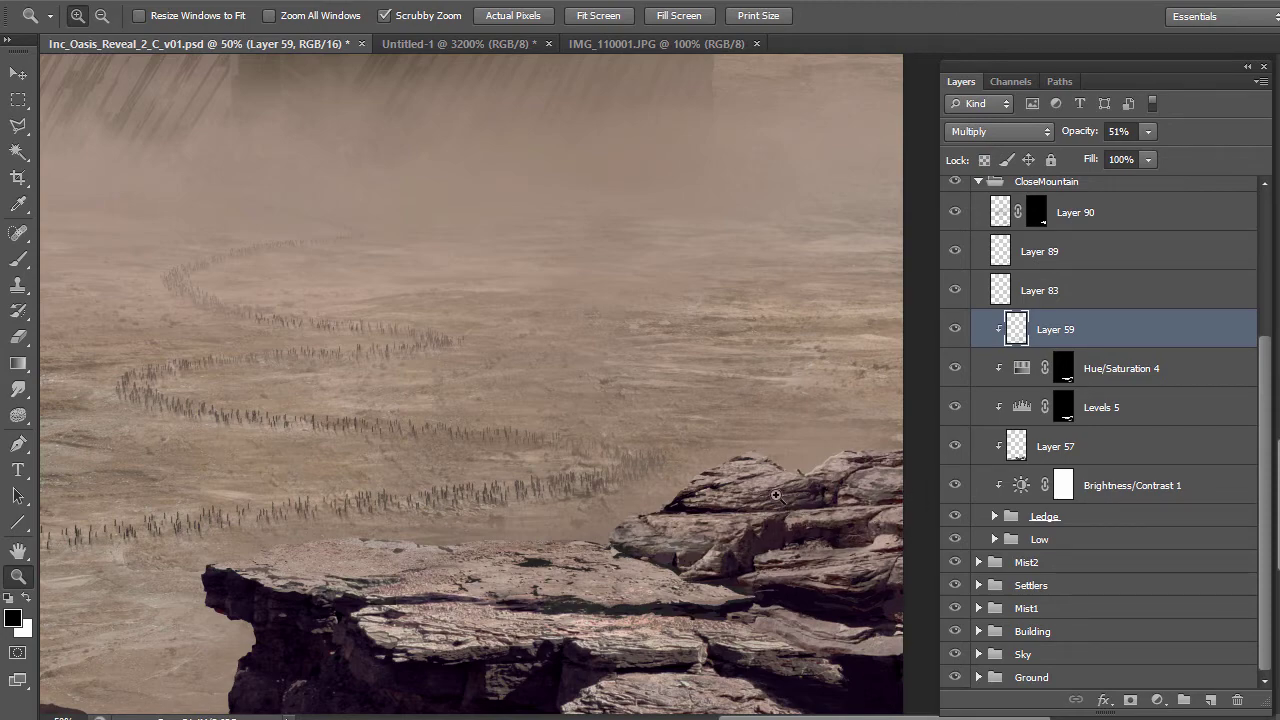
# Collapse the CloseMountain group and compare the whole composition with and without it
pyautogui.keyDown('alt'); pyautogui.click(824, 507); pyautogui.keyUp('alt')
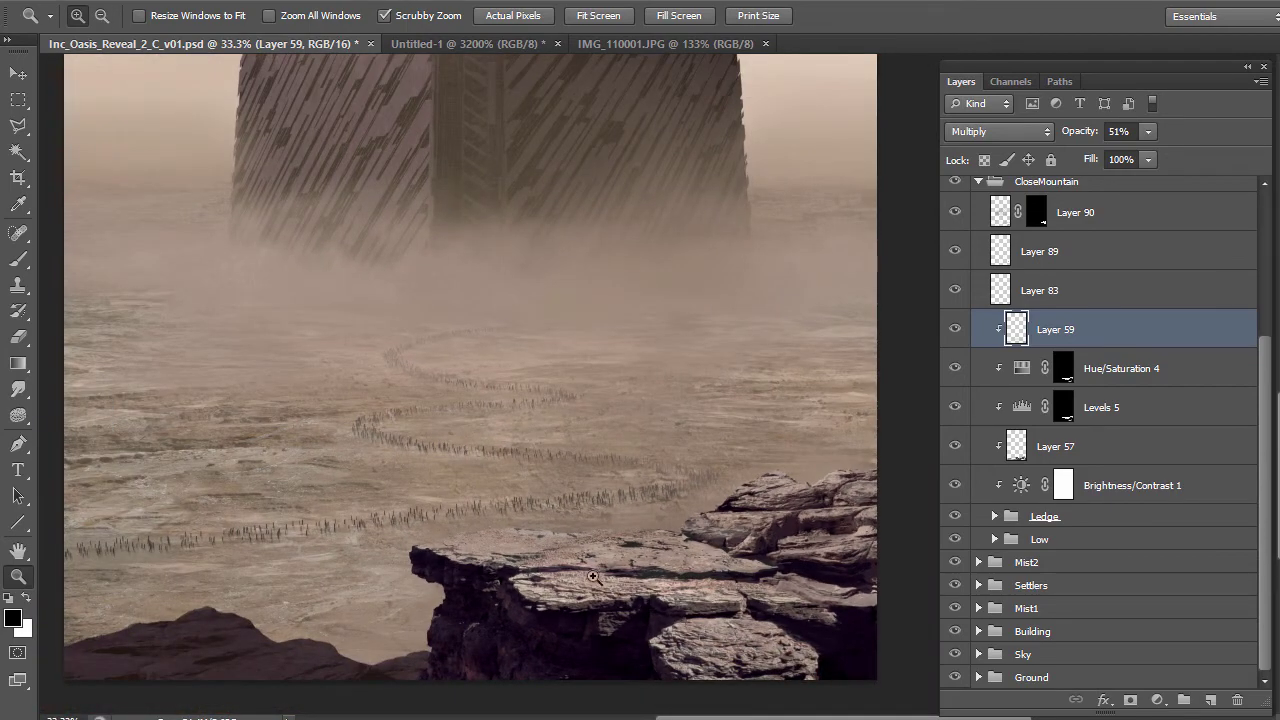
pyautogui.keyDown('alt'); pyautogui.click(788, 519); pyautogui.keyUp('alt')
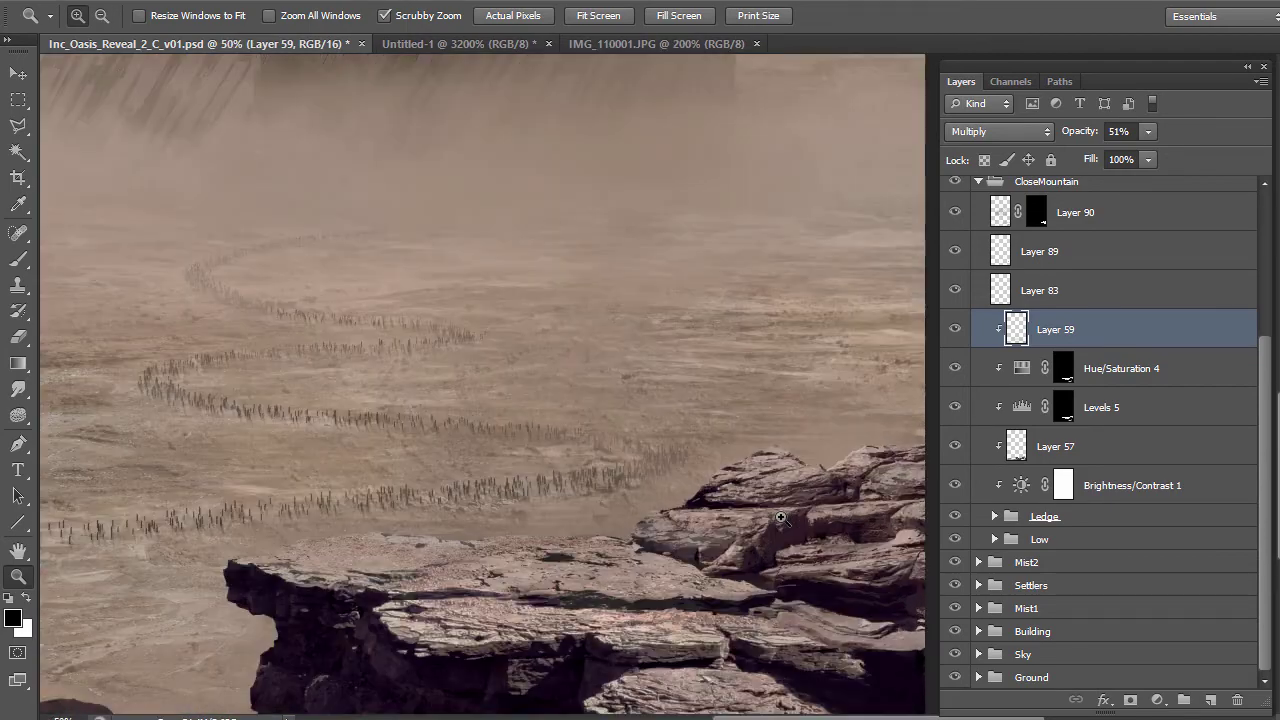
pyautogui.scroll(5, 1065, 221)
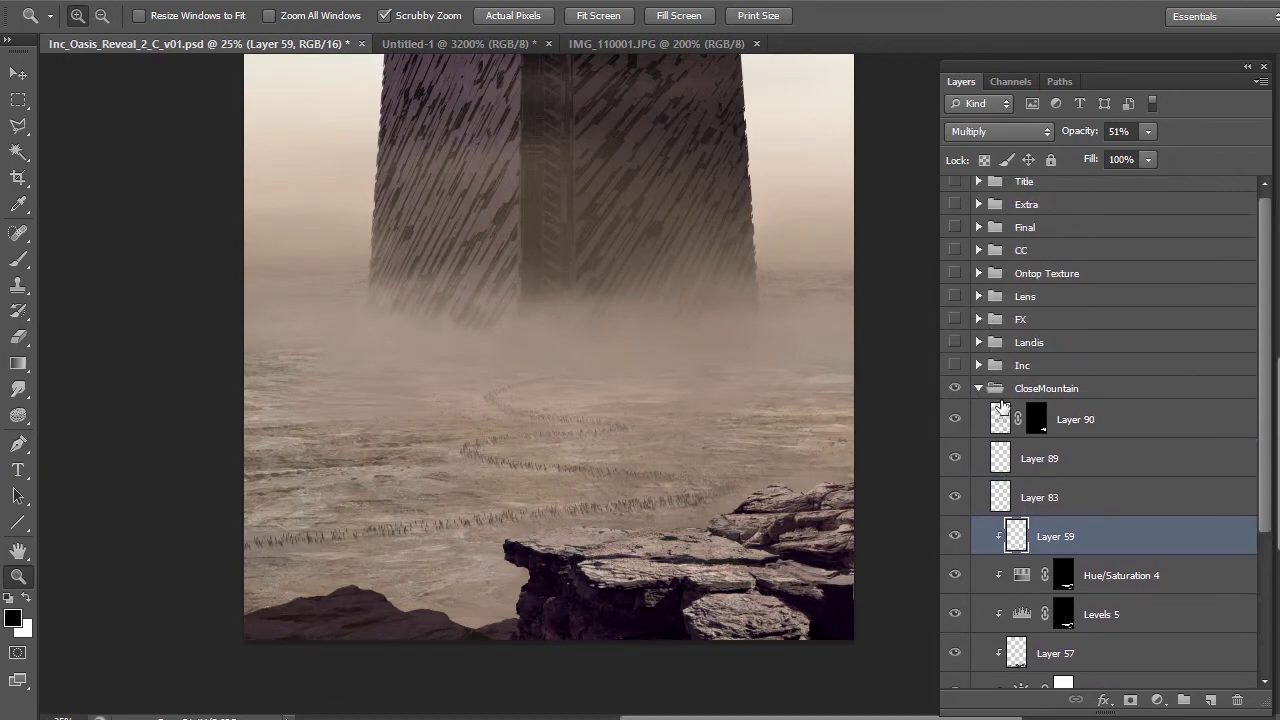
pyautogui.click(979, 389)
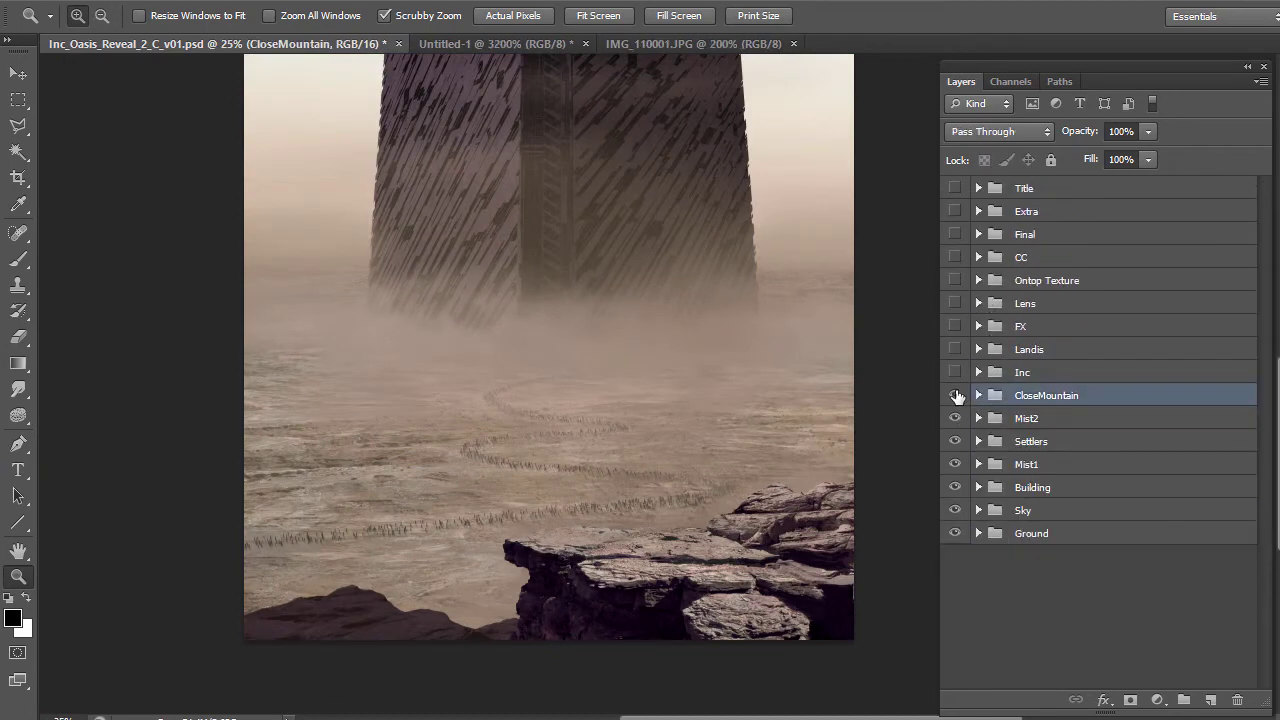
pyautogui.click(955, 395)
pyautogui.click(955, 395)
pyautogui.scroll(1, 810, 541)
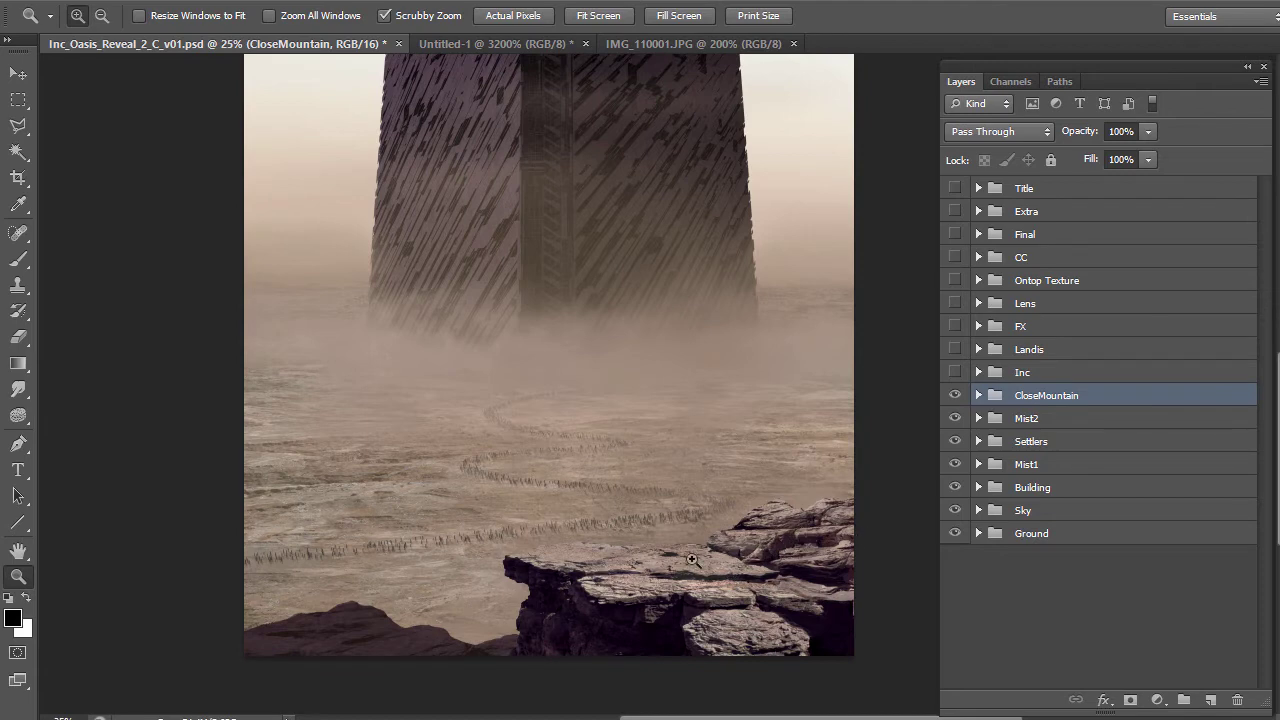
# Show the Inc group and, within it, only the Rotate -2, Blur layer, examining the red robot up close
pyautogui.moveTo(955, 372)
pyautogui.mouseDown()
pyautogui.moveTo(958, 352)
pyautogui.moveTo(956, 373)
pyautogui.mouseUp()
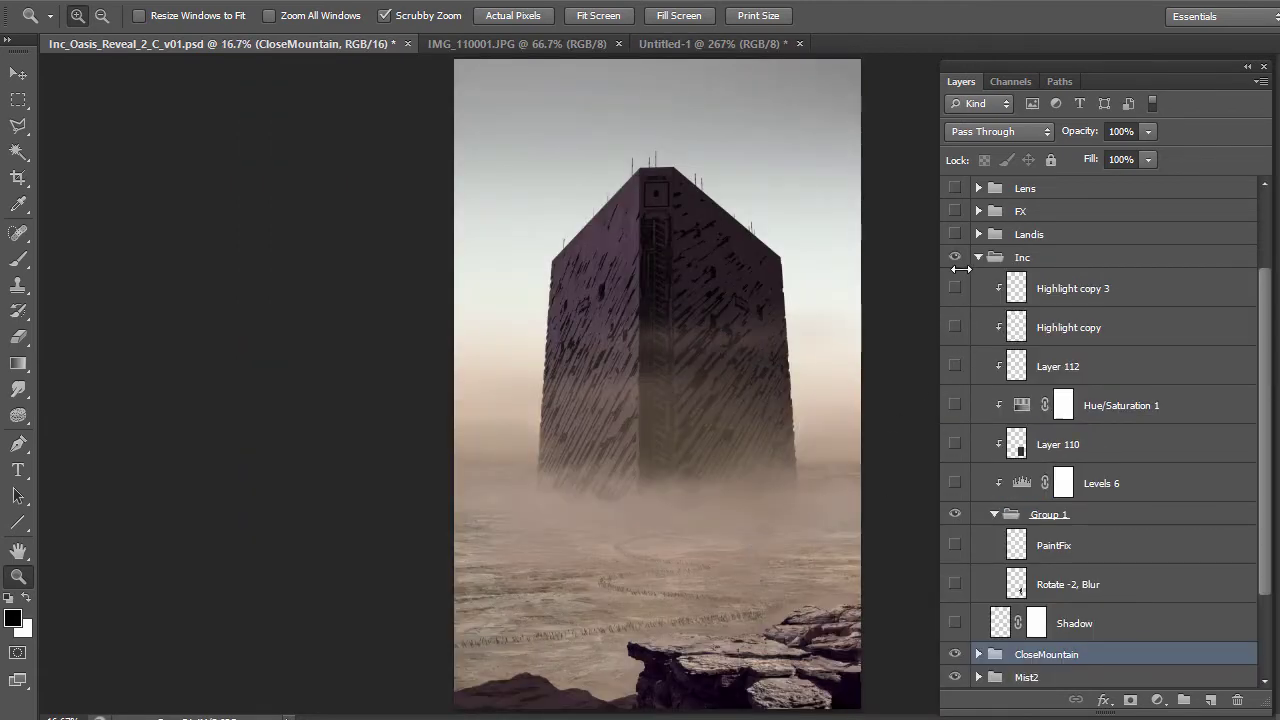
pyautogui.click(954, 262)
pyautogui.click(955, 584)
pyautogui.click(770, 565)
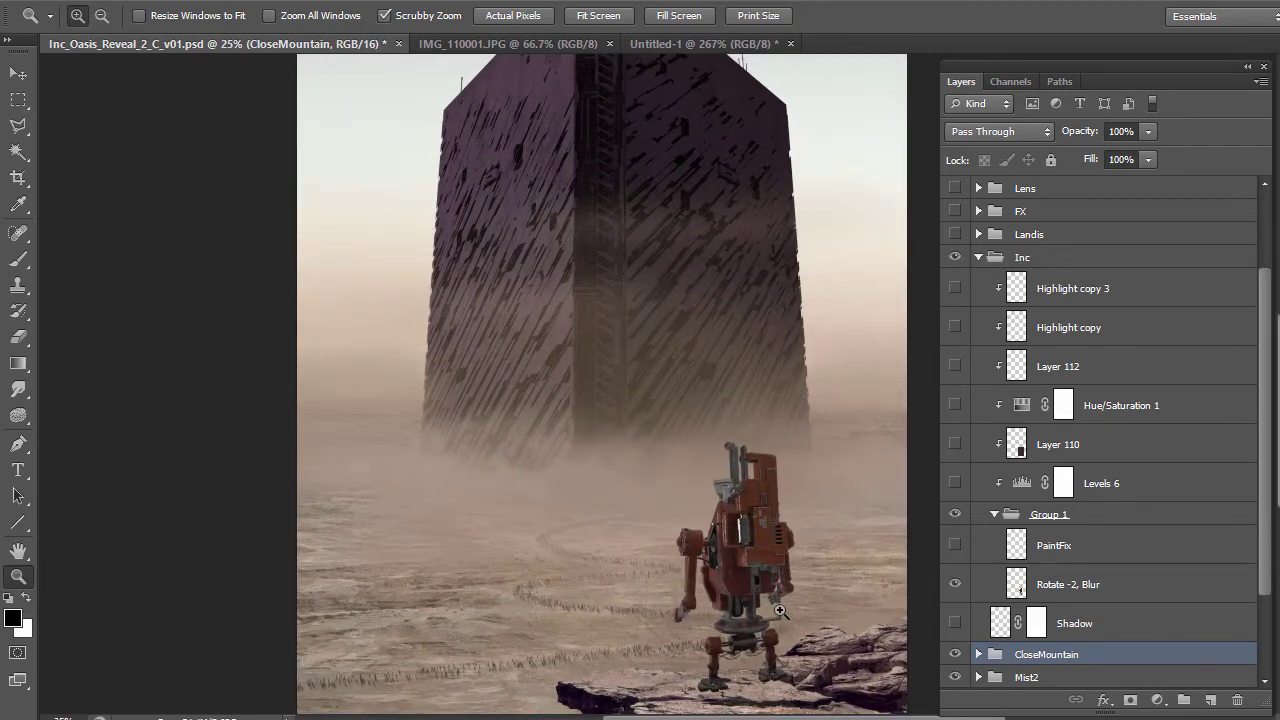
pyautogui.click(778, 615)
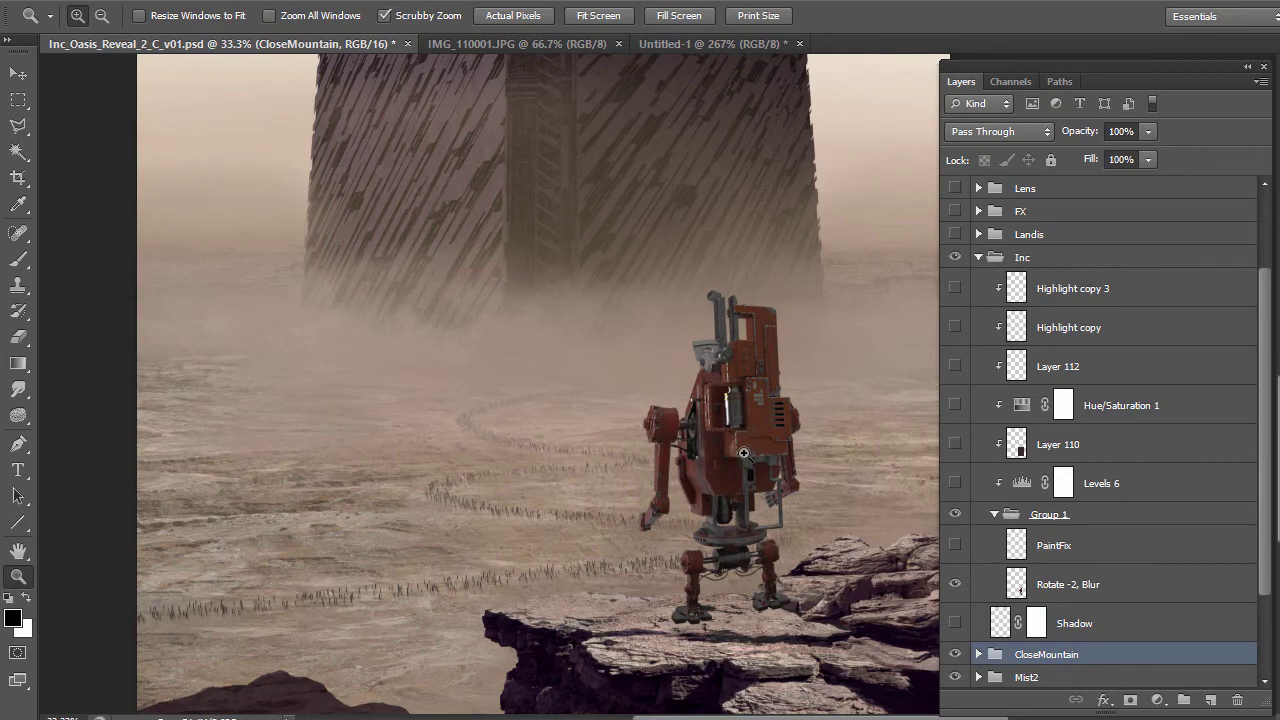
pyautogui.click(764, 451)
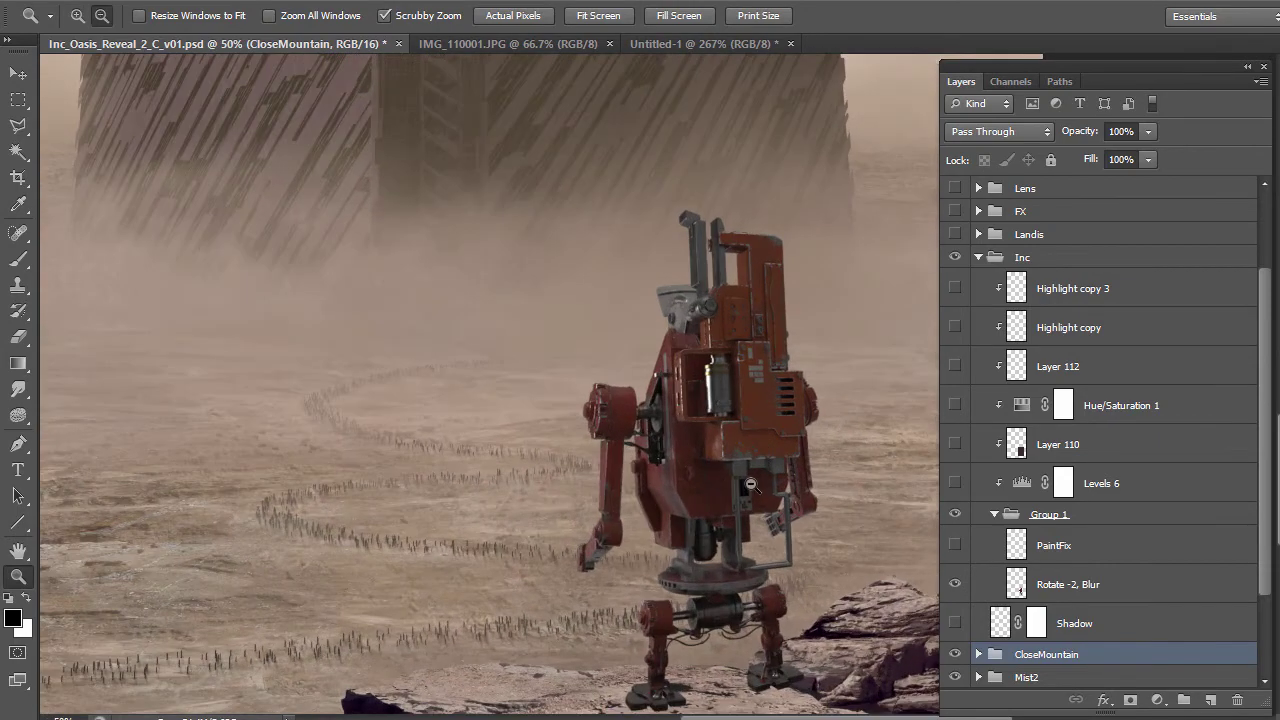
pyautogui.keyDown('alt'); pyautogui.click(752, 478); pyautogui.keyUp('alt')
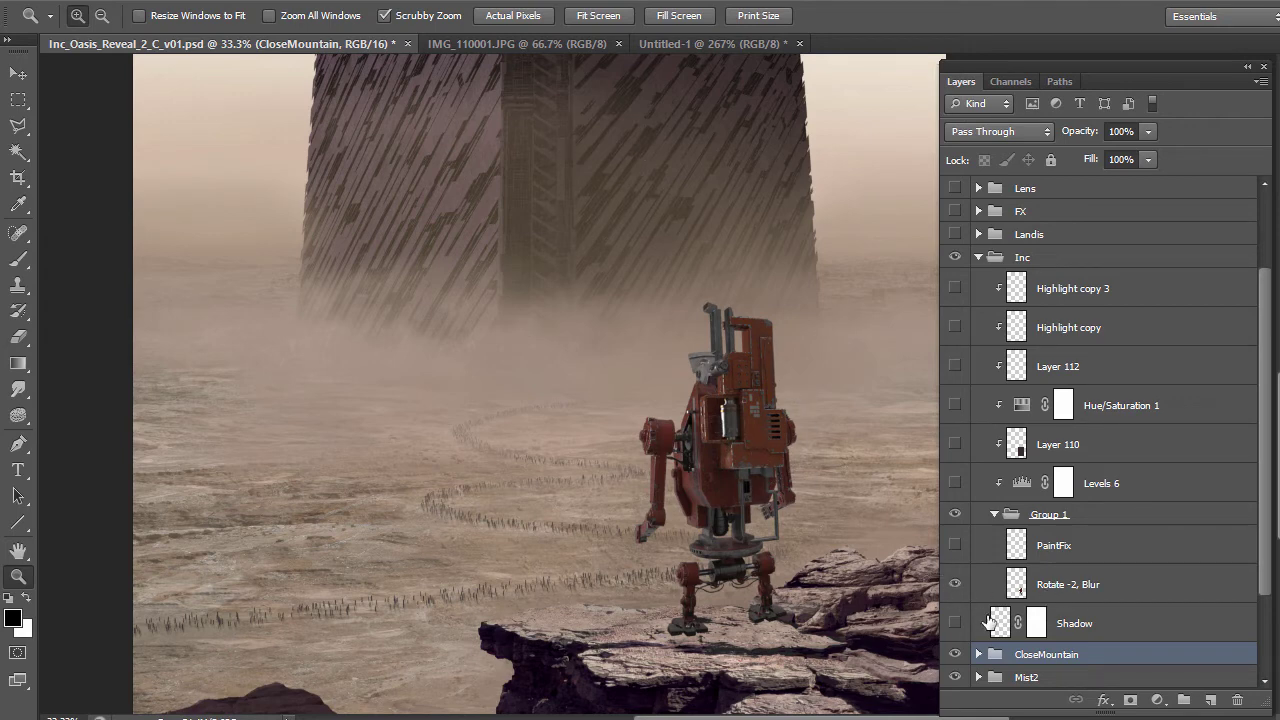
# Show the Shadow layer, comparing the ledge beneath the robot's feet with and without it
pyautogui.click(955, 623)
pyautogui.click(800, 640)
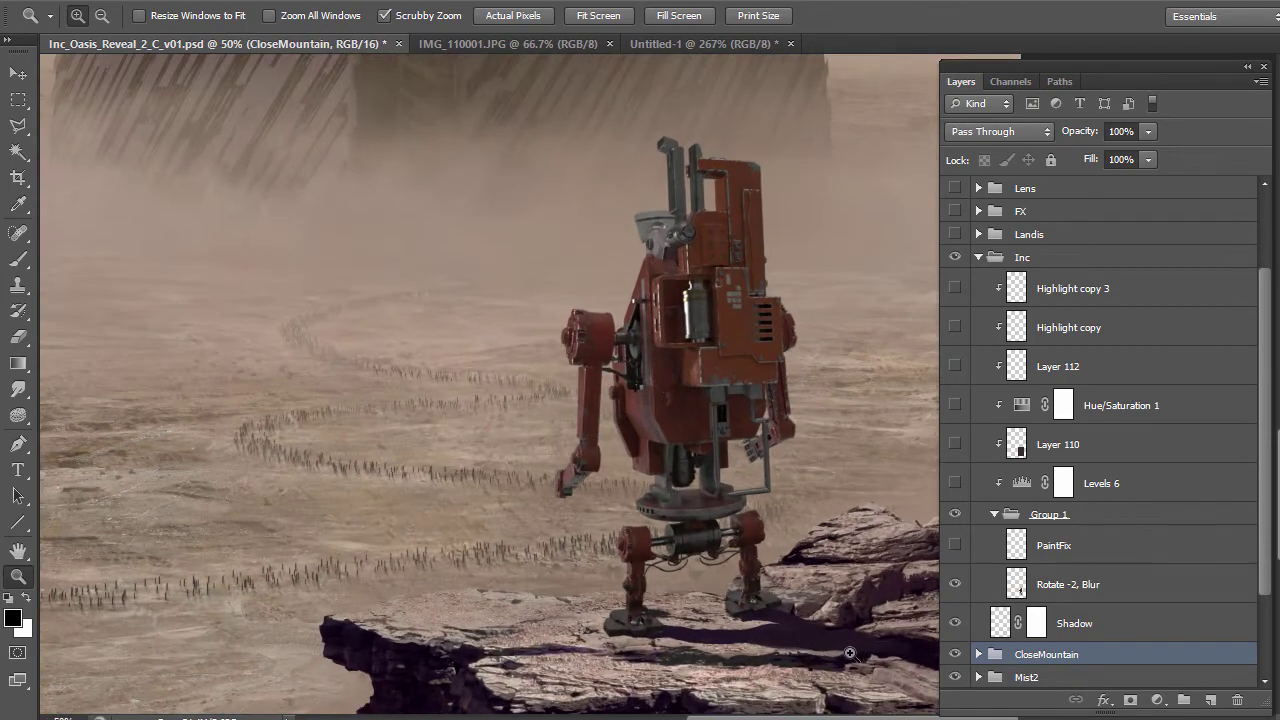
pyautogui.click(955, 624)
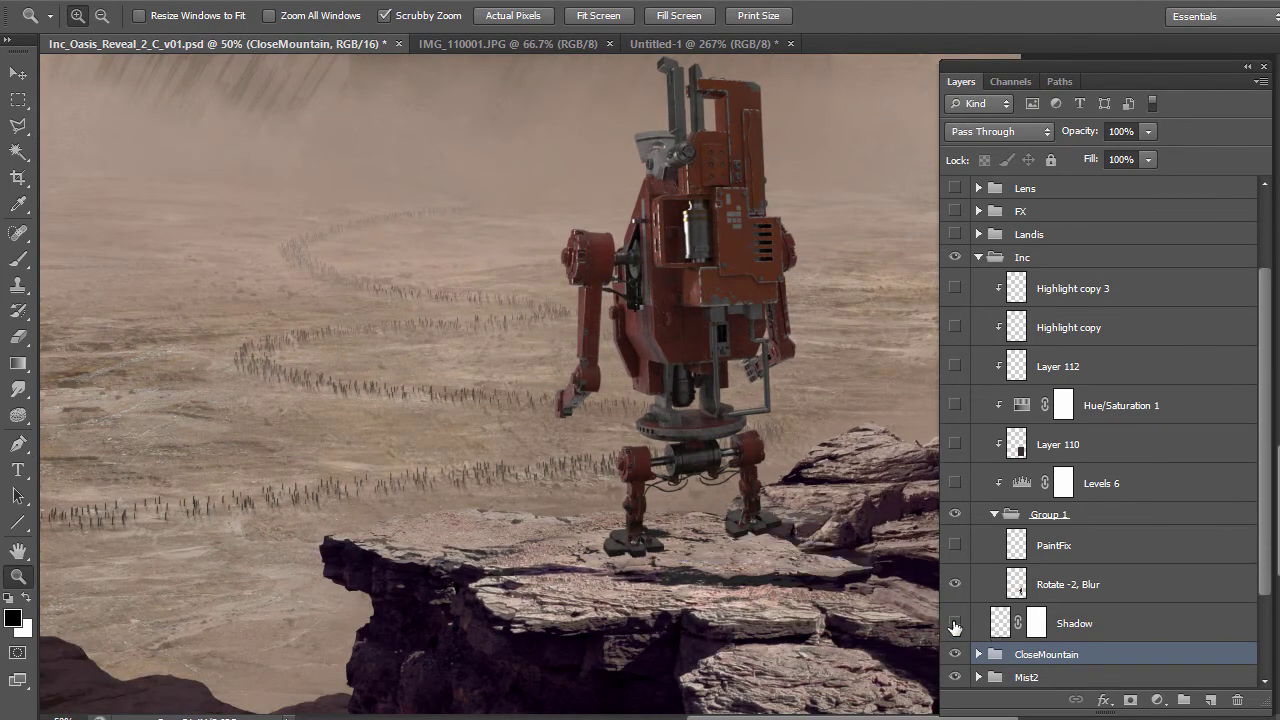
pyautogui.click(955, 624)
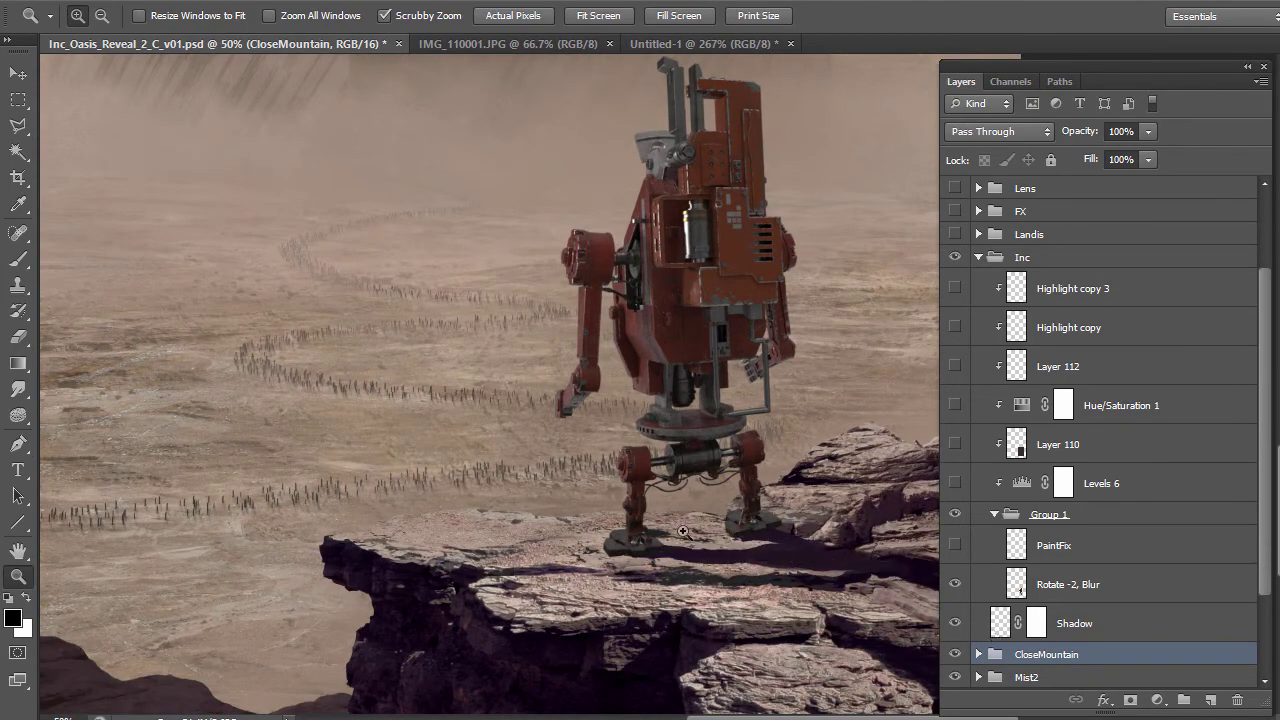
pyautogui.scroll(2, 684, 510)
pyautogui.scroll(4, 716, 561)
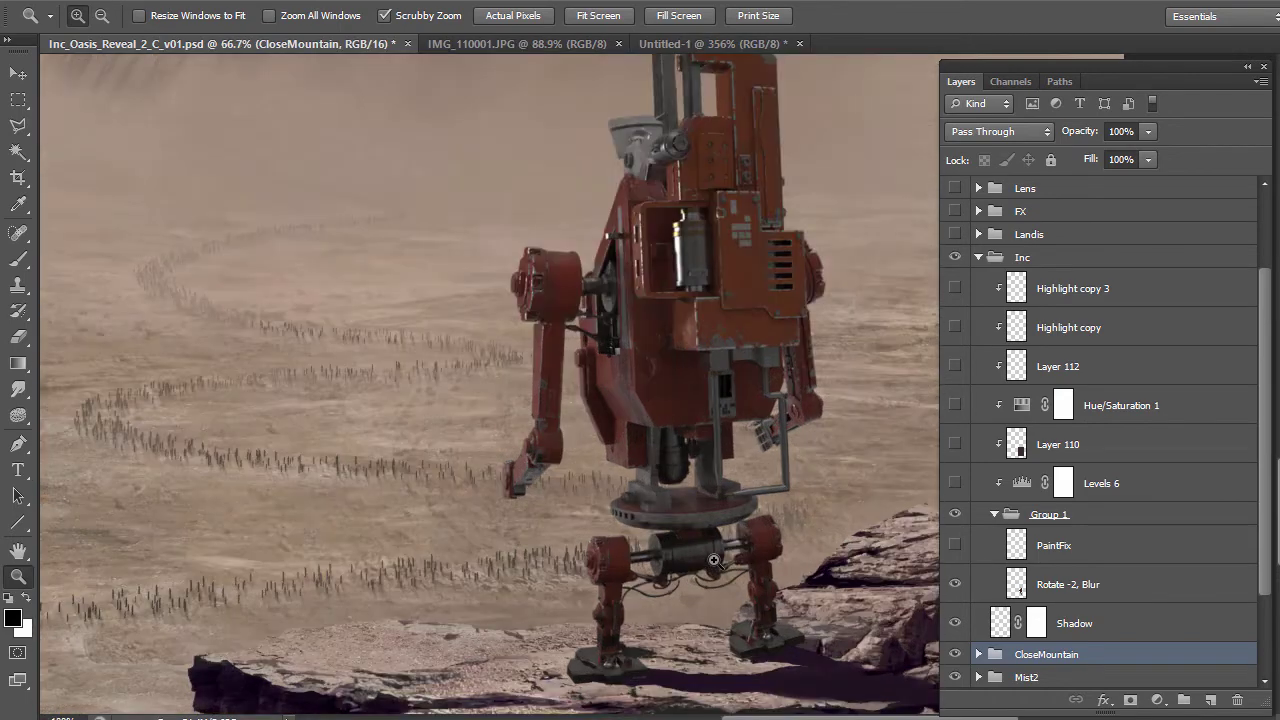
pyautogui.scroll(-6, 714, 560)
pyautogui.scroll(-2, 714, 561)
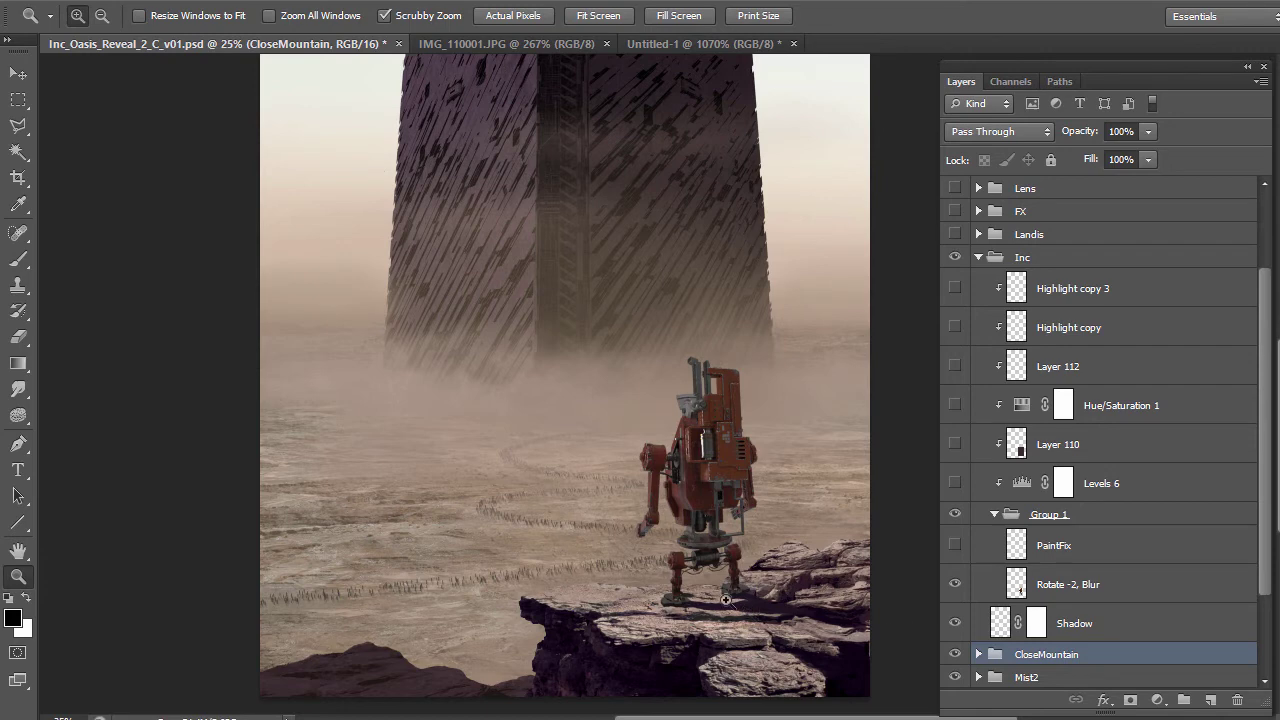
# Select the PaintFix layer and compare the robot's lower body with and without it, leaving it hidden
pyautogui.click(960, 546)
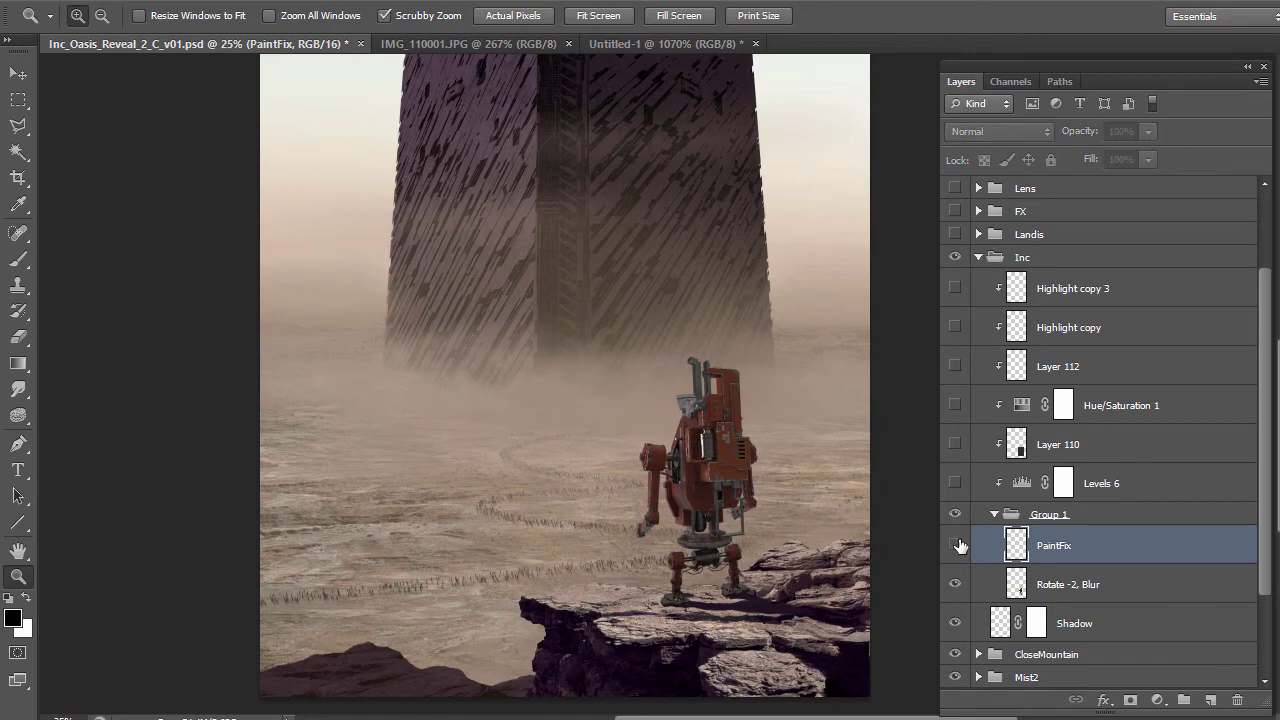
pyautogui.click(956, 545)
pyautogui.moveTo(720, 580); pyautogui.dragTo(930, 532)
pyautogui.click(956, 546)
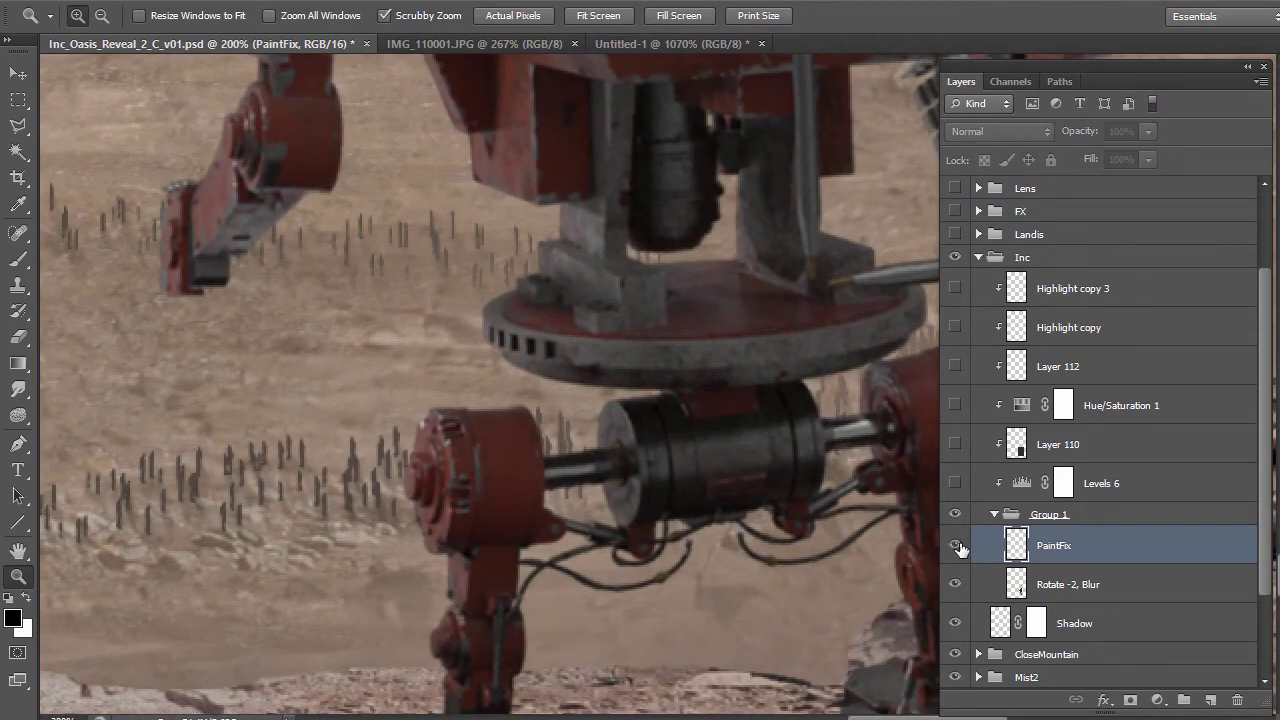
pyautogui.click(956, 545)
pyautogui.click(956, 545)
pyautogui.keyDown('alt'); pyautogui.click(704, 337); pyautogui.keyUp('alt')
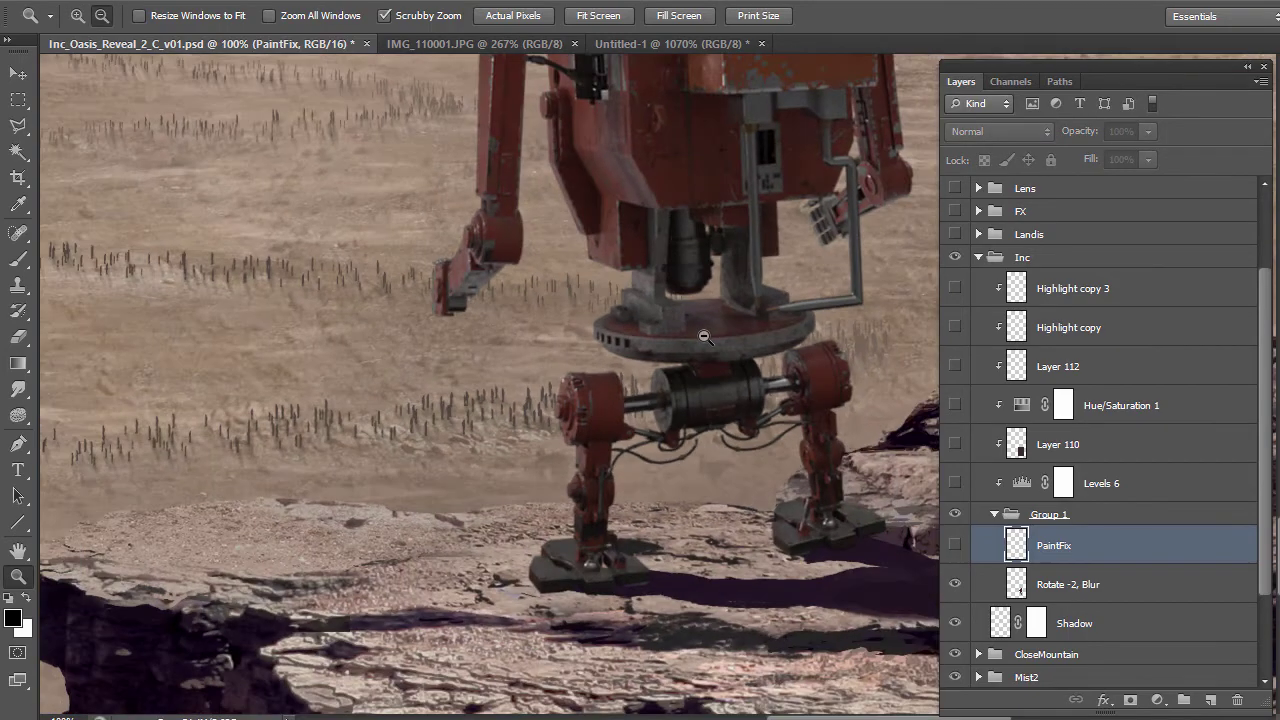
pyautogui.keyDown('alt'); pyautogui.click(704, 337); pyautogui.keyUp('alt')
# Examine the cables hanging between the robot's legs up close with the PaintFix layer hidden
pyautogui.scroll(3, 704, 337)
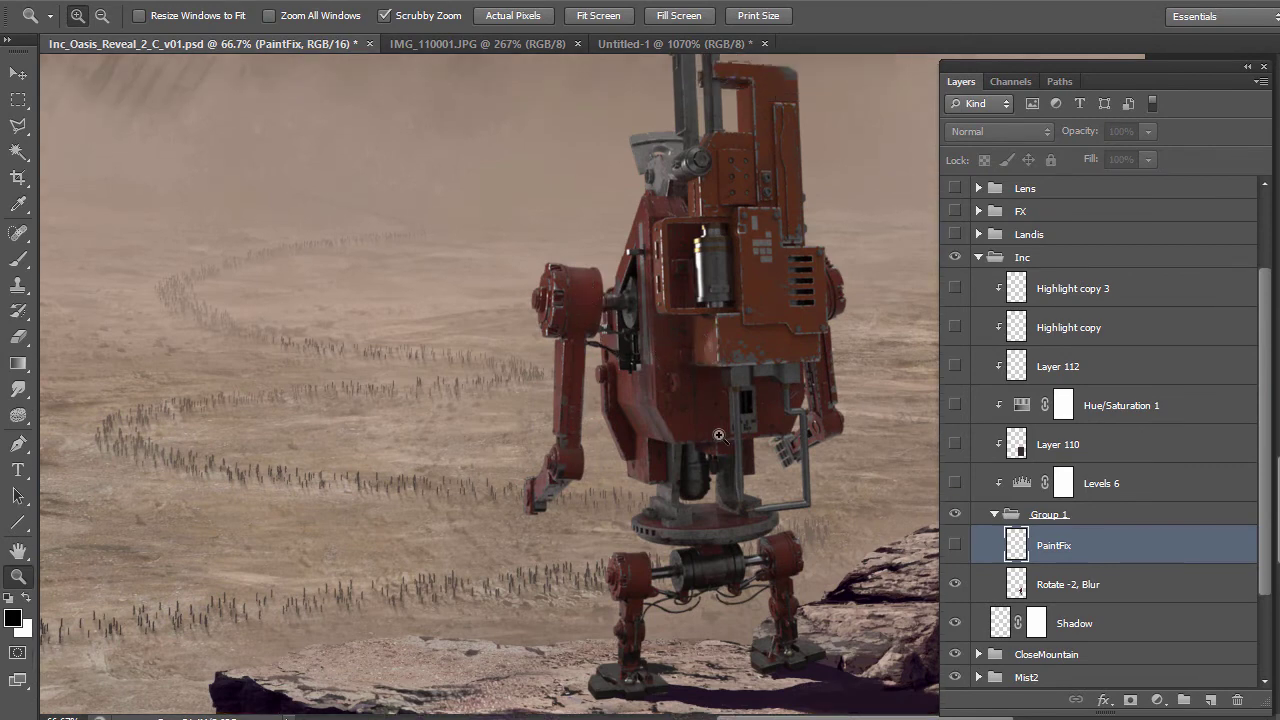
pyautogui.click(722, 600)
pyautogui.click(740, 600)
pyautogui.click(758, 600)
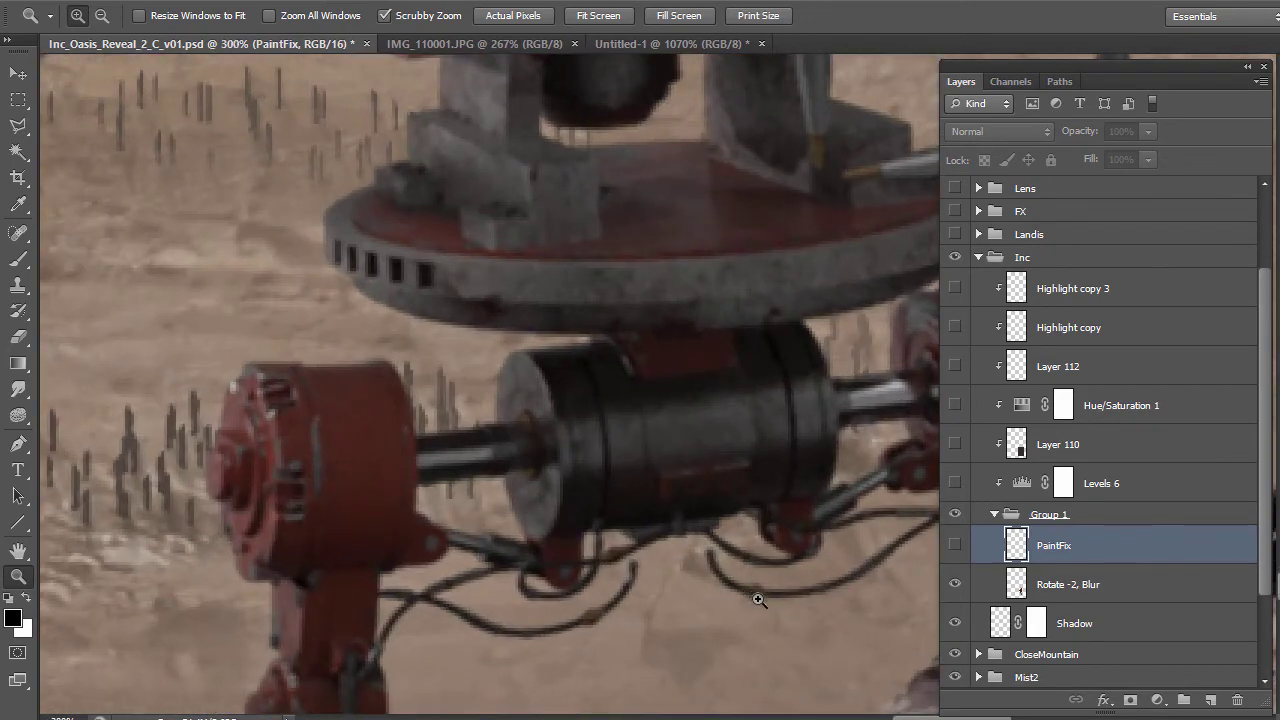
pyautogui.click(744, 592)
pyautogui.keyDown('alt'); pyautogui.click(764, 595); pyautogui.keyUp('alt')
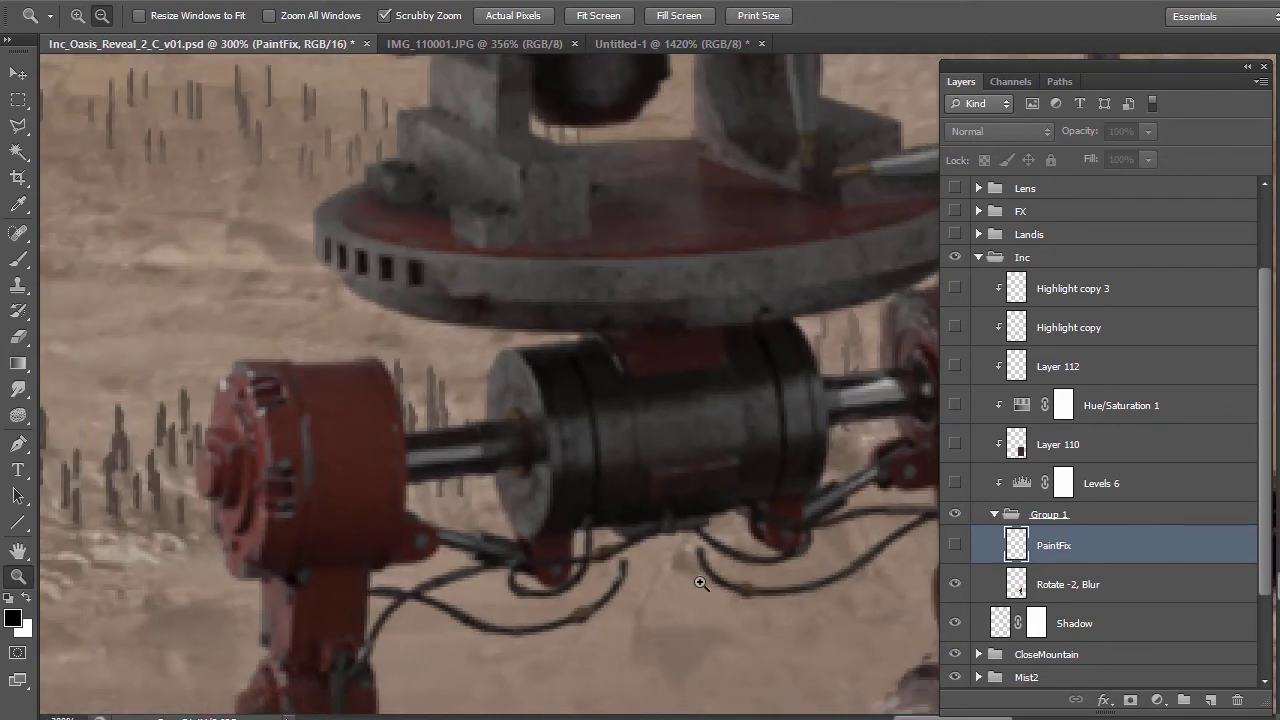
pyautogui.scroll(1, 760, 580)
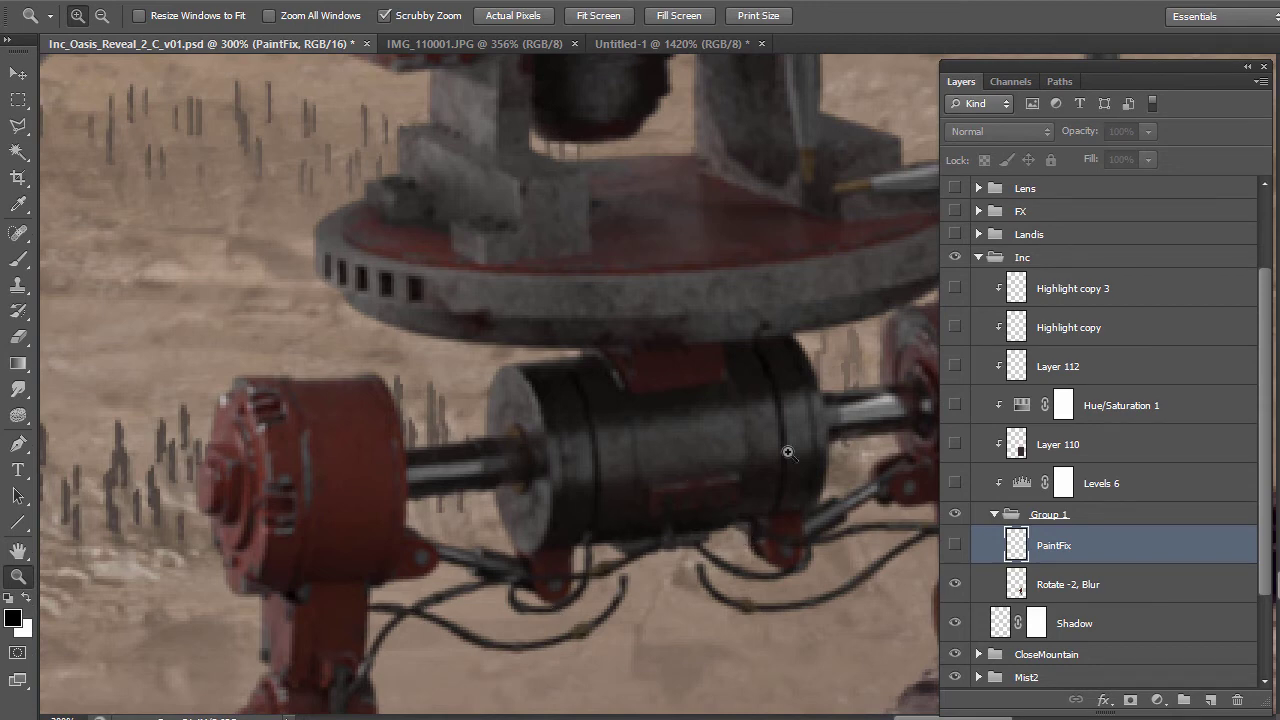
pyautogui.click(697, 506)
pyautogui.keyDown('alt'); pyautogui.click(697, 506); pyautogui.keyUp('alt')
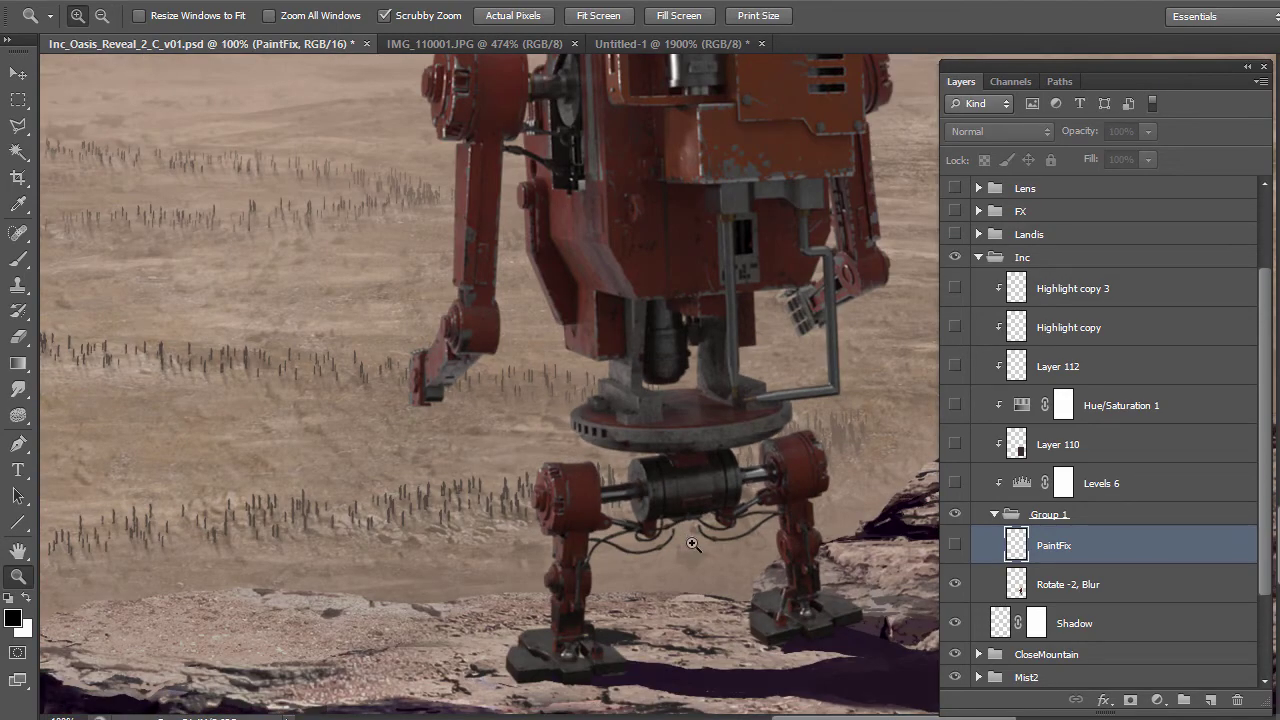
# Show and hide the PaintFix layer to compare its painted repair of the cables between the robot's legs
pyautogui.click(692, 543)
pyautogui.click(955, 545)
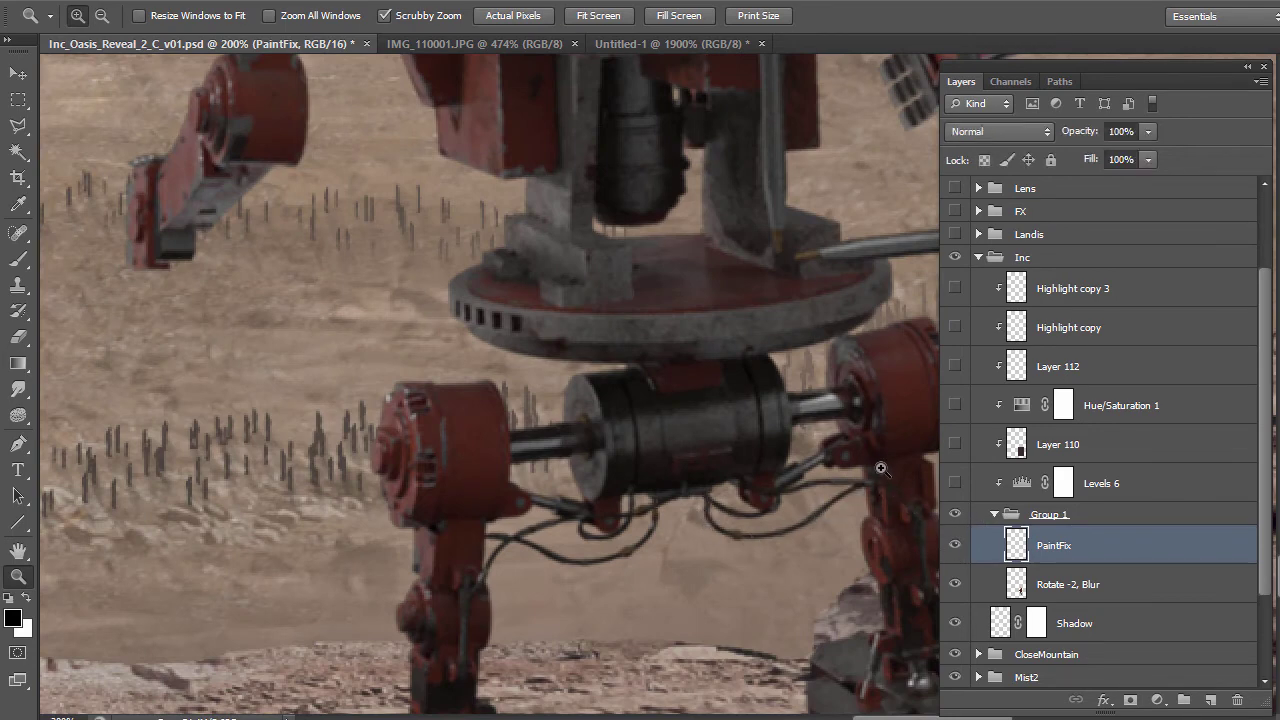
pyautogui.click(955, 545)
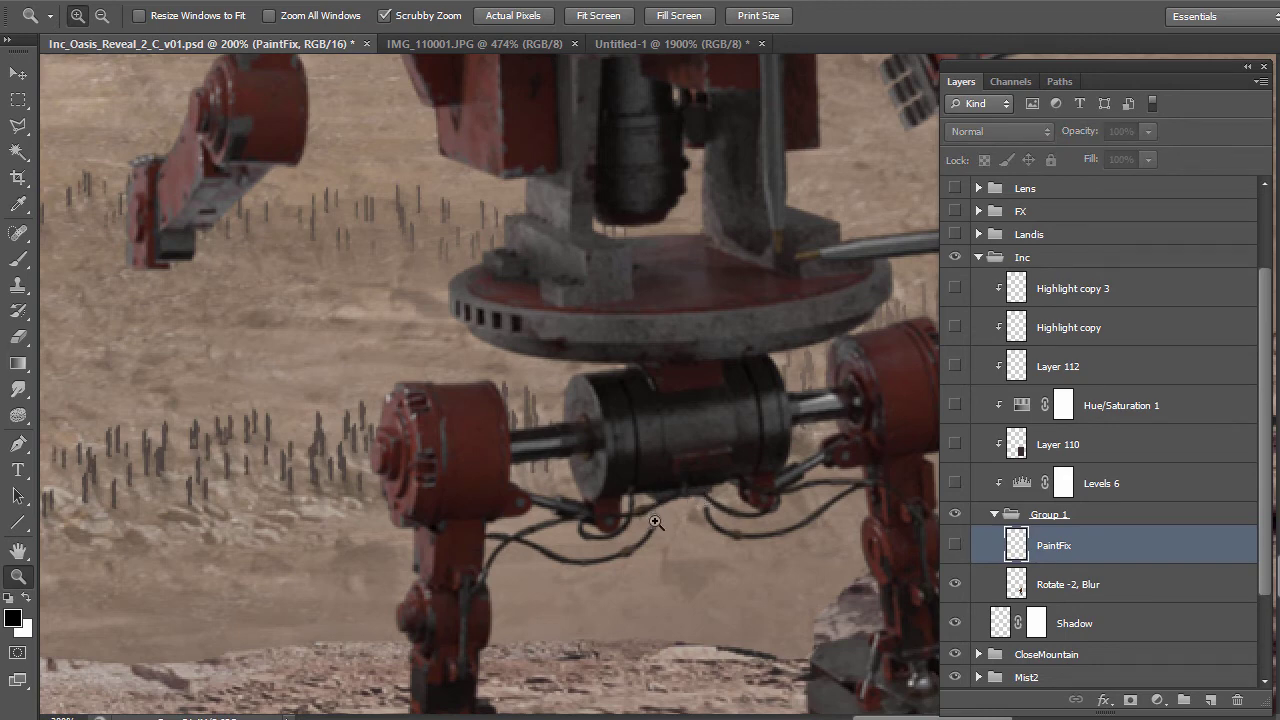
# Turn the PaintFix layer's cable repair back on and collapse Group 1
pyautogui.scroll(-3, 480, 470)
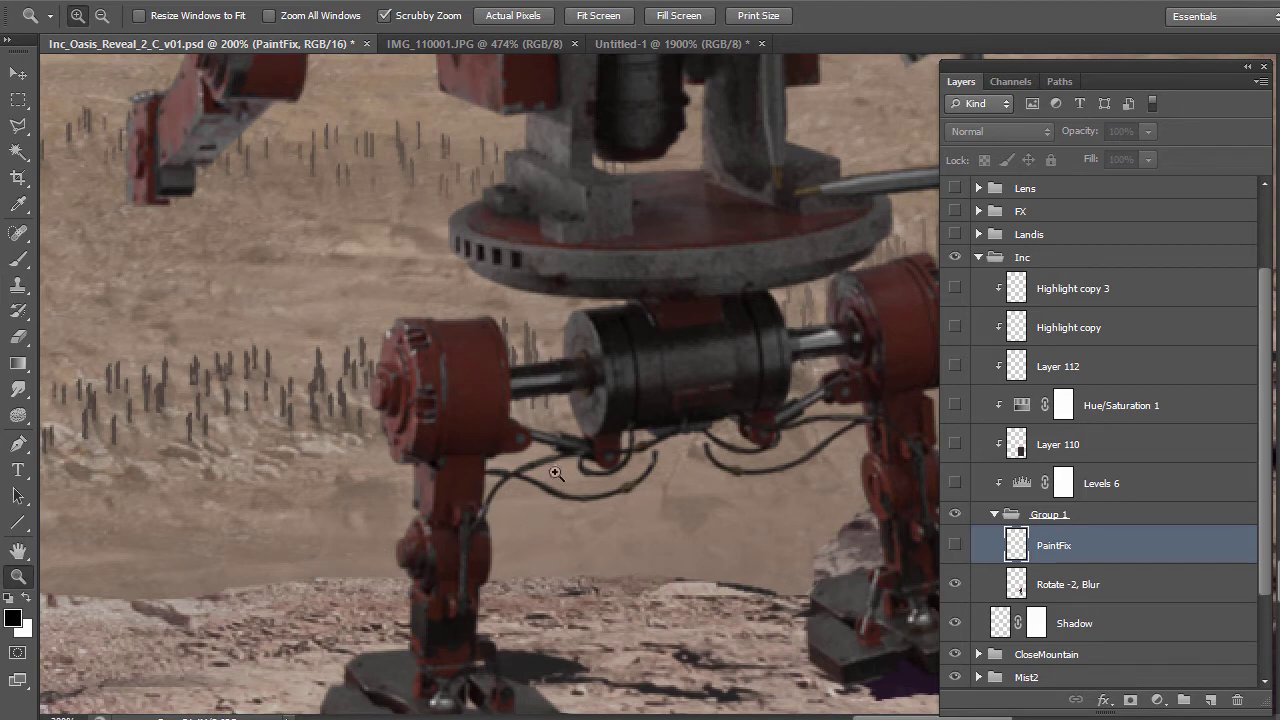
pyautogui.click(955, 545)
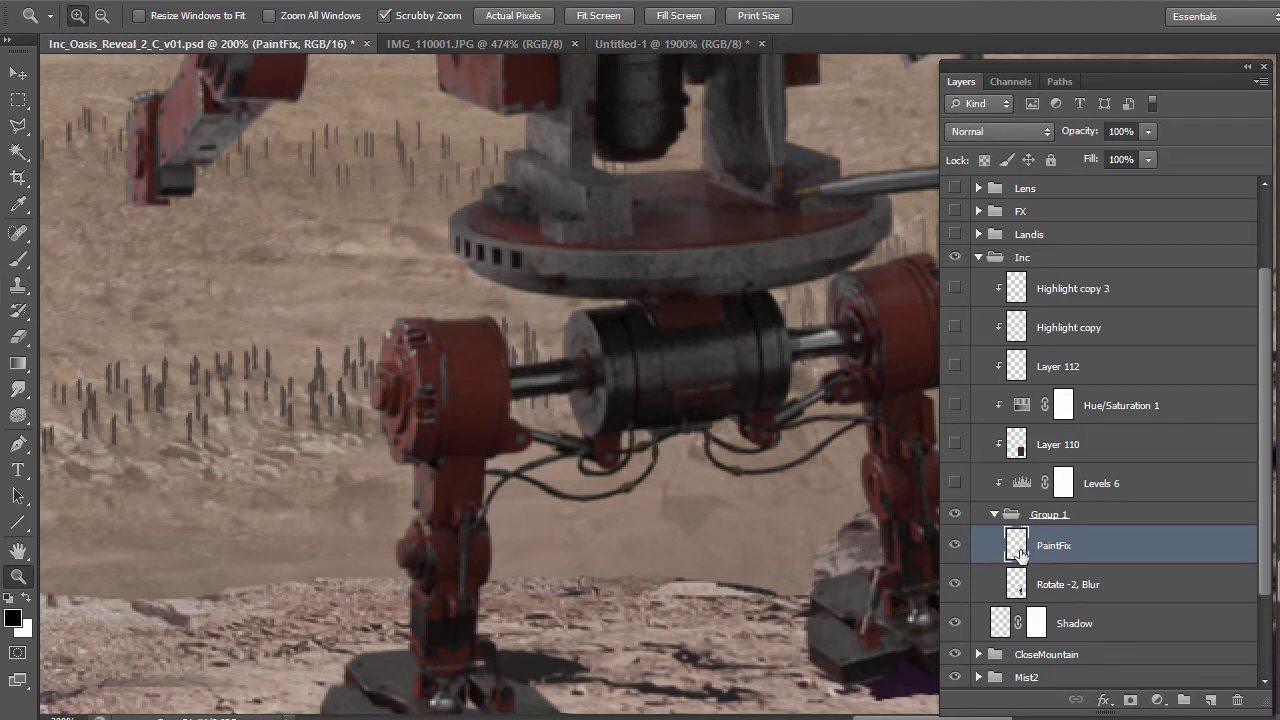
pyautogui.keyDown('alt'); pyautogui.click(644, 468); pyautogui.keyUp('alt')
pyautogui.scroll(1, 648, 444)
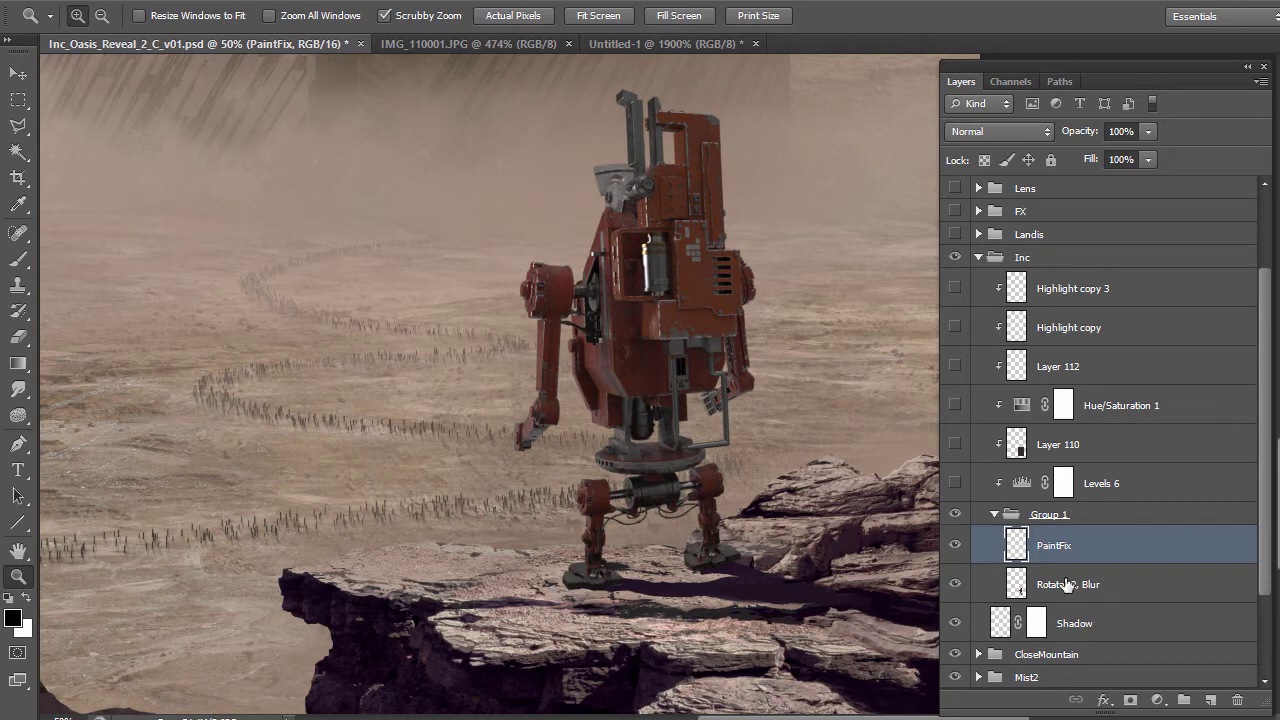
pyautogui.click(994, 515)
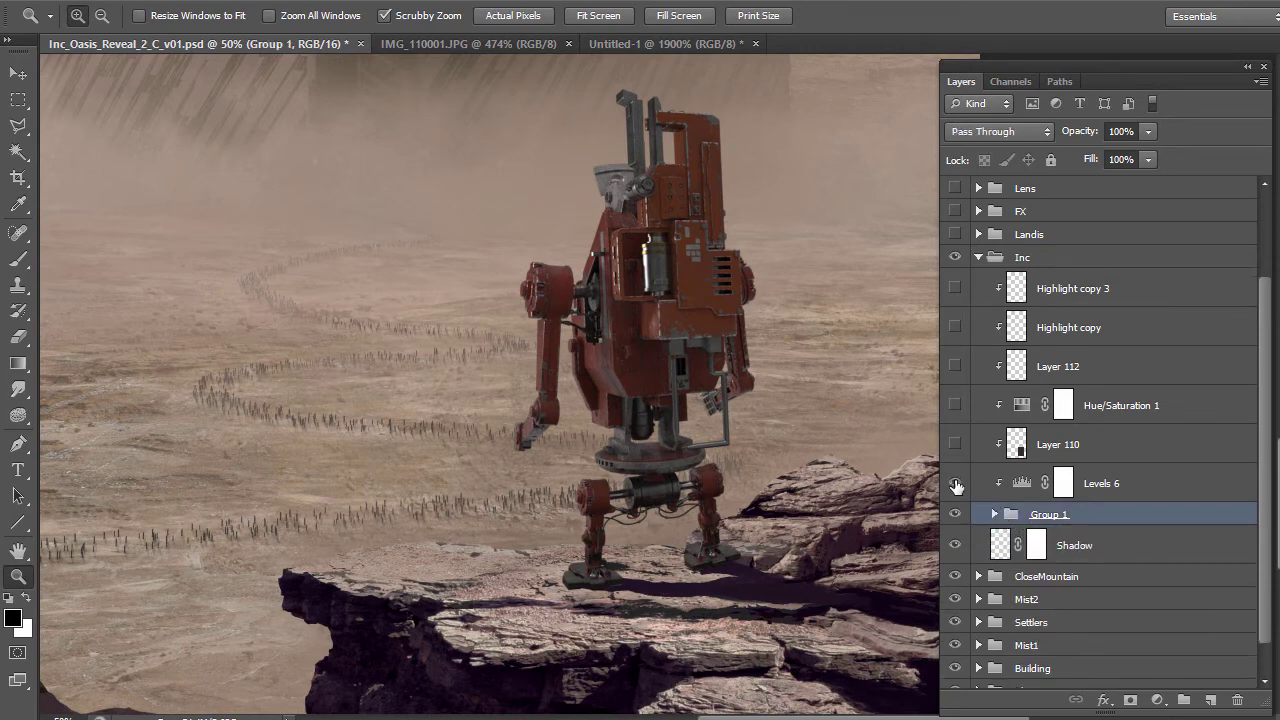
# Show and select the Levels 6 adjustment clipped to the robot's group
pyautogui.click(956, 485)
pyautogui.click(1030, 488)
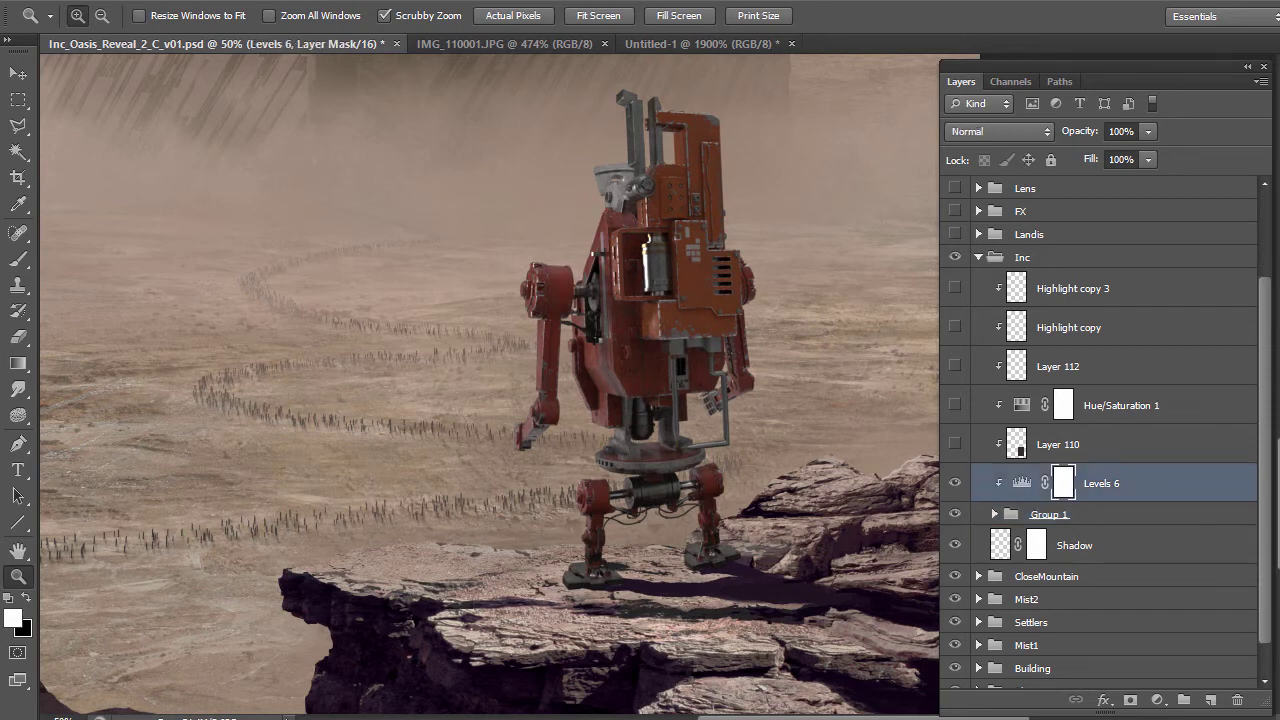
pyautogui.scroll(2, 680, 343)
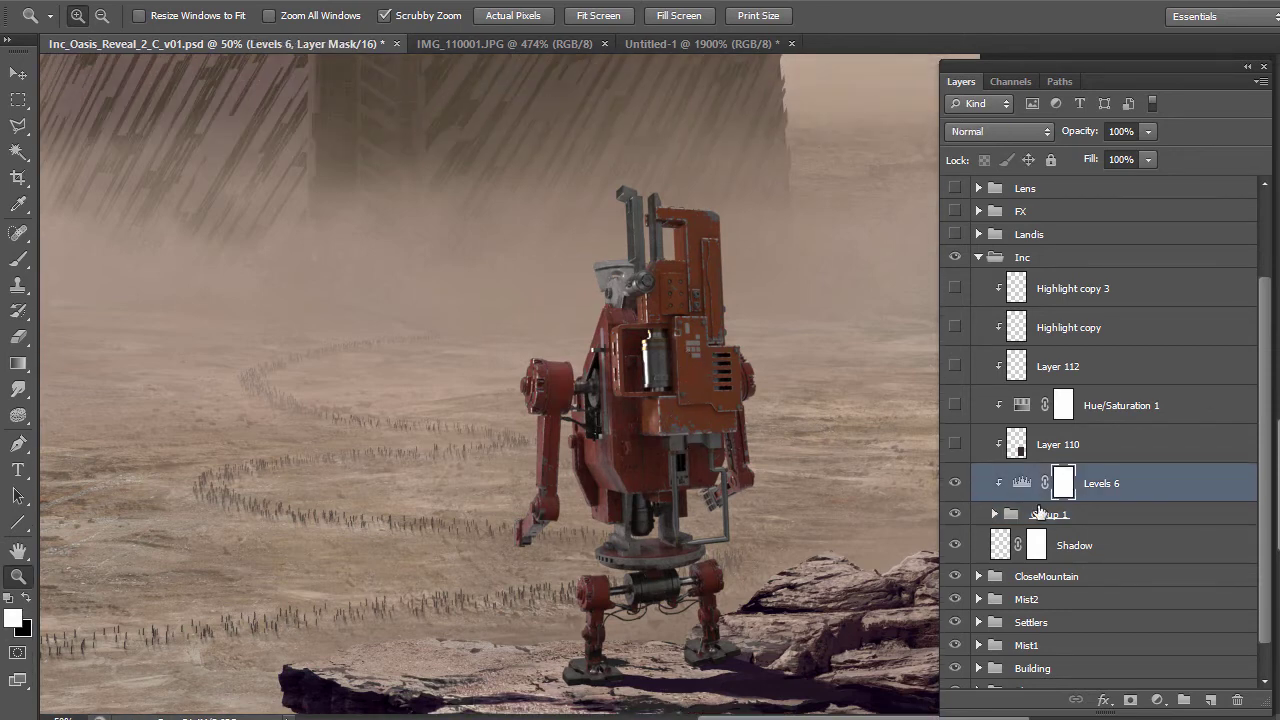
# Show and select Layer 110, comparing the robot with and without it and leaving it visible
pyautogui.click(956, 444)
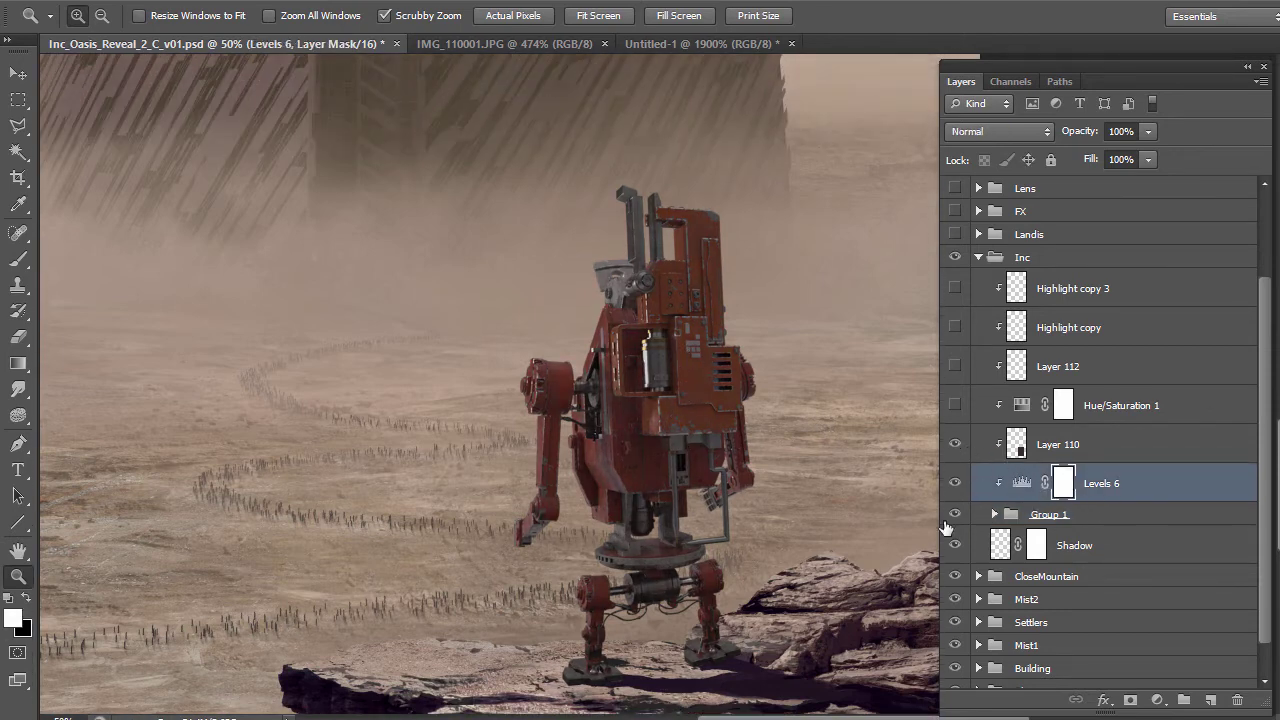
pyautogui.click(1012, 448)
pyautogui.click(956, 444)
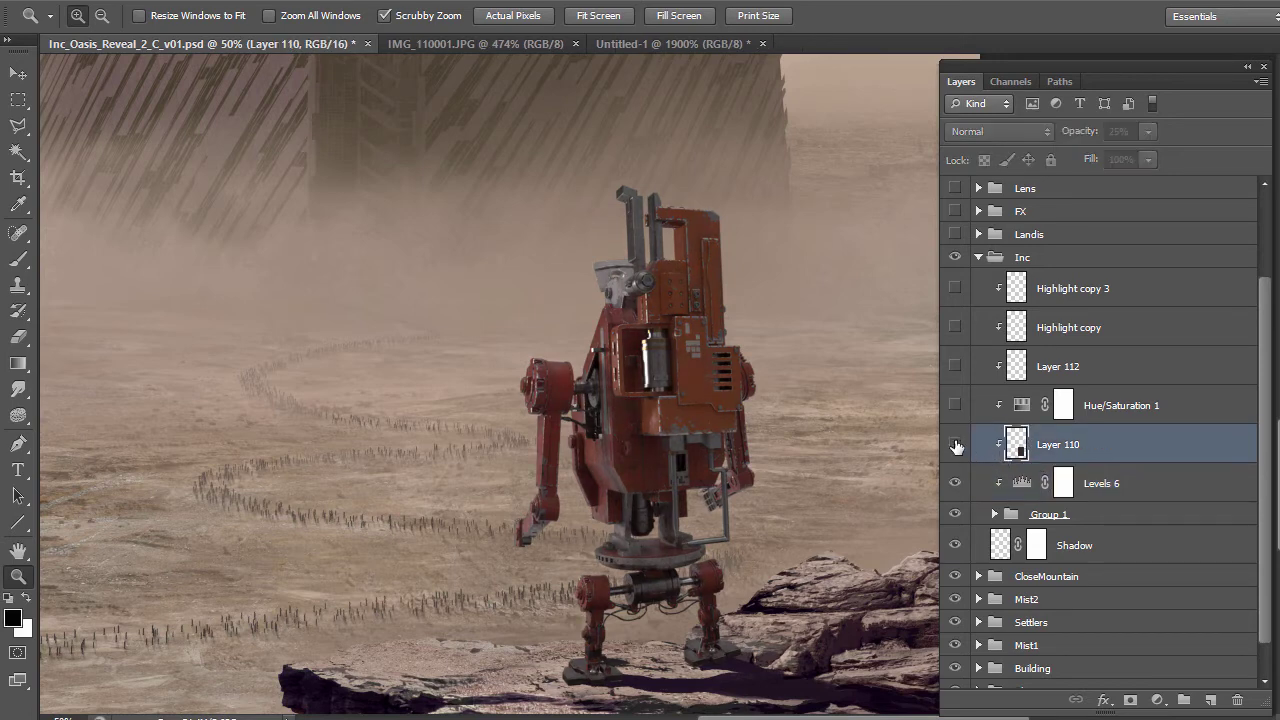
pyautogui.click(956, 444)
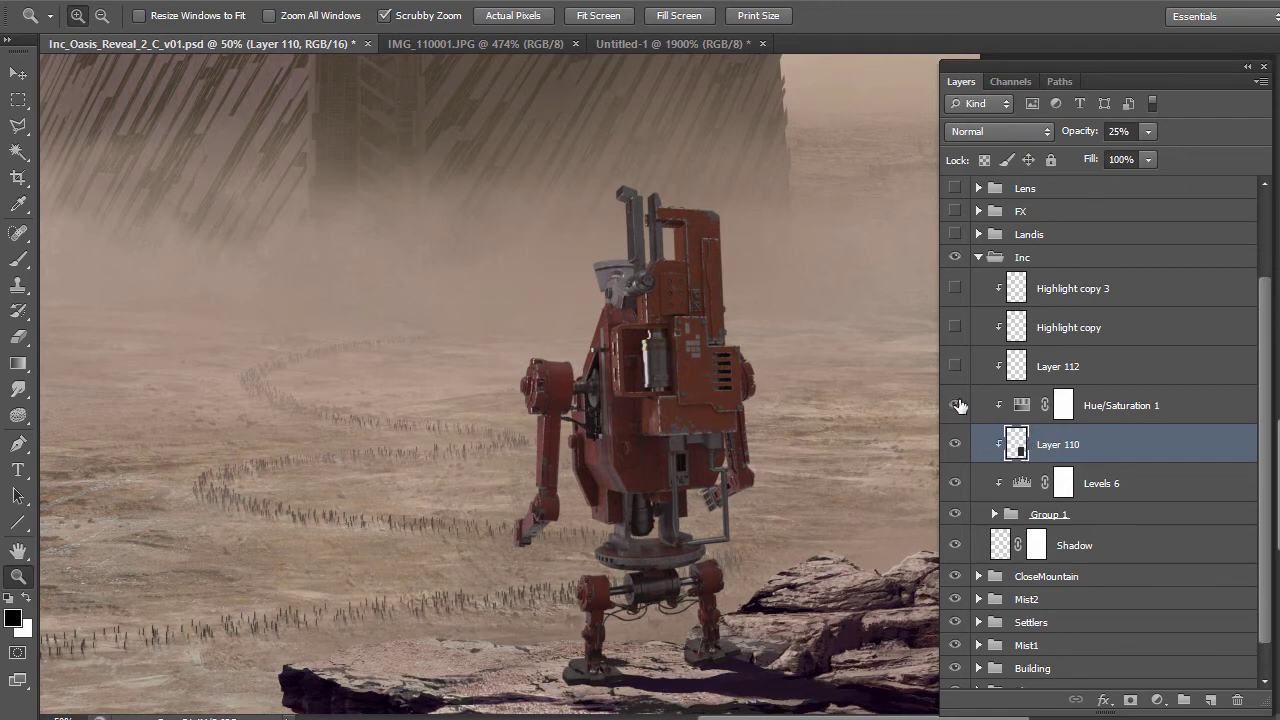
# Show the Hue/Saturation 1 adjustment, open its settings, and check the tinted robot against the whole painting
pyautogui.click(1063, 405)
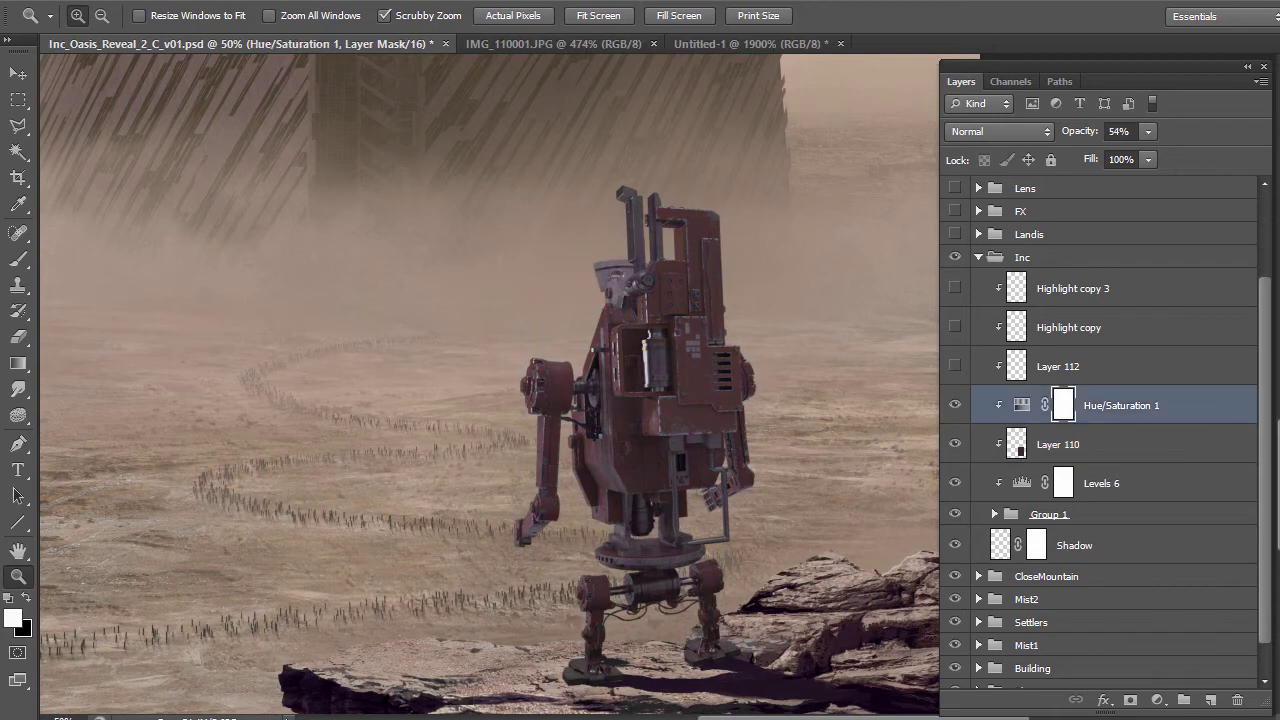
pyautogui.doubleClick(1021, 405)
pyautogui.moveTo(1081, 172); pyautogui.dragTo(179, 200)
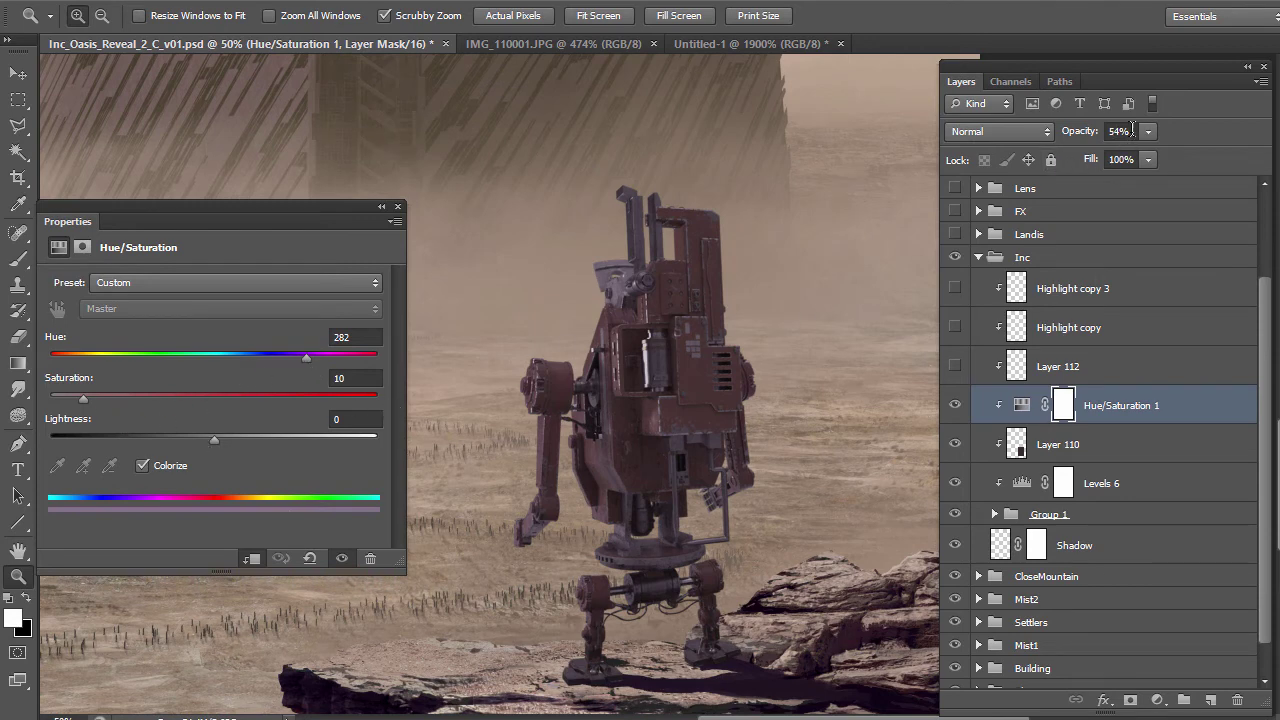
pyautogui.hotkey('ctrl', '0')
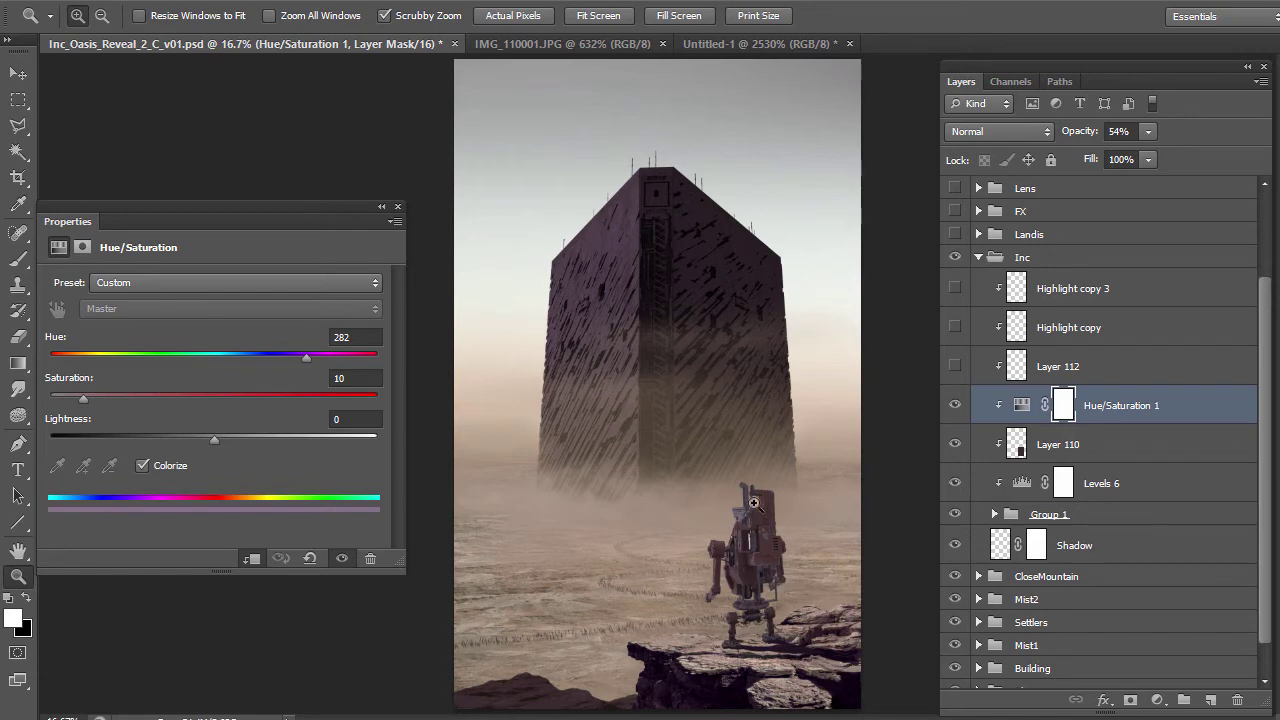
pyautogui.click(799, 579)
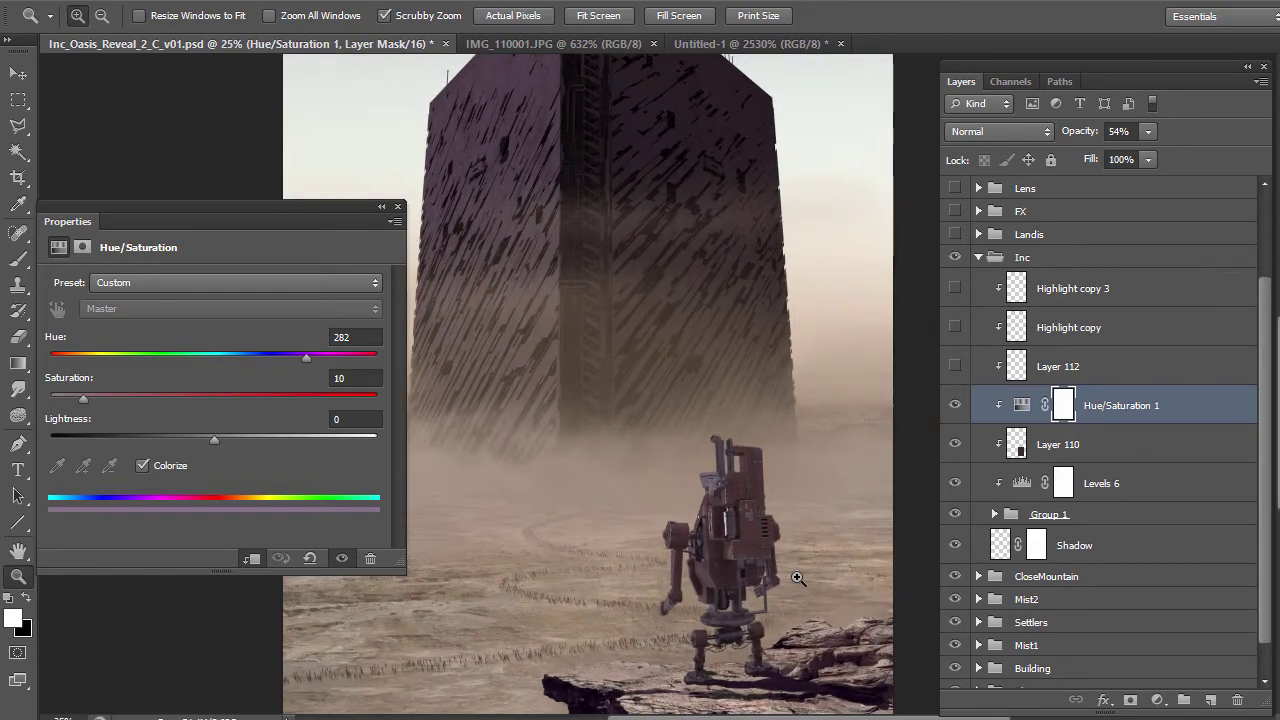
pyautogui.click(749, 601)
pyautogui.click(753, 498)
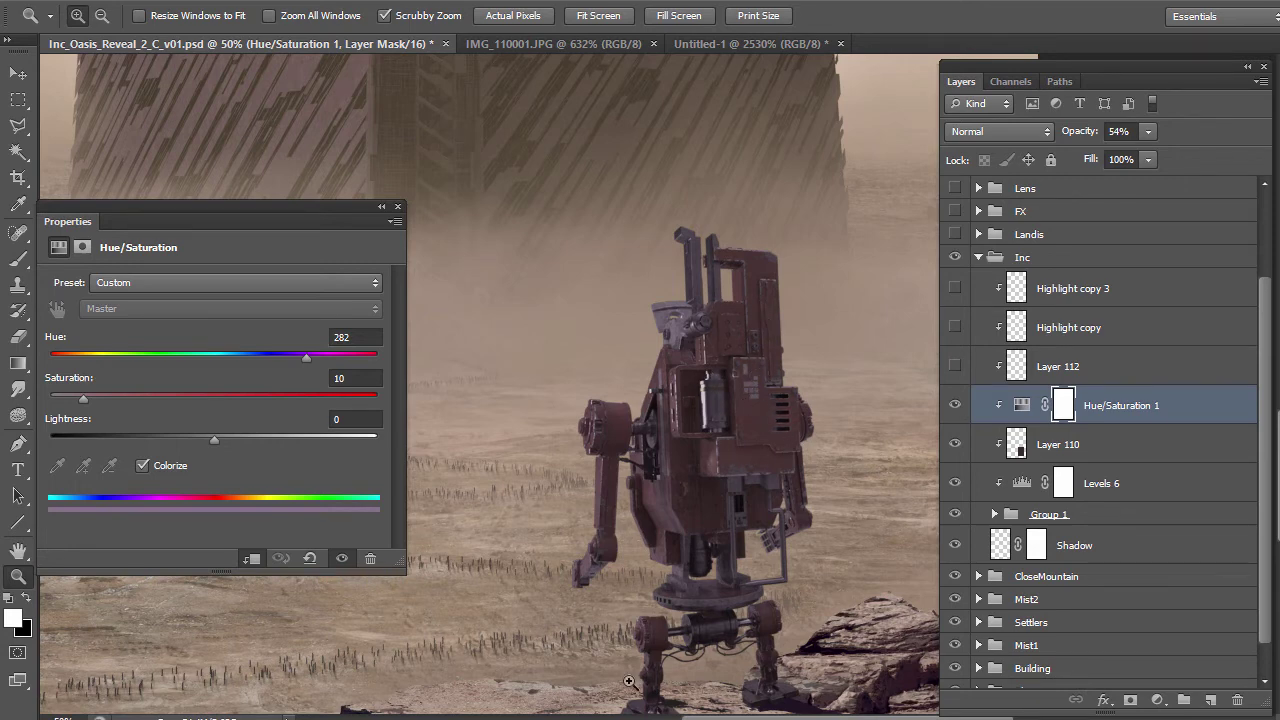
pyautogui.scroll(-1, 751, 513)
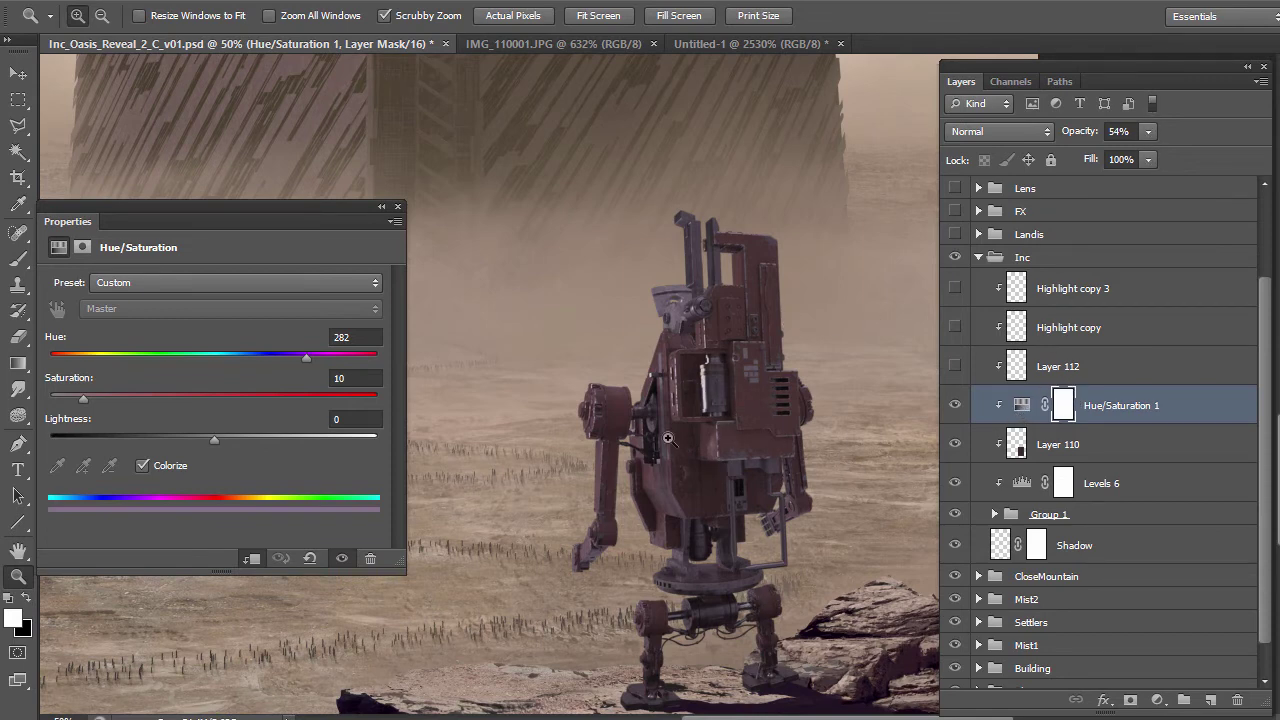
# Show Layer 112 and compare the robot's body up close with and without it
pyautogui.click(955, 367)
pyautogui.moveTo(700, 390); pyautogui.dragTo(976, 389)
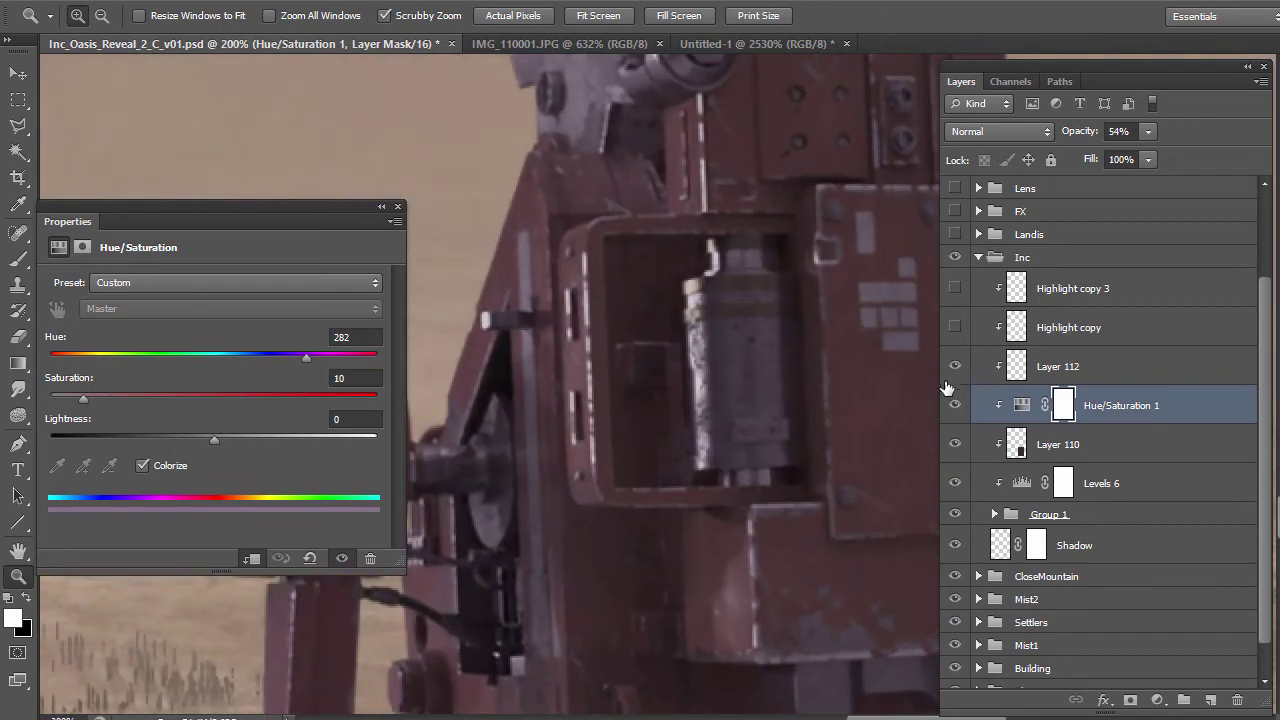
pyautogui.click(953, 367)
pyautogui.click(953, 367)
# Show the Highlight copy layer and check its effect on the robot's edges up close and from farther away
pyautogui.click(955, 327)
pyautogui.keyDown('alt'); pyautogui.click(612, 391); pyautogui.keyUp('alt')
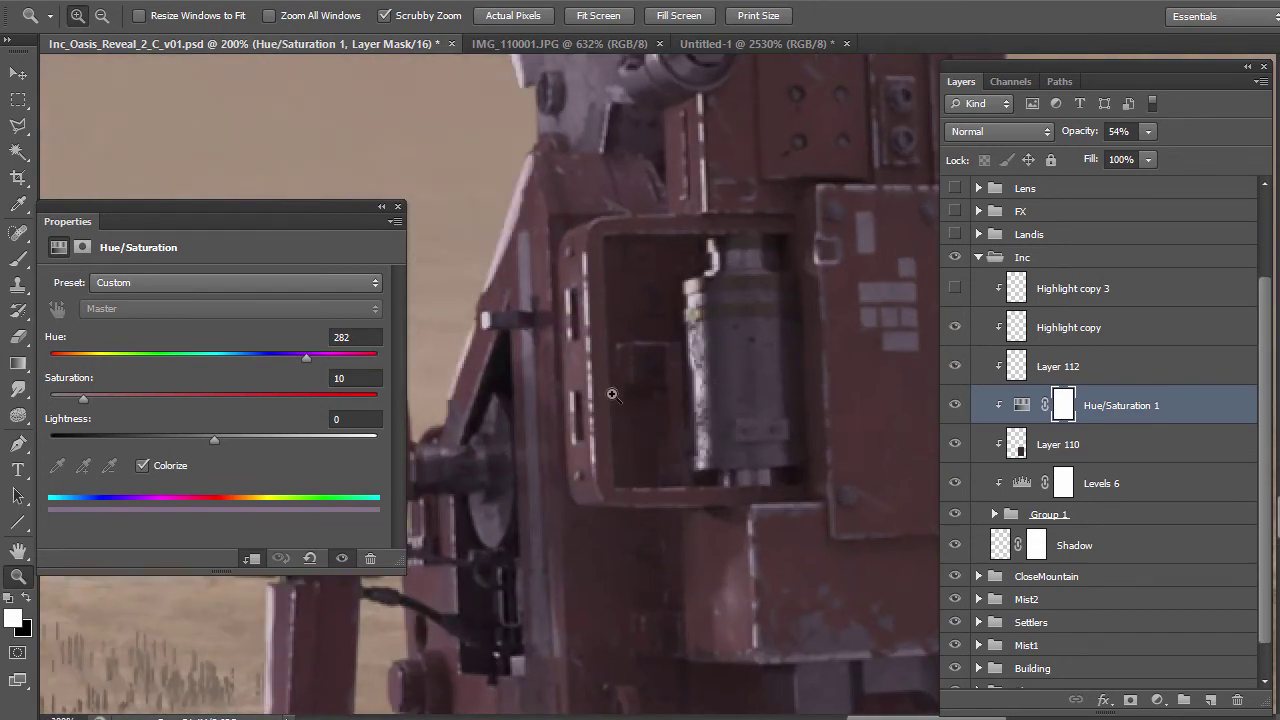
pyautogui.keyDown('alt'); pyautogui.click(643, 391); pyautogui.keyUp('alt')
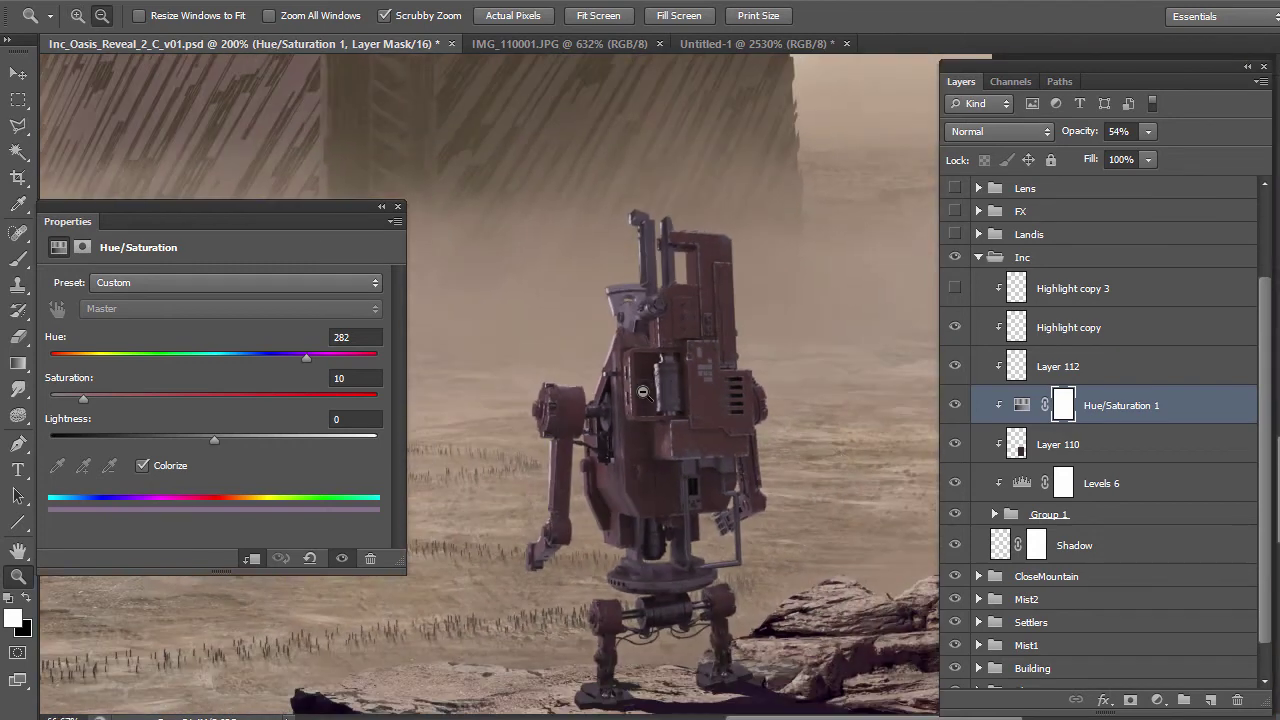
pyautogui.click(955, 327)
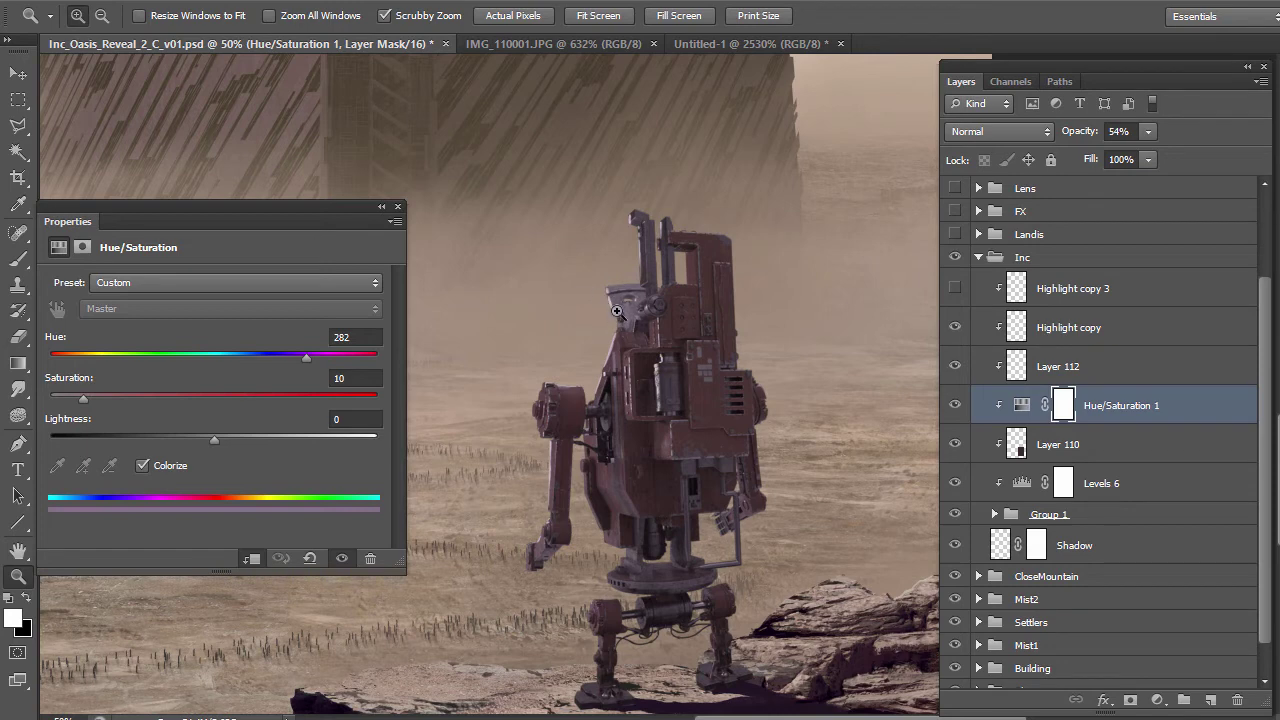
# Show the Highlight copy 3 layer, comparing the robot with and without it
pyautogui.click(955, 290)
pyautogui.click(955, 290)
pyautogui.click(955, 290)
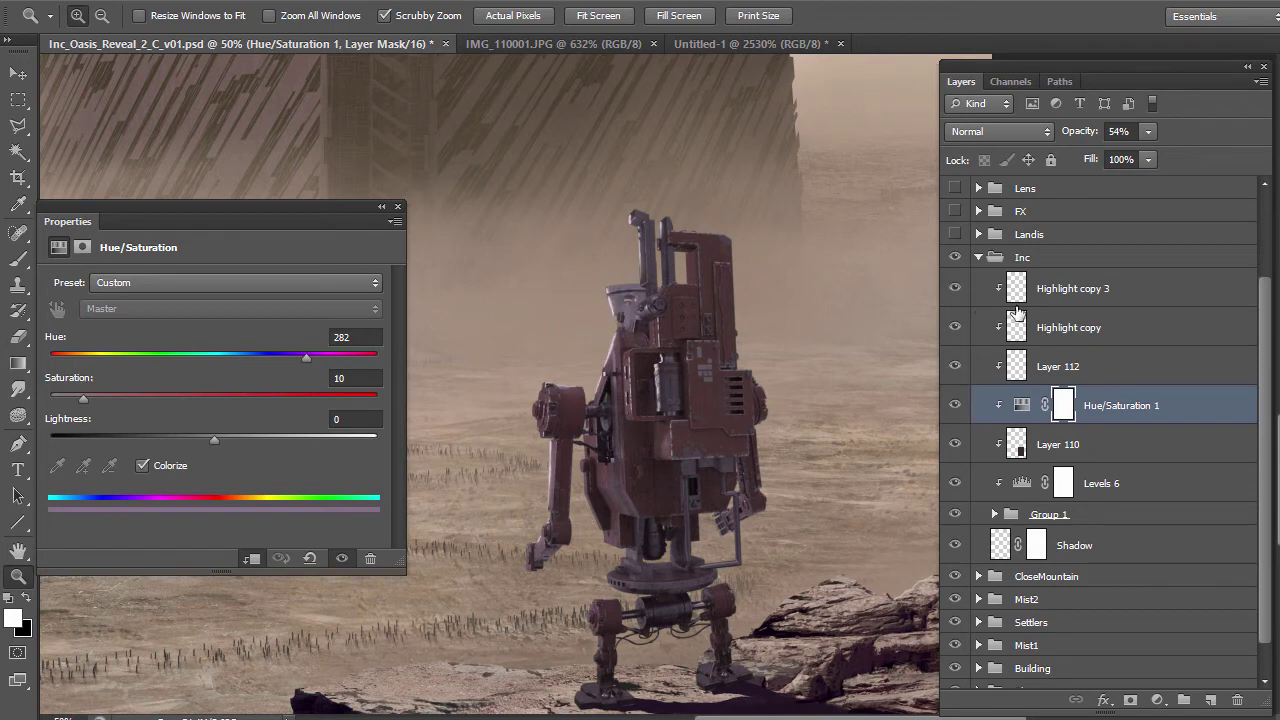
pyautogui.click(955, 289)
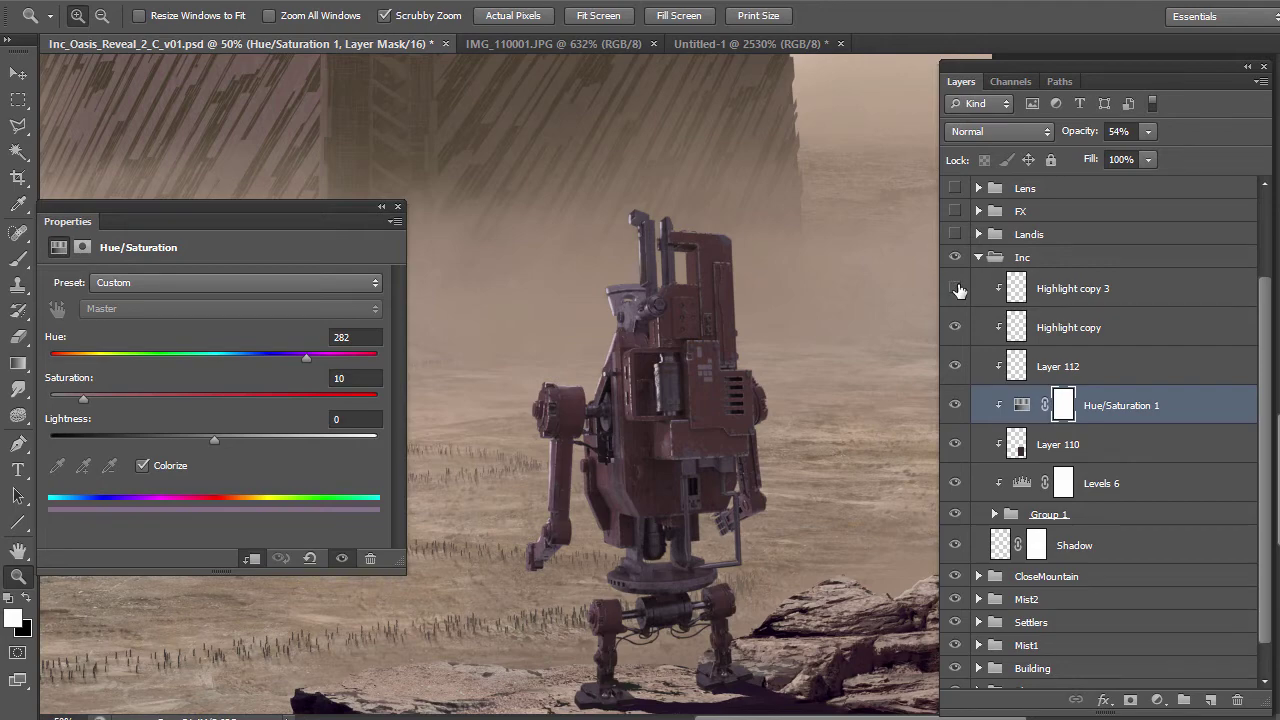
# Collapse the Inc group and show the Landis group with the cloaked figure beside the robot
pyautogui.keyDown('alt'); pyautogui.click(620, 345); pyautogui.keyUp('alt')
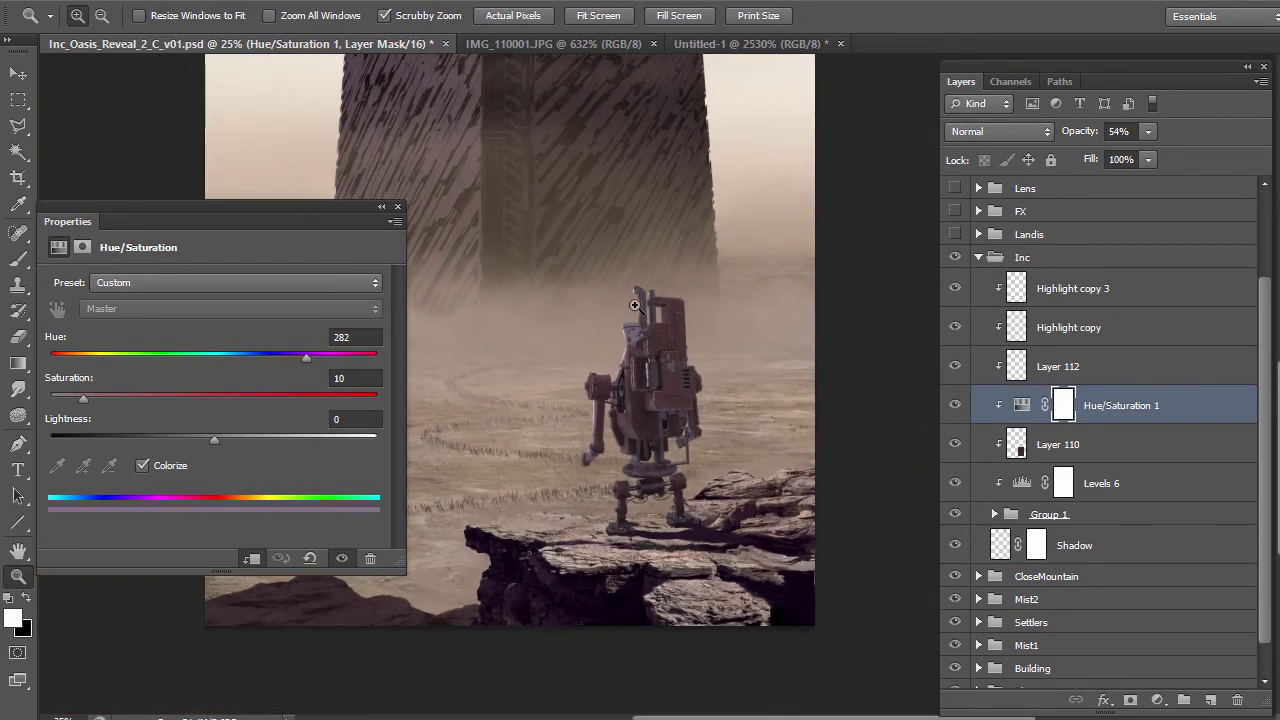
pyautogui.scroll(3, 664, 414)
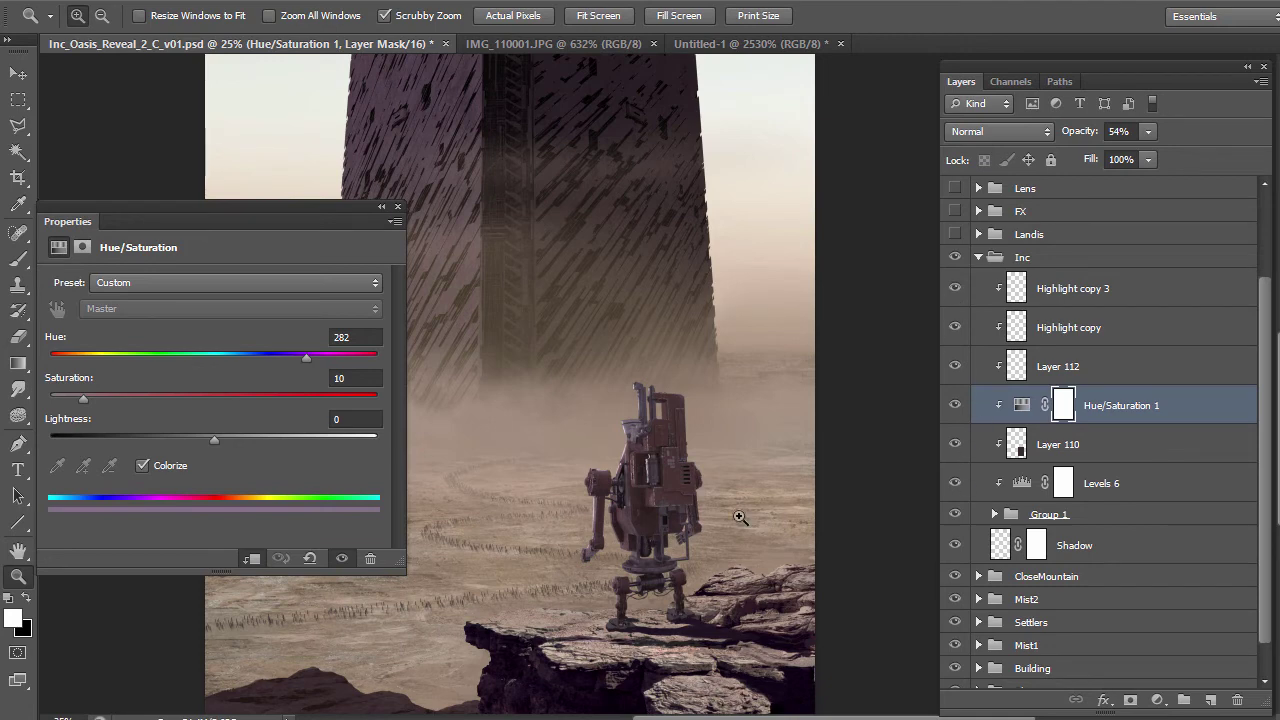
pyautogui.click(979, 257)
pyautogui.click(955, 349)
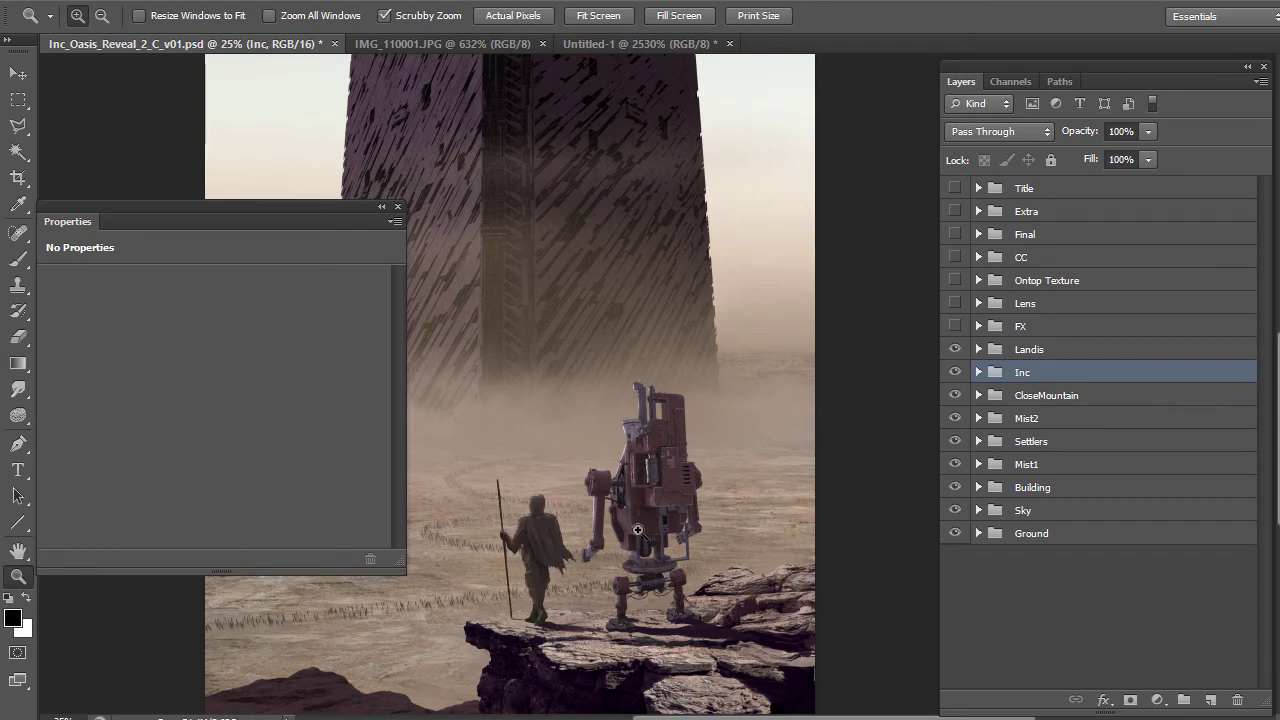
# Expand the Landis group and compare the figure with and without the Human layer
pyautogui.click(978, 349)
pyautogui.scroll(-1, 993, 442)
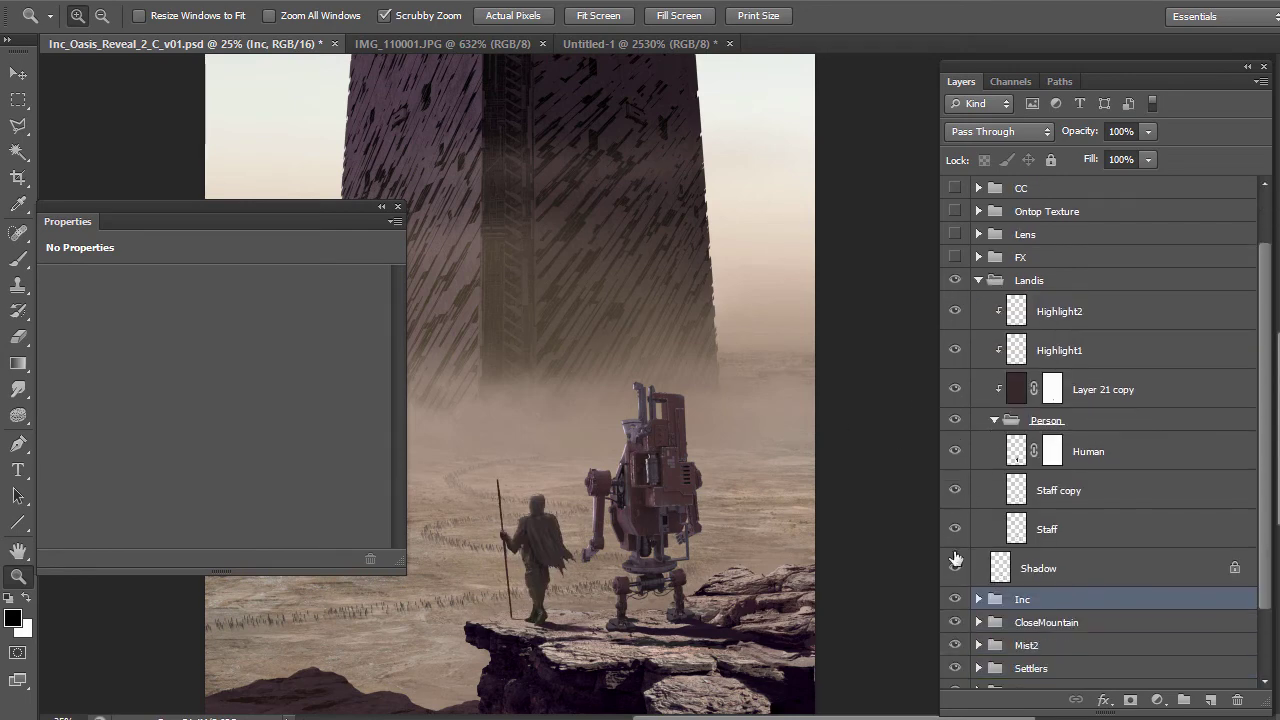
pyautogui.click(955, 451)
pyautogui.click(955, 451)
# Hide Layer 21 copy, Highlight1, Highlight2 and the Shadow layer in the Landis group
pyautogui.moveTo(957, 403); pyautogui.dragTo(957, 316)
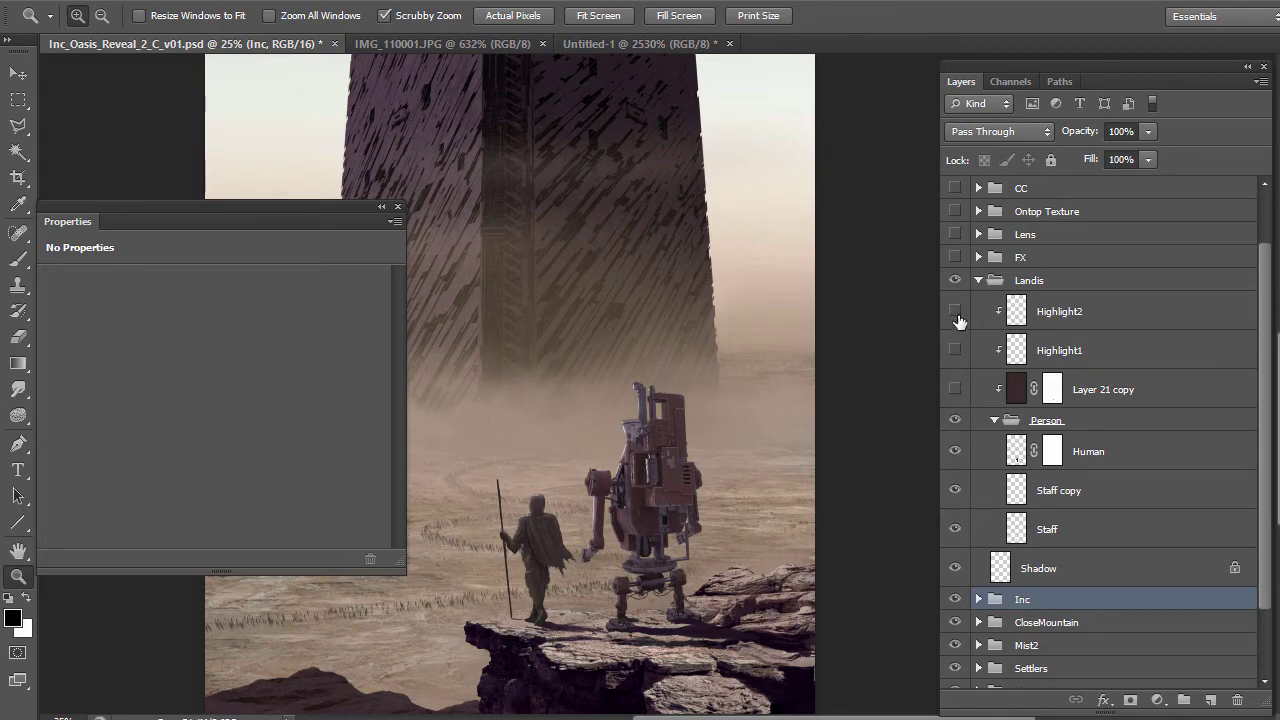
pyautogui.click(955, 568)
# Examine the painted figure up close, including the cloak, trousers, boots and staff, without its shadow and highlights
pyautogui.moveTo(551, 581); pyautogui.dragTo(614, 567)
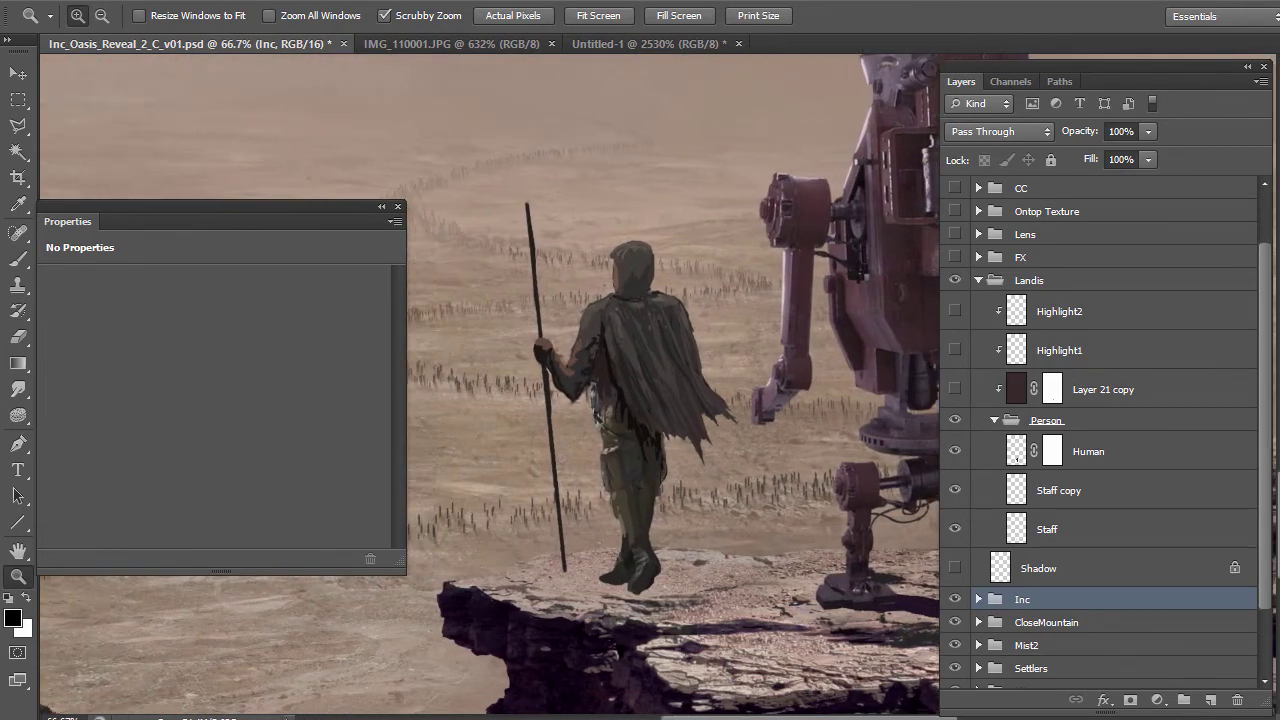
pyautogui.moveTo(519, 440); pyautogui.dragTo(709, 440)
pyautogui.click(709, 440)
pyautogui.scroll(1, 737, 415)
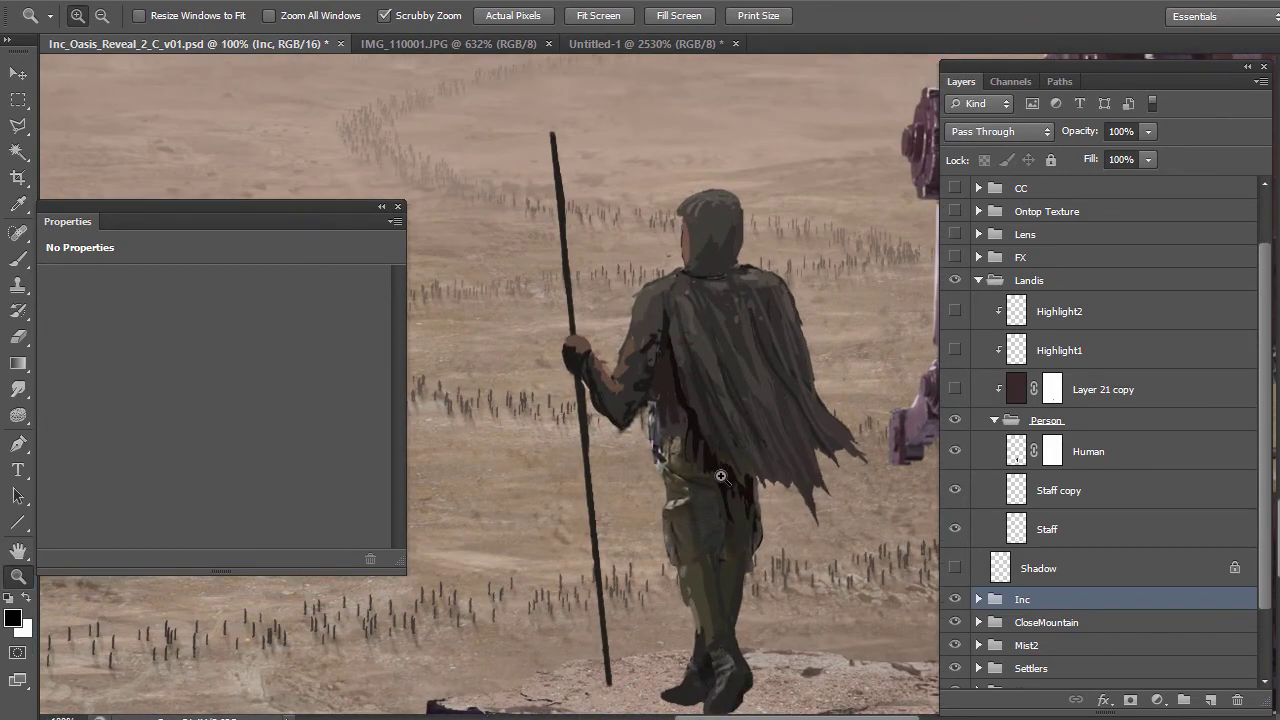
pyautogui.click(709, 528)
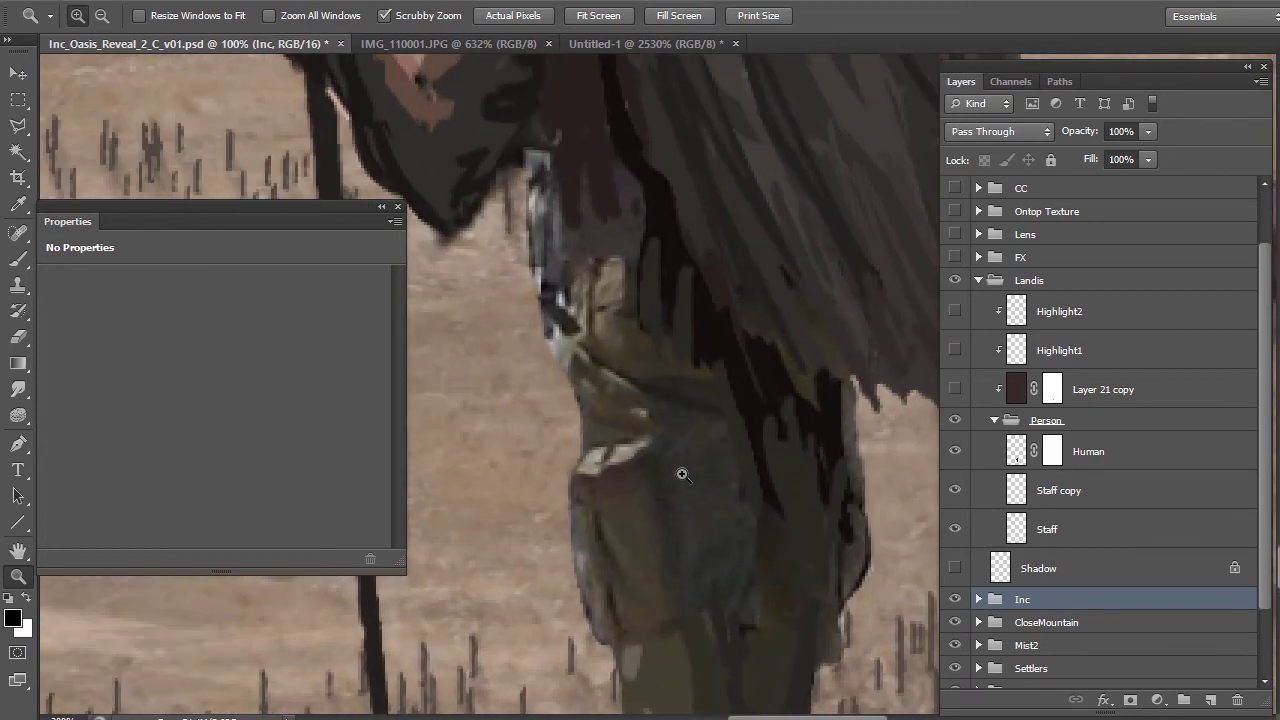
pyautogui.keyDown('alt'); pyautogui.click(676, 463); pyautogui.keyUp('alt')
pyautogui.keyDown('alt'); pyautogui.click(676, 463); pyautogui.keyUp('alt')
pyautogui.keyDown('alt'); pyautogui.click(676, 463); pyautogui.keyUp('alt')
pyautogui.keyDown('alt'); pyautogui.click(676, 463); pyautogui.keyUp('alt')
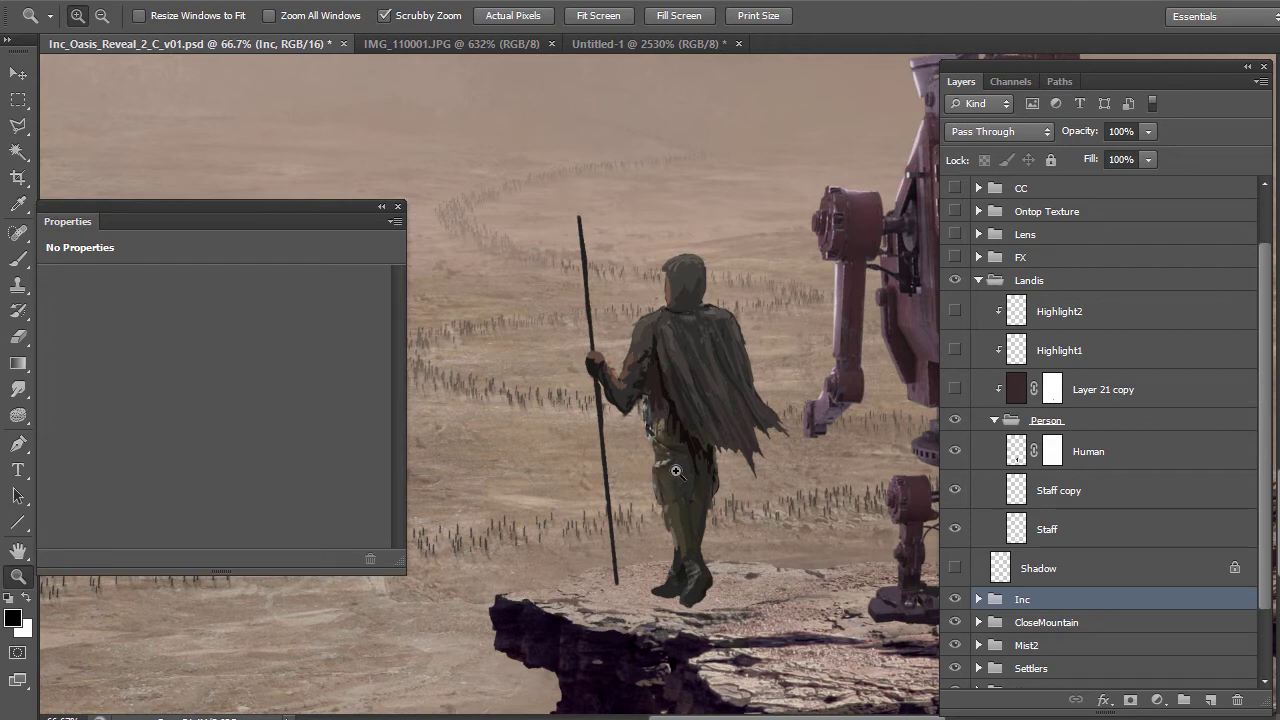
pyautogui.keyDown('alt'); pyautogui.click(696, 413); pyautogui.keyUp('alt')
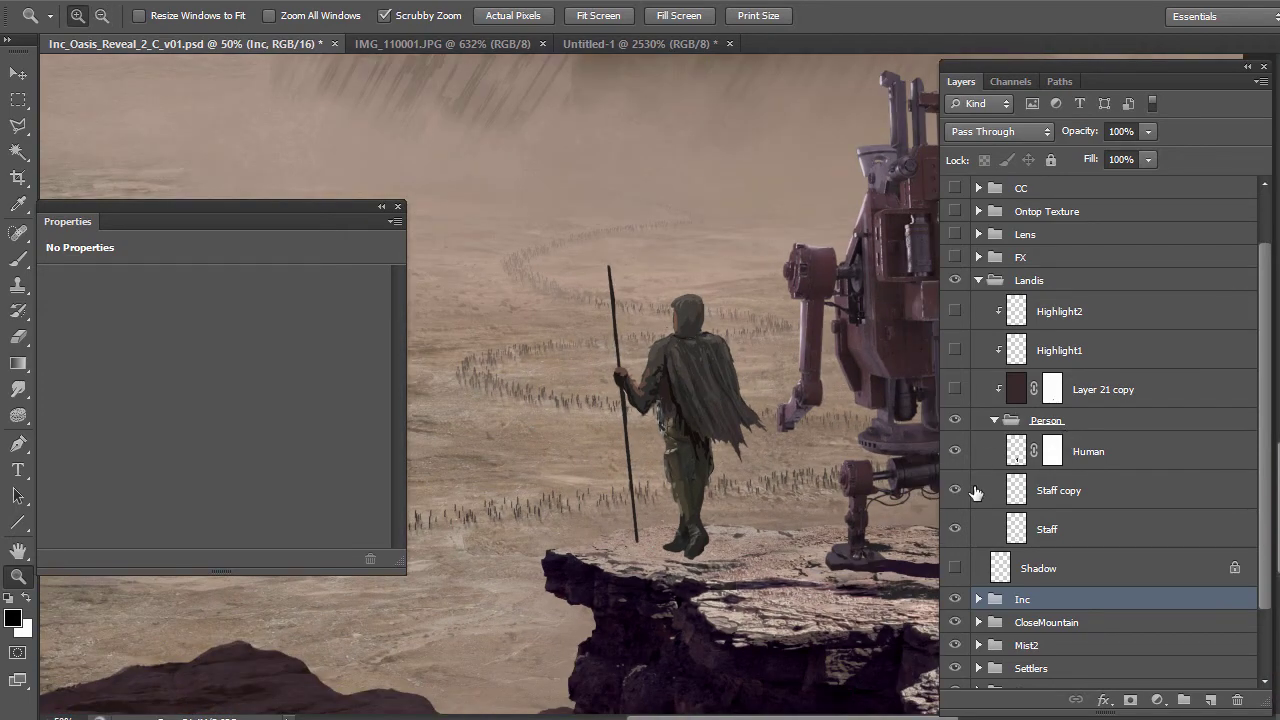
# Show the figure's Shadow, Layer 21 copy, Highlight1 and Highlight2 layers one by one
pyautogui.click(955, 568)
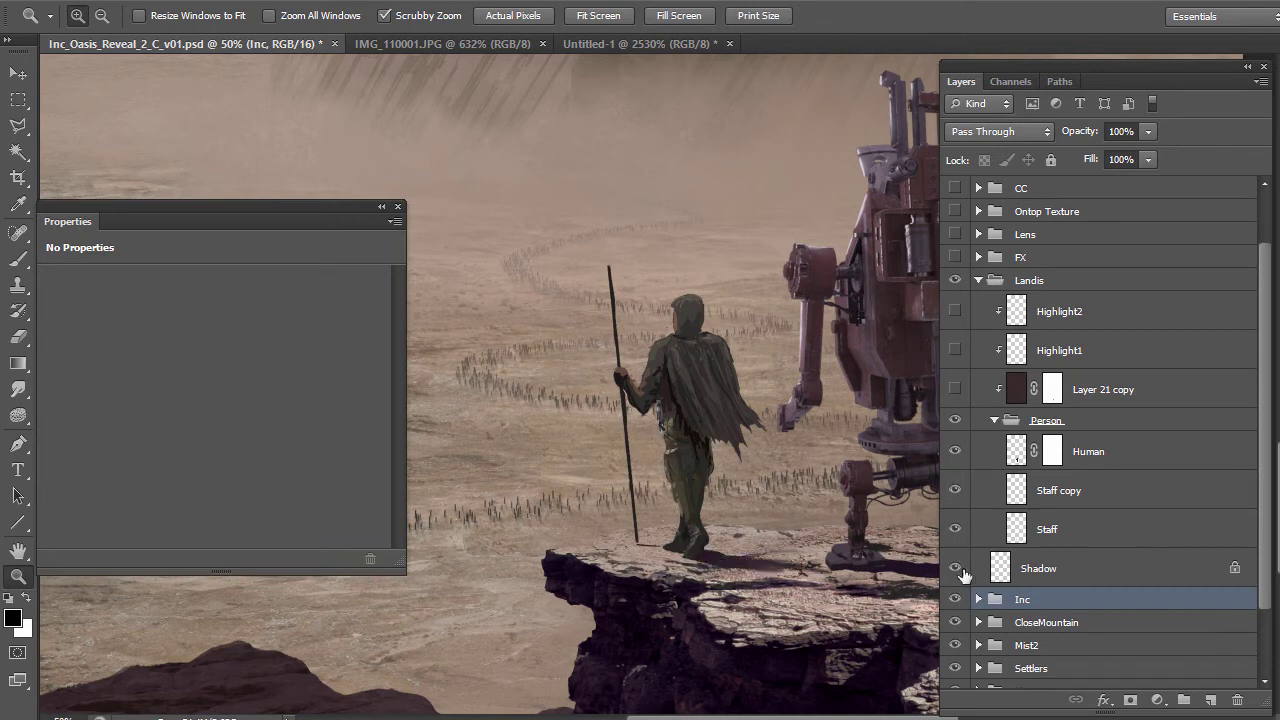
pyautogui.click(955, 390)
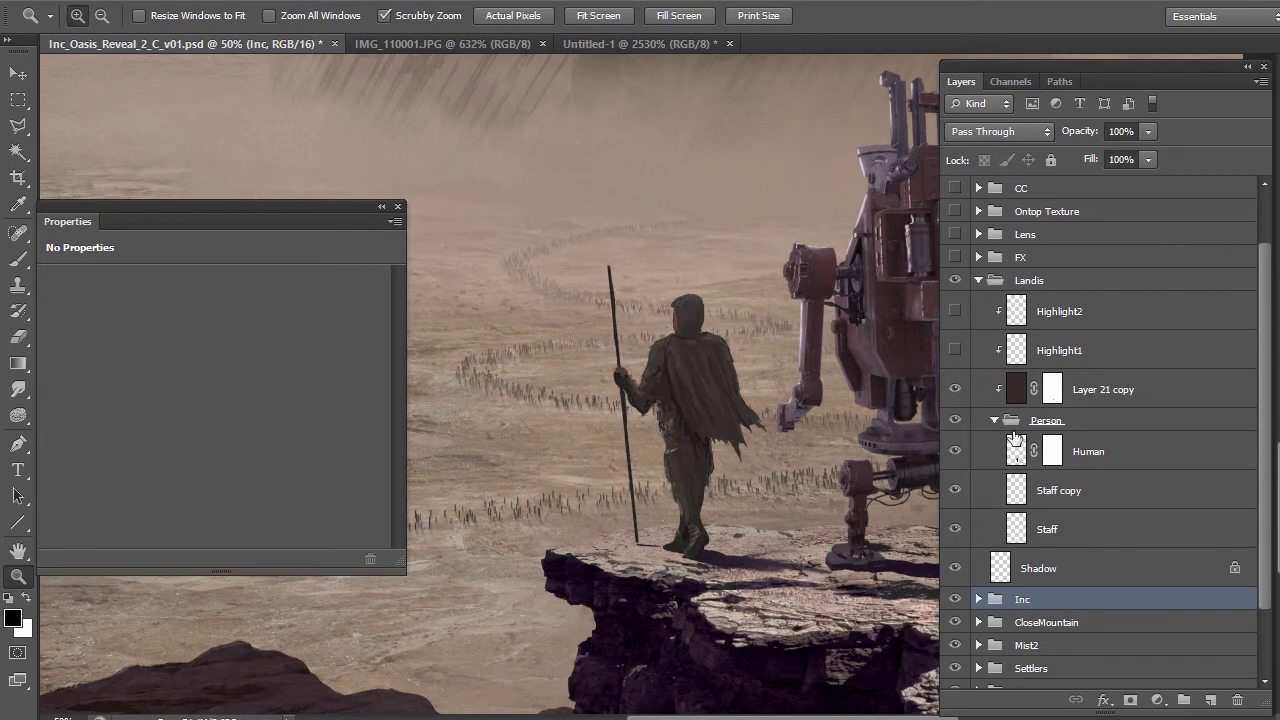
pyautogui.click(956, 351)
pyautogui.click(955, 313)
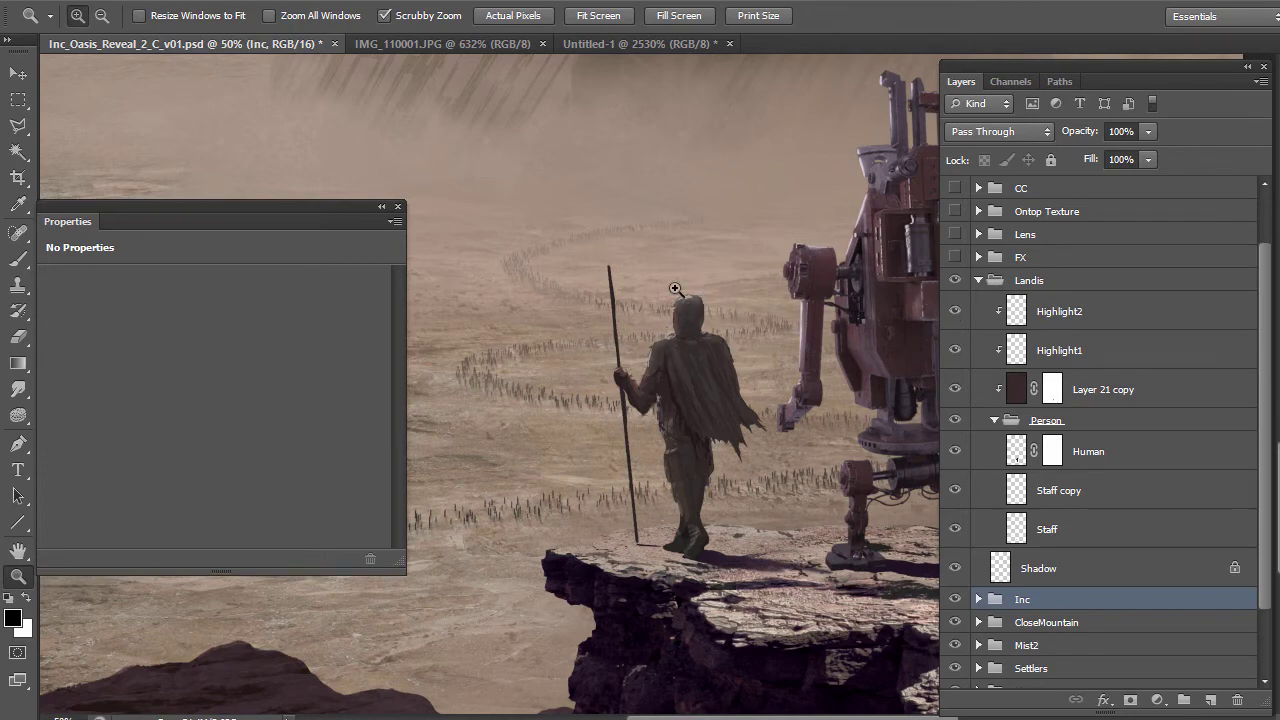
pyautogui.moveTo(711, 307); pyautogui.dragTo(663, 375)
pyautogui.keyDown('alt'); pyautogui.click(663, 375); pyautogui.keyUp('alt')
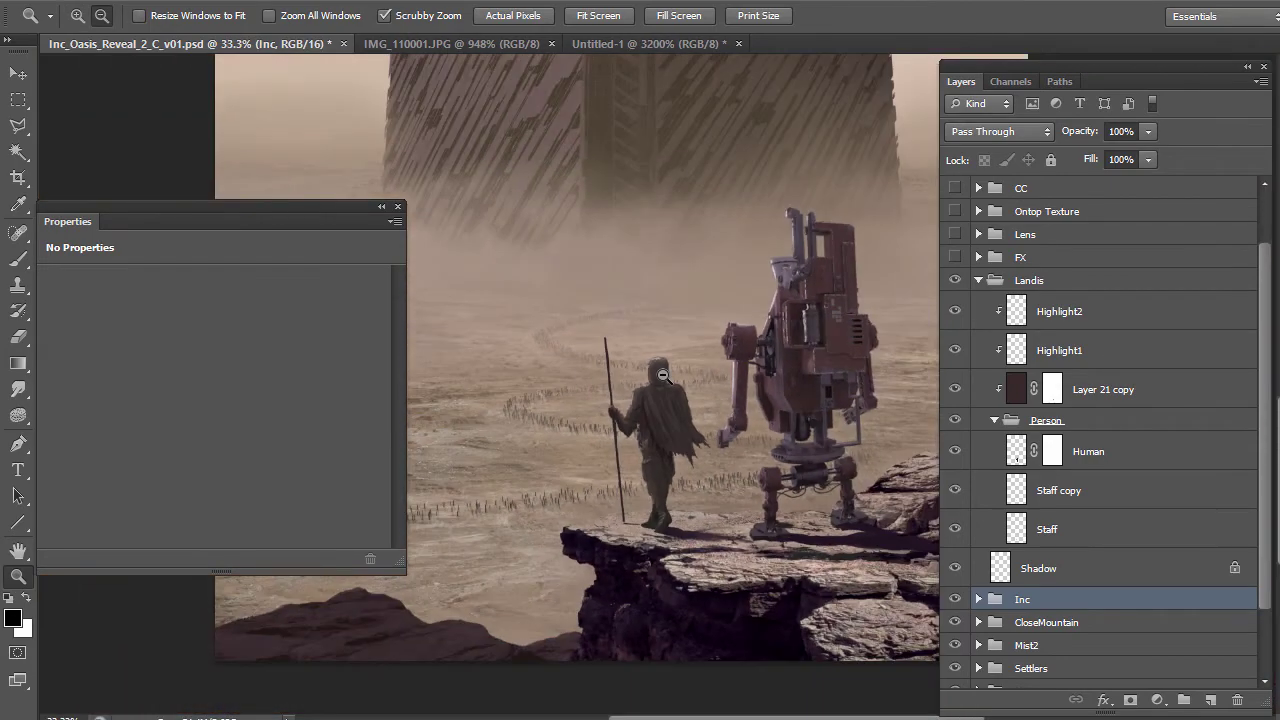
# Collapse the Landis group and show the FX group
pyautogui.keyDown('alt'); pyautogui.click(760, 350); pyautogui.keyUp('alt')
pyautogui.click(816, 350)
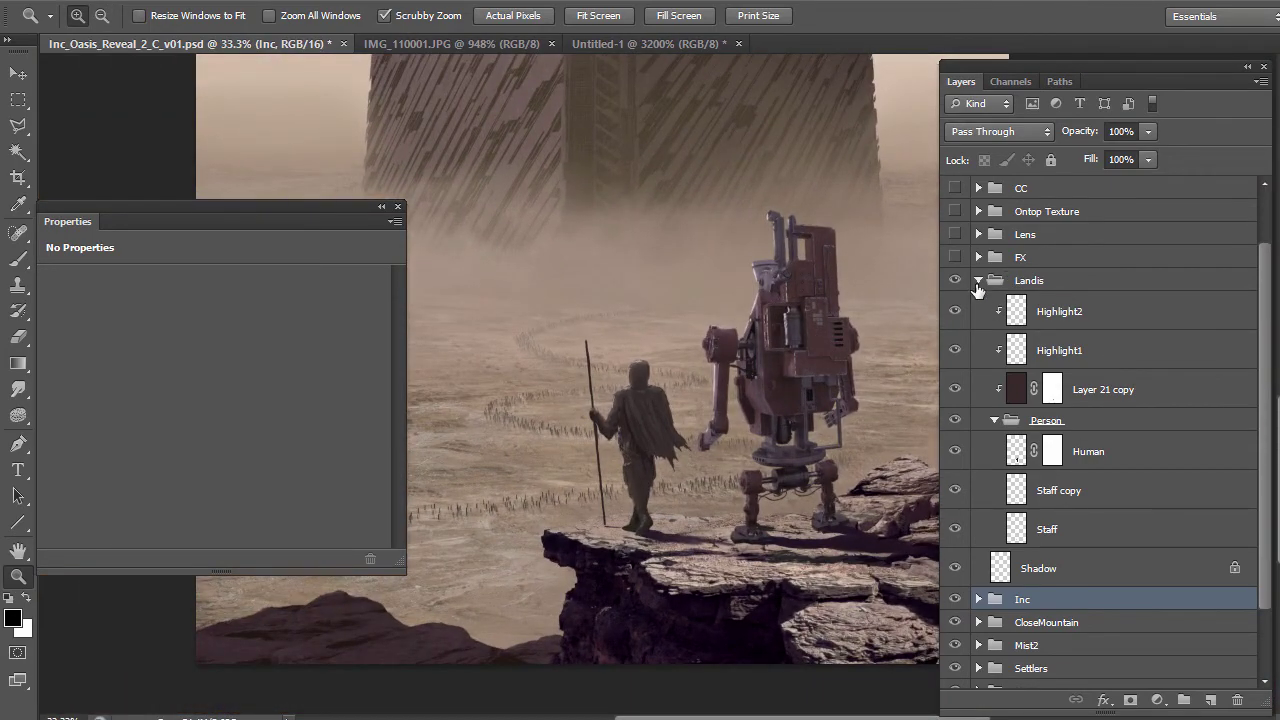
pyautogui.click(978, 282)
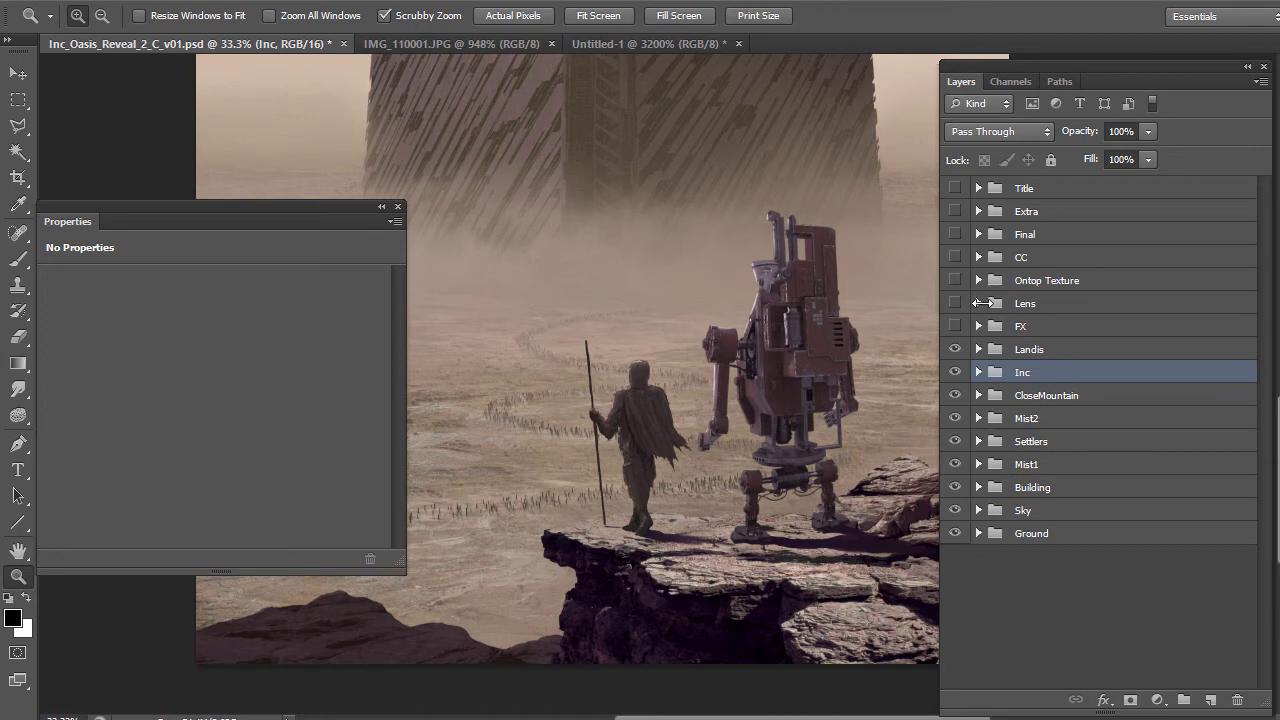
pyautogui.click(955, 326)
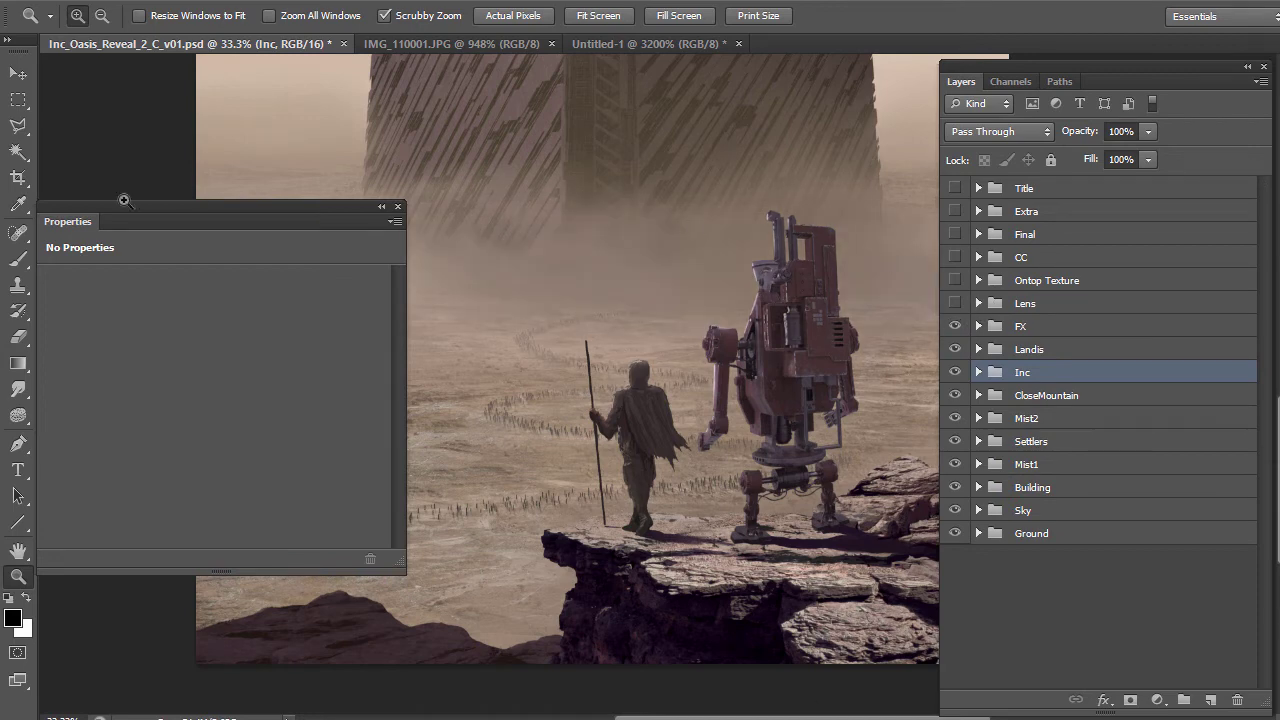
pyautogui.moveTo(168, 206); pyautogui.dragTo(250, 206)
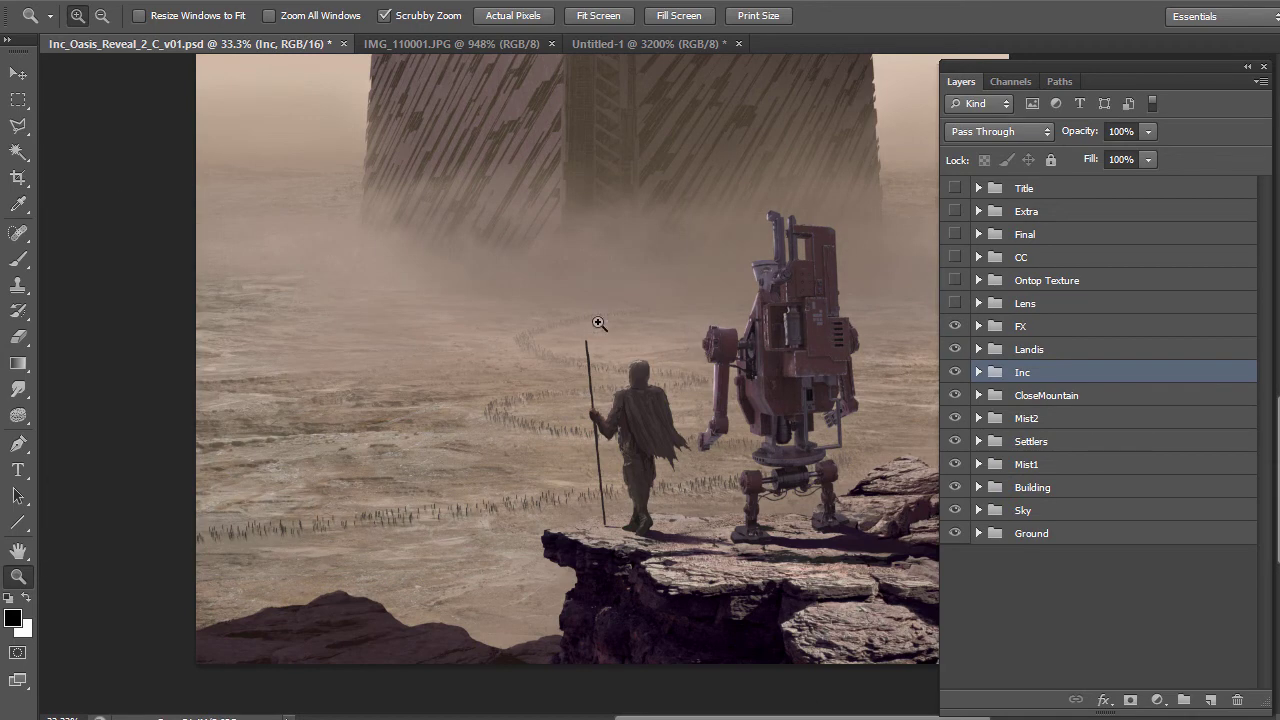
# Expand the FX group and compare the whole painting with and without its Shadow layer
pyautogui.click(978, 326)
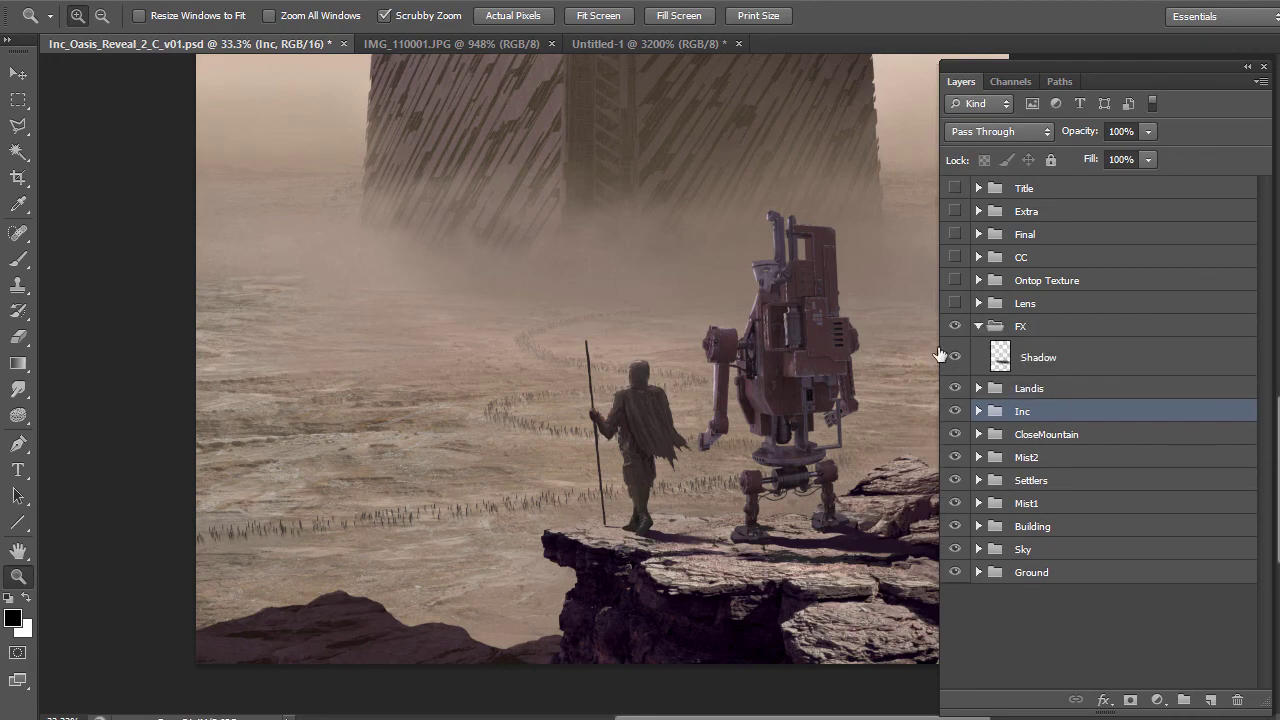
pyautogui.click(1030, 362)
pyautogui.keyDown('alt'); pyautogui.click(449, 323); pyautogui.keyUp('alt')
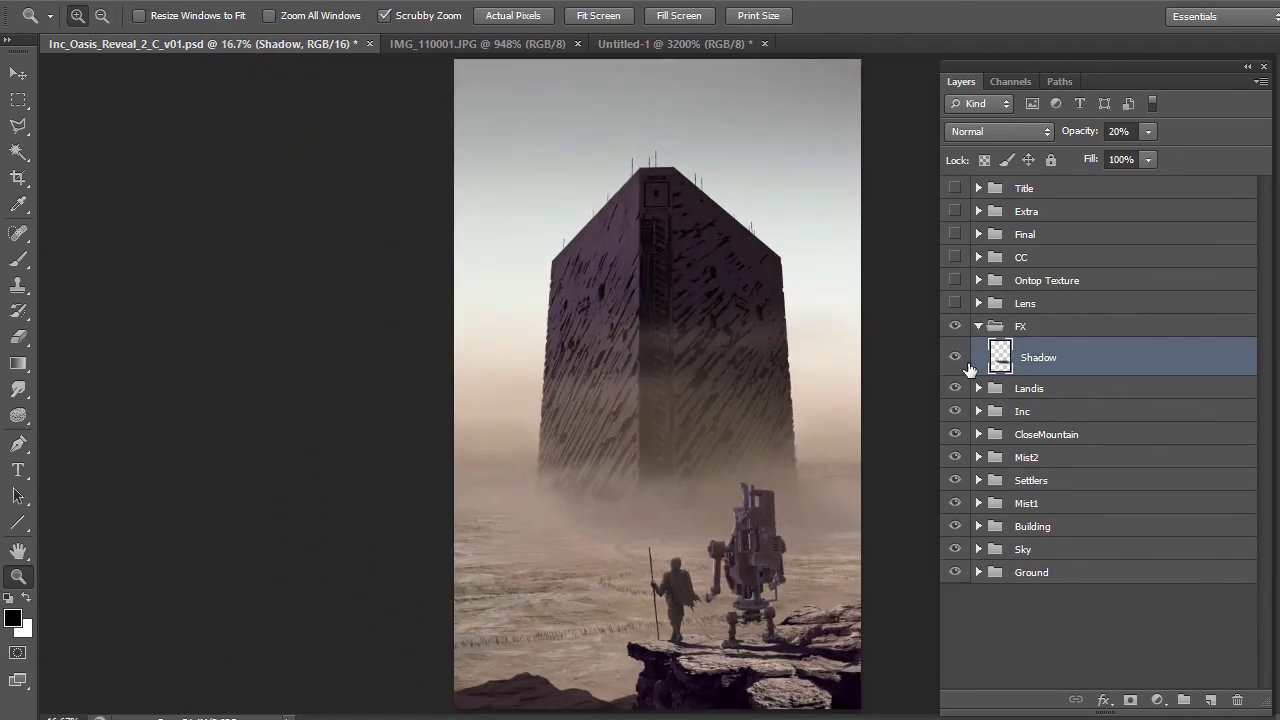
pyautogui.click(955, 358)
pyautogui.click(955, 358)
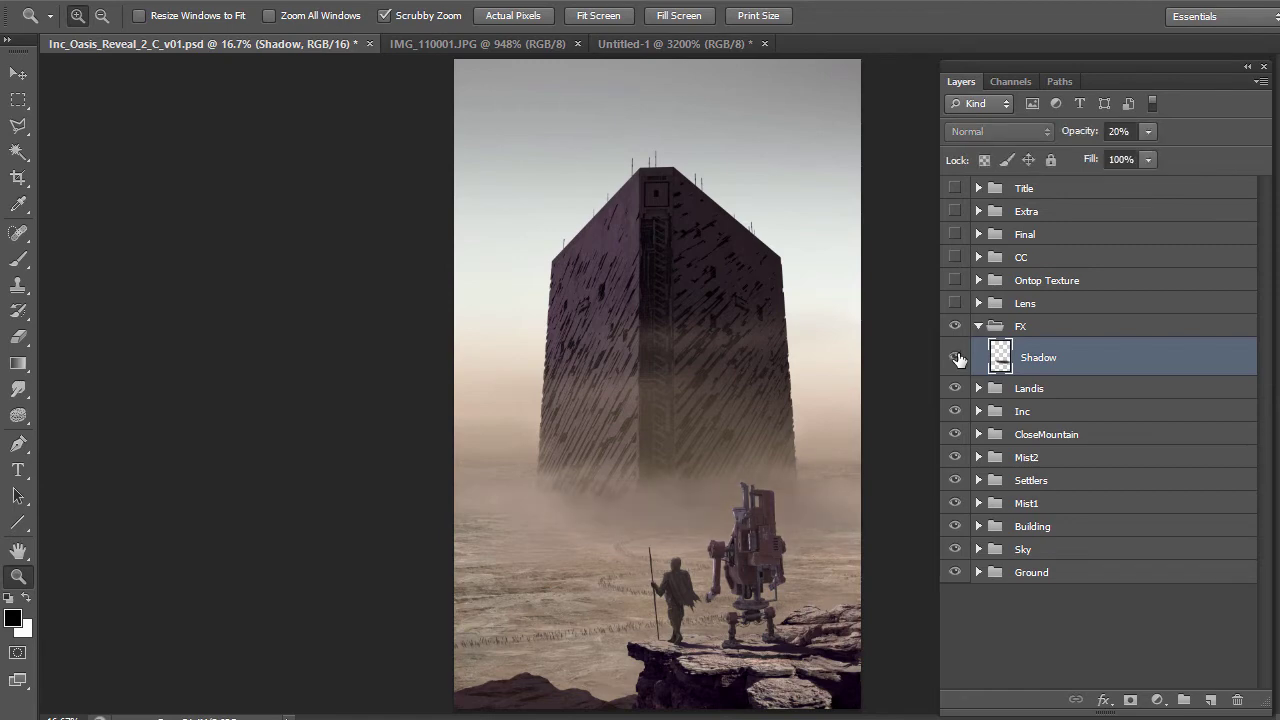
pyautogui.click(955, 358)
pyautogui.click(956, 358)
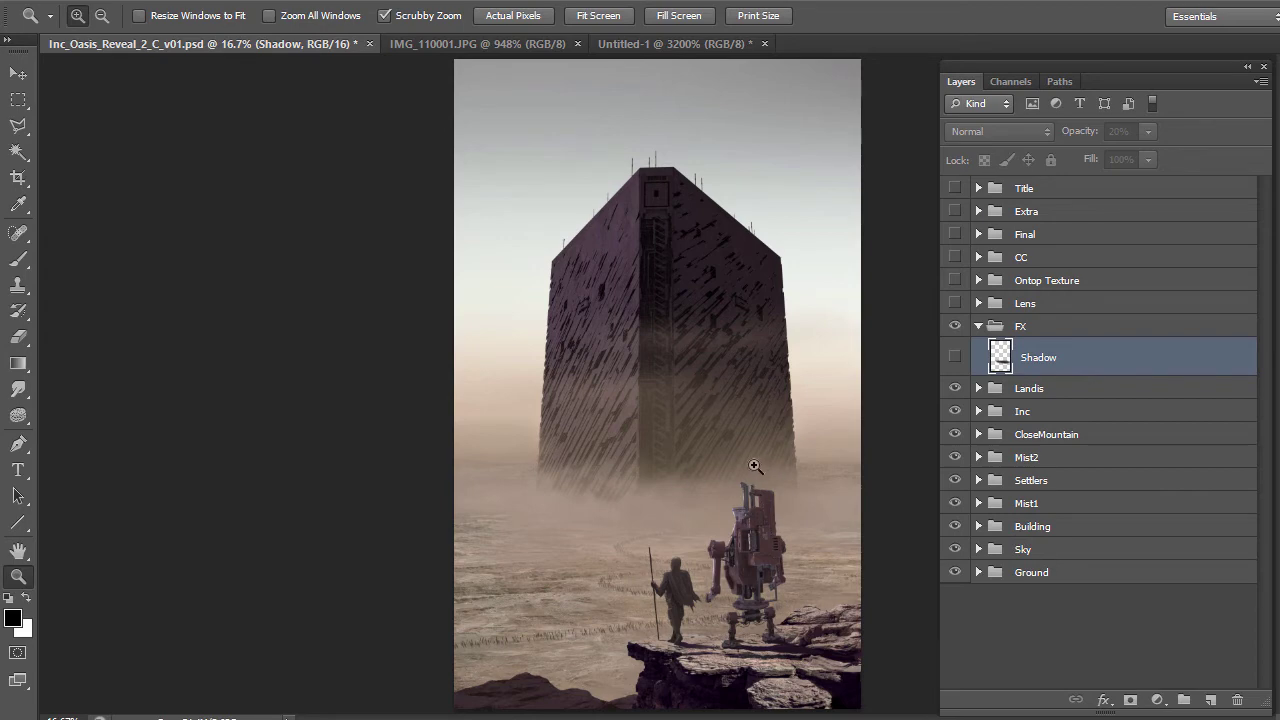
pyautogui.click(956, 358)
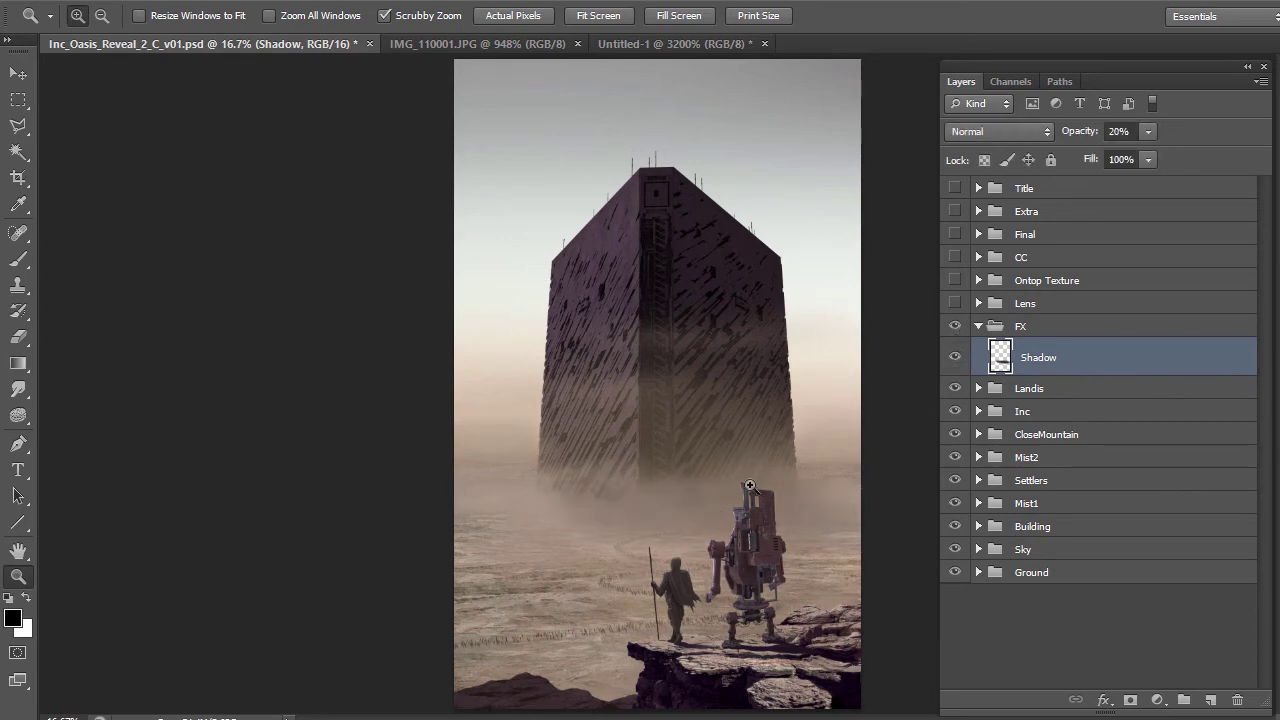
# Collapse the FX group, and show the Lens group with its layers expanded
pyautogui.click(978, 326)
pyautogui.click(955, 303)
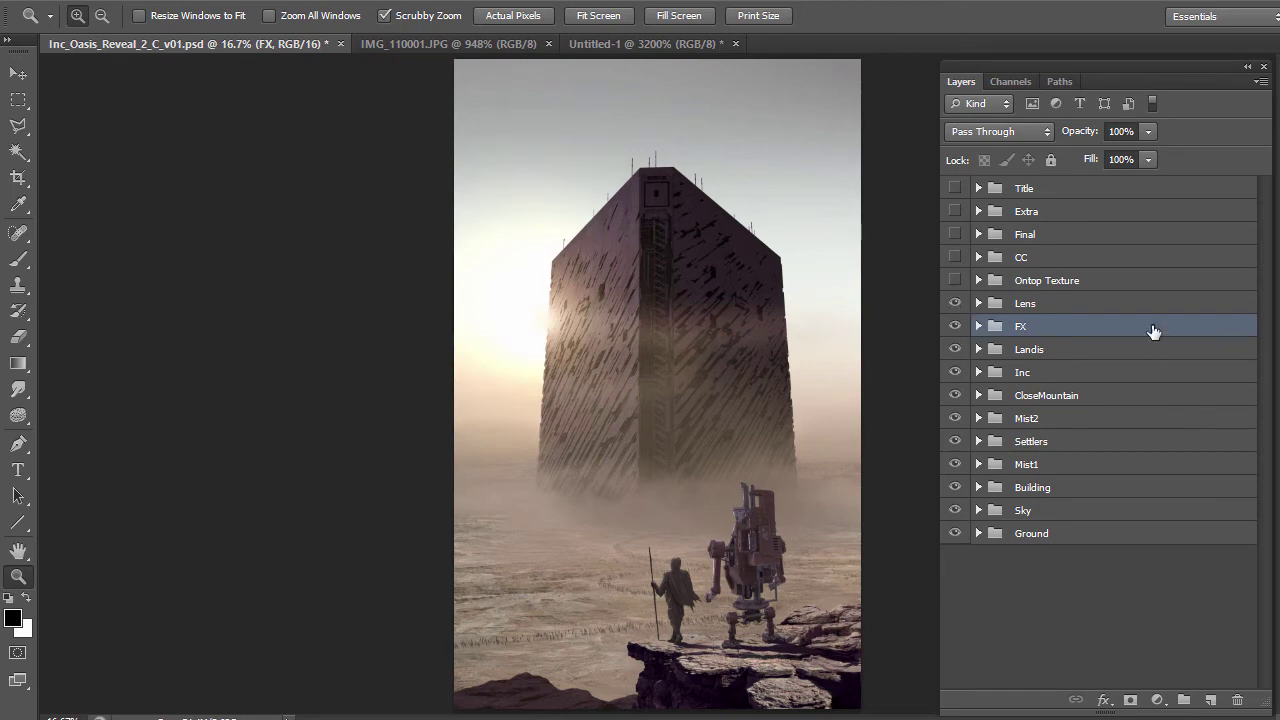
pyautogui.click(978, 303)
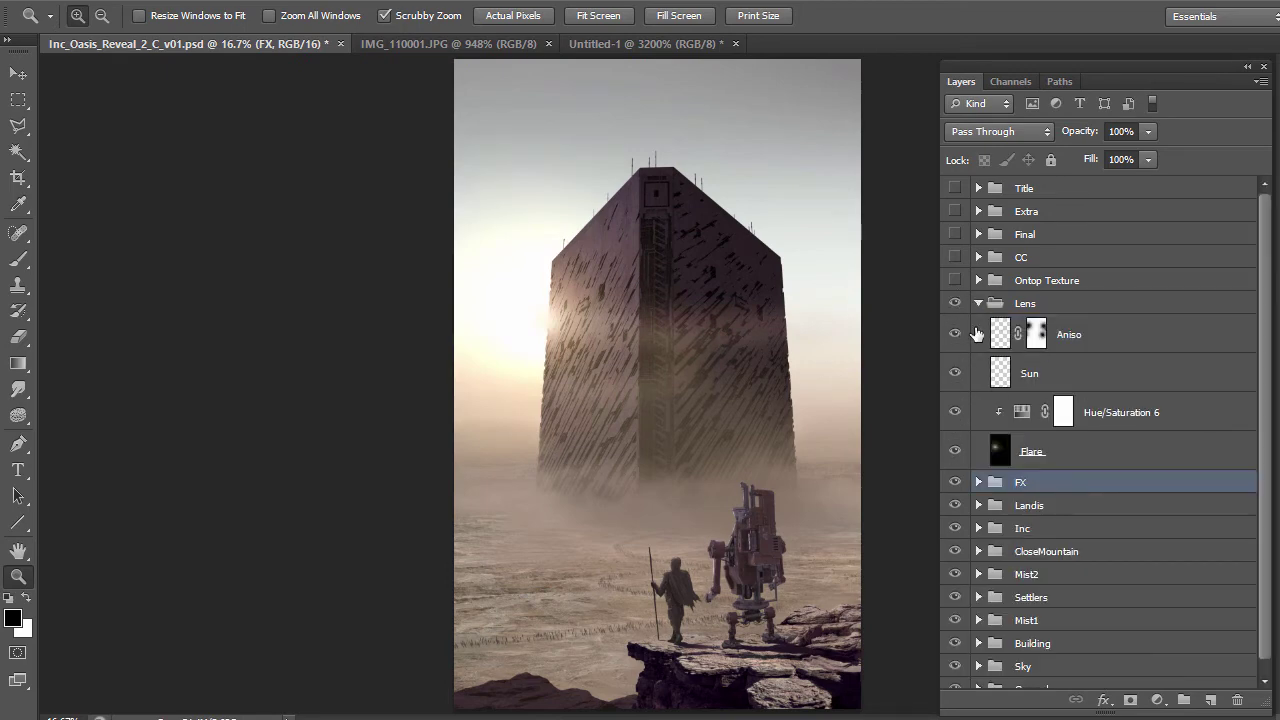
# Hide the Sun, Aniso and Hue/Saturation 6 layers in the Lens group
pyautogui.scroll(-1, 980, 338)
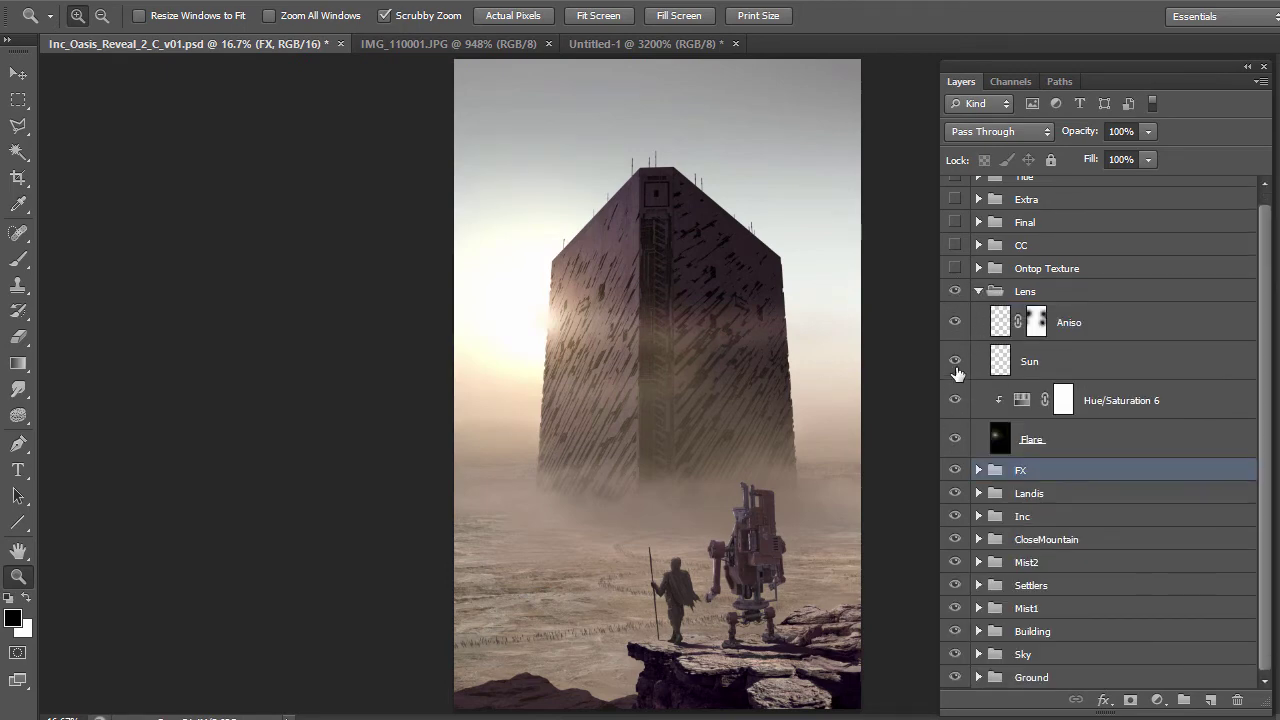
pyautogui.click(957, 370)
pyautogui.click(957, 331)
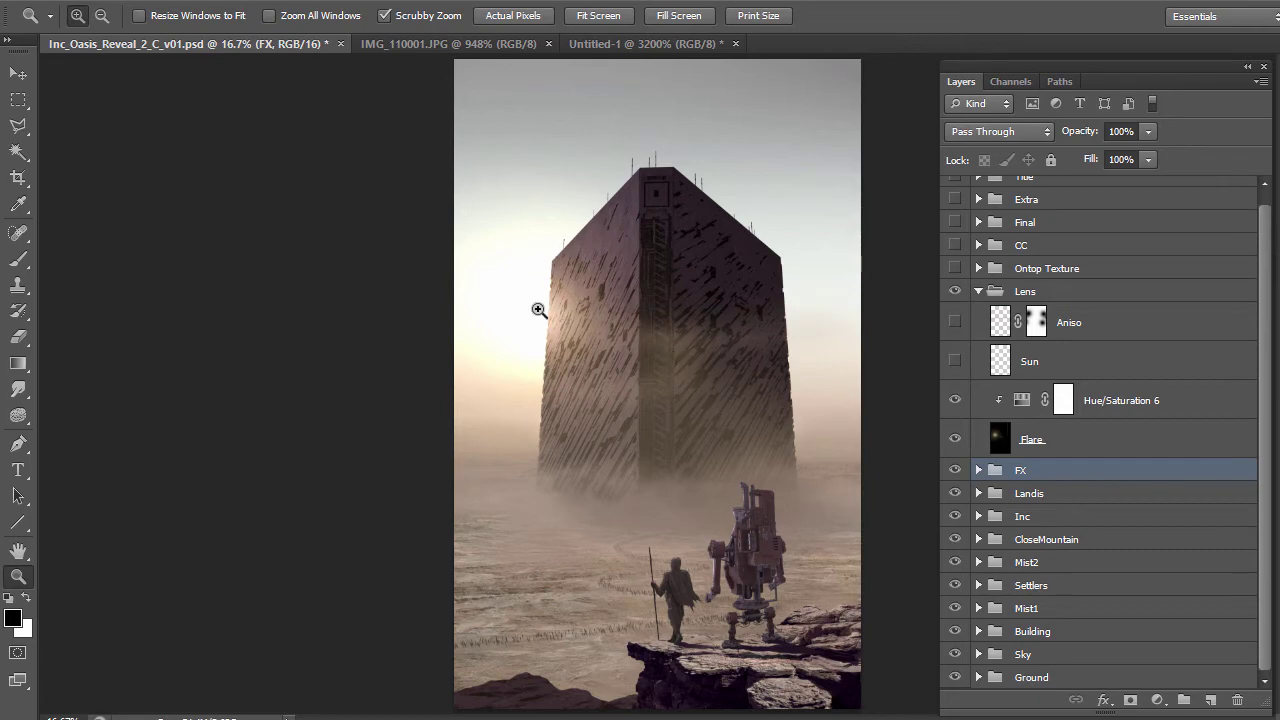
pyautogui.click(955, 400)
# Set the Flare layer's blend mode to Normal and examine the glow on its black background up close
pyautogui.click(1006, 442)
pyautogui.click(1009, 133)
pyautogui.click(985, 138)
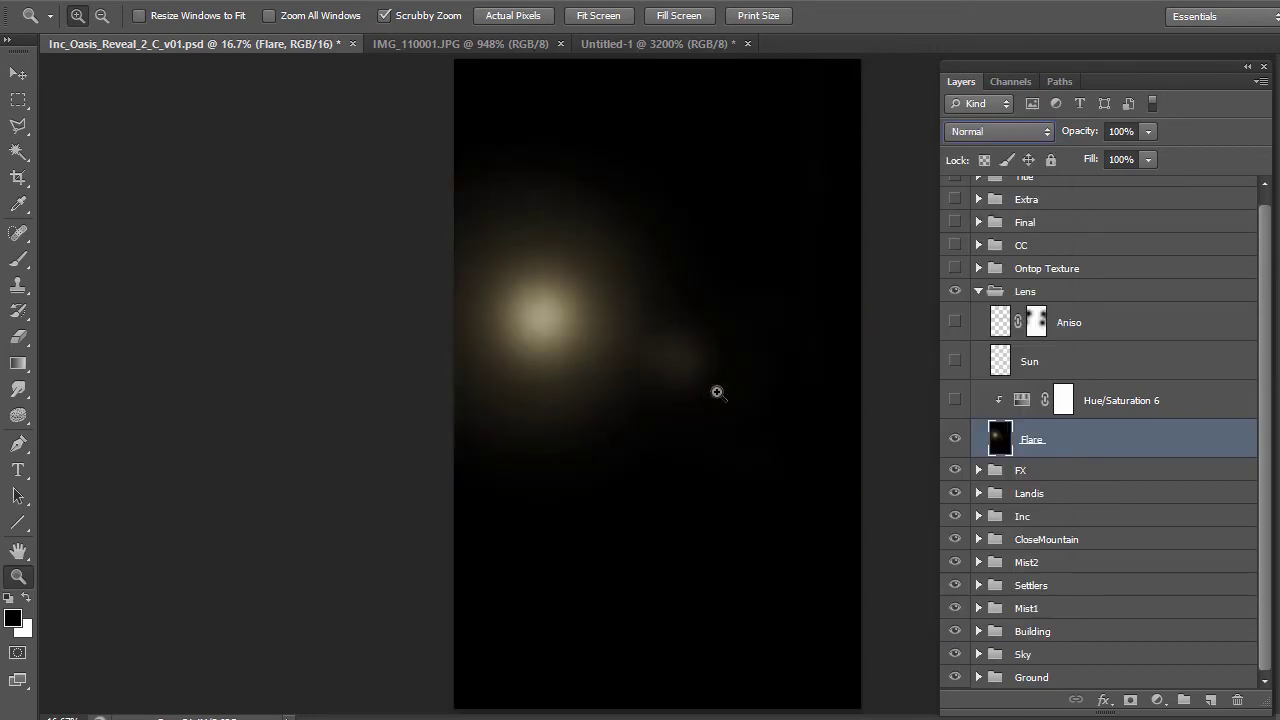
pyautogui.click(540, 321)
pyautogui.moveTo(540, 321); pyautogui.dragTo(609, 347)
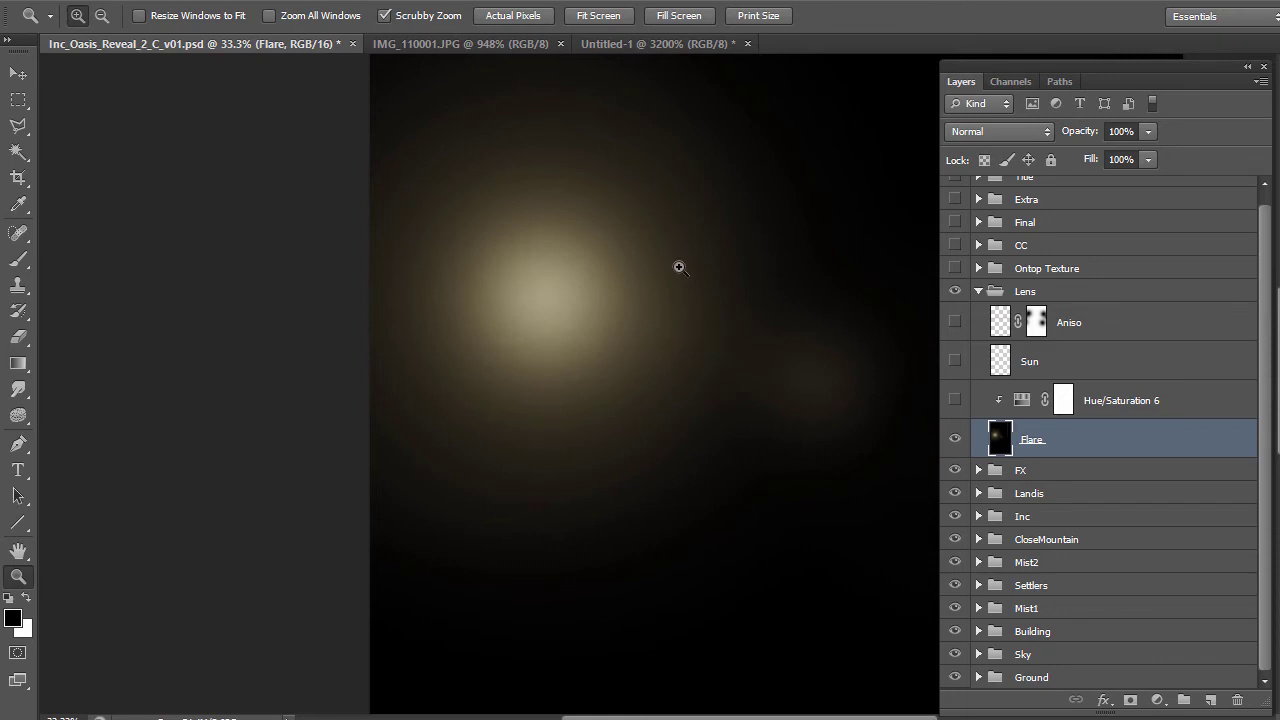
# Show the Hue/Saturation 6 adjustment on the Flare layer and view its hue and saturation settings
pyautogui.keyDown('alt'); pyautogui.click(680, 407); pyautogui.keyUp('alt')
pyautogui.keyDown('alt'); pyautogui.click(680, 407); pyautogui.keyUp('alt')
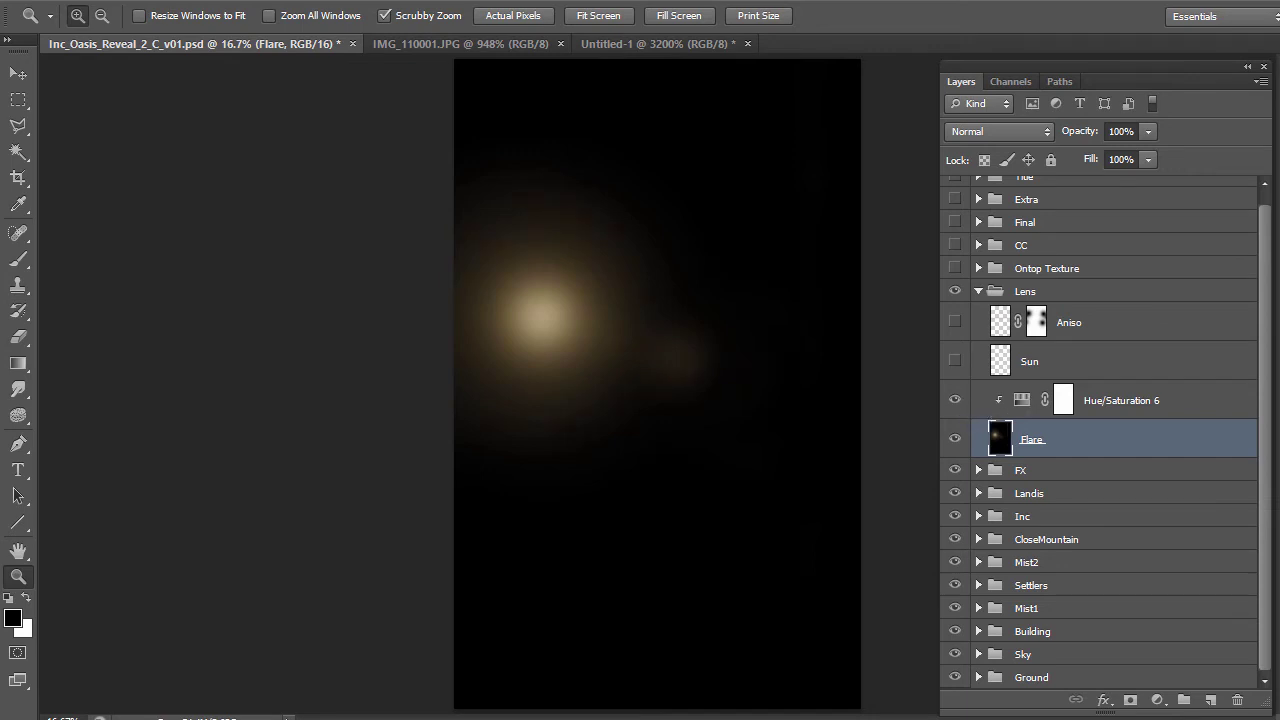
pyautogui.click(1140, 400)
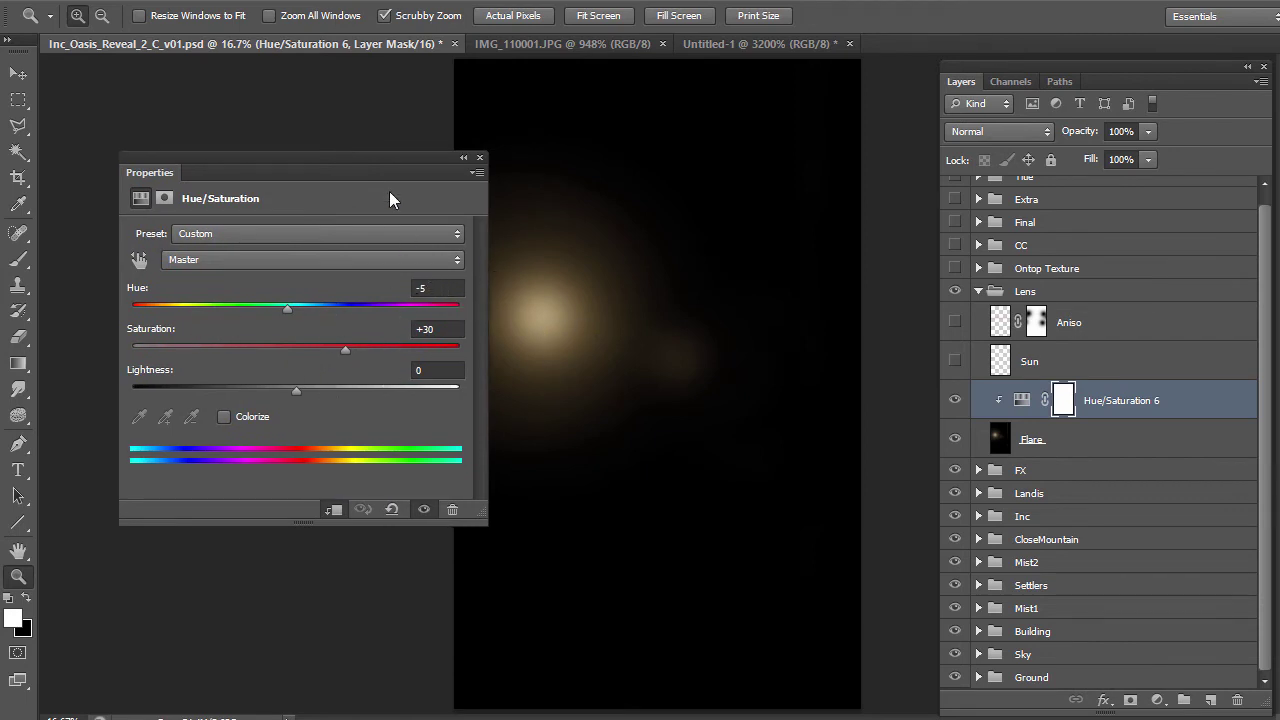
pyautogui.click(480, 157)
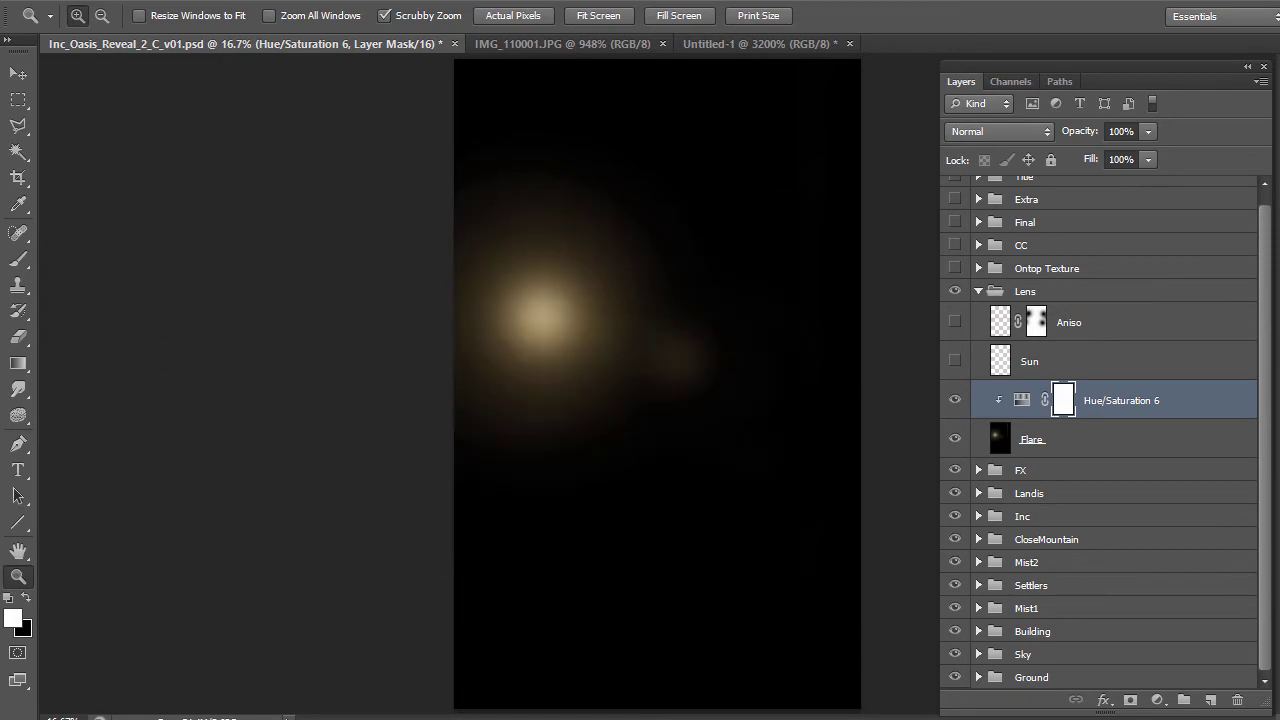
# Undo the Flare layer's change to Normal blending, and show its Hue/Saturation 6 adjustment over the painting
pyautogui.hotkey('ctrl', 'alt', 'z')
pyautogui.hotkey('ctrl', 'alt', 'z')
pyautogui.hotkey('ctrl', 'alt', 'z')
pyautogui.hotkey('ctrl', 'alt', 'z')
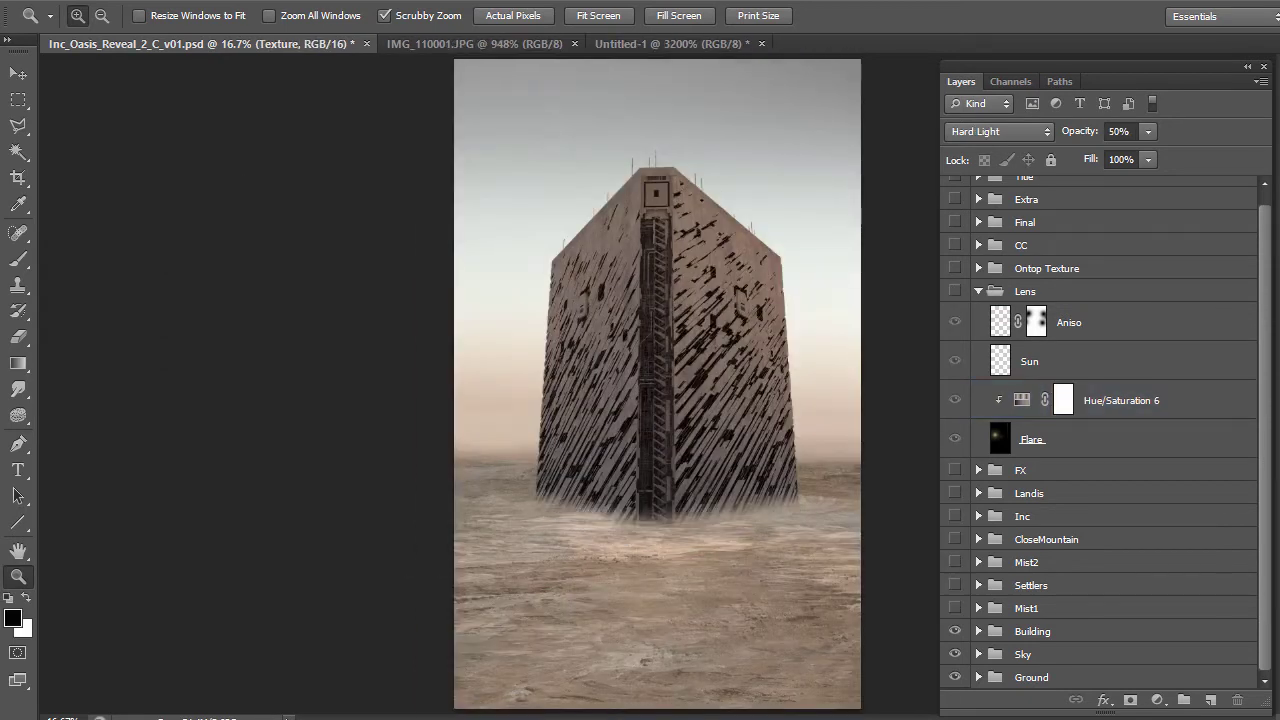
pyautogui.hotkey('ctrl', 'alt', 'z')
pyautogui.hotkey('ctrl', 'alt', 'z')
pyautogui.hotkey('ctrl', 'alt', 'z')
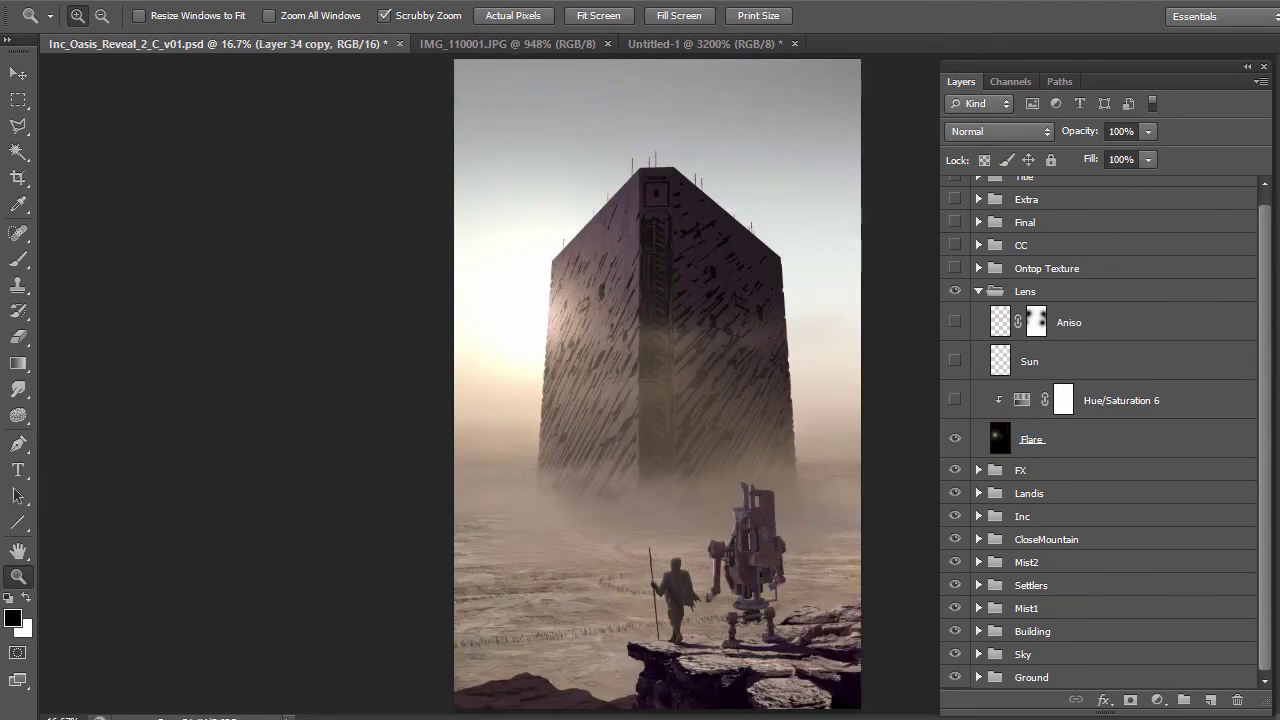
pyautogui.click(1002, 436)
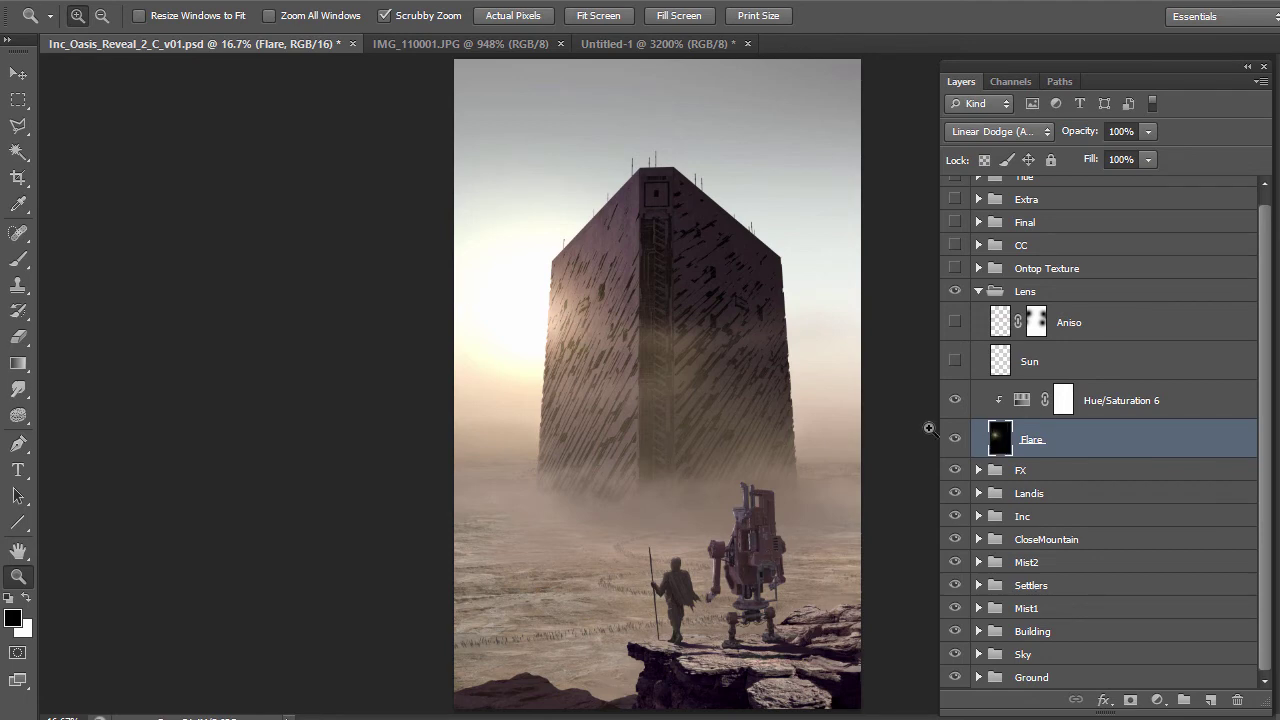
# Show the Sun layer and compare the glow at the building's sunlit edge with and without it
pyautogui.click(955, 361)
pyautogui.click(1000, 365)
pyautogui.moveTo(535, 301); pyautogui.dragTo(911, 360)
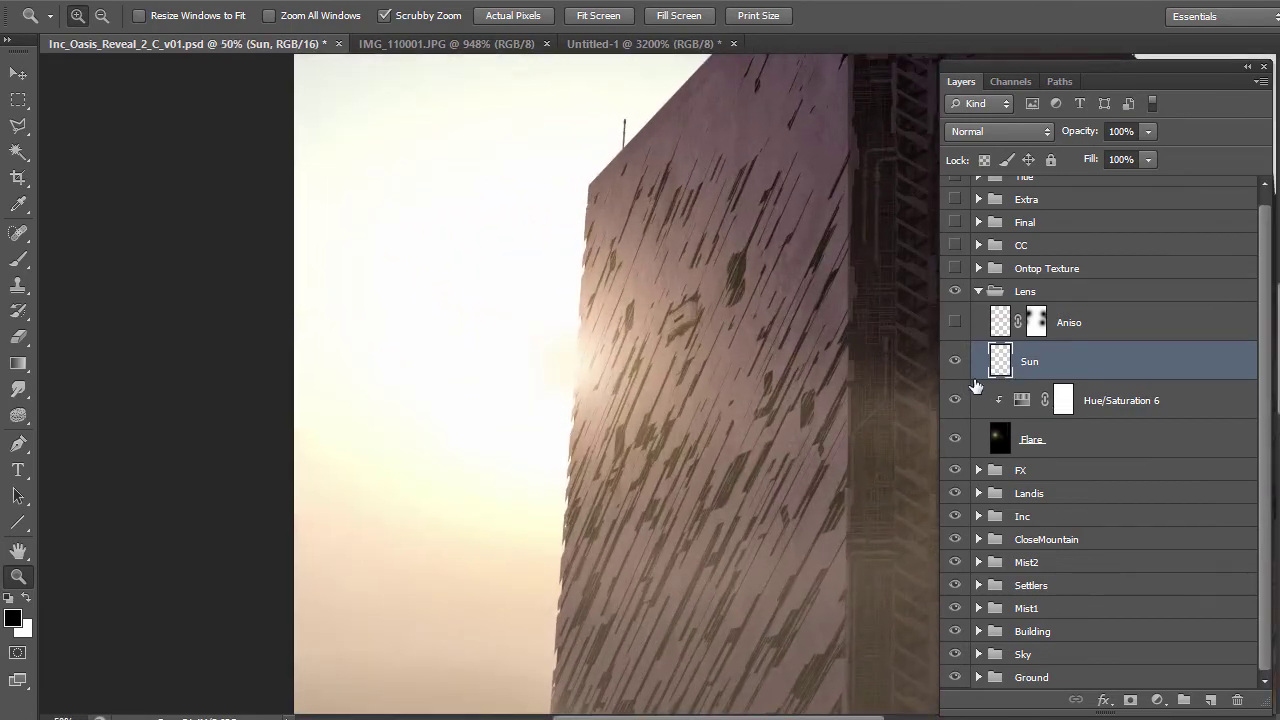
pyautogui.click(955, 361)
pyautogui.click(955, 361)
pyautogui.click(608, 380)
pyautogui.keyDown('alt'); pyautogui.click(611, 386); pyautogui.keyUp('alt')
pyautogui.keyDown('alt'); pyautogui.click(613, 388); pyautogui.keyUp('alt')
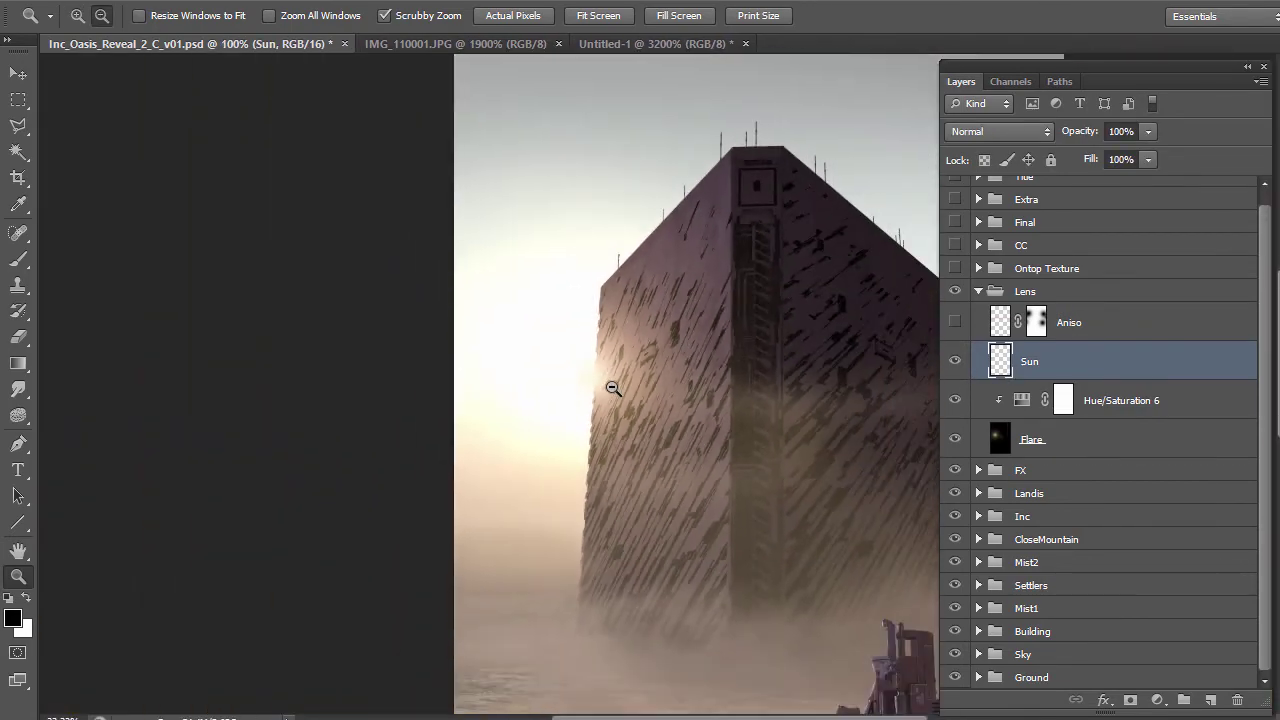
# Show the Aniso layer in the Lens group and select it, with the whole painting in view
pyautogui.click(956, 322)
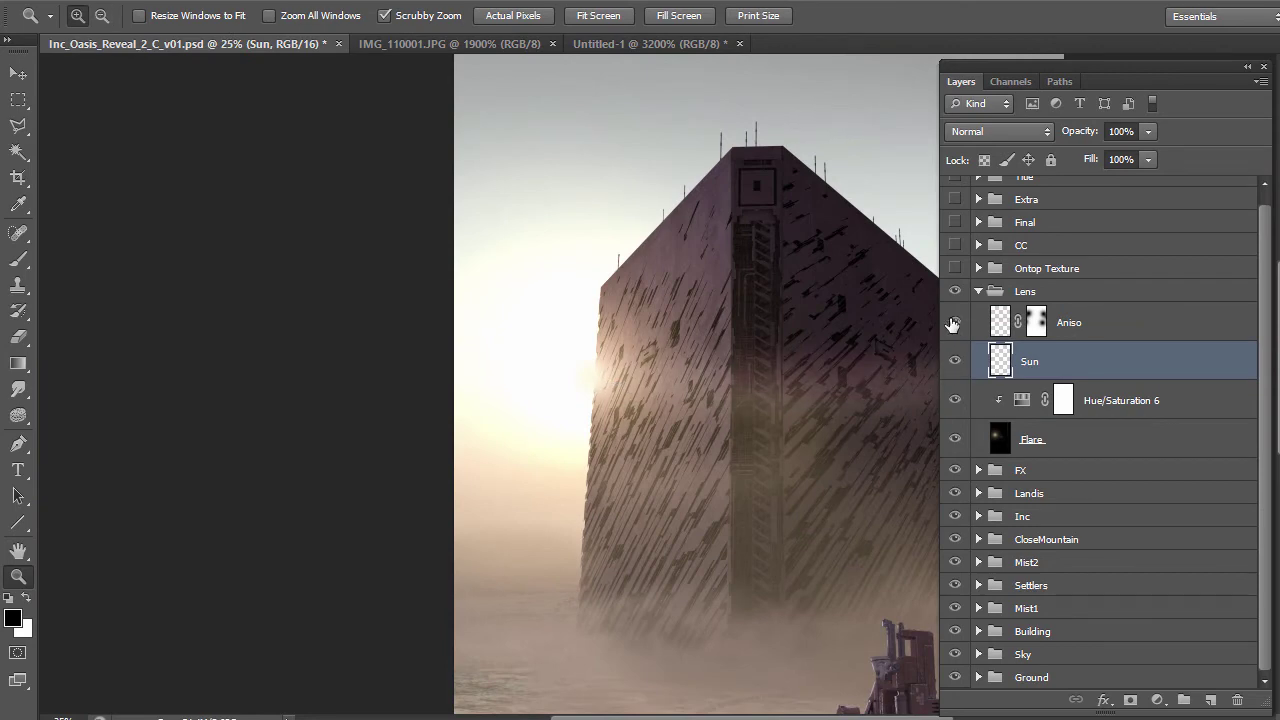
pyautogui.keyDown('alt'); pyautogui.click(625, 398); pyautogui.keyUp('alt')
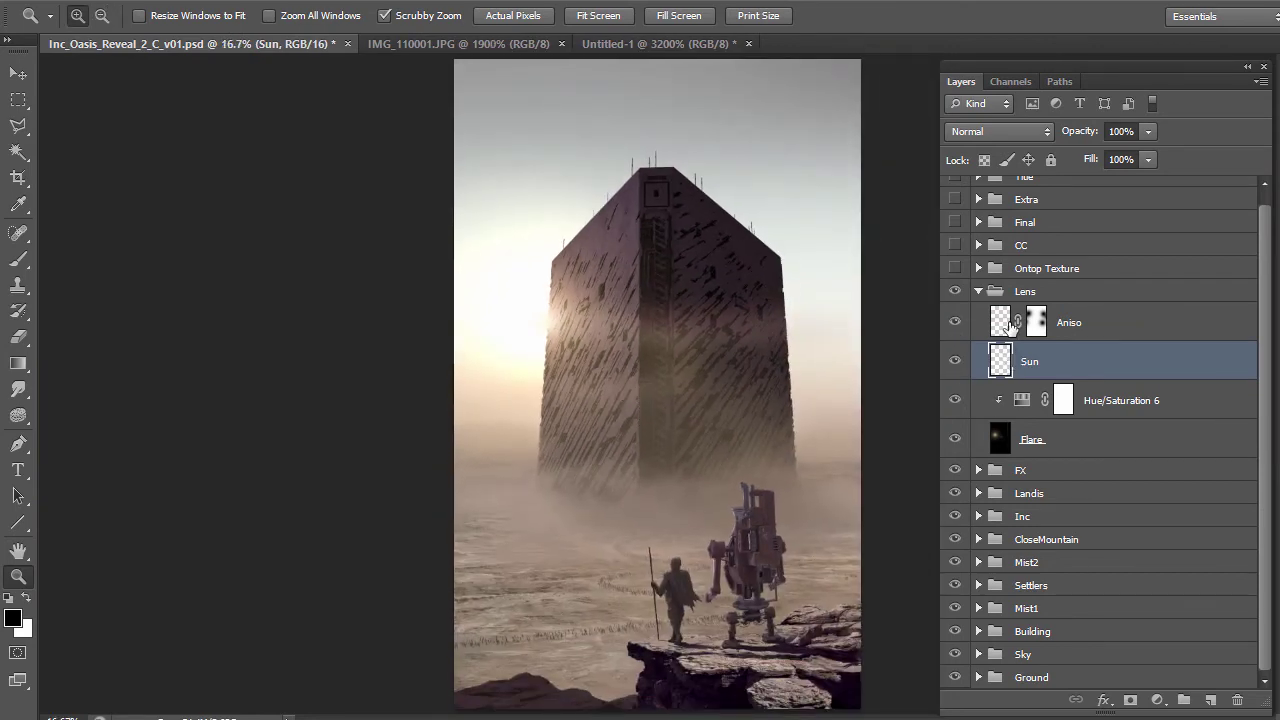
pyautogui.click(1001, 322)
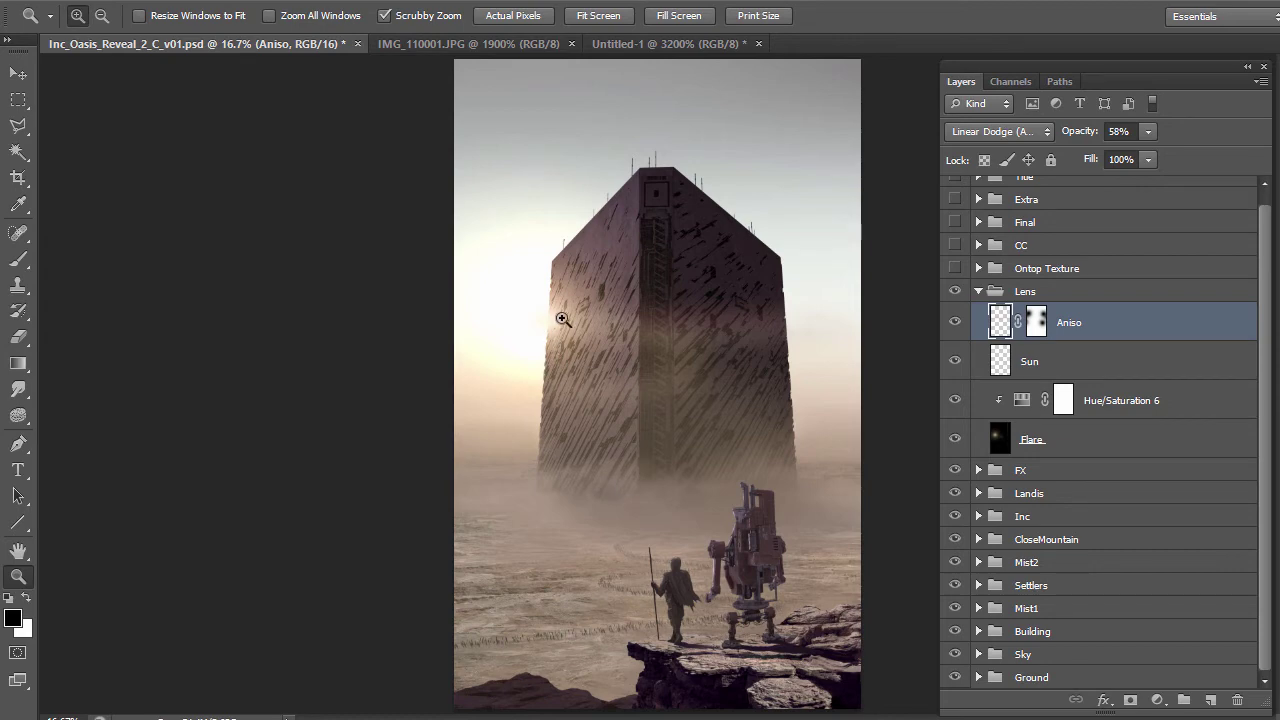
# Collapse the Lens group, show the Ontop Texture group and select Layer 44 inside it
pyautogui.click(977, 291)
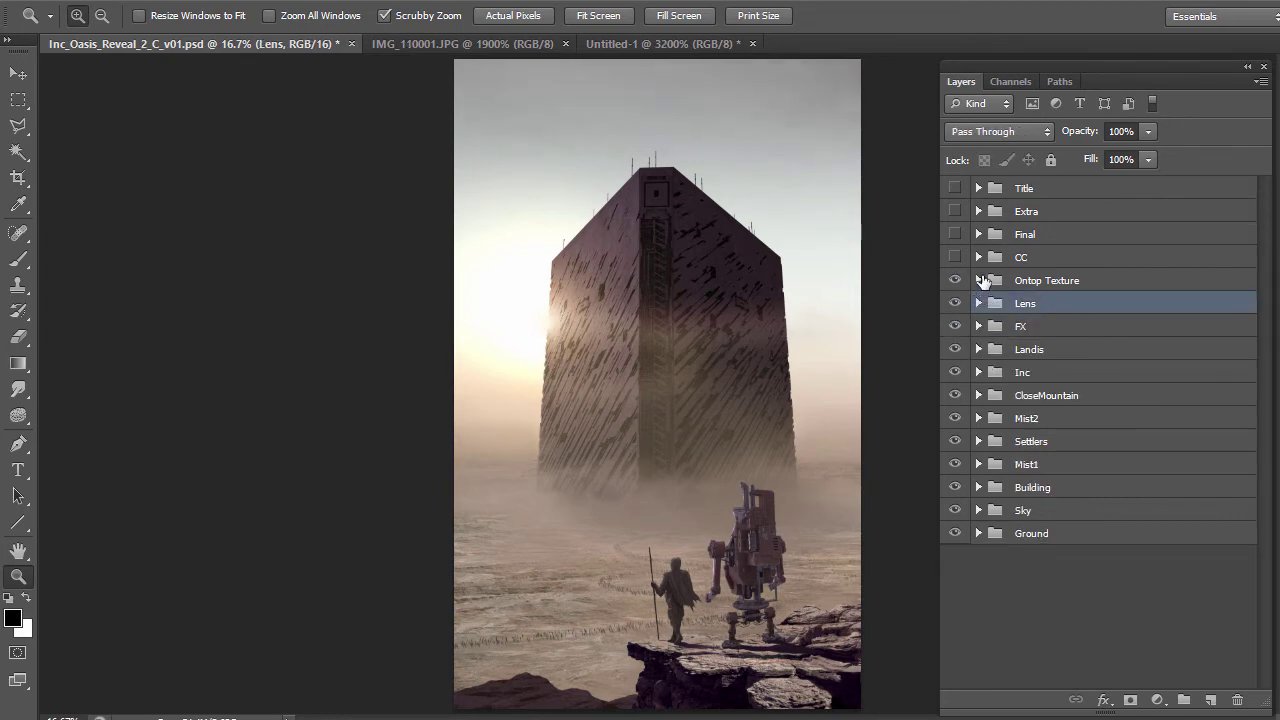
pyautogui.click(978, 280)
pyautogui.click(1000, 310)
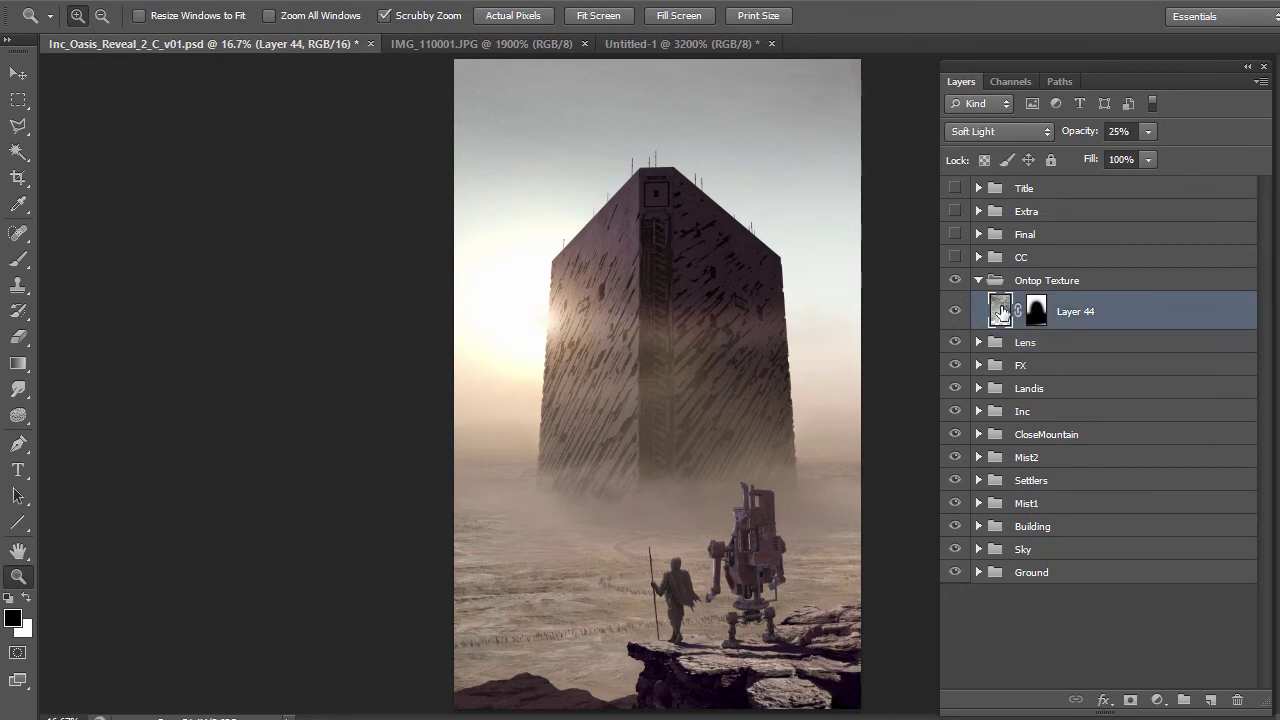
# Set Layer 44's blend mode to Normal and its opacity to 100%
pyautogui.click(1016, 128)
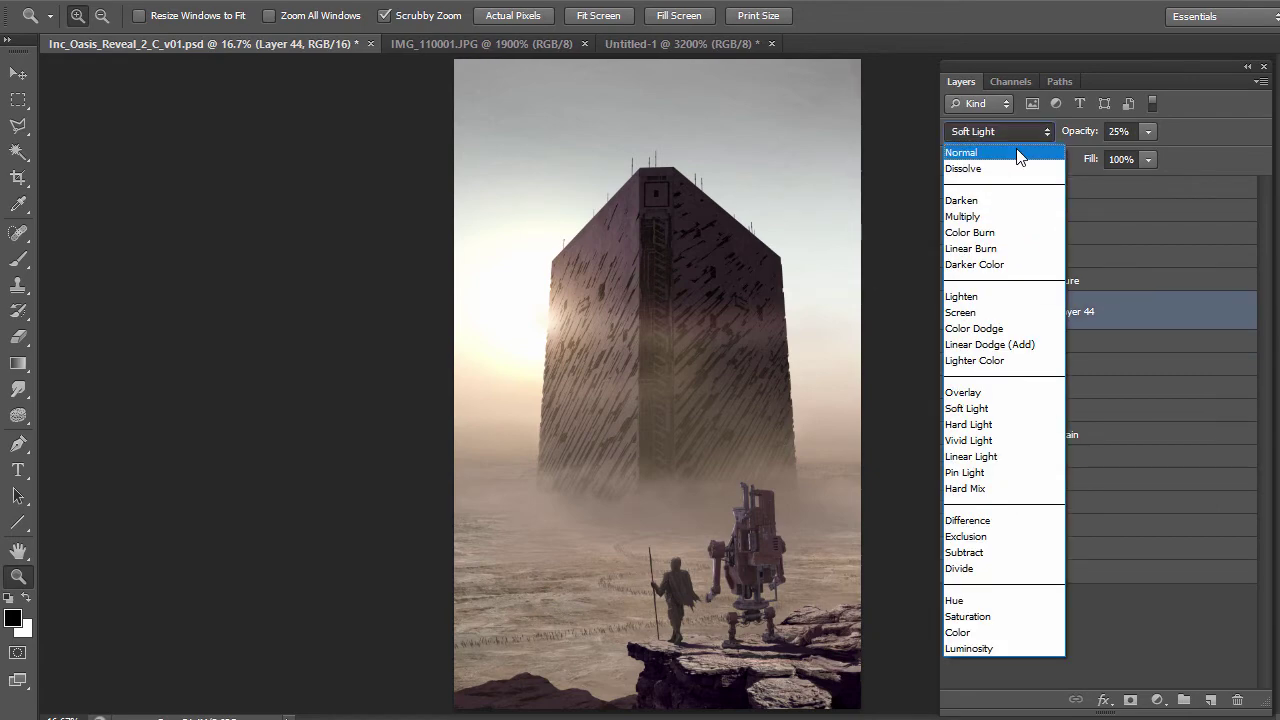
pyautogui.click(985, 151)
pyautogui.click(1148, 131)
pyautogui.moveTo(1144, 154); pyautogui.dragTo(1226, 154)
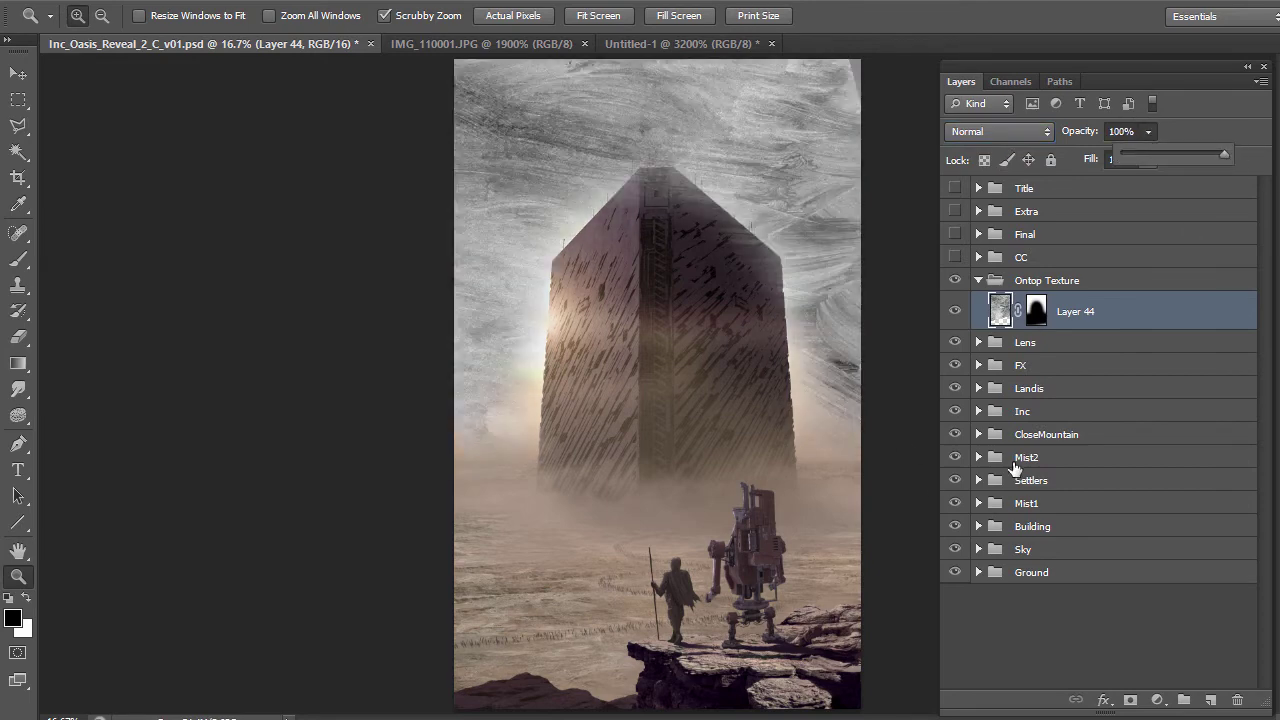
# Disable Layer 44's mask to view the full brushed texture, and enable the mask again
pyautogui.rightClick(1036, 310)
pyautogui.click(1086, 318)
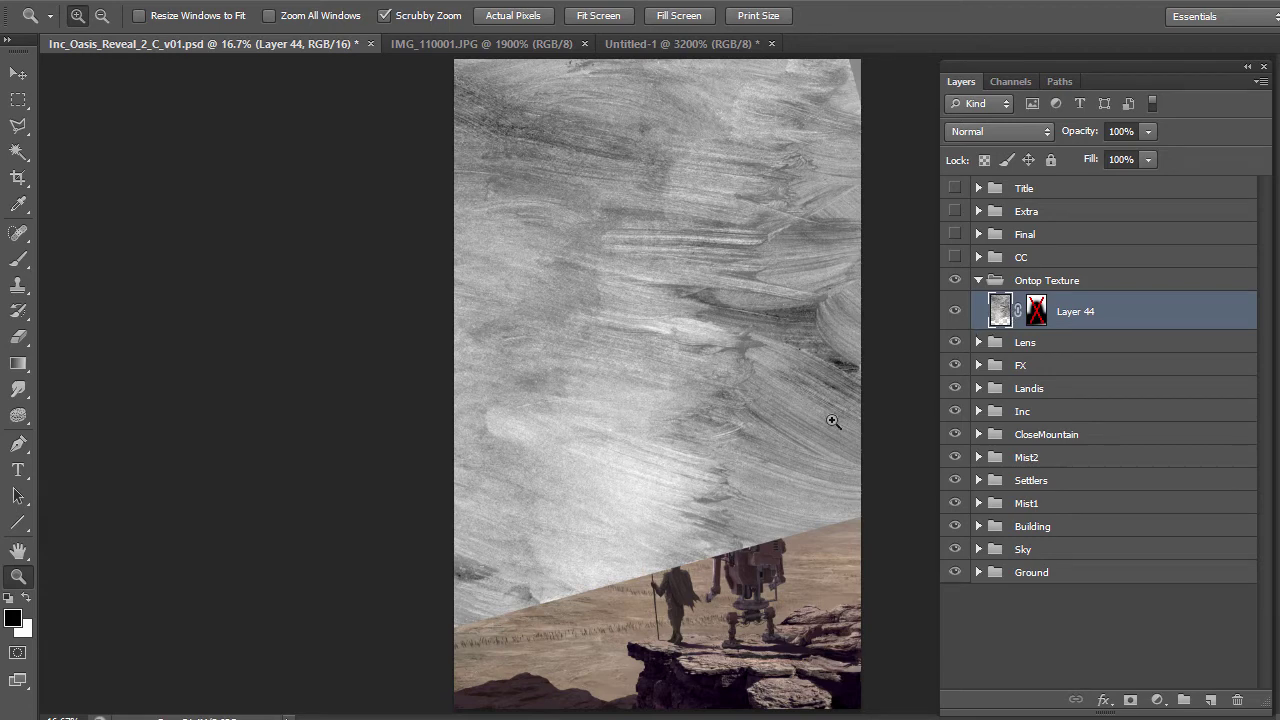
pyautogui.keyDown('shift'); pyautogui.click(1036, 311); pyautogui.keyUp('shift')
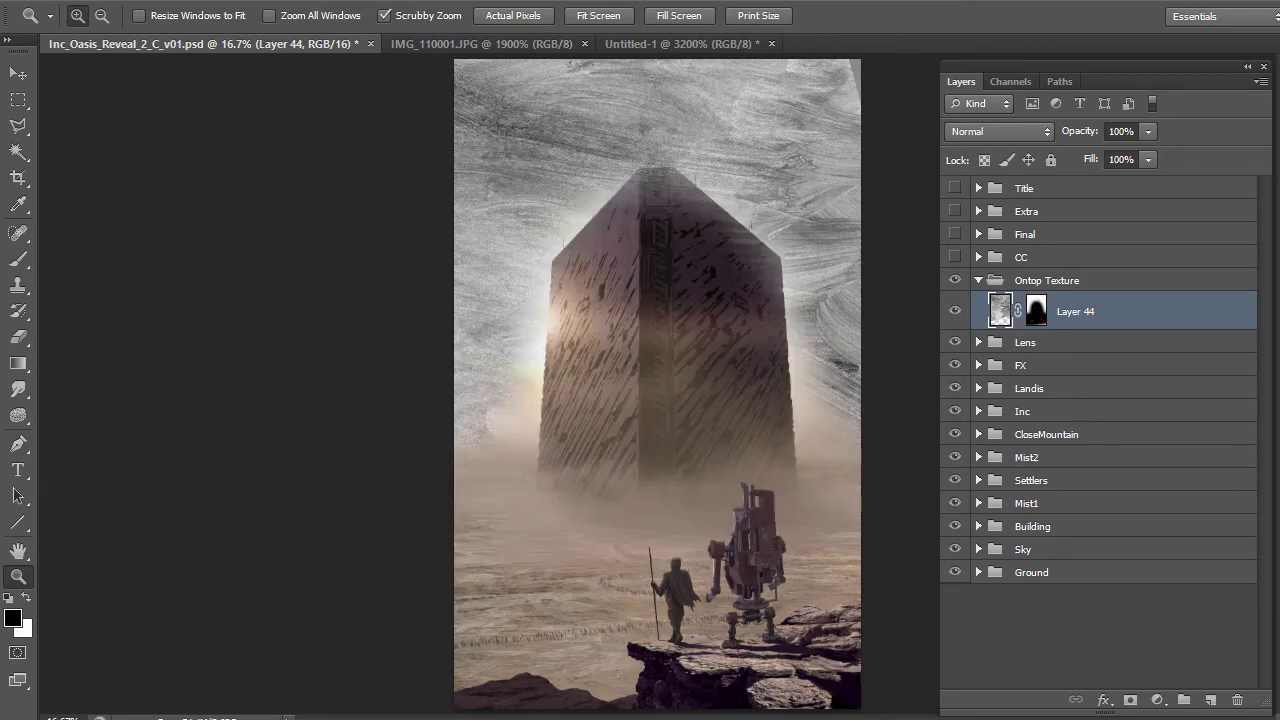
# Return Layer 44 to Soft Light at 25% opacity and select its layer mask
pyautogui.press('2')
pyautogui.press('5')
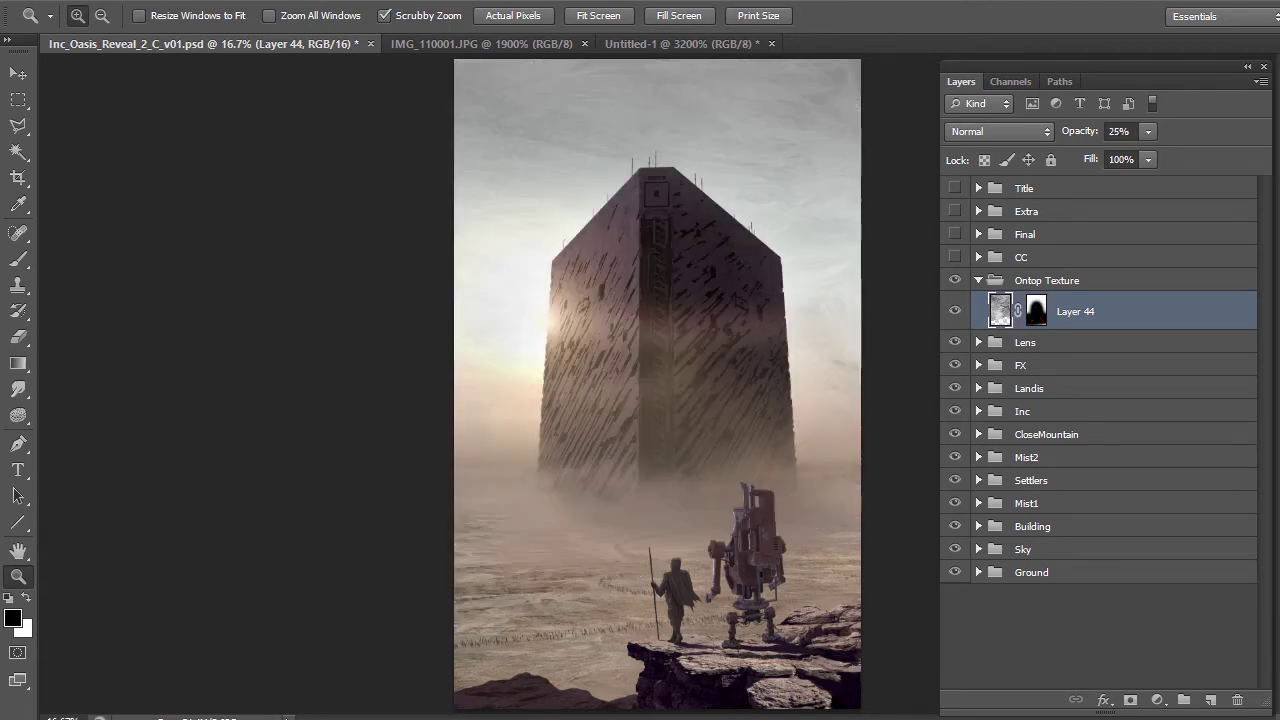
pyautogui.hotkey('alt', '[')
pyautogui.click(997, 316)
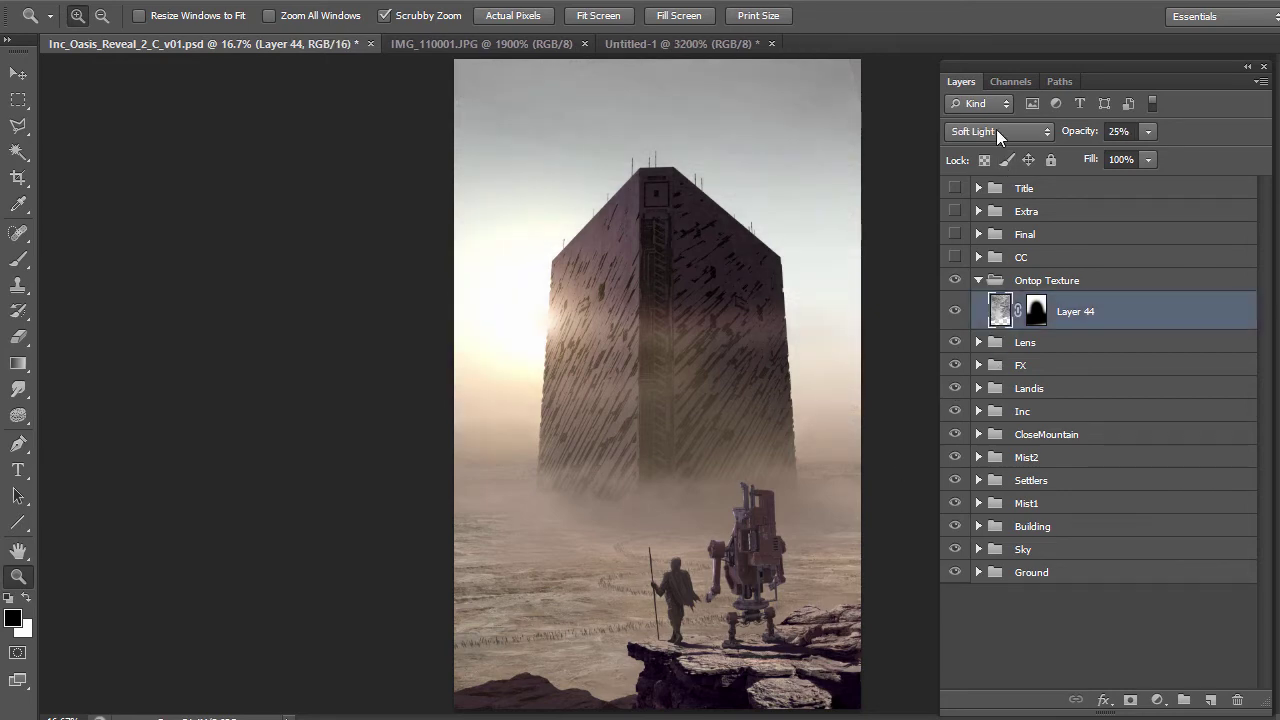
pyautogui.click(1035, 312)
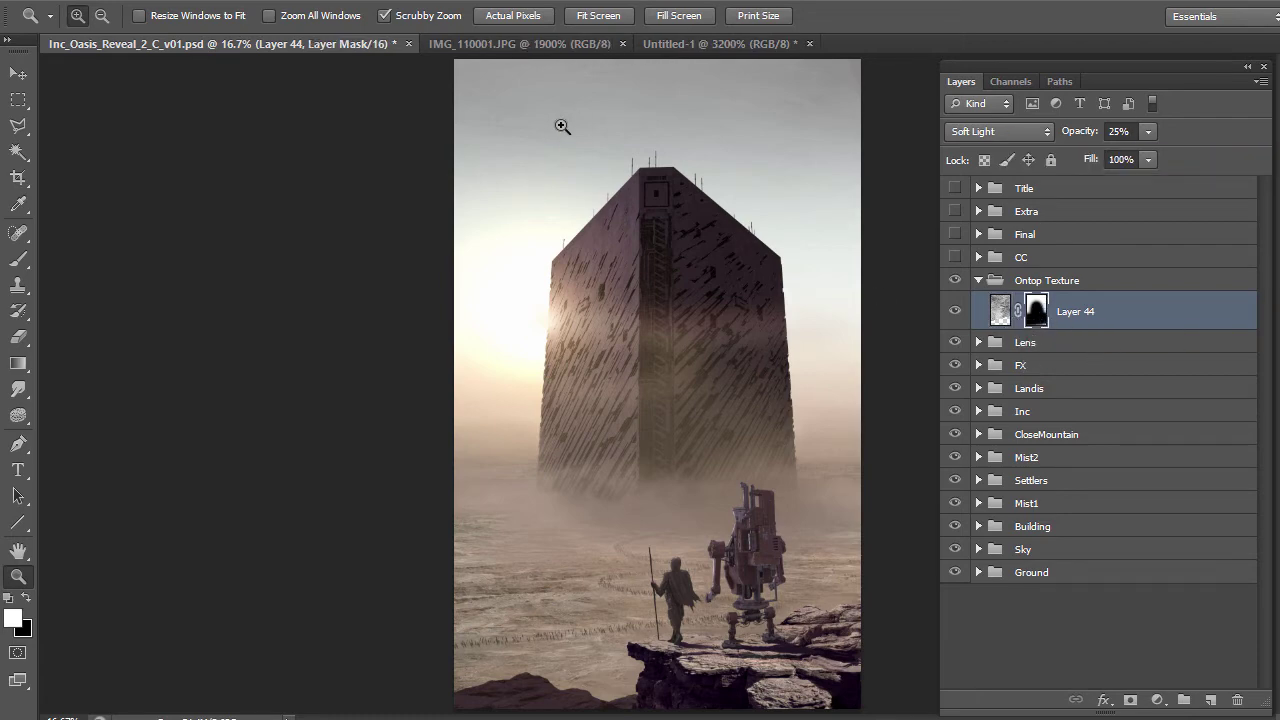
# Examine the overlay texture in the sky around the building's top up close, and return to the full image
pyautogui.moveTo(563, 126); pyautogui.dragTo(585, 161)
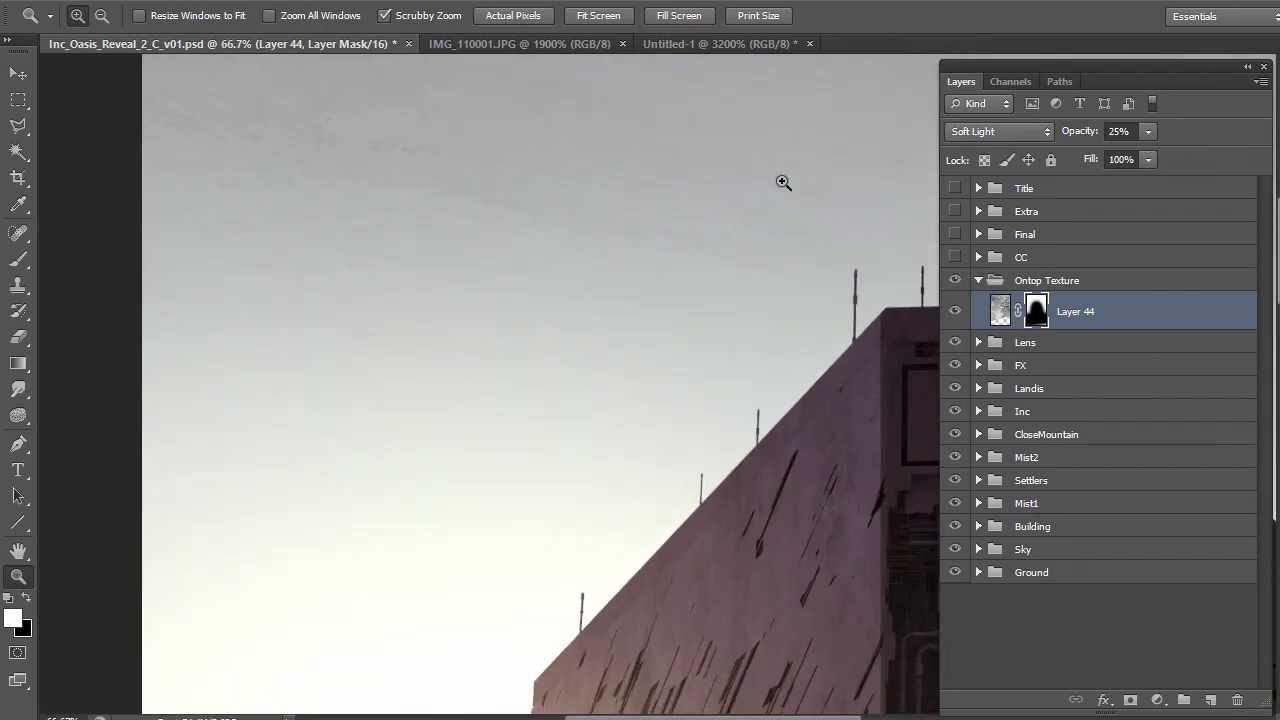
pyautogui.keyDown('alt'); pyautogui.click(552, 244); pyautogui.keyUp('alt')
pyautogui.keyDown('alt'); pyautogui.click(552, 244); pyautogui.keyUp('alt')
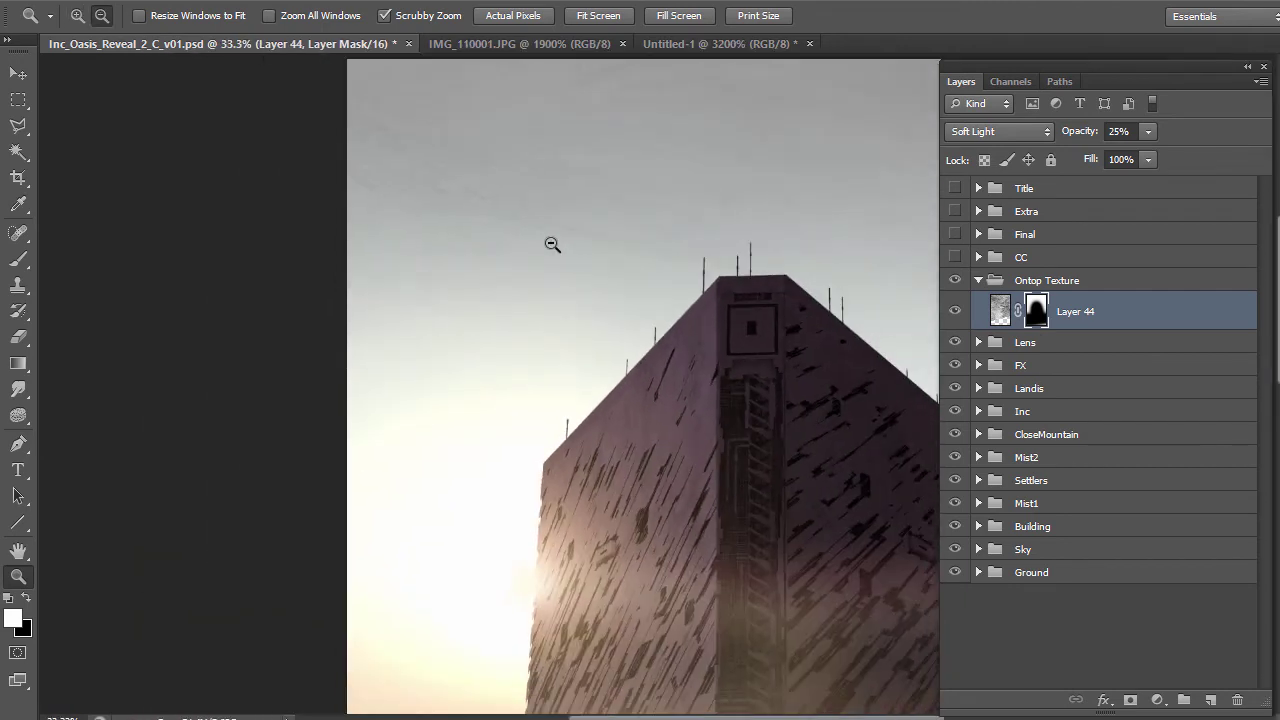
pyautogui.keyDown('alt'); pyautogui.click(552, 244); pyautogui.keyUp('alt')
pyautogui.click(855, 223)
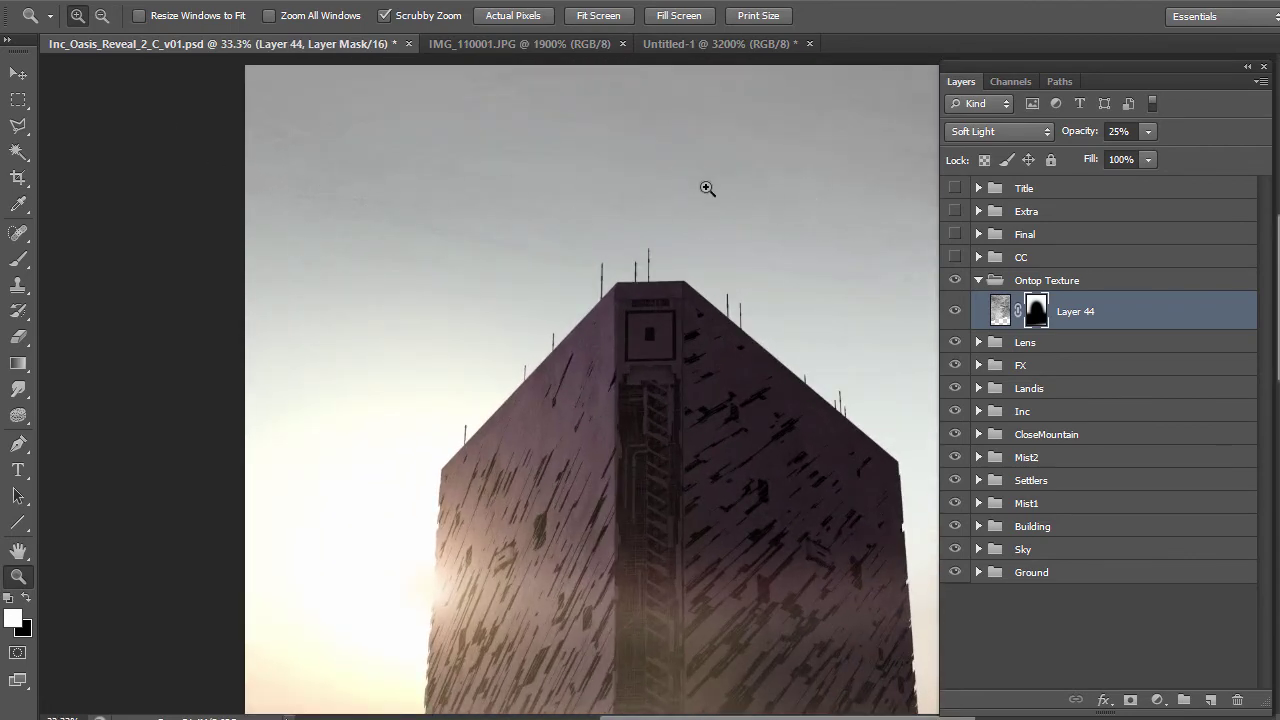
pyautogui.click(526, 223)
pyautogui.keyDown('alt'); pyautogui.click(527, 224); pyautogui.keyUp('alt')
pyautogui.keyDown('alt'); pyautogui.click(529, 225); pyautogui.keyUp('alt')
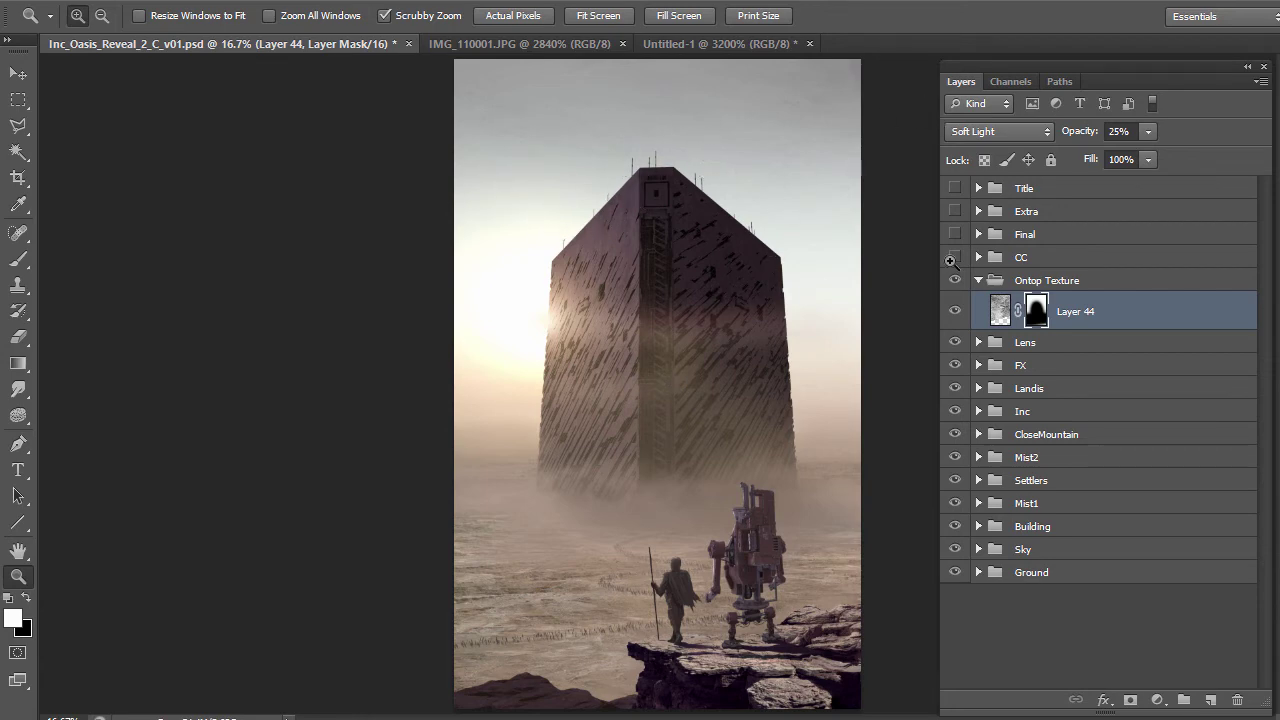
# Collapse the Ontop Texture group, show and expand the CC group, and hide the layers above Film Grain in it
pyautogui.click(980, 283)
pyautogui.click(955, 257)
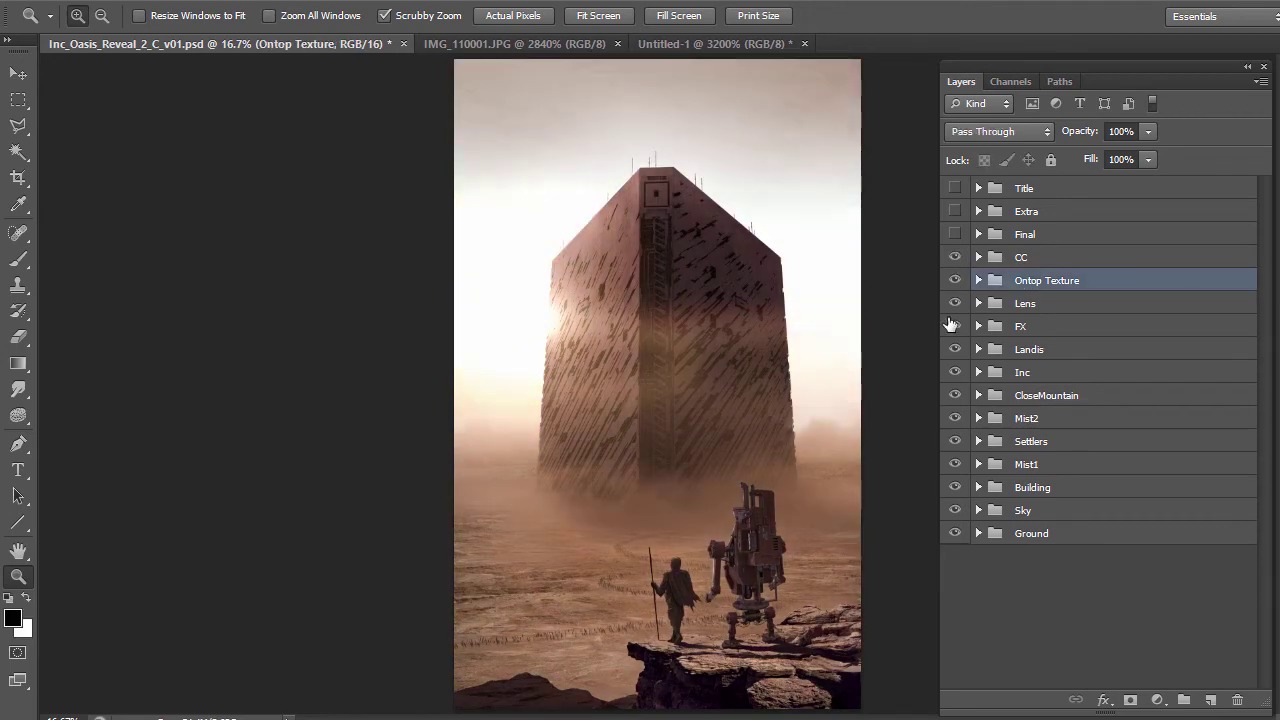
pyautogui.click(978, 257)
pyautogui.scroll(1, 968, 343)
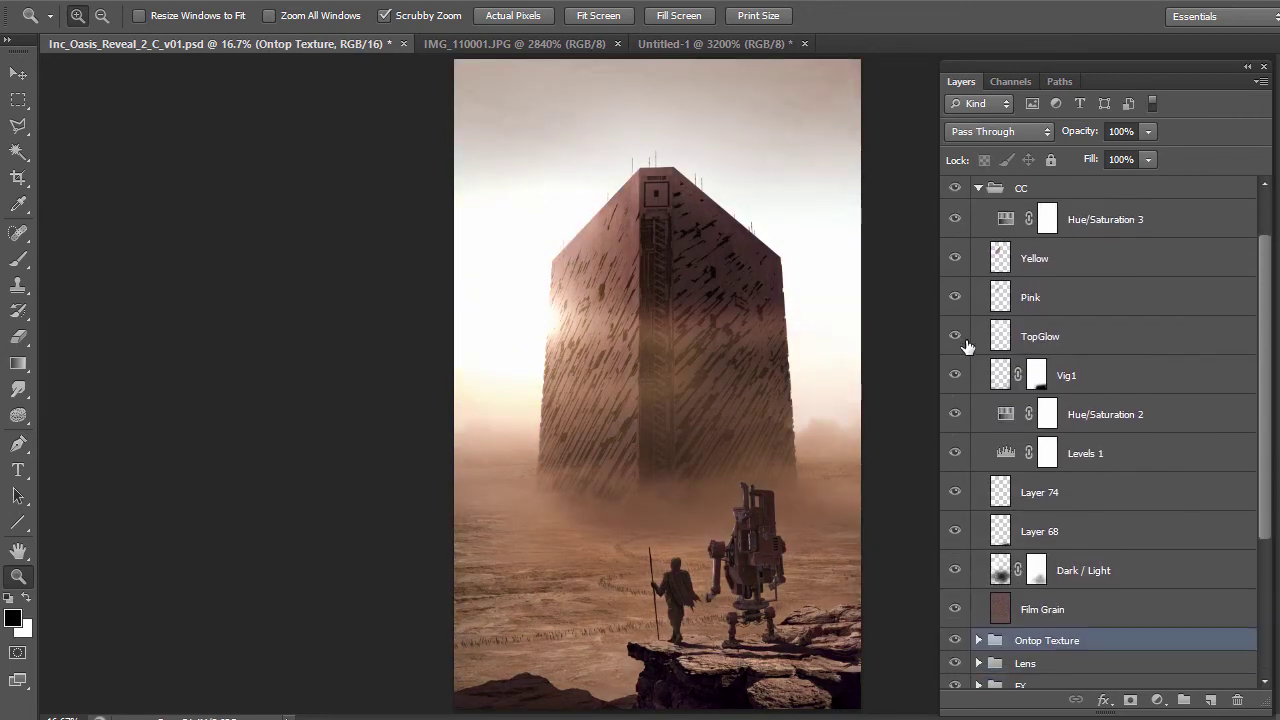
pyautogui.moveTo(955, 219); pyautogui.dragTo(962, 577)
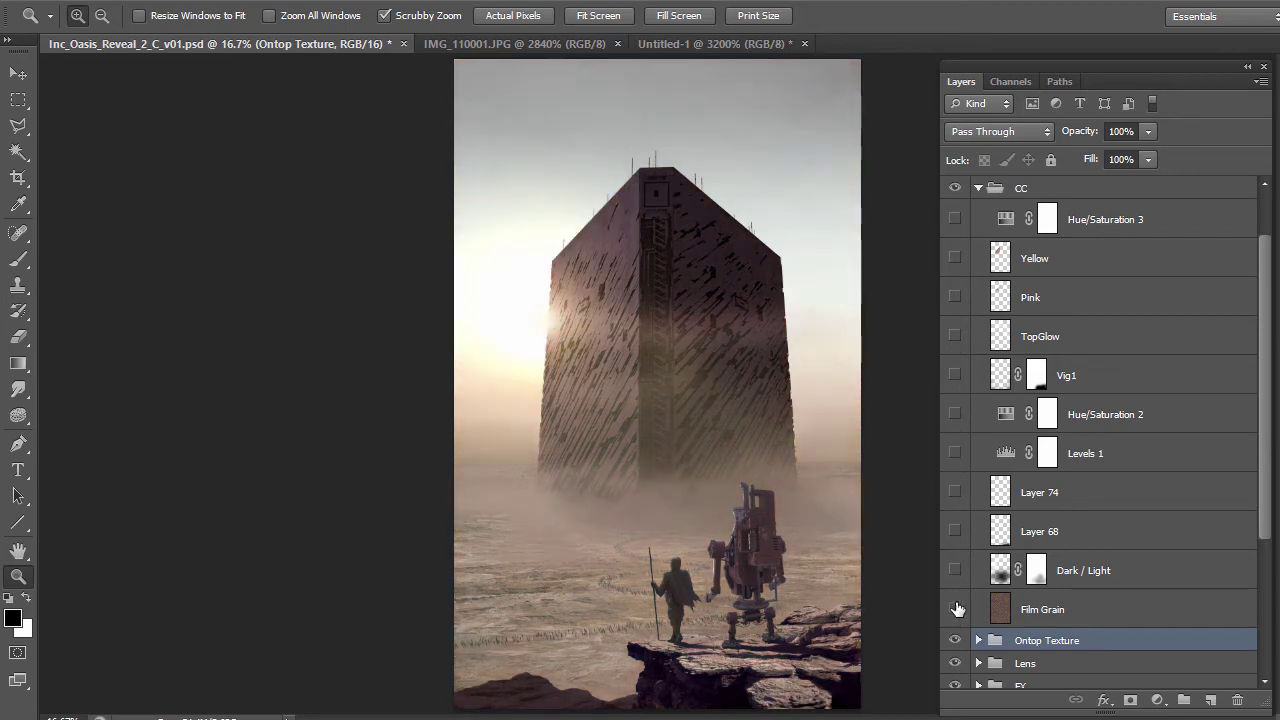
# Turn on and select the Film Grain layer, viewing the building's base and robot up close
pyautogui.click(957, 609)
pyautogui.click(1010, 609)
pyautogui.moveTo(784, 481); pyautogui.dragTo(784, 481)
pyautogui.click(784, 481)
pyautogui.click(784, 481)
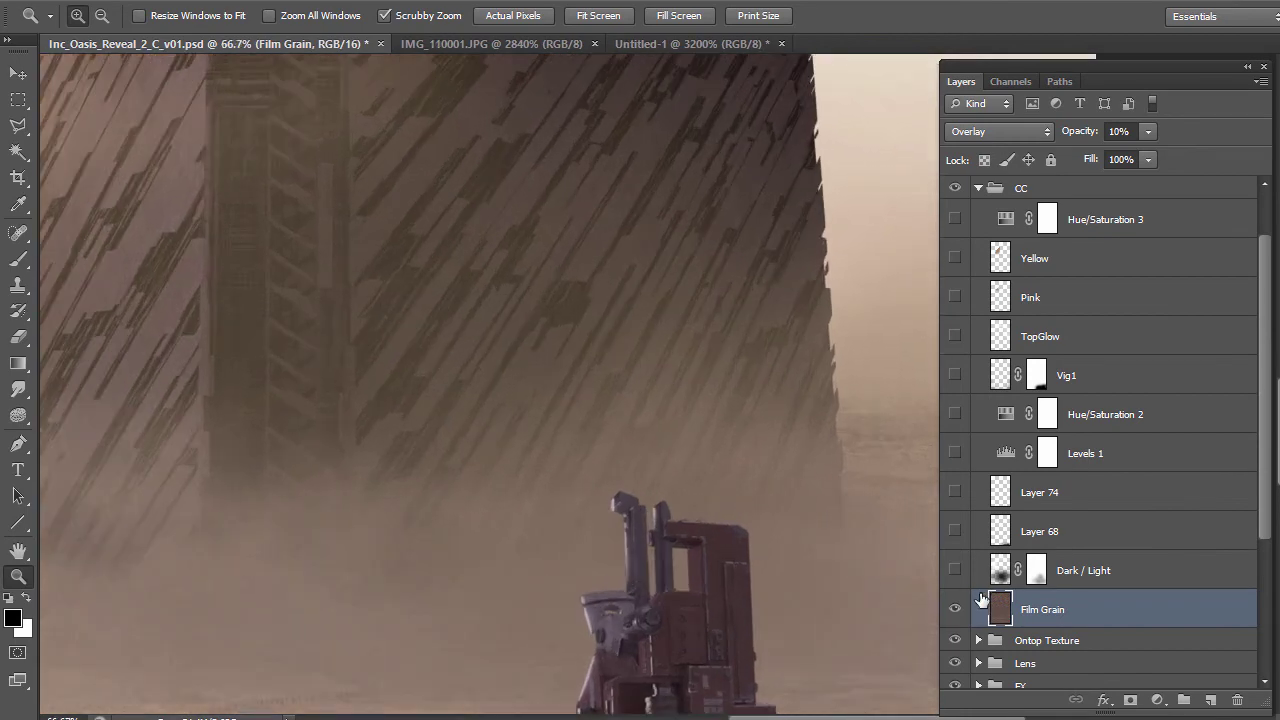
# Look up the Noise filter category and inspect the grain on the building's surface at high magnification
pyautogui.click(311, 2)
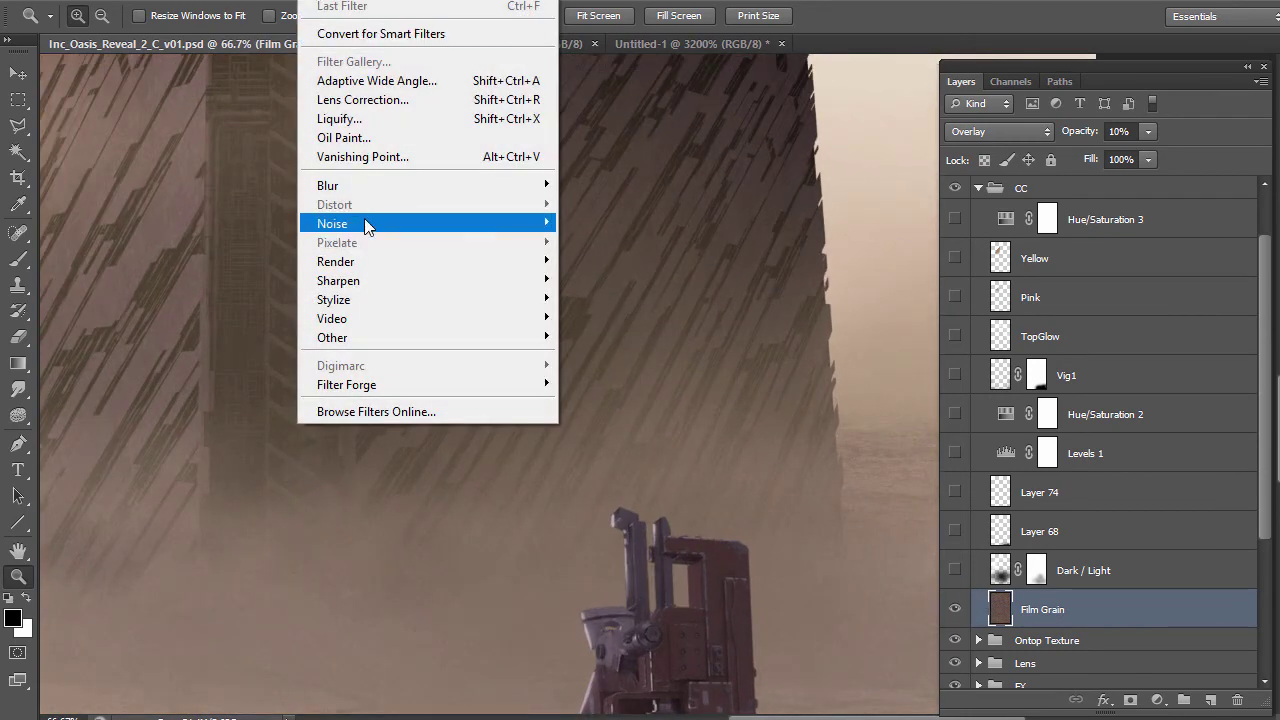
pyautogui.moveTo(366, 222)
pyautogui.press('Escape')
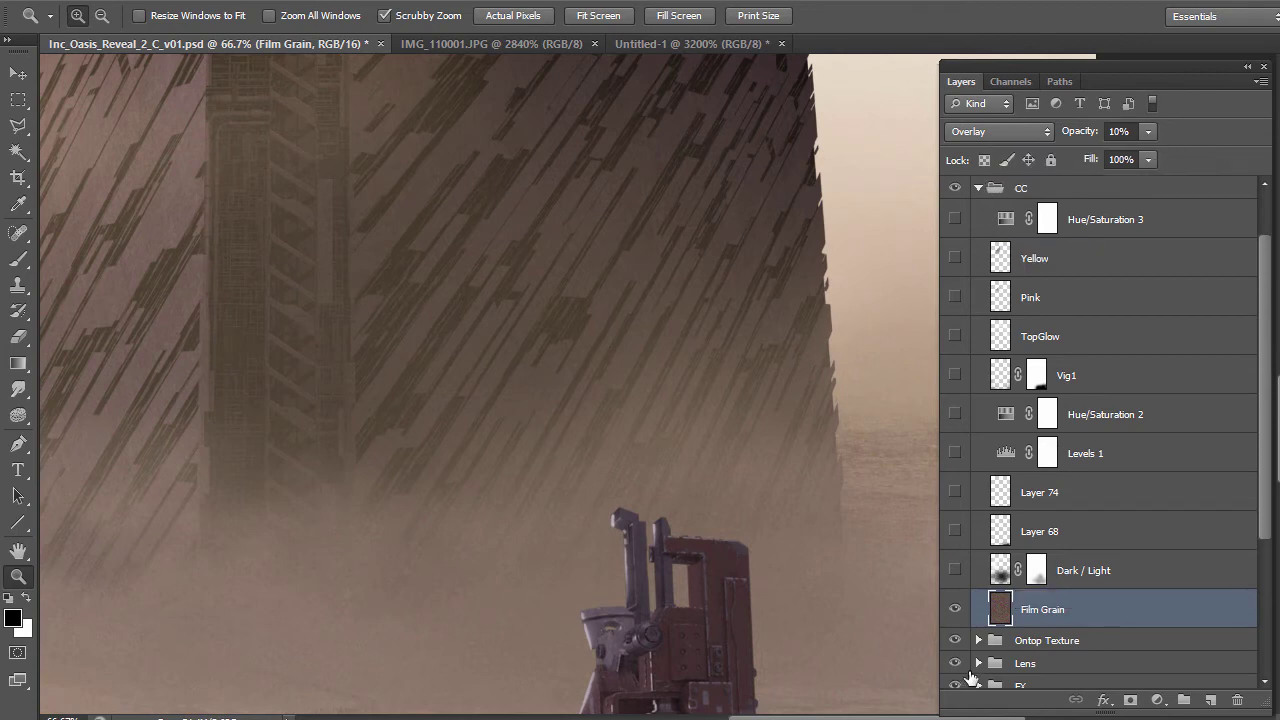
pyautogui.moveTo(737, 286); pyautogui.dragTo(743, 286)
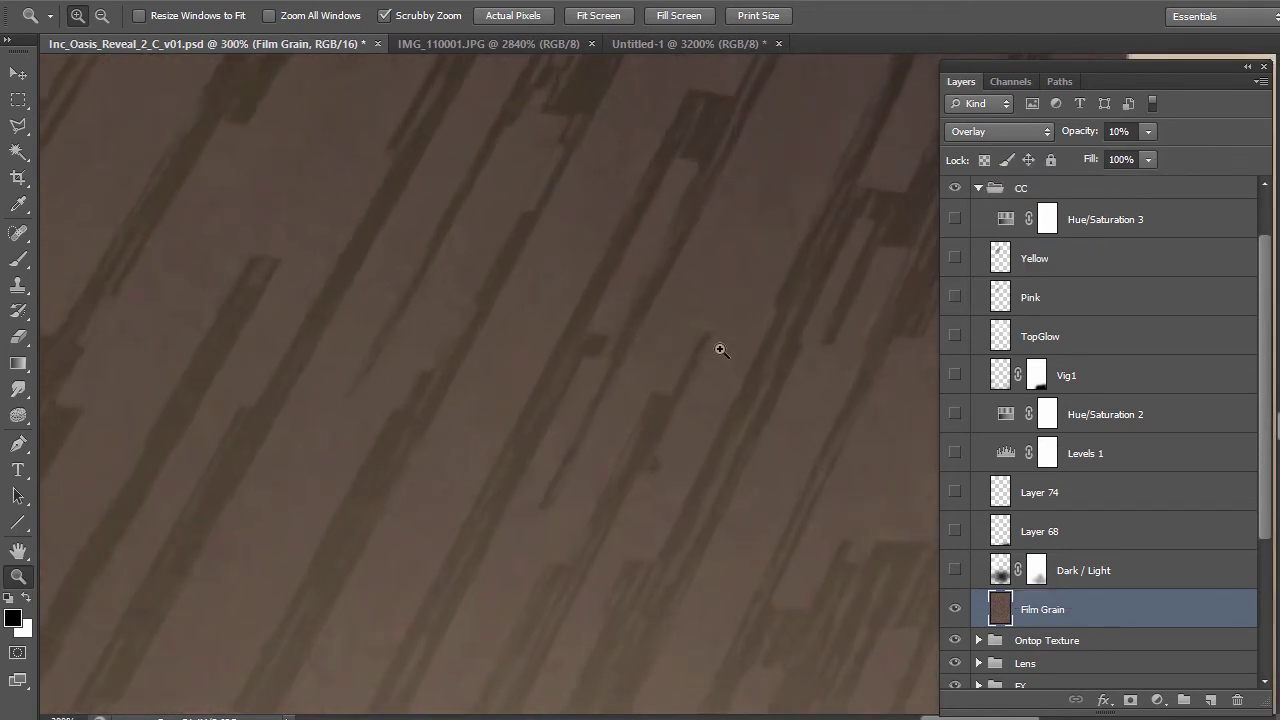
pyautogui.moveTo(721, 349); pyautogui.dragTo(717, 349)
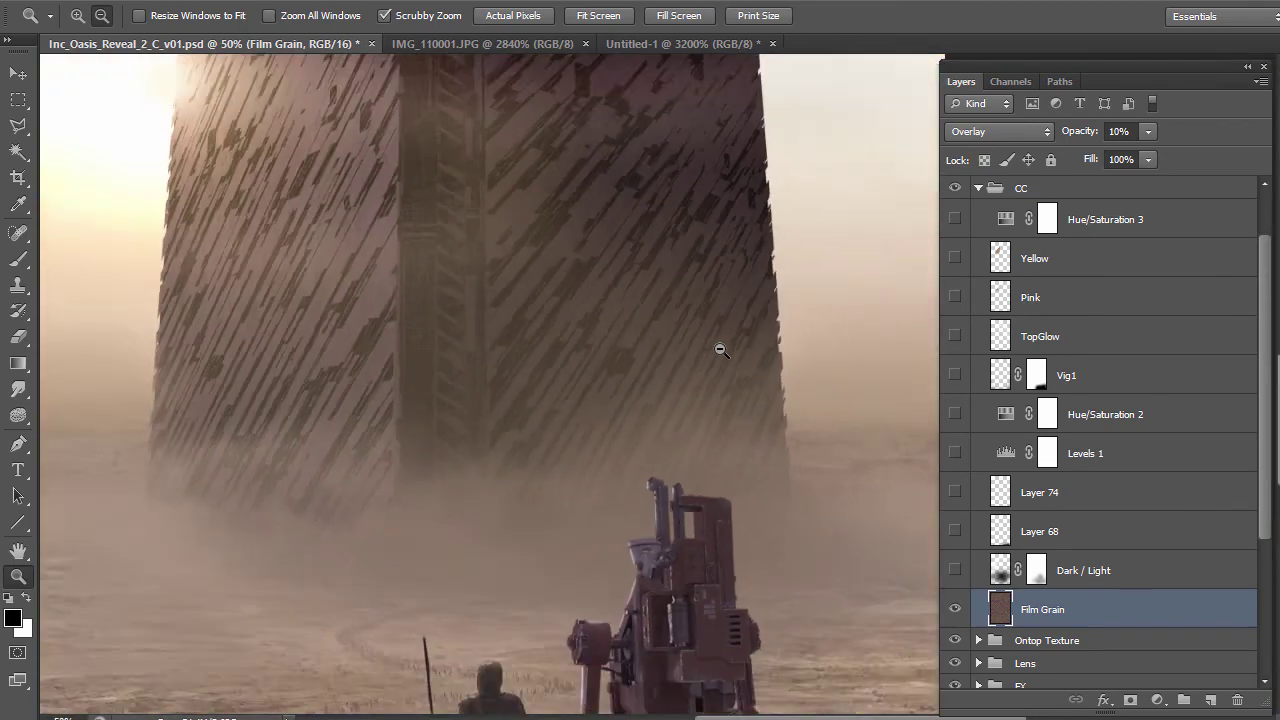
# Show and select the Dark / Light layer, comparing the full image with and without it
pyautogui.click(955, 570)
pyautogui.keyDown('alt'); pyautogui.click(650, 385); pyautogui.keyUp('alt')
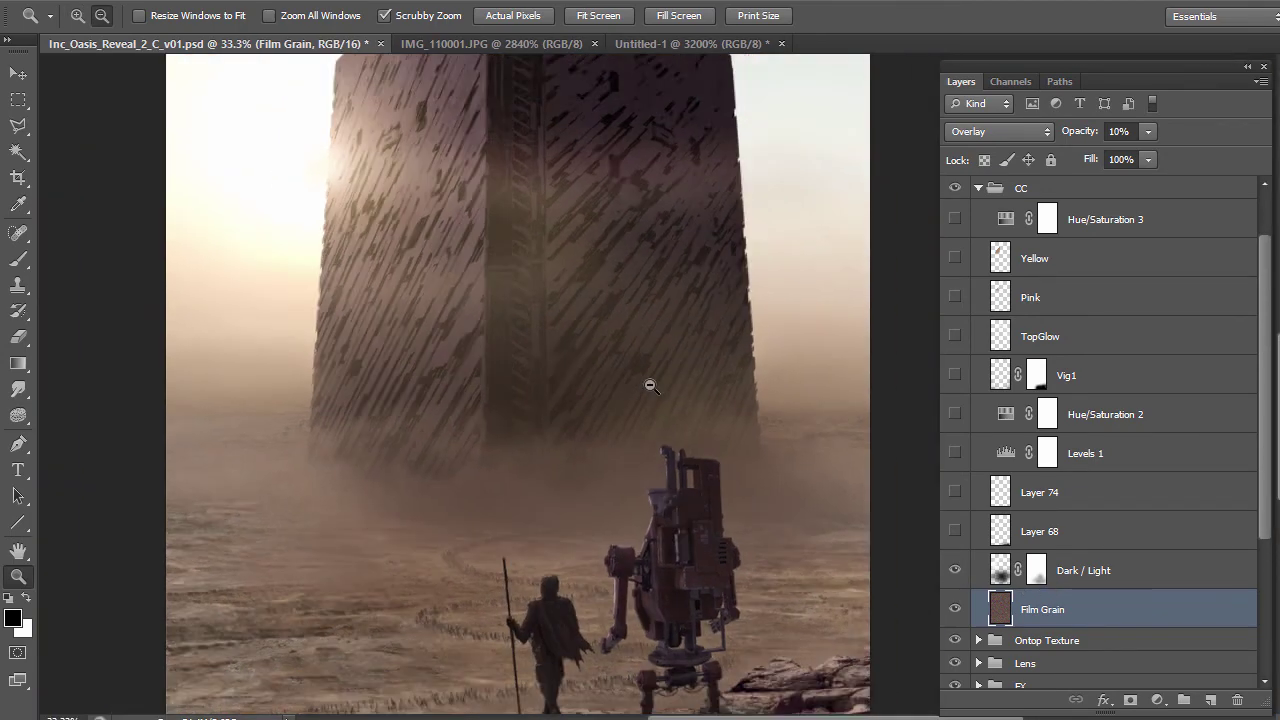
pyautogui.keyDown('alt'); pyautogui.click(650, 385); pyautogui.keyUp('alt')
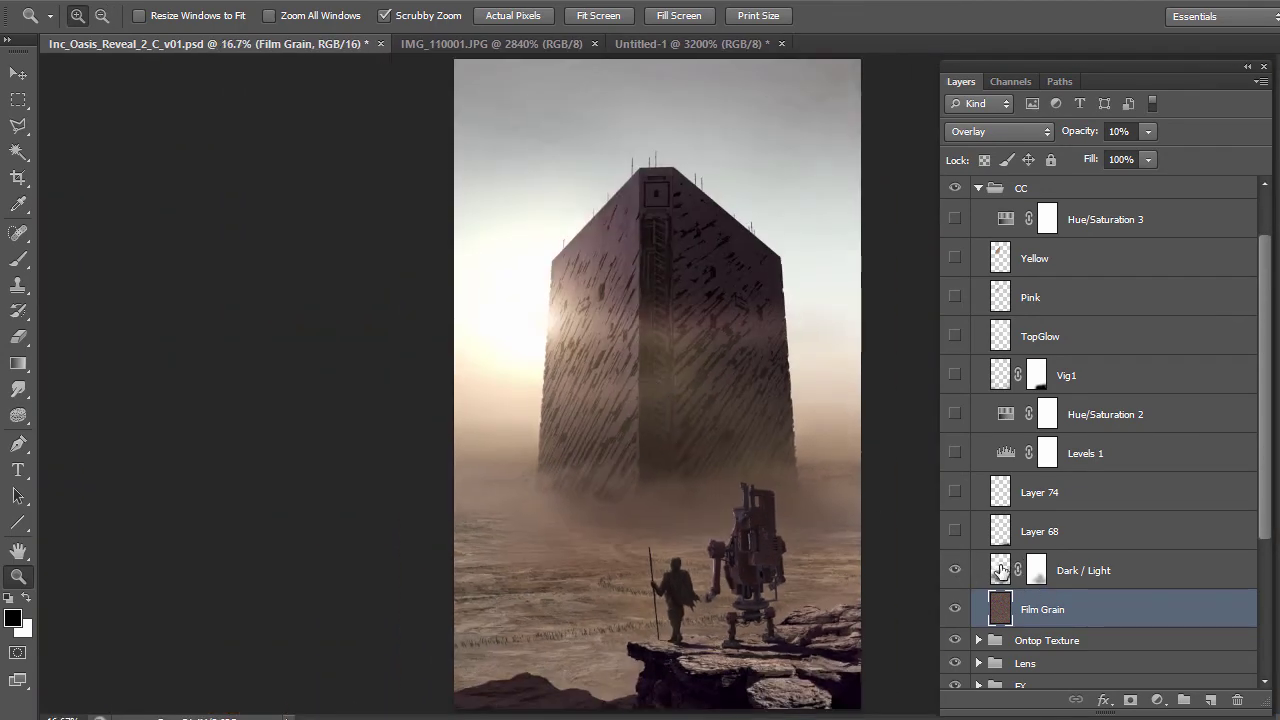
pyautogui.click(1002, 573)
pyautogui.click(954, 572)
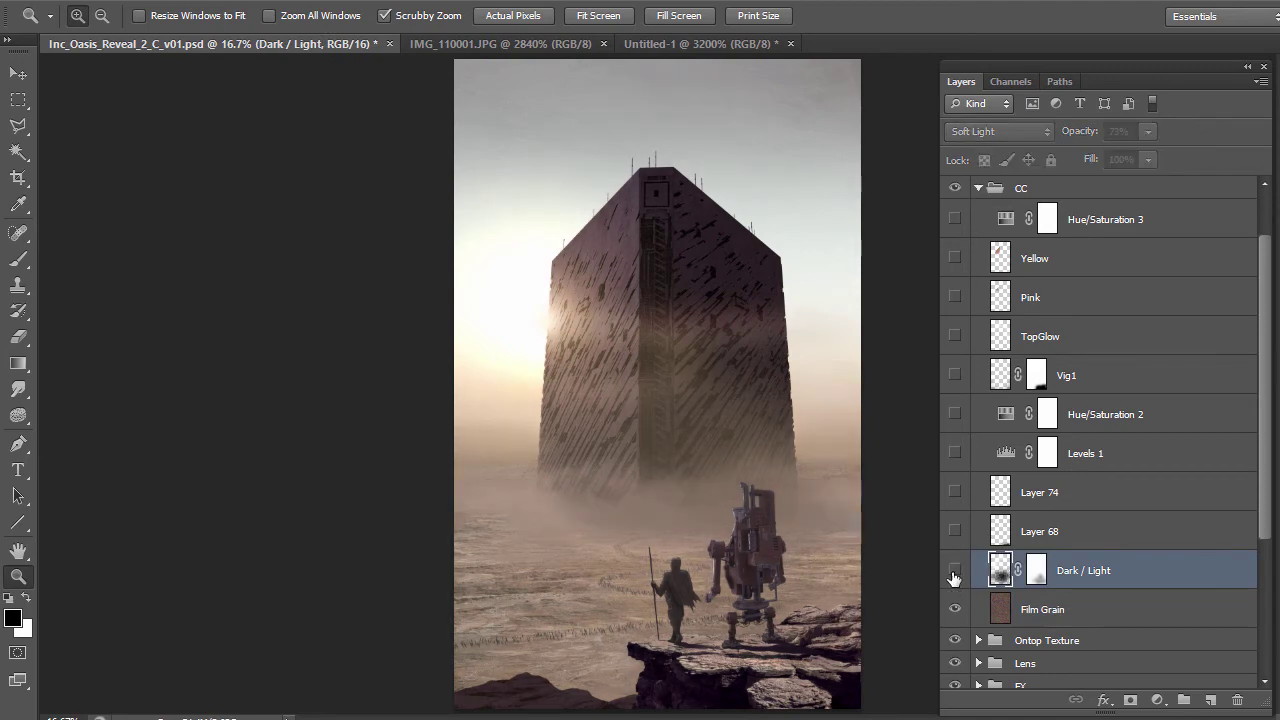
pyautogui.click(954, 572)
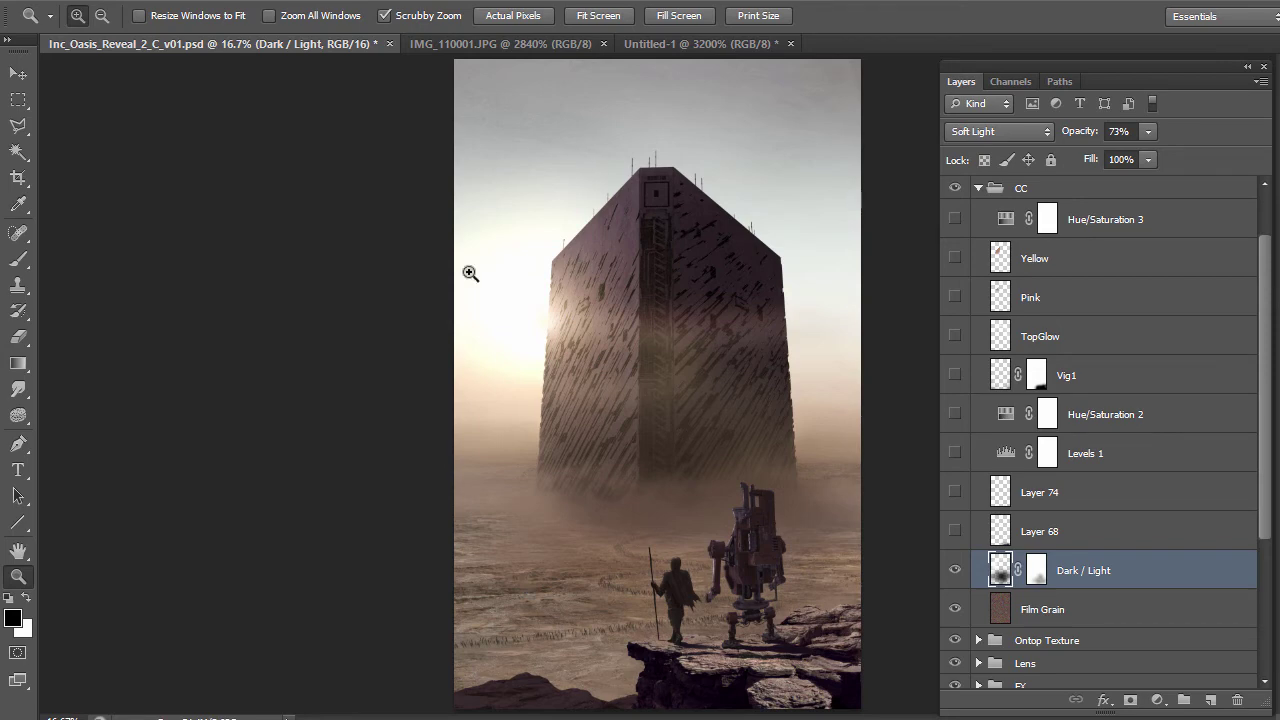
# Show Layer 68, Layer 74 and the Levels 1 adjustment in the CC group, and select Levels 1
pyautogui.click(956, 531)
pyautogui.click(955, 531)
pyautogui.click(955, 531)
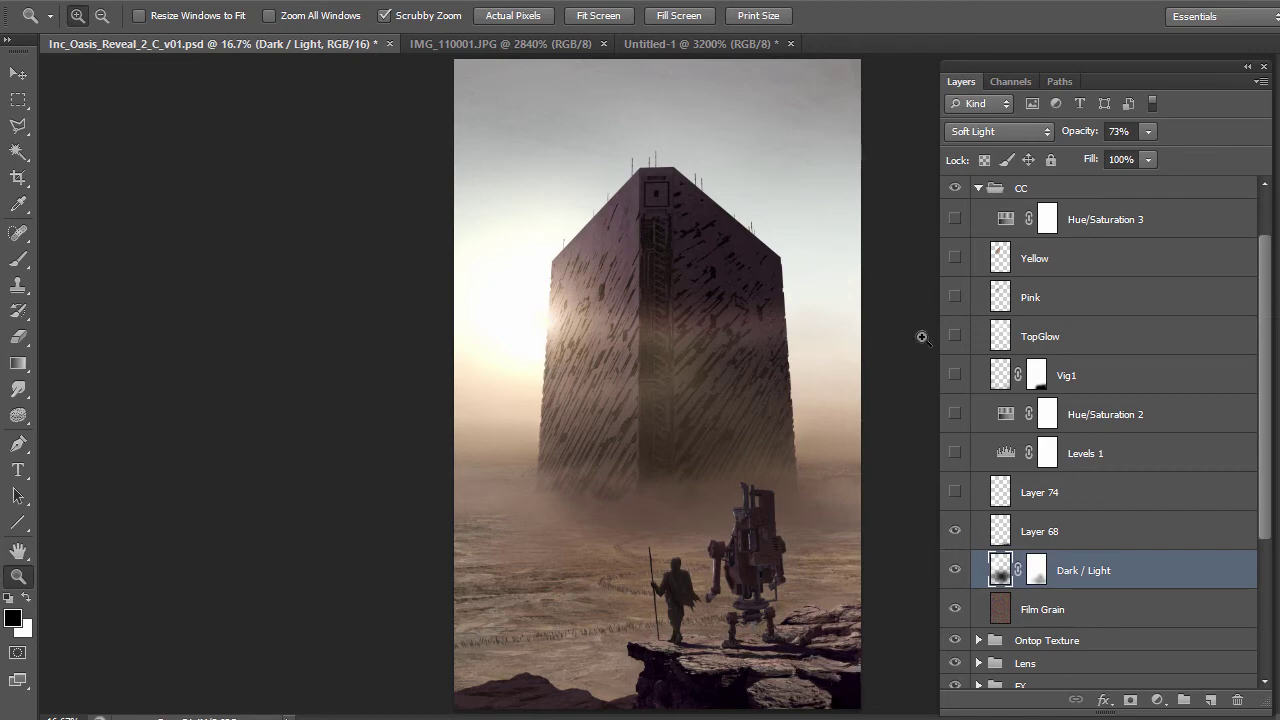
pyautogui.click(955, 453)
pyautogui.click(1003, 455)
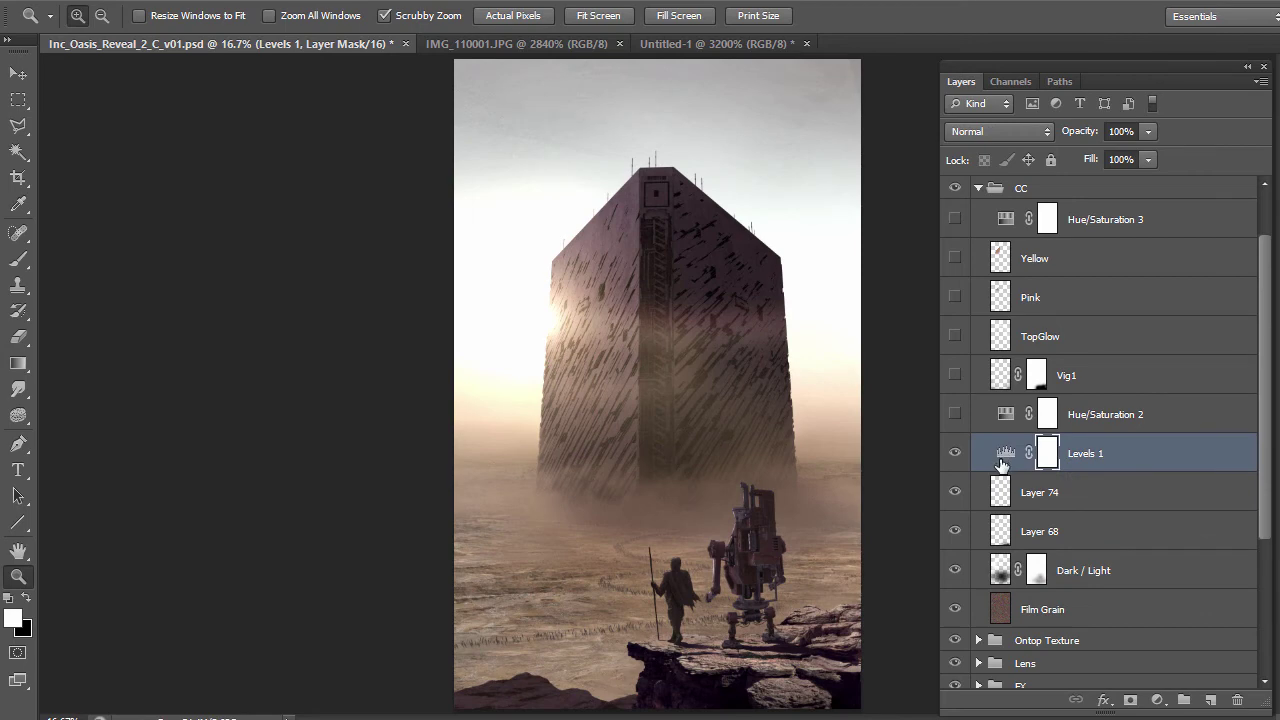
# Show the Hue/Saturation 2 adjustment, open its settings, and compare the image with and without its colorize tint
pyautogui.click(955, 414)
pyautogui.click(1005, 418)
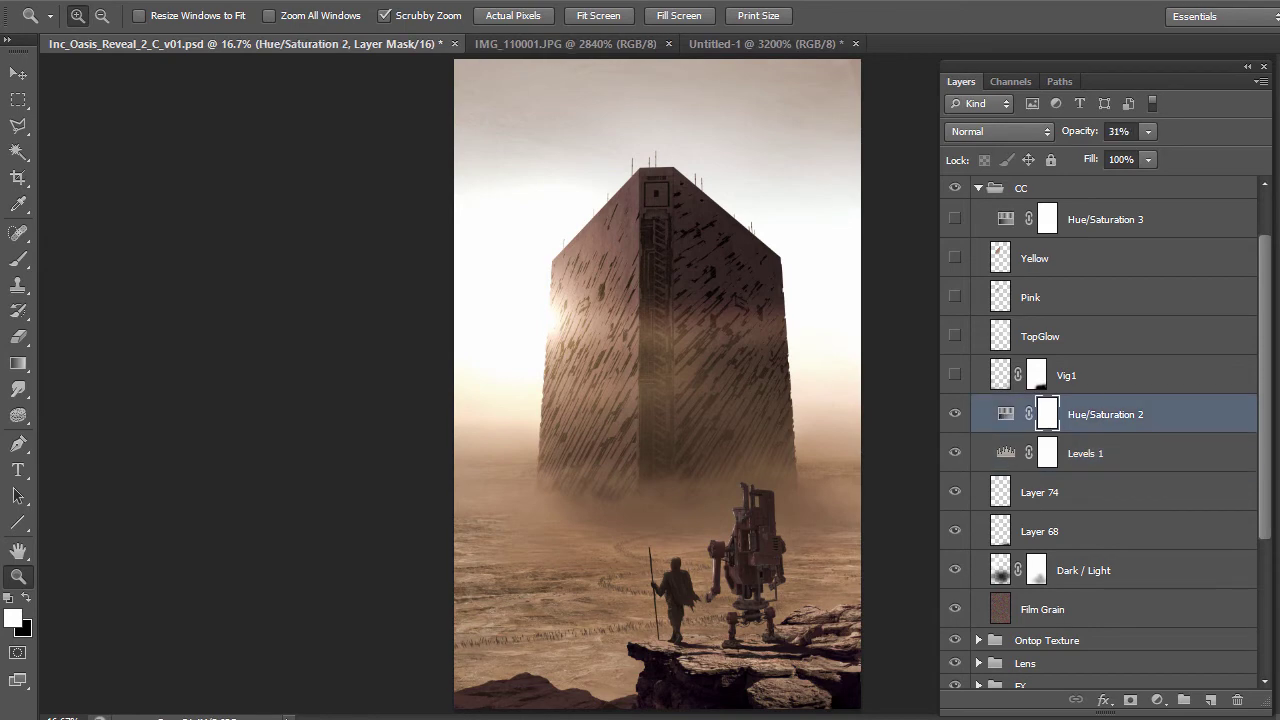
pyautogui.moveTo(104, 200); pyautogui.dragTo(64, 168)
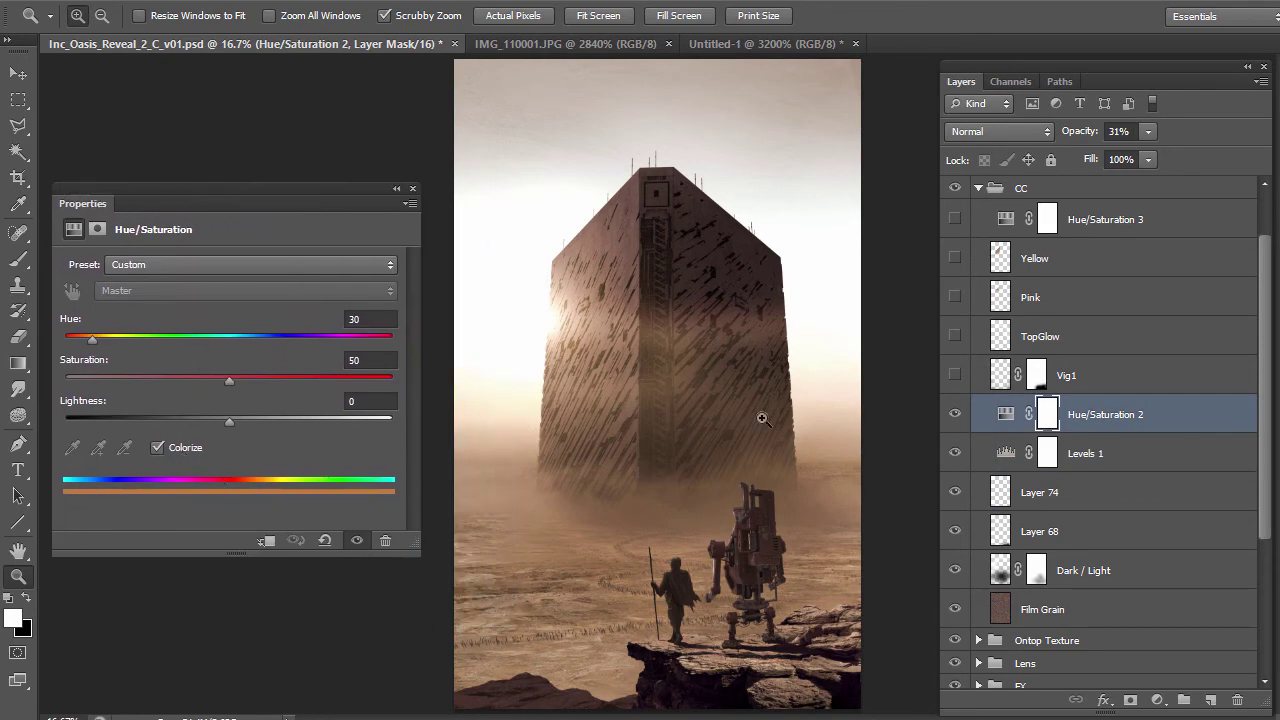
pyautogui.click(956, 414)
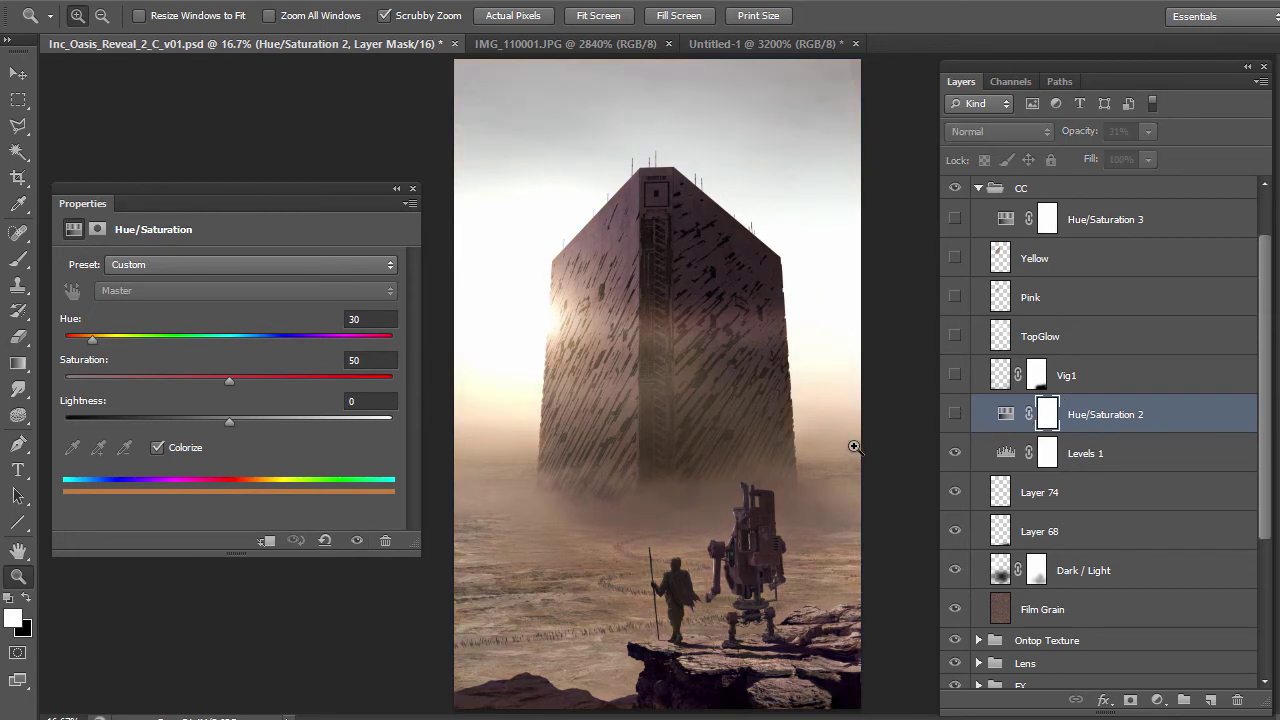
pyautogui.click(956, 414)
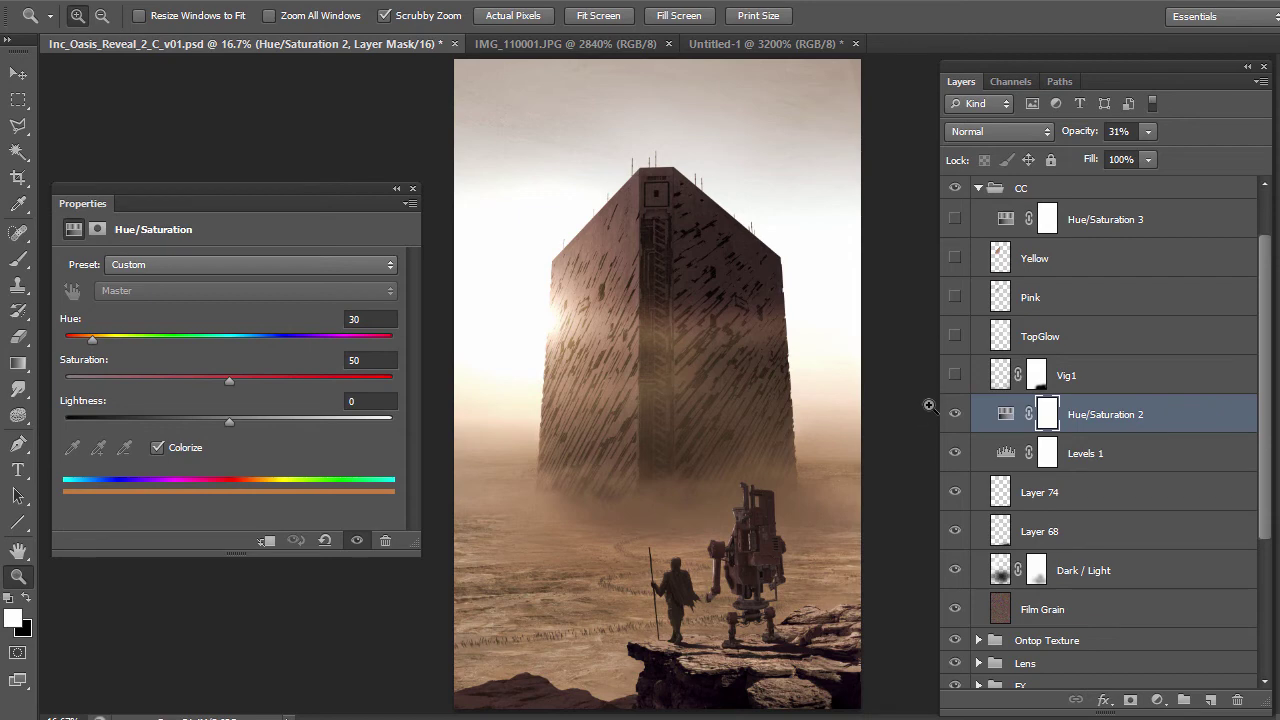
# Toggle the Vig1 layer repeatedly to compare its vignette effect, and leave it visible
pyautogui.click(955, 375)
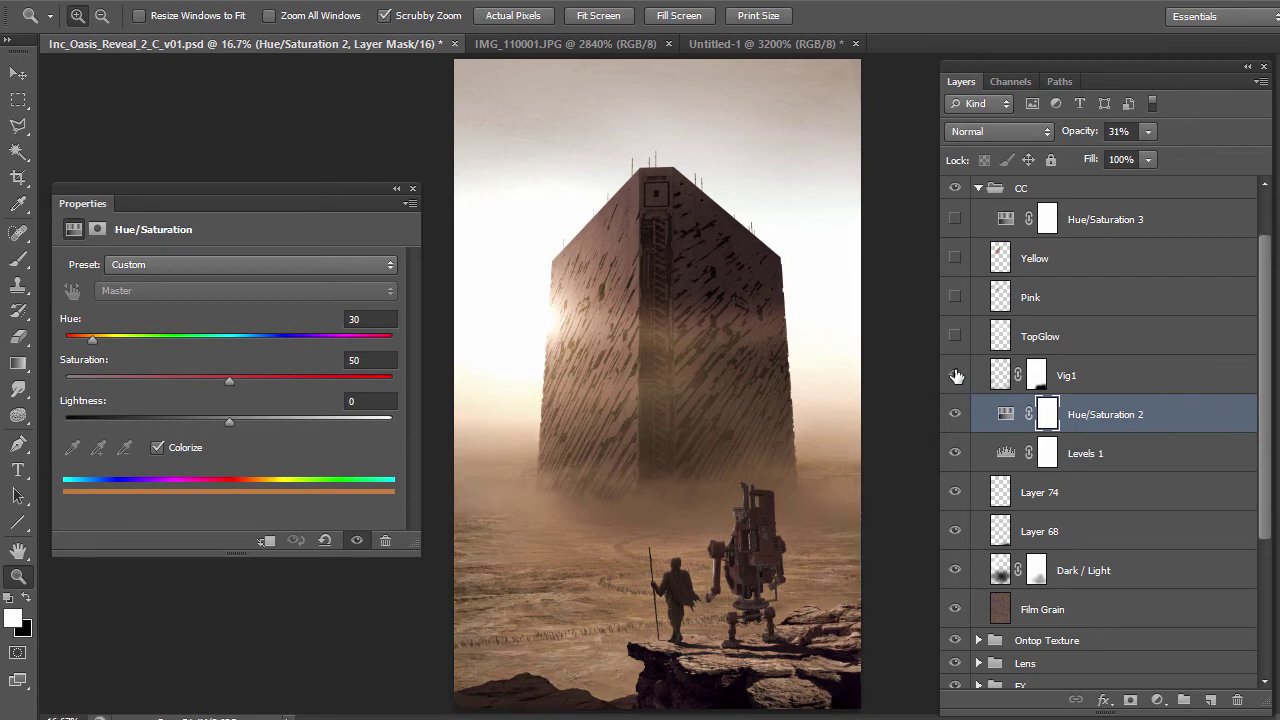
pyautogui.click(955, 375)
pyautogui.click(955, 375)
pyautogui.click(955, 374)
pyautogui.click(955, 374)
pyautogui.click(955, 374)
pyautogui.click(955, 374)
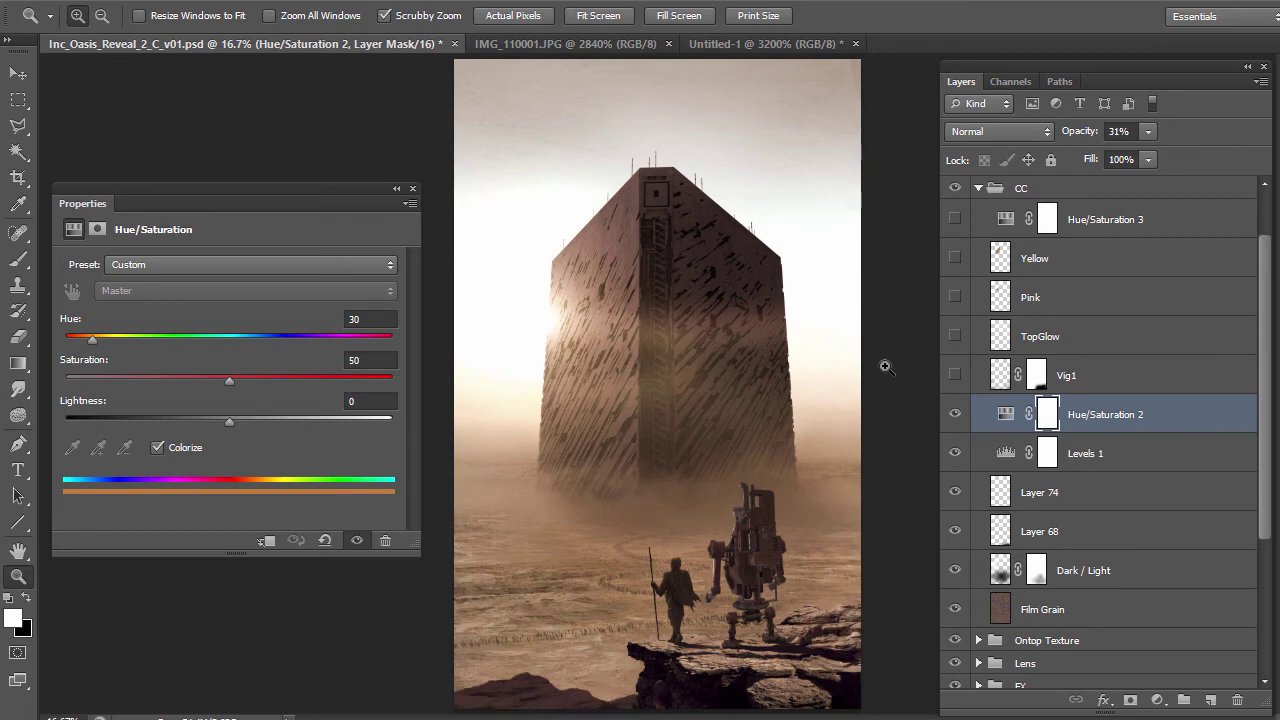
pyautogui.click(955, 374)
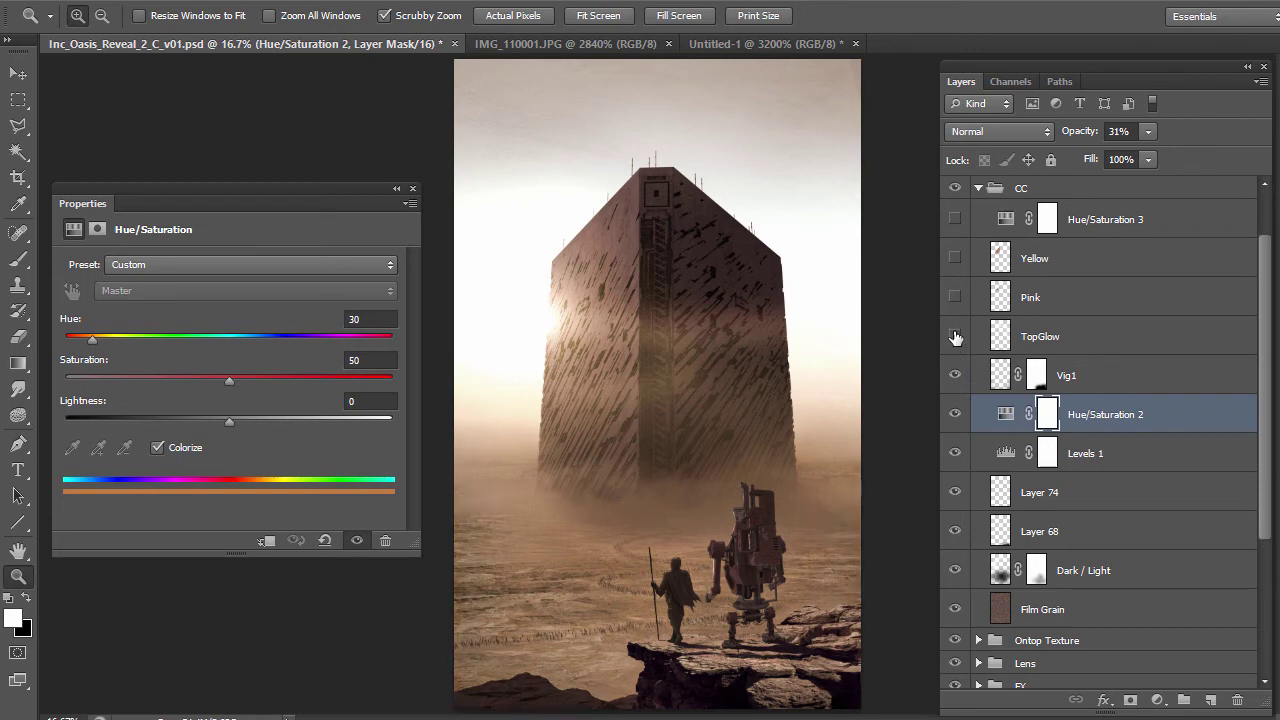
# Show the TopGlow layer, compare the image with and without it, and select it
pyautogui.click(955, 337)
pyautogui.click(955, 340)
pyautogui.click(955, 340)
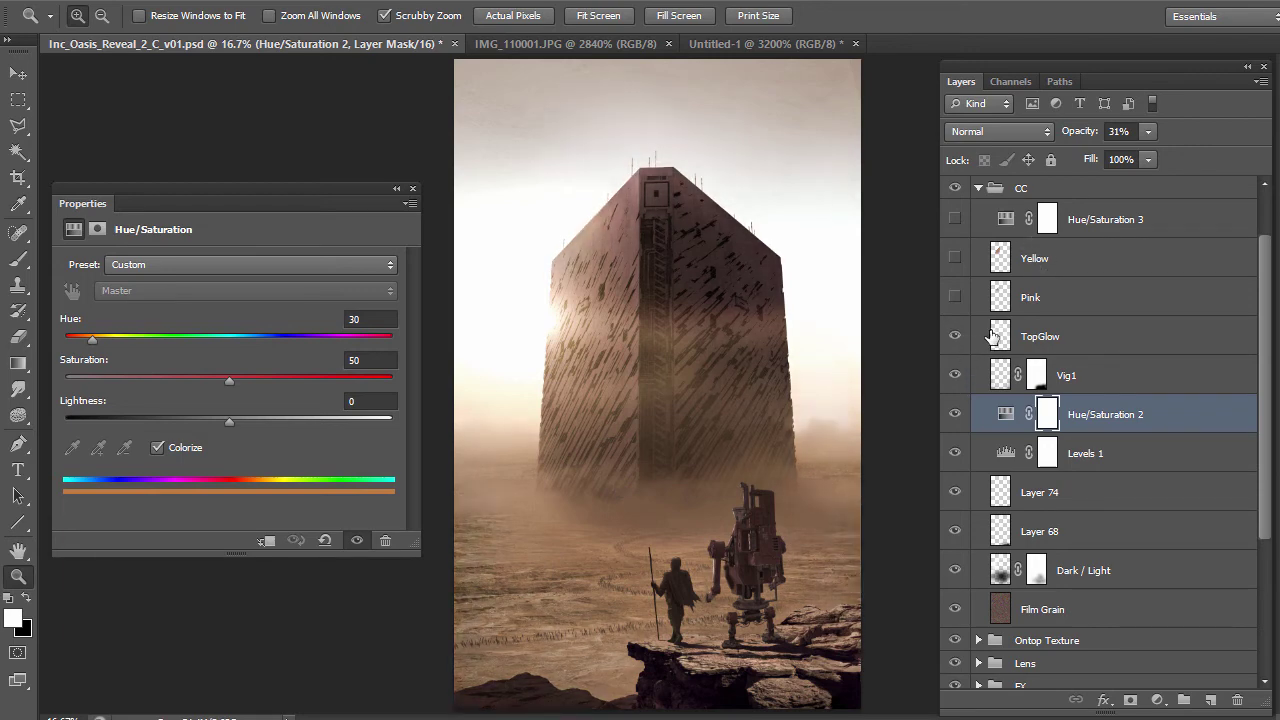
pyautogui.click(999, 343)
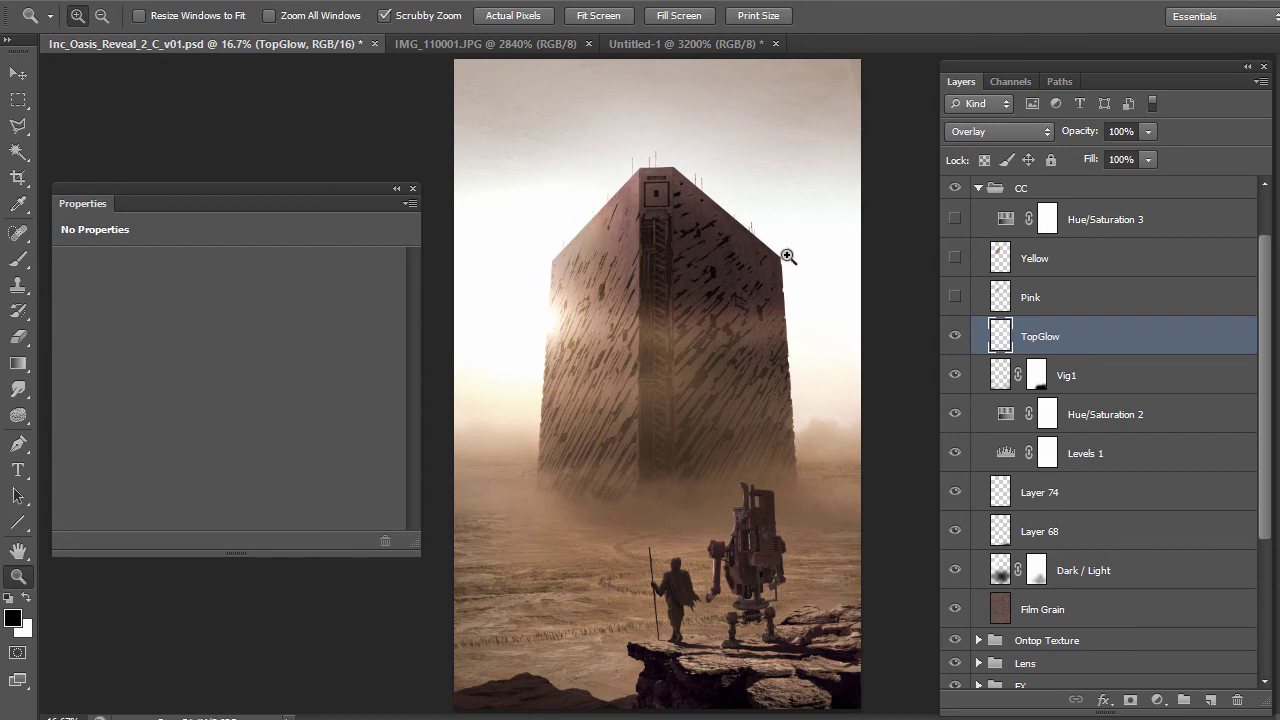
# Show and select the Pink color layer, comparing its tint on the building's upper face up close
pyautogui.click(955, 298)
pyautogui.click(1000, 305)
pyautogui.click(586, 213)
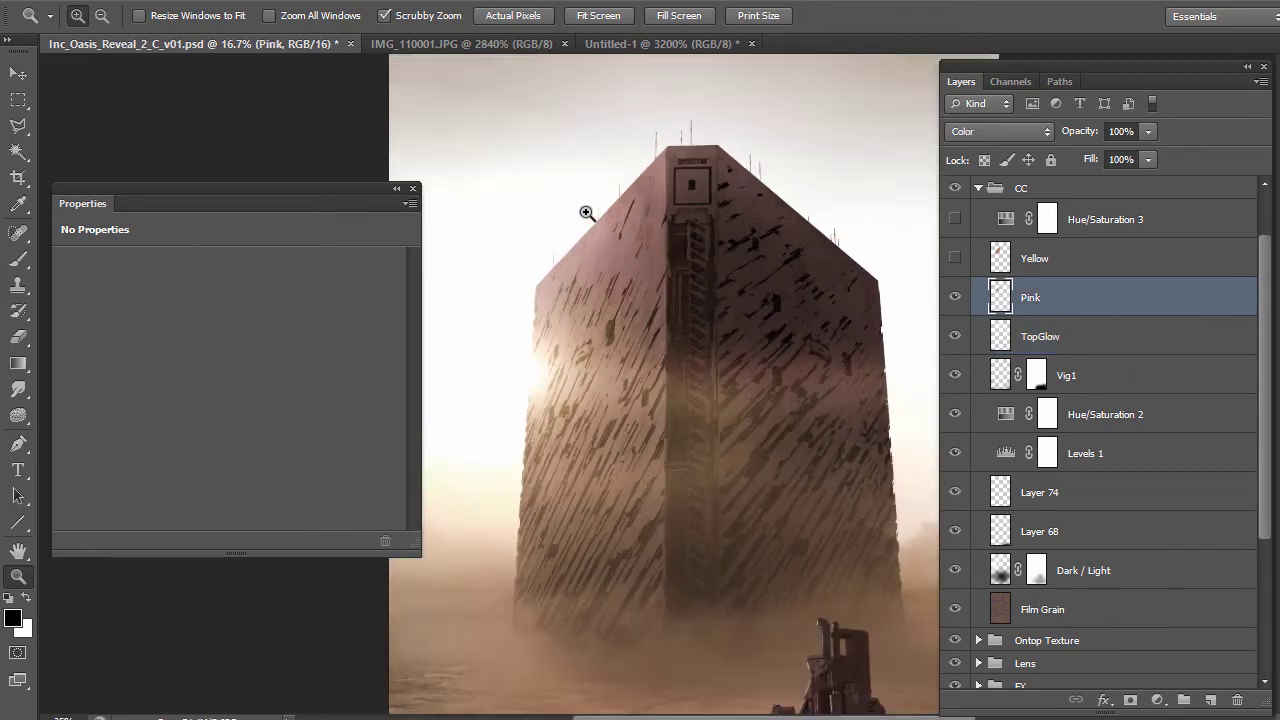
pyautogui.moveTo(586, 213); pyautogui.dragTo(741, 258)
pyautogui.click(953, 300)
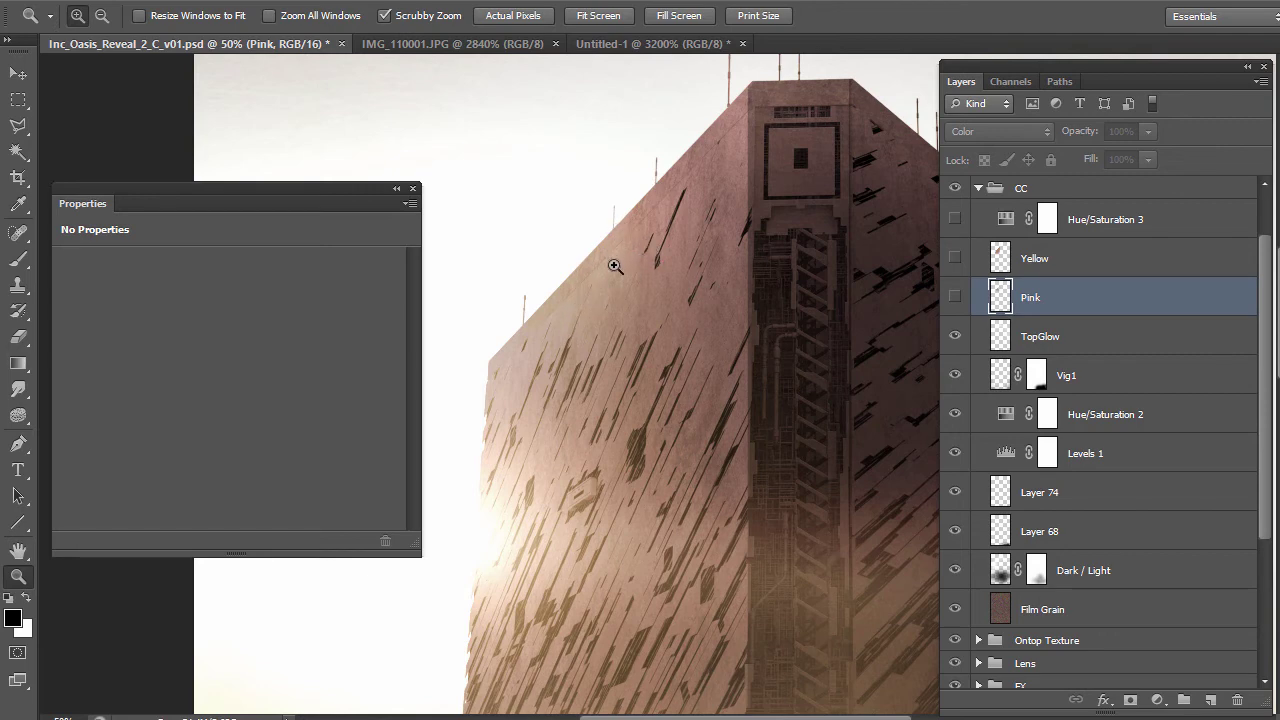
pyautogui.click(955, 296)
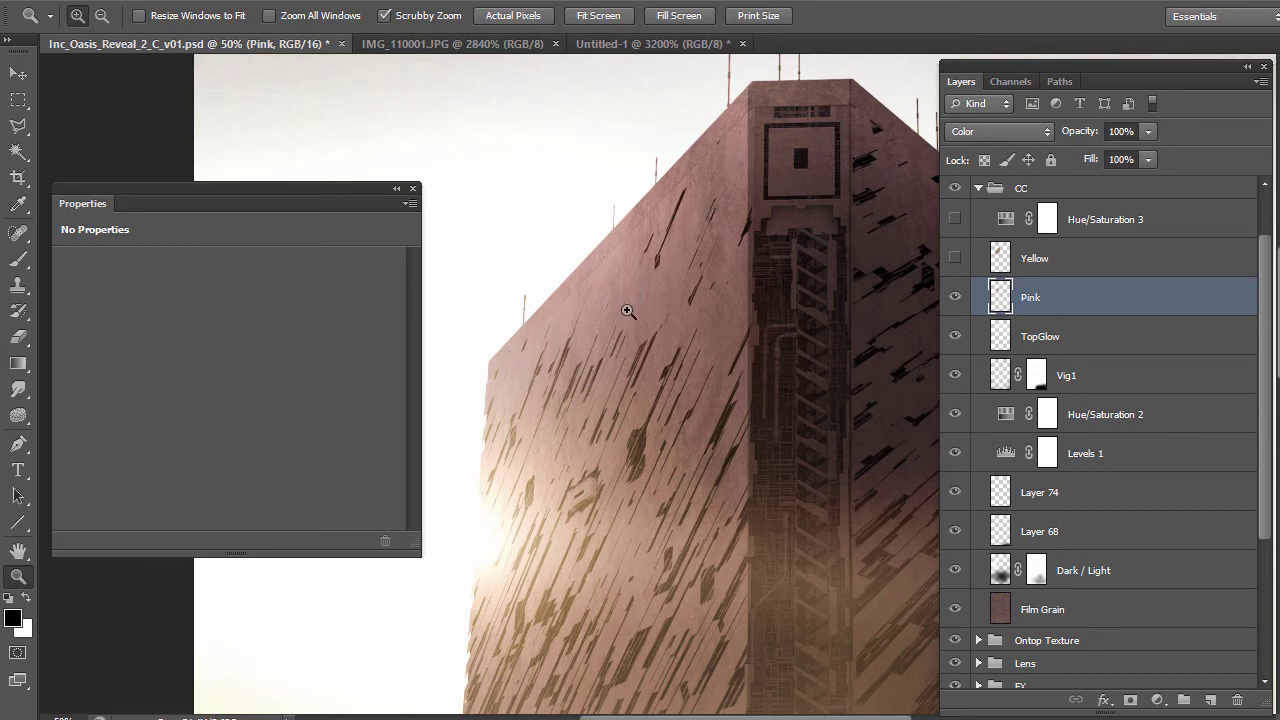
pyautogui.click(954, 297)
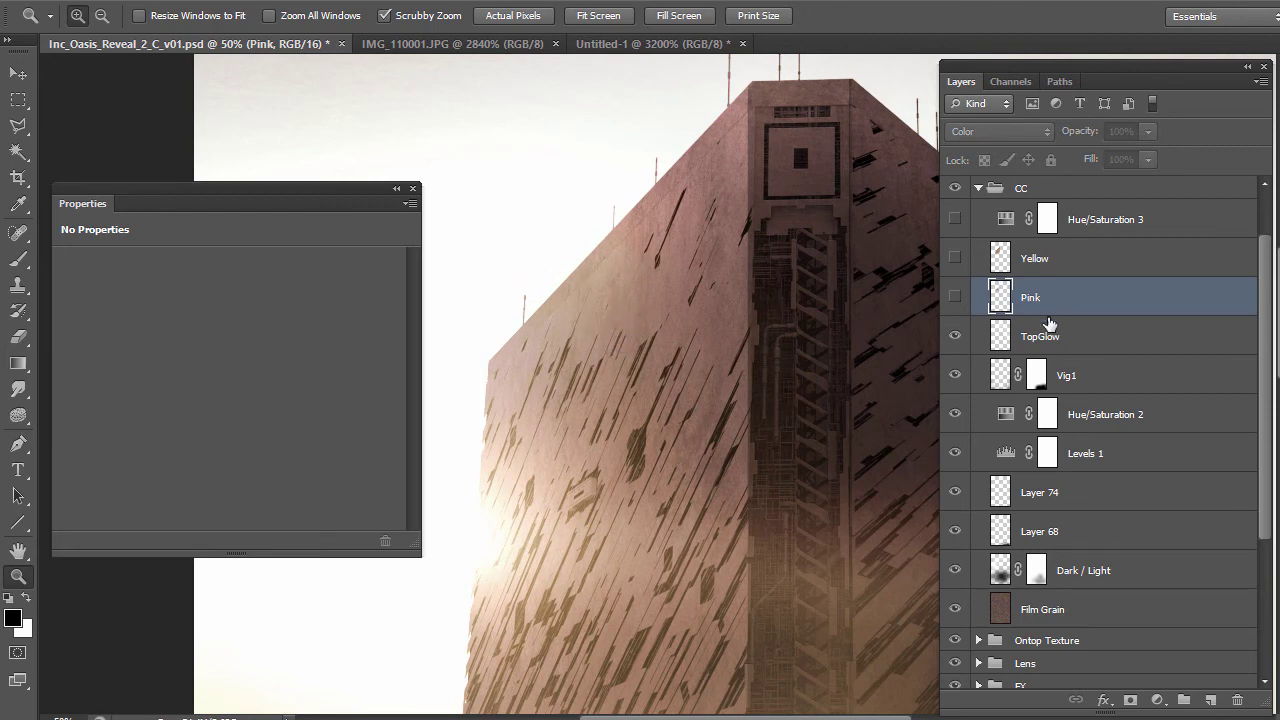
pyautogui.click(955, 297)
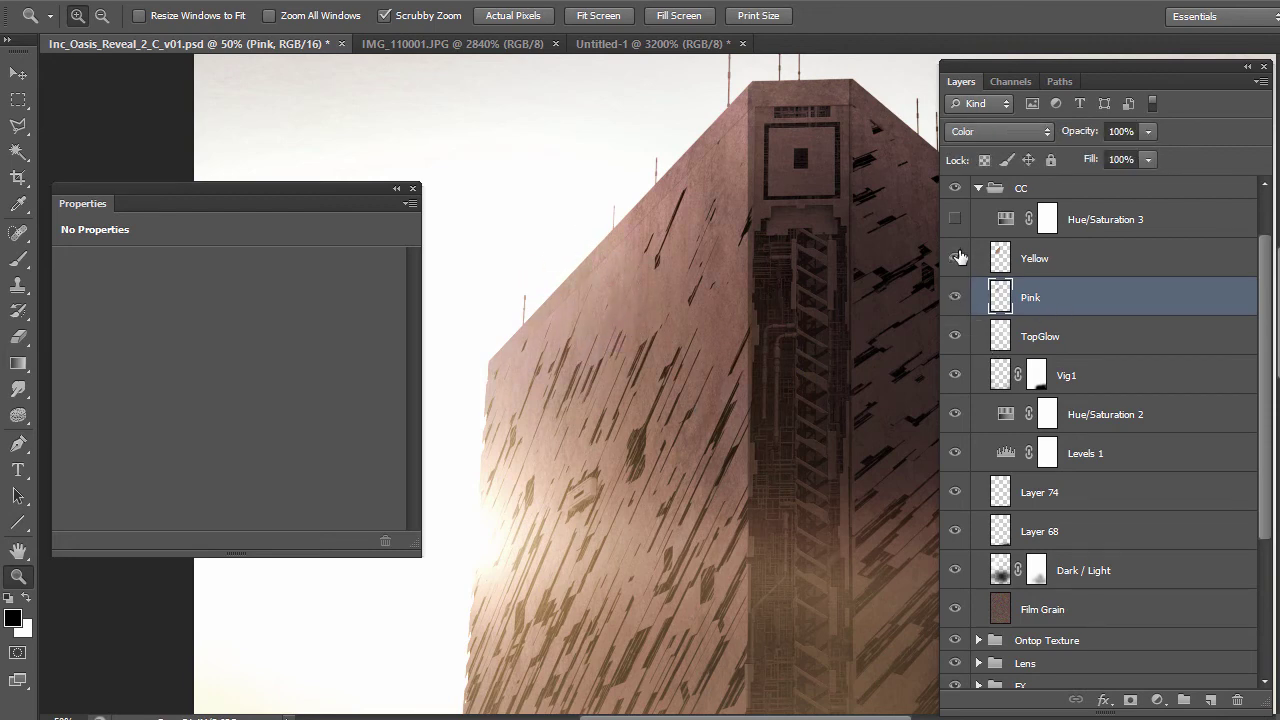
# Show and select the Yellow color layer, and compare the building with and without it
pyautogui.click(956, 258)
pyautogui.click(993, 262)
pyautogui.click(956, 258)
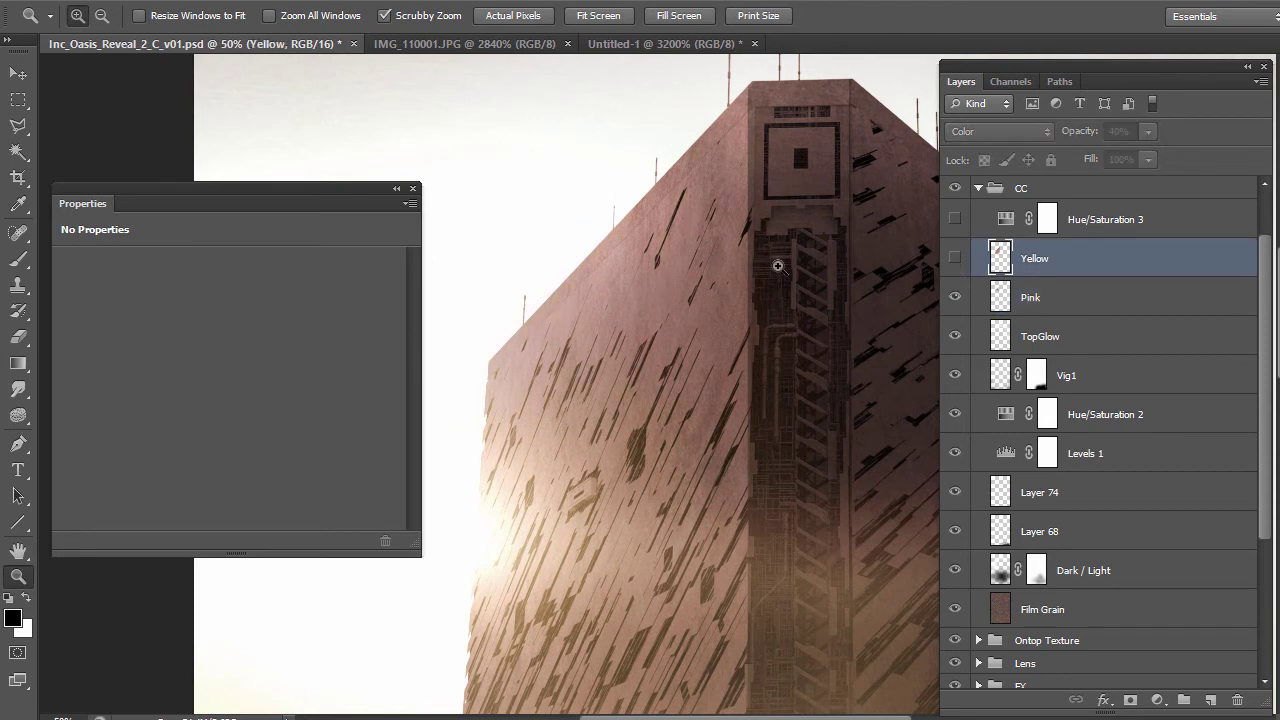
pyautogui.click(955, 258)
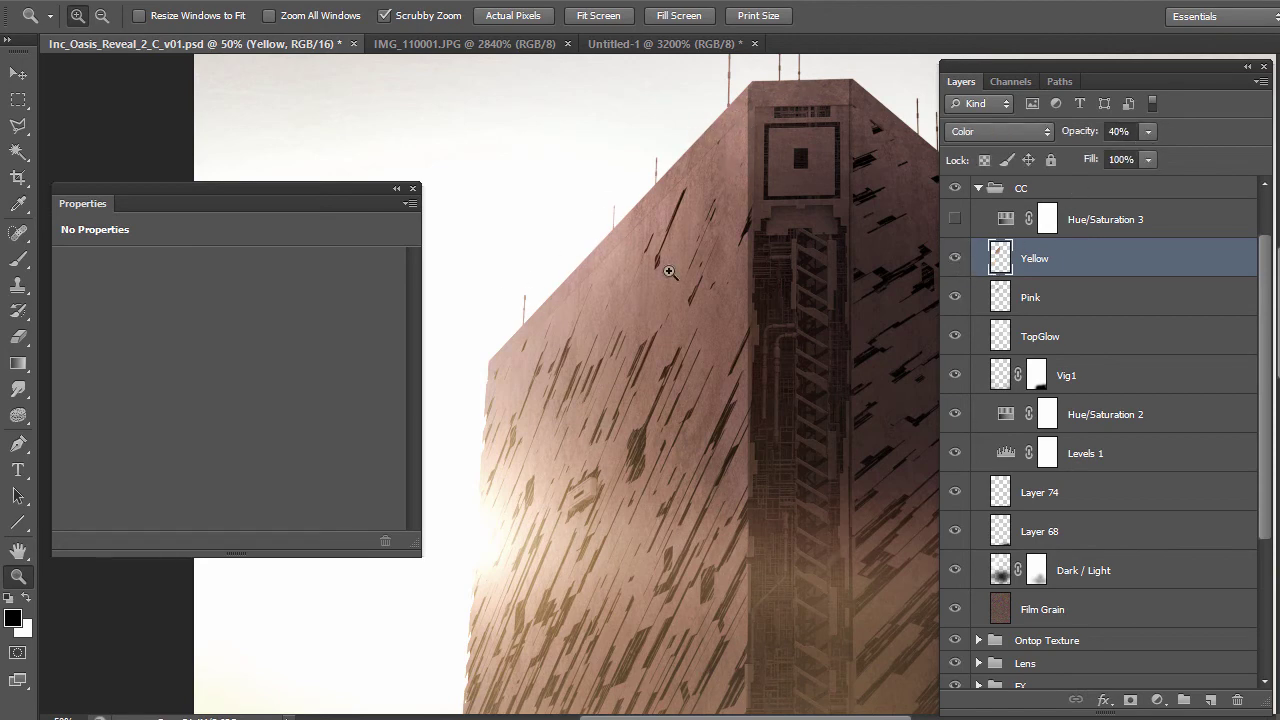
pyautogui.keyDown('alt'); pyautogui.click(655, 312); pyautogui.keyUp('alt')
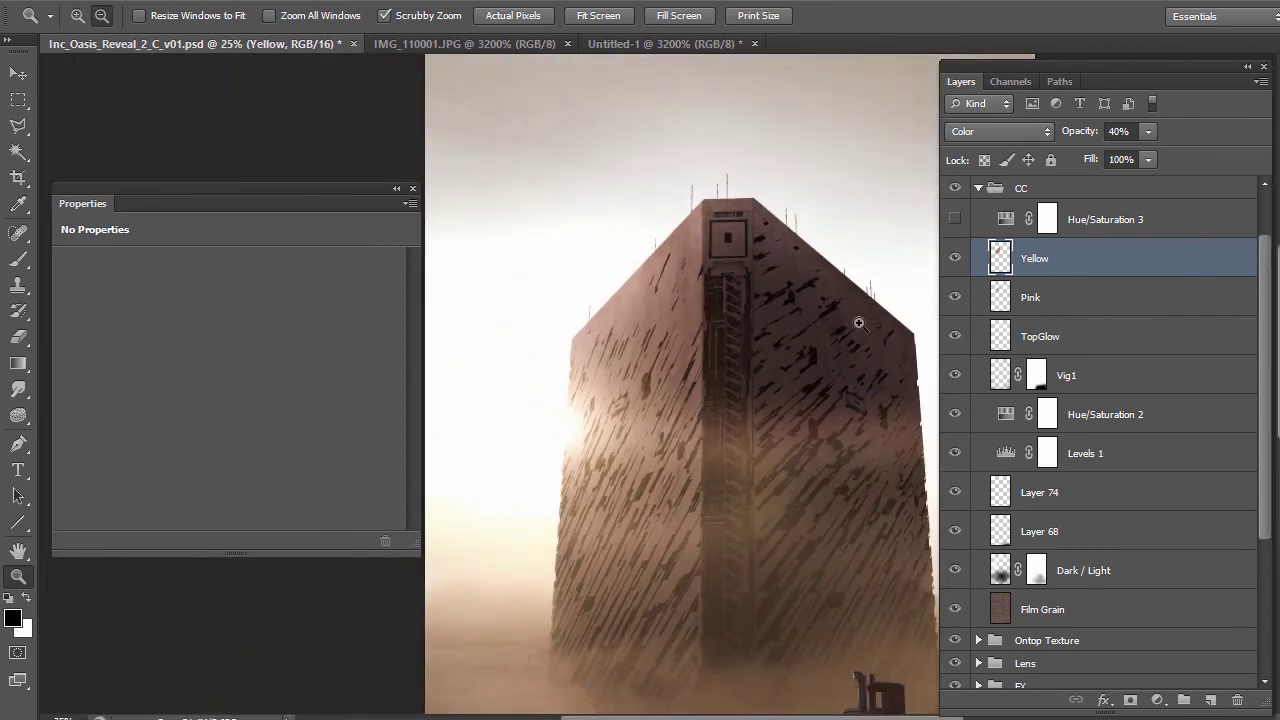
# Show the Hue/Saturation 3 layer, view its effect on the whole image, and open its adjustment settings
pyautogui.click(955, 219)
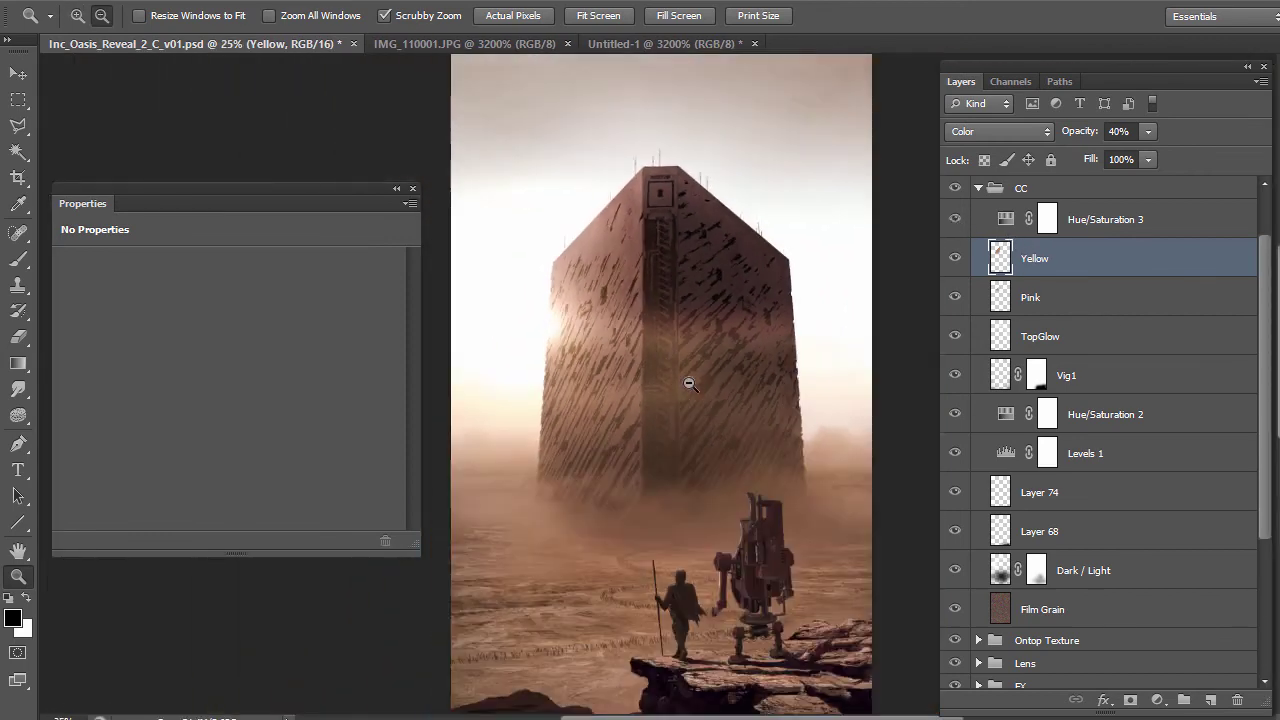
pyautogui.keyDown('alt'); pyautogui.click(689, 383); pyautogui.keyUp('alt')
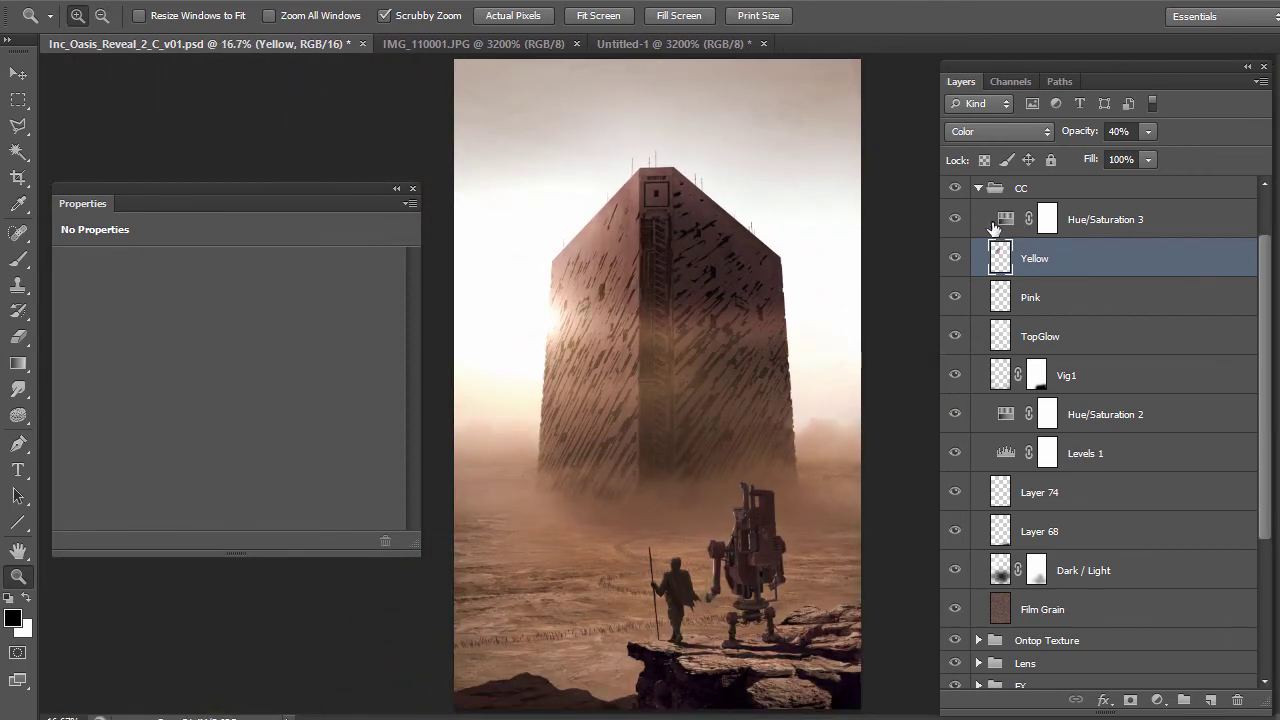
pyautogui.click(1005, 220)
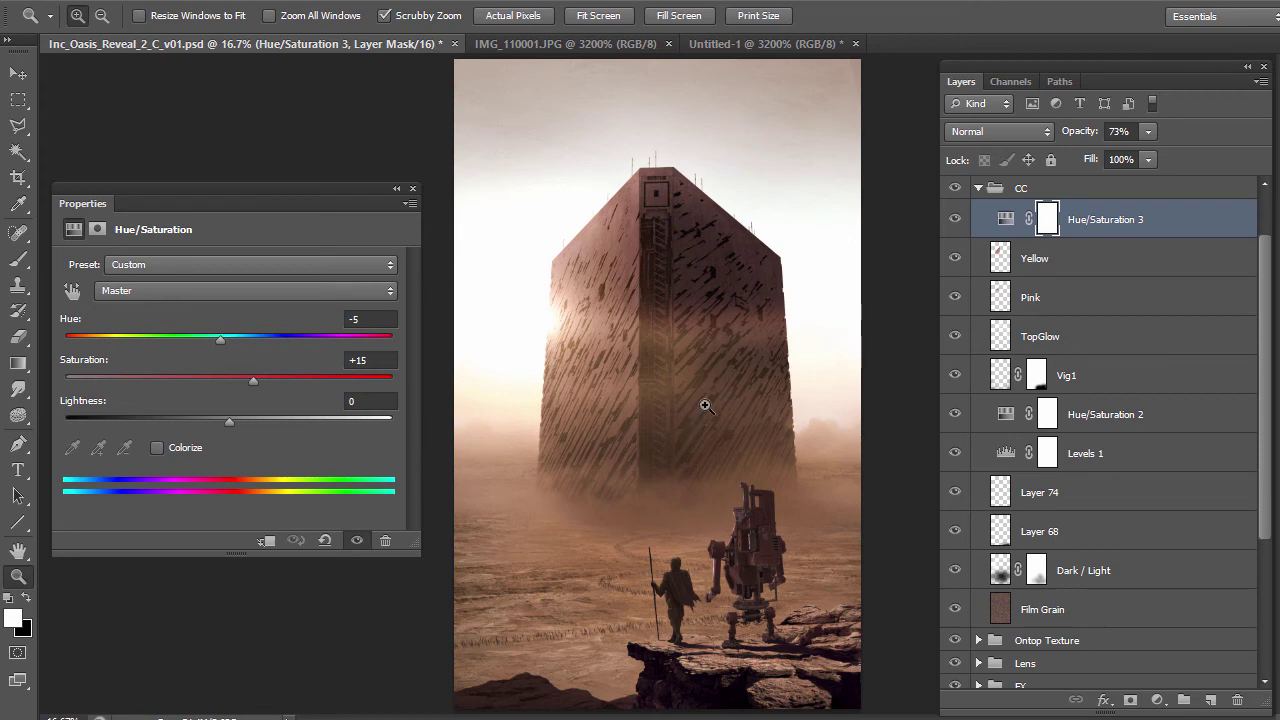
# Collapse the CC group, expand the Final group, and compare the image with and without Final
pyautogui.click(978, 188)
pyautogui.click(955, 234)
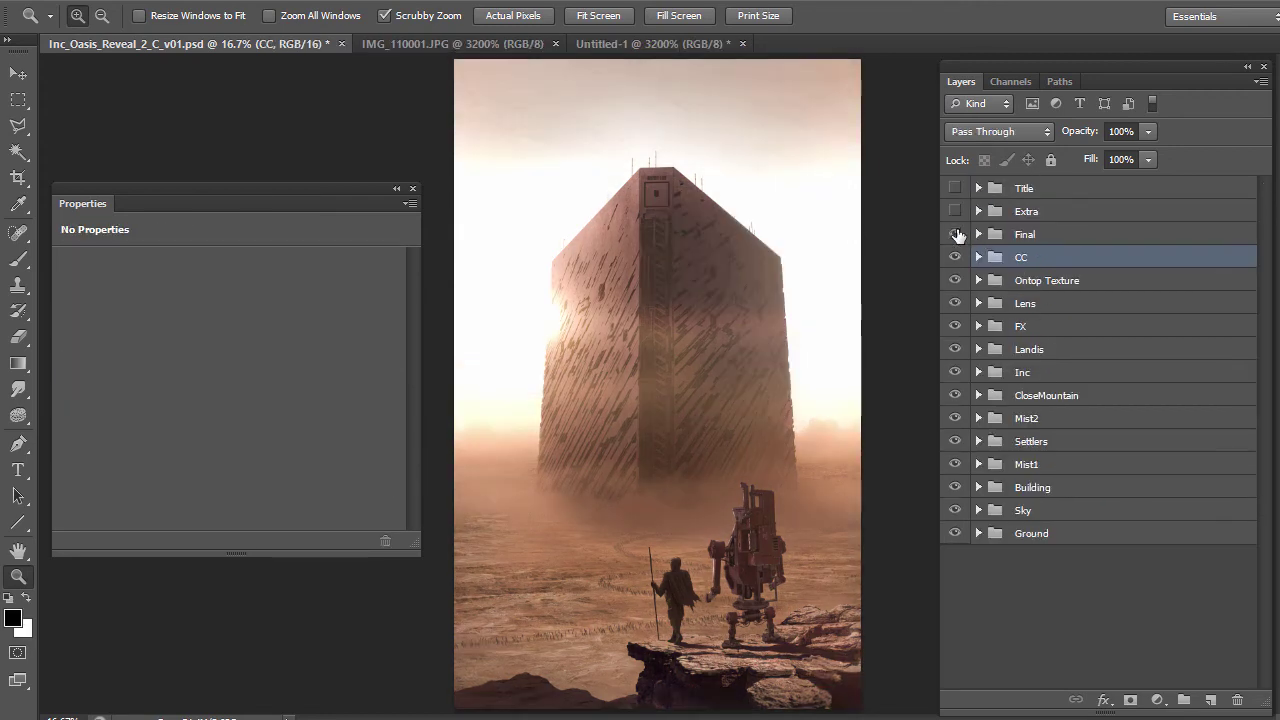
pyautogui.click(978, 236)
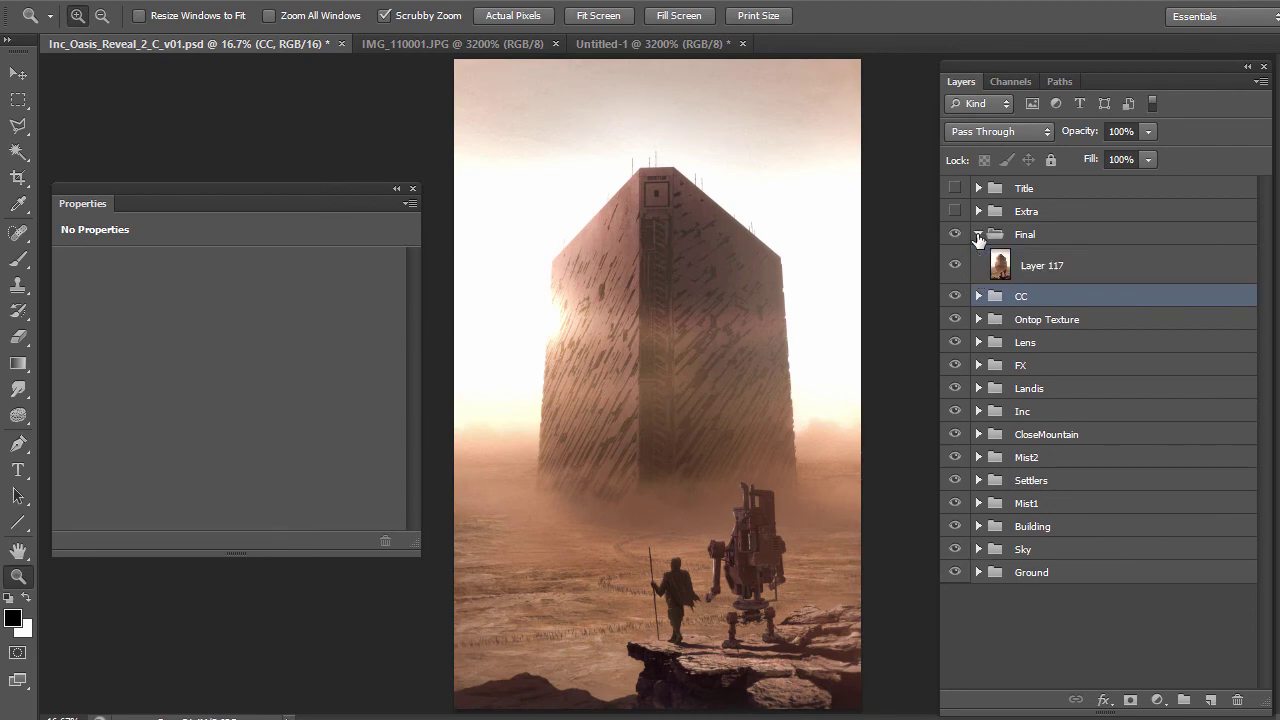
pyautogui.click(978, 236)
pyautogui.click(954, 234)
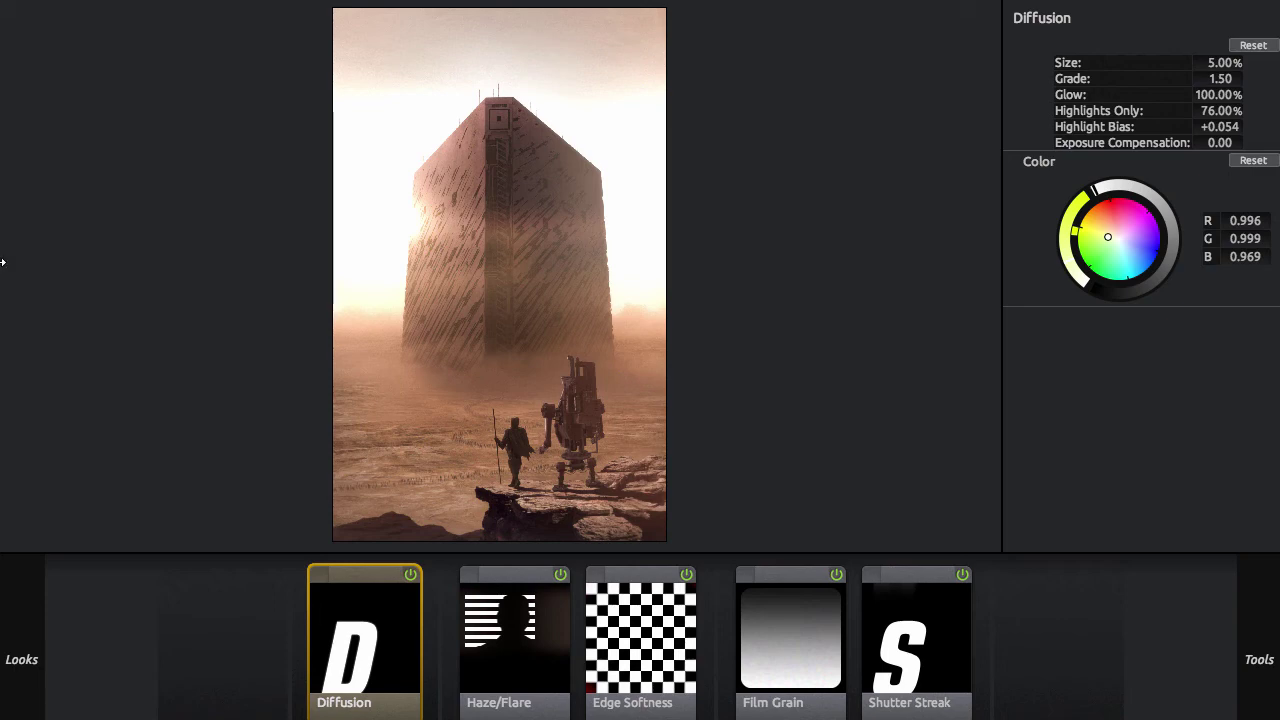
# Switch to the Looks plug-in and browse its preset looks and Matte tools
pyautogui.moveTo(21, 659)
pyautogui.scroll(3, 205, 242)
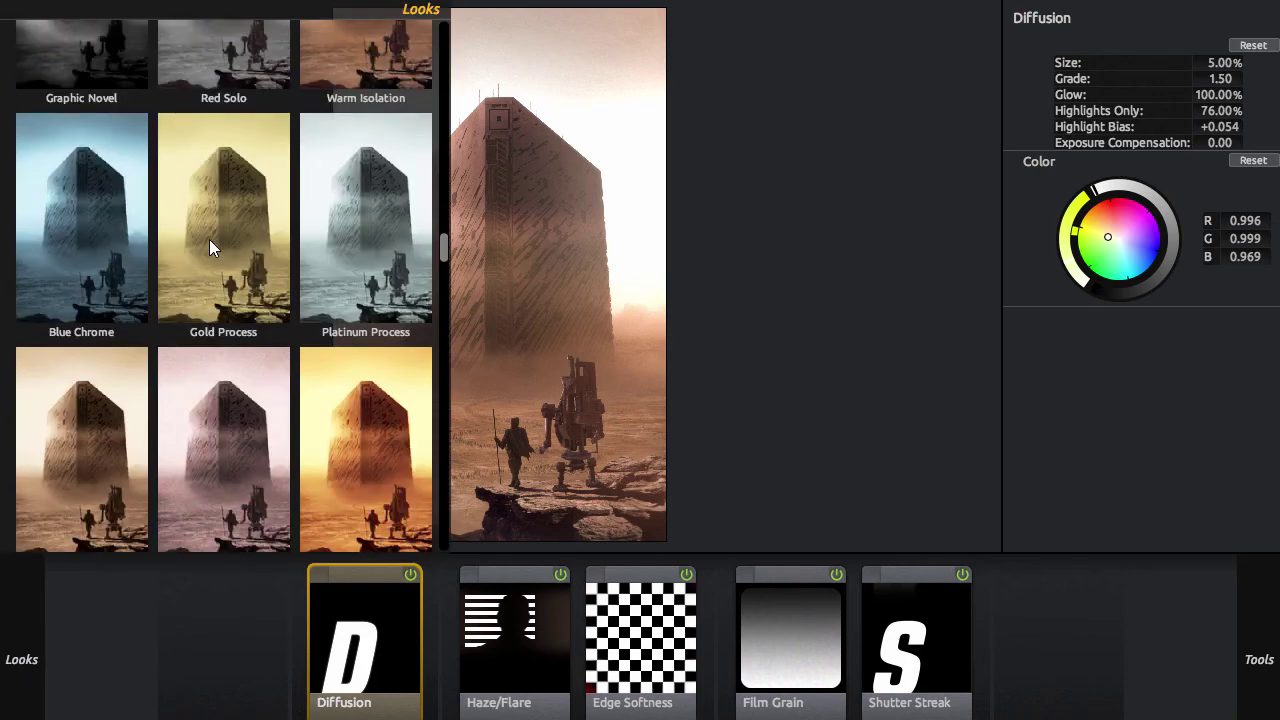
pyautogui.scroll(5, 210, 239)
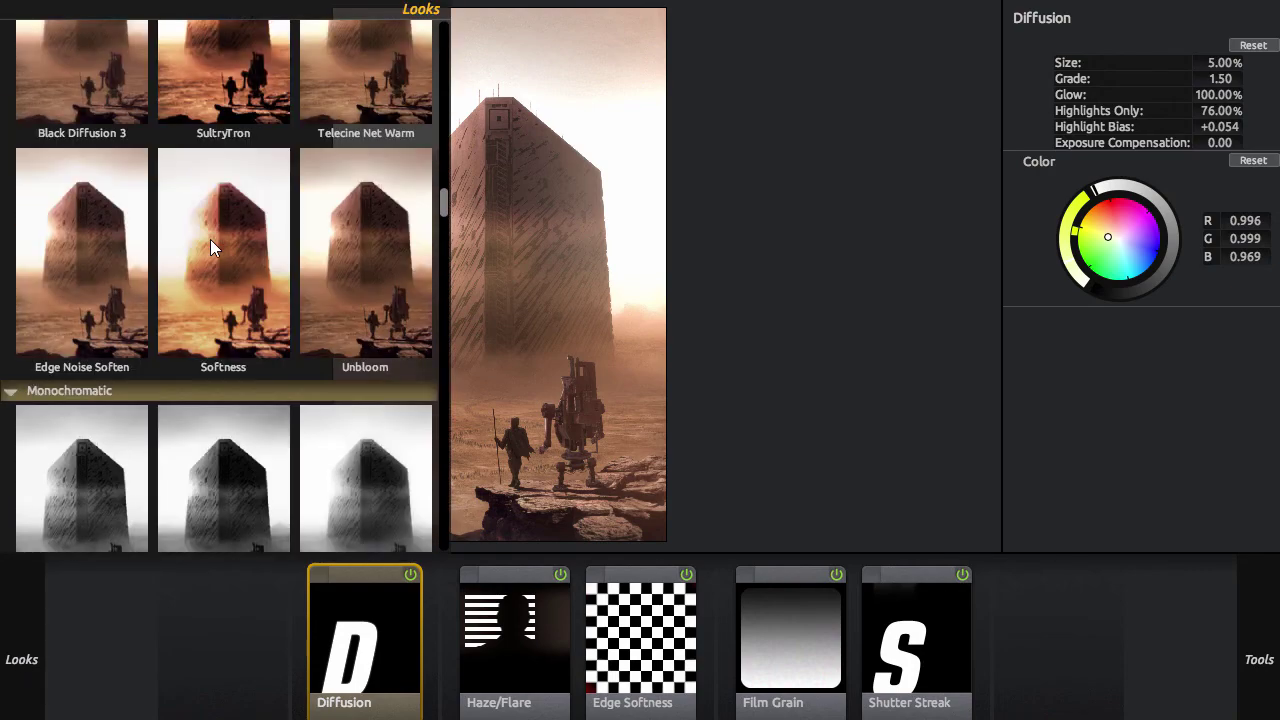
pyautogui.scroll(5, 210, 239)
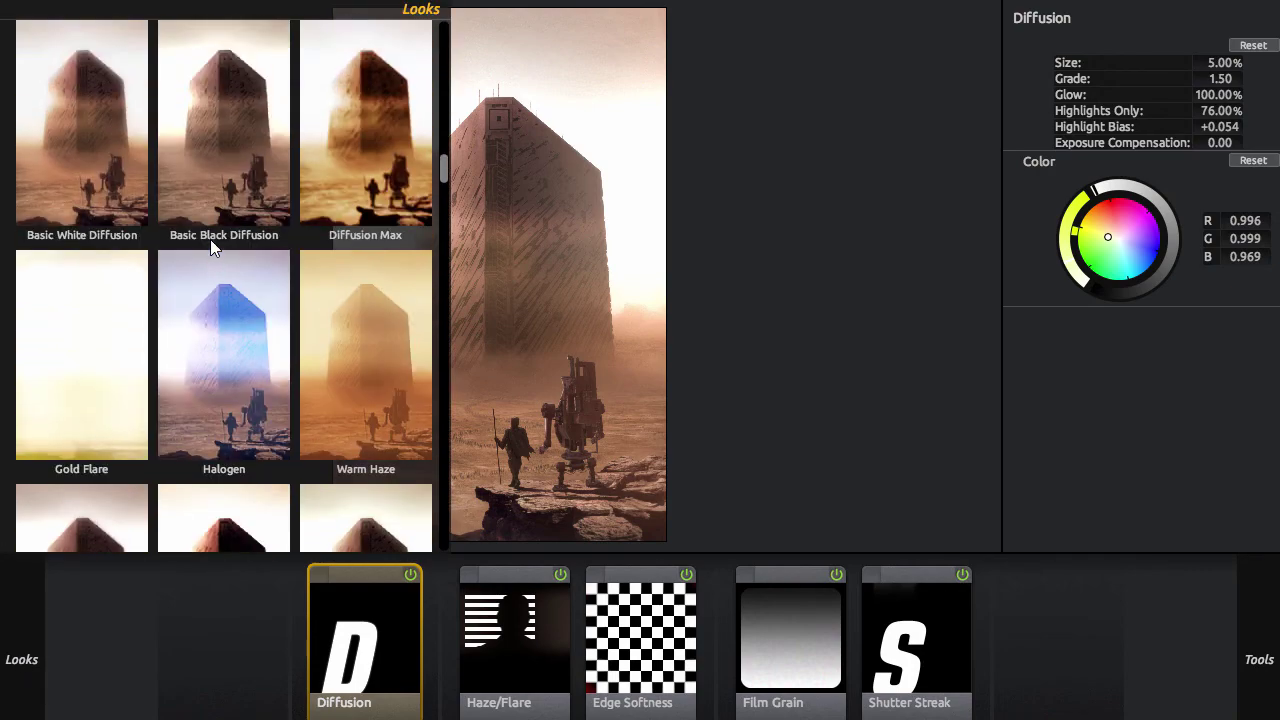
pyautogui.scroll(4, 210, 239)
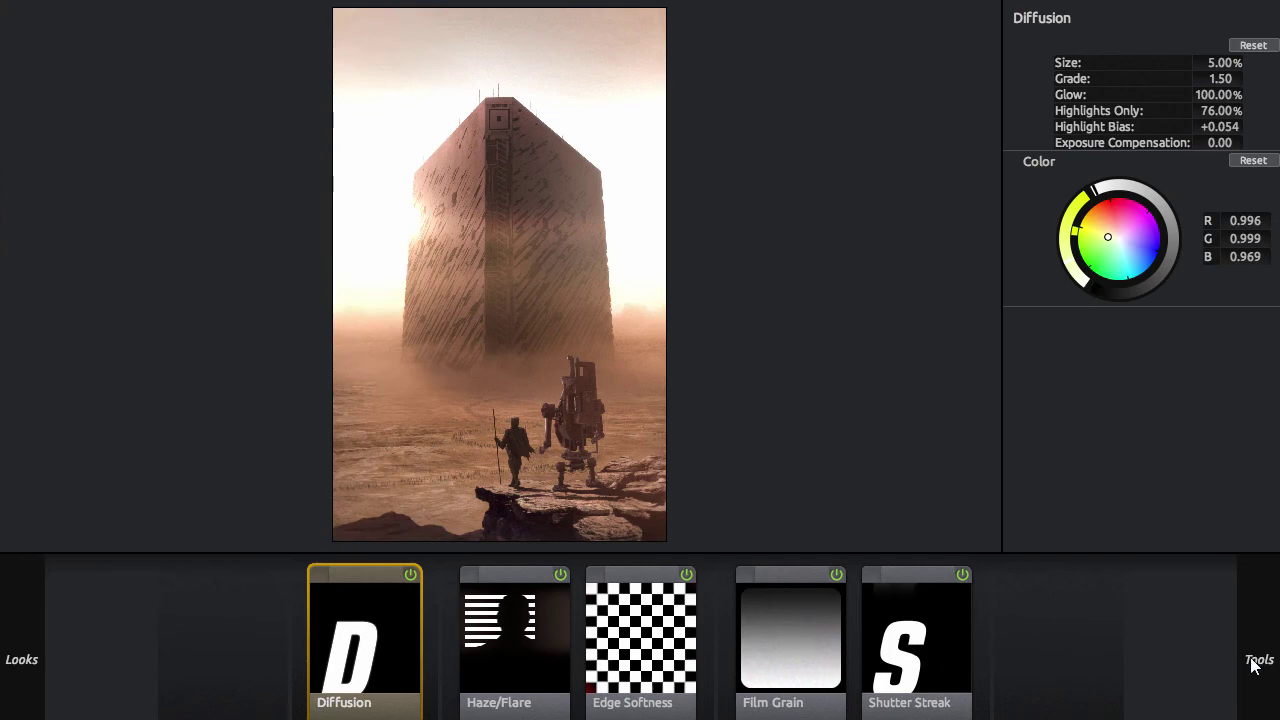
pyautogui.moveTo(1255, 660)
pyautogui.scroll(-5, 967, 234)
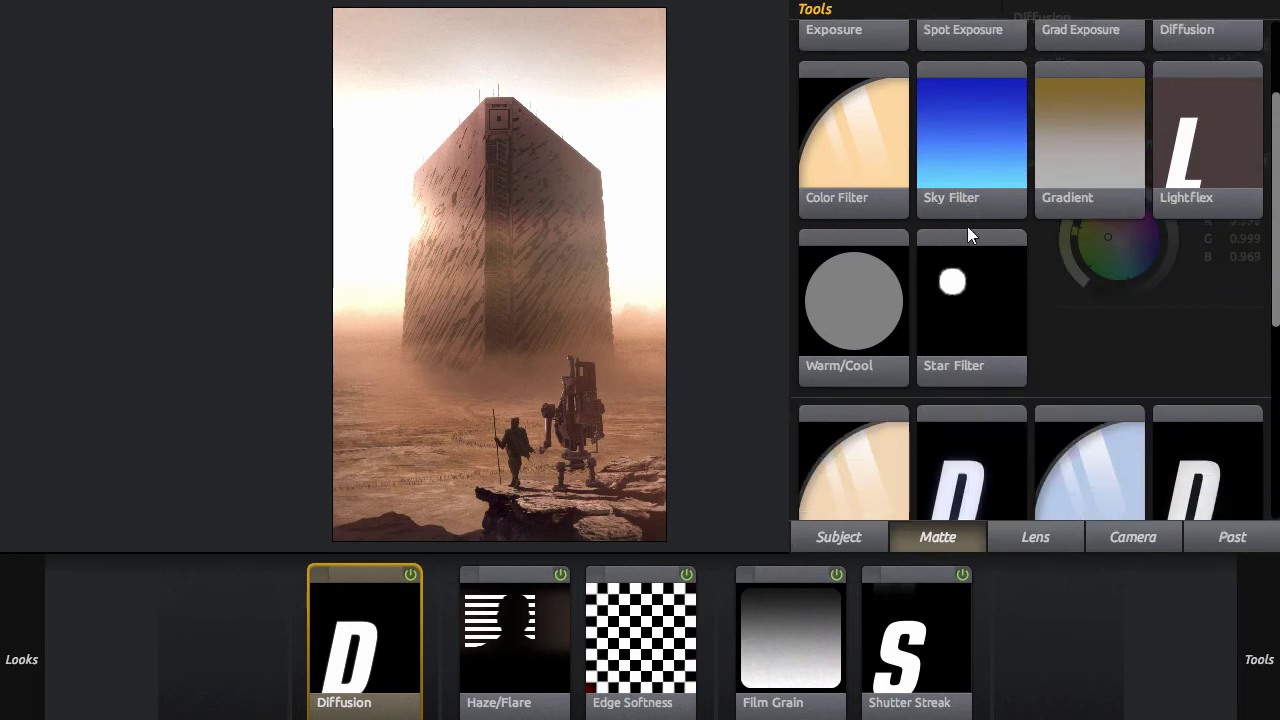
pyautogui.moveTo(24, 588)
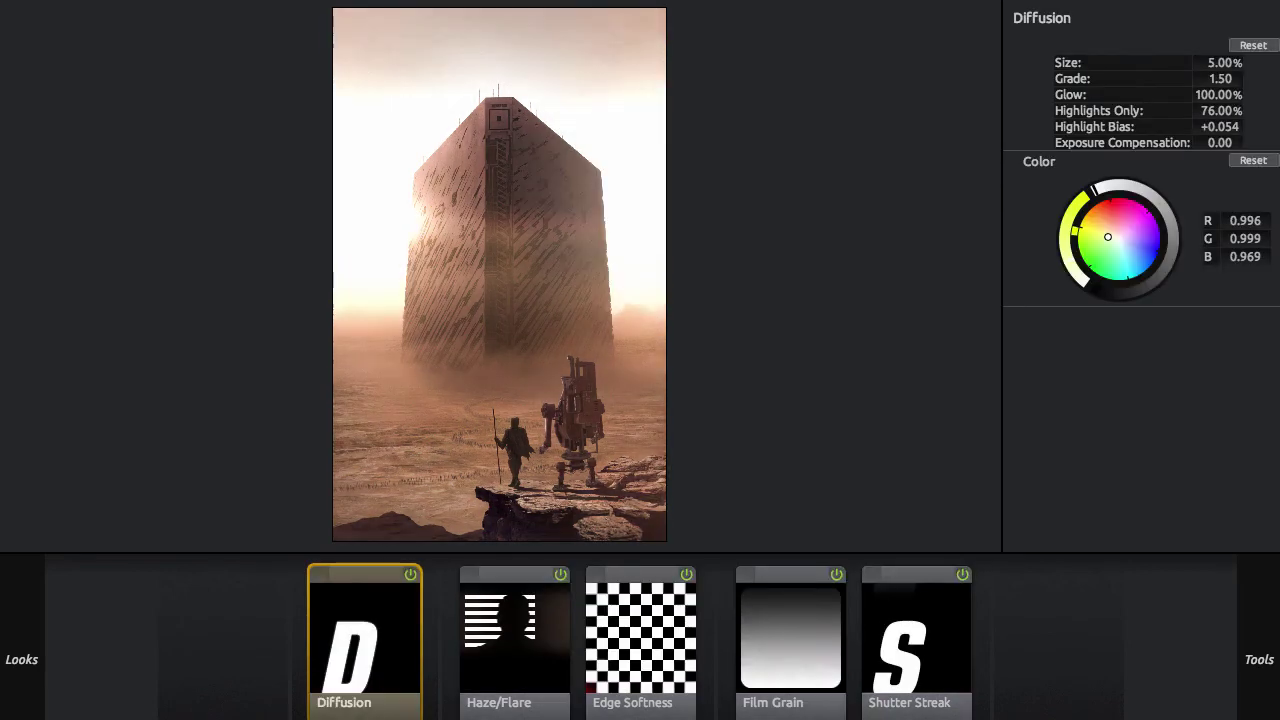
# Turn off the Diffusion, Haze/Flare, Edge Softness, Film Grain and Shutter Streak effects
pyautogui.click(412, 573)
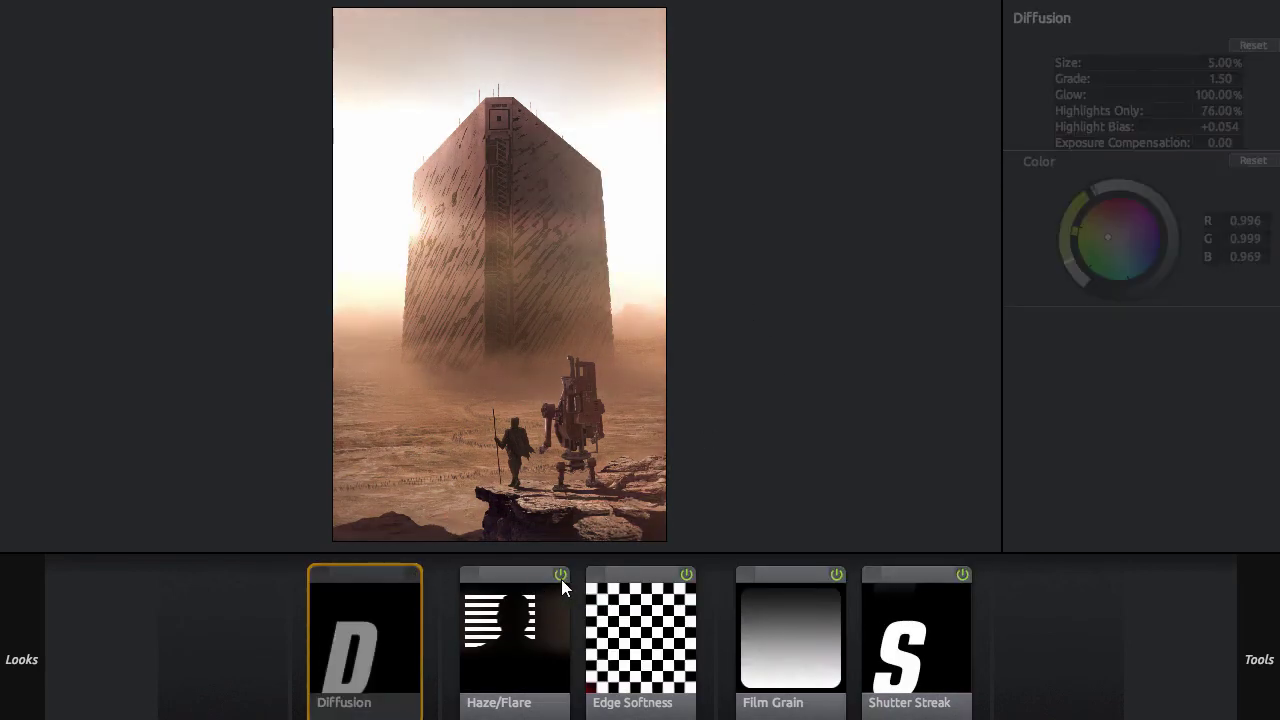
pyautogui.click(561, 574)
pyautogui.click(686, 574)
pyautogui.click(838, 576)
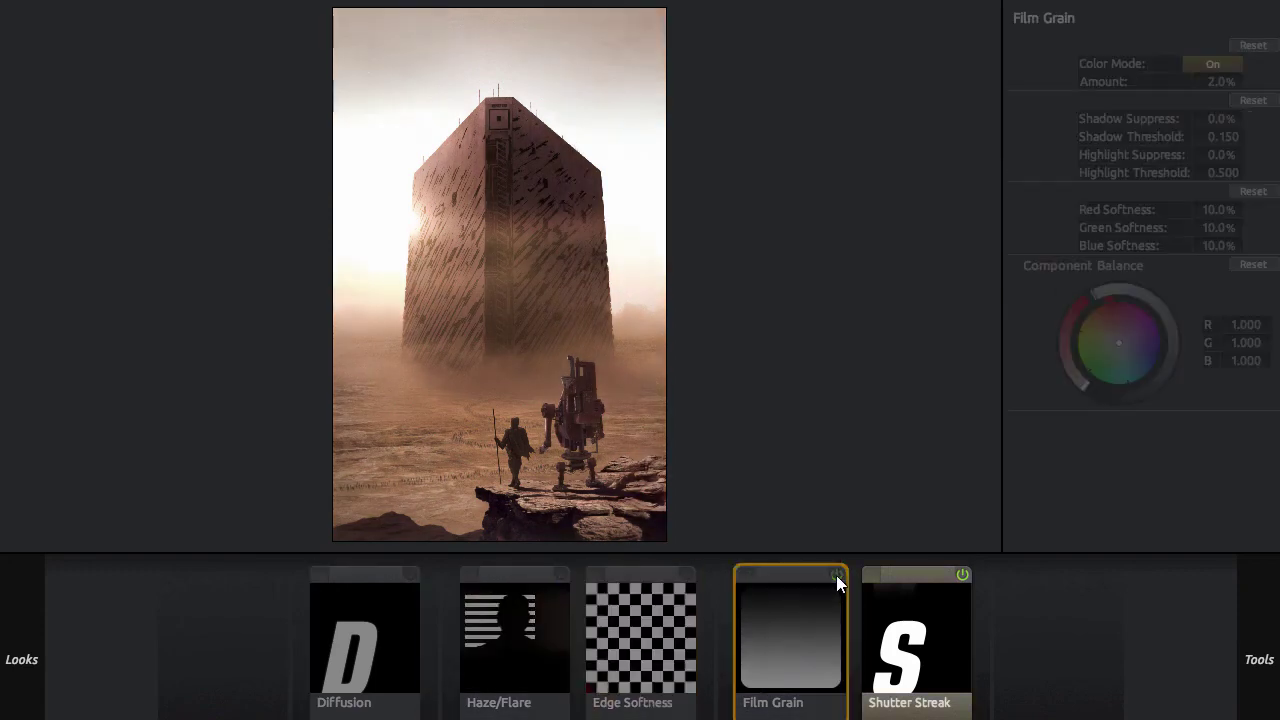
pyautogui.click(961, 575)
# Turn on the Diffusion effect and compare the image with and without it
pyautogui.click(412, 573)
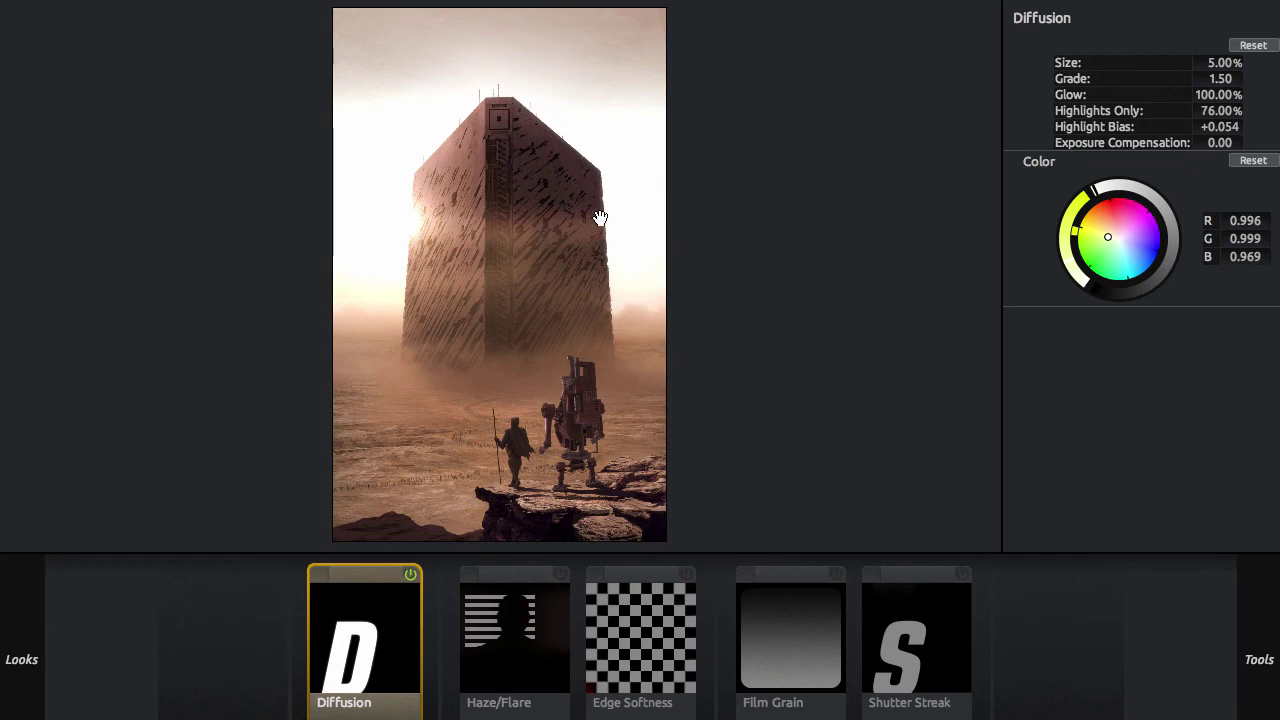
pyautogui.click(411, 574)
pyautogui.click(411, 574)
pyautogui.click(412, 572)
pyautogui.click(412, 572)
# Turn on Haze/Flare, compare it alone and together with Diffusion, and leave both effects enabled
pyautogui.click(554, 597)
pyautogui.click(560, 574)
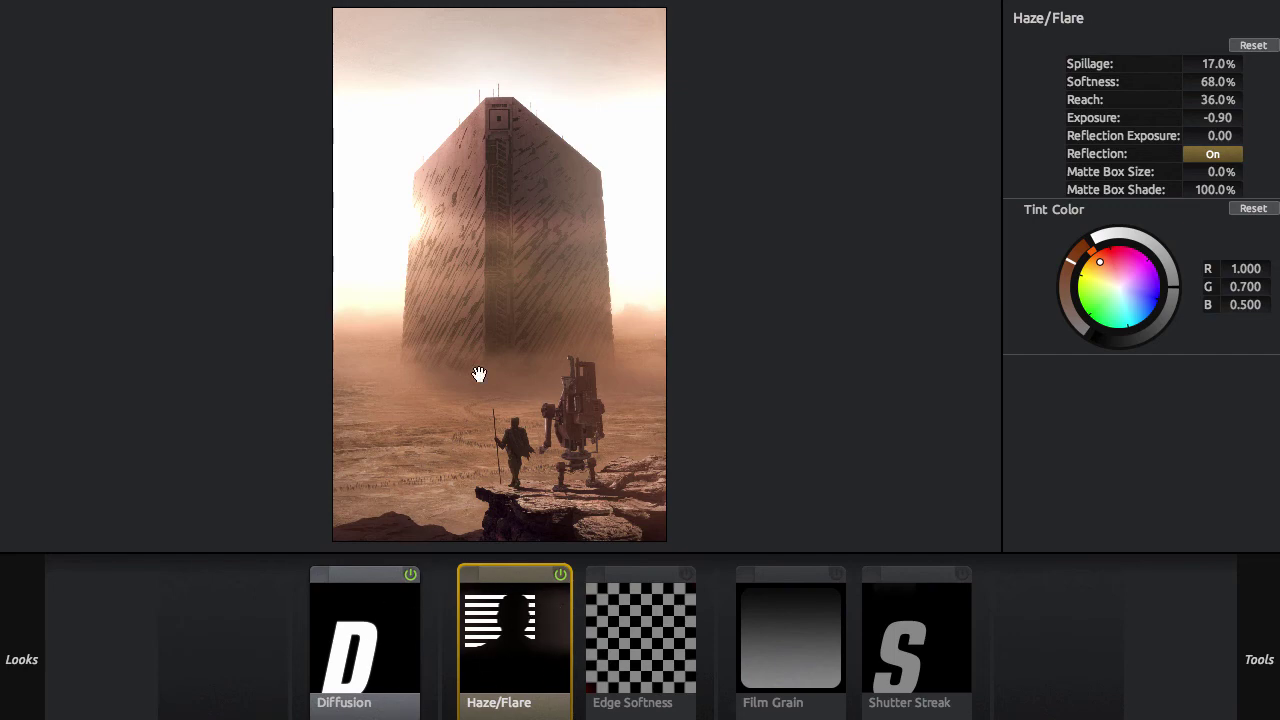
pyautogui.click(414, 576)
pyautogui.click(560, 573)
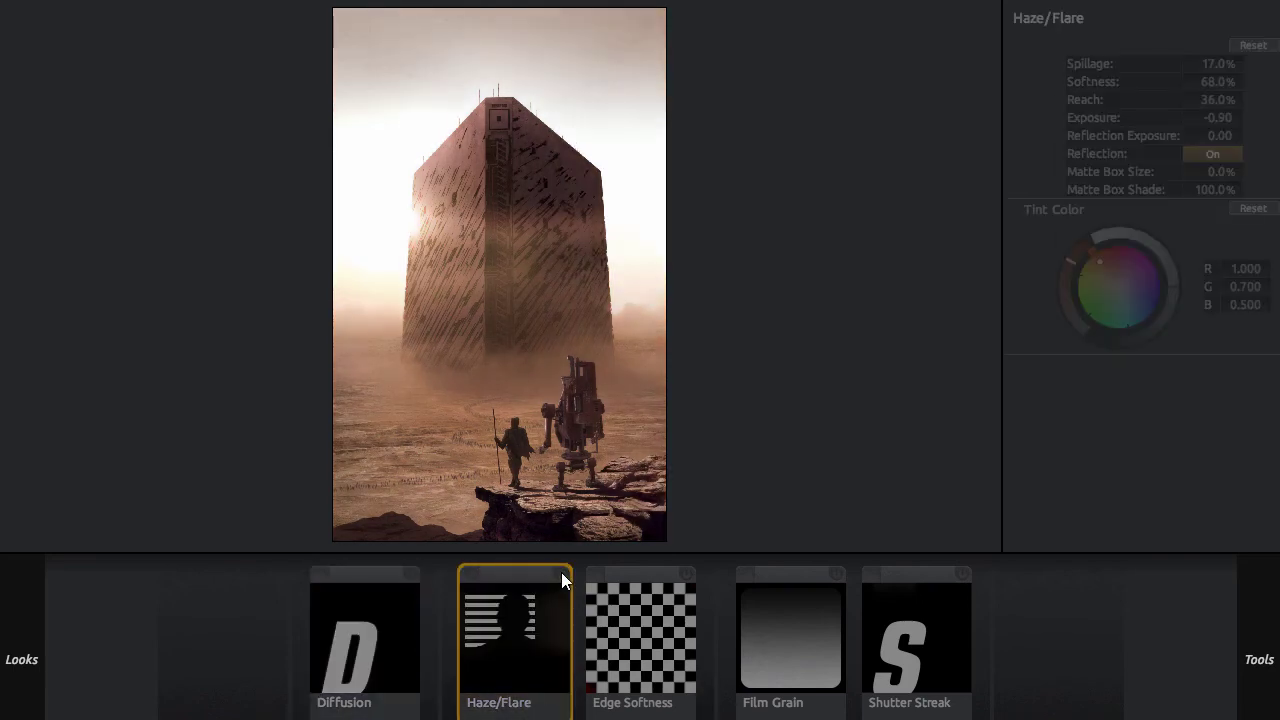
pyautogui.click(561, 573)
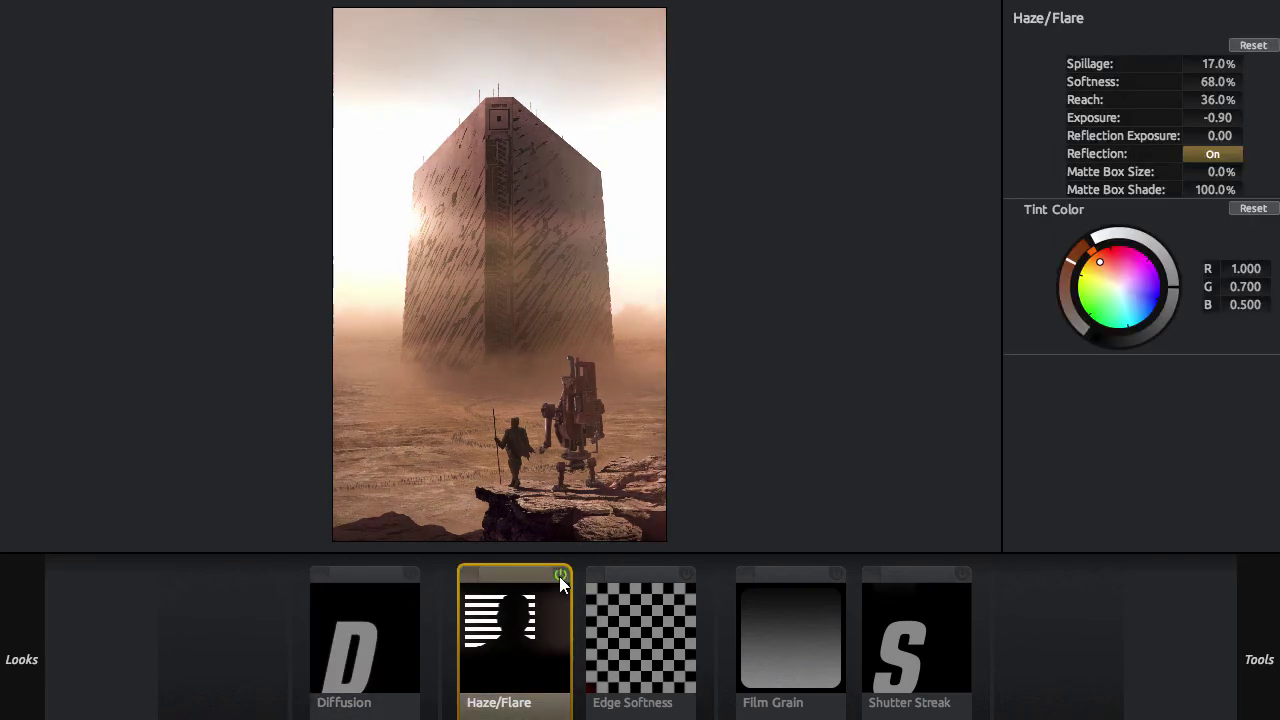
pyautogui.click(412, 576)
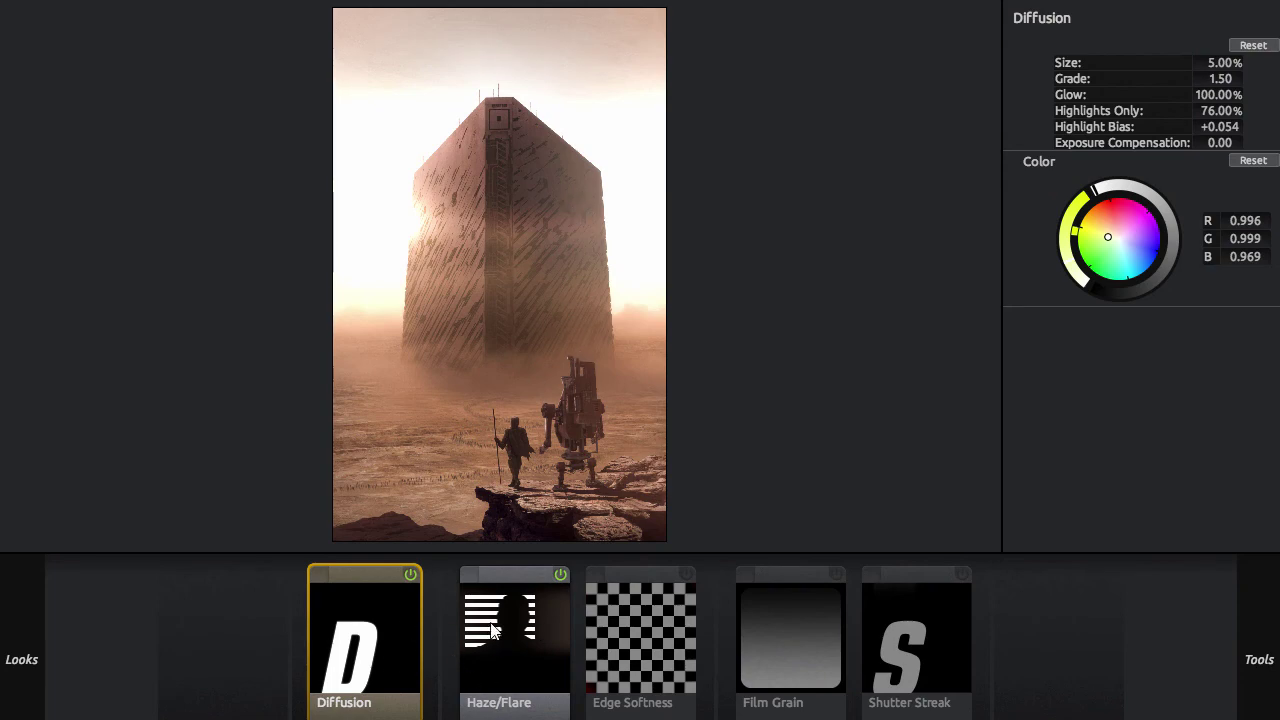
# Turn on the Edge Softness and Film Grain effects and display their settings
pyautogui.click(656, 629)
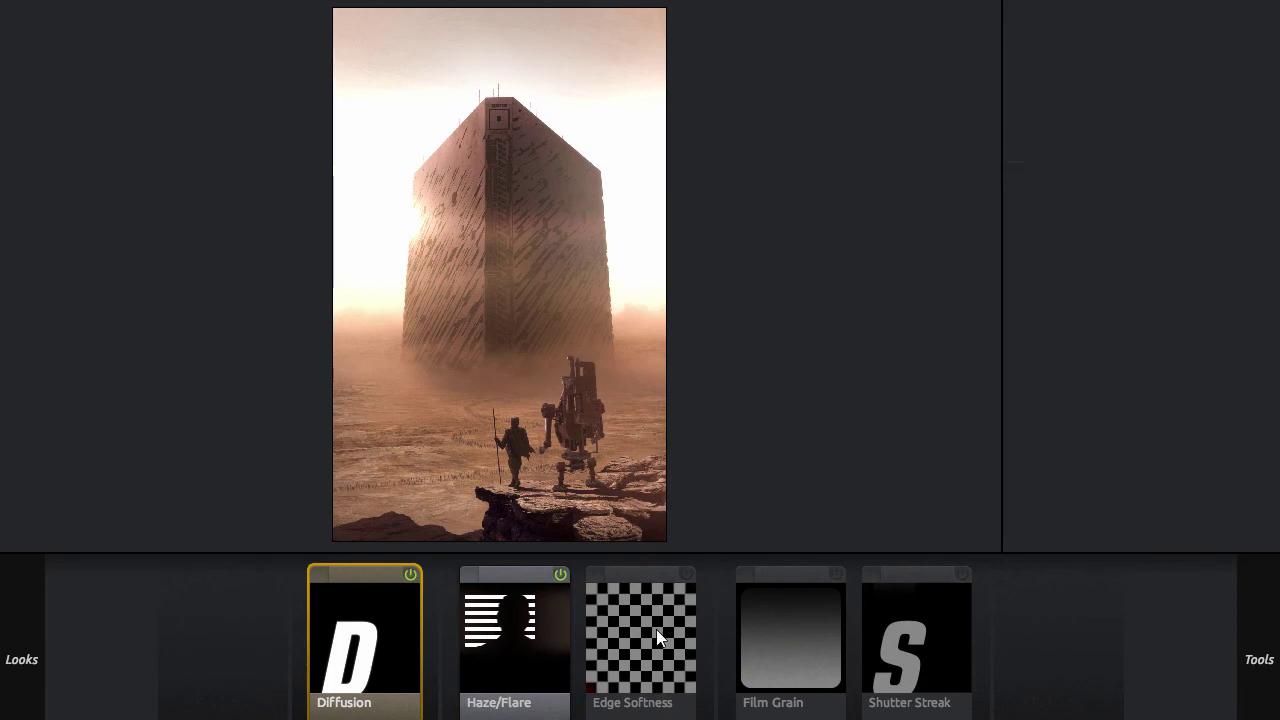
pyautogui.click(687, 573)
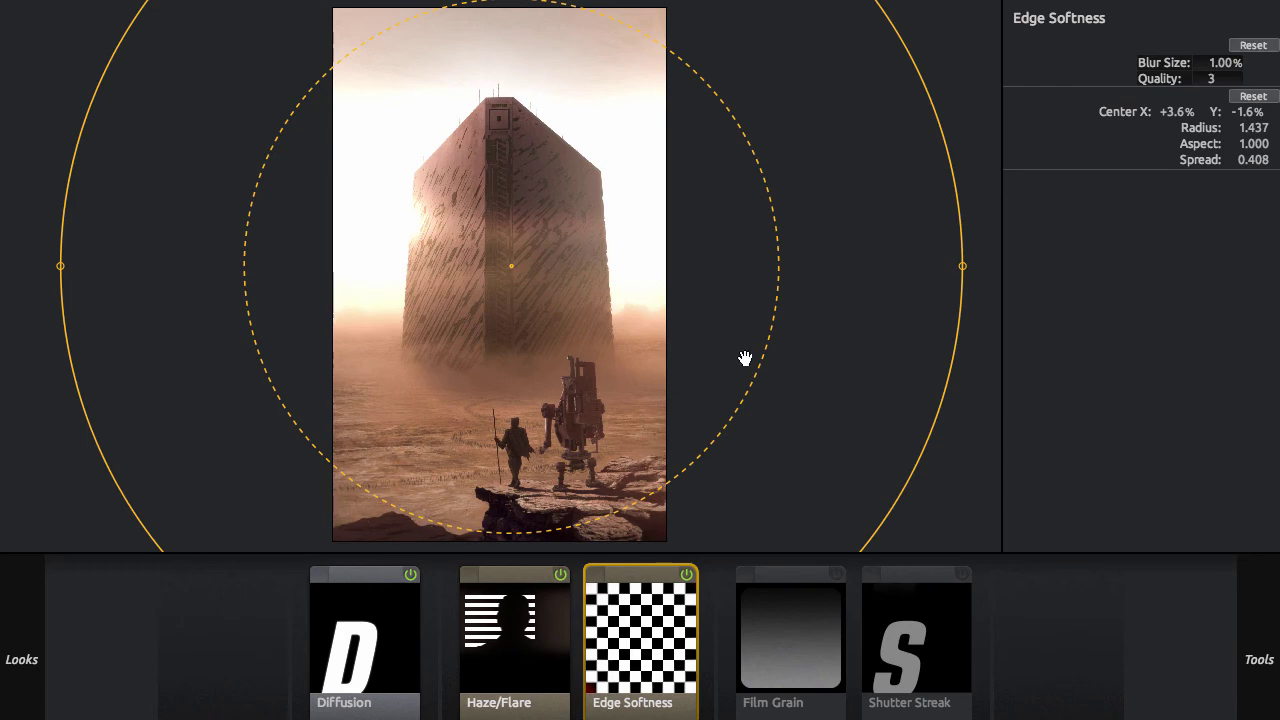
pyautogui.click(806, 614)
pyautogui.click(842, 574)
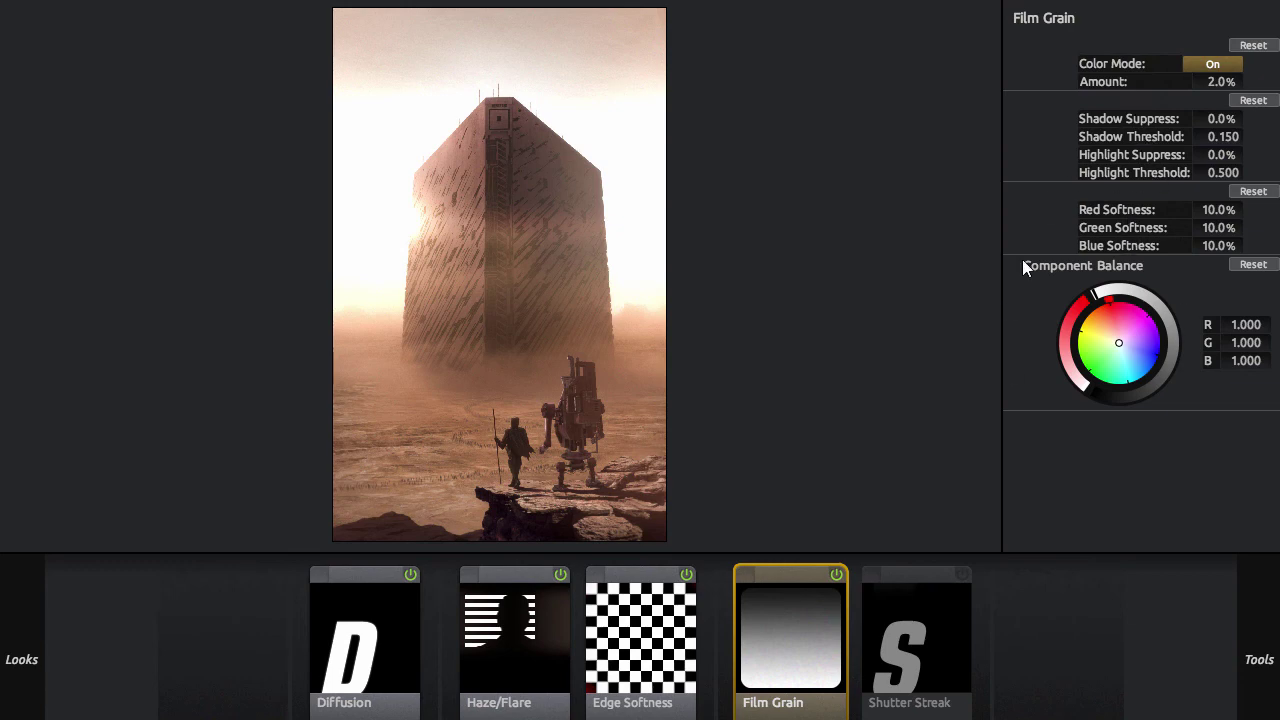
# Turn on the Shutter Streak effect, compare the image with and without it, and leave it enabled
pyautogui.click(927, 625)
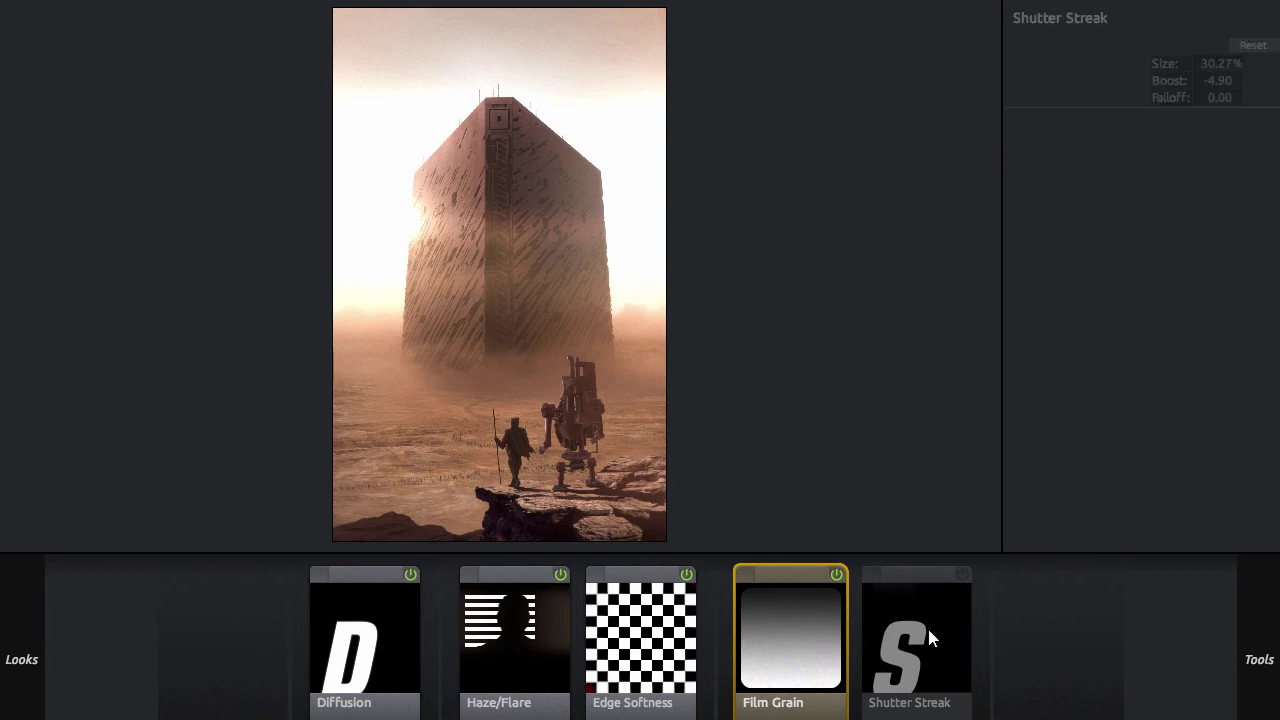
pyautogui.click(964, 575)
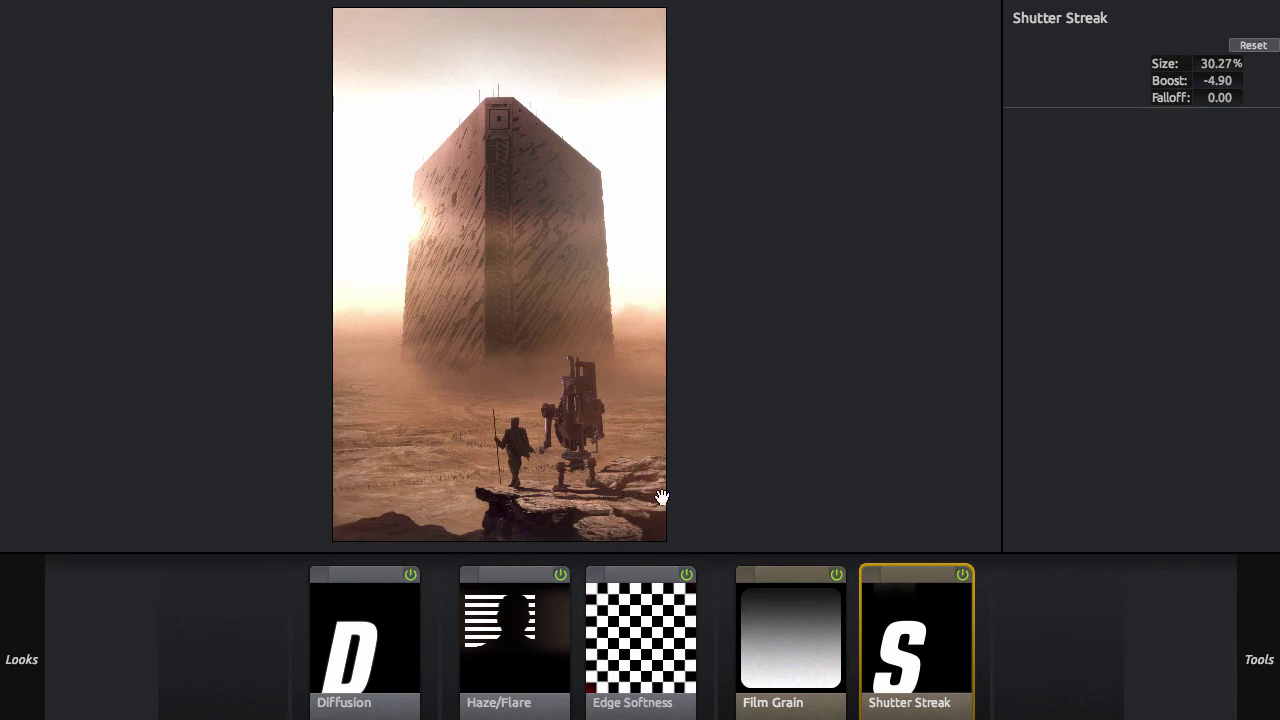
pyautogui.click(963, 576)
pyautogui.click(963, 576)
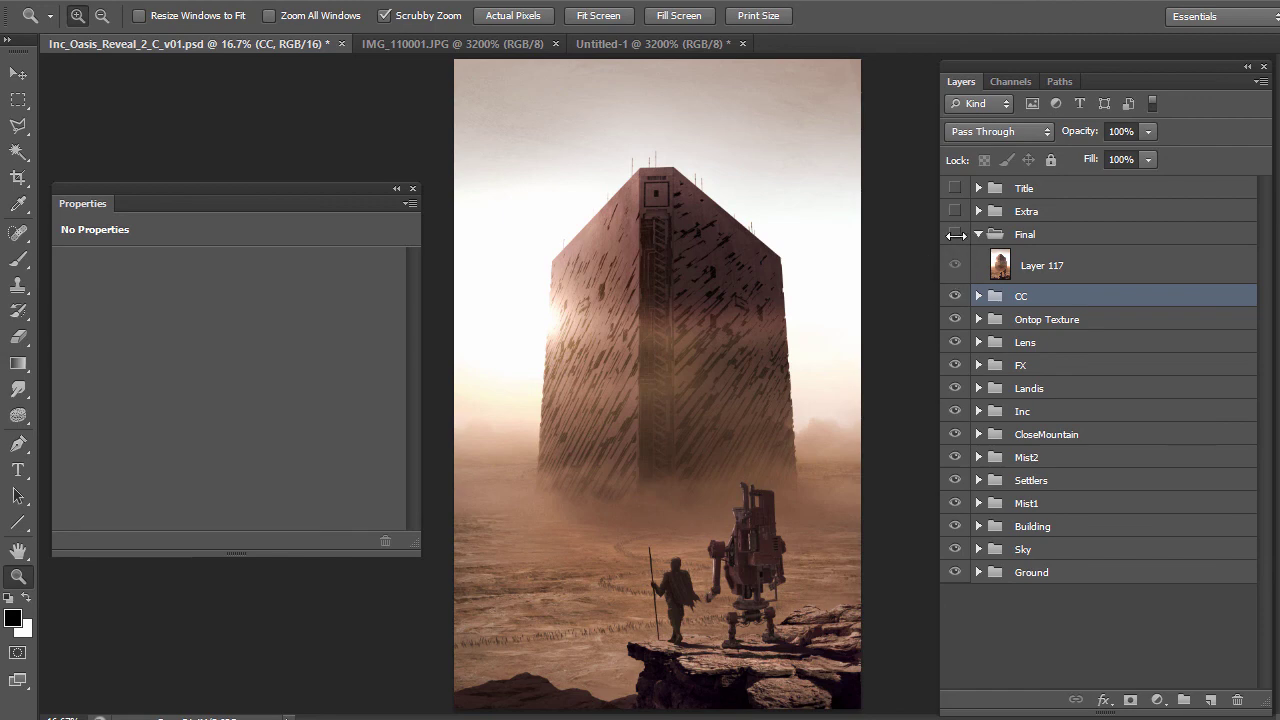
# Back in Photoshop, show the Final group and compare the image with and without Layer 117, leaving it visible
pyautogui.click(955, 234)
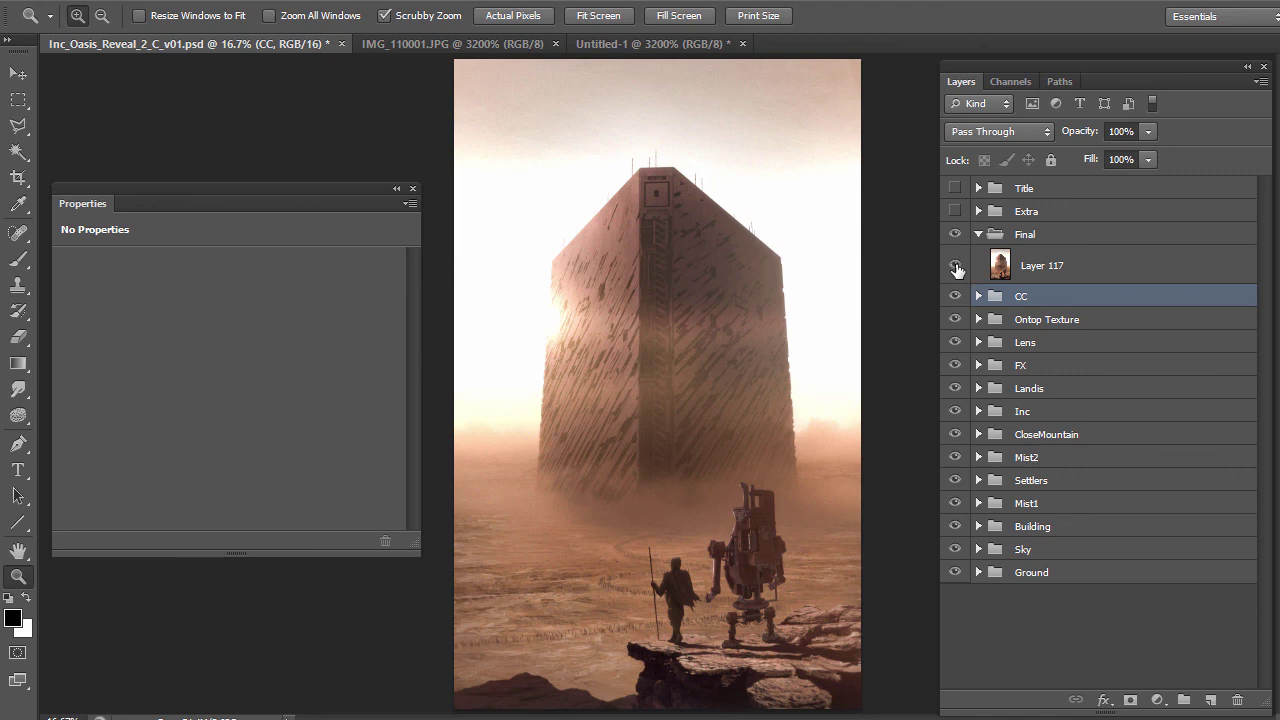
pyautogui.click(955, 266)
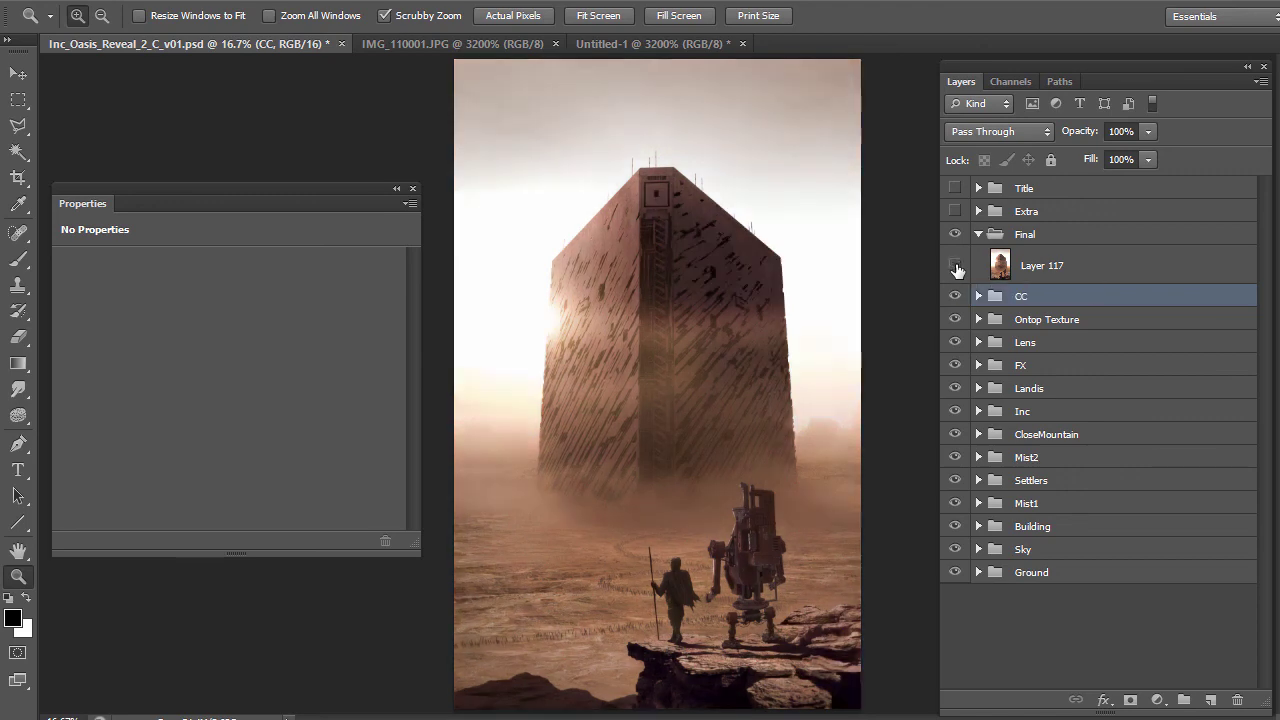
pyautogui.click(955, 266)
pyautogui.click(955, 266)
pyautogui.click(955, 266)
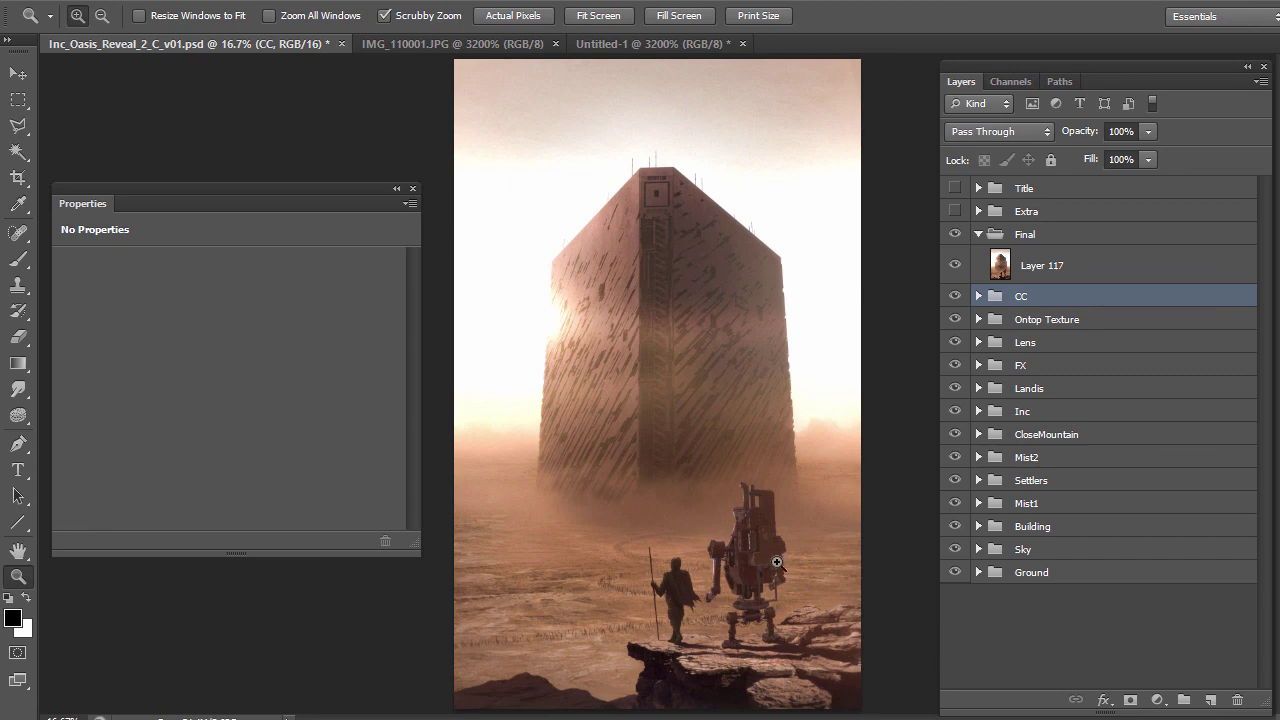
# Collapse and select the Final group, and show and expand the Extra group with only Layer 106 visible in it
pyautogui.click(978, 234)
pyautogui.click(995, 236)
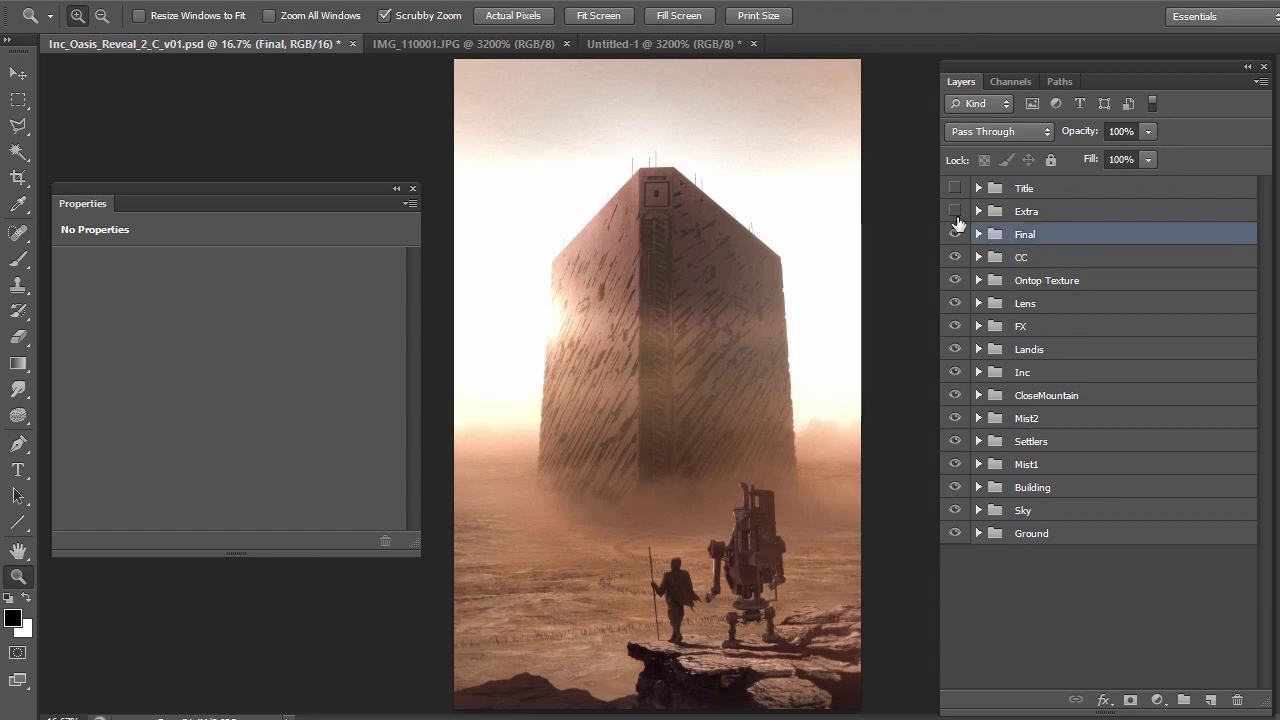
pyautogui.click(956, 211)
pyautogui.click(978, 211)
pyautogui.moveTo(956, 243); pyautogui.dragTo(956, 440)
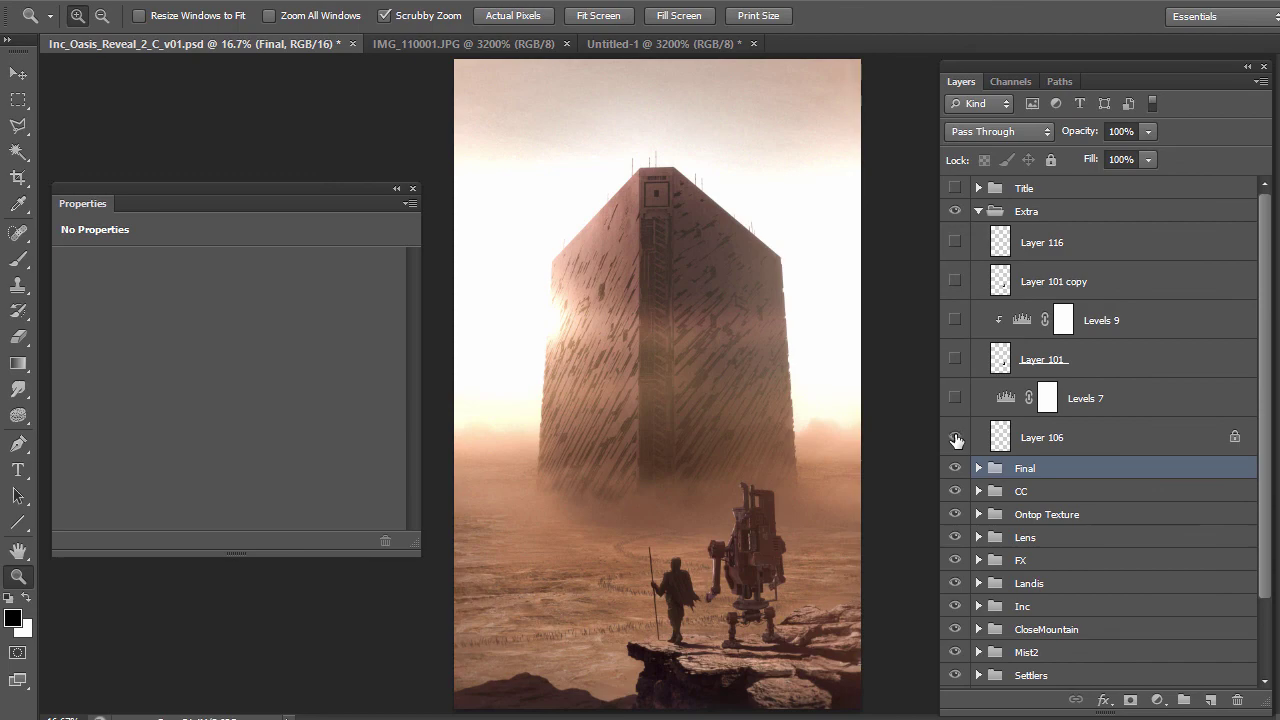
pyautogui.click(956, 438)
# Compare the rocks at the painting's right edge with and without Layer 106 up close, and leave the layer visible
pyautogui.click(866, 606)
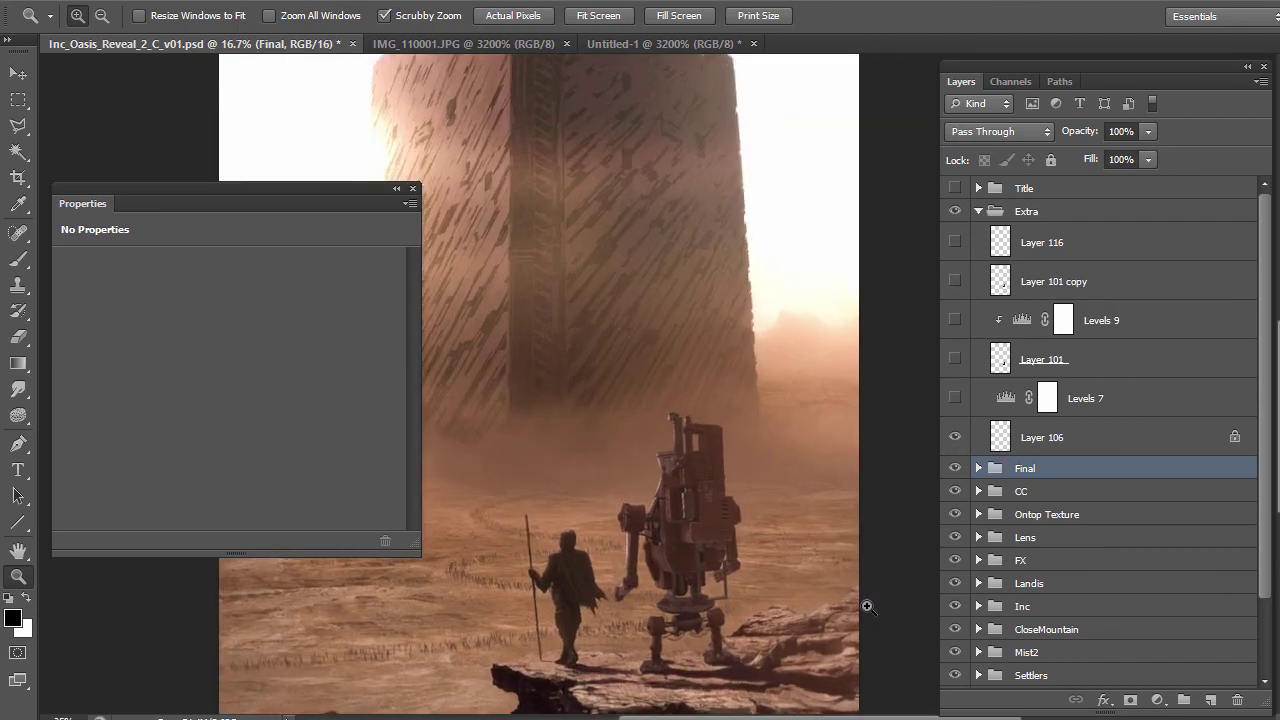
pyautogui.moveTo(866, 606); pyautogui.dragTo(951, 429)
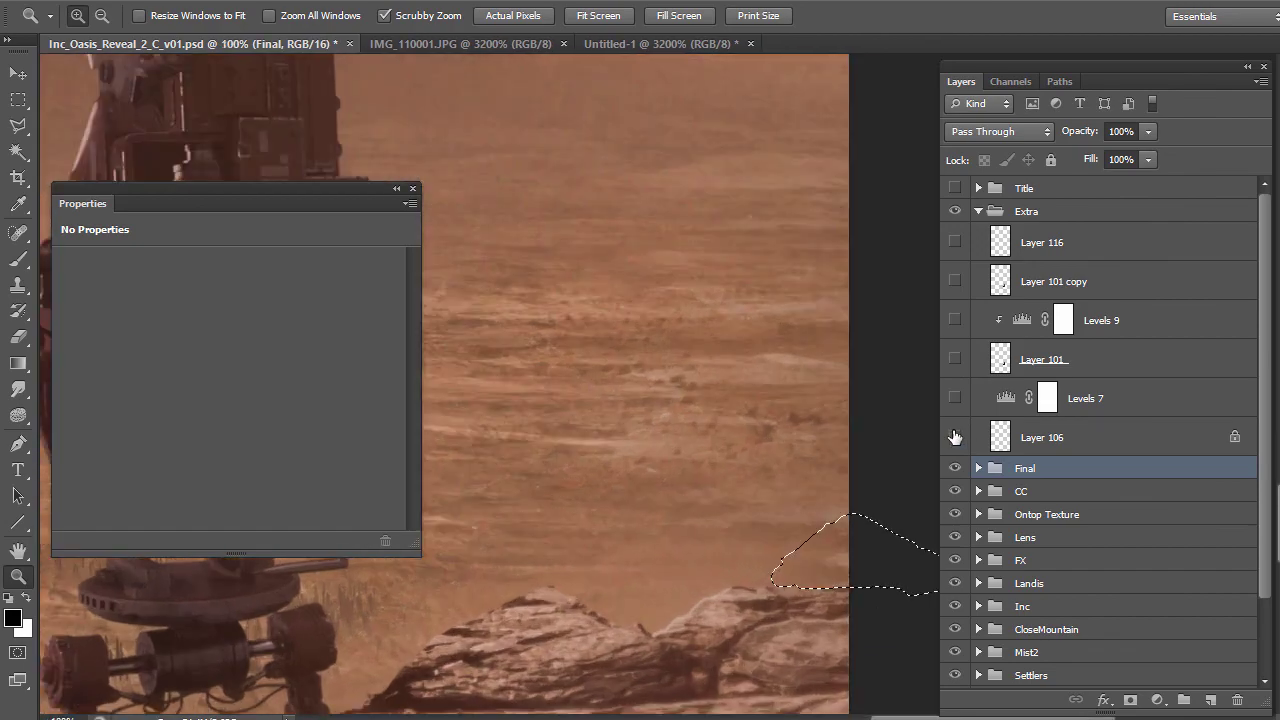
pyautogui.click(955, 437)
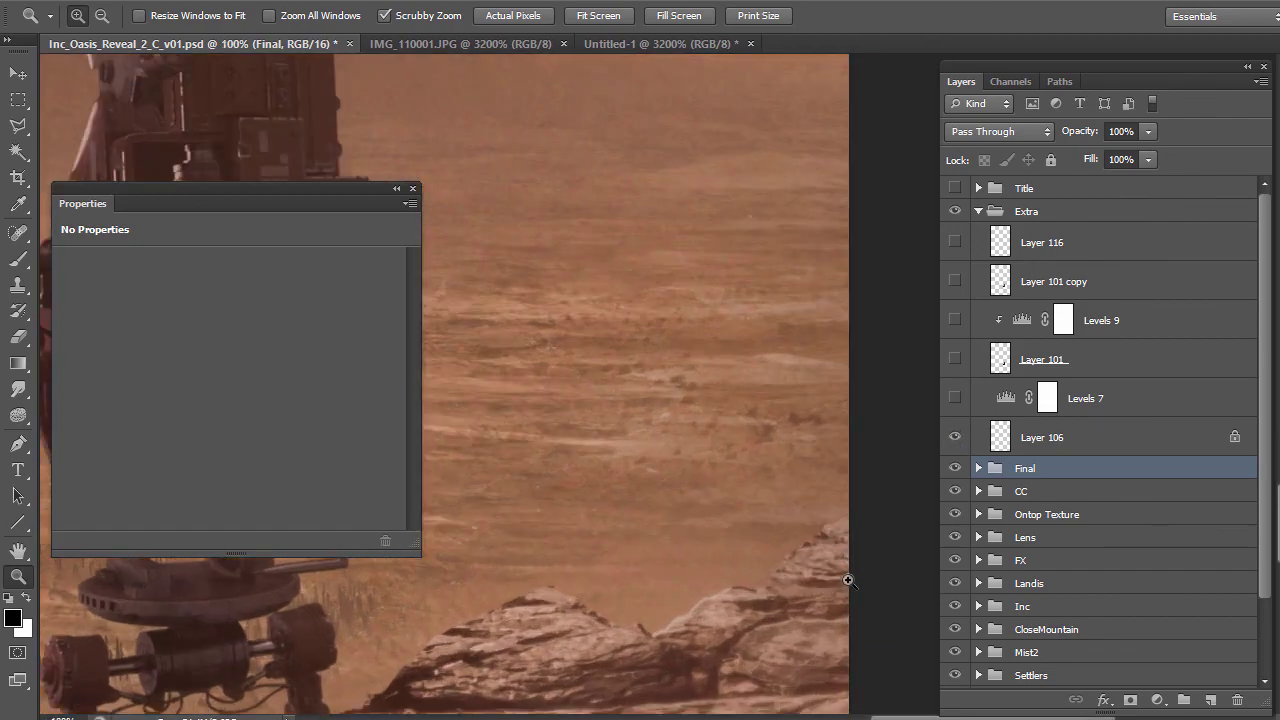
pyautogui.keyDown('alt'); pyautogui.click(759, 545); pyautogui.keyUp('alt')
pyautogui.keyDown('alt'); pyautogui.click(759, 545); pyautogui.keyUp('alt')
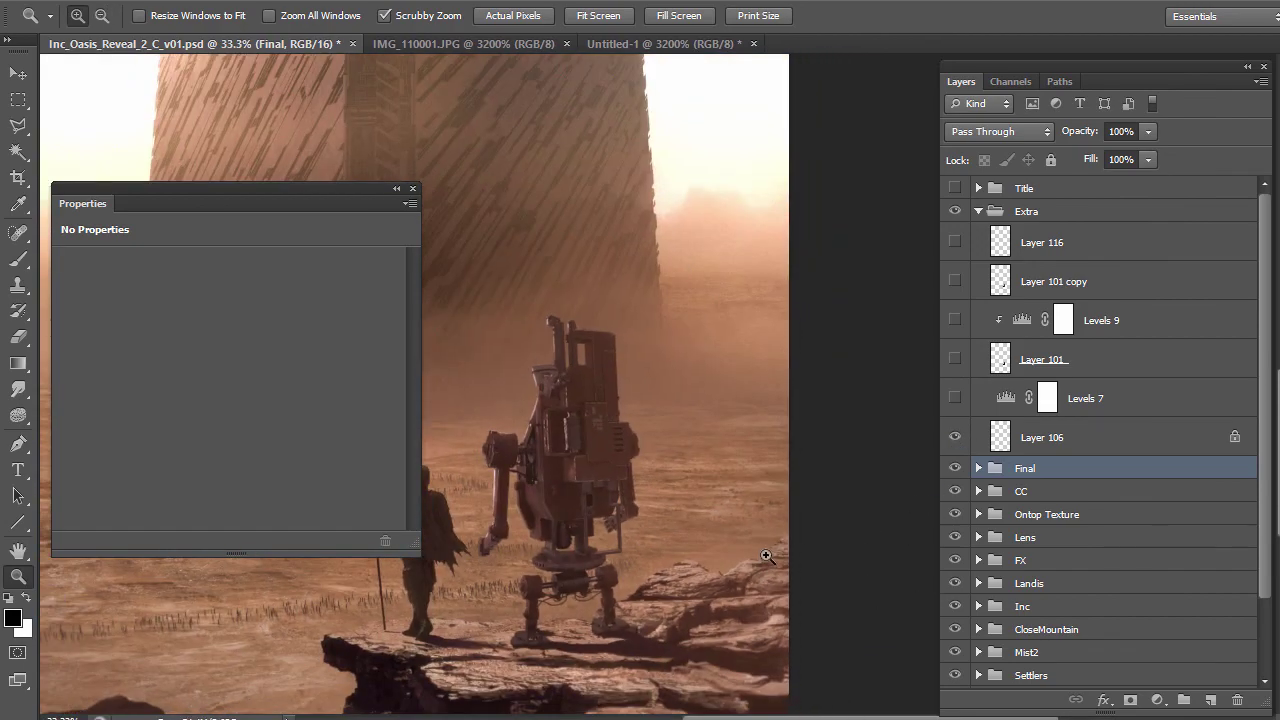
pyautogui.click(955, 437)
pyautogui.click(955, 437)
pyautogui.keyDown('alt'); pyautogui.click(777, 451); pyautogui.keyUp('alt')
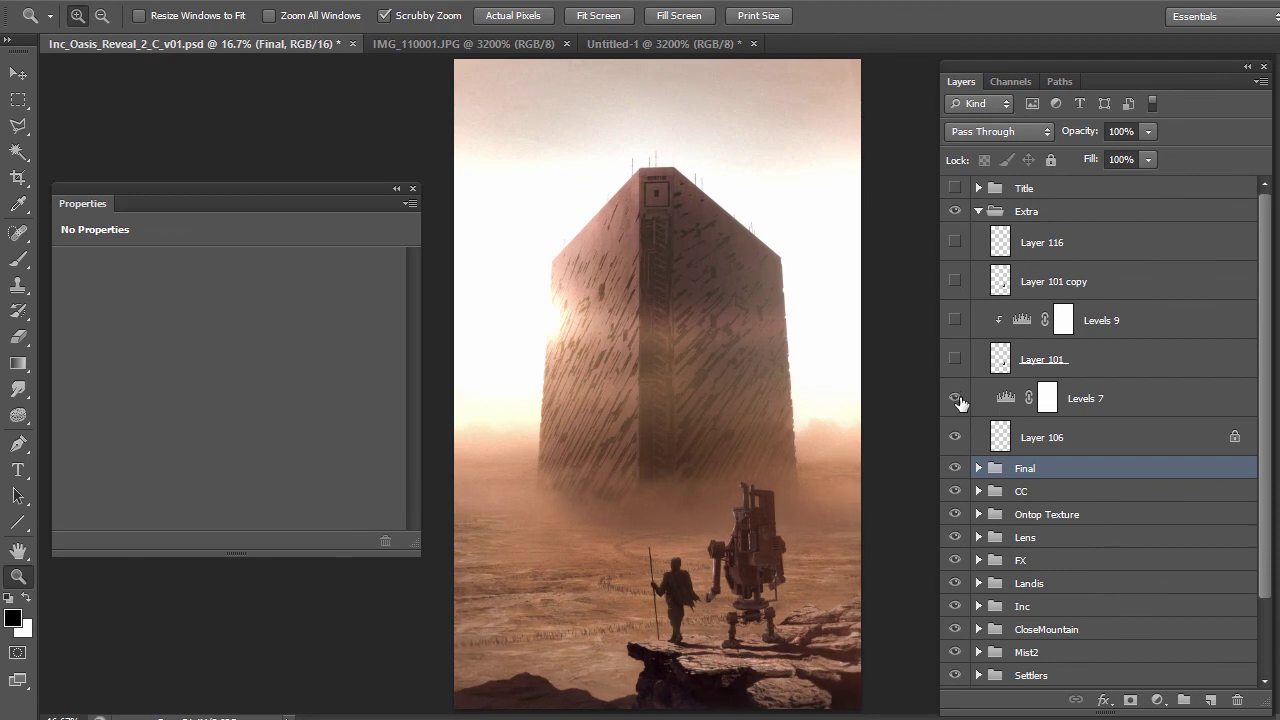
# Select the Levels 7 adjustment, show Layer 101 above it, and examine the glint on the walking machine's dish up close
pyautogui.click(1004, 402)
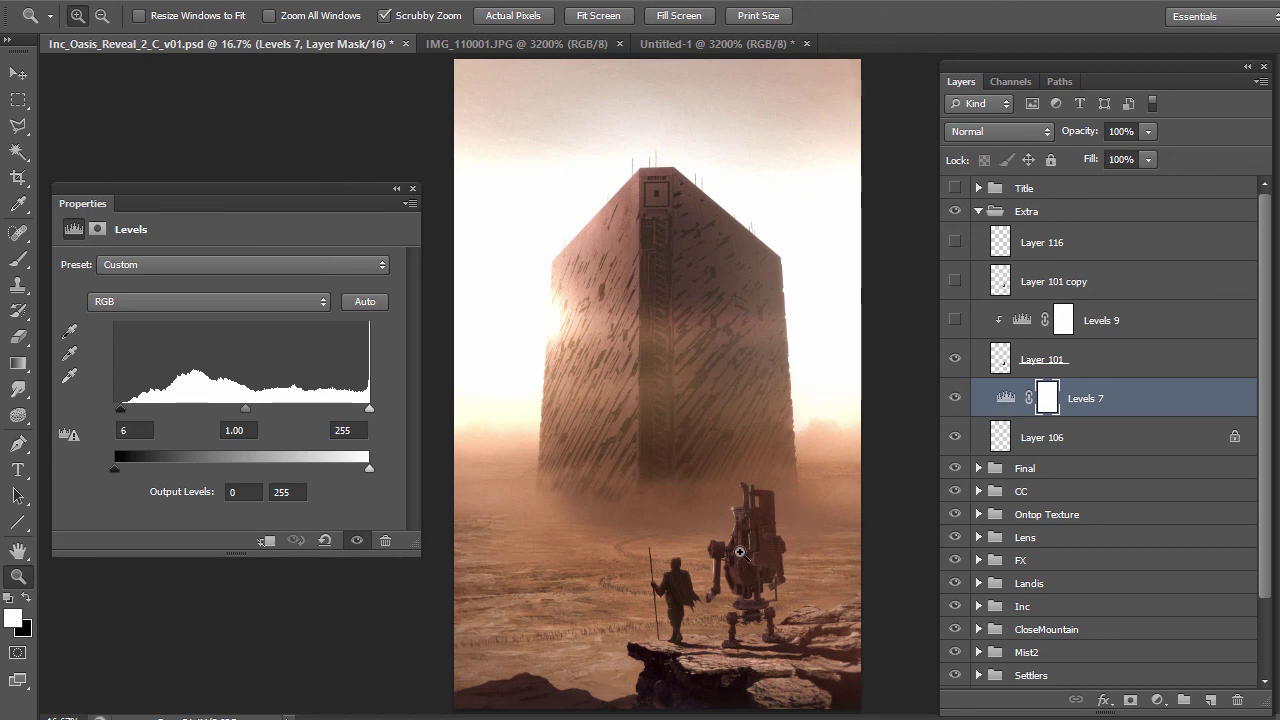
pyautogui.moveTo(742, 555); pyautogui.dragTo(749, 521)
pyautogui.click(718, 492)
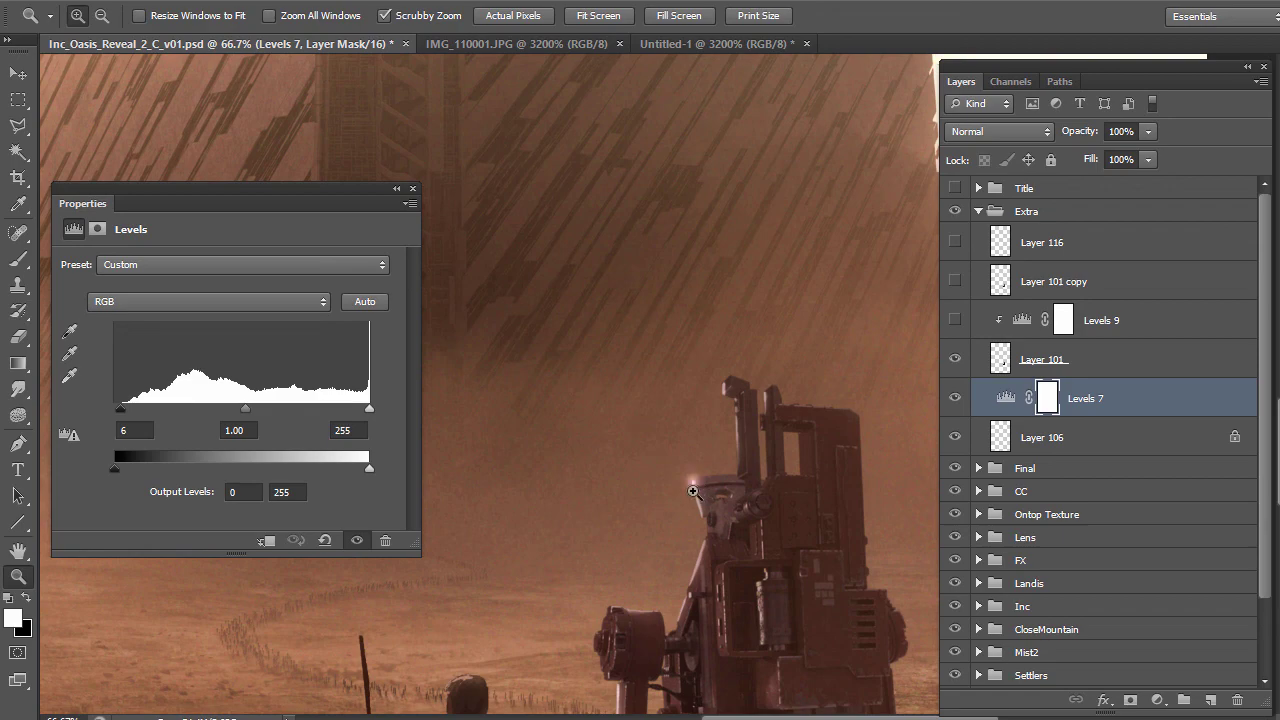
pyautogui.keyDown('alt'); pyautogui.click(695, 553); pyautogui.keyUp('alt')
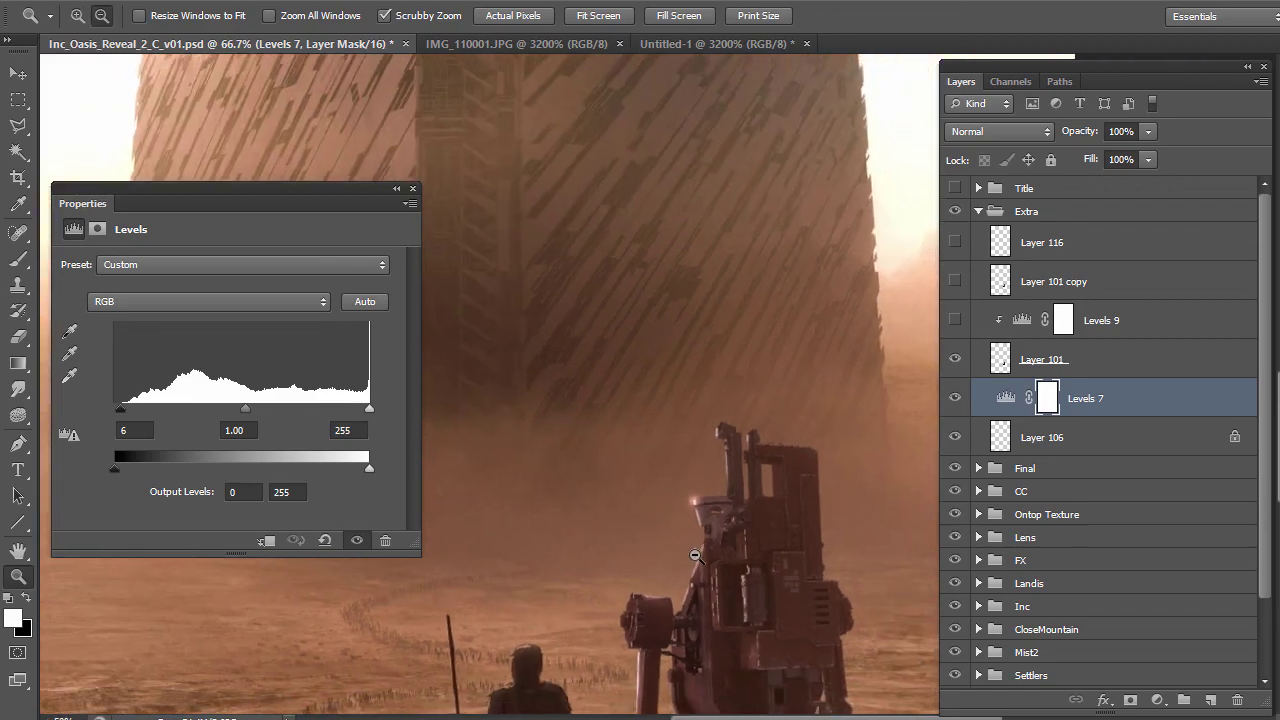
pyautogui.keyDown('alt'); pyautogui.click(700, 560); pyautogui.keyUp('alt')
pyautogui.keyDown('alt'); pyautogui.click(709, 571); pyautogui.keyUp('alt')
pyautogui.click(700, 537)
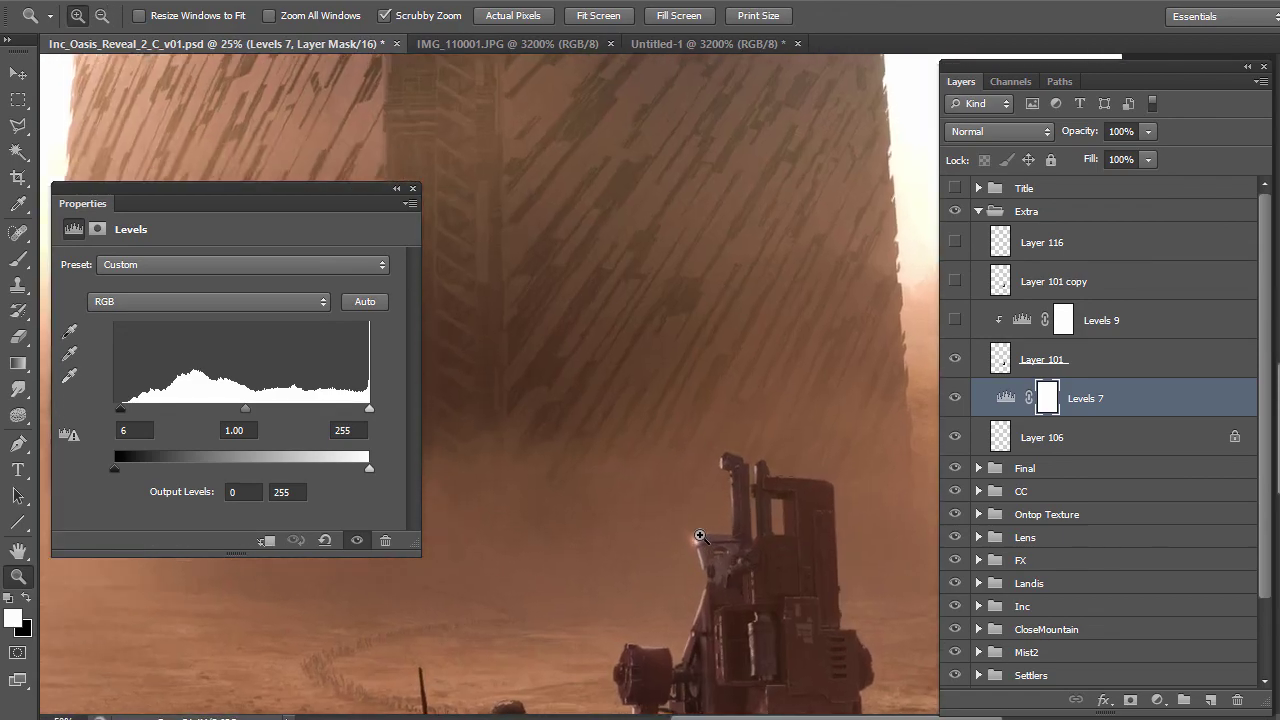
pyautogui.click(698, 543)
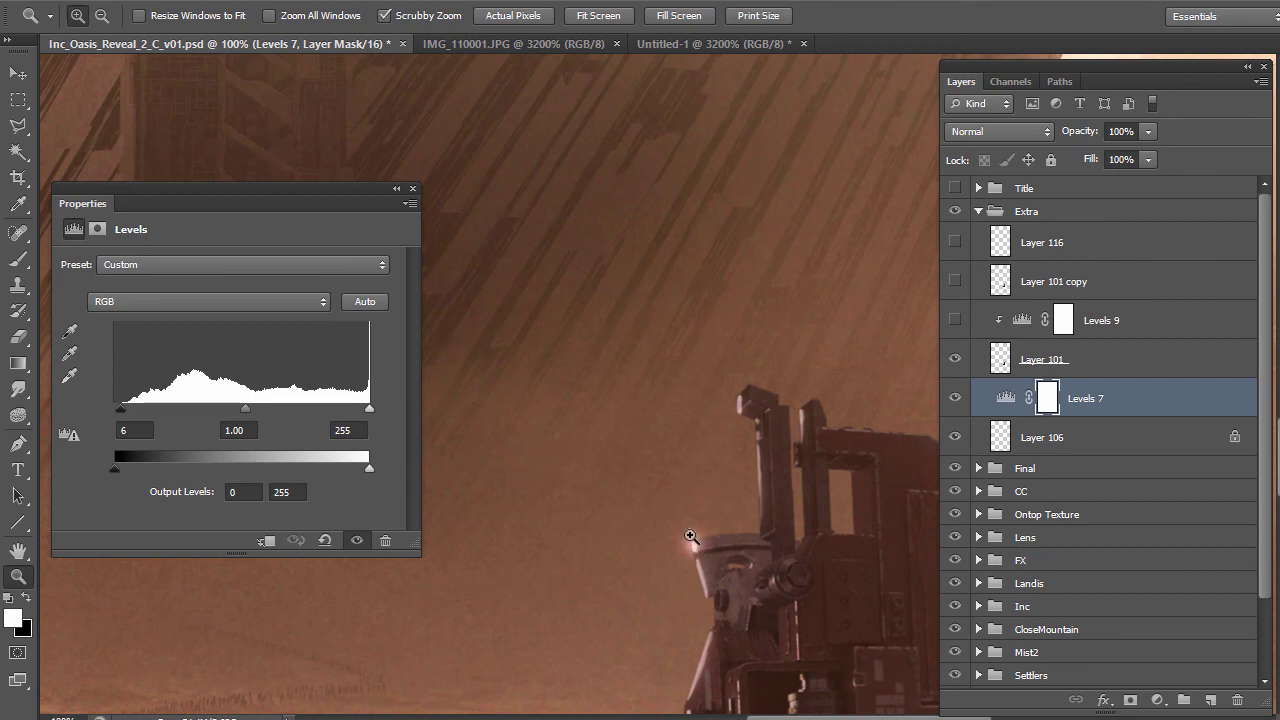
# Select Layer 101, show the Levels 9 adjustment clipped to it, and fit the whole painting in view
pyautogui.hotkey('shift', 'alt', 'w')
pyautogui.click(998, 360)
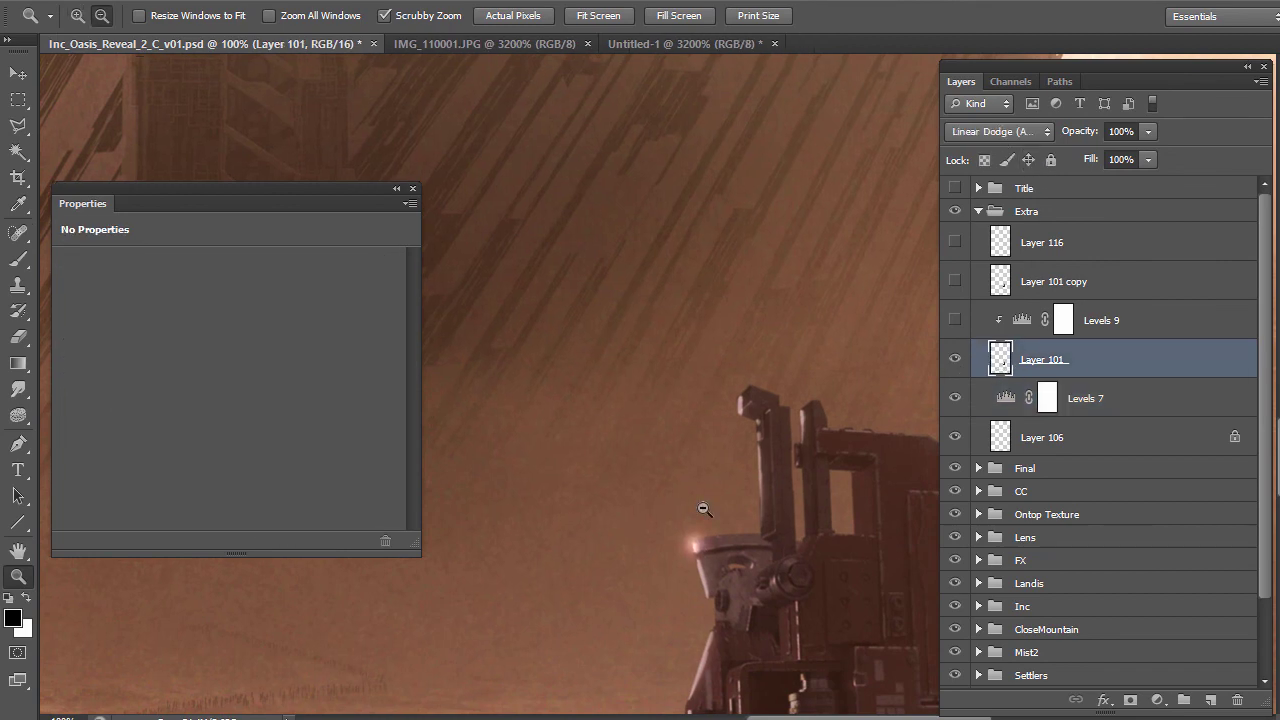
pyautogui.hotkey('ctrl', '0')
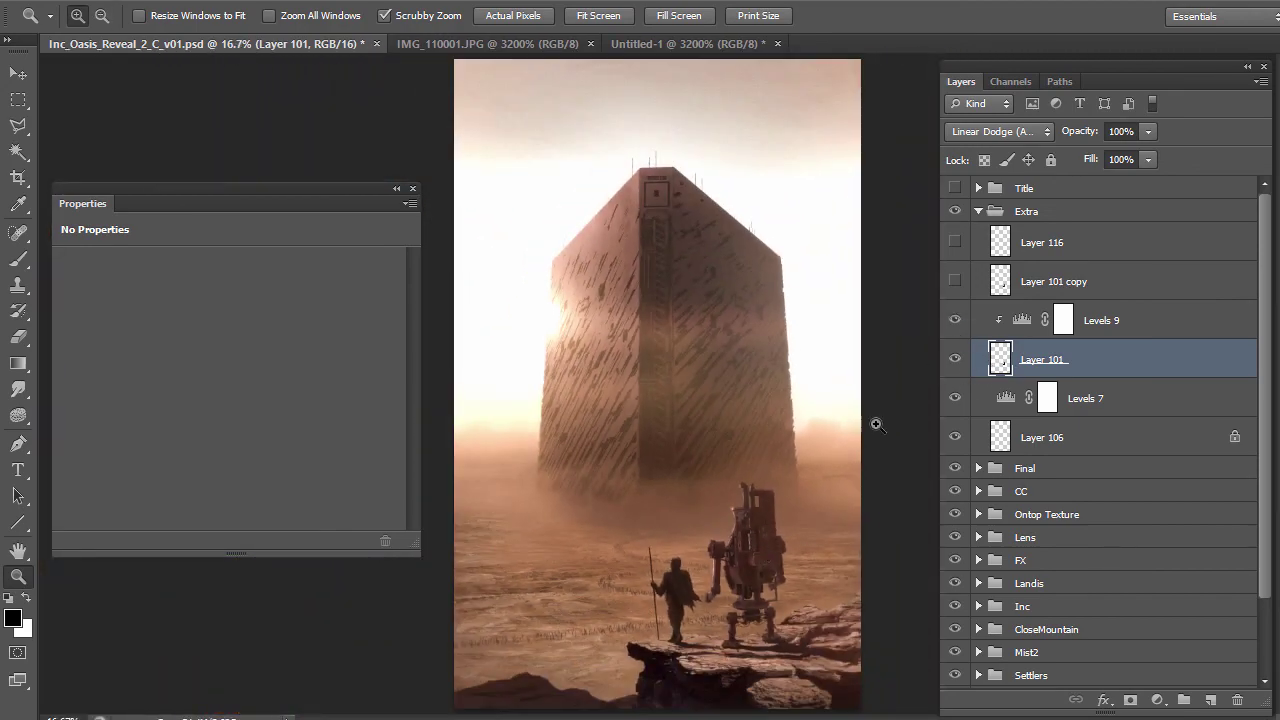
# Show and select Layer 101 copy, set its opacity to 50%, and check the machine's glint up close
pyautogui.click(787, 494)
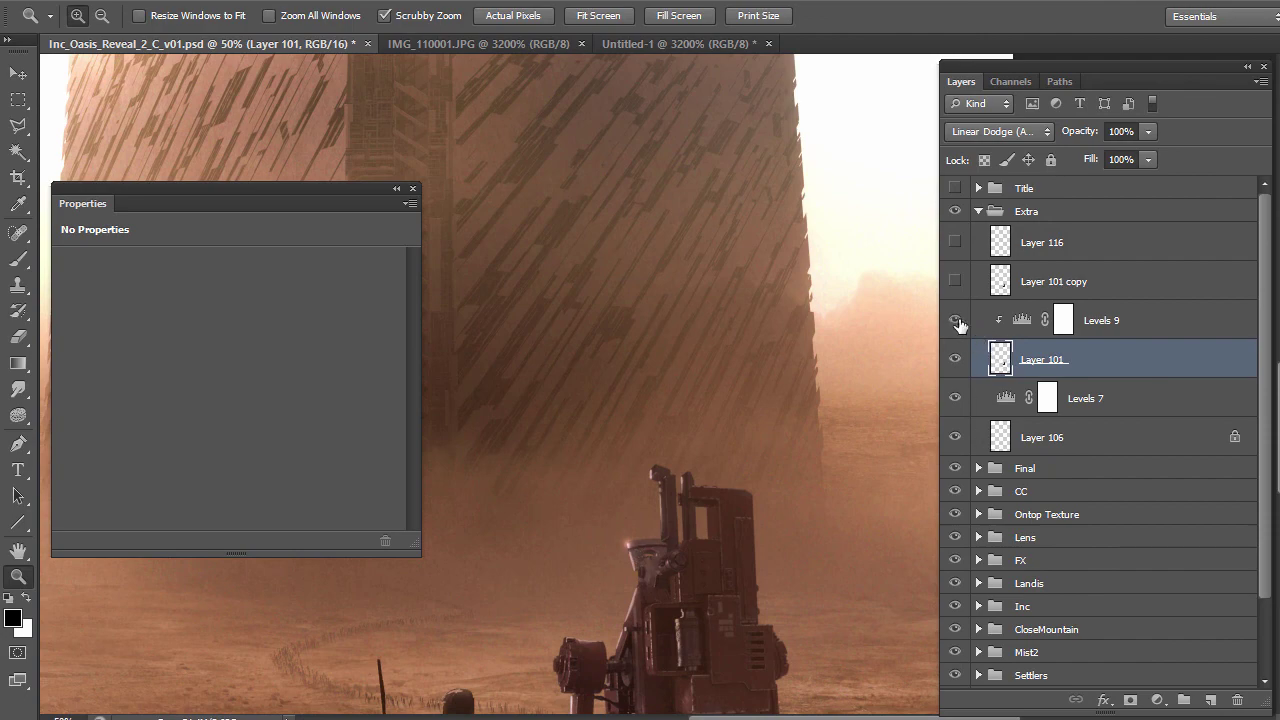
pyautogui.click(955, 281)
pyautogui.keyDown('alt'); pyautogui.click(664, 371); pyautogui.keyUp('alt')
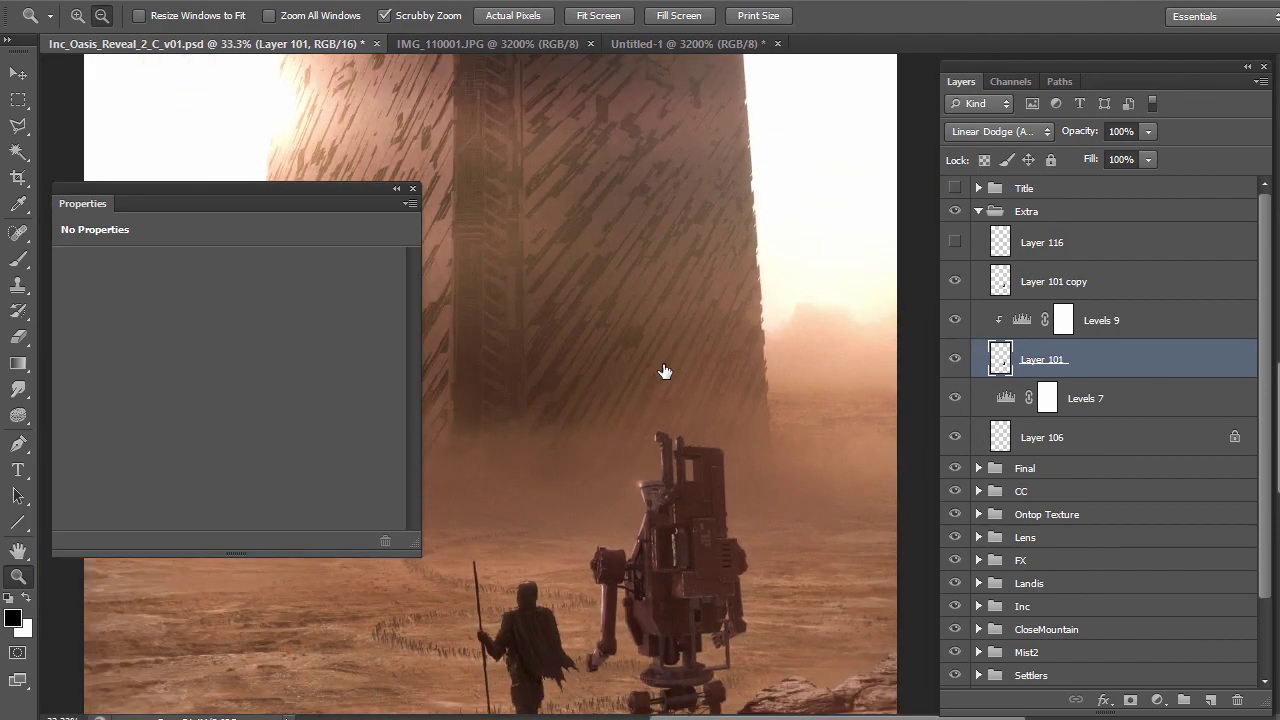
pyautogui.click(664, 371)
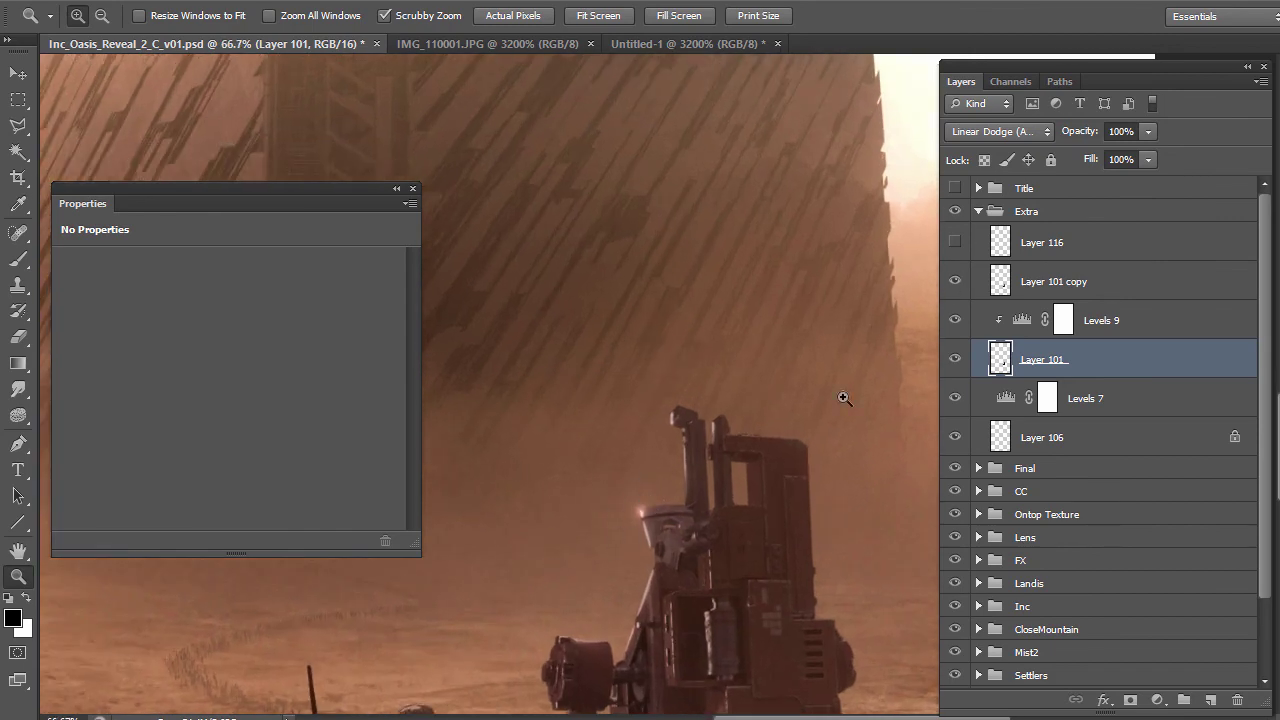
pyautogui.click(997, 289)
pyautogui.press('5')
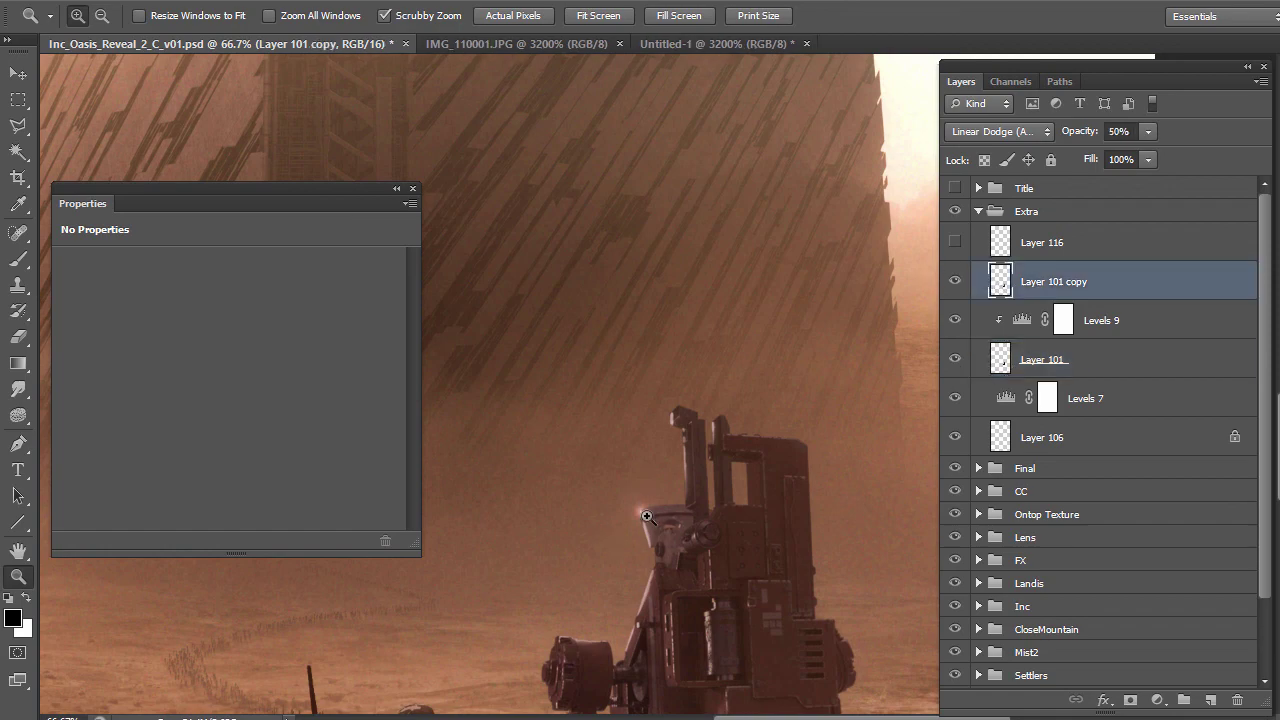
pyautogui.keyDown('alt'); pyautogui.click(623, 583); pyautogui.keyUp('alt')
pyautogui.keyDown('alt'); pyautogui.click(625, 583); pyautogui.keyUp('alt')
pyautogui.keyDown('alt'); pyautogui.click(625, 583); pyautogui.keyUp('alt')
pyautogui.keyDown('alt'); pyautogui.click(626, 583); pyautogui.keyUp('alt')
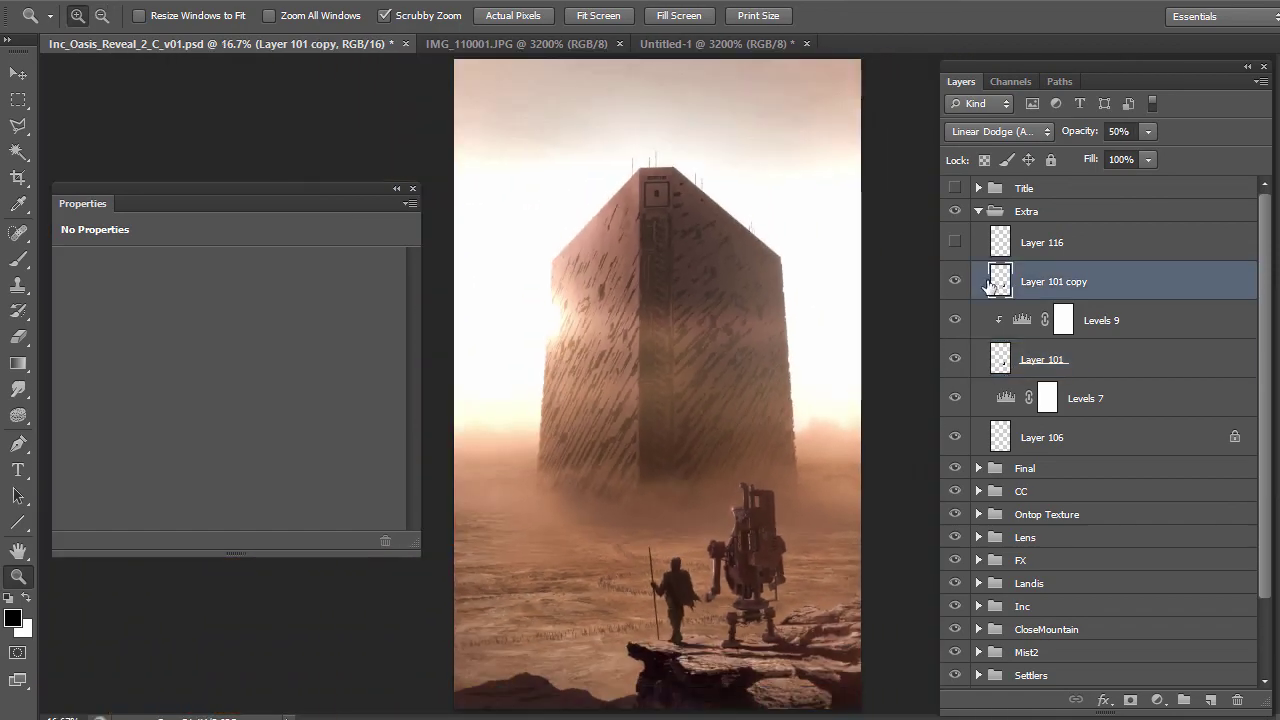
# Show Layer 116, compare the machine's arm with and without it up close, and leave the layer visible
pyautogui.click(954, 240)
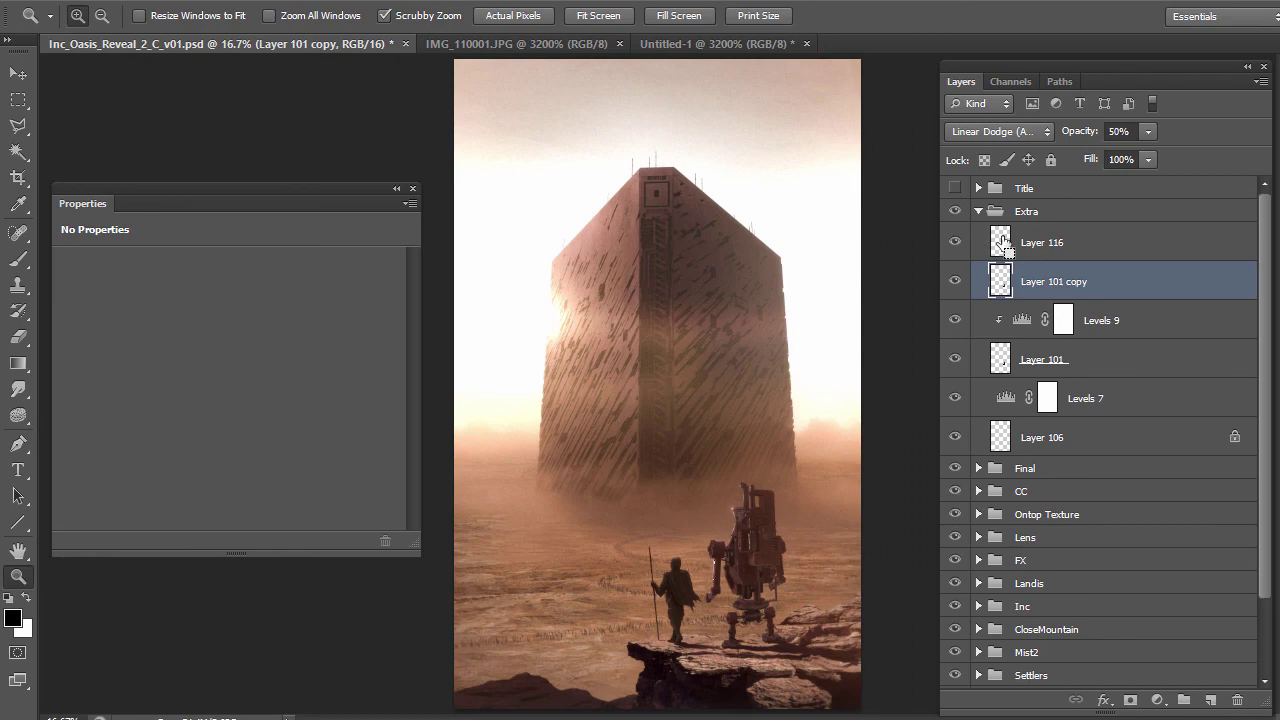
pyautogui.click(720, 588)
pyautogui.click(720, 588)
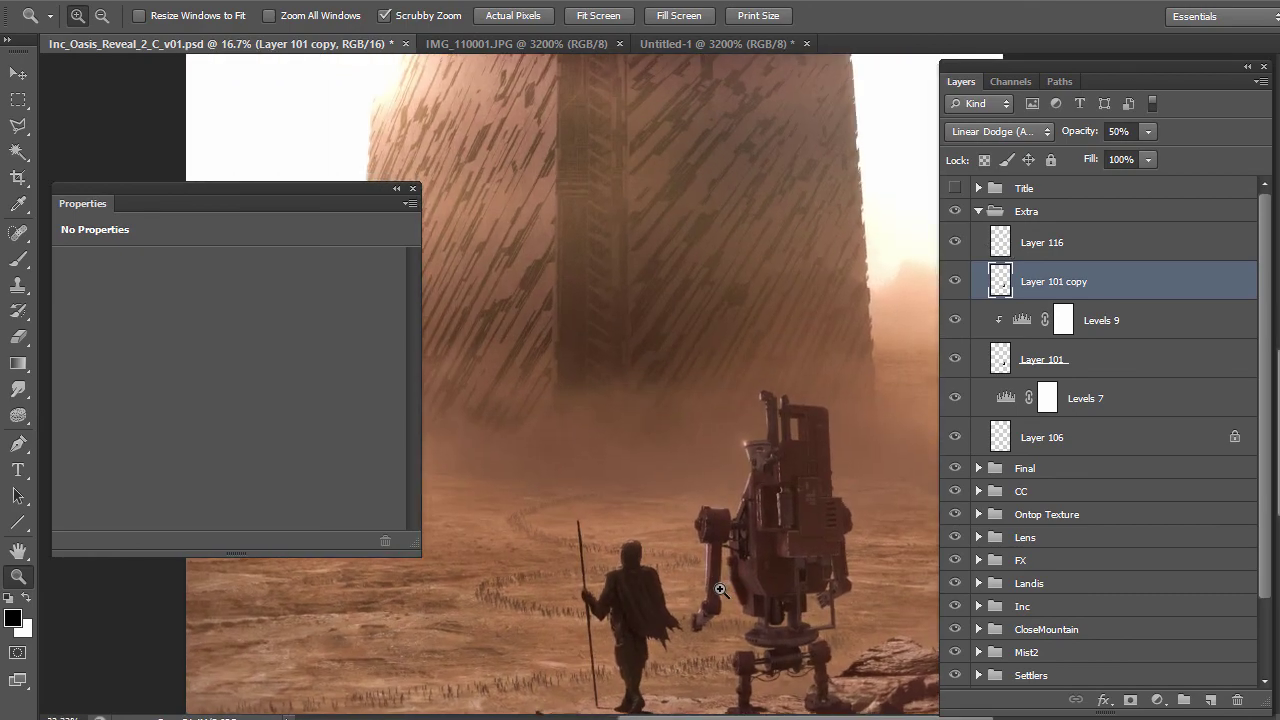
pyautogui.click(720, 589)
pyautogui.click(720, 590)
pyautogui.click(720, 590)
pyautogui.click(710, 560)
pyautogui.keyDown('alt'); pyautogui.click(710, 558); pyautogui.keyUp('alt')
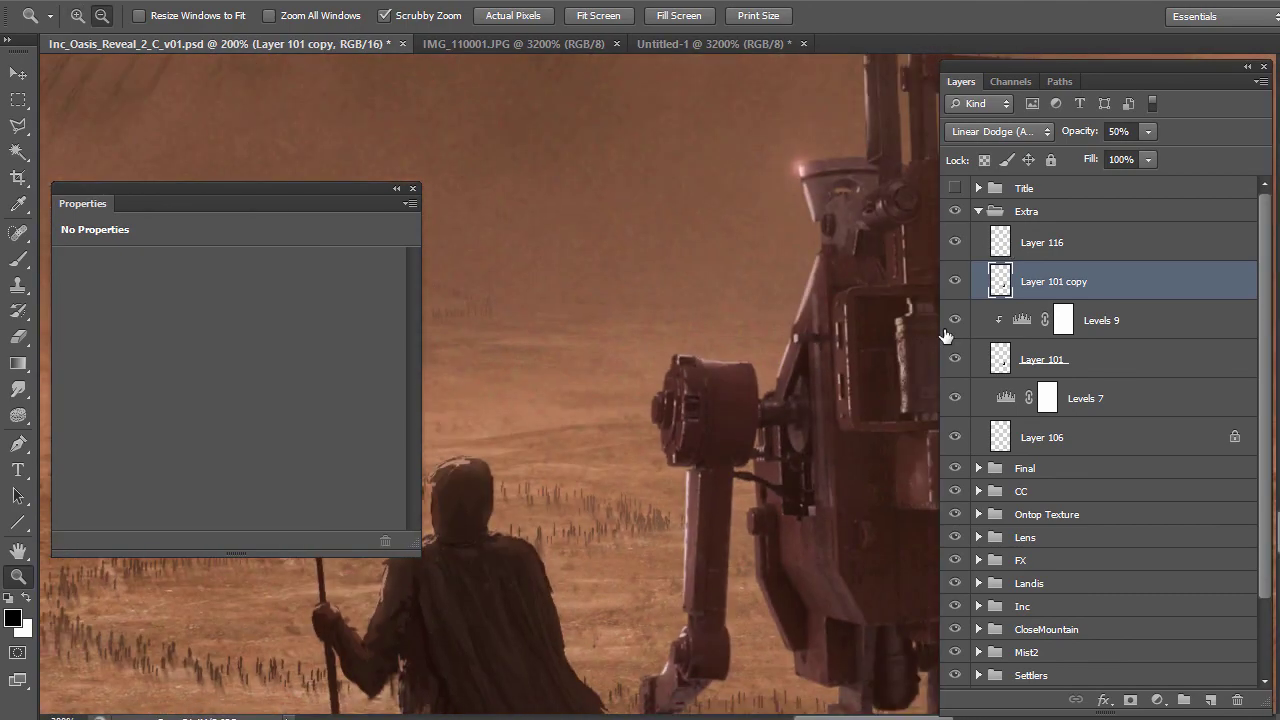
pyautogui.click(960, 242)
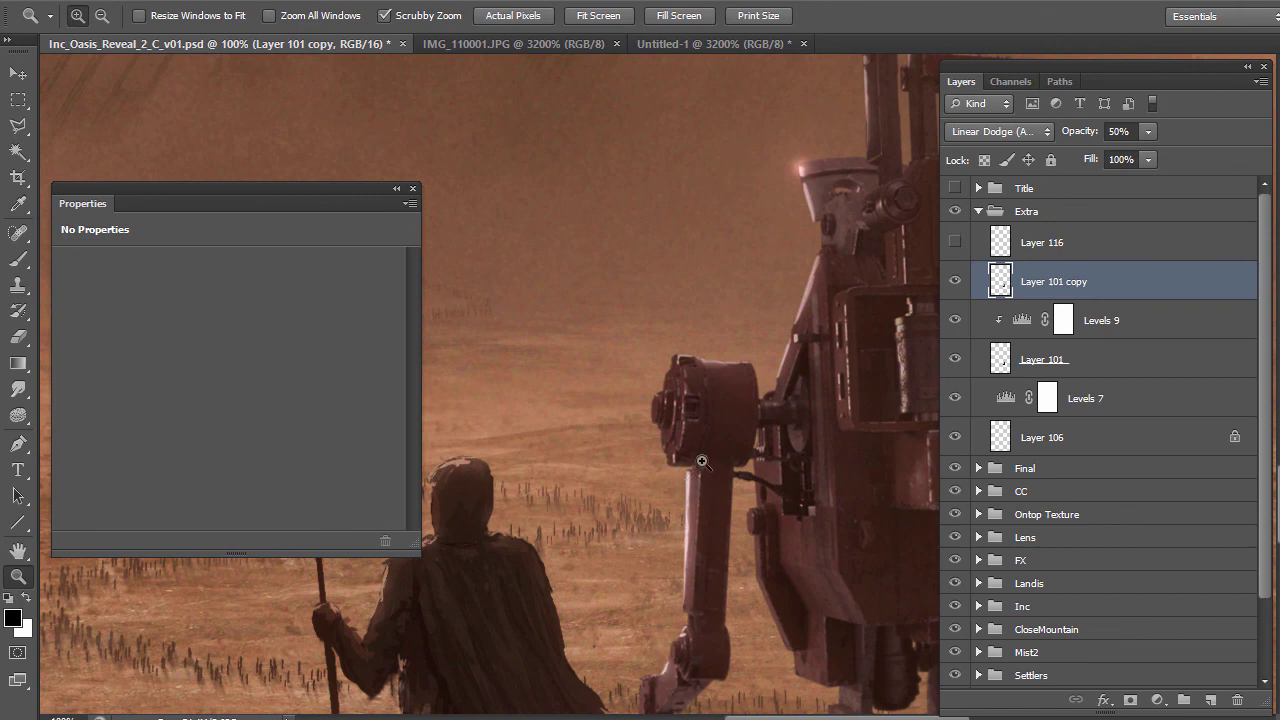
pyautogui.click(953, 244)
pyautogui.press('alt')
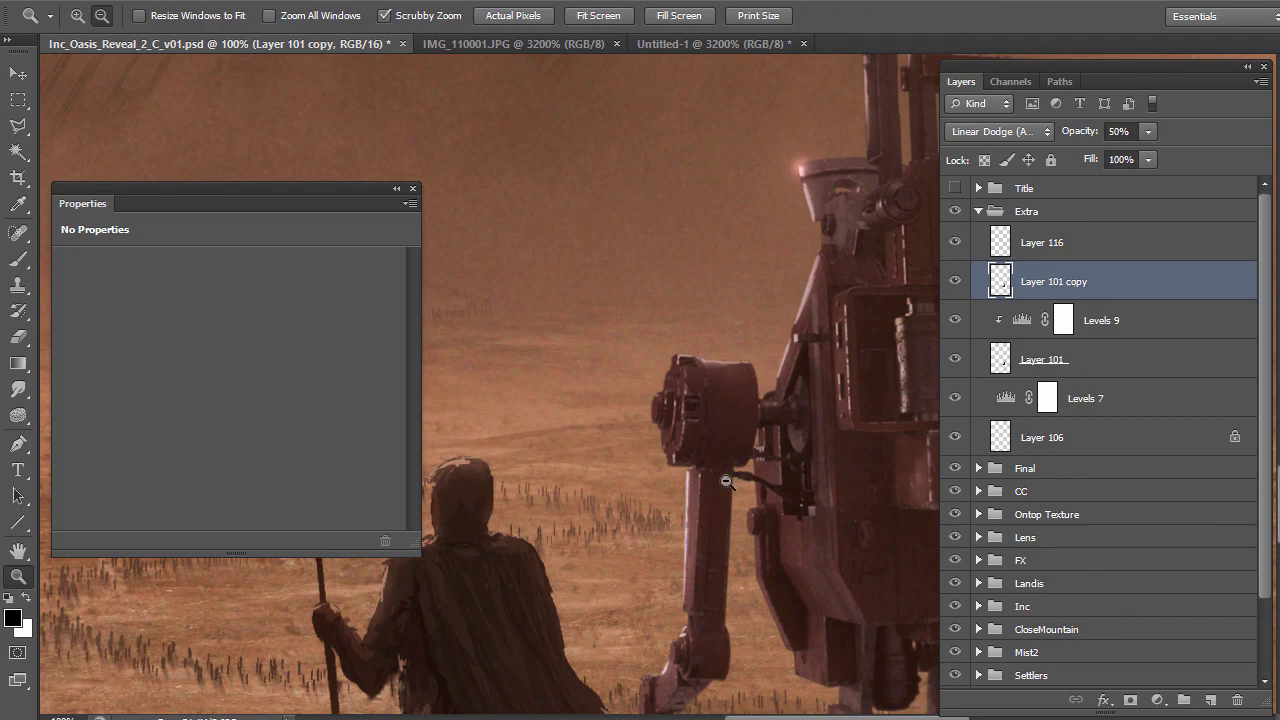
pyautogui.keyDown('alt'); pyautogui.click(726, 481); pyautogui.keyUp('alt')
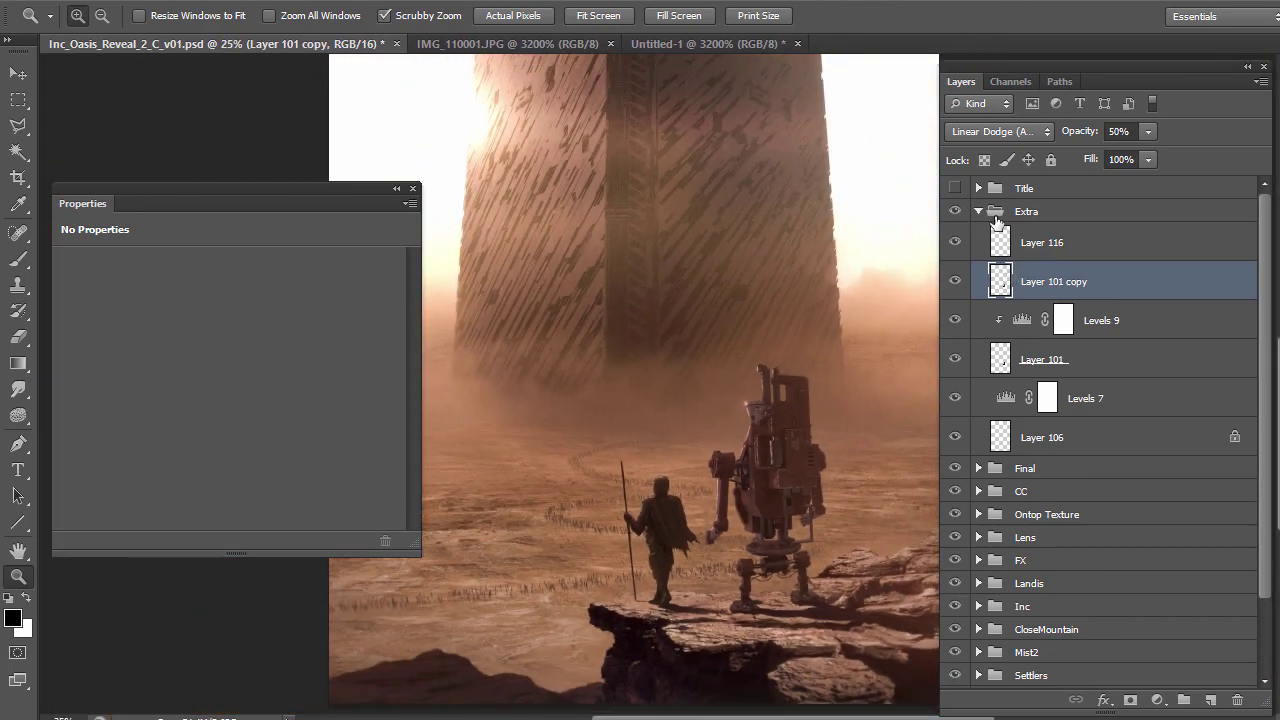
# Select and collapse the Extra group, and show and expand the Title group
pyautogui.click(996, 216)
pyautogui.click(978, 211)
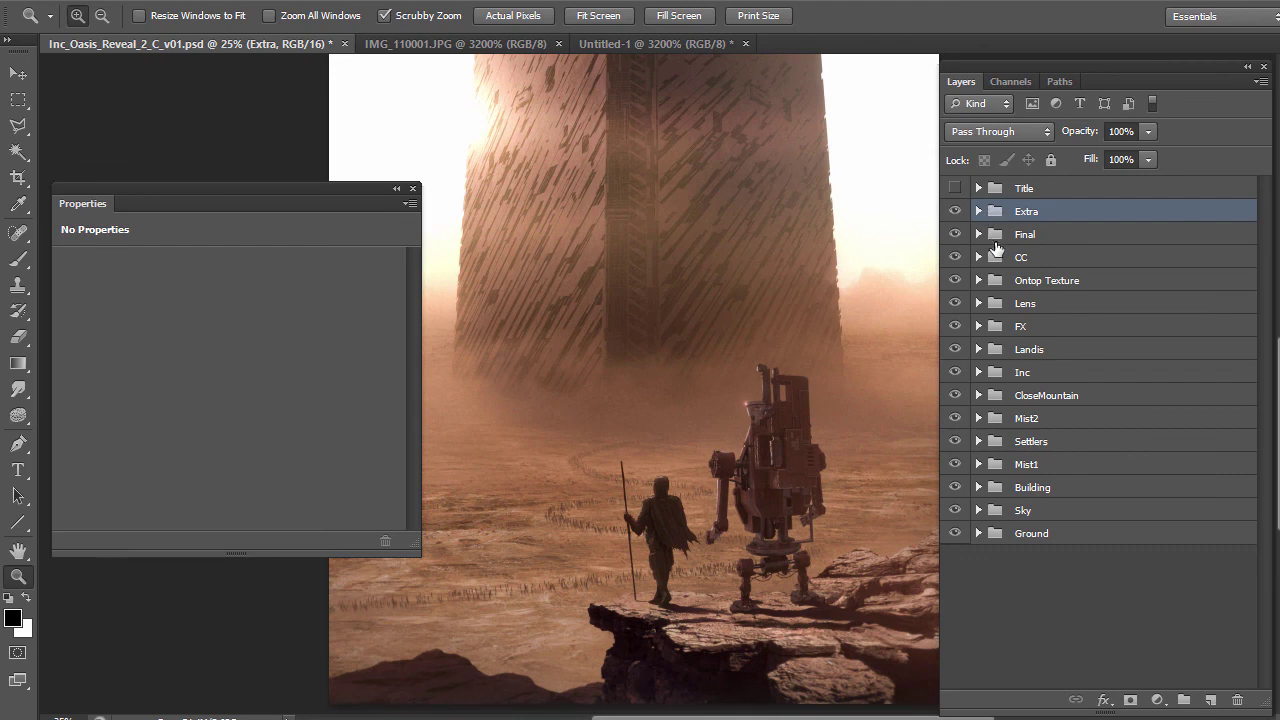
pyautogui.click(955, 188)
pyautogui.keyDown('alt'); pyautogui.click(676, 345); pyautogui.keyUp('alt')
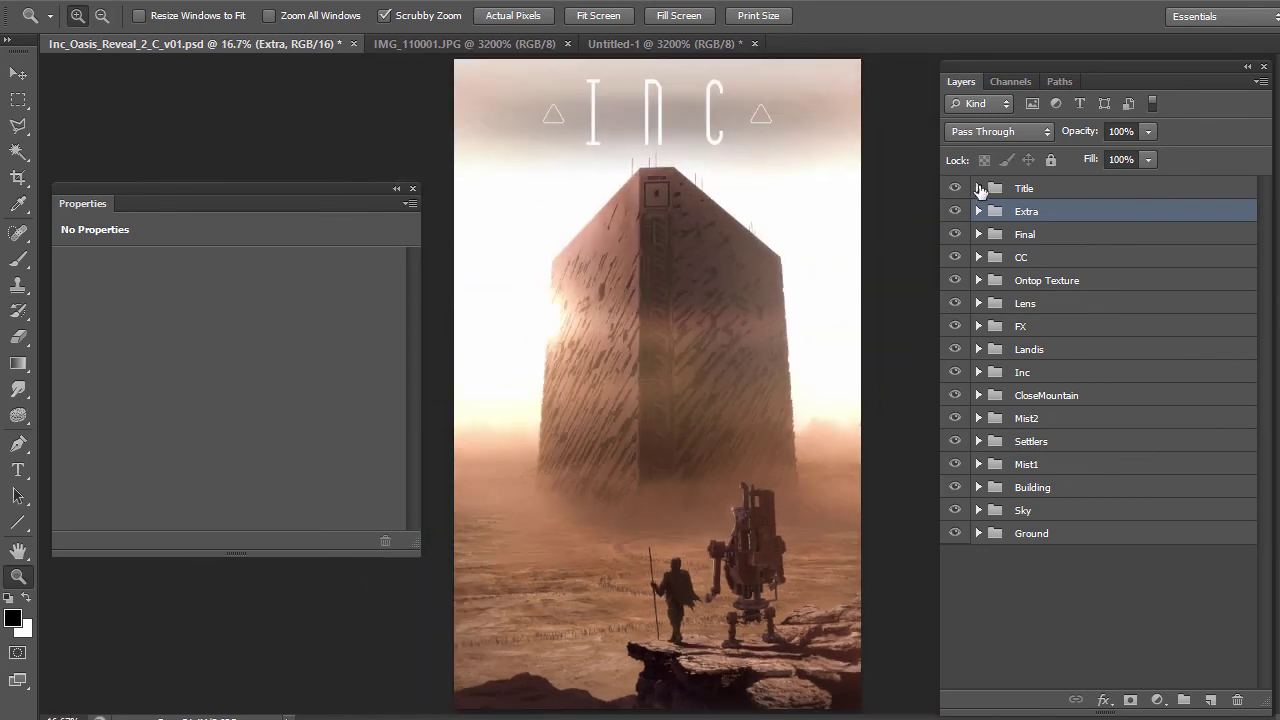
pyautogui.click(979, 188)
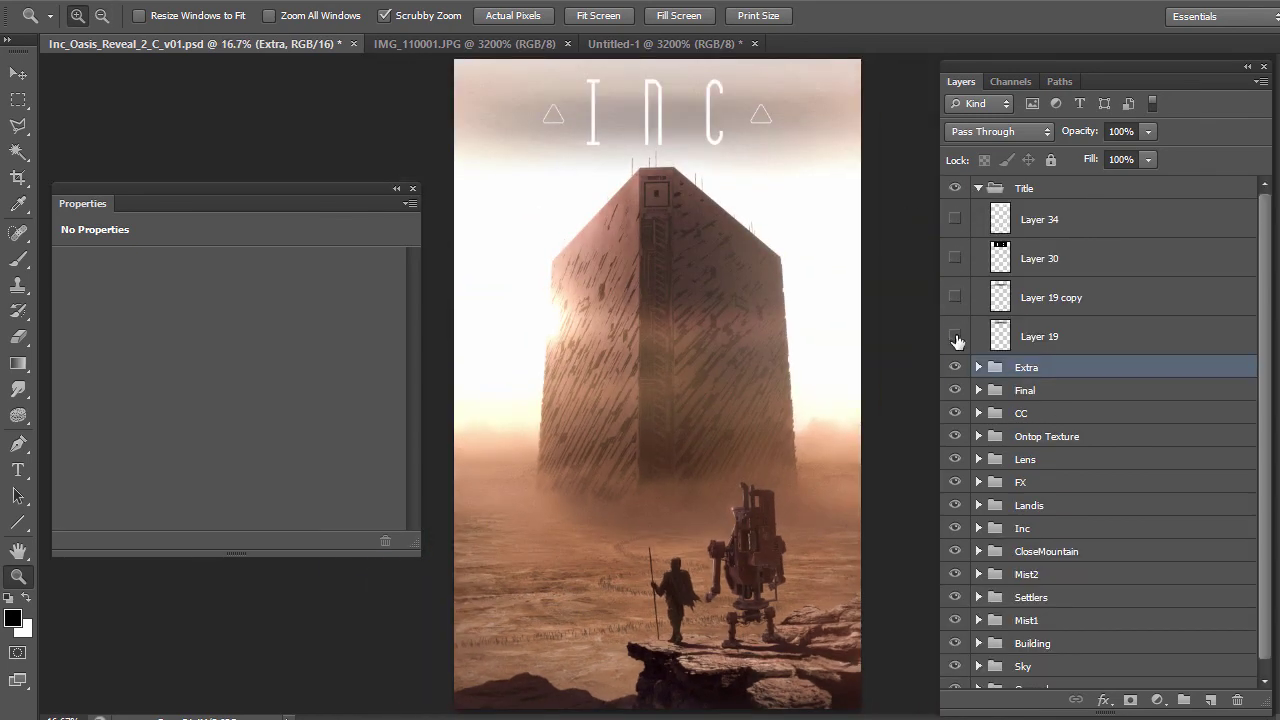
# Show the Title group's Layer 30 and Layer 19, and select Layer 19
pyautogui.click(955, 337)
pyautogui.click(955, 257)
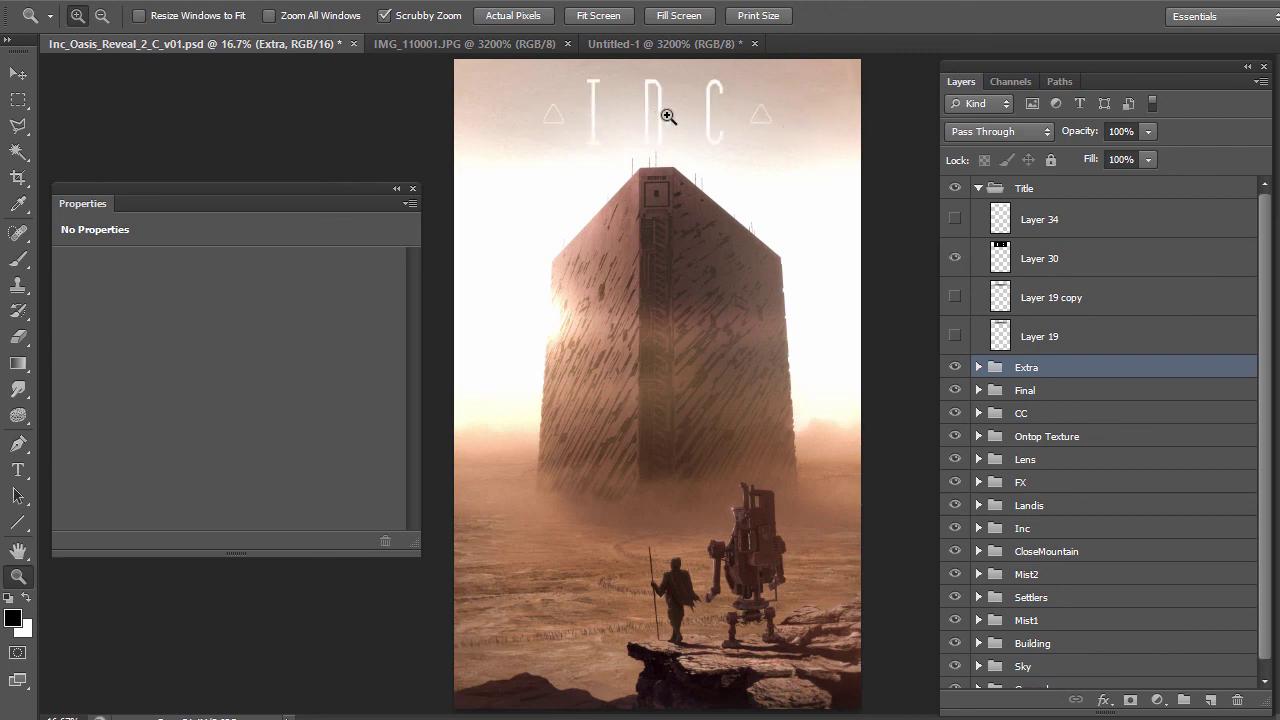
pyautogui.click(958, 337)
pyautogui.click(998, 340)
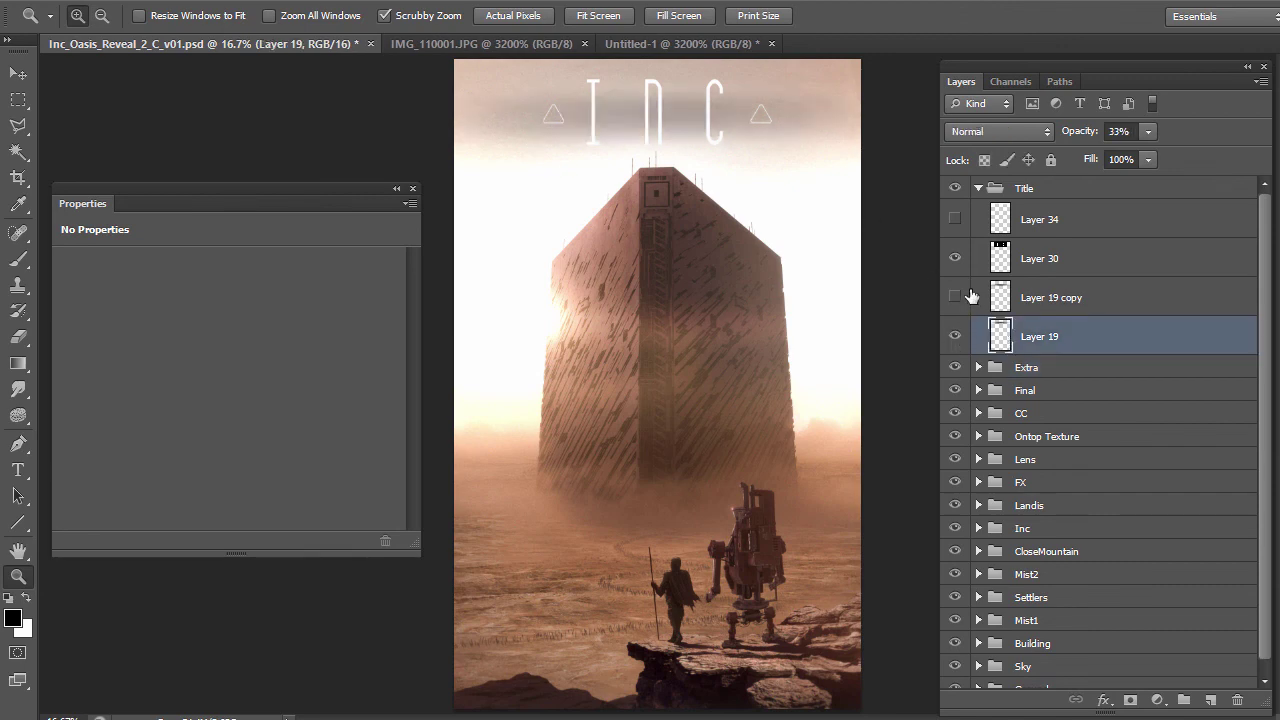
# Show Layer 19 copy and check its settings against those of Layer 19, leaving the copy selected
pyautogui.click(955, 297)
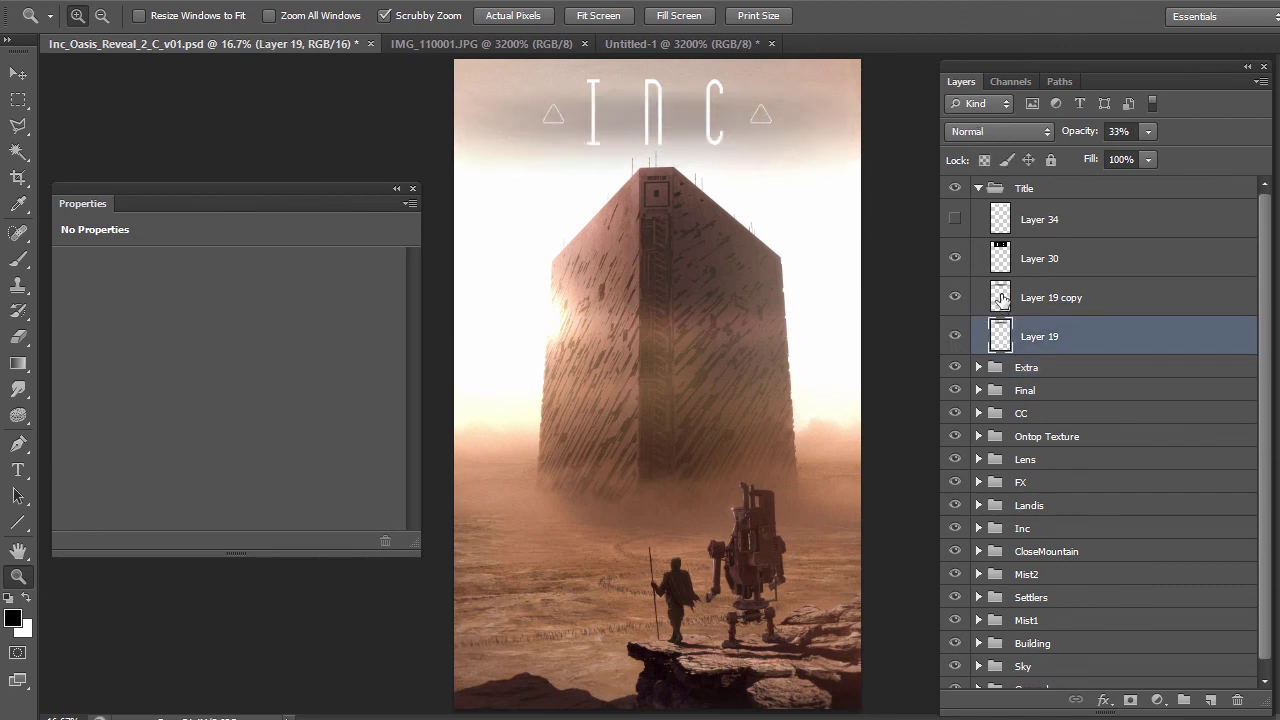
pyautogui.click(1000, 300)
pyautogui.click(998, 340)
pyautogui.click(998, 308)
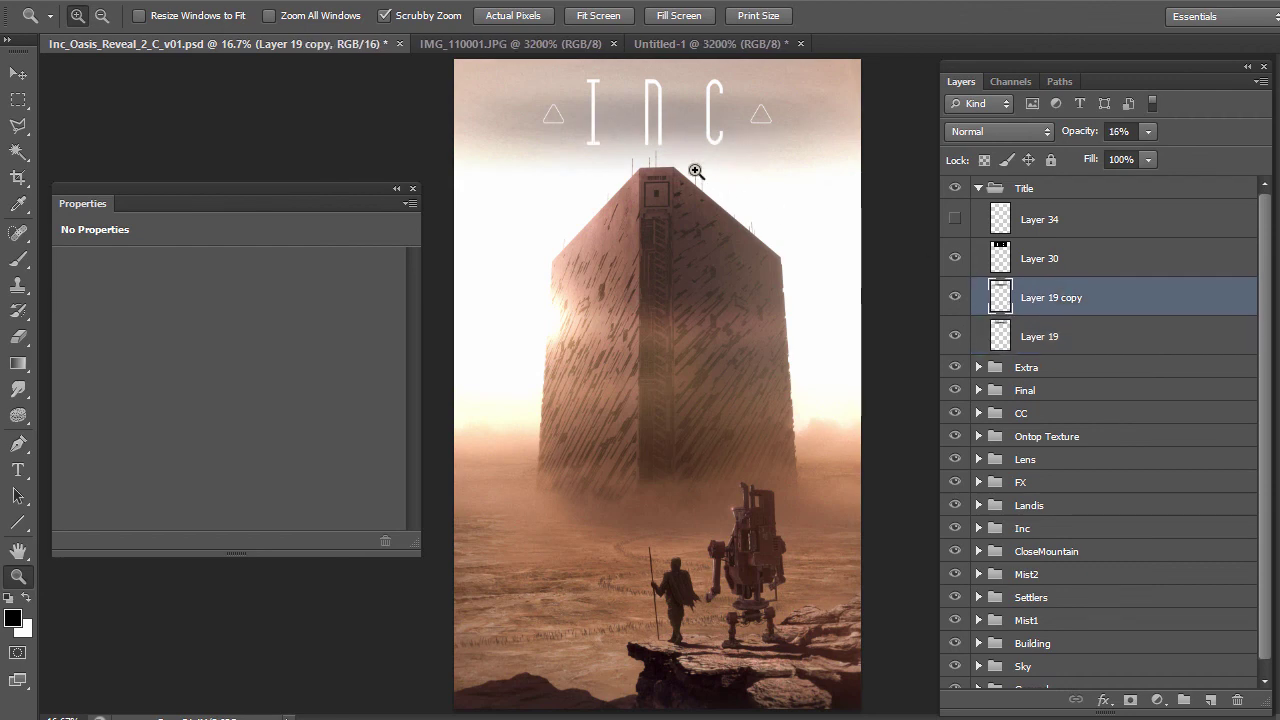
# Compare the title with and without Layer 34, leave the layer visible, and collapse and select the Title group
pyautogui.click(955, 218)
pyautogui.click(955, 218)
pyautogui.click(955, 218)
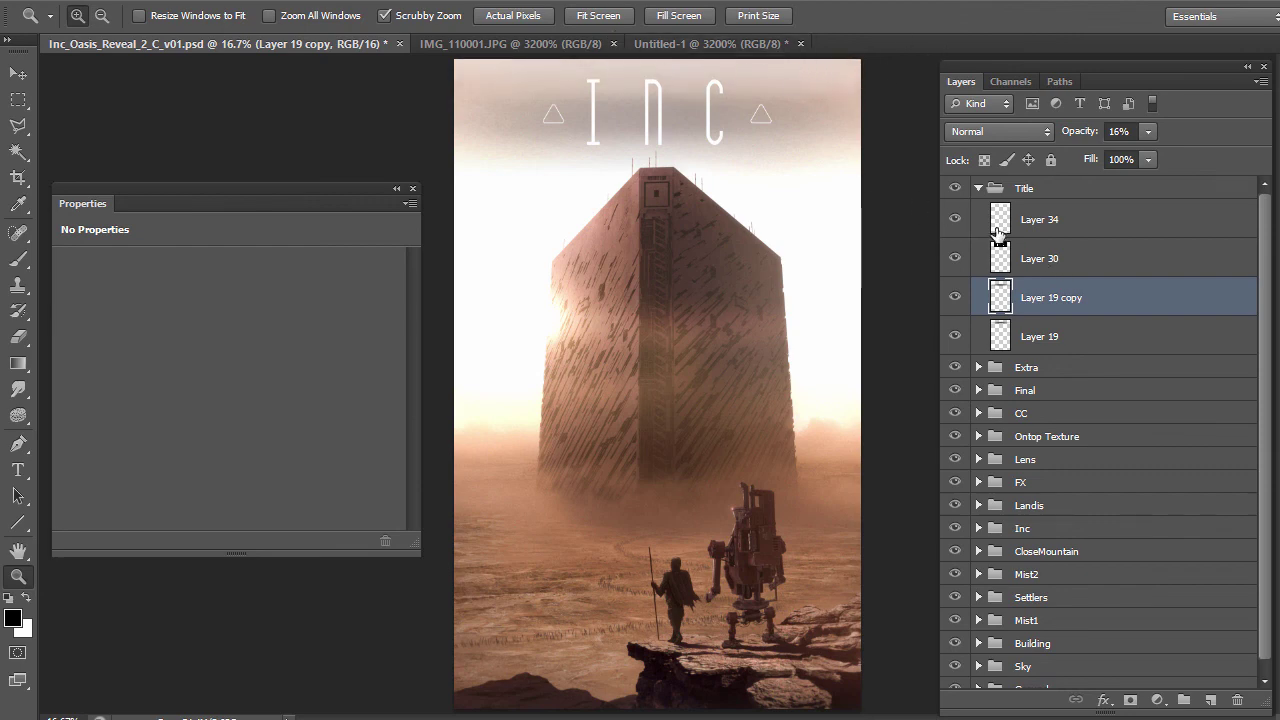
pyautogui.click(978, 188)
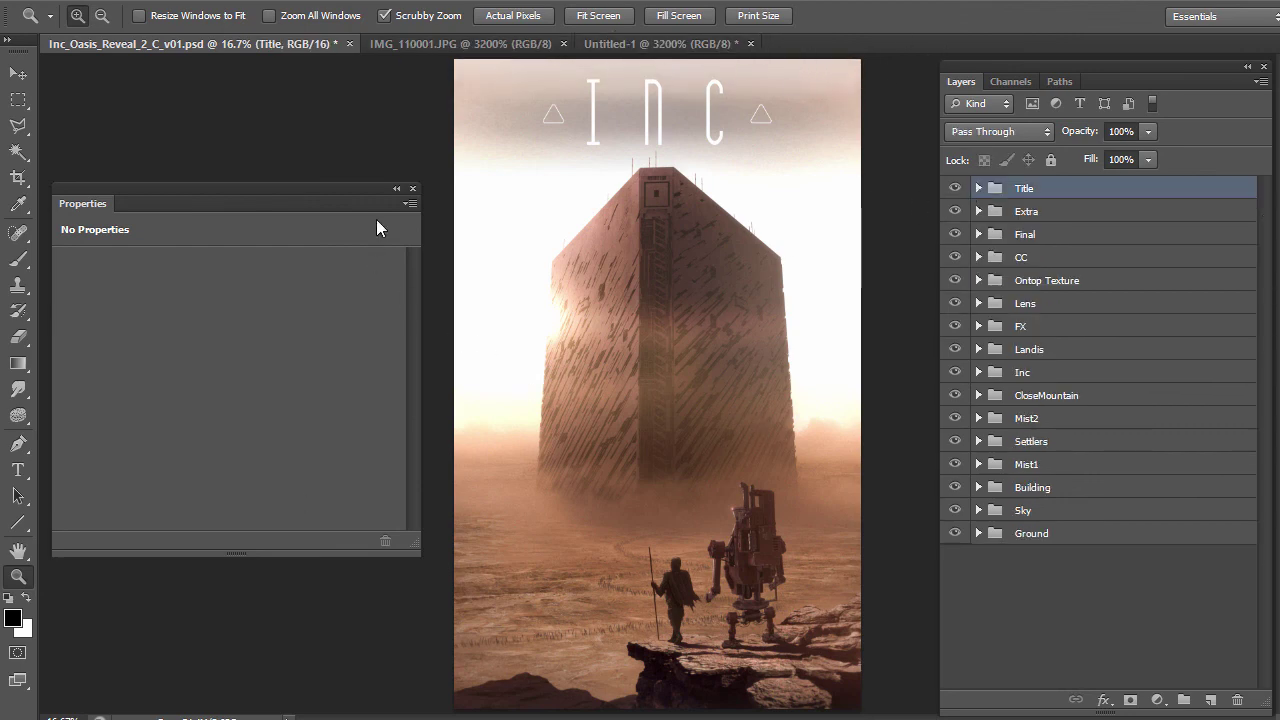